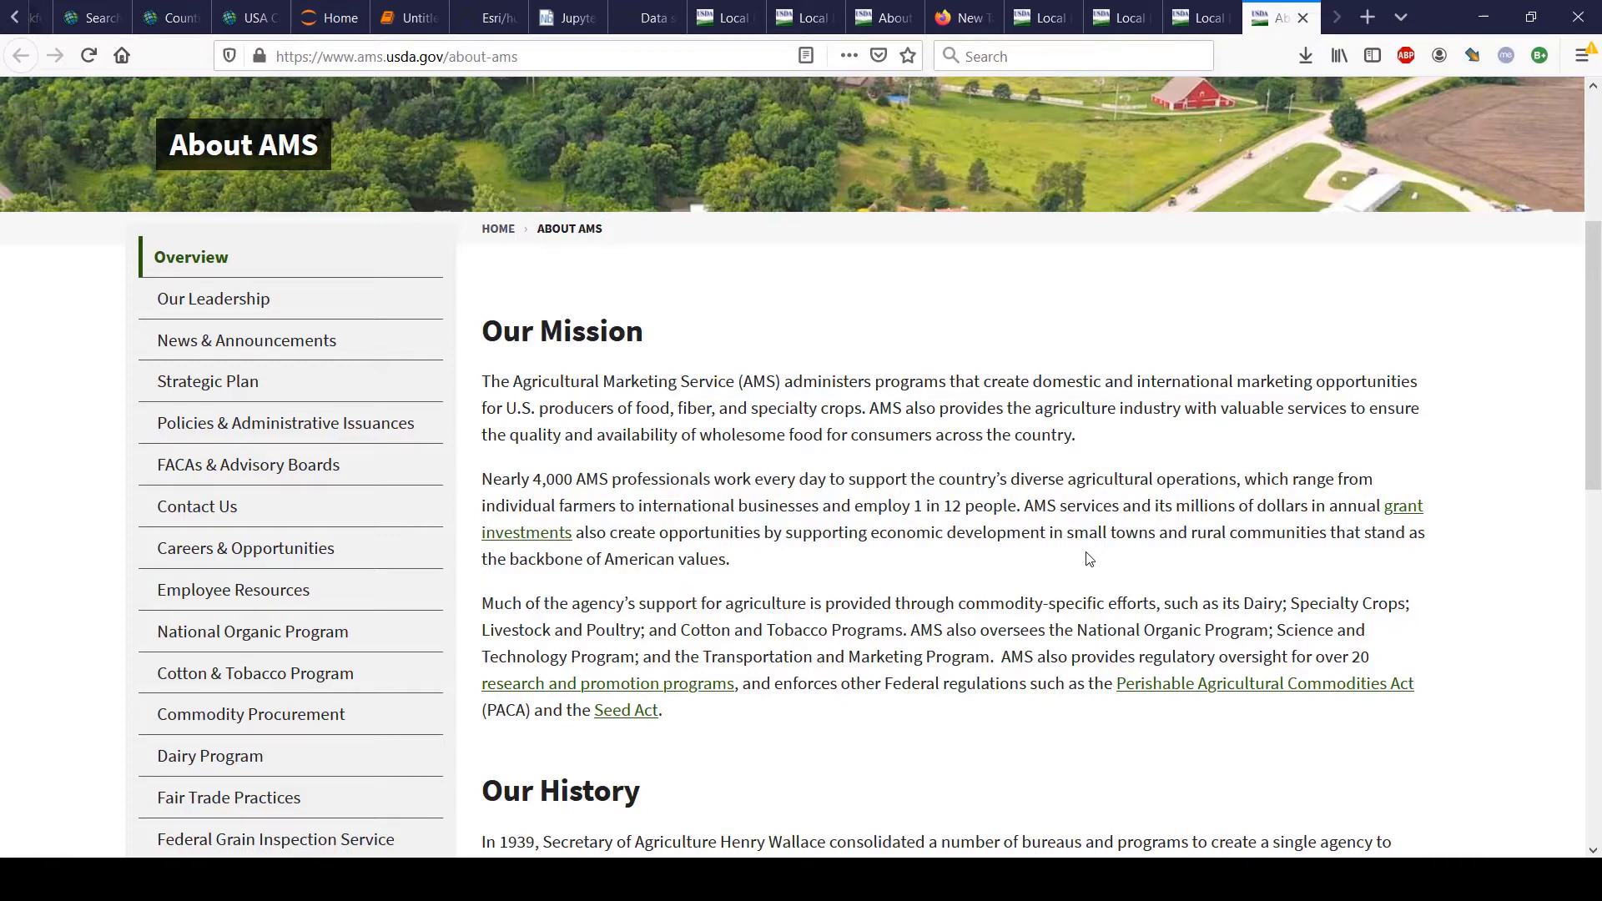
Scroll the About AMS page, then switch to the National Farmers Market Directory tab.
scroll(1089, 559, "down", 4)
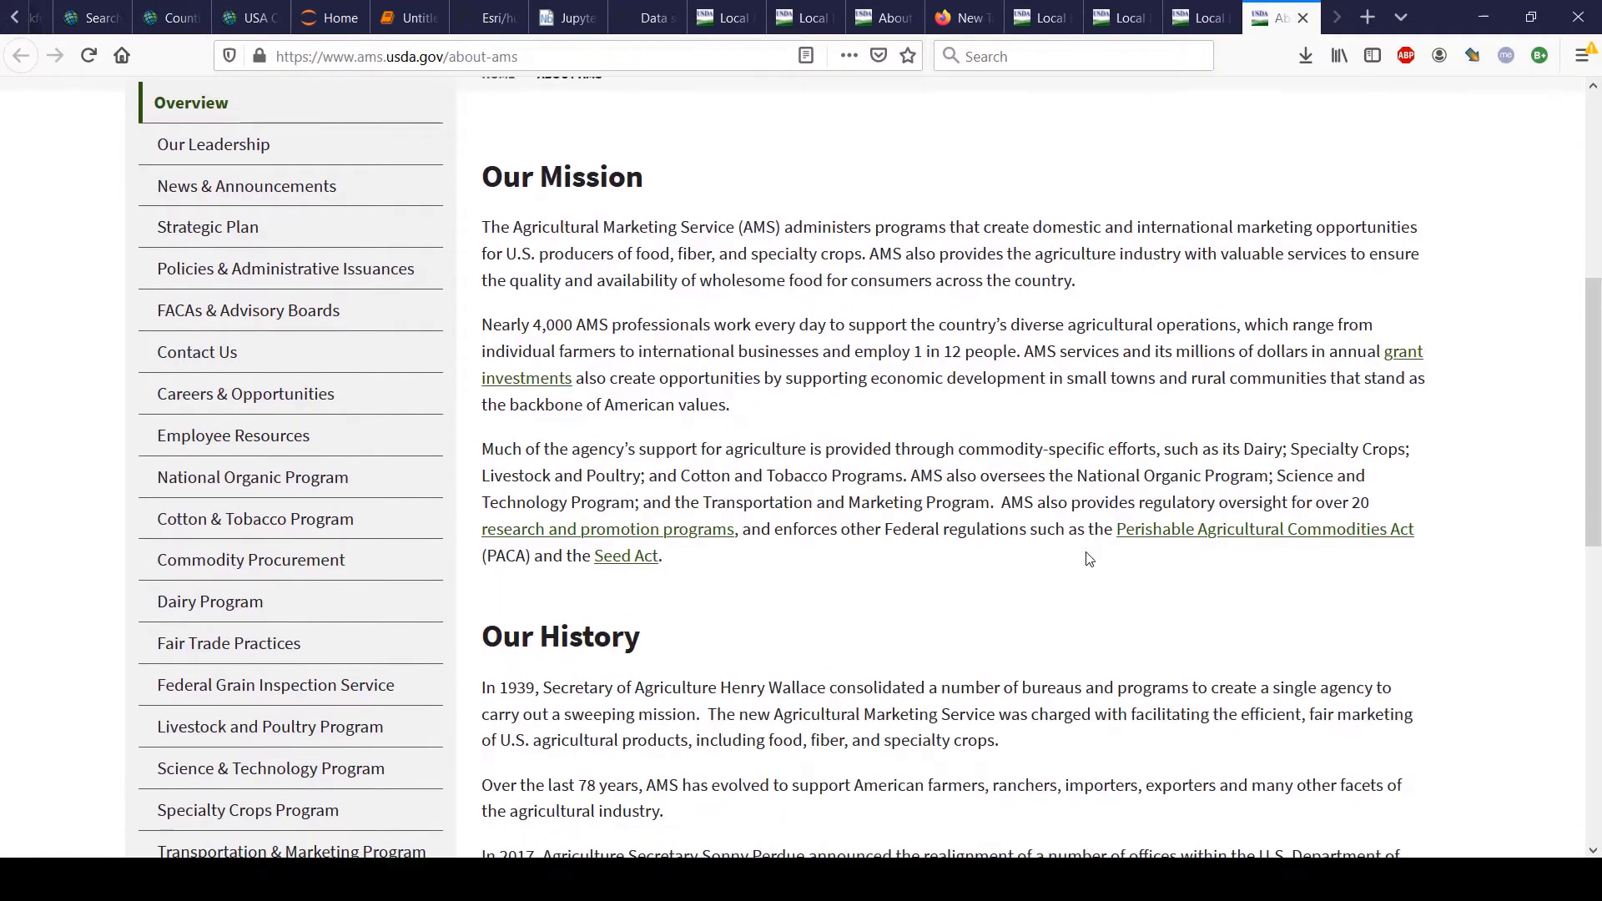
scroll(1087, 553, "up", 1)
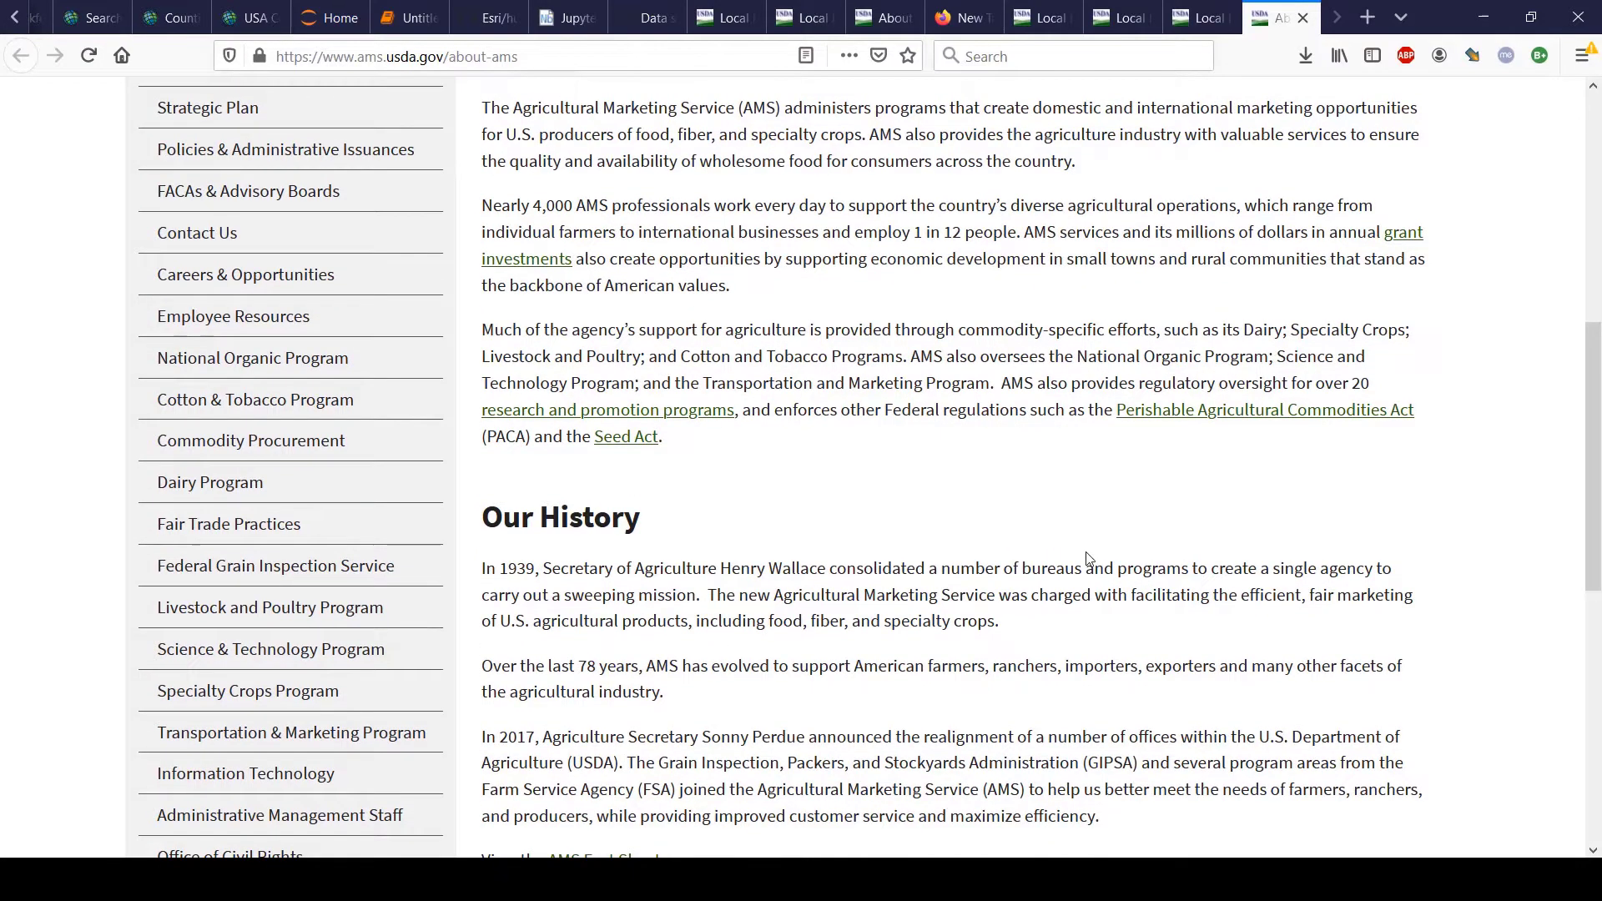
scroll(1087, 552, "up", 3)
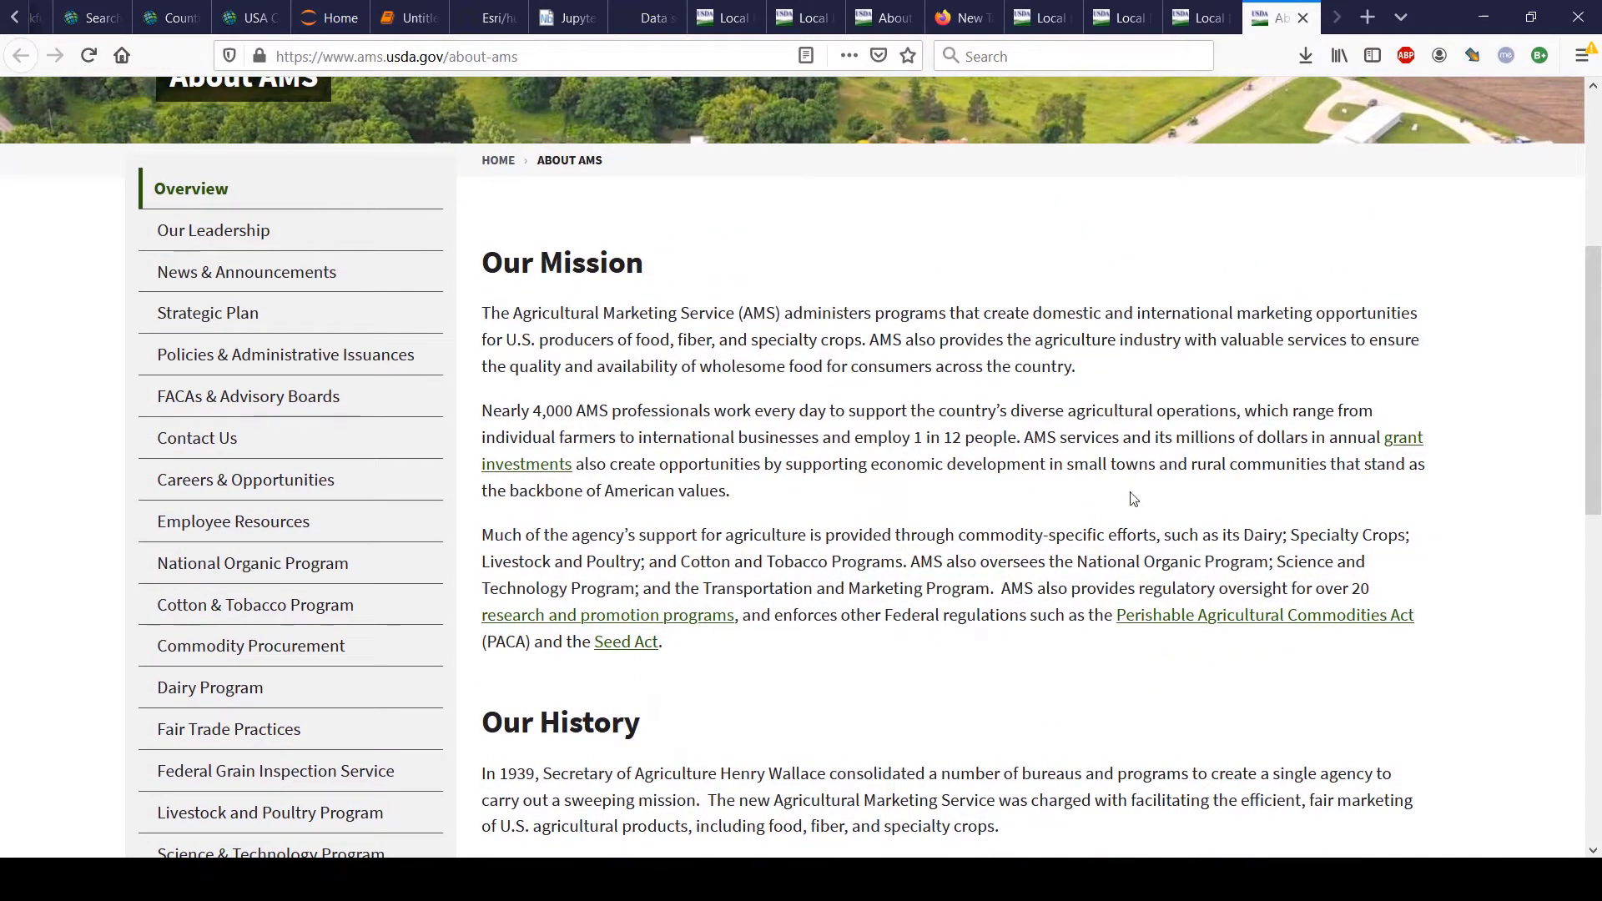
scroll(1132, 499, "up", 4)
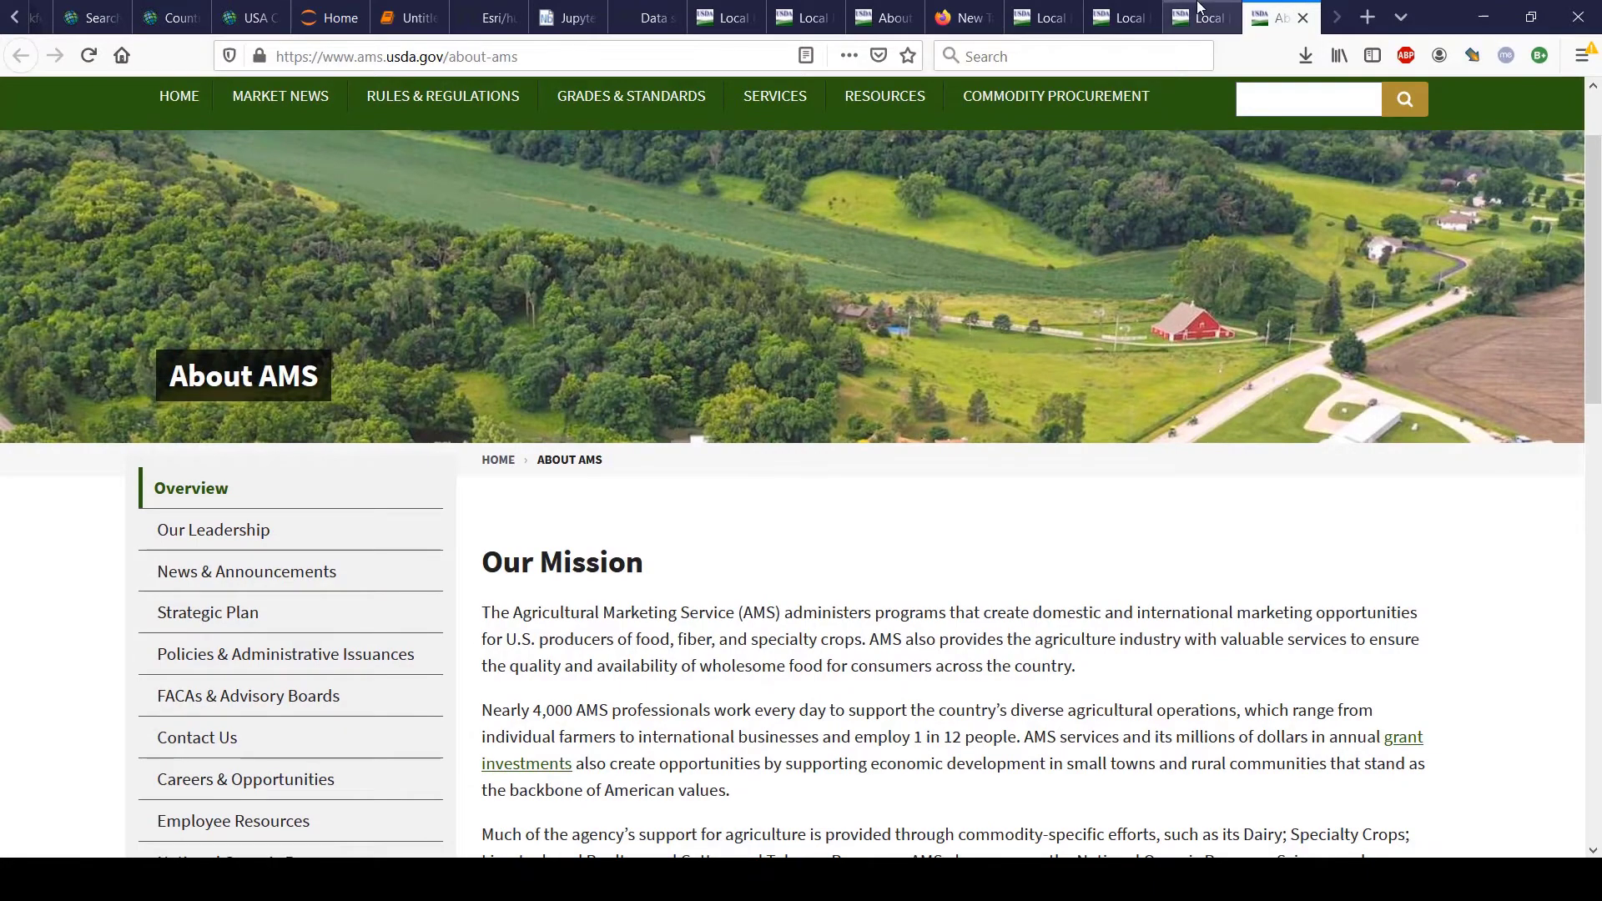
left_click(1199, 7)
Browse the Products Available, Payment Accepted and Search Near filters, then open the State list.
scroll(983, 624, "down", 1)
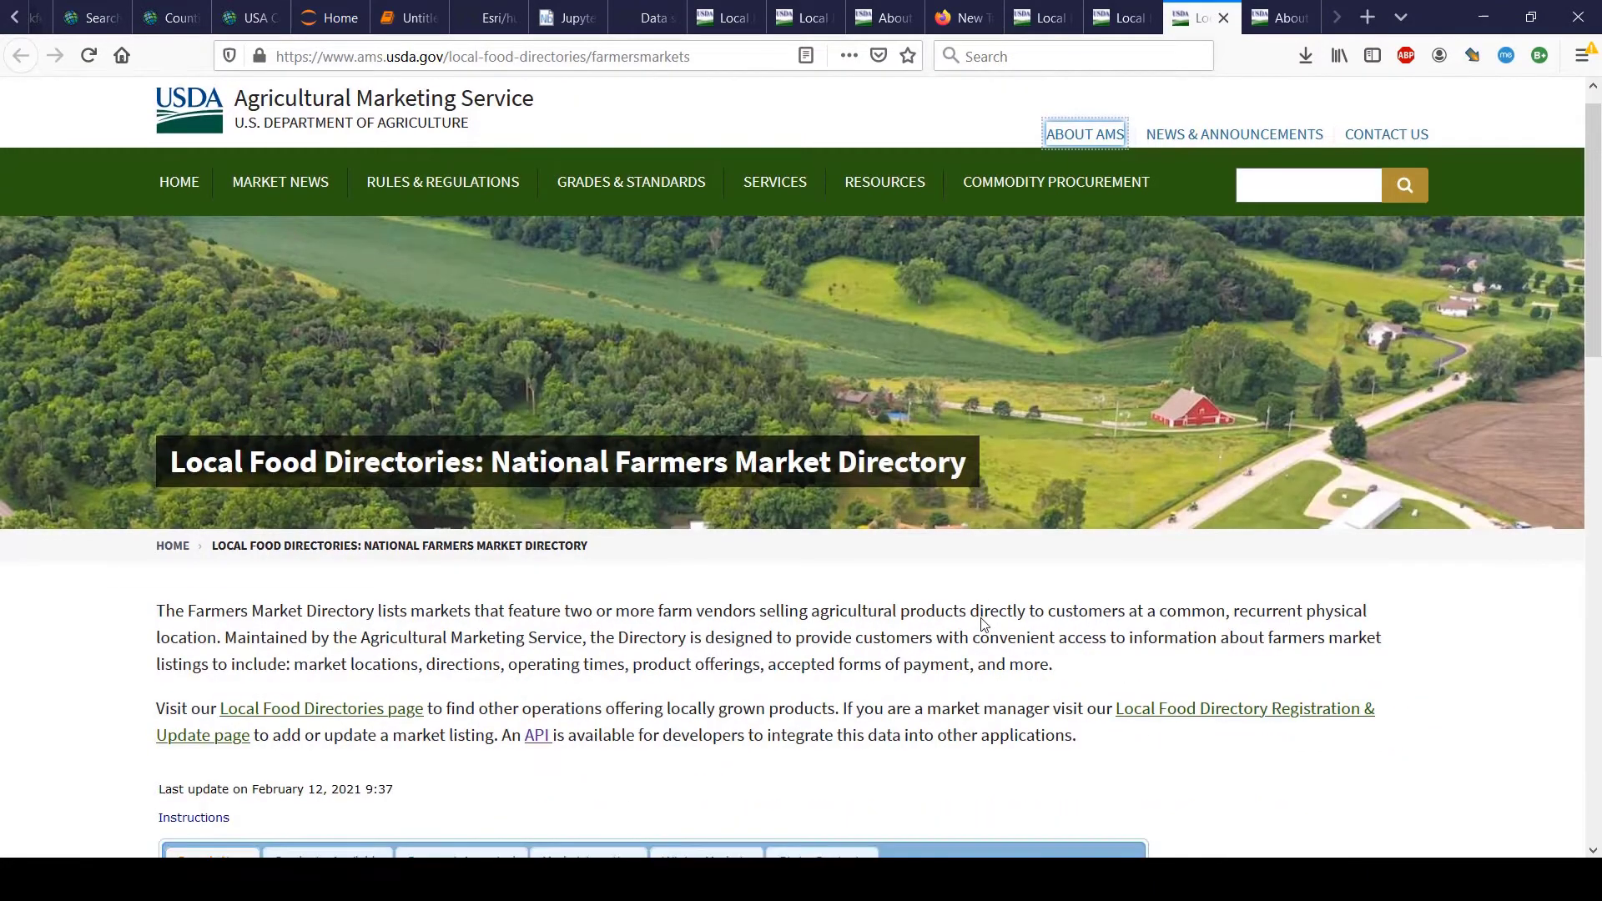
scroll(983, 625, "down", 3)
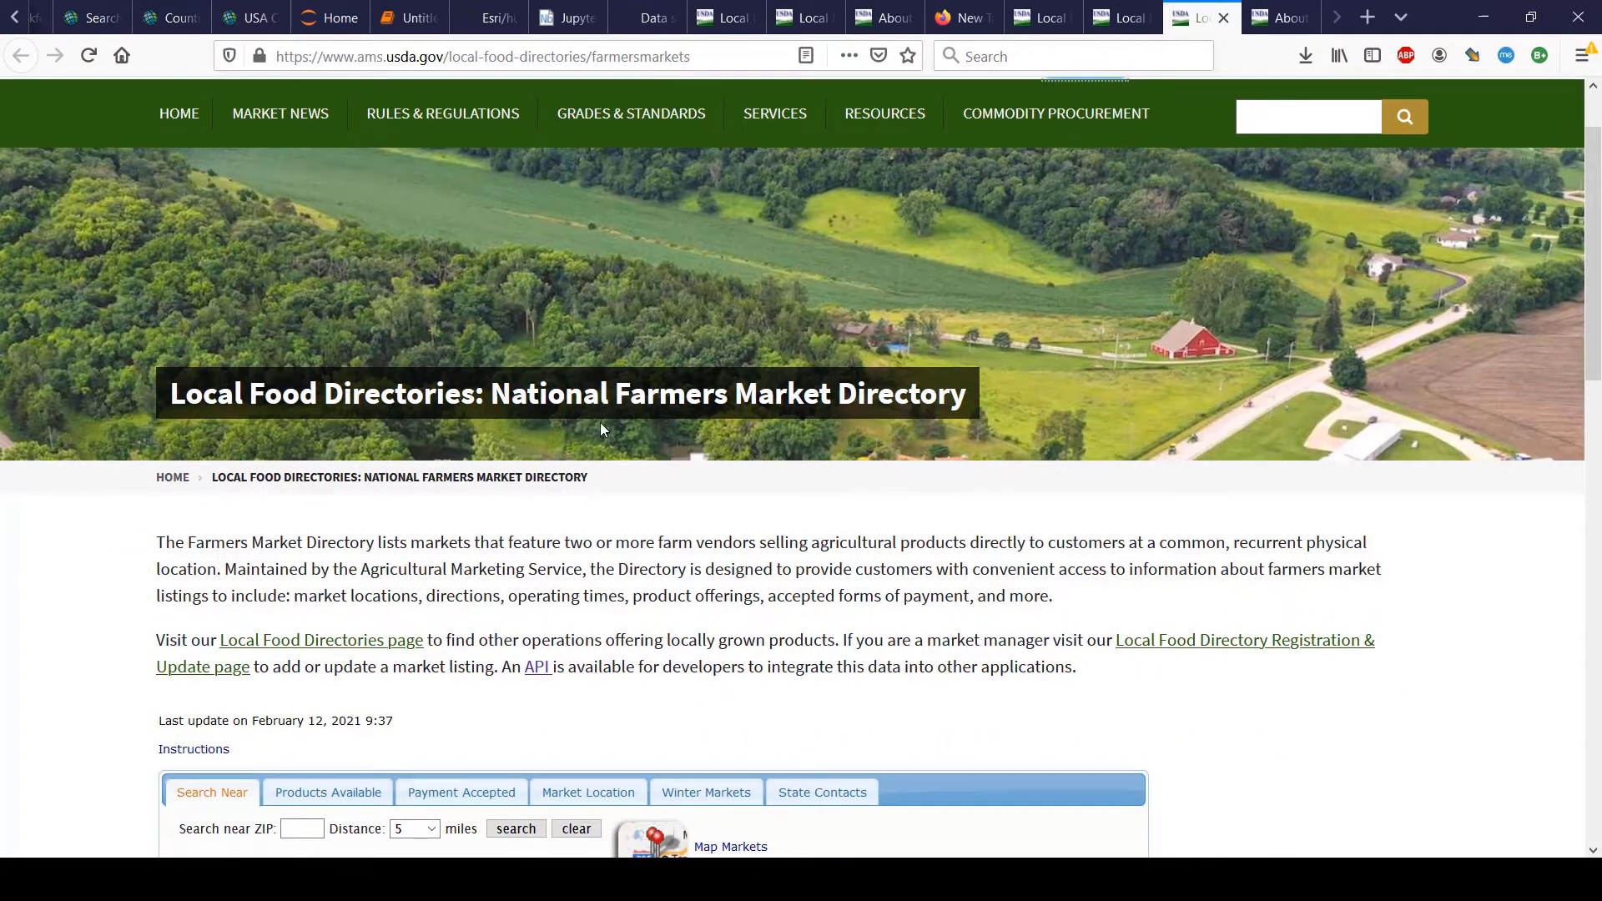
scroll(870, 606, "down", 6)
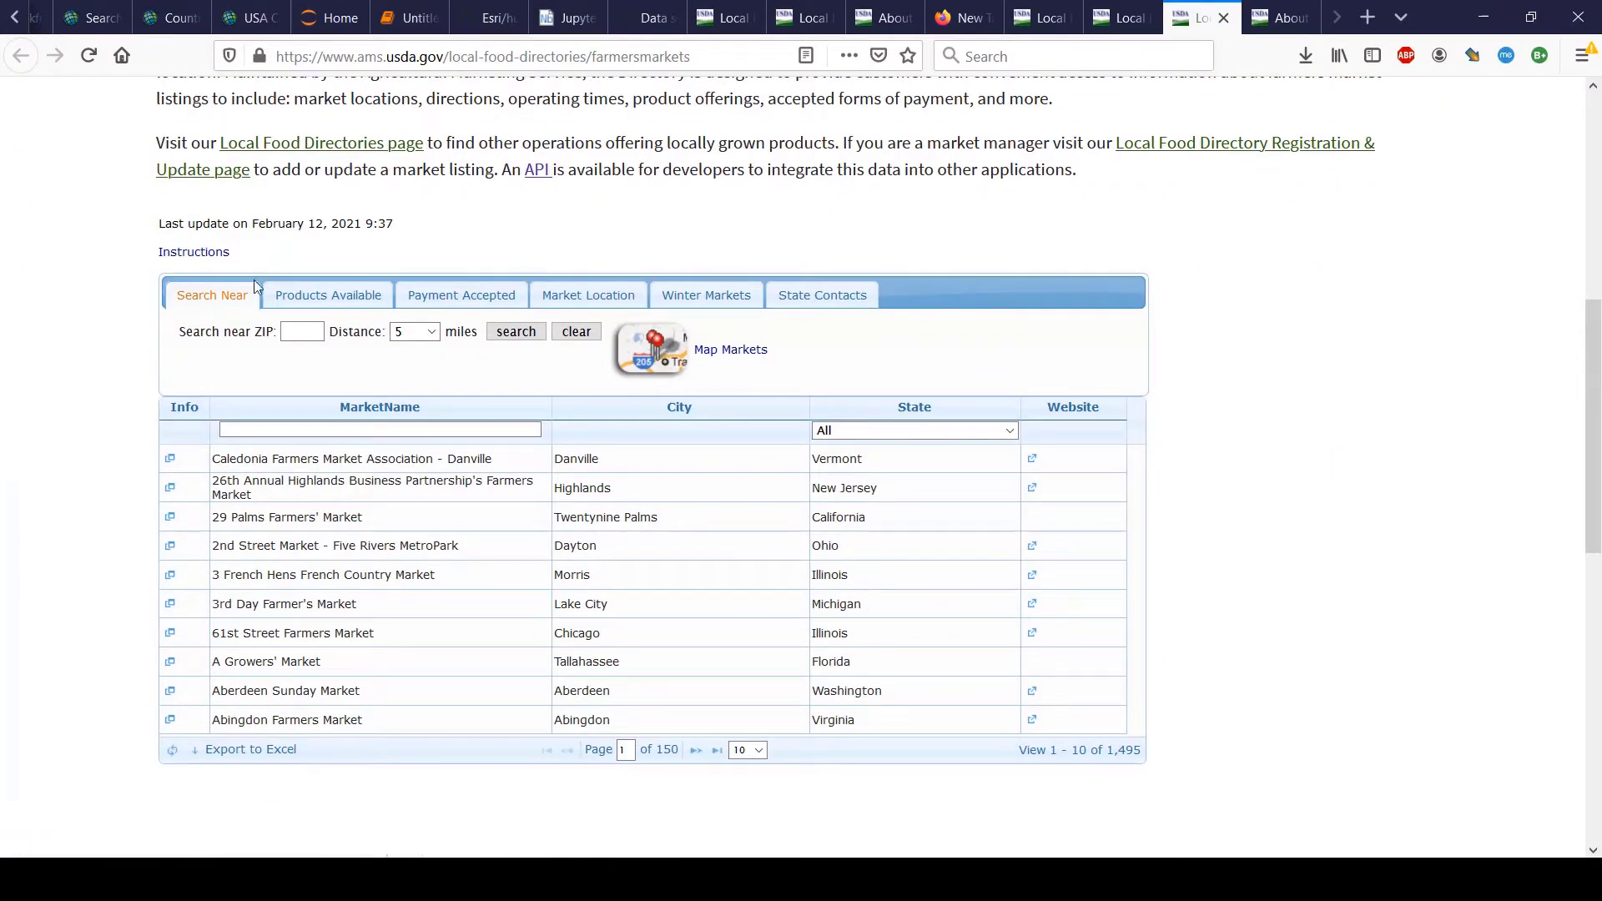
left_click(296, 328)
left_click(359, 302)
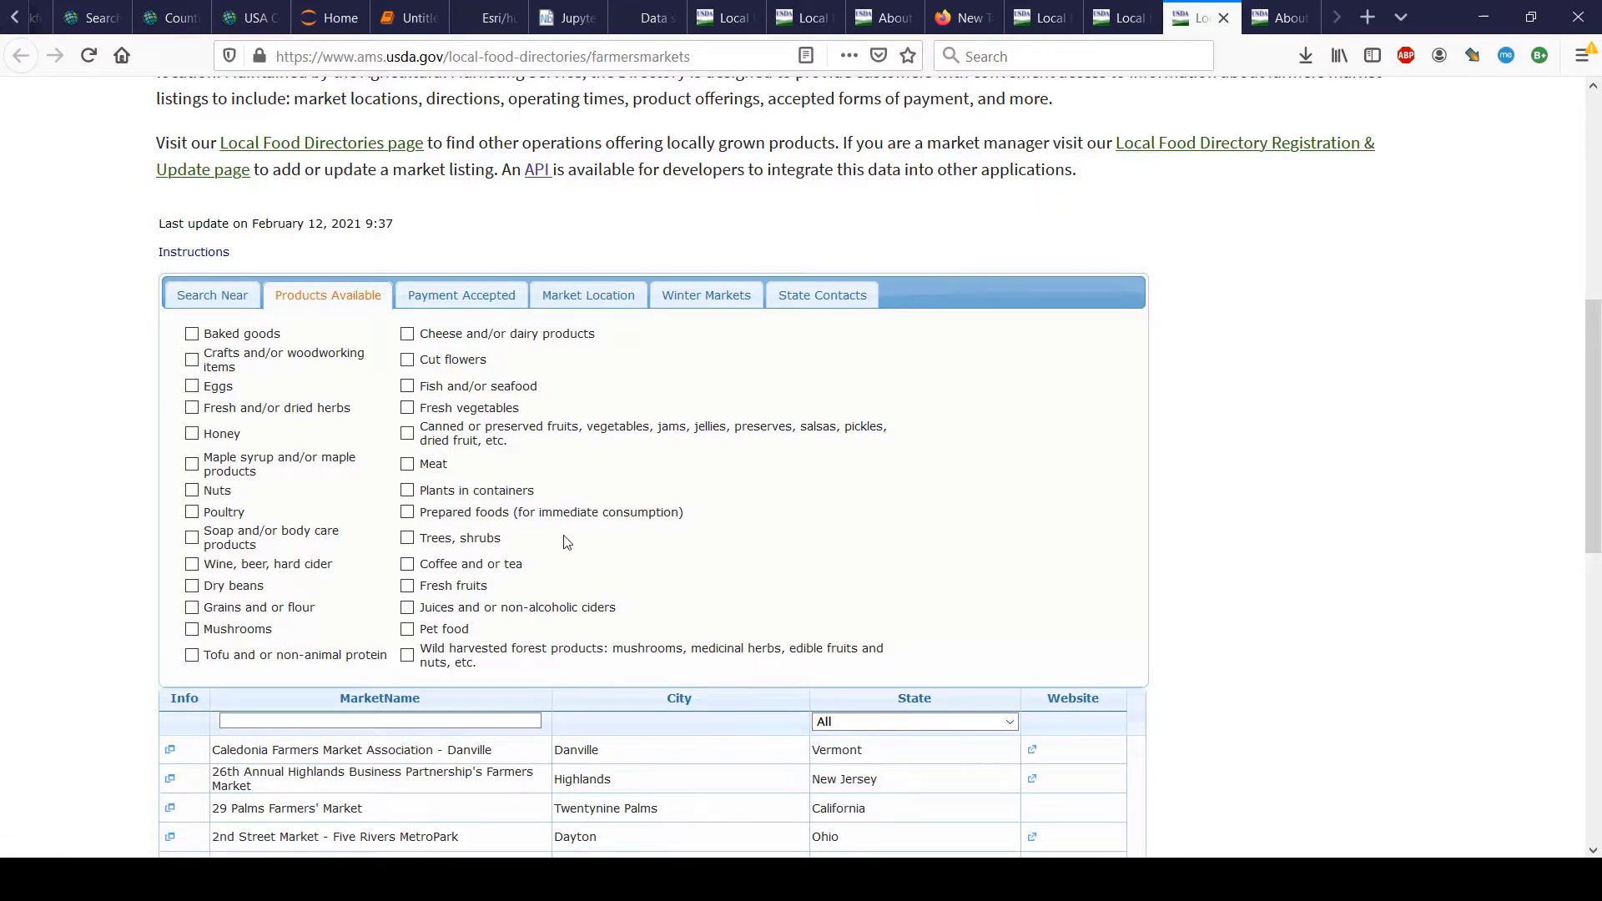
left_click(506, 299)
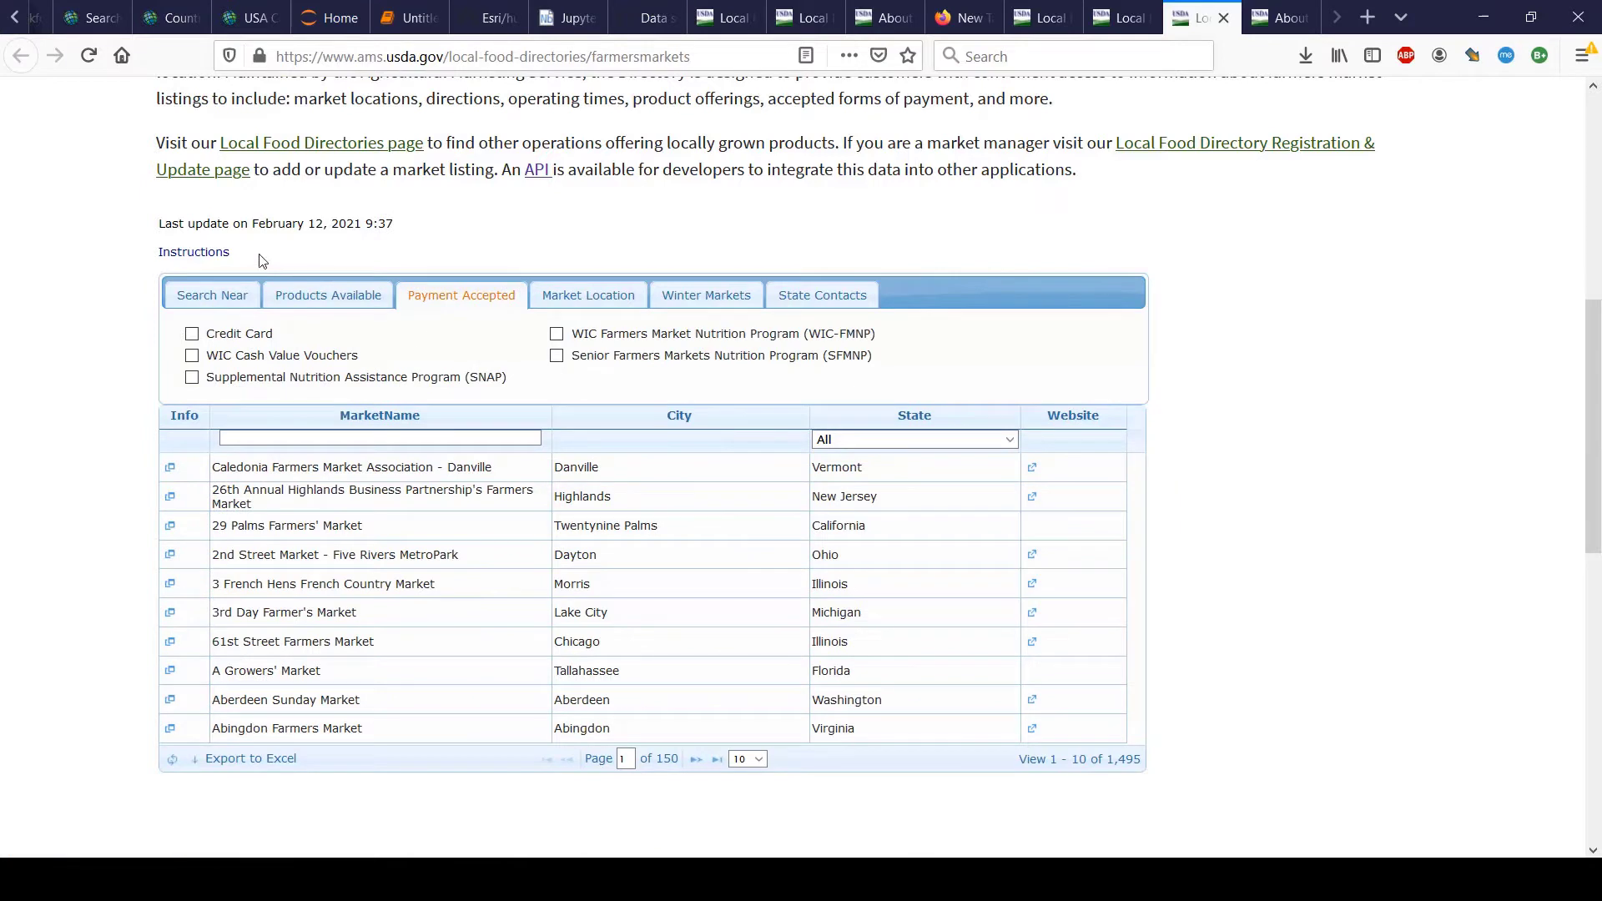
left_click(242, 303)
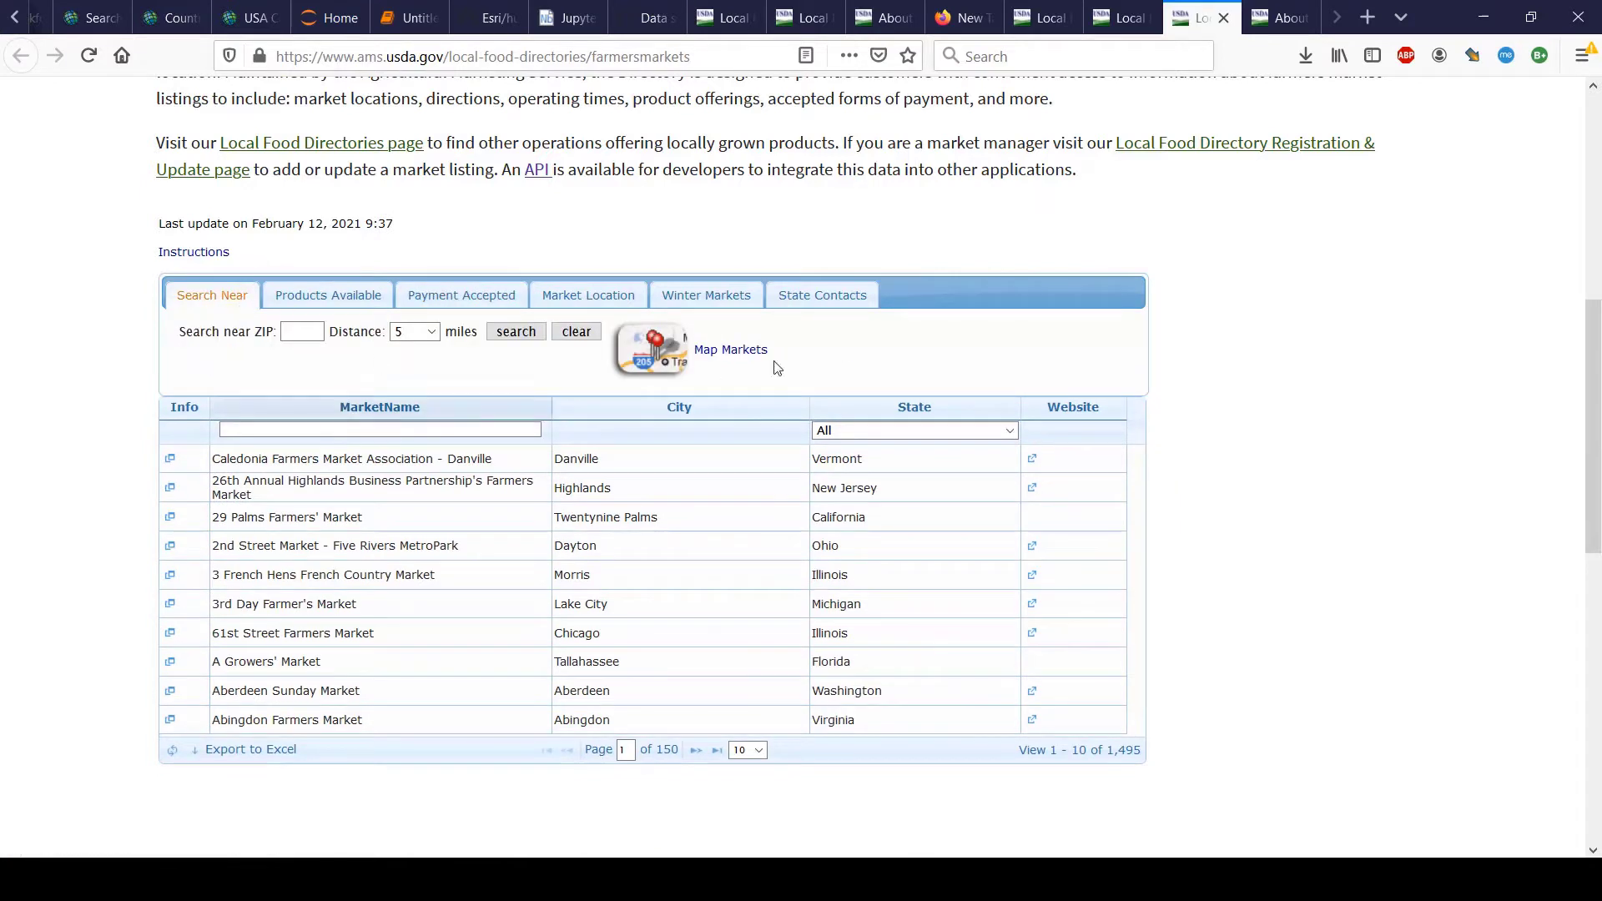
left_click(910, 430)
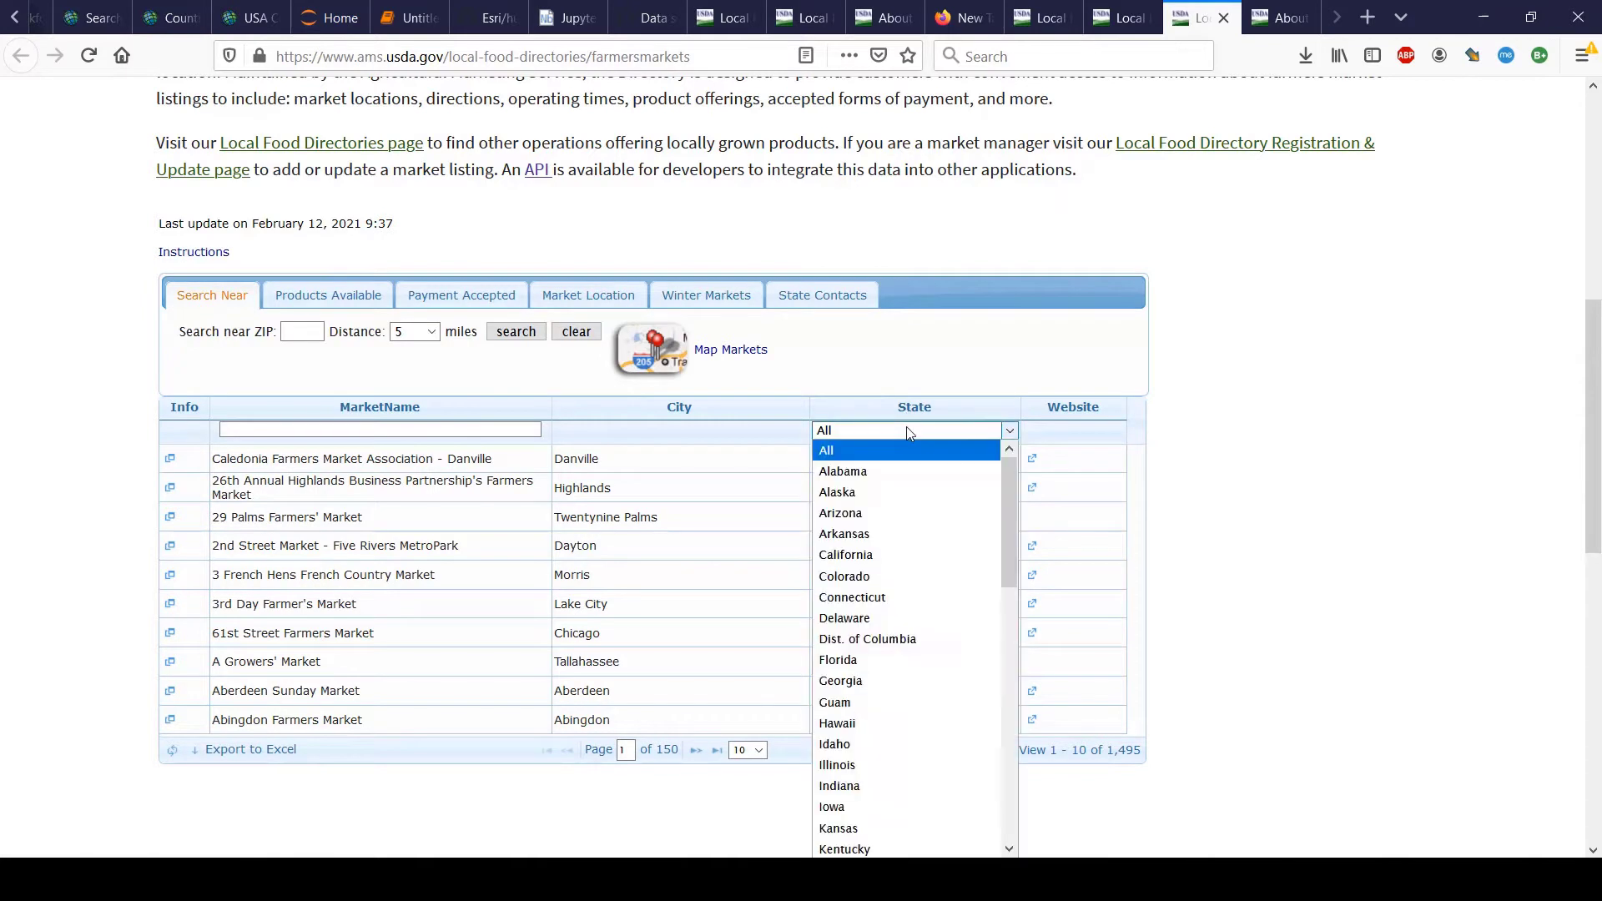
Filter the directory to California's 123 markets and export them as a CSV file.
left_click(869, 557)
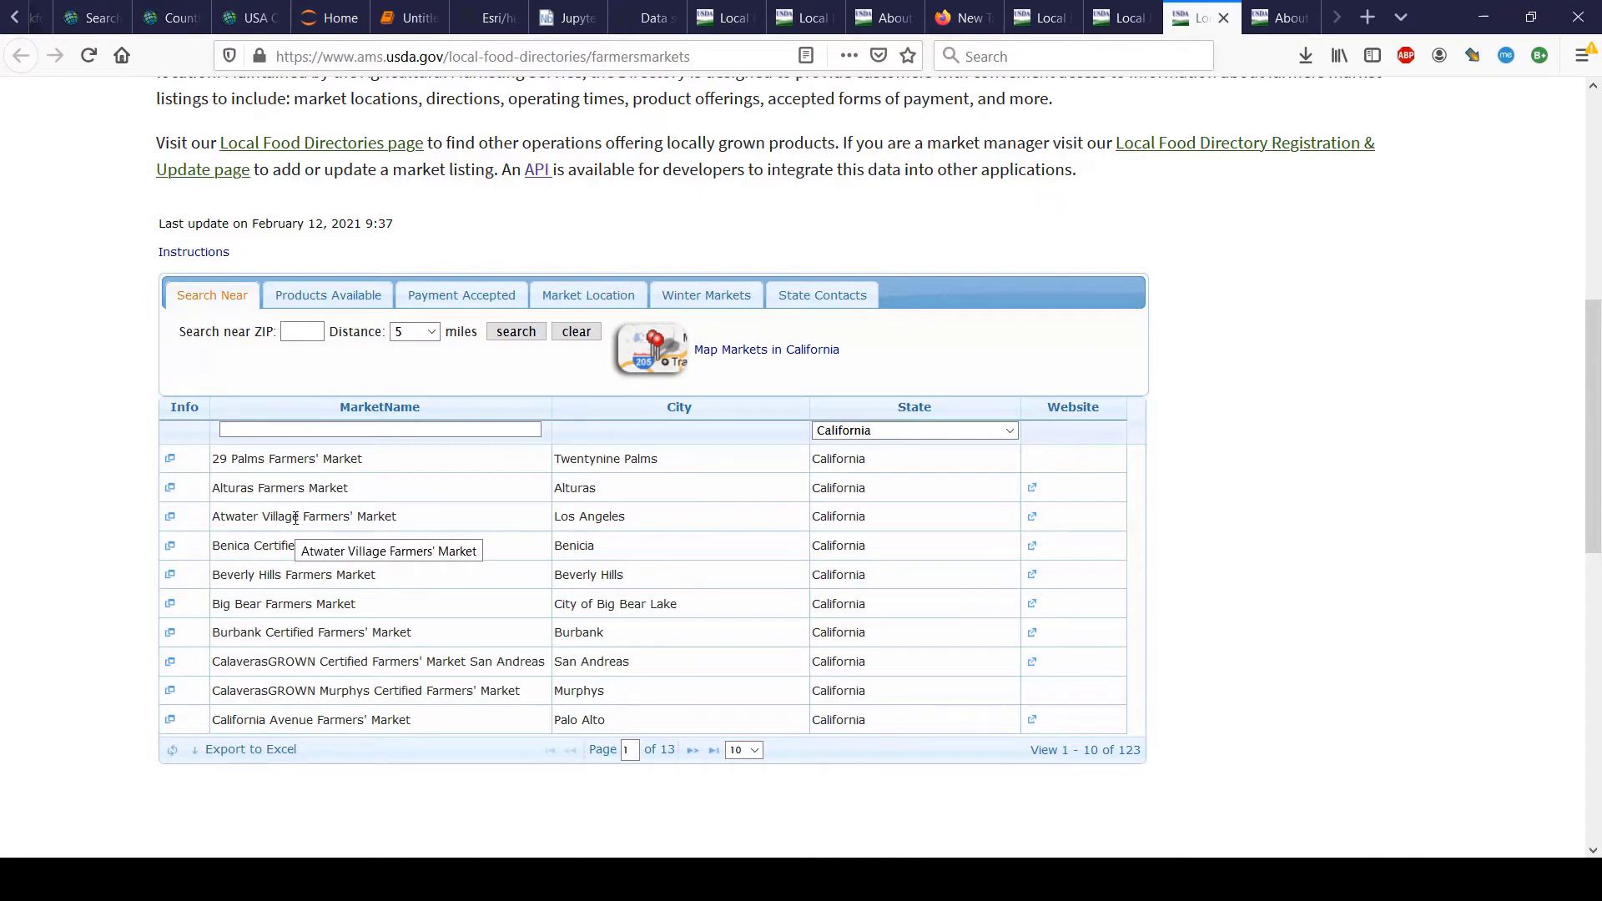
left_click(251, 749)
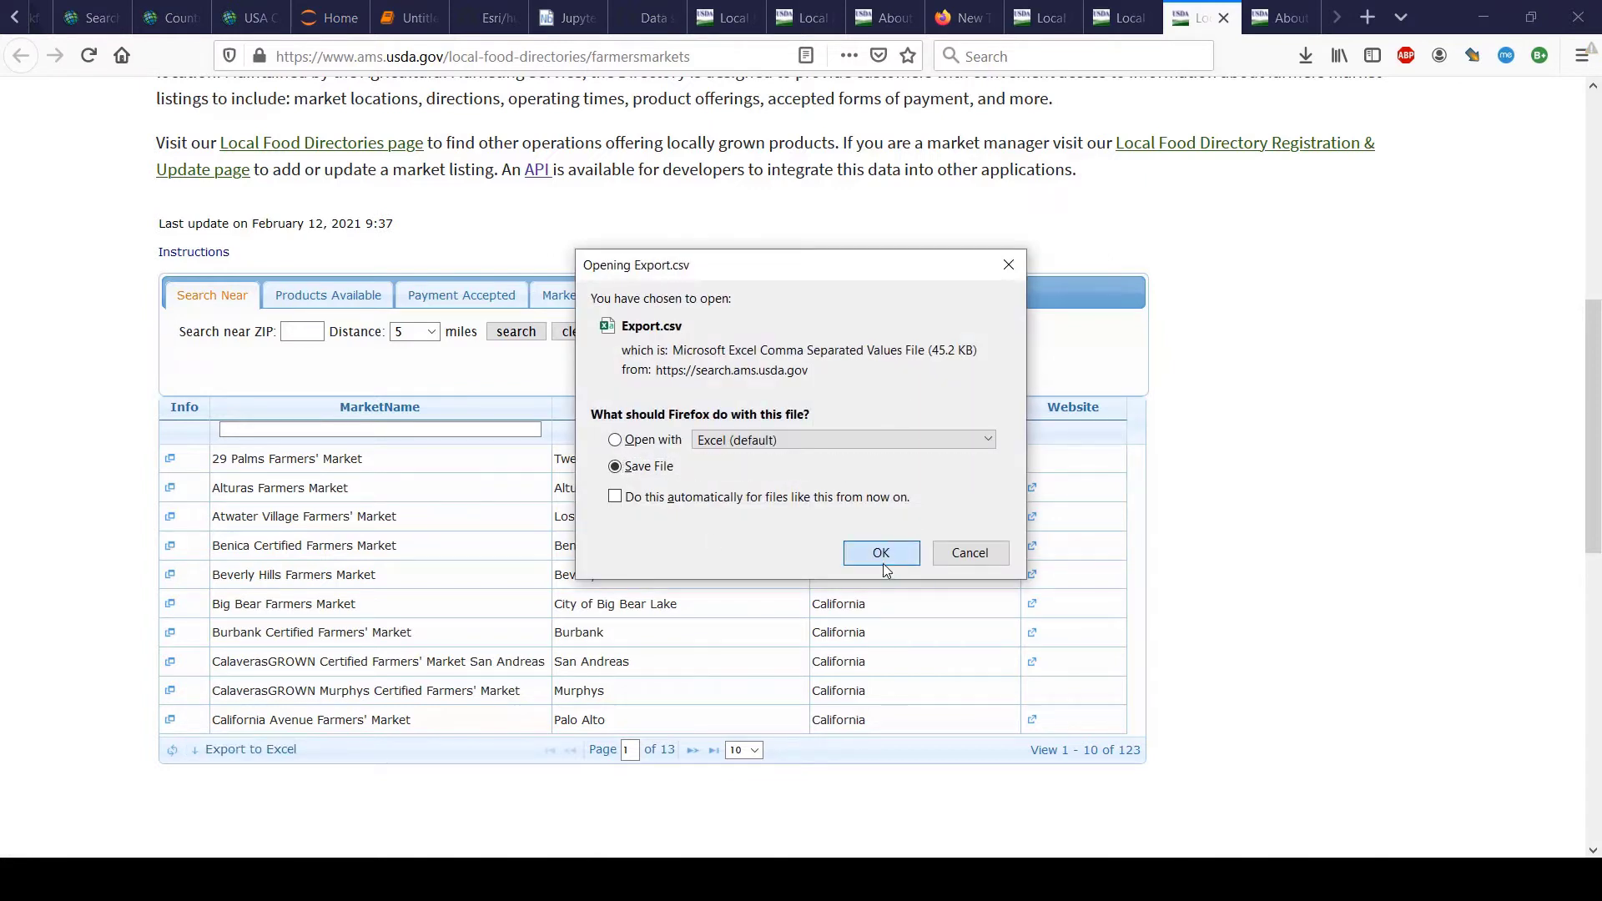
left_click(881, 554)
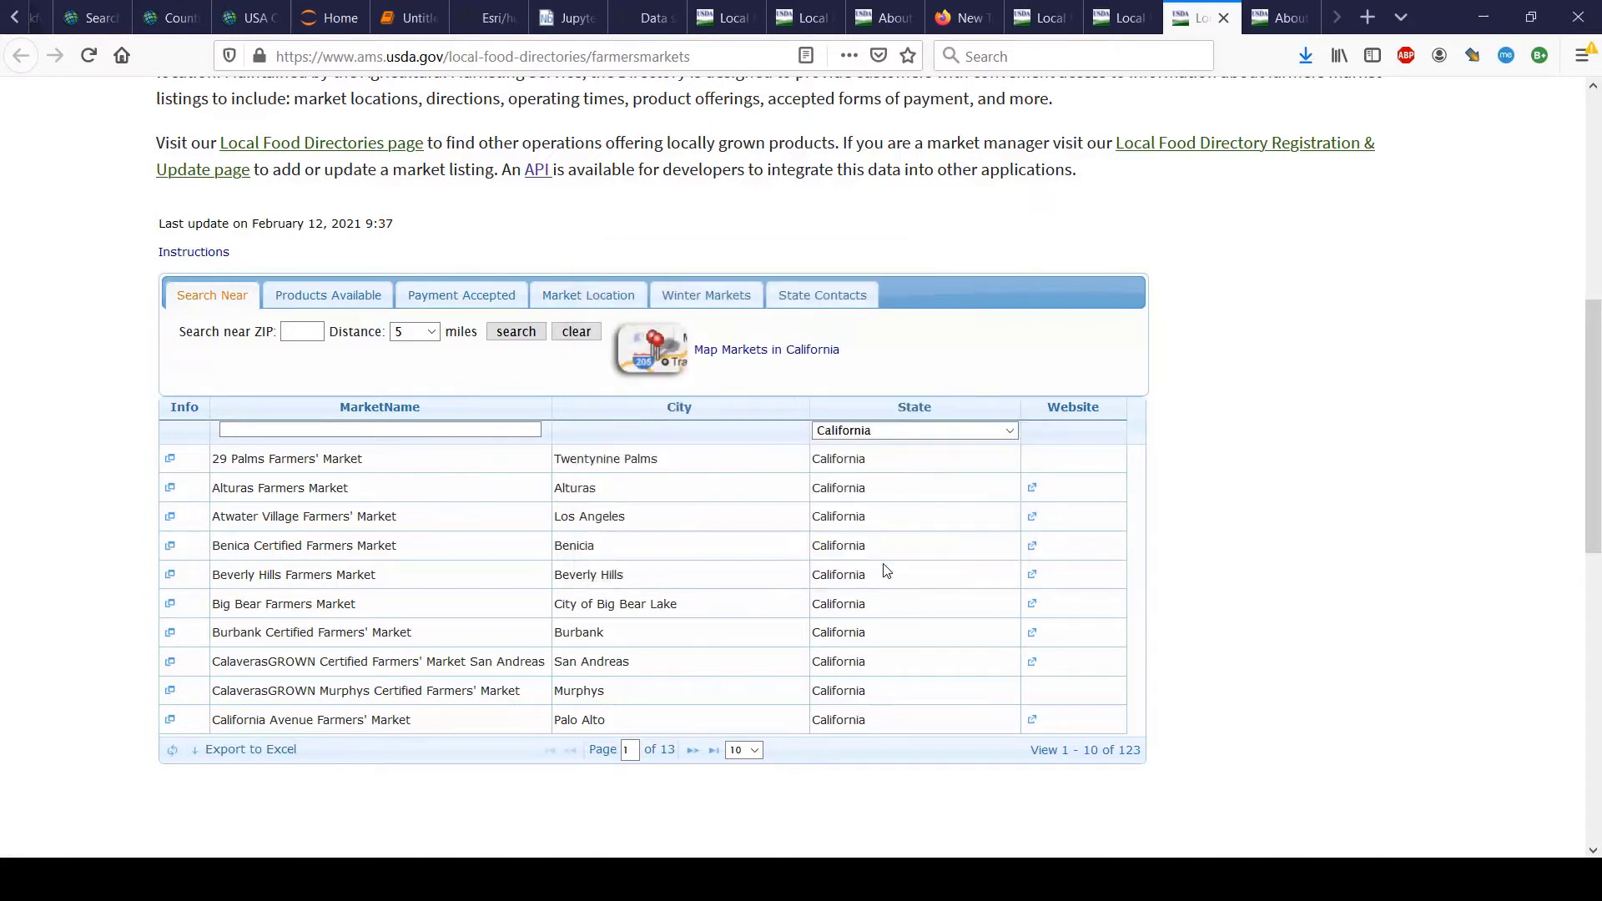
Confirm Export.csv (45.2 KB) finished downloading and open a new browser tab.
left_click(1305, 57)
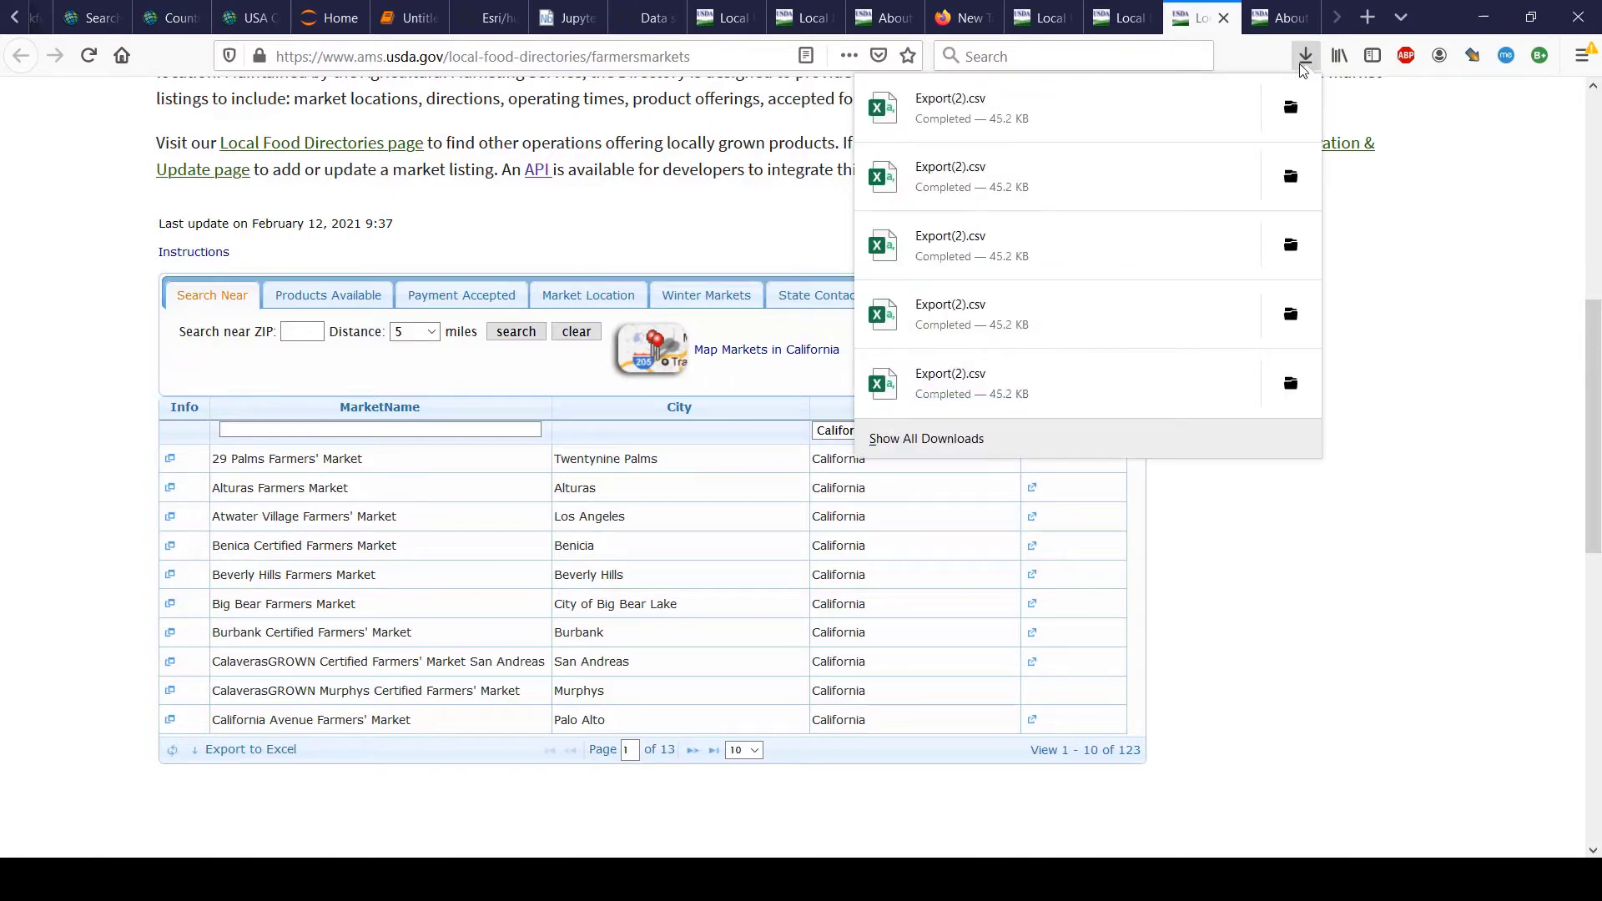
left_click(1451, 237)
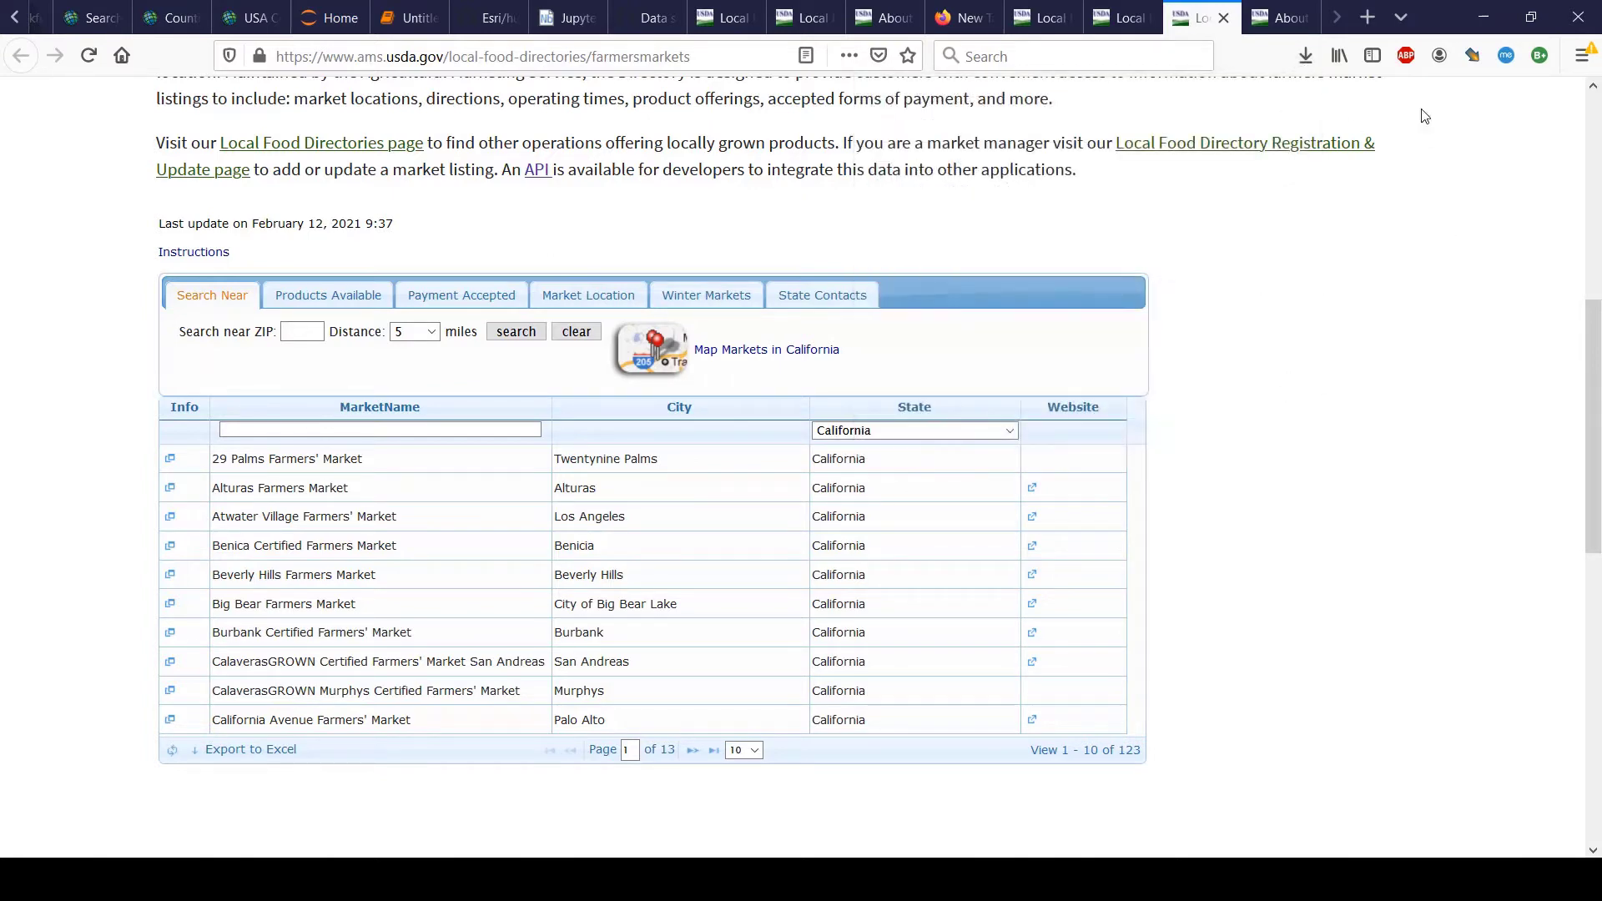
left_click(1360, 12)
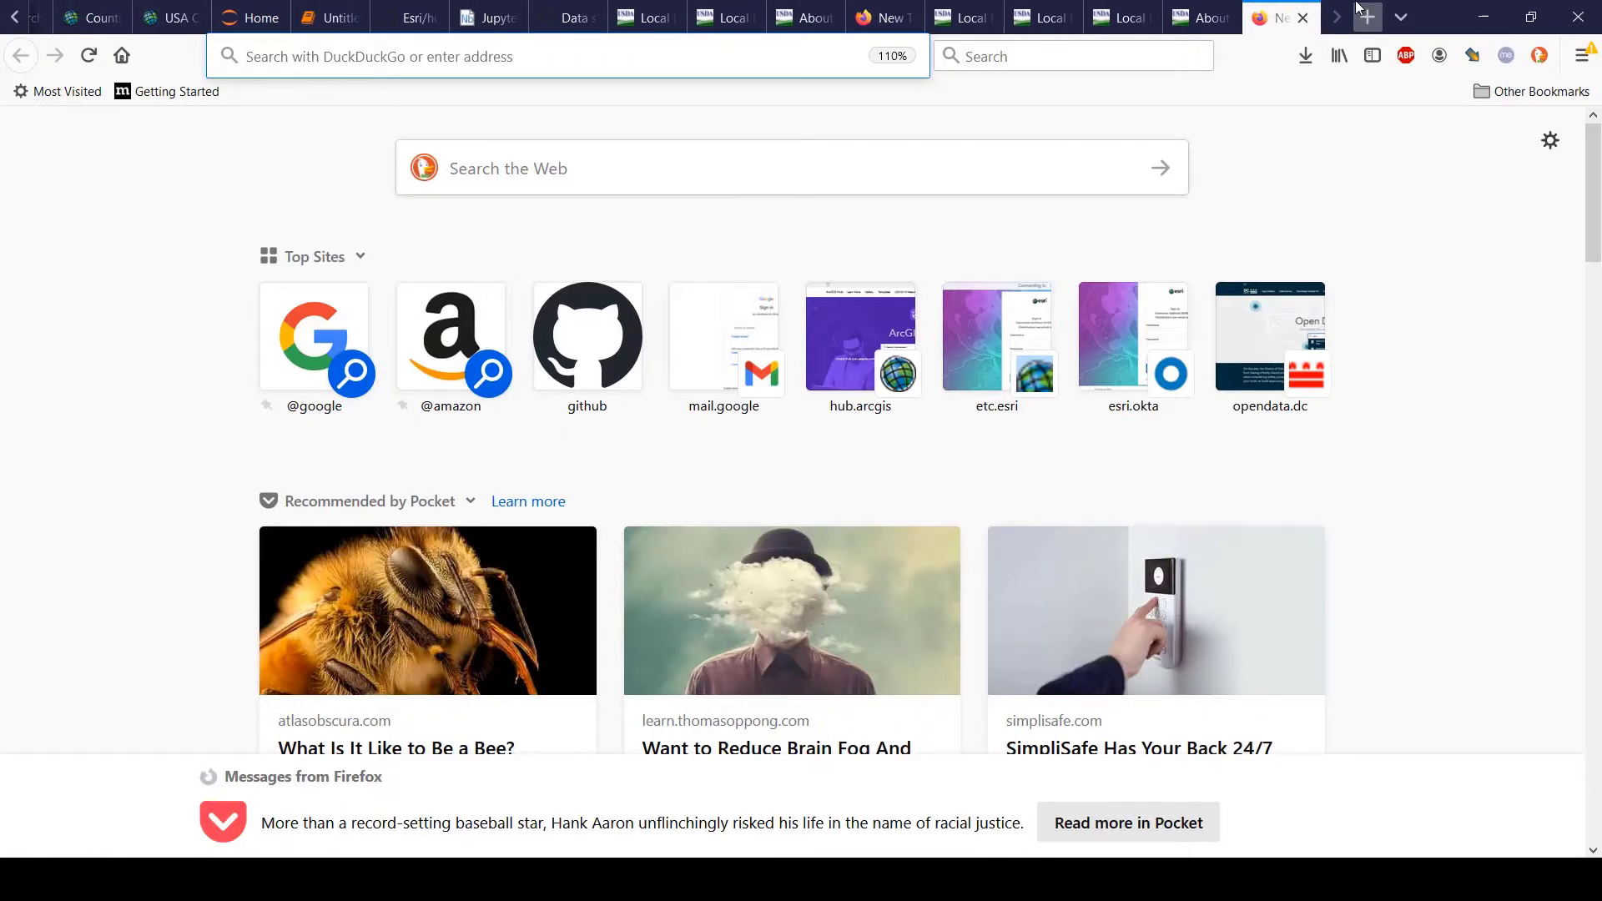
Load the dcdev ArcGIS organization, go to My Content, and add an item from the computer.
type("dcd")
key("Return")
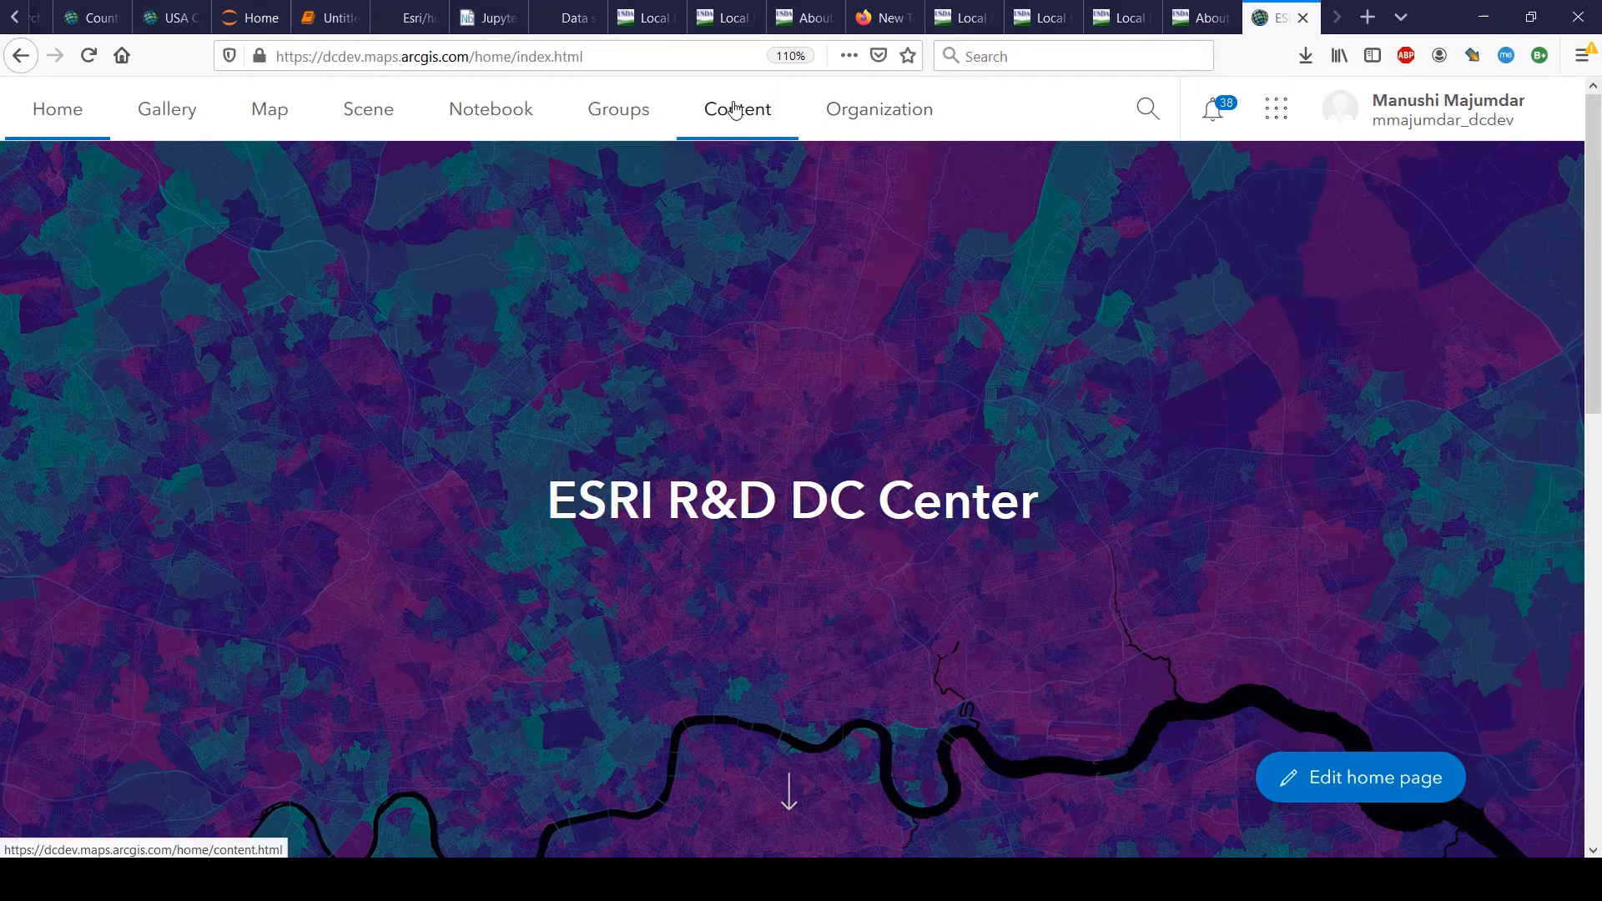
left_click(734, 109)
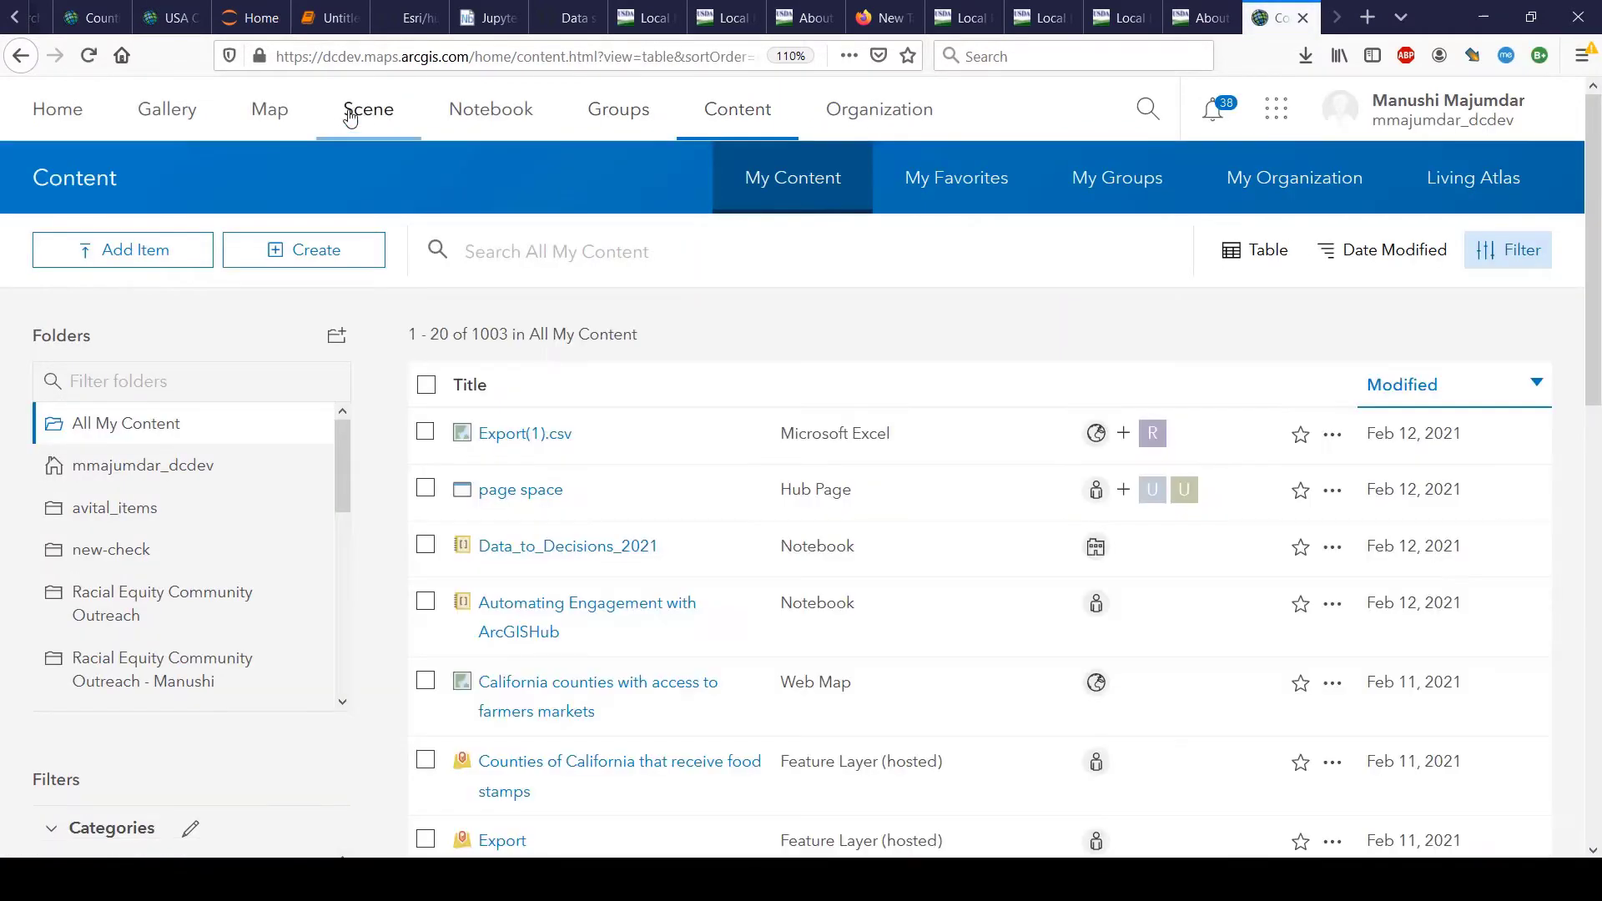
left_click(134, 258)
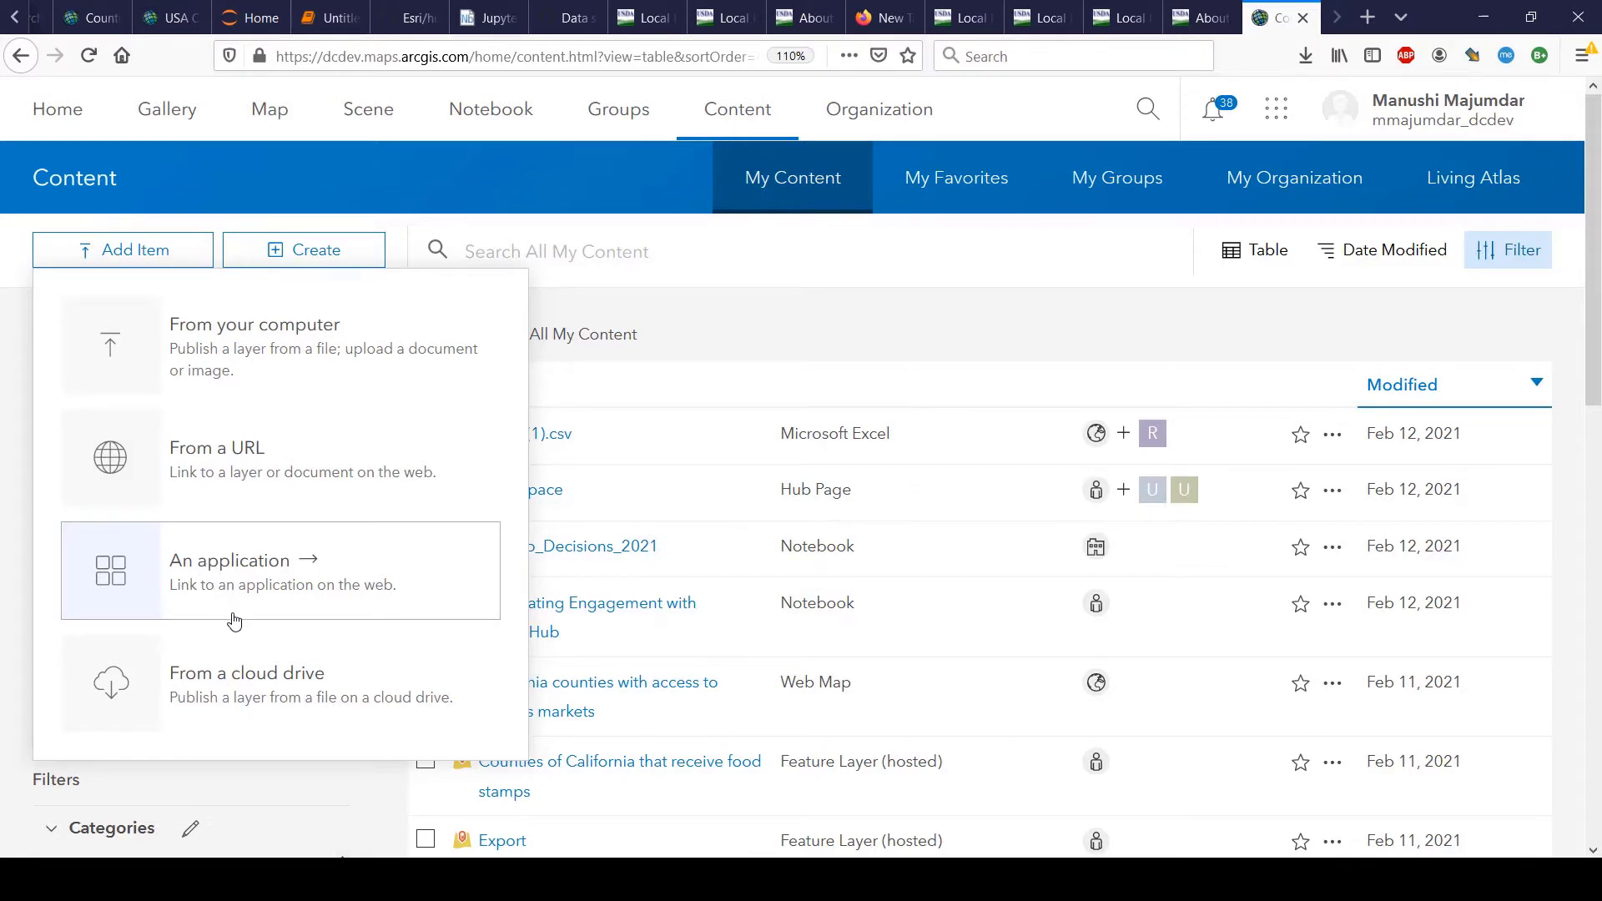
left_click(214, 326)
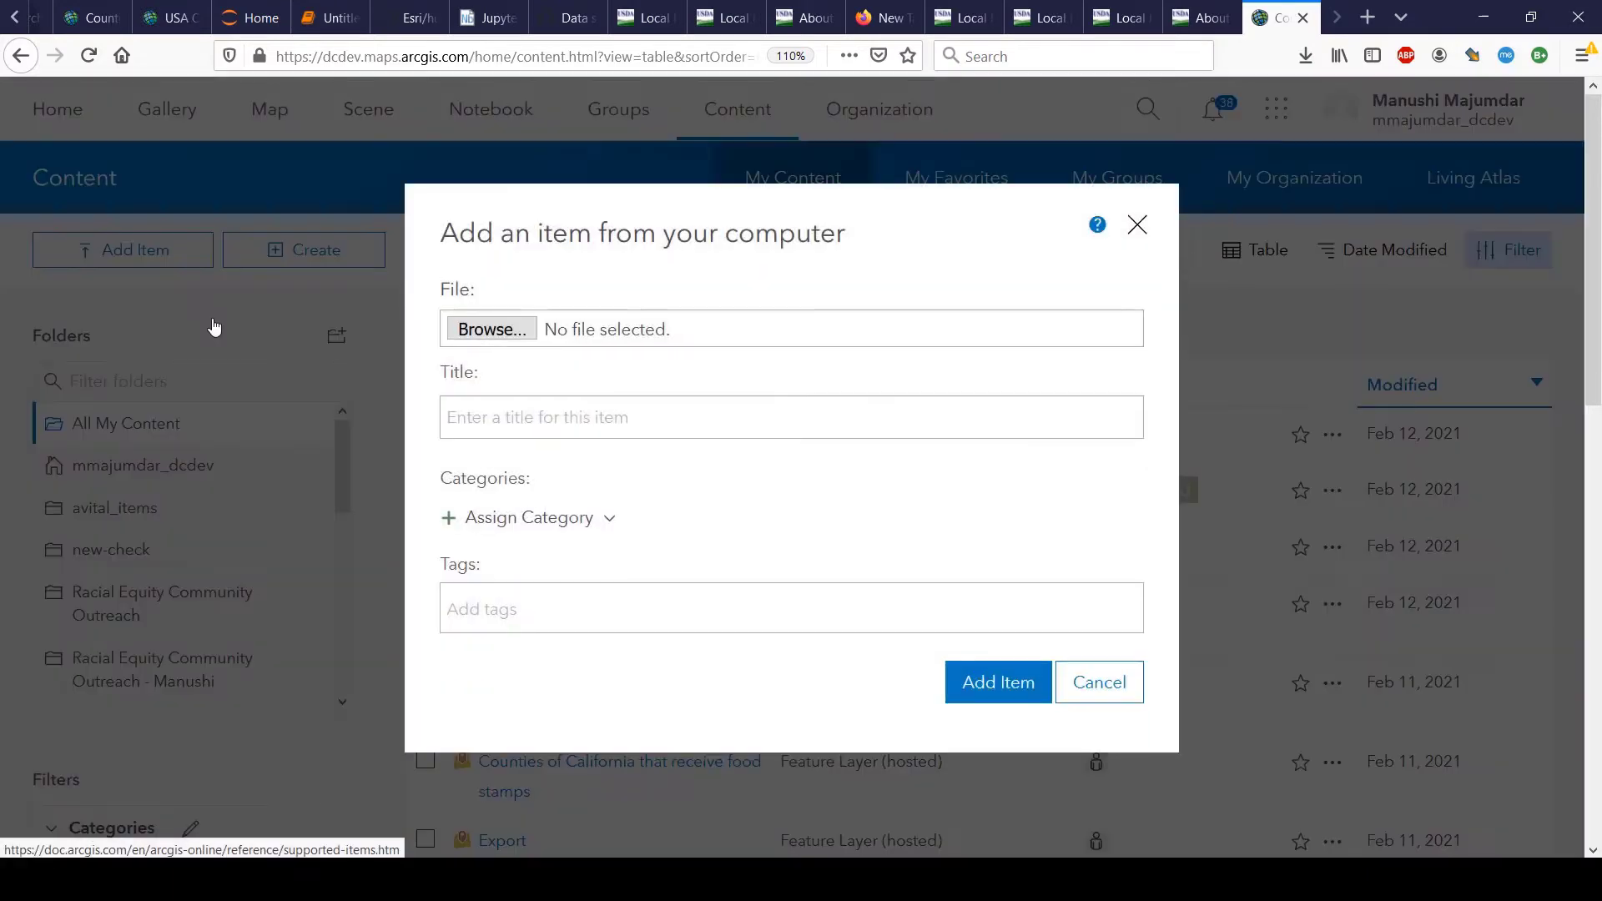
Upload the Export(2) CSV file and title it California_FarmersMarket.
left_click(491, 329)
left_click(302, 193)
left_click(601, 466)
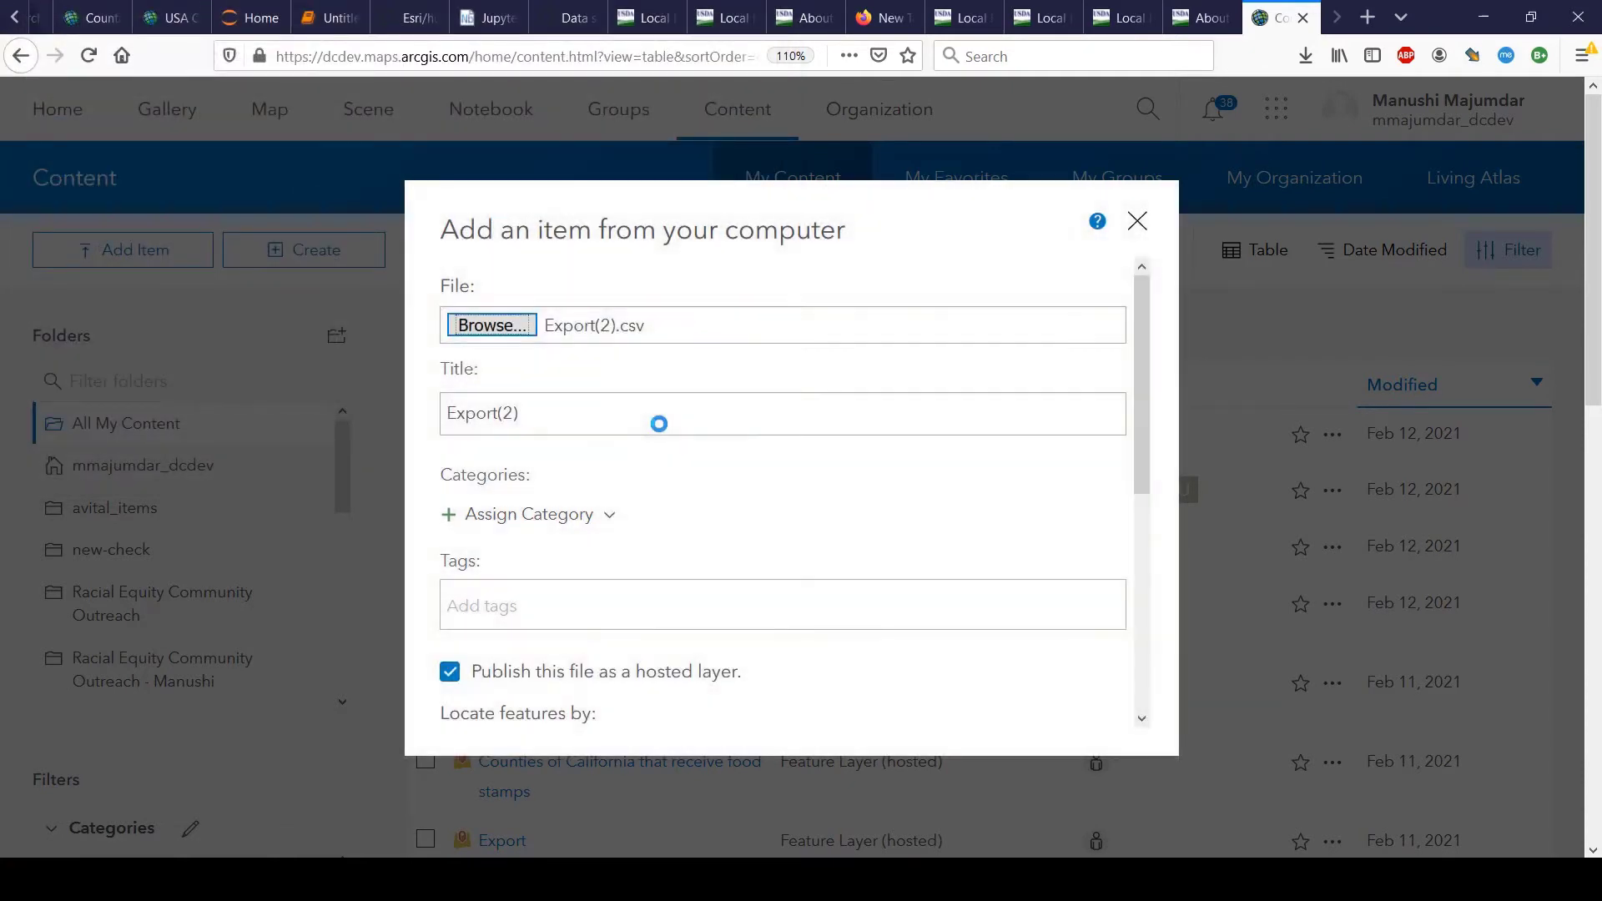
left_click(659, 424)
key("BackSpace")
key("BackSpace")
key("BackSpace")
key("BackSpace")
key("BackSpace")
key("BackSpace")
key("BackSpace")
key("BackSpace")
key("BackSpace")
type("California_FarmersMarkets")
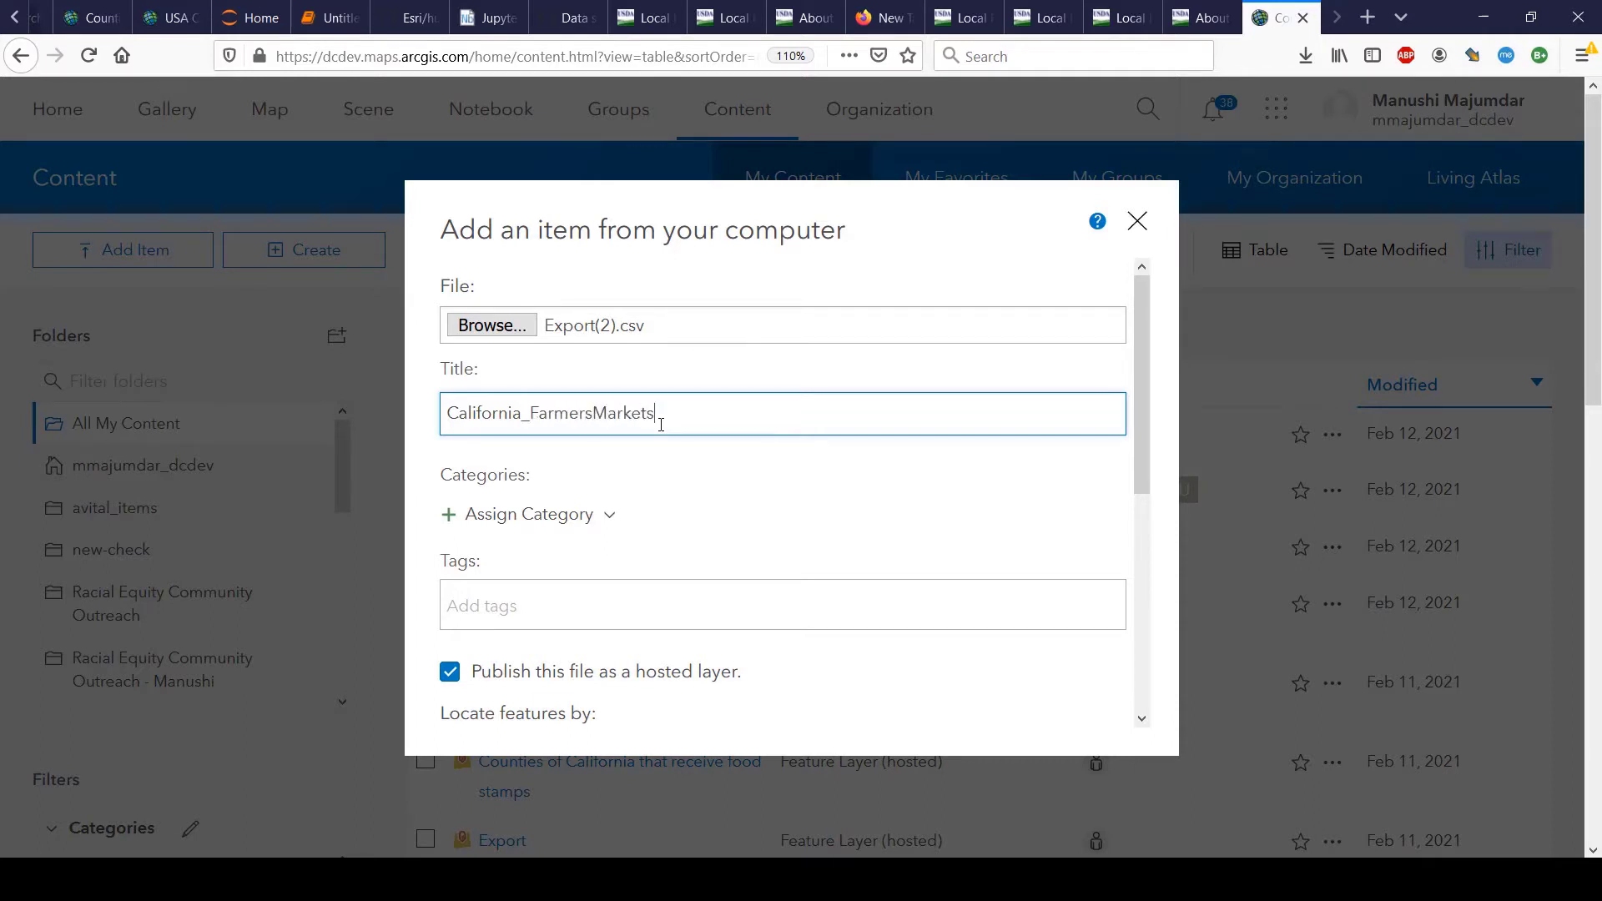
scroll(622, 451, "down", 6)
scroll(618, 454, "up", 1)
scroll(618, 454, "up", 5)
Tag the item DevSummit and foodaccess.
left_click(556, 593)
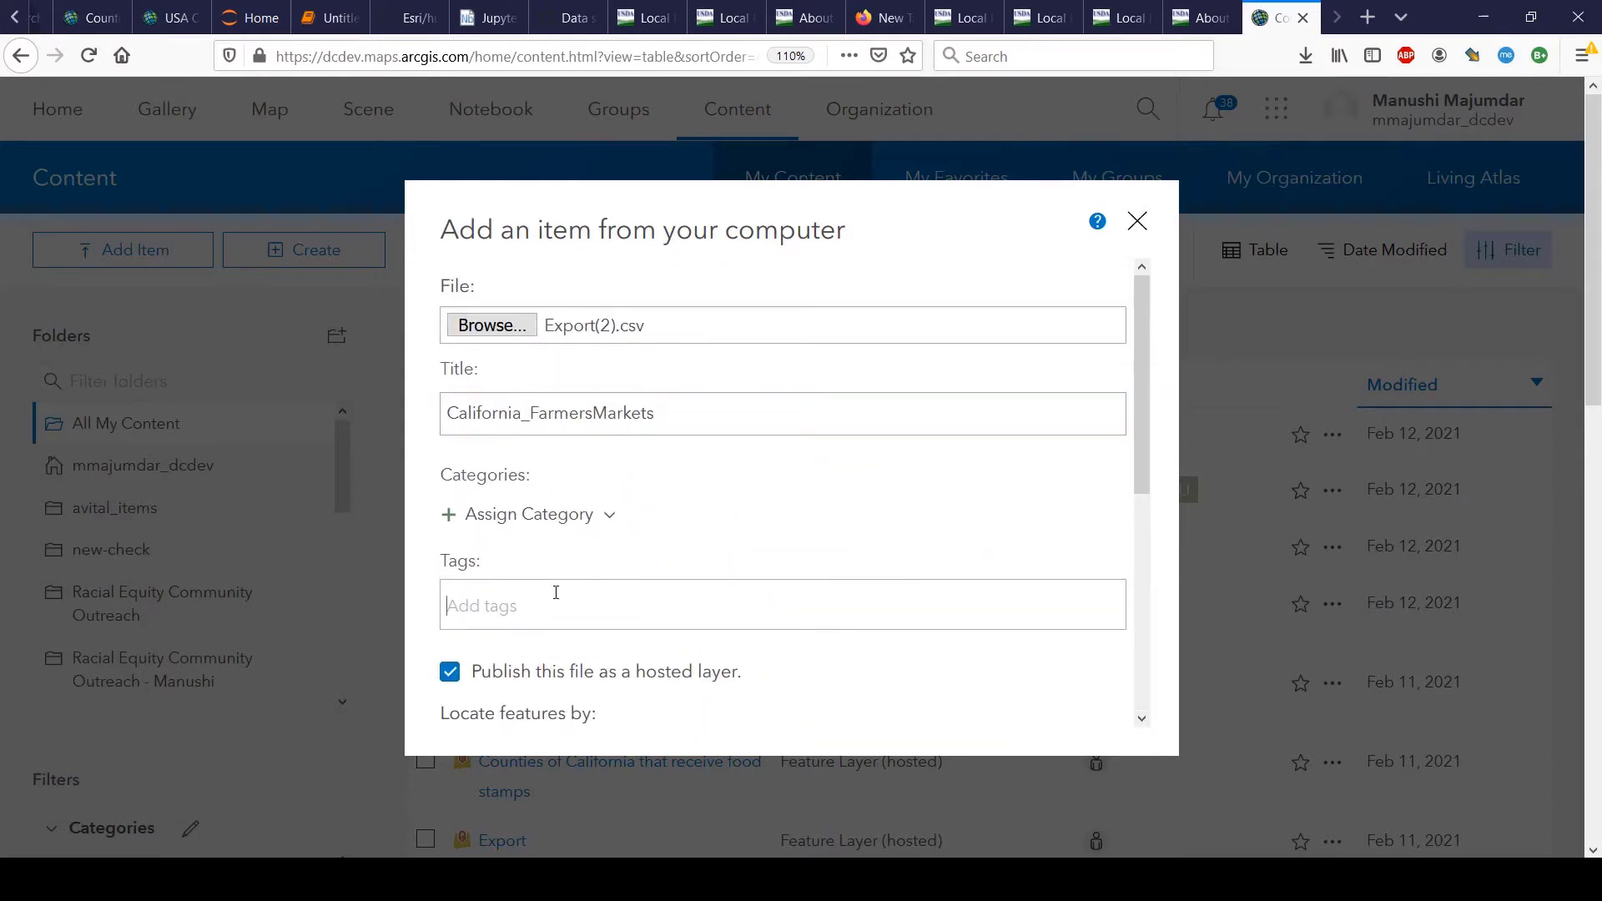
type("dev")
key("Return")
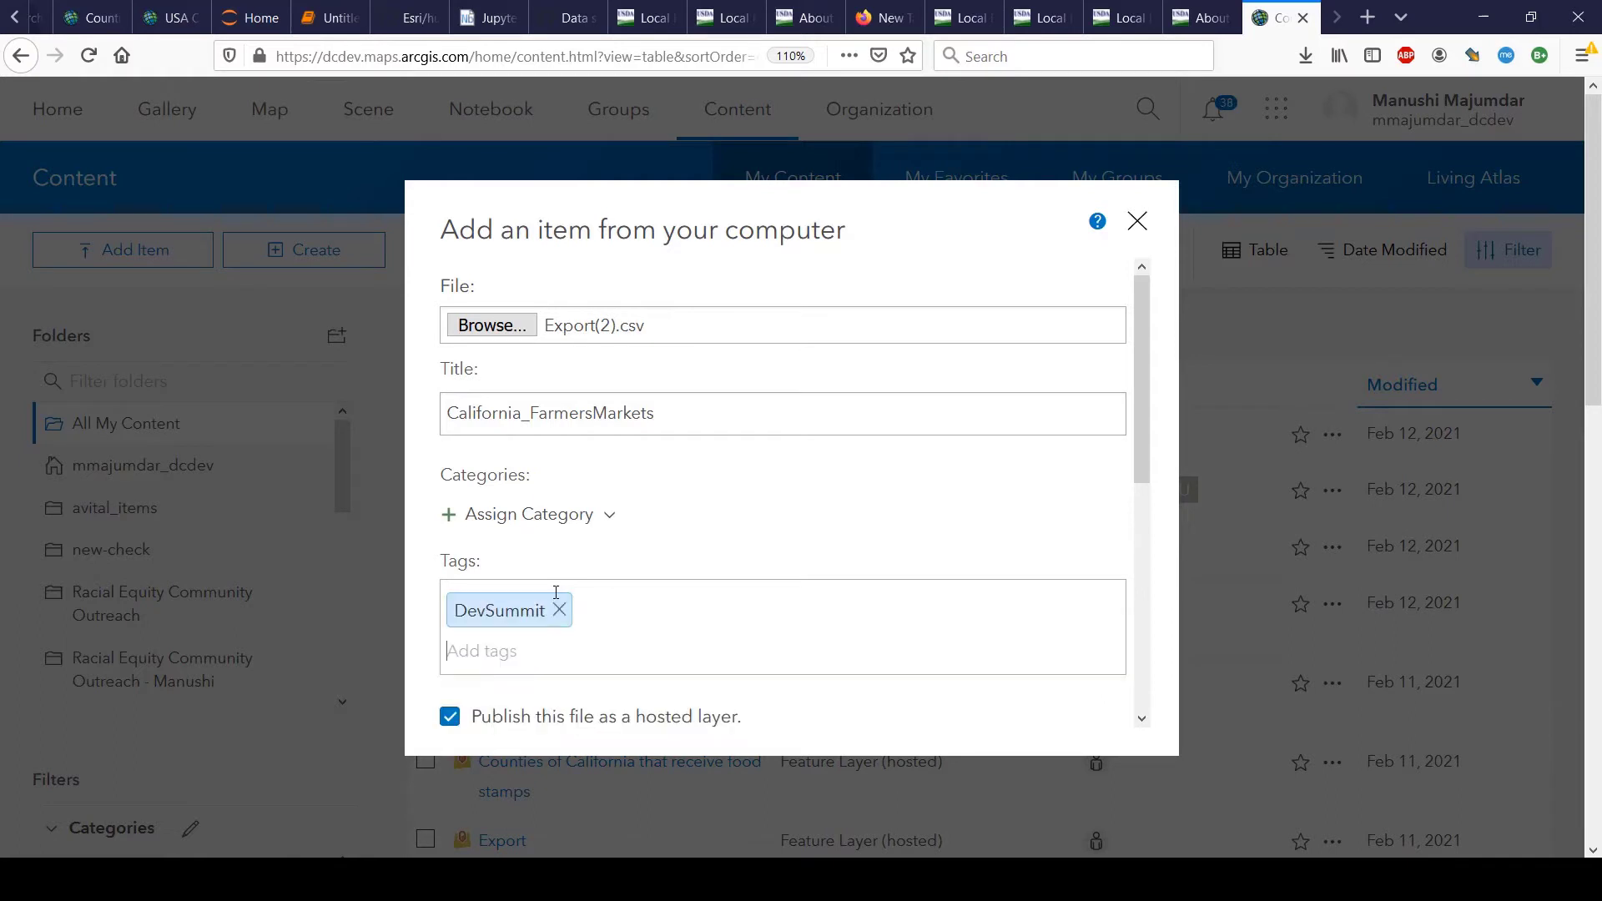
type("food")
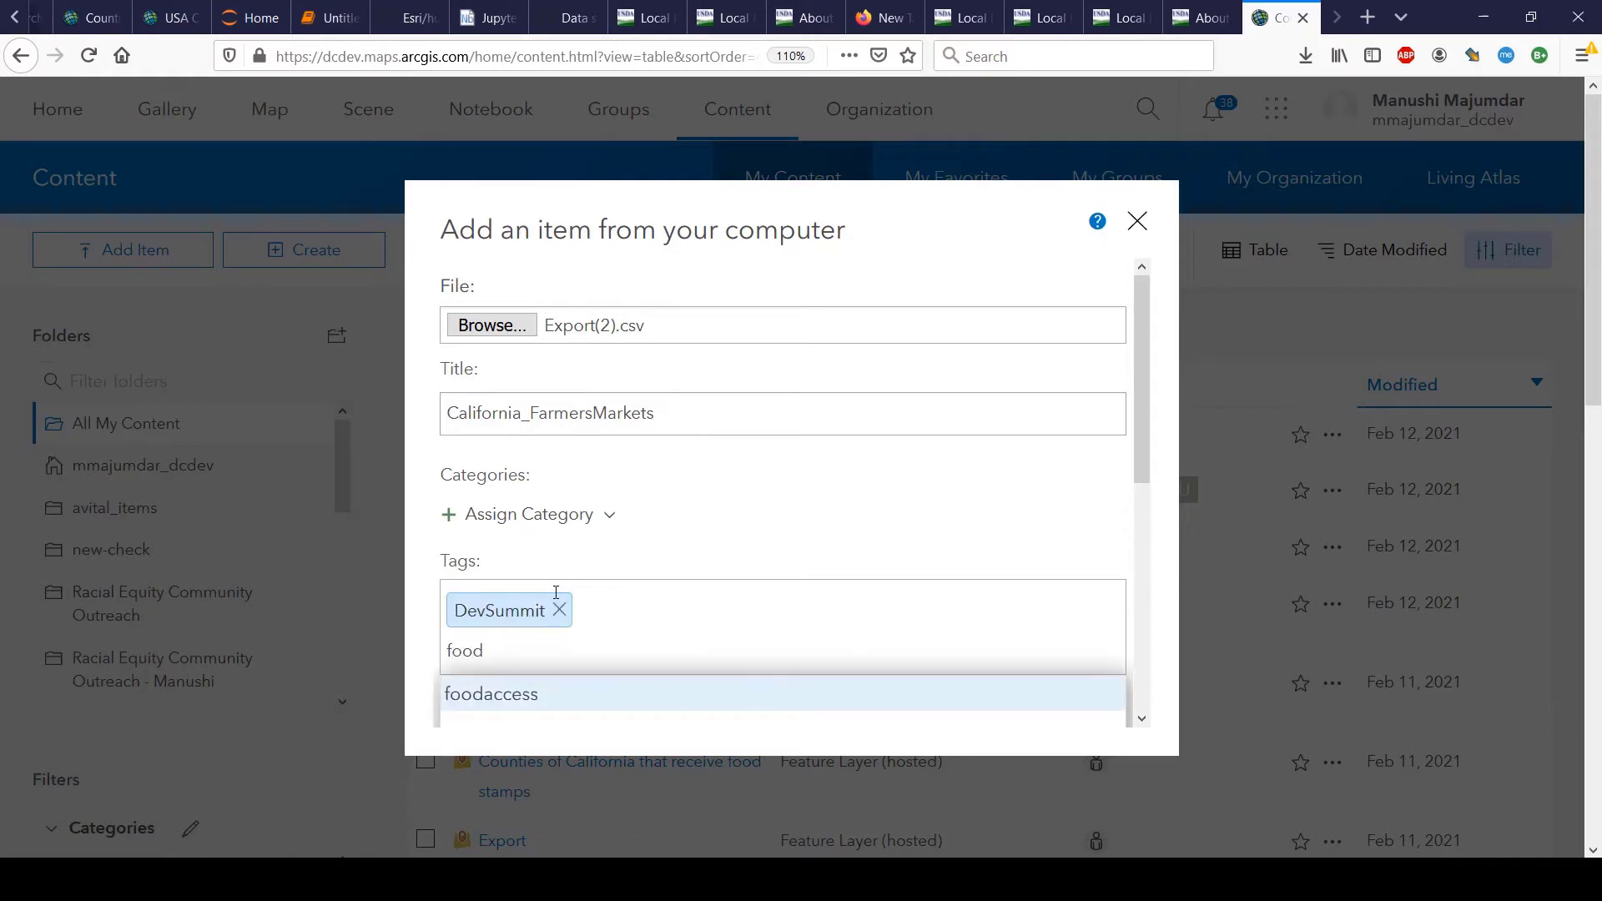
key("Return")
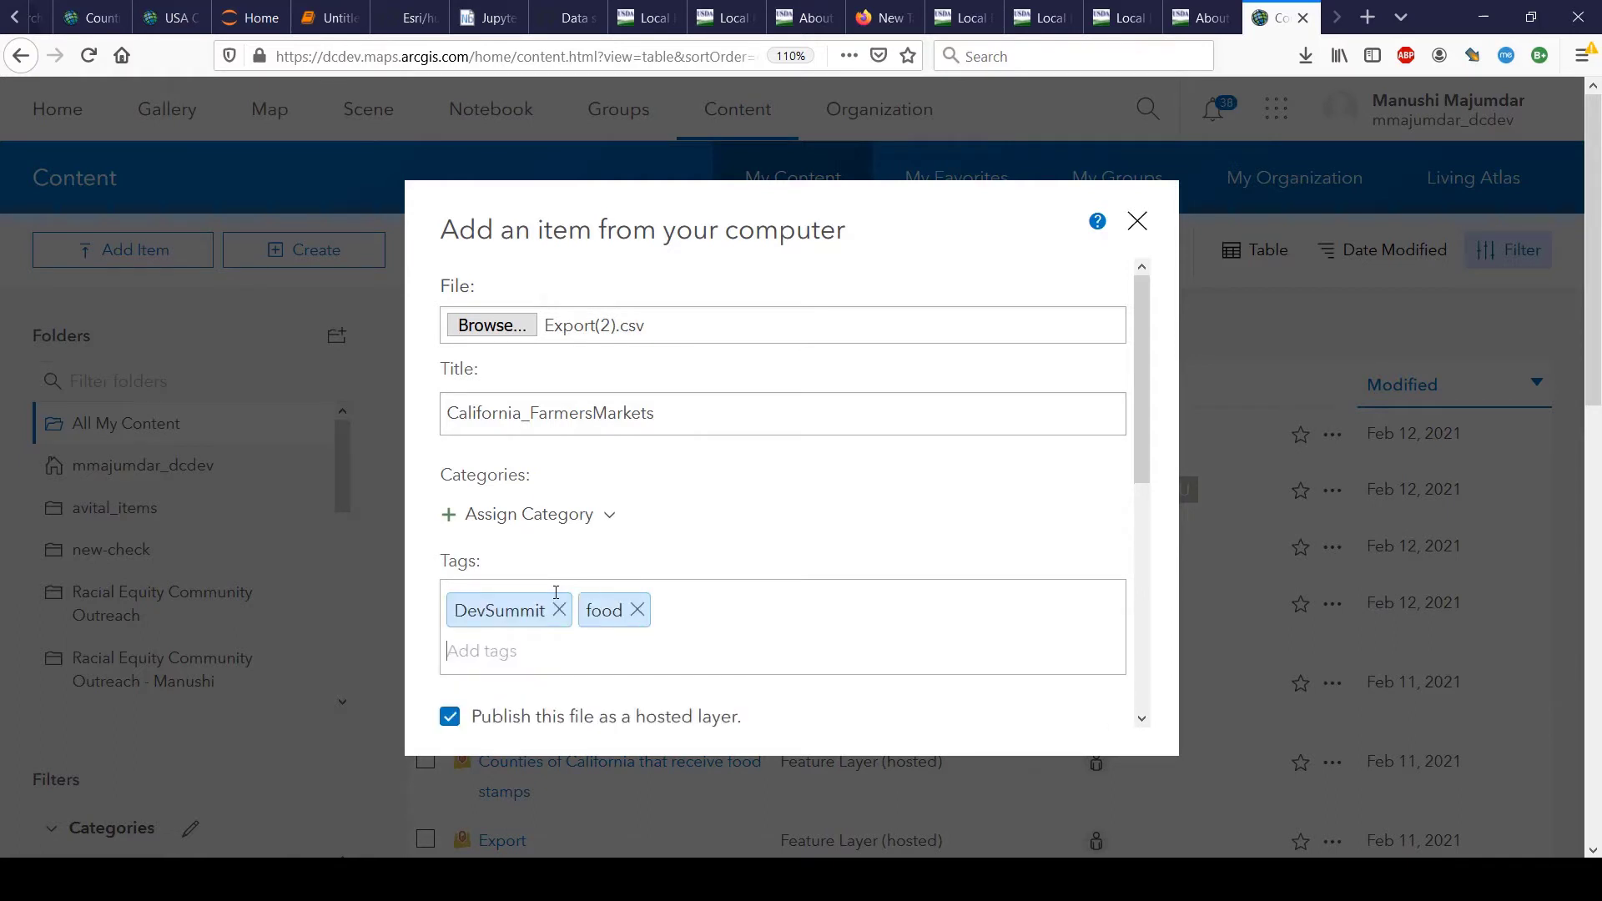
left_click(636, 610)
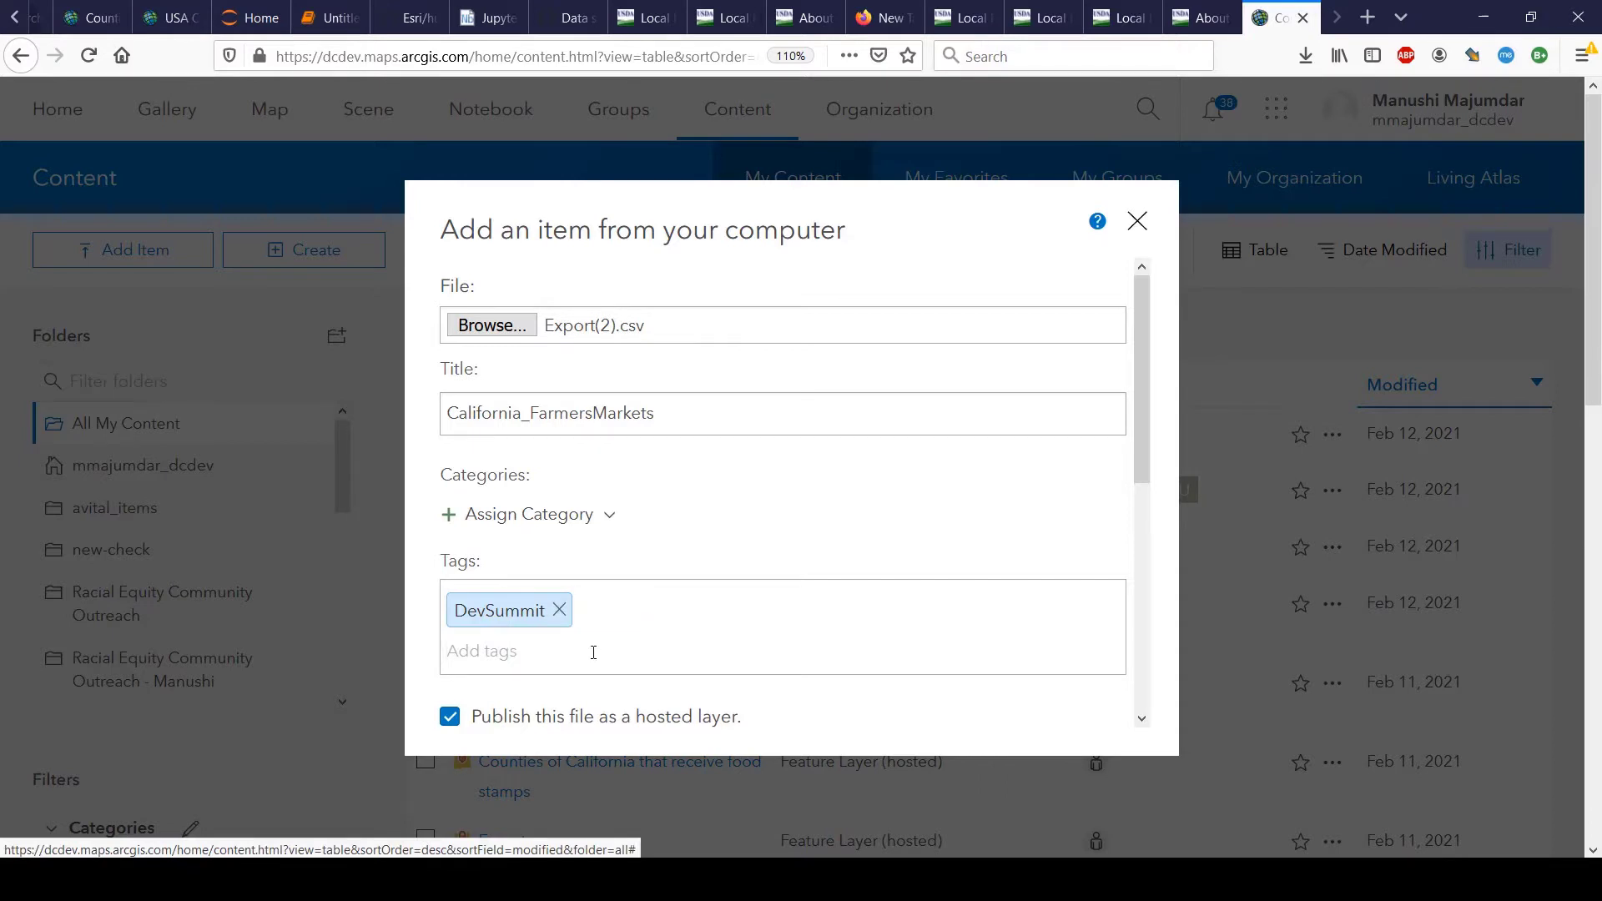
type("dooc")
key("BackSpace")
key("BackSpace")
key("BackSpace")
type("foodc")
key("BackSpace")
type("access")
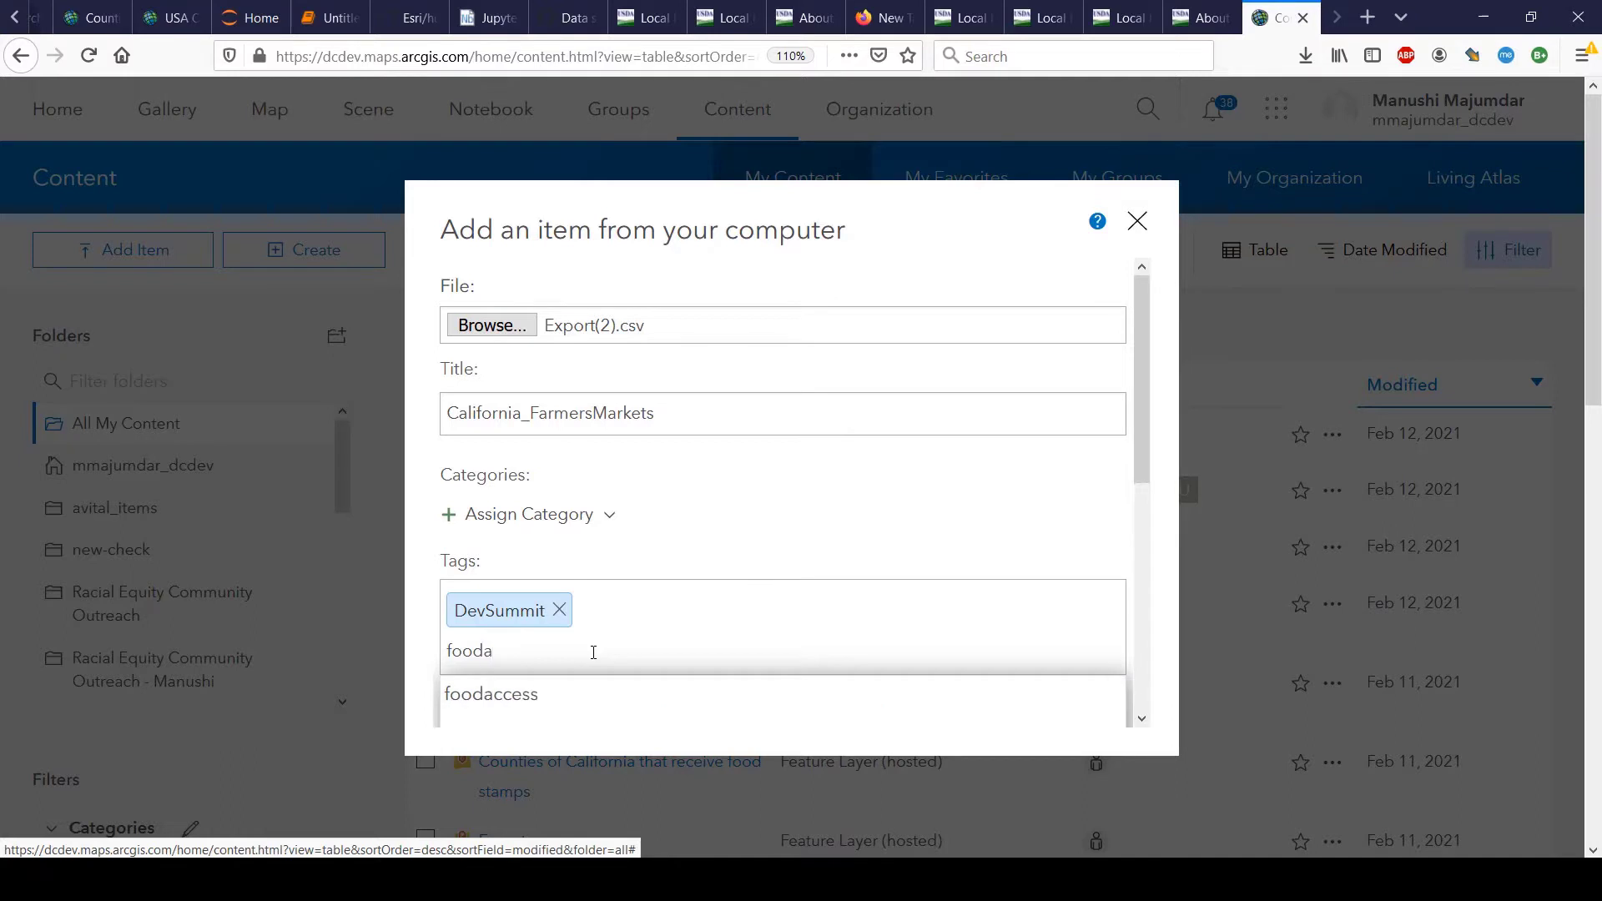
key("Return")
Publish it as a hosted layer located by the x/y longitude and latitude fields.
scroll(594, 652, "down", 2)
scroll(593, 652, "down", 3)
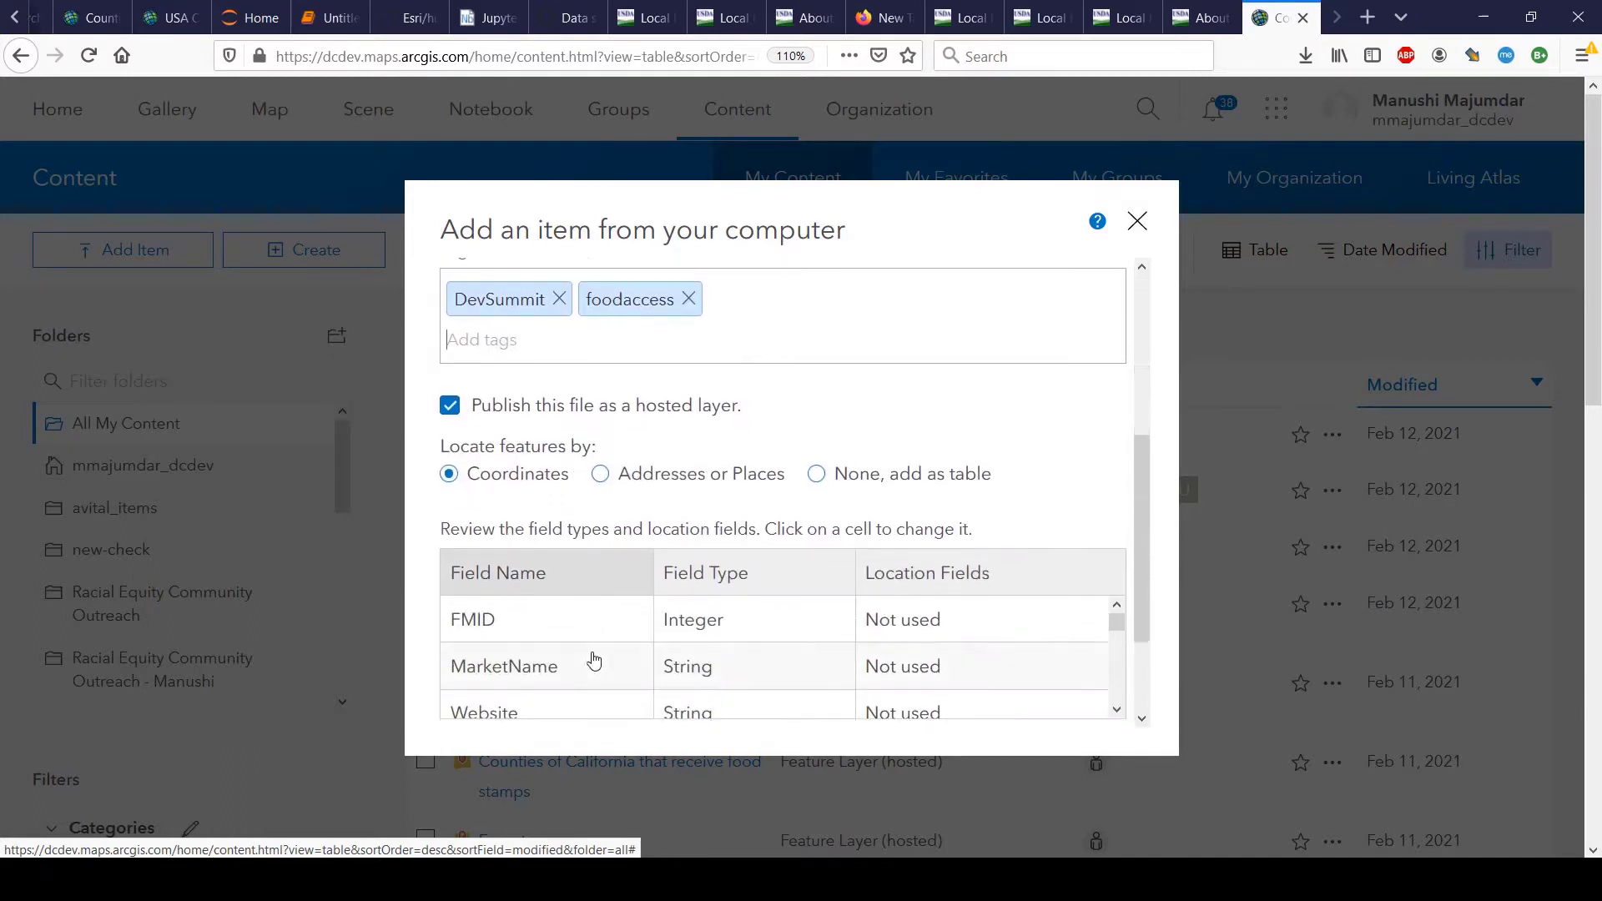
scroll(522, 552, "down", 5)
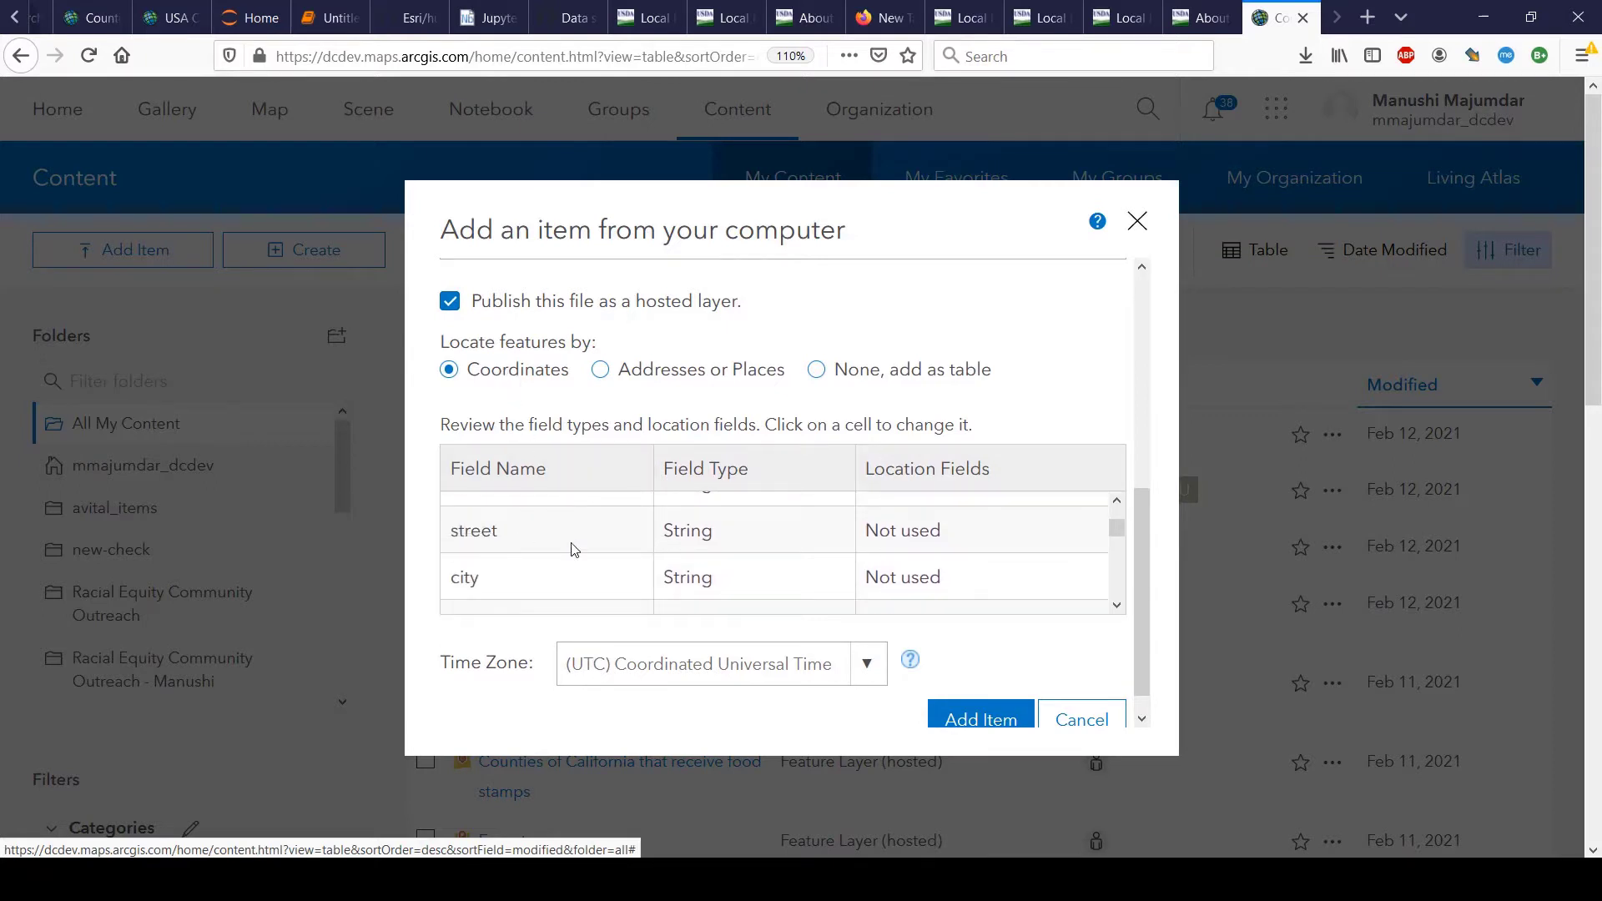
scroll(574, 550, "down", 6)
scroll(574, 551, "down", 3)
scroll(572, 547, "up", 2)
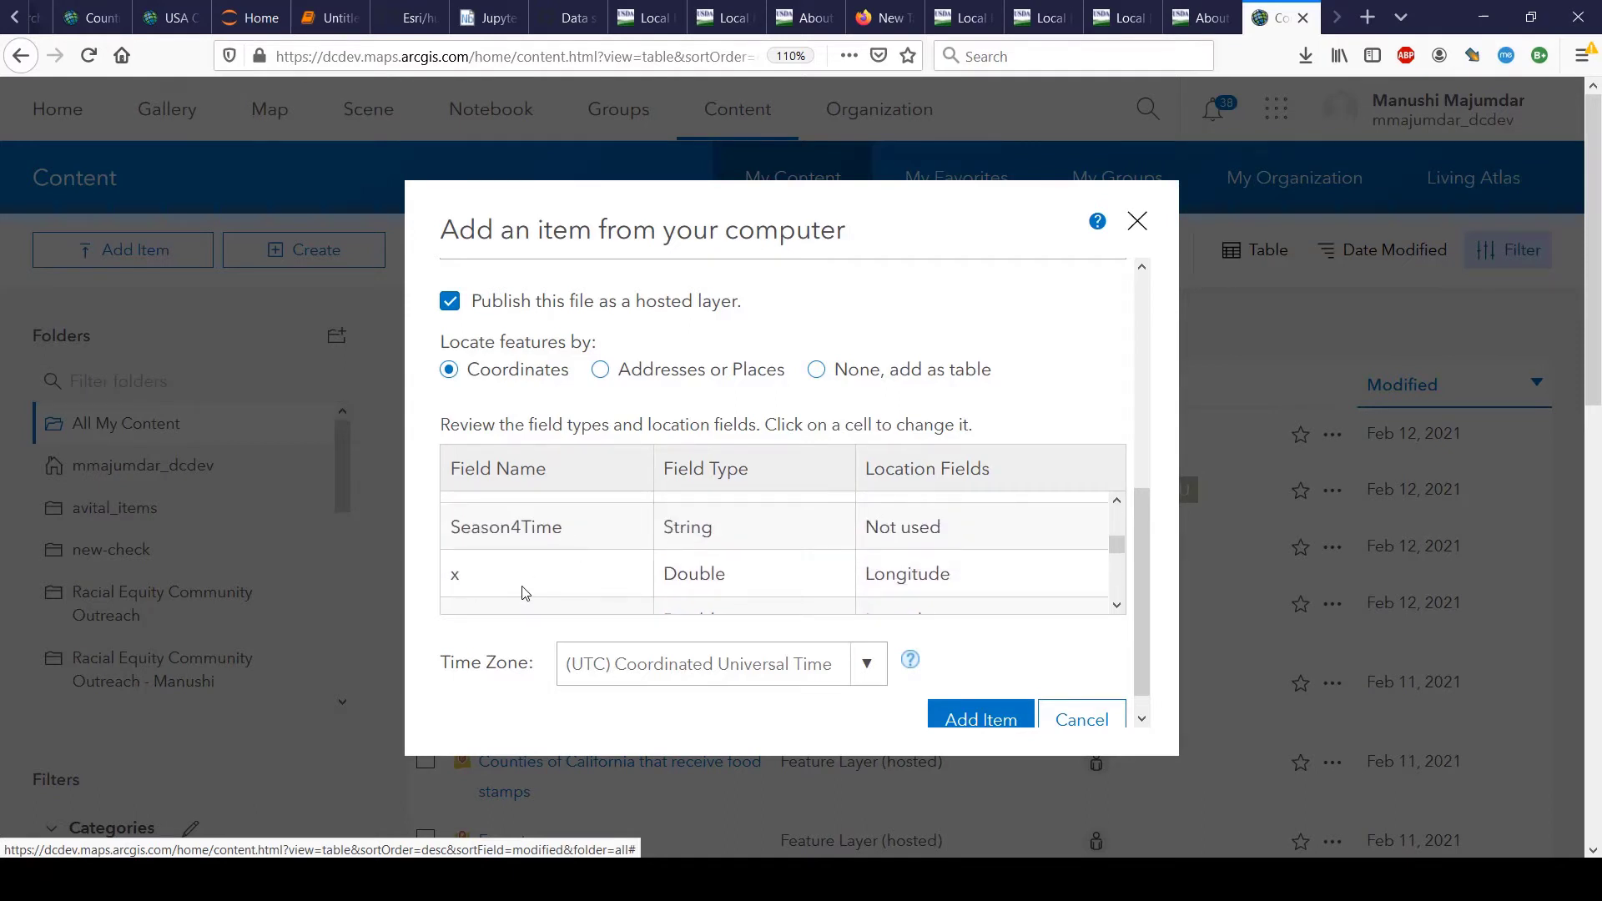
left_click(1116, 606)
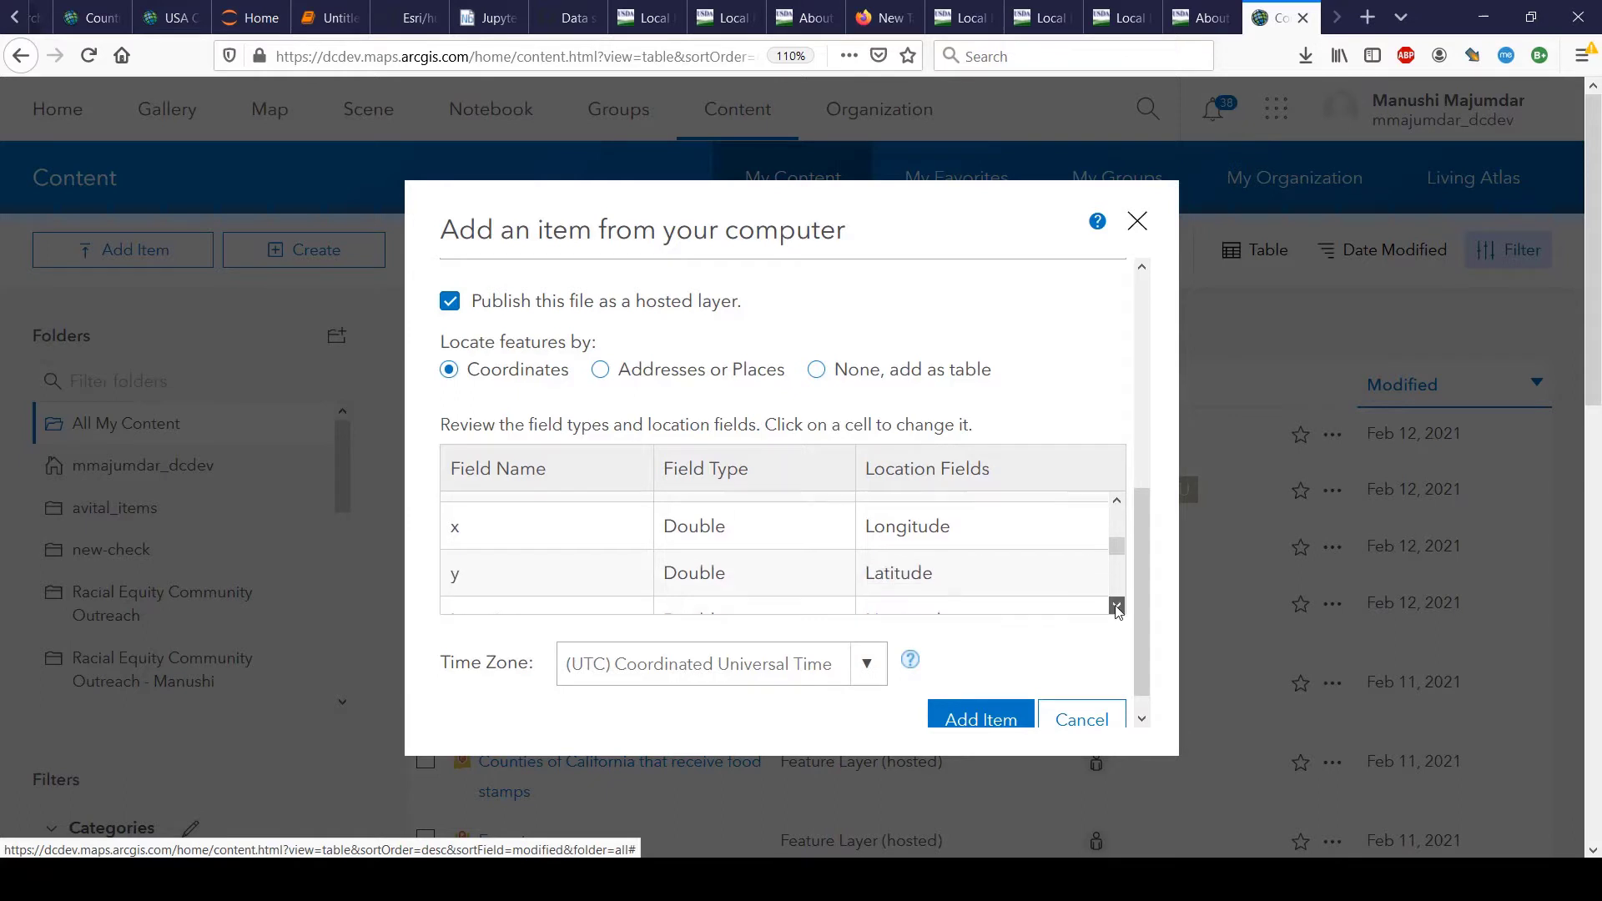
left_click(983, 719)
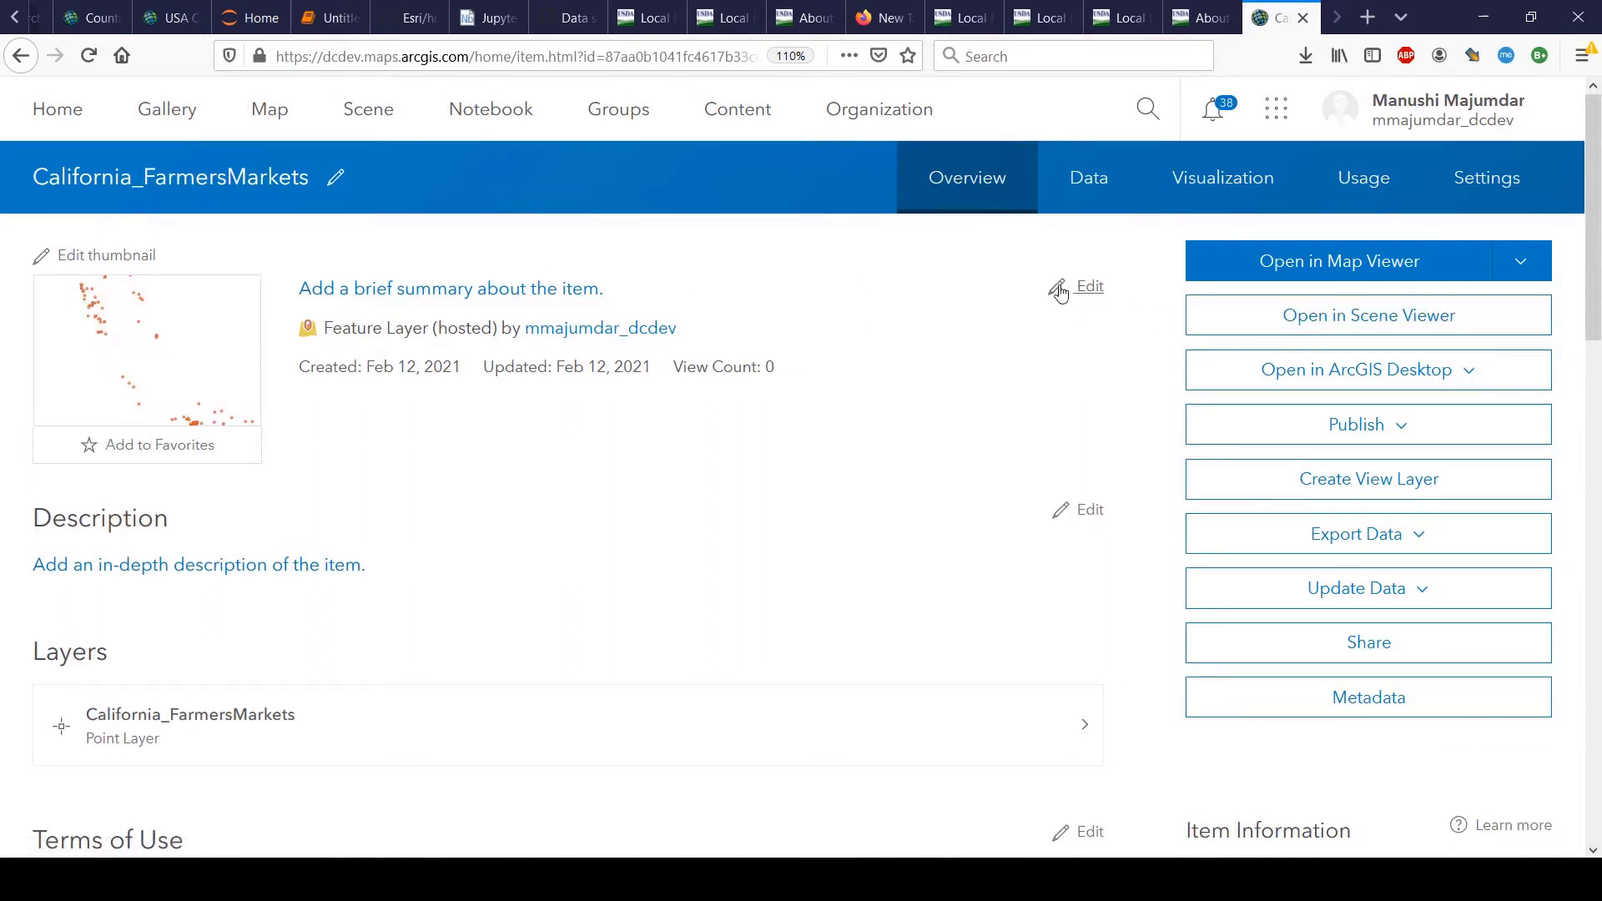
Review the layer's attribute table of 115 market records, then return to Overview.
scroll(768, 609, "down", 5)
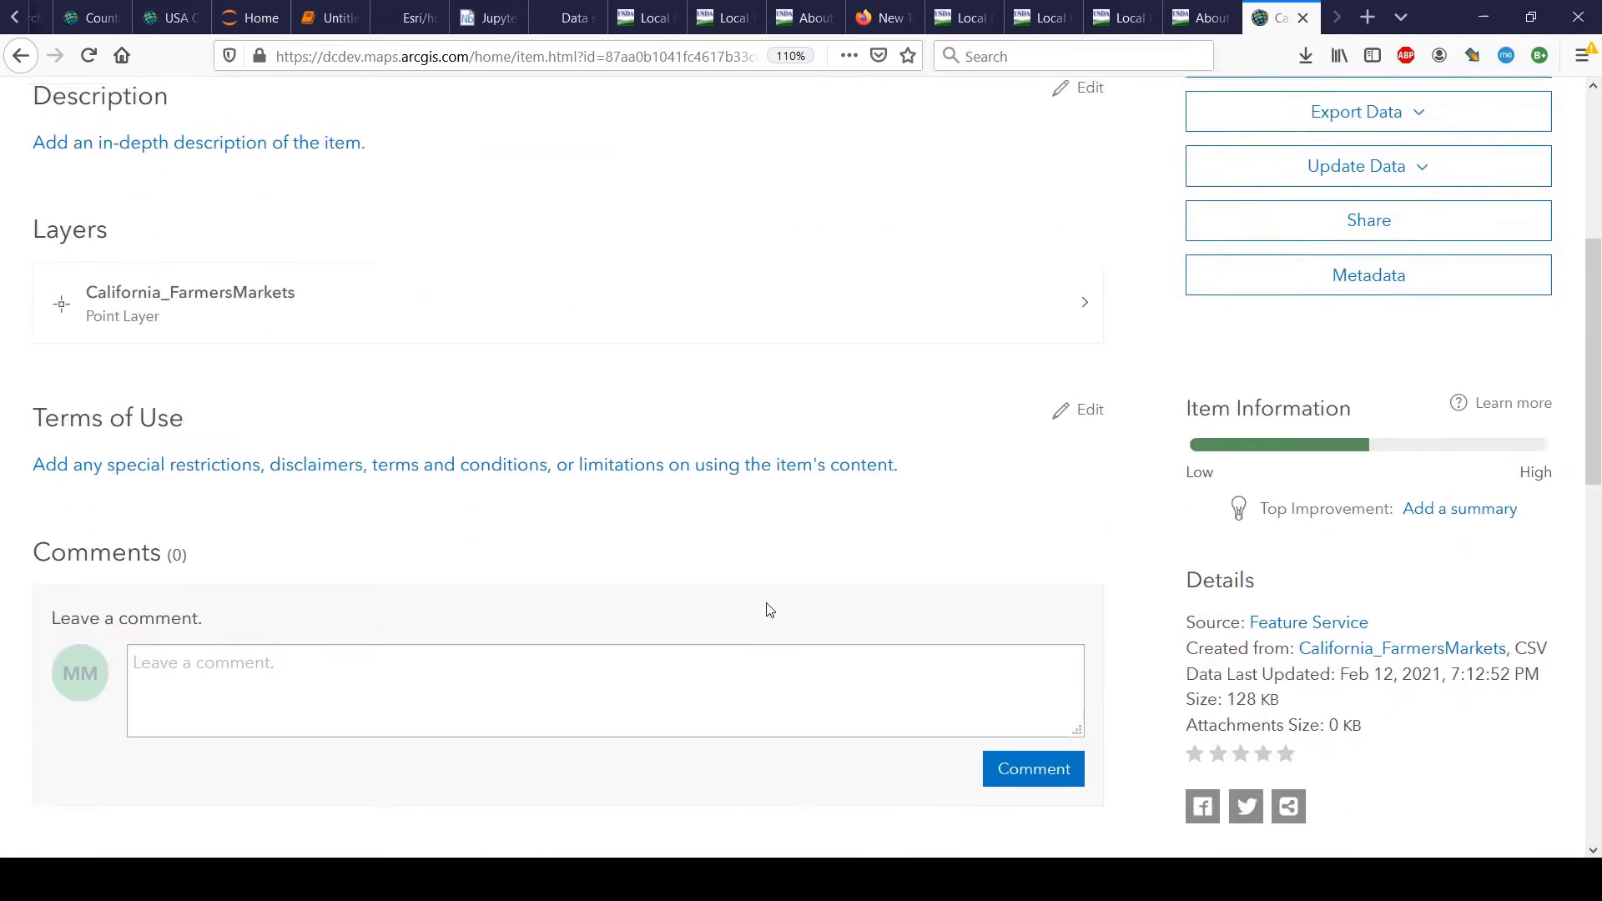
scroll(767, 609, "up", 4)
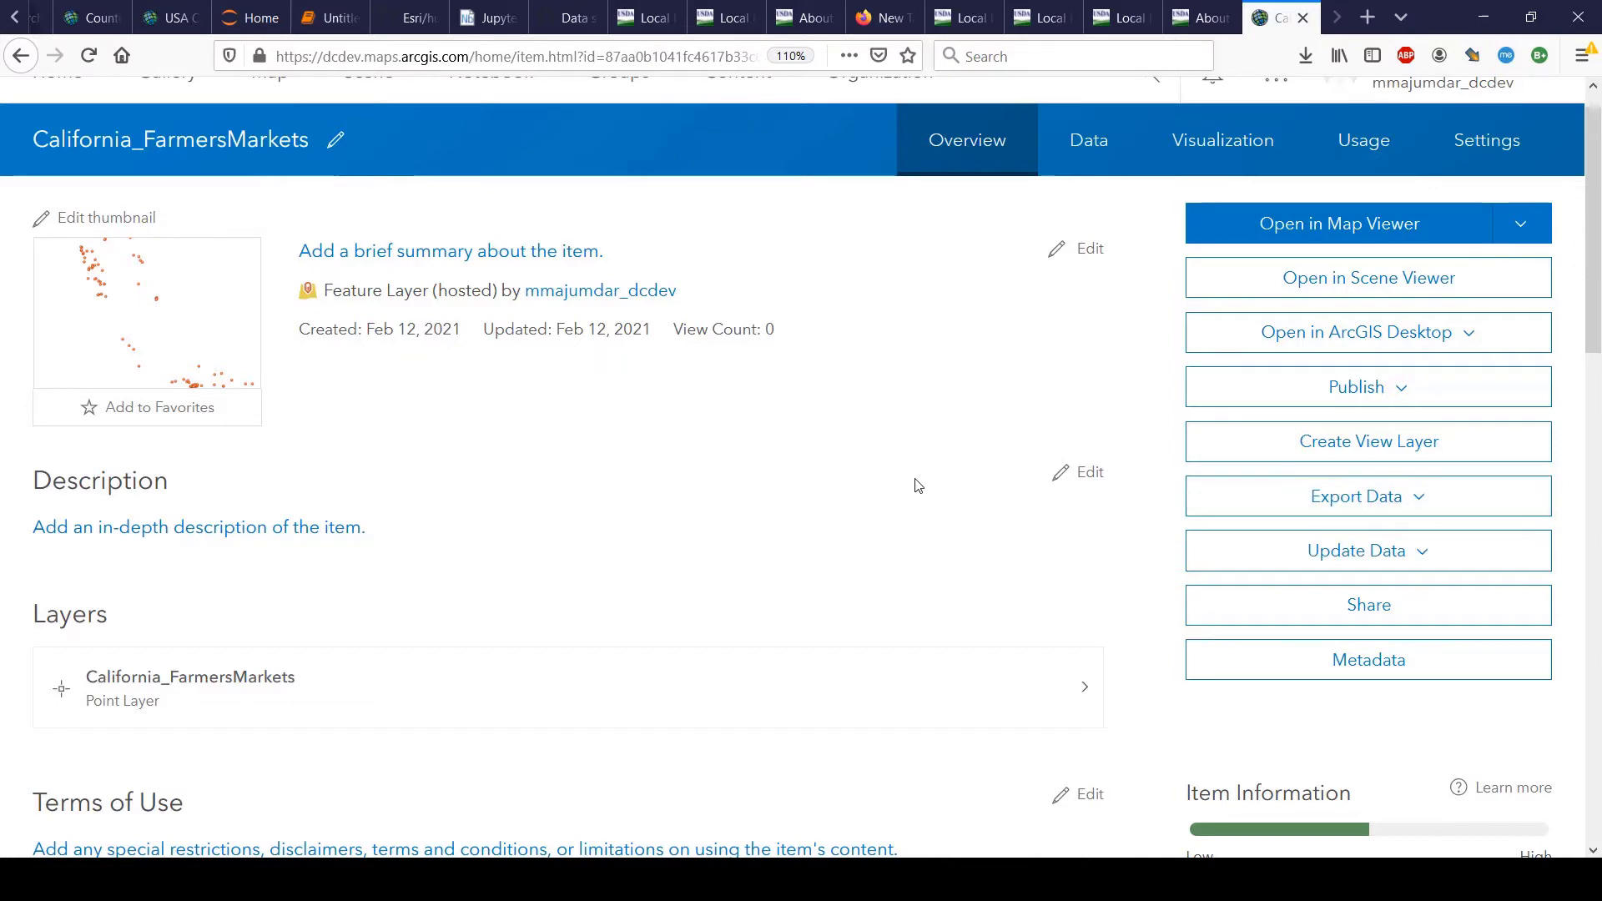
scroll(918, 413, "down", 2)
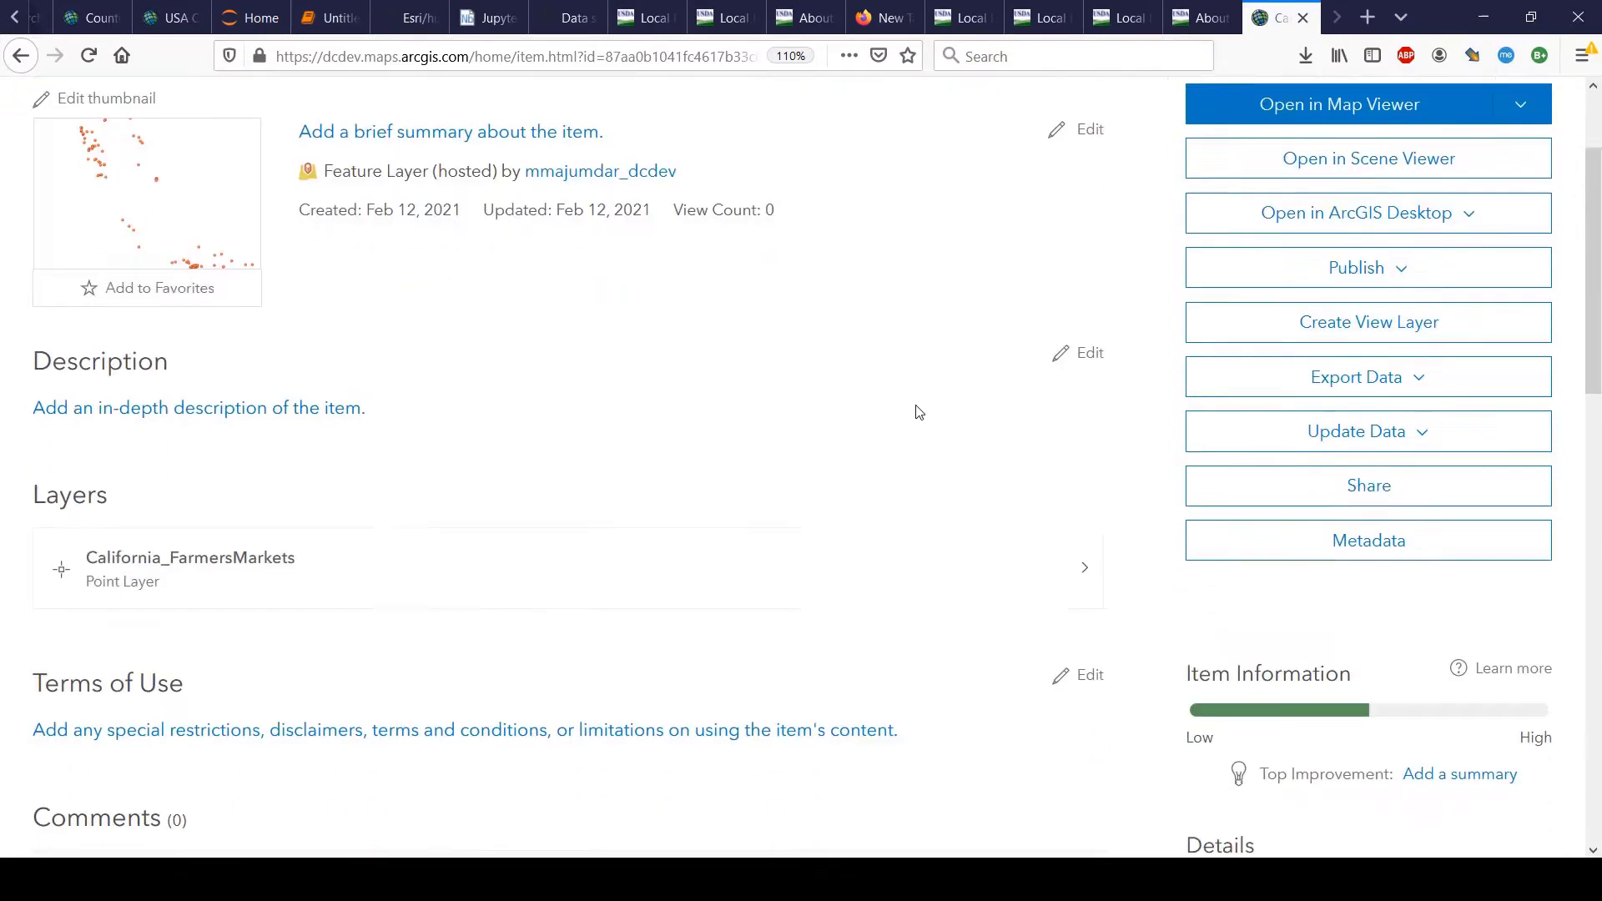
scroll(918, 412, "up", 3)
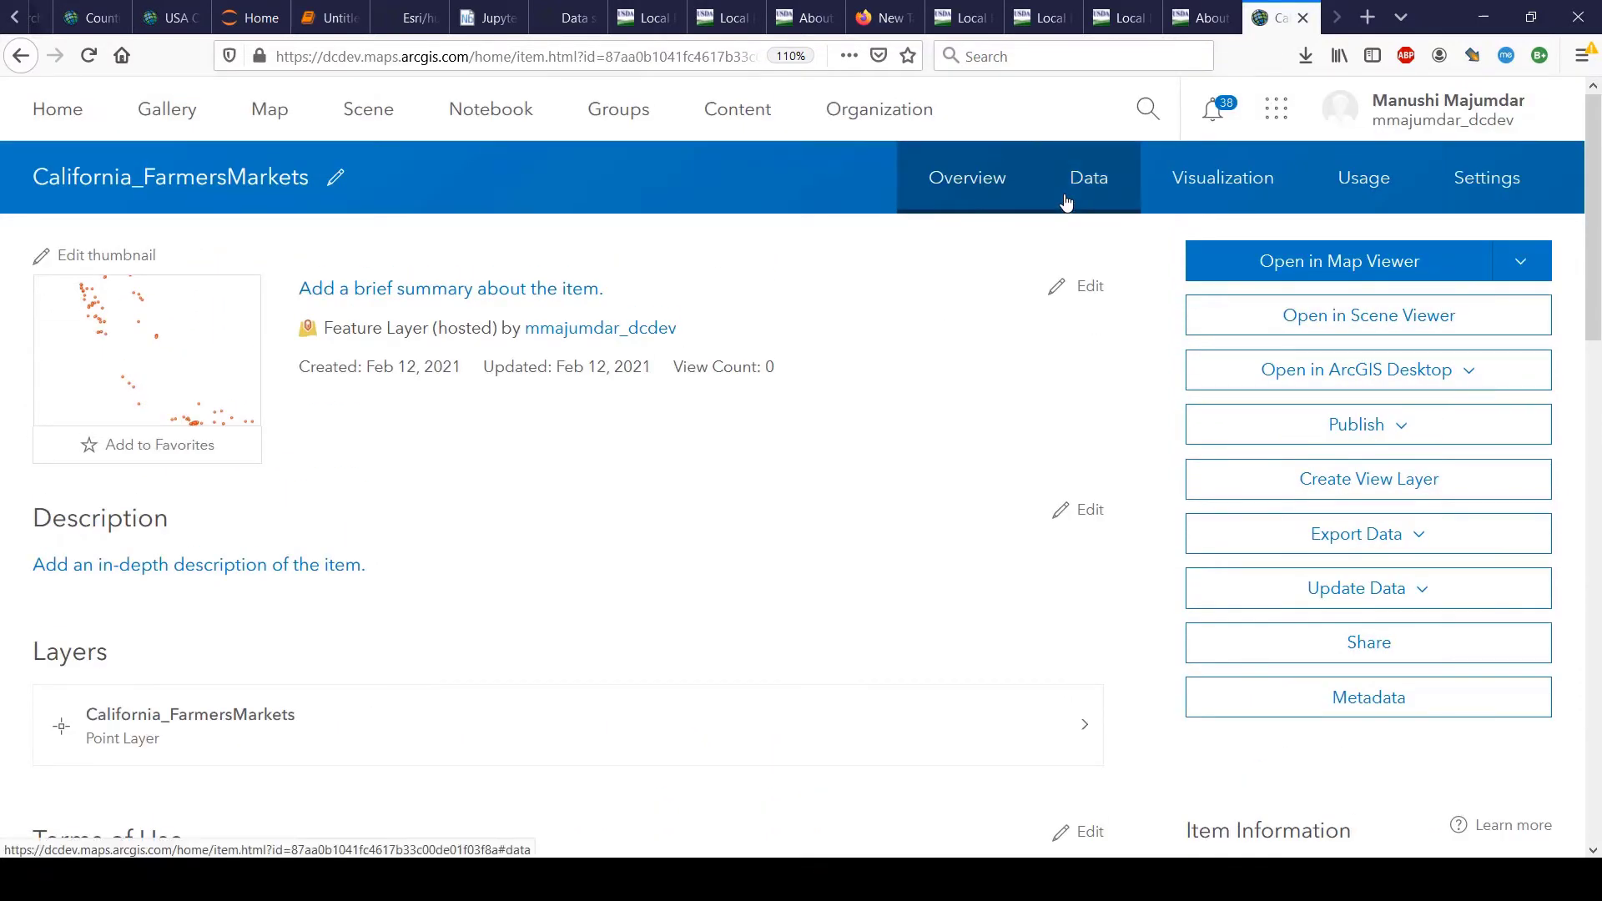
left_click(1066, 204)
scroll(989, 659, "right", 4)
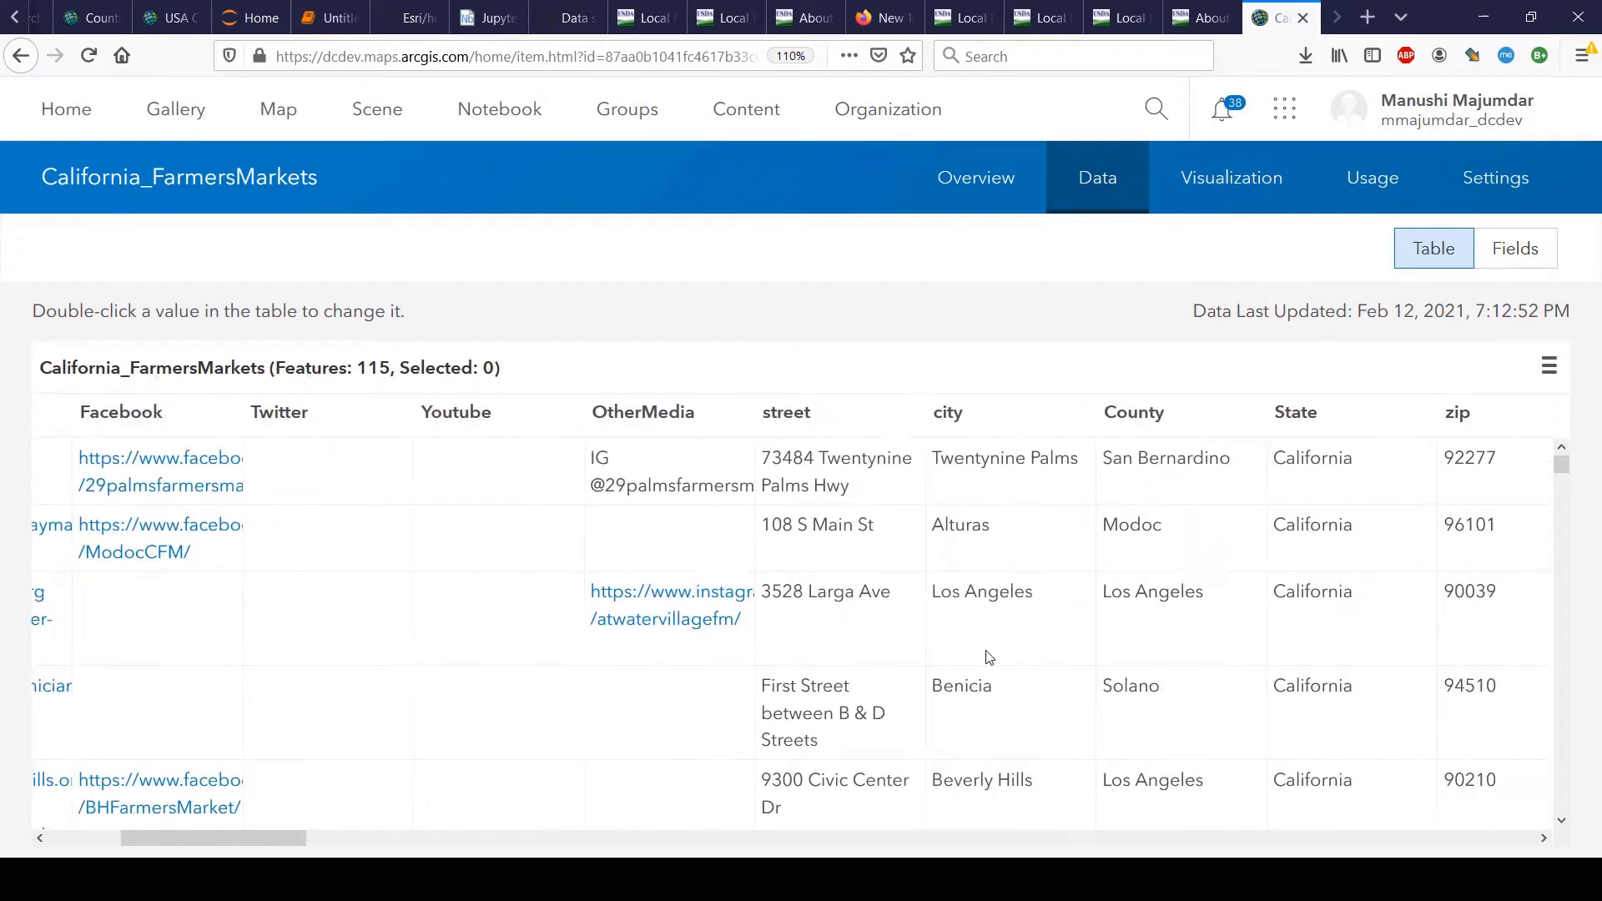
scroll(988, 659, "left", 4)
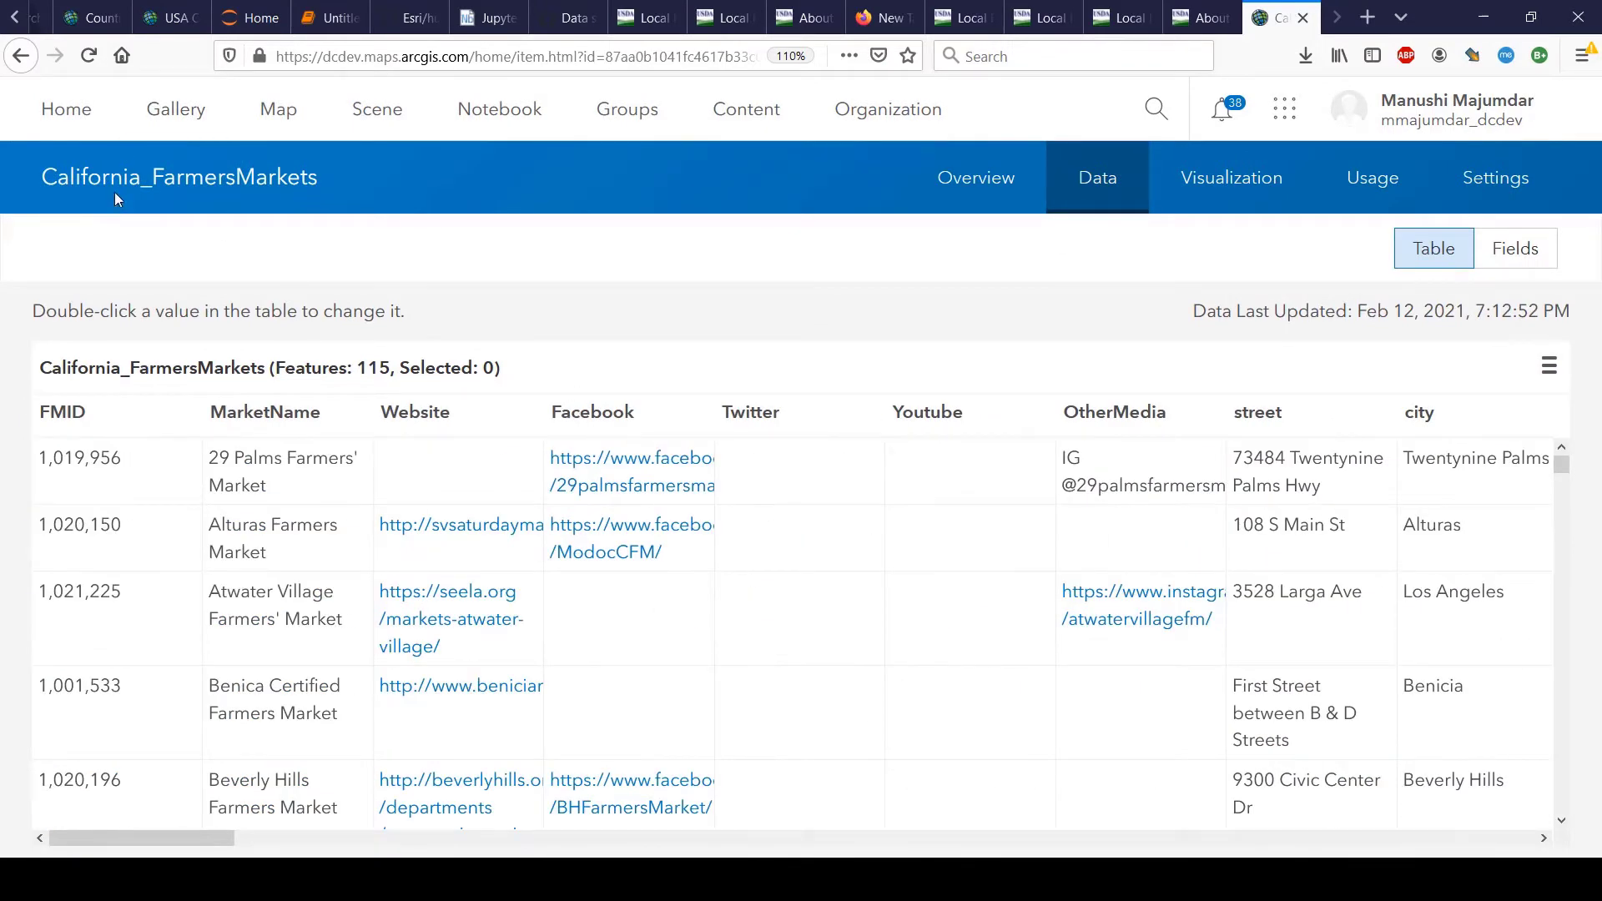
left_click(987, 195)
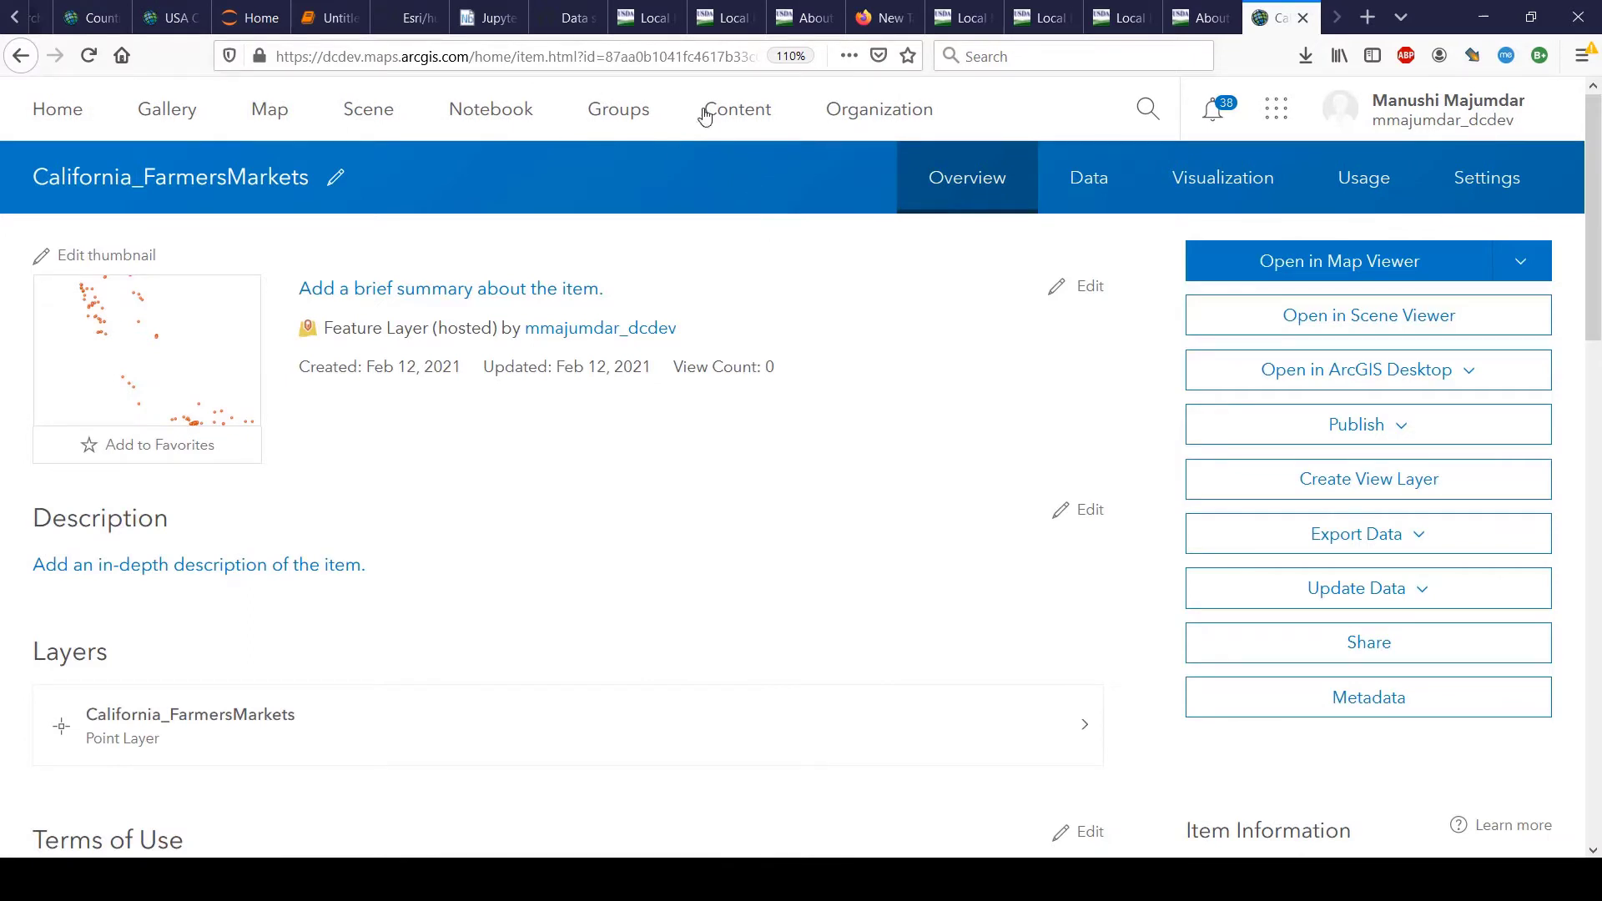
Select the layer's item id in the page address.
left_click(697, 60)
double_click(697, 61)
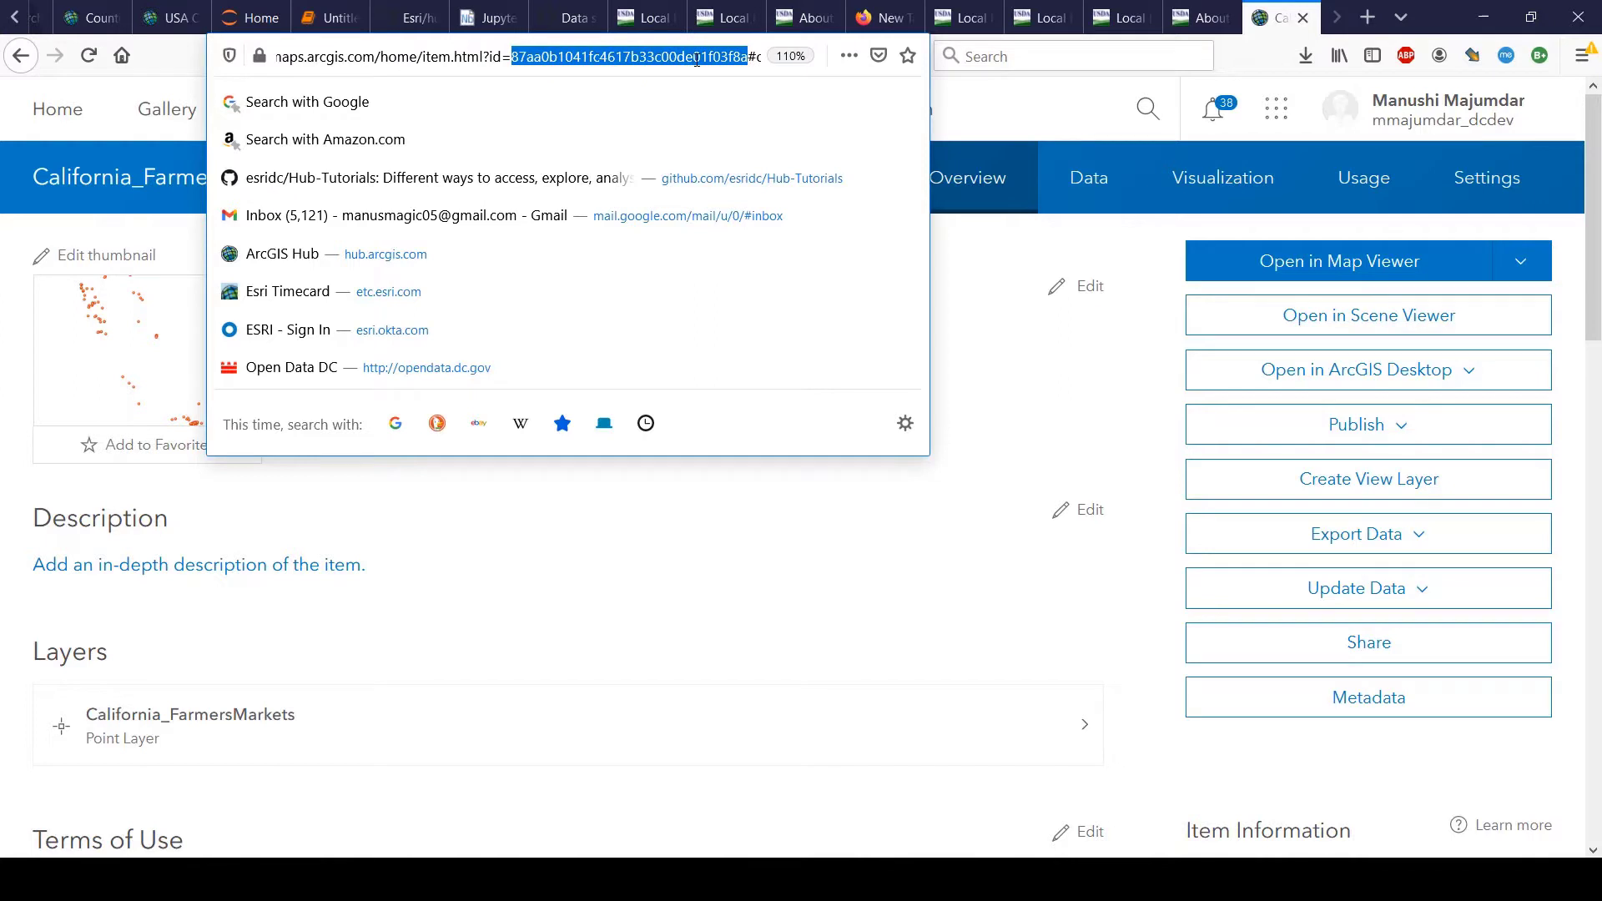
left_click(732, 632)
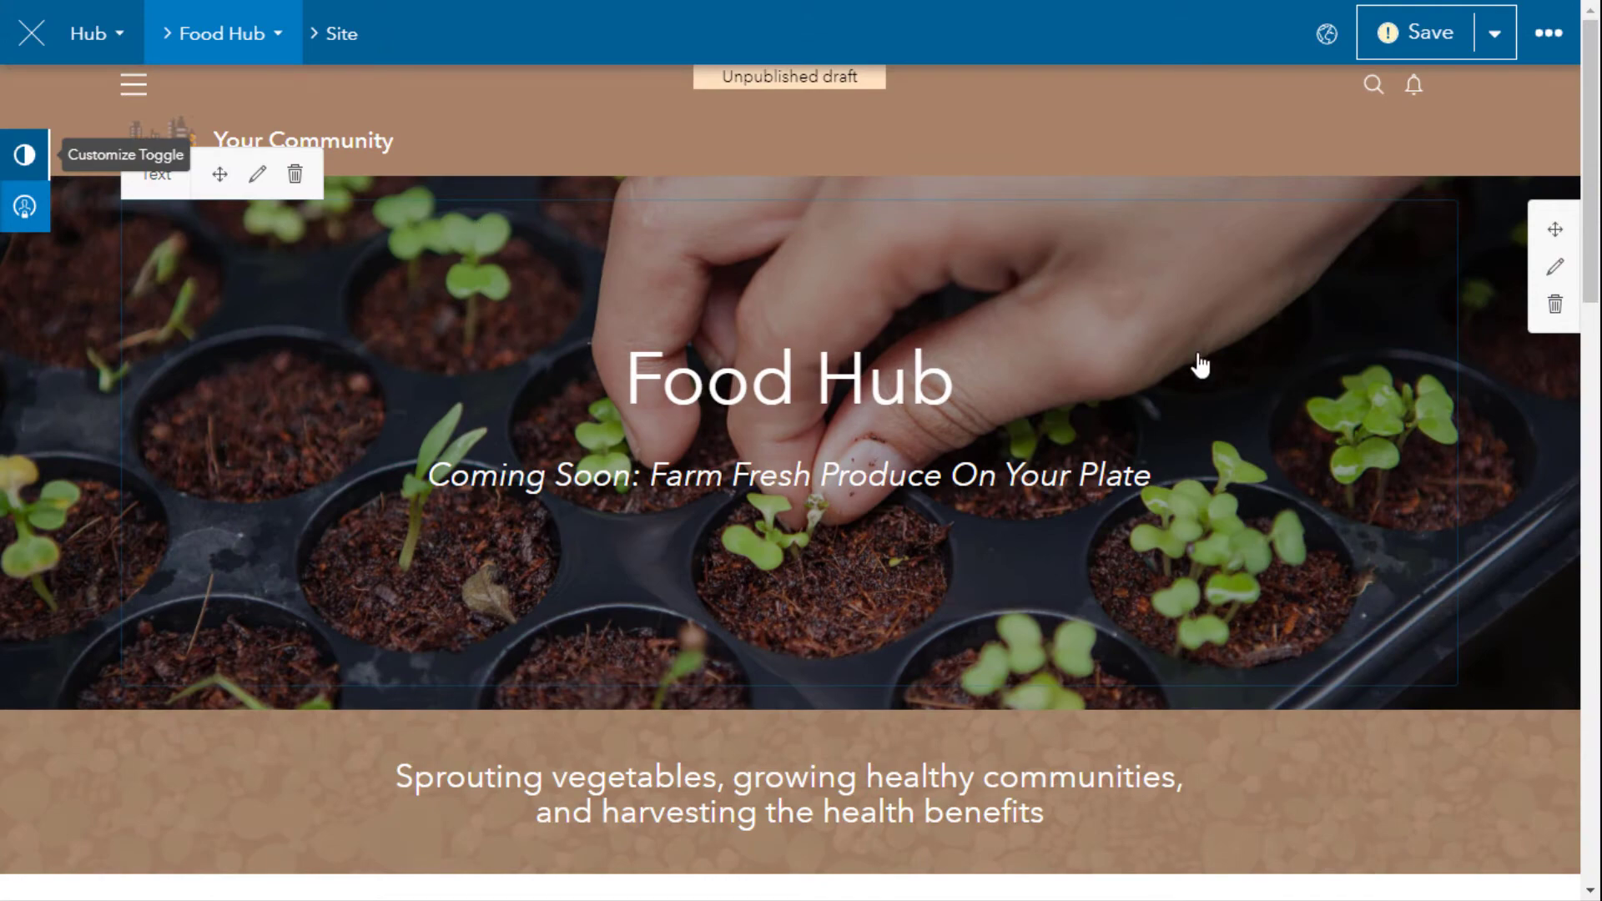
Add a Map card from Customize > Layout just below the Our Foodshed text.
scroll(1198, 361, "down", 2)
scroll(1176, 361, "down", 2)
scroll(615, 392, "down", 4)
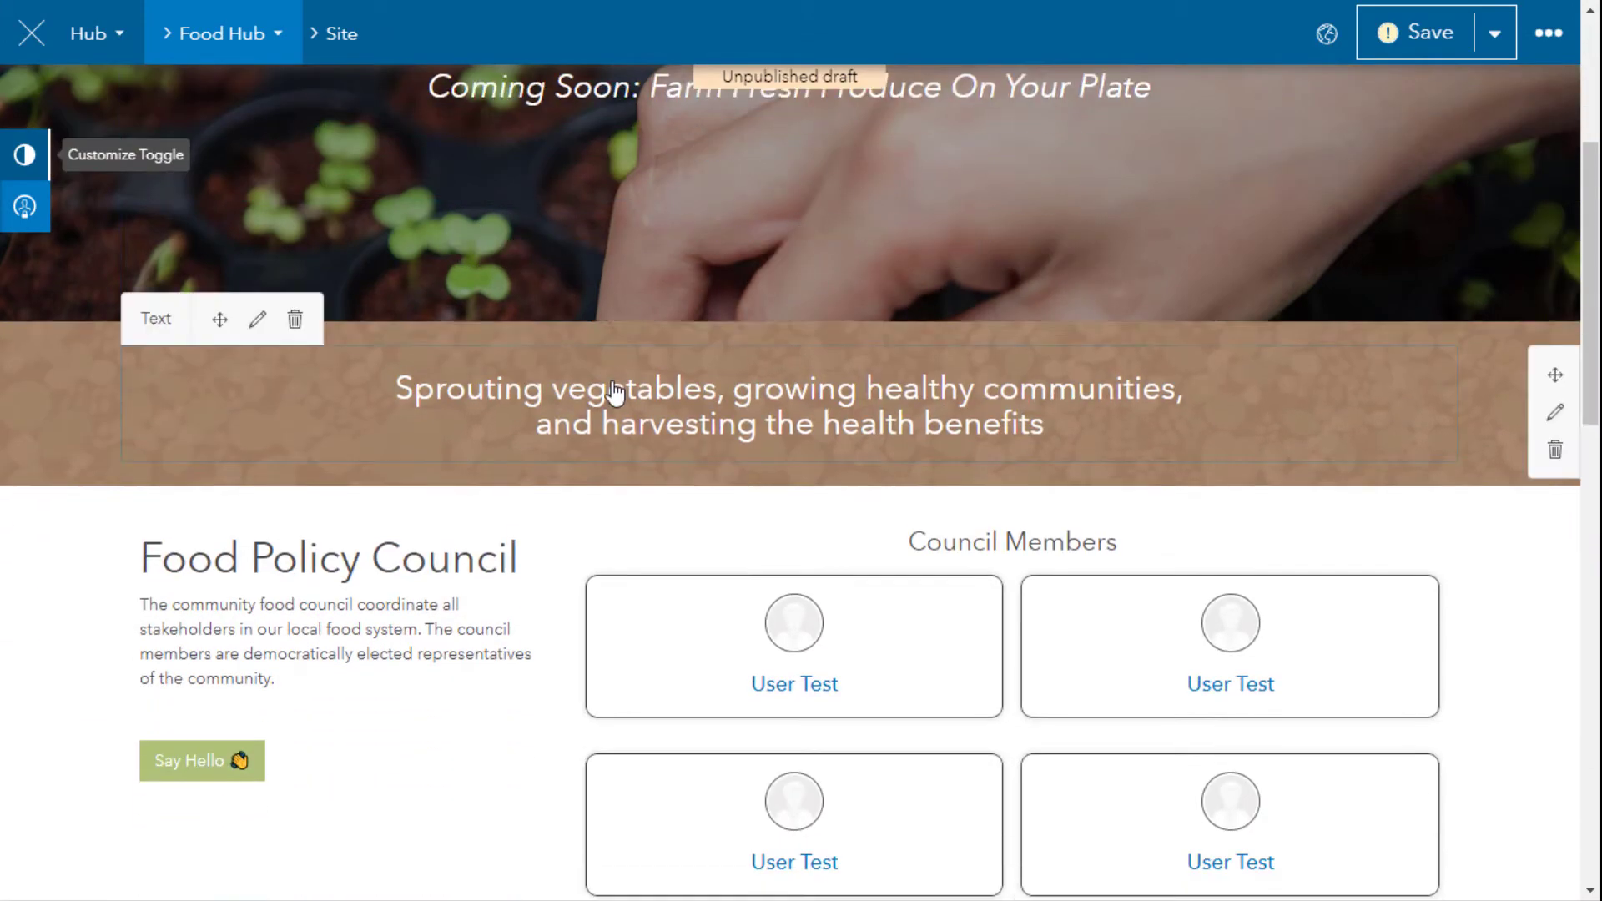
scroll(614, 384, "down", 7)
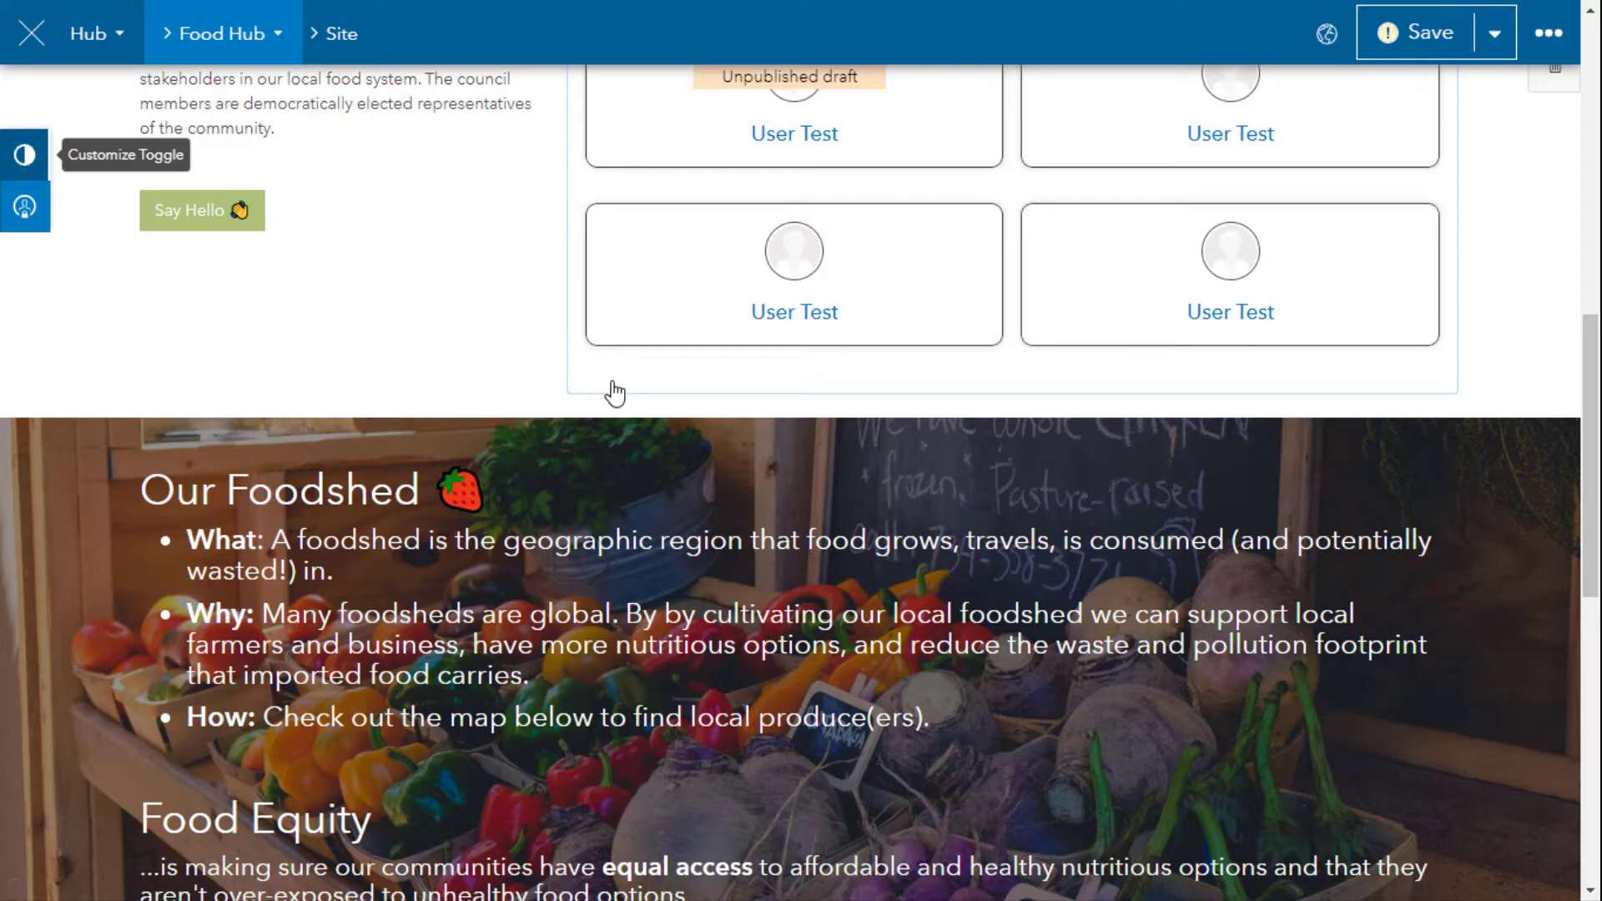
left_click(24, 154)
left_click(143, 354)
scroll(250, 601, "down", 3)
left_click_drag(402, 595, 990, 740)
scroll(838, 599, "down", 3)
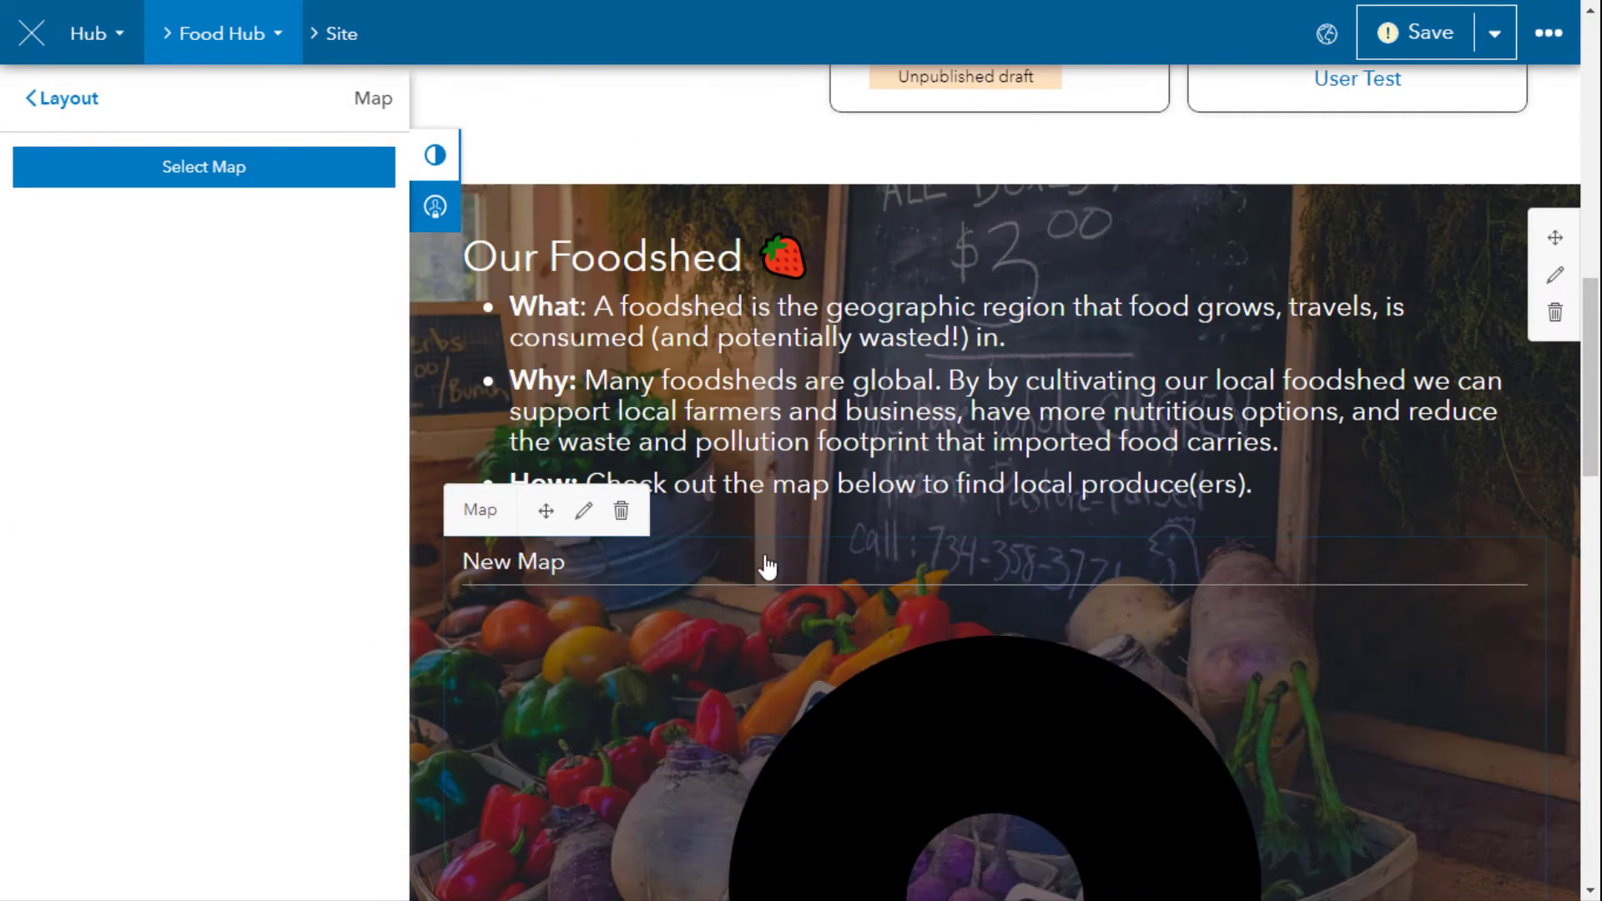
Make the map card show the Farmer's Markets web map from My Content.
left_click(223, 175)
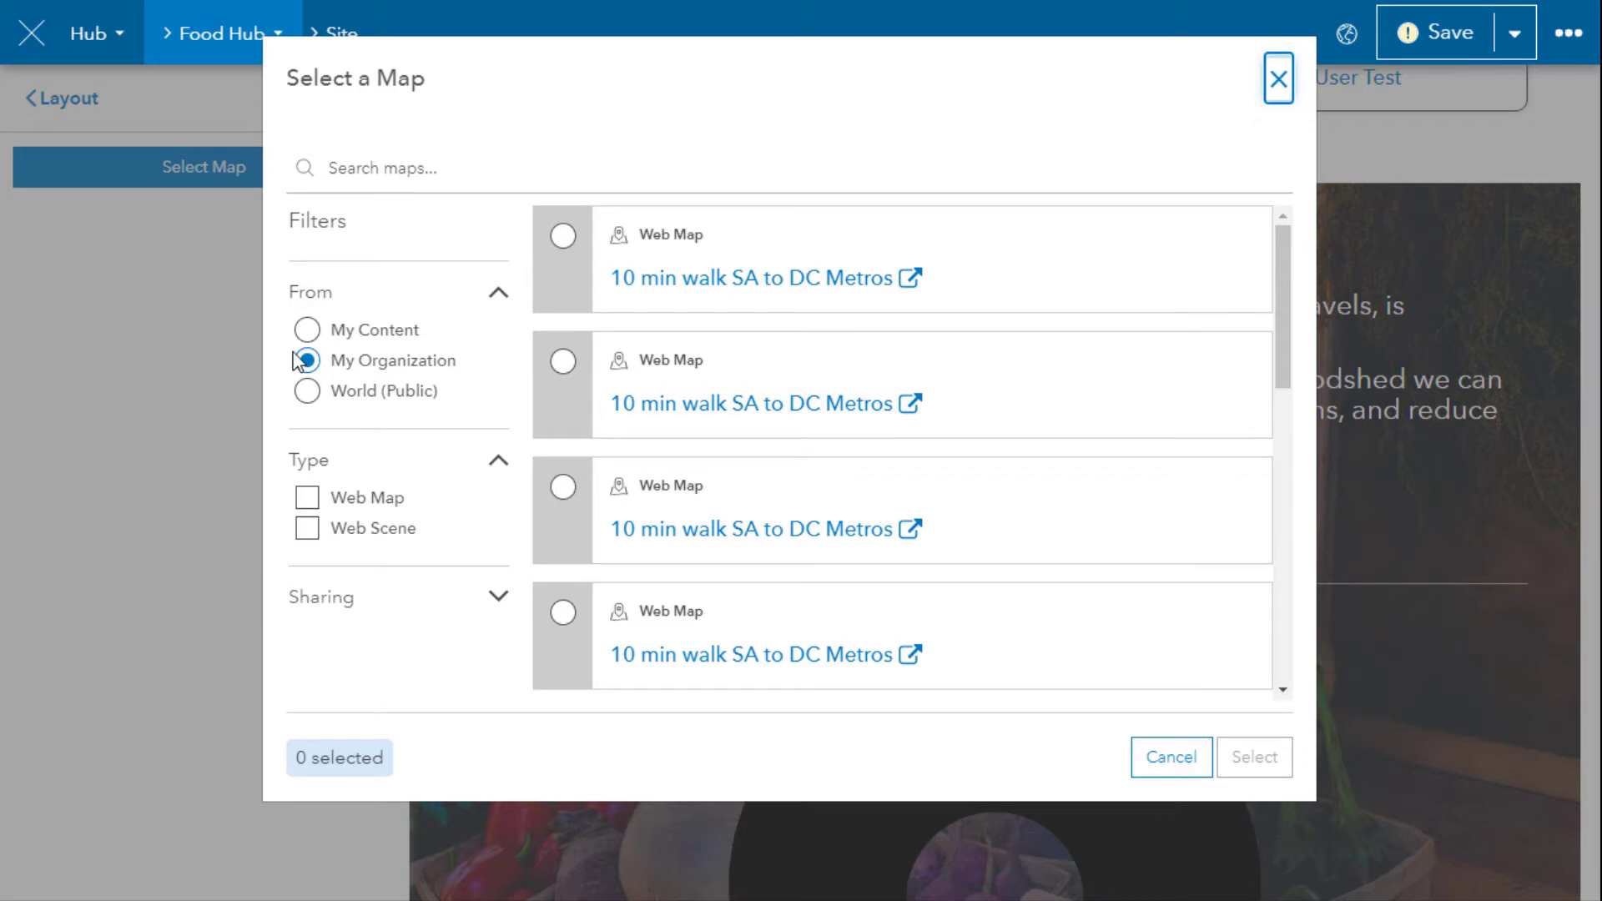
left_click(307, 329)
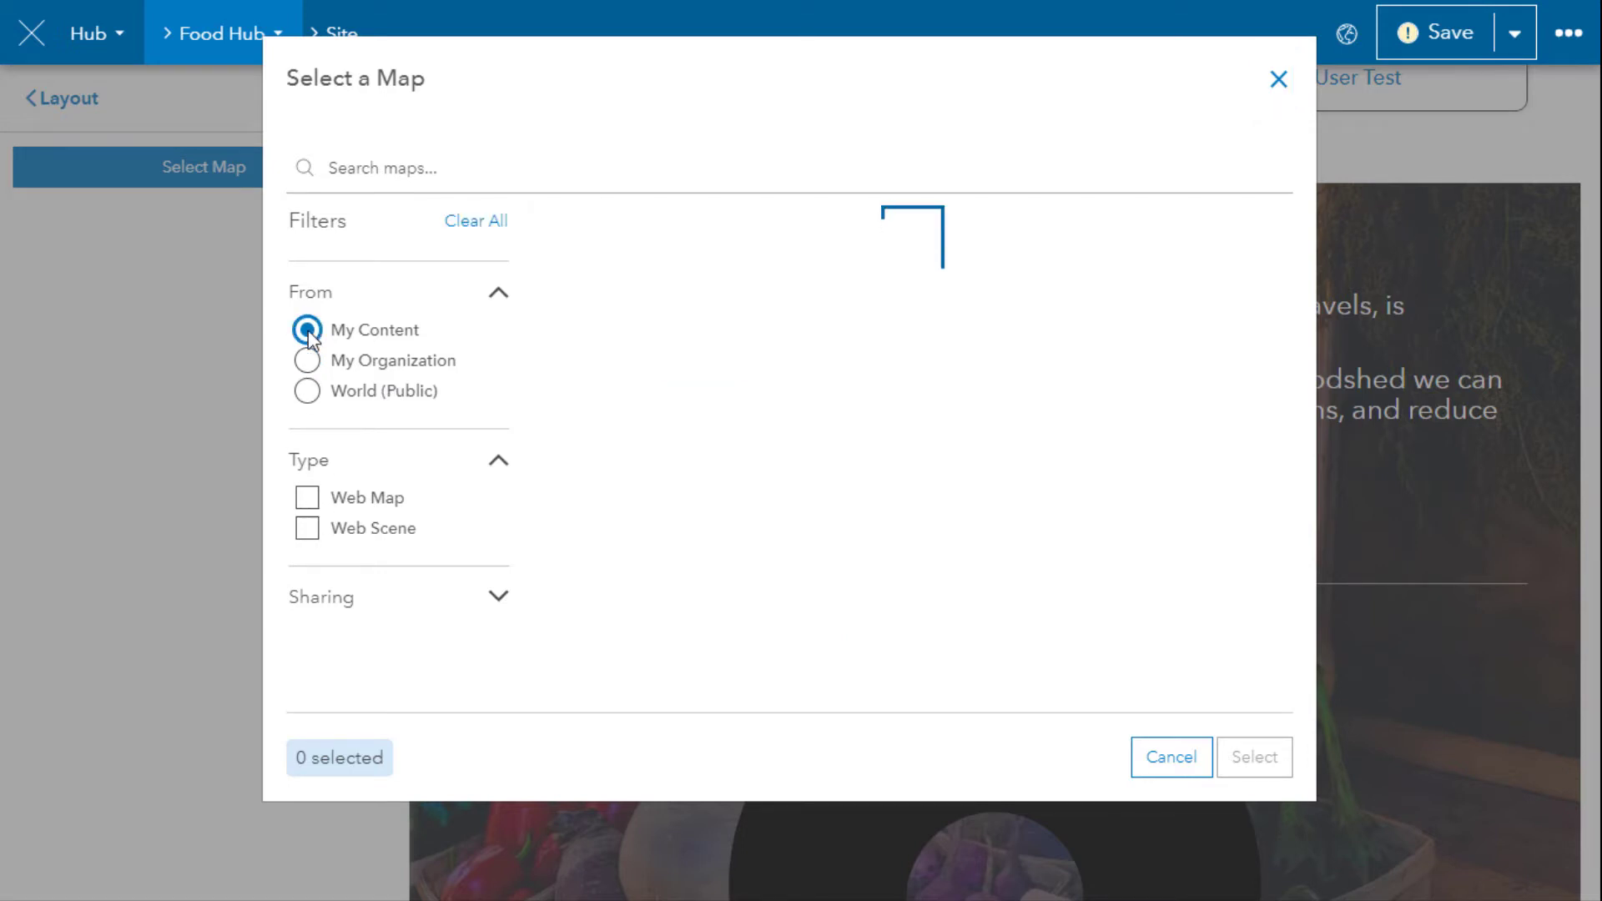
left_click(563, 362)
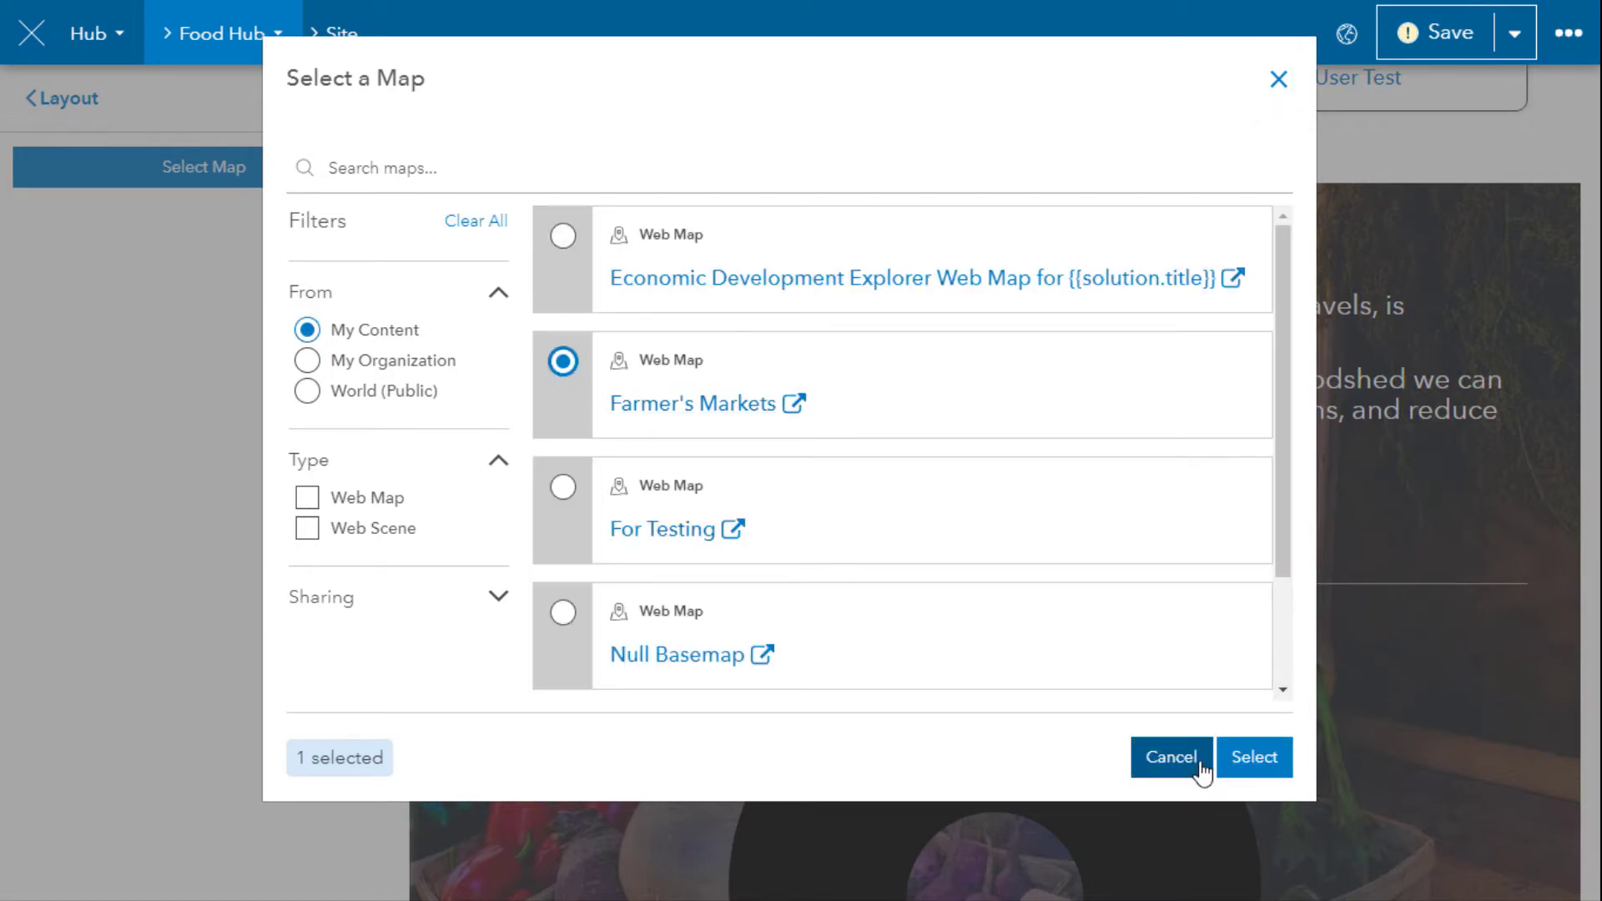
left_click(1245, 758)
scroll(794, 518, "down", 4)
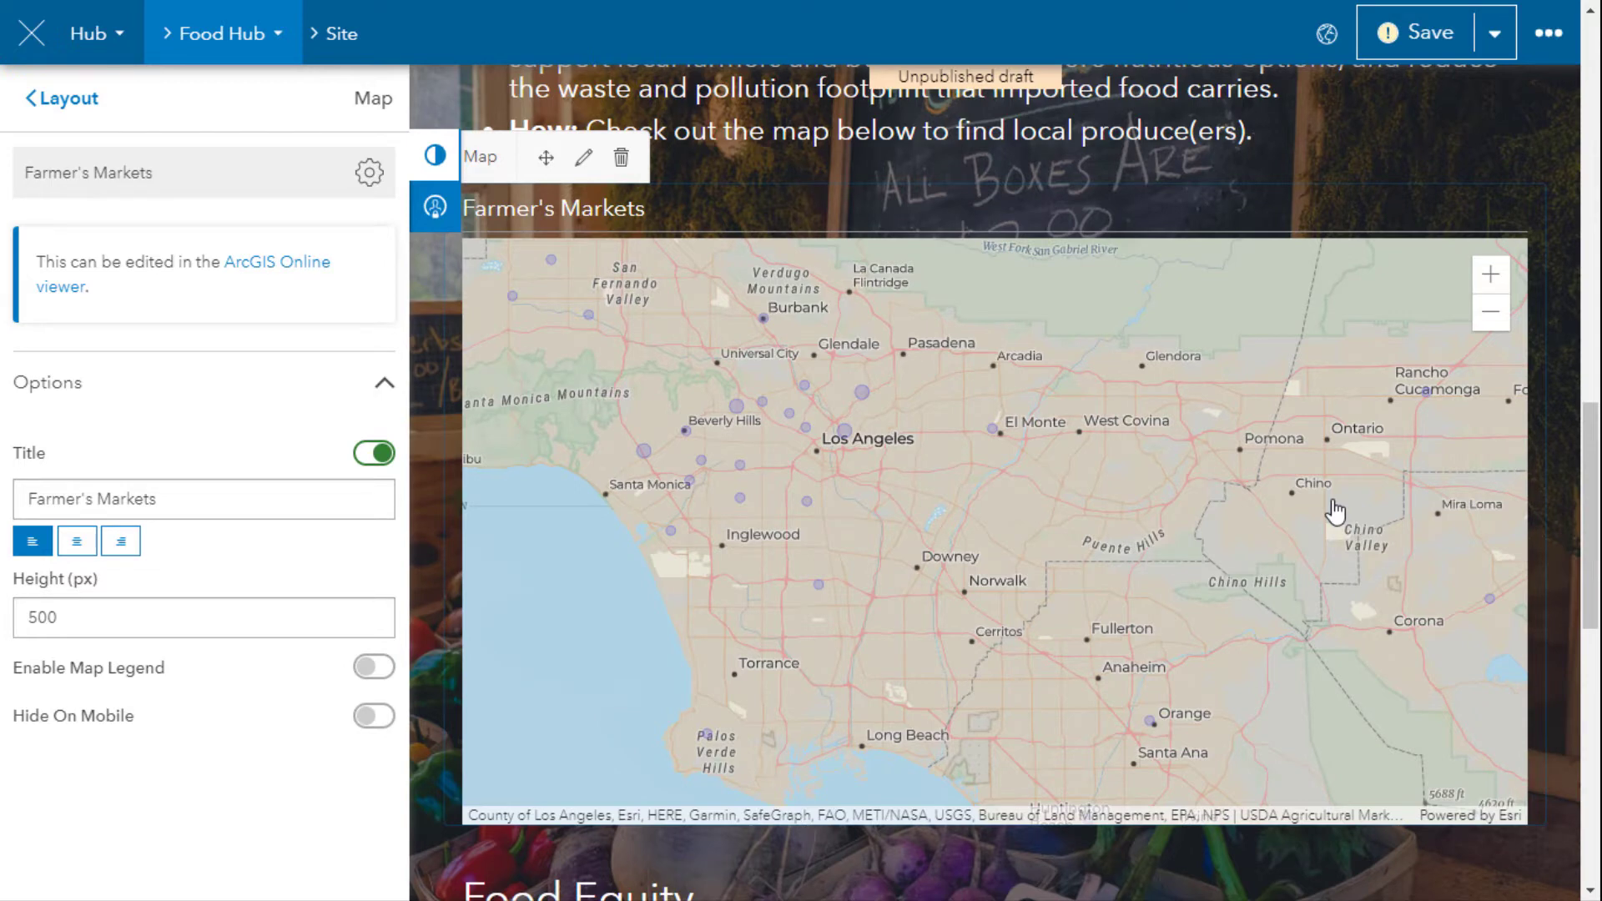
left_click(65, 101)
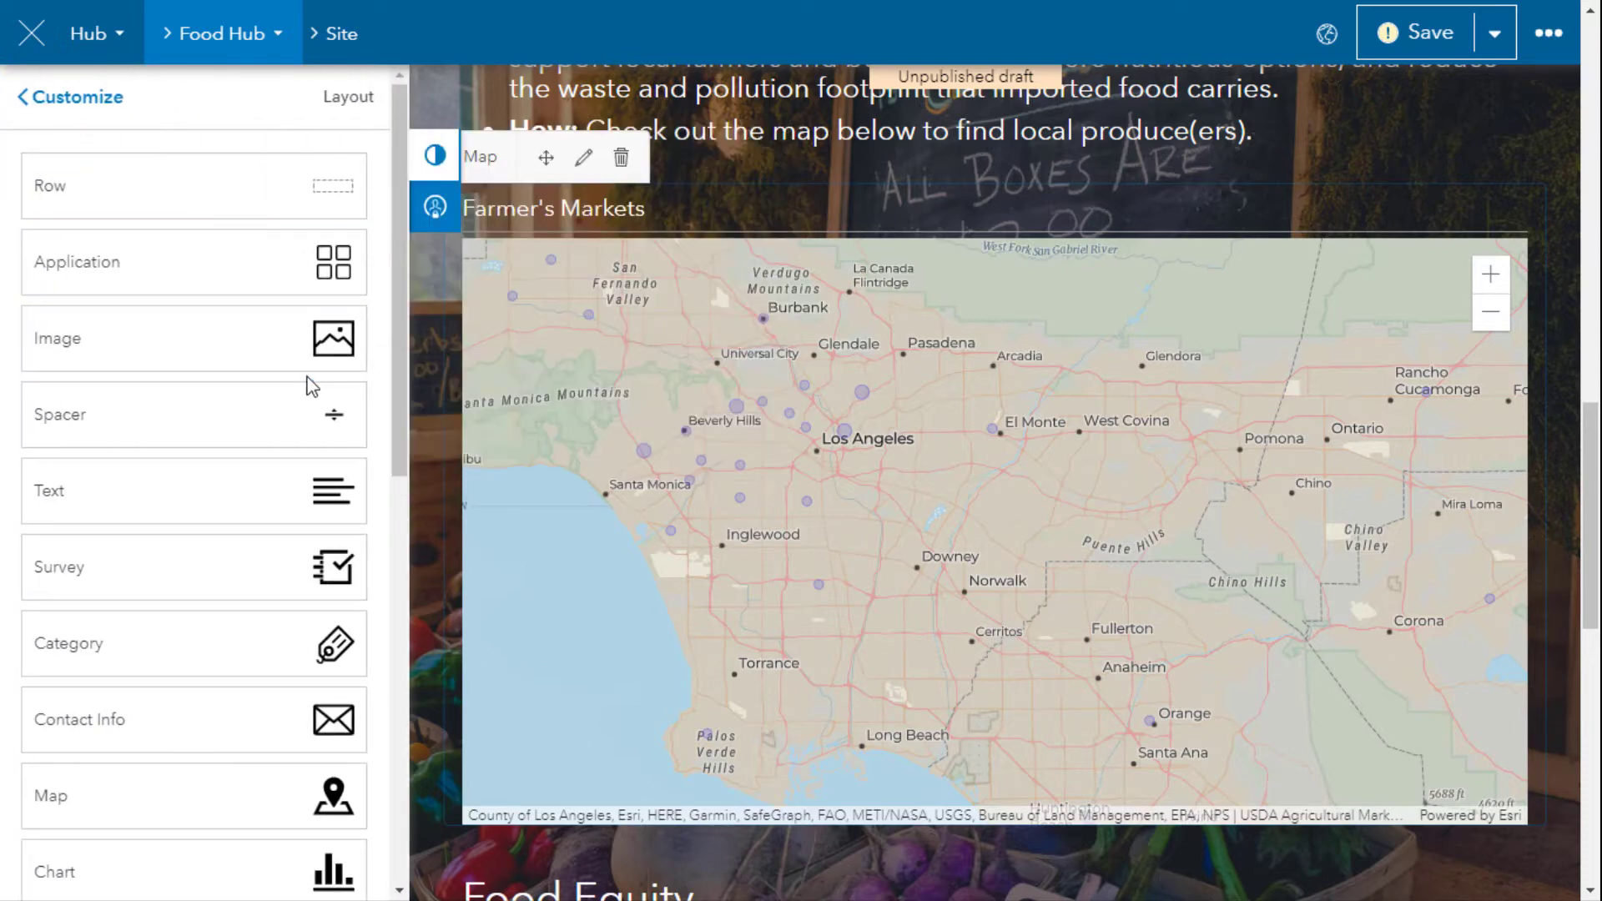
Place a Chart card below the map using the Farmer's Markets - USA layer from the current initiative.
scroll(300, 400, "down", 3)
left_click_drag(167, 659, 1016, 822)
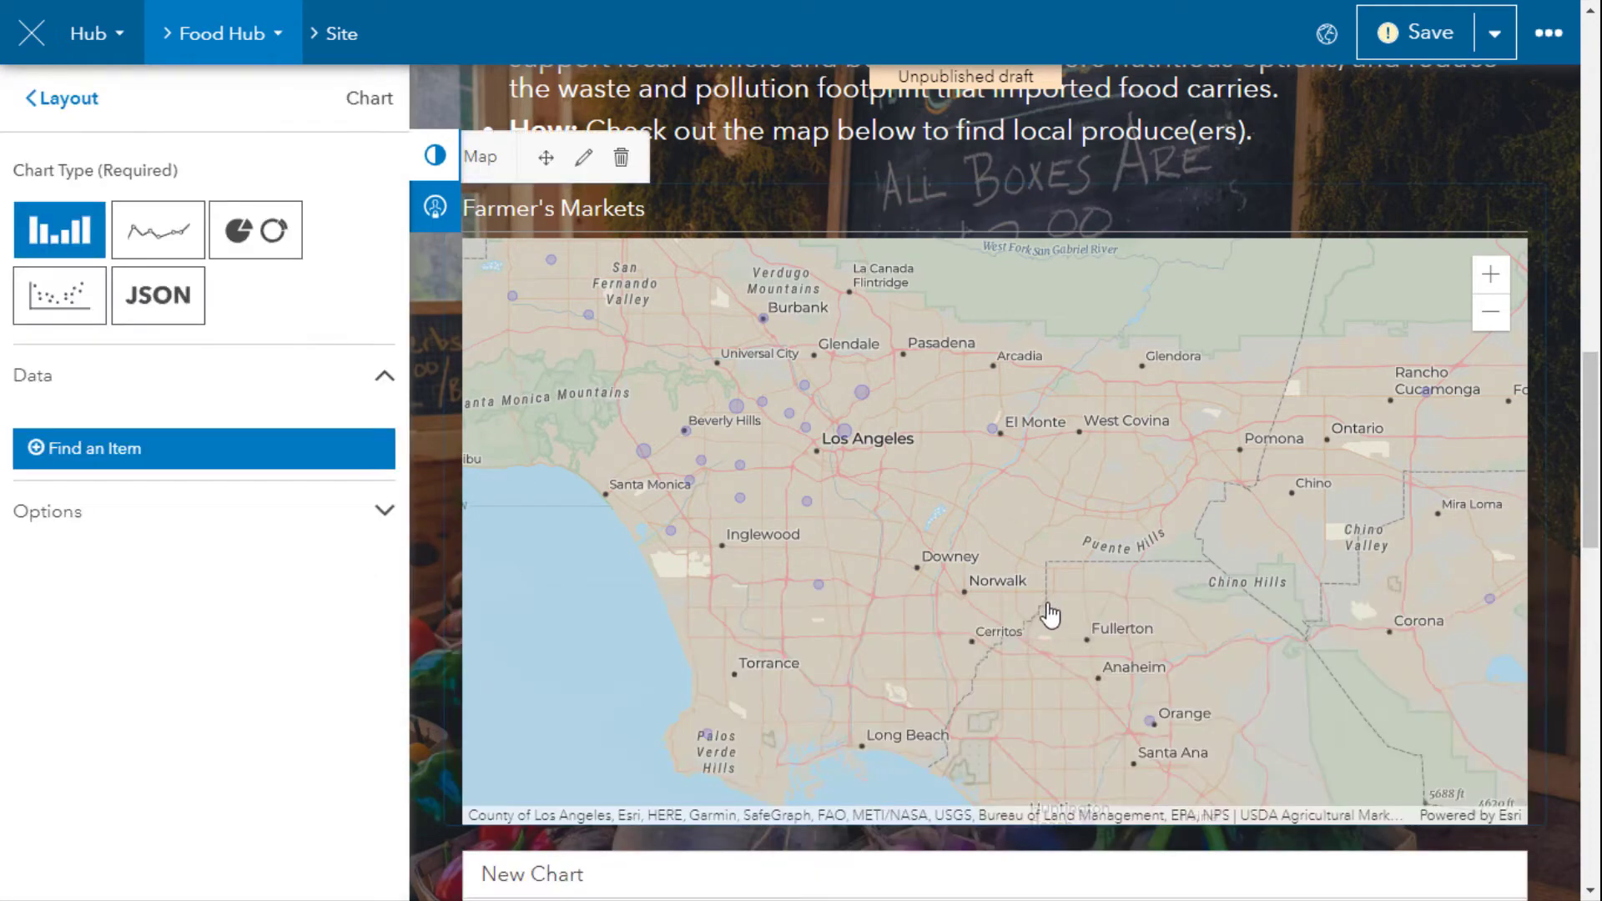
left_click(268, 463)
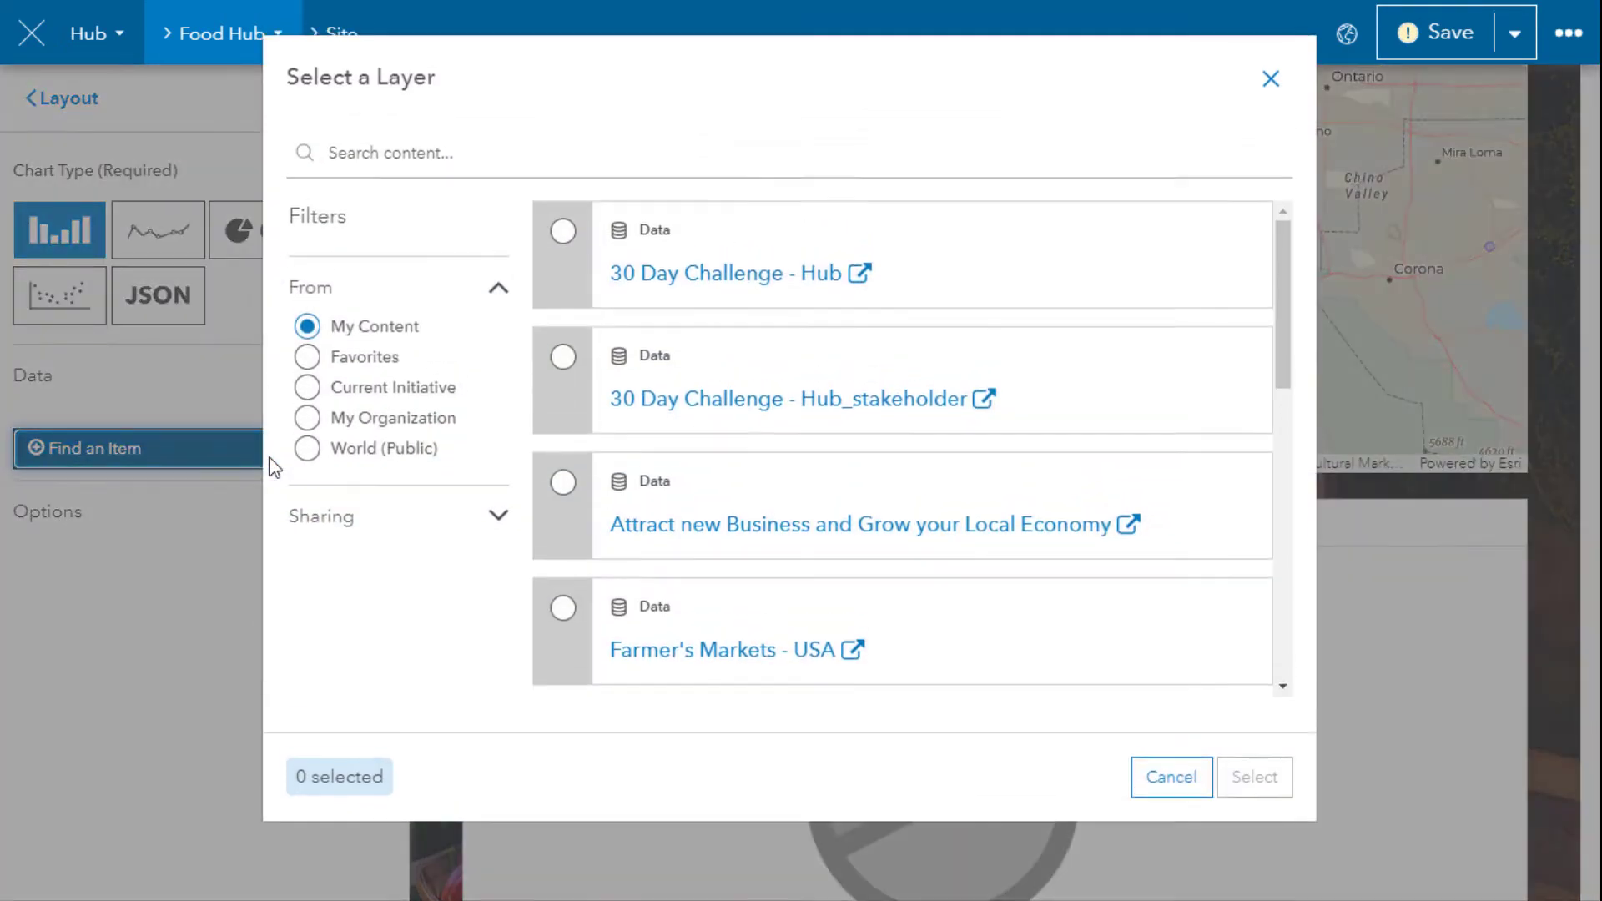
left_click(429, 396)
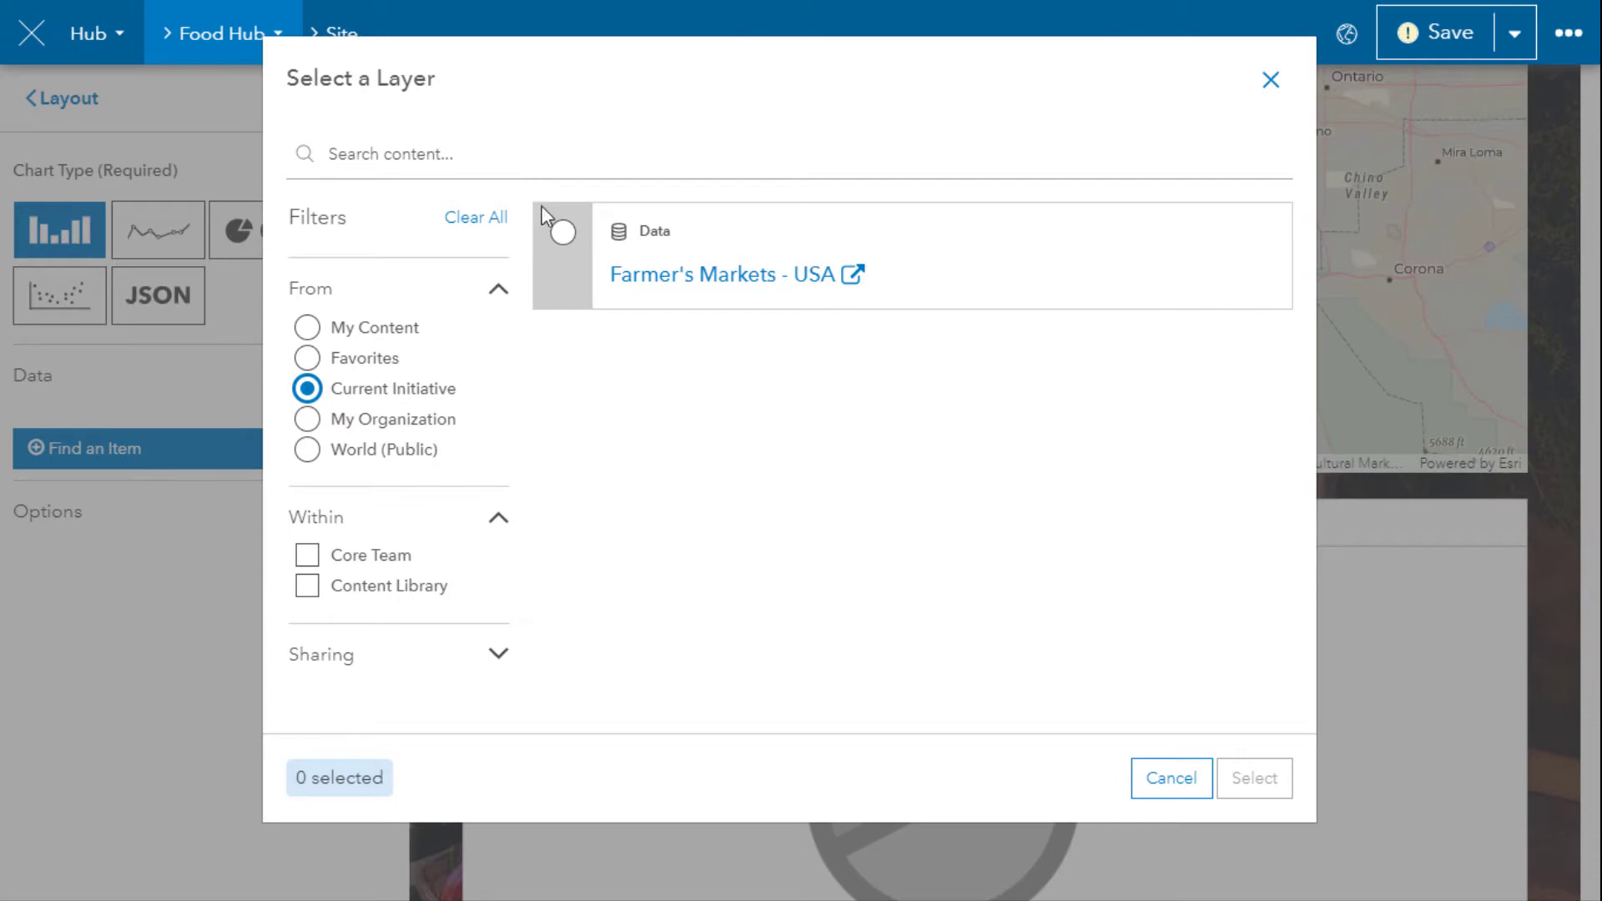
left_click(571, 234)
left_click(1260, 793)
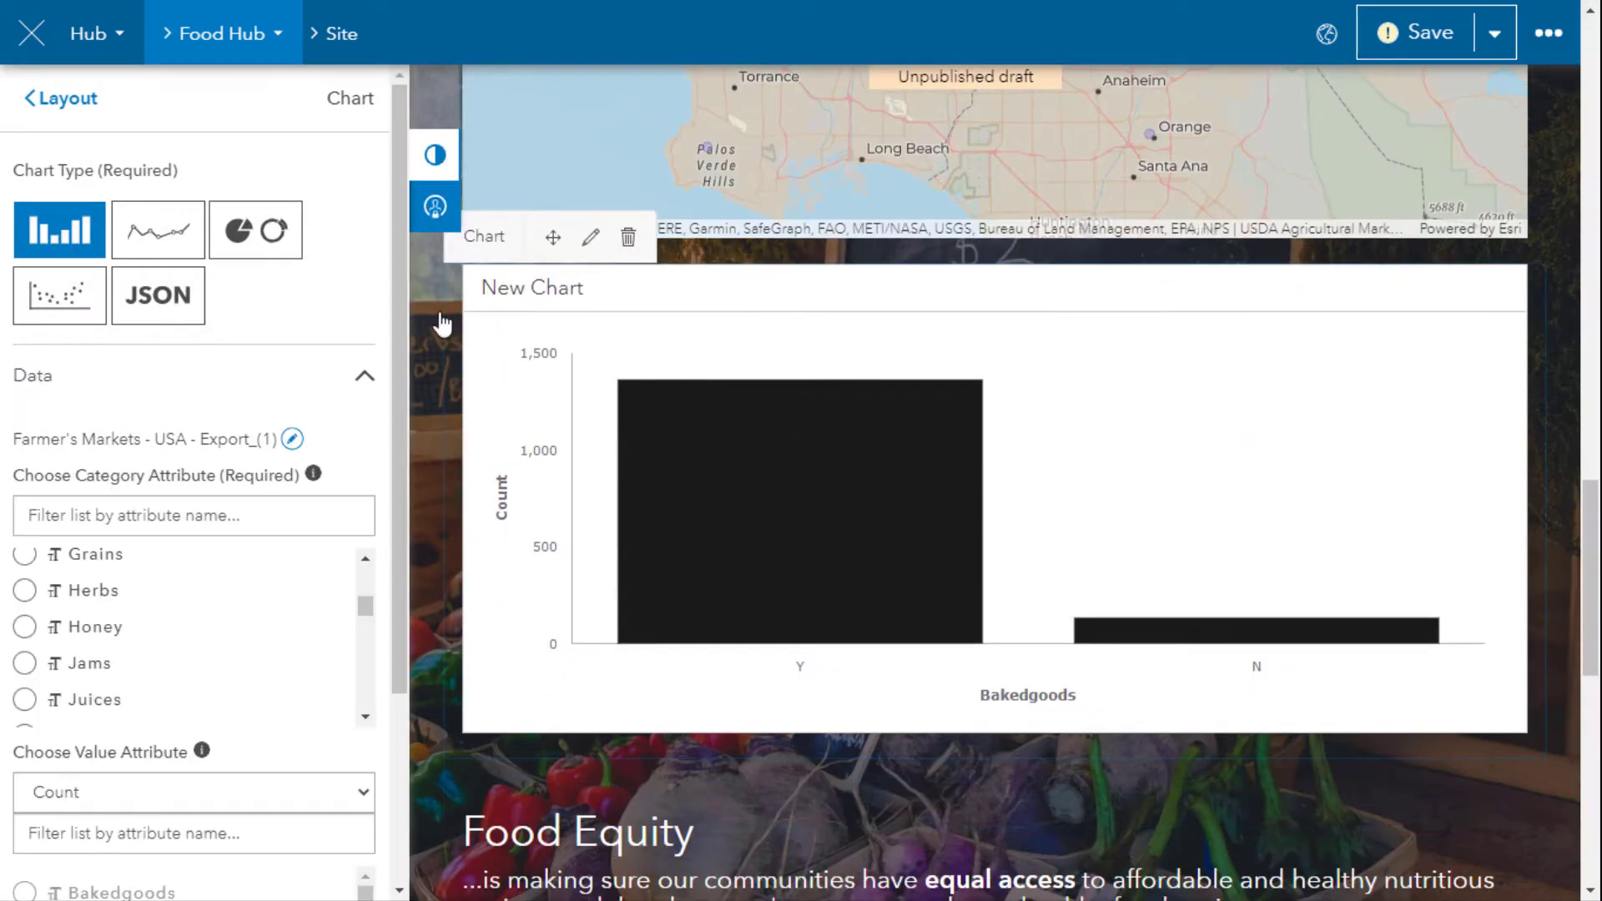
Chart the markets by their SNAP attribute and make the bars green.
left_click(141, 527)
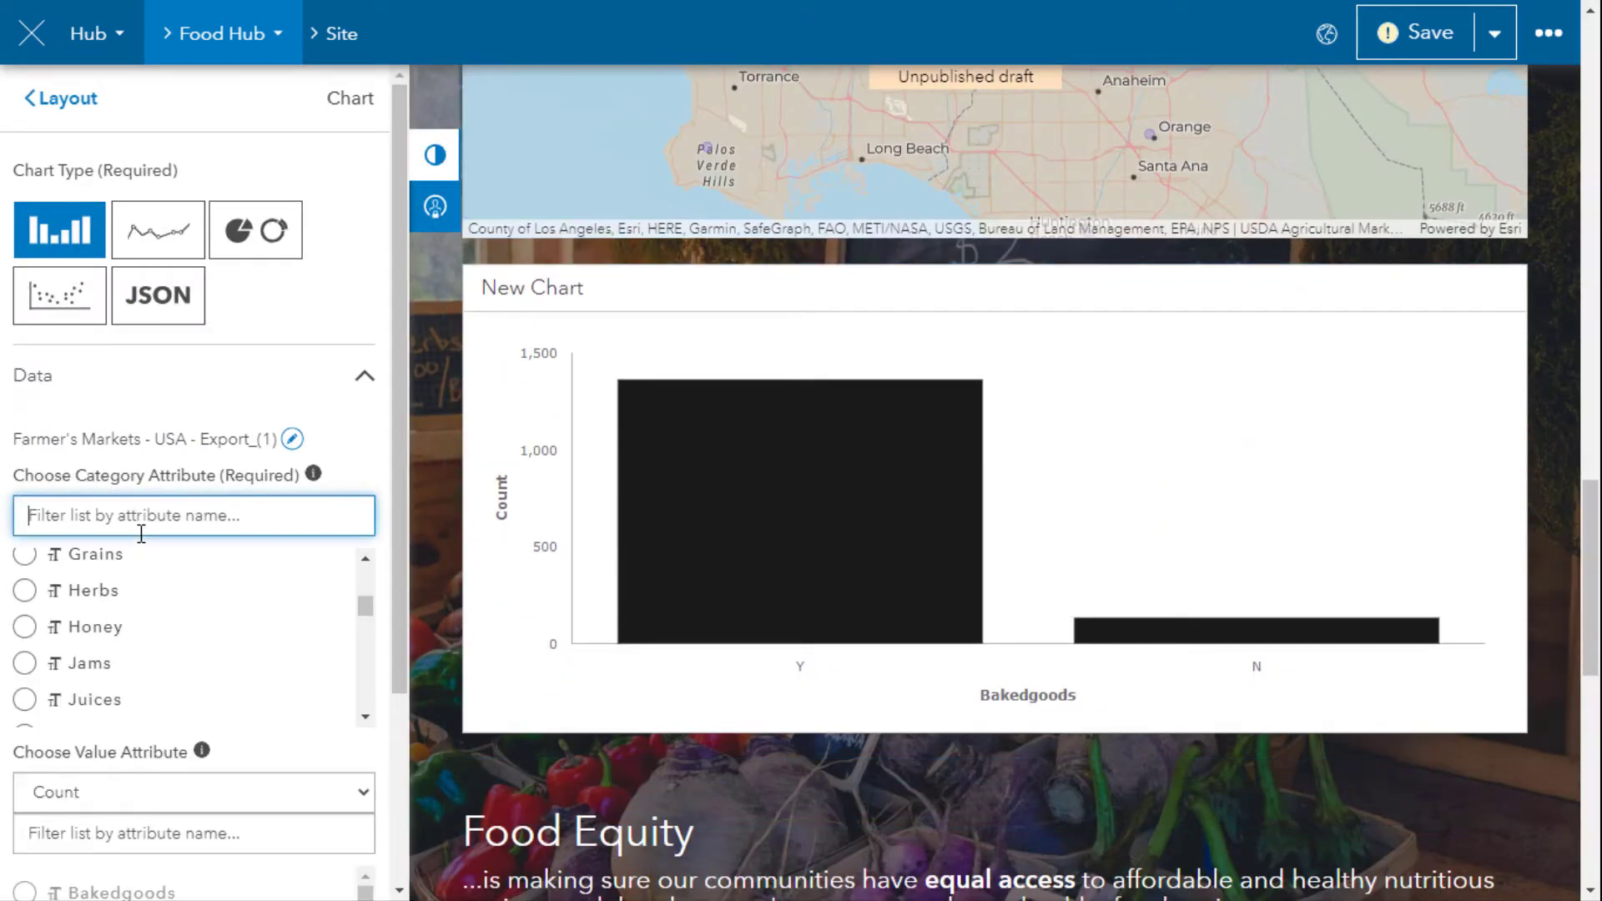
type("SNAP")
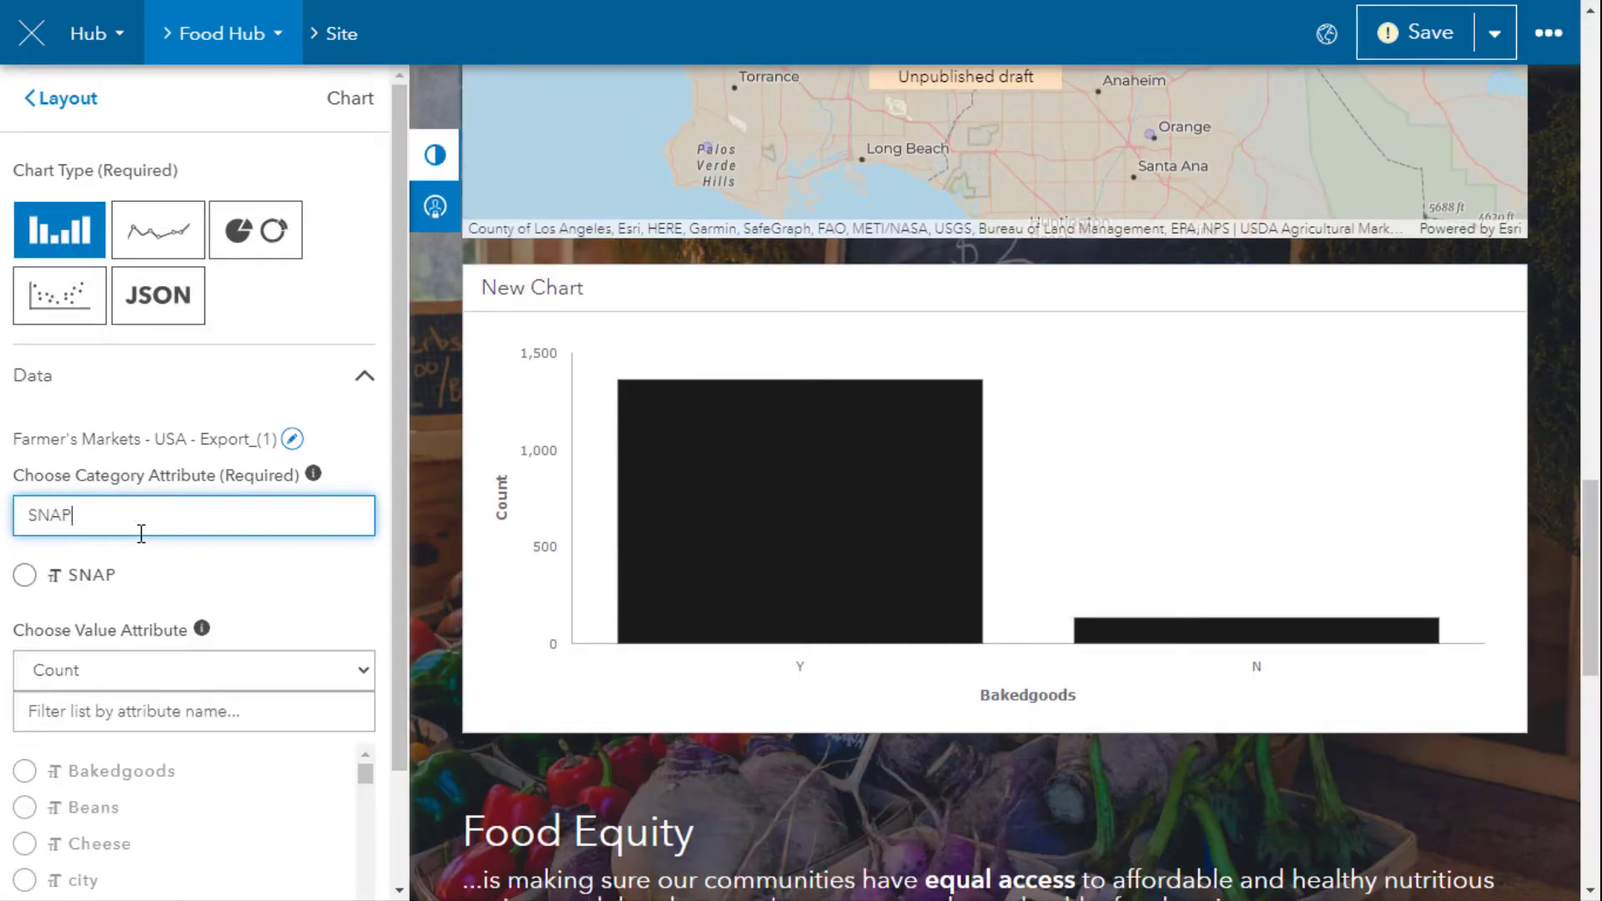
left_click(24, 575)
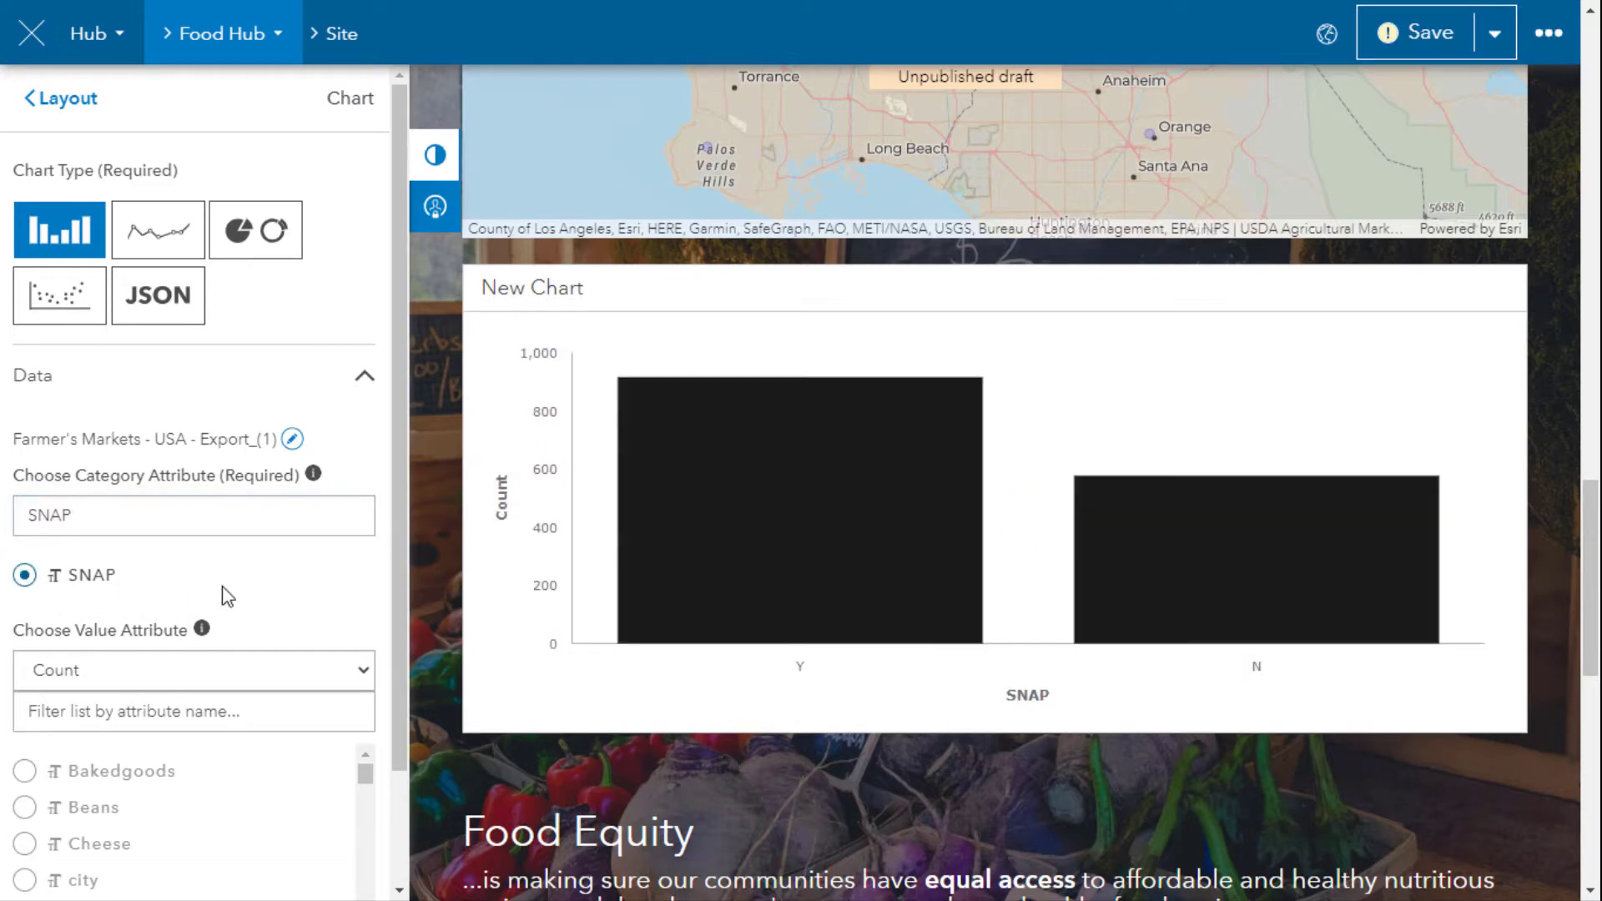
left_click(365, 377)
left_click(167, 436)
scroll(158, 684, "down", 3)
left_click(114, 671)
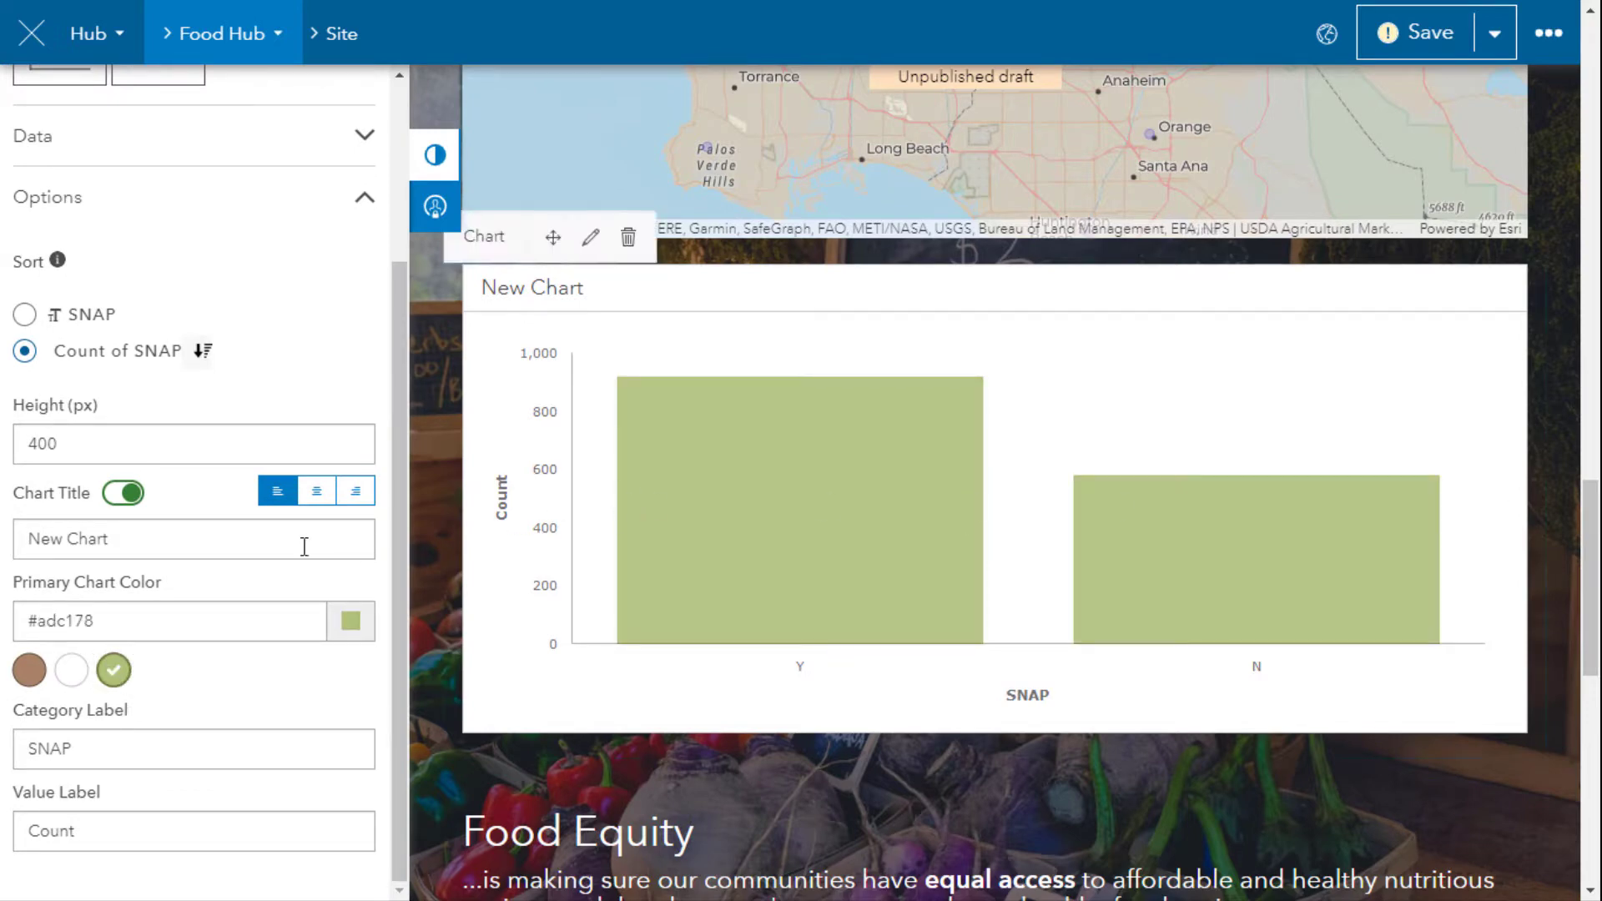
Replace the 'New Chart' title with 'Producers Who Accept SNAP 💳'.
double_click(115, 526)
key("ctrl+a")
type("Producers Who Accept SNAP 💳")
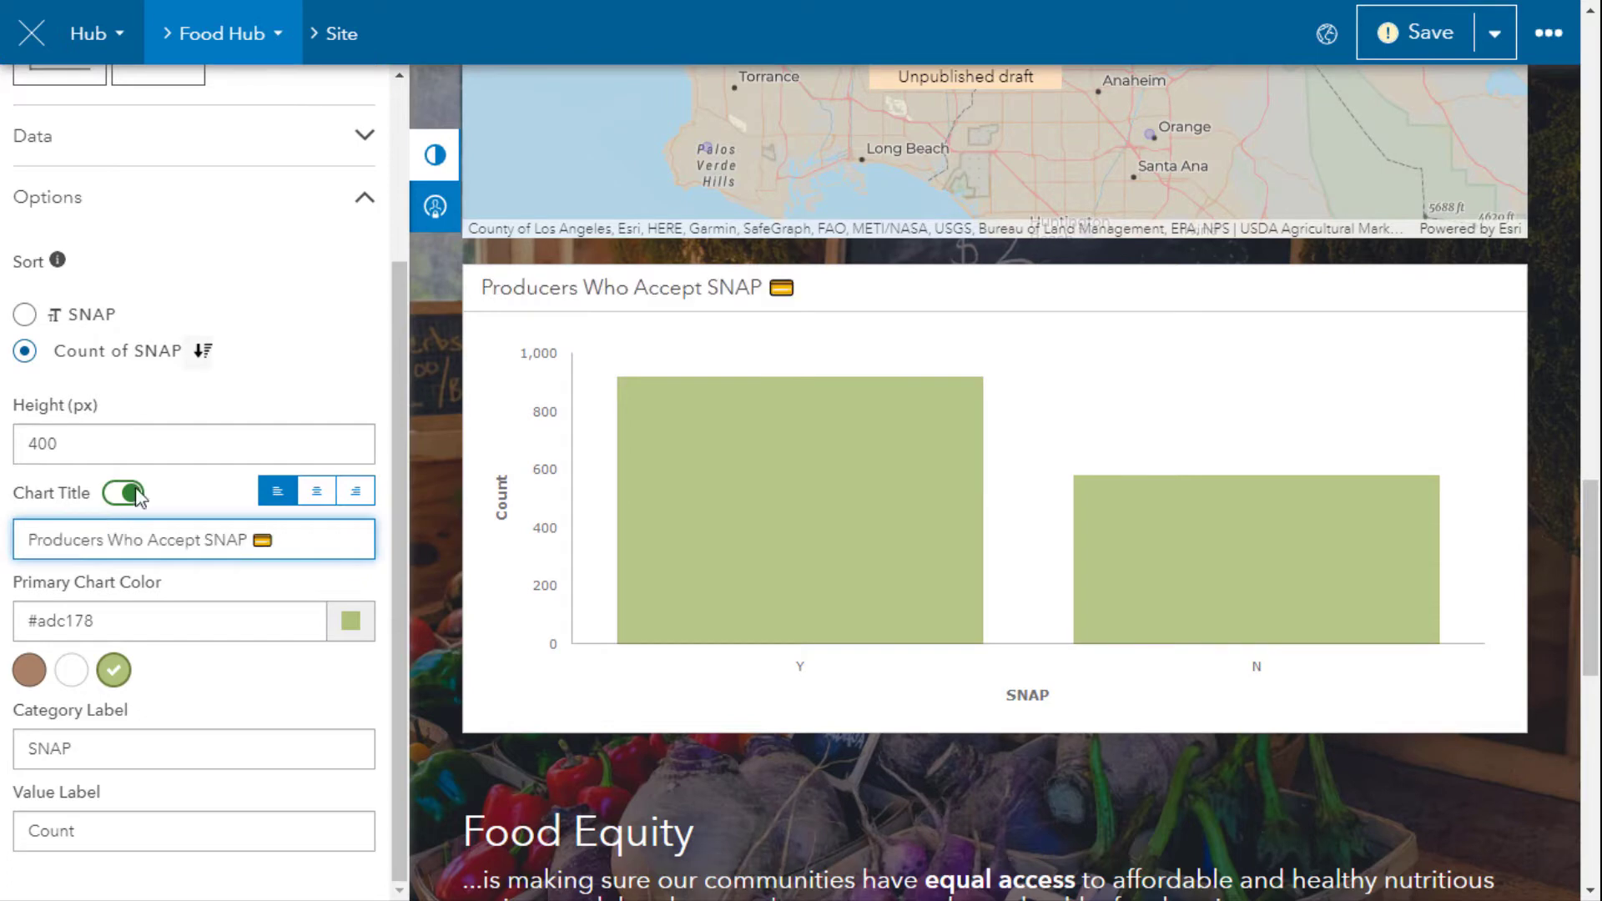
mouse_move(1389, 419)
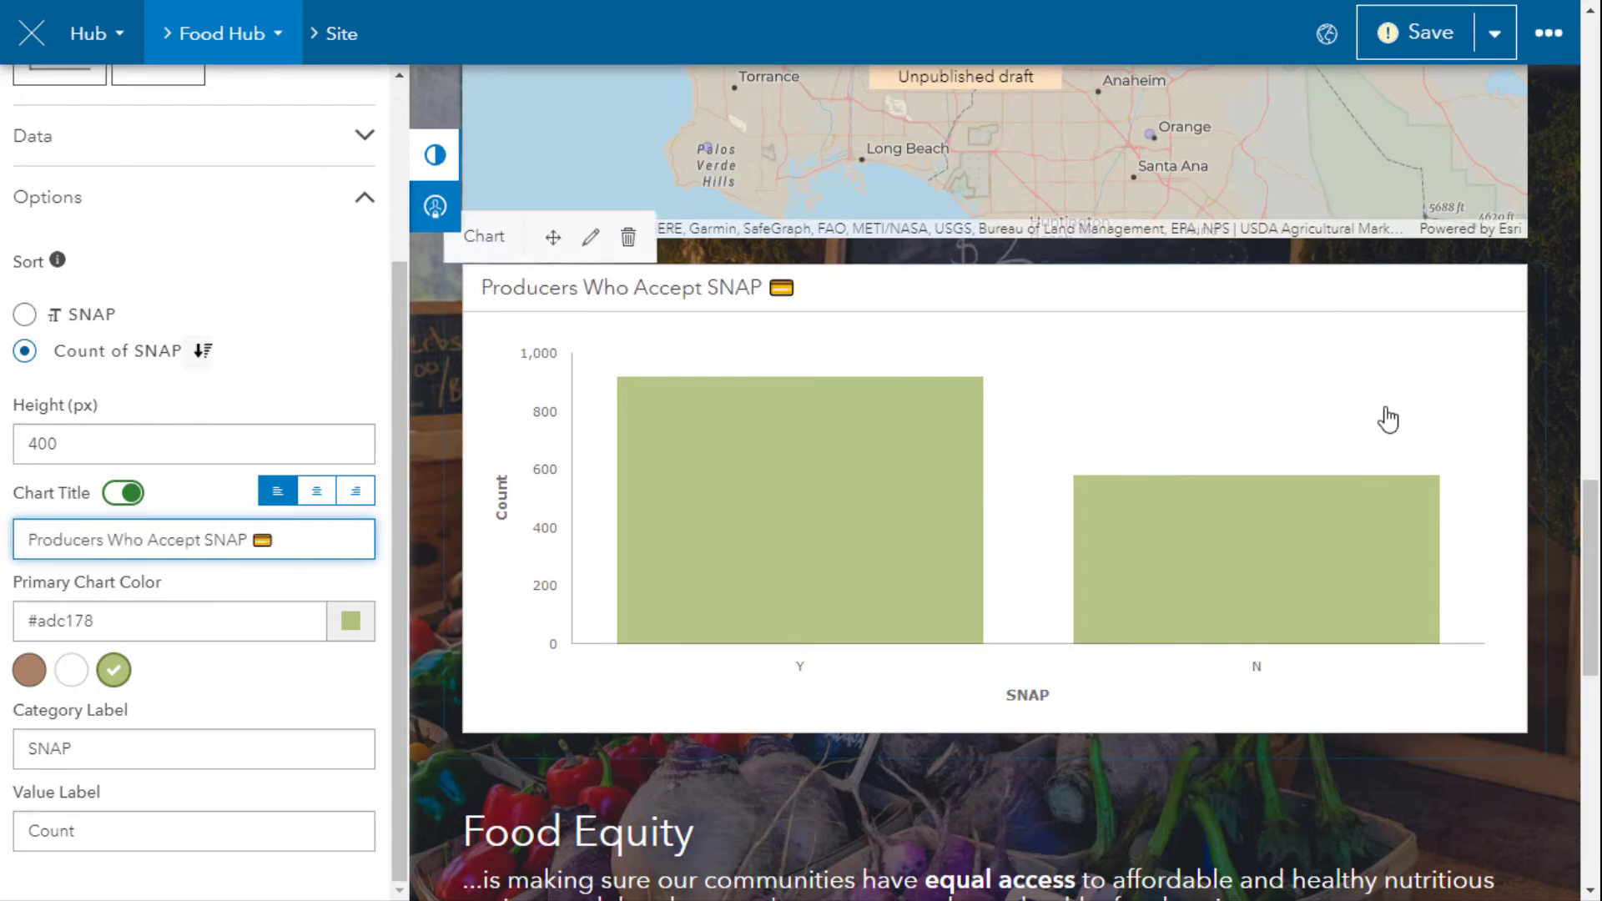
scroll(1326, 396, "up", 1)
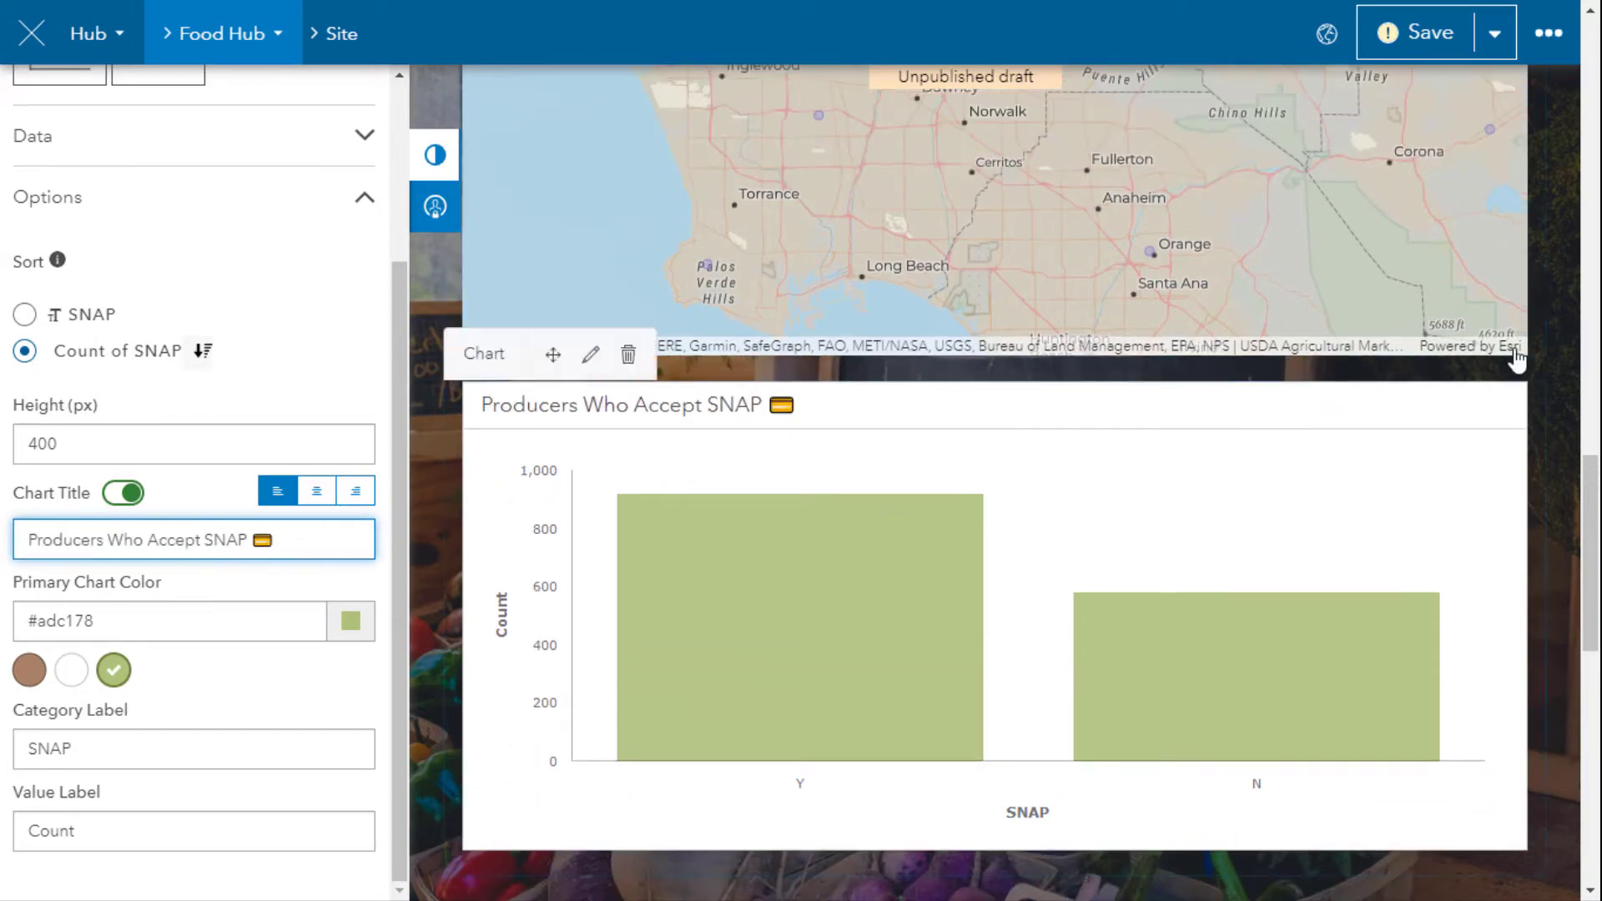
mouse_move(1109, 565)
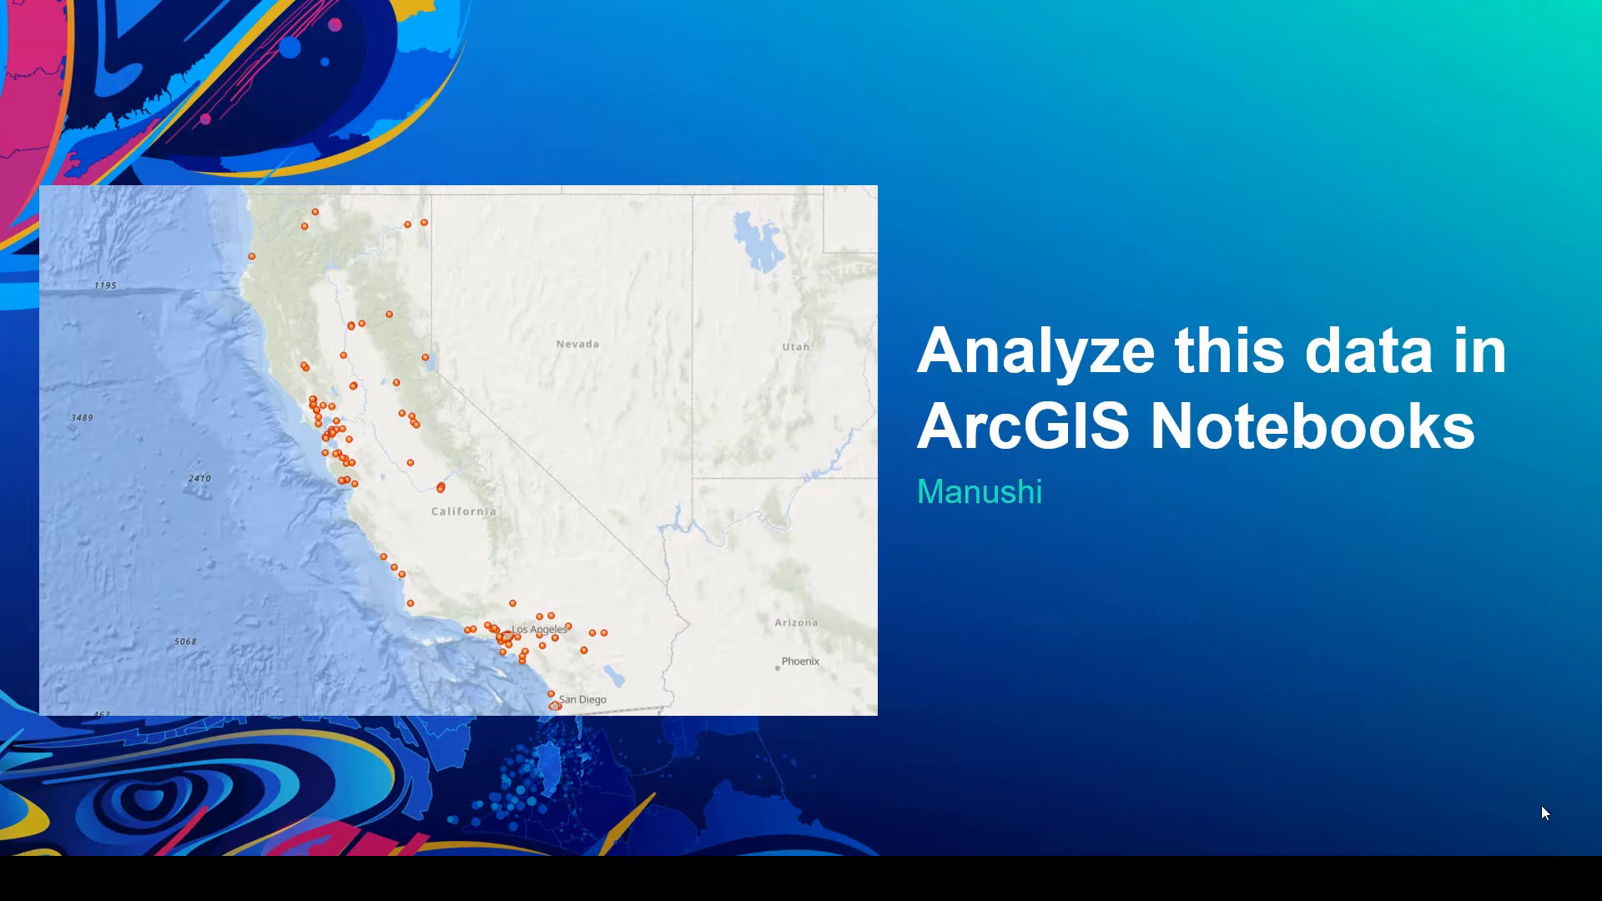
Open the Data_to_Decisions_2021 notebook via the slide's hyperlinked map image.
left_click(838, 458)
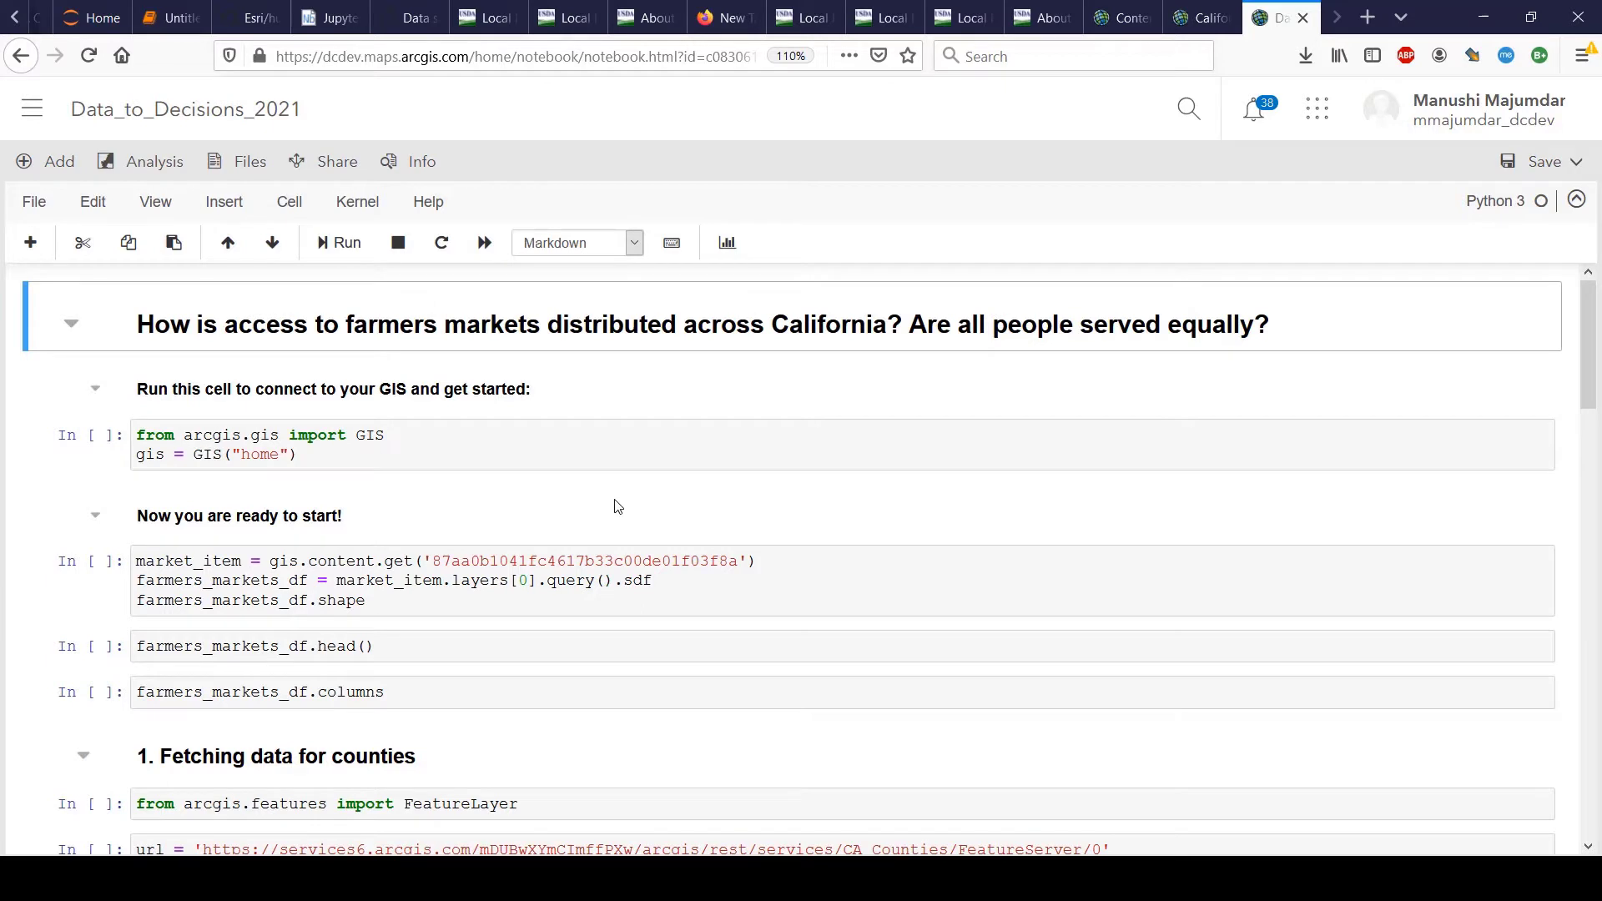
Run the first code cell to connect the notebook to your GIS.
left_click(296, 440)
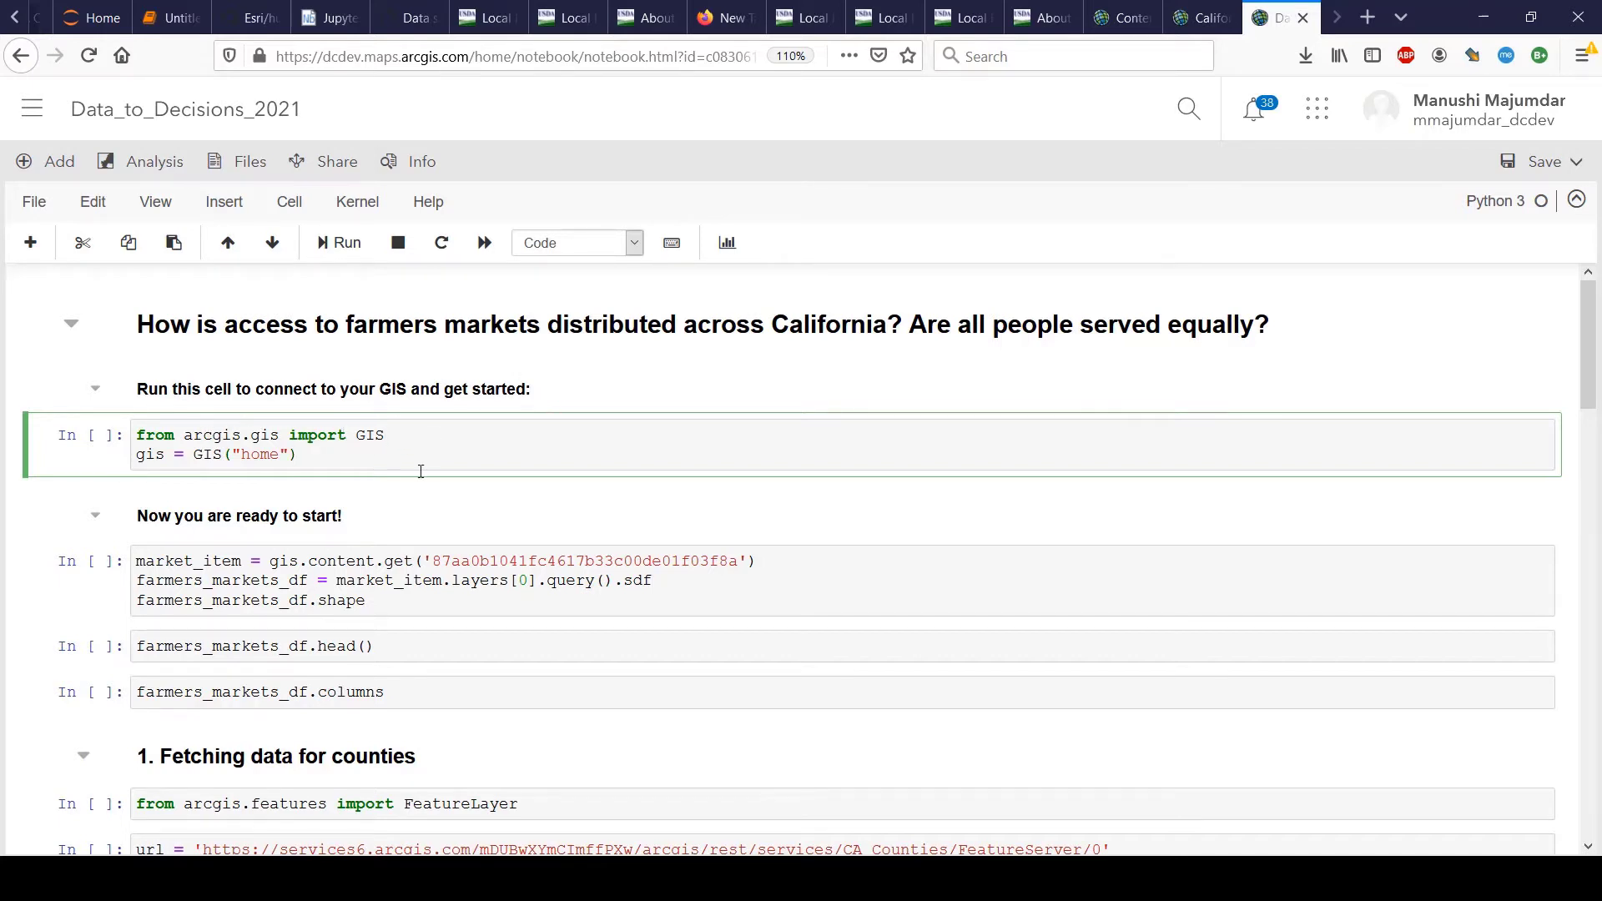
key("shift+Return")
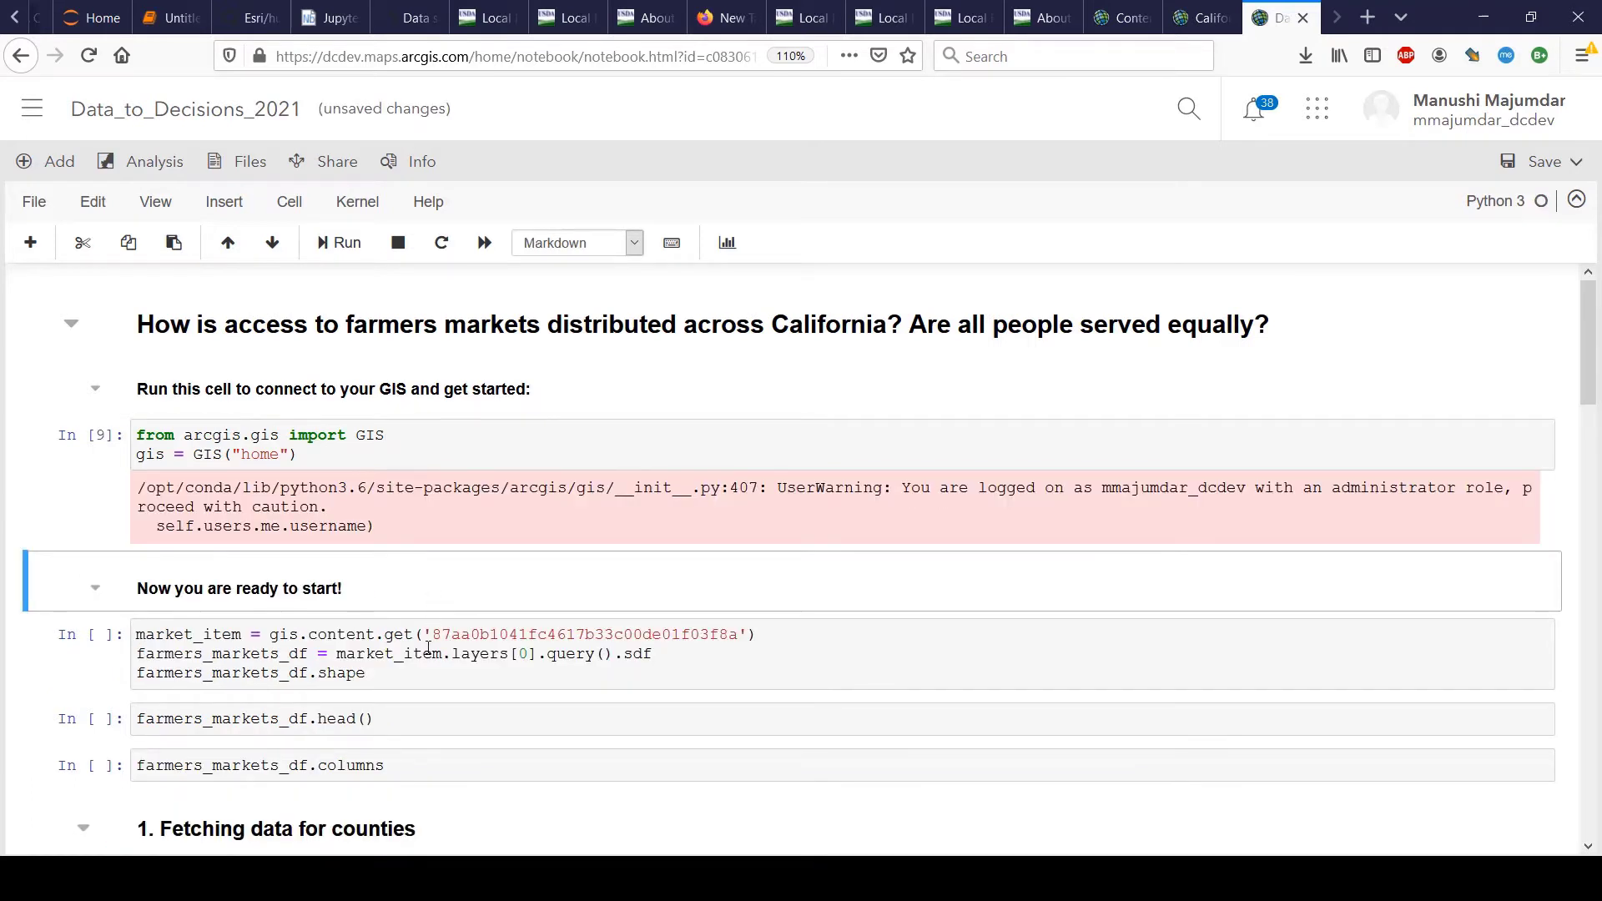
scroll(428, 648, "down", 3)
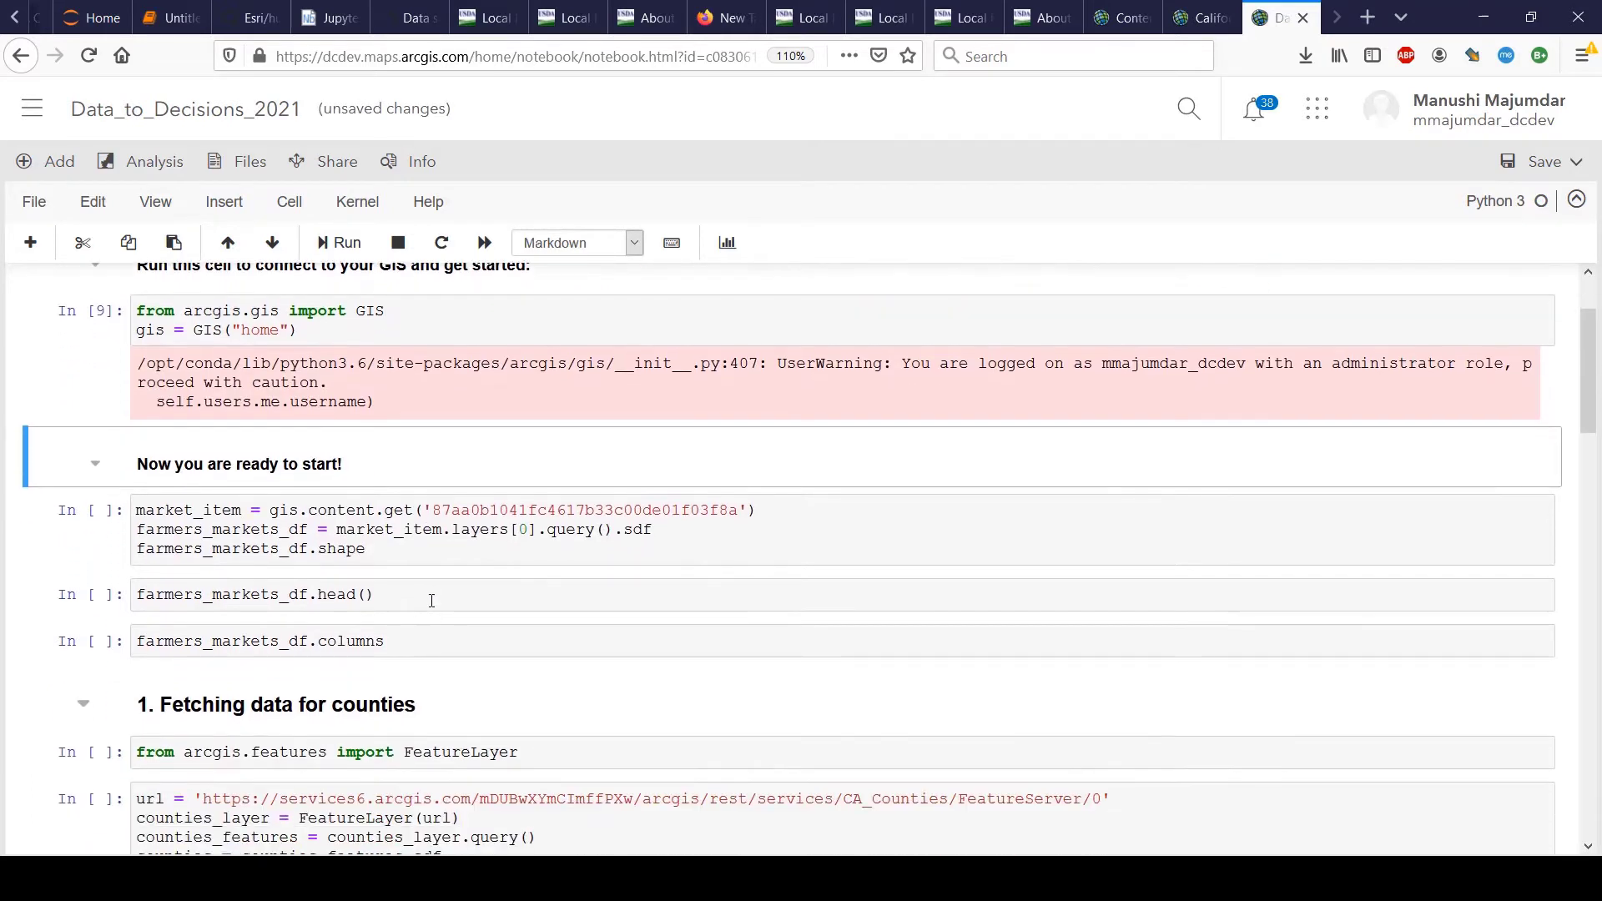
Check the California_FarmersMarkets item ID in its item page address, back in the notebook.
left_click(1201, 17)
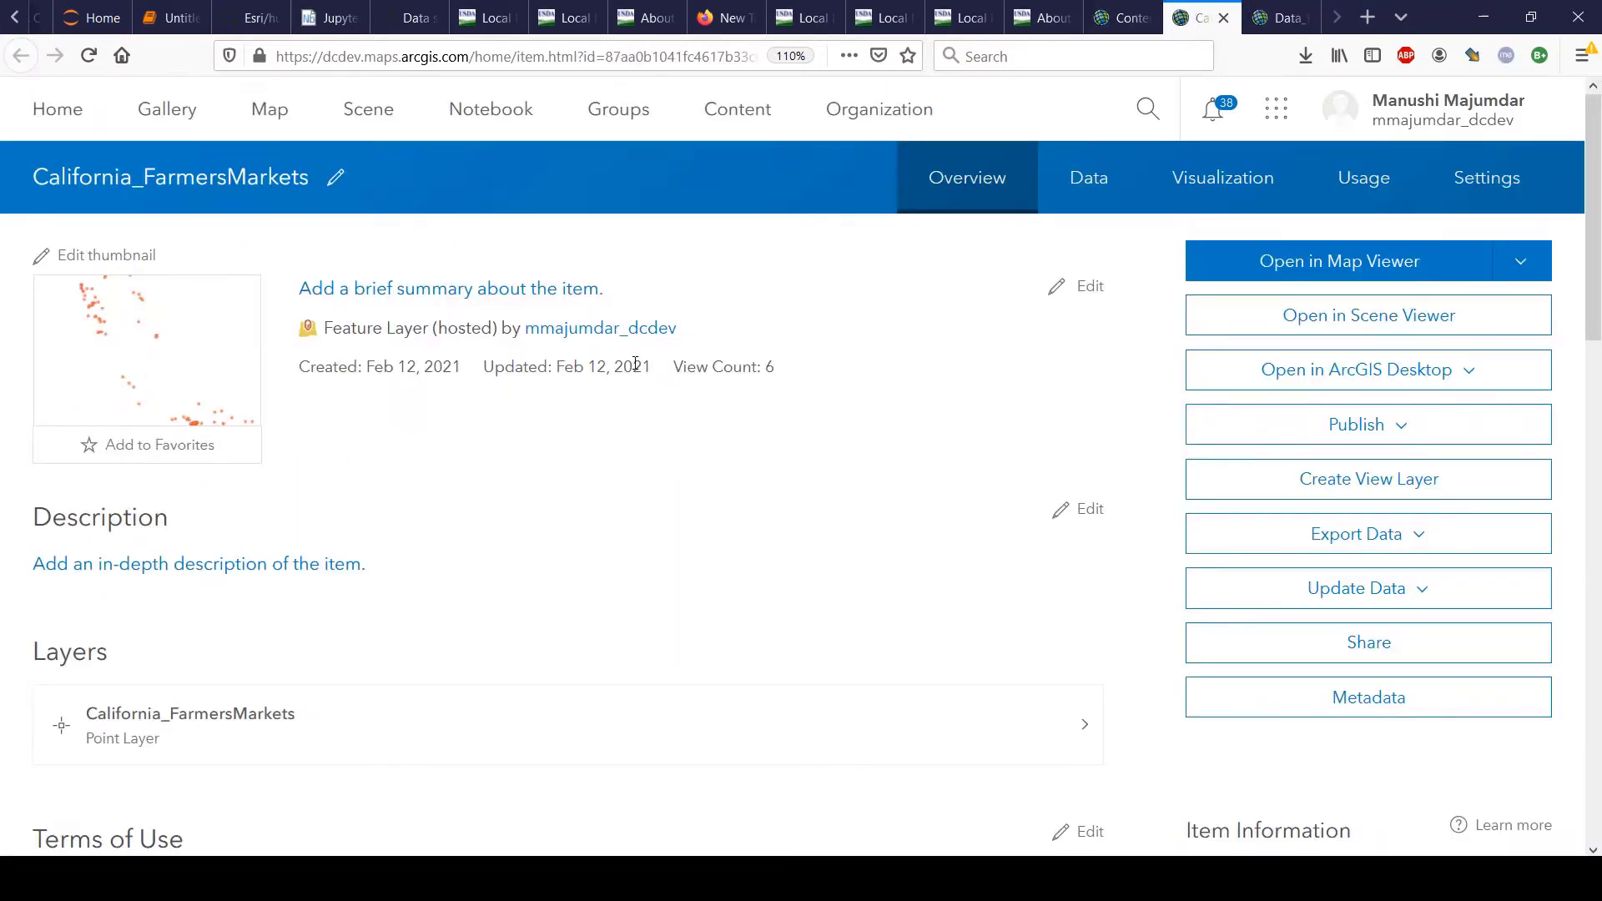
mouse_move(635, 363)
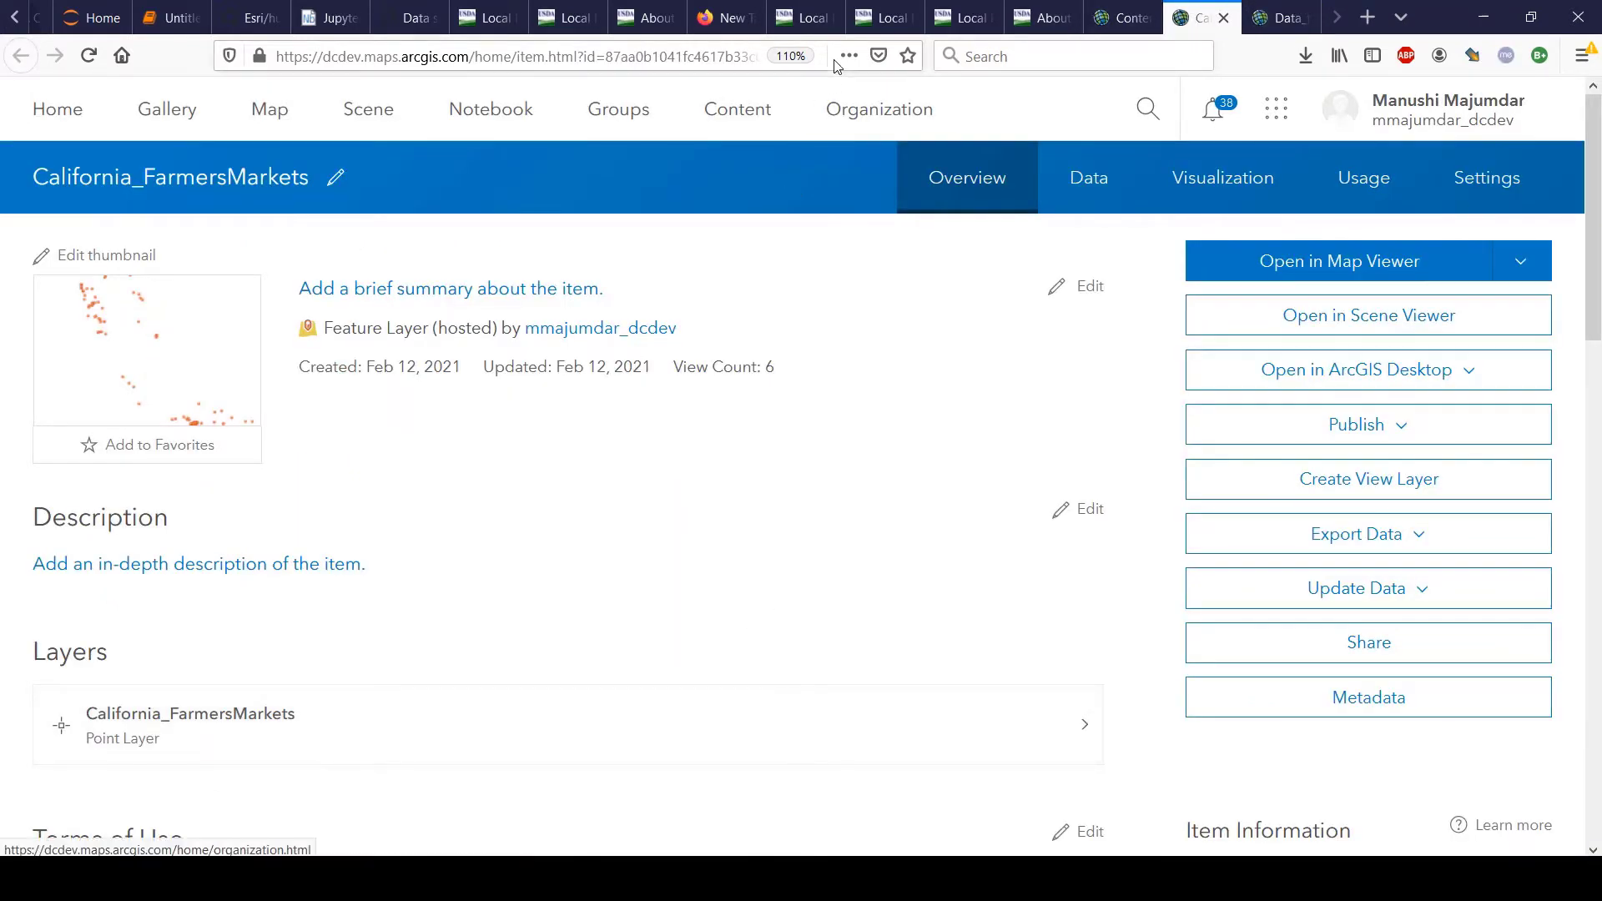
double_click(724, 57)
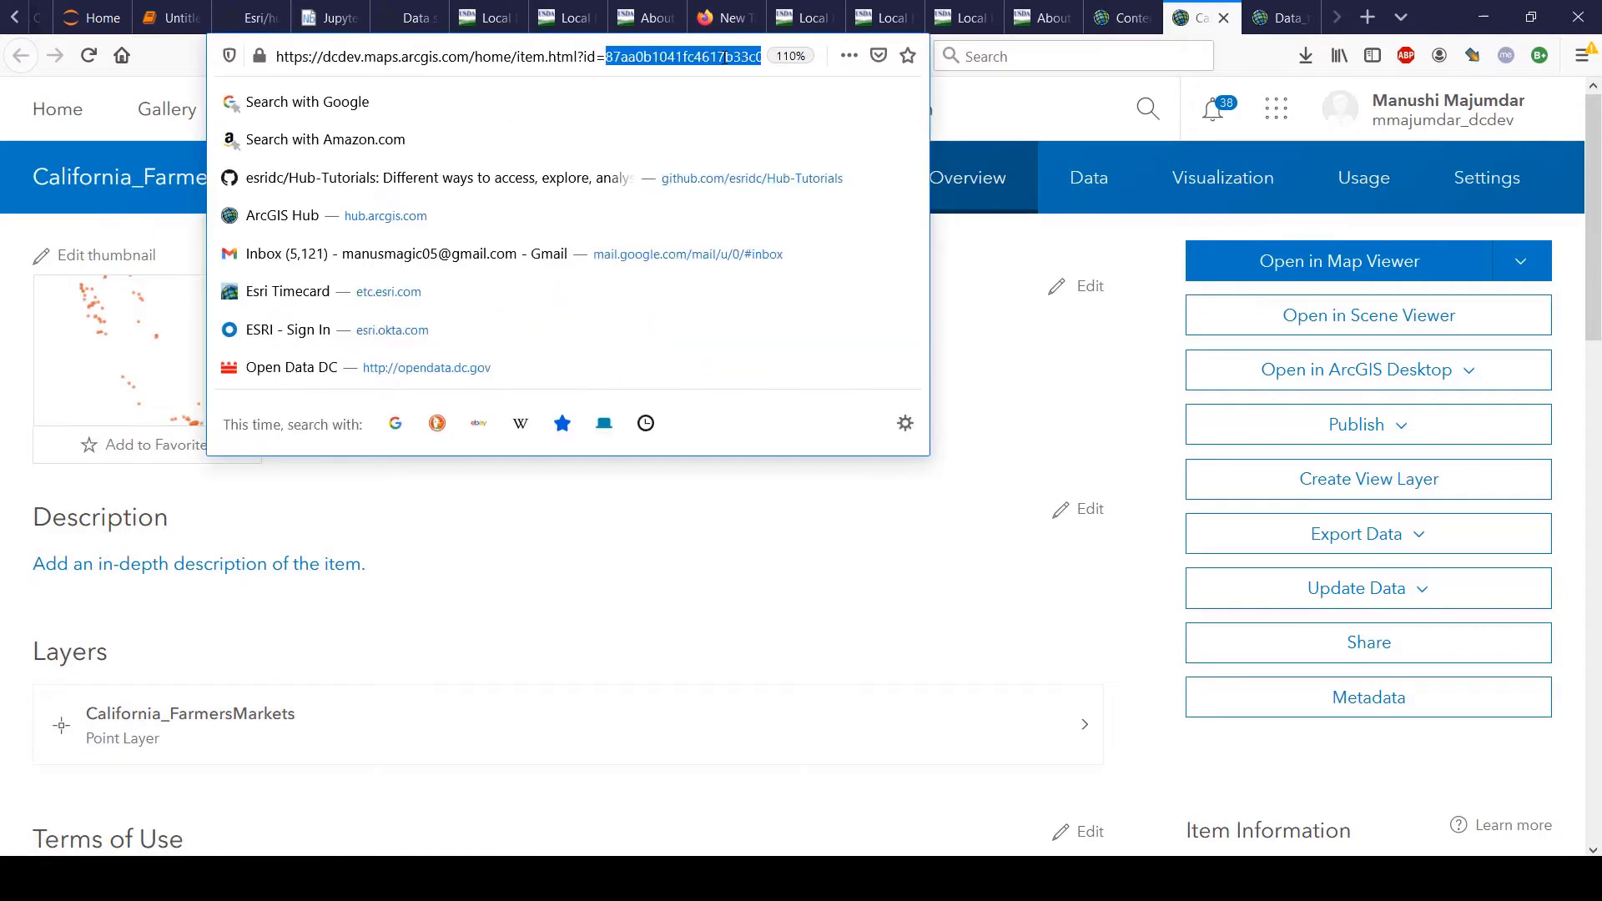
left_click(1281, 17)
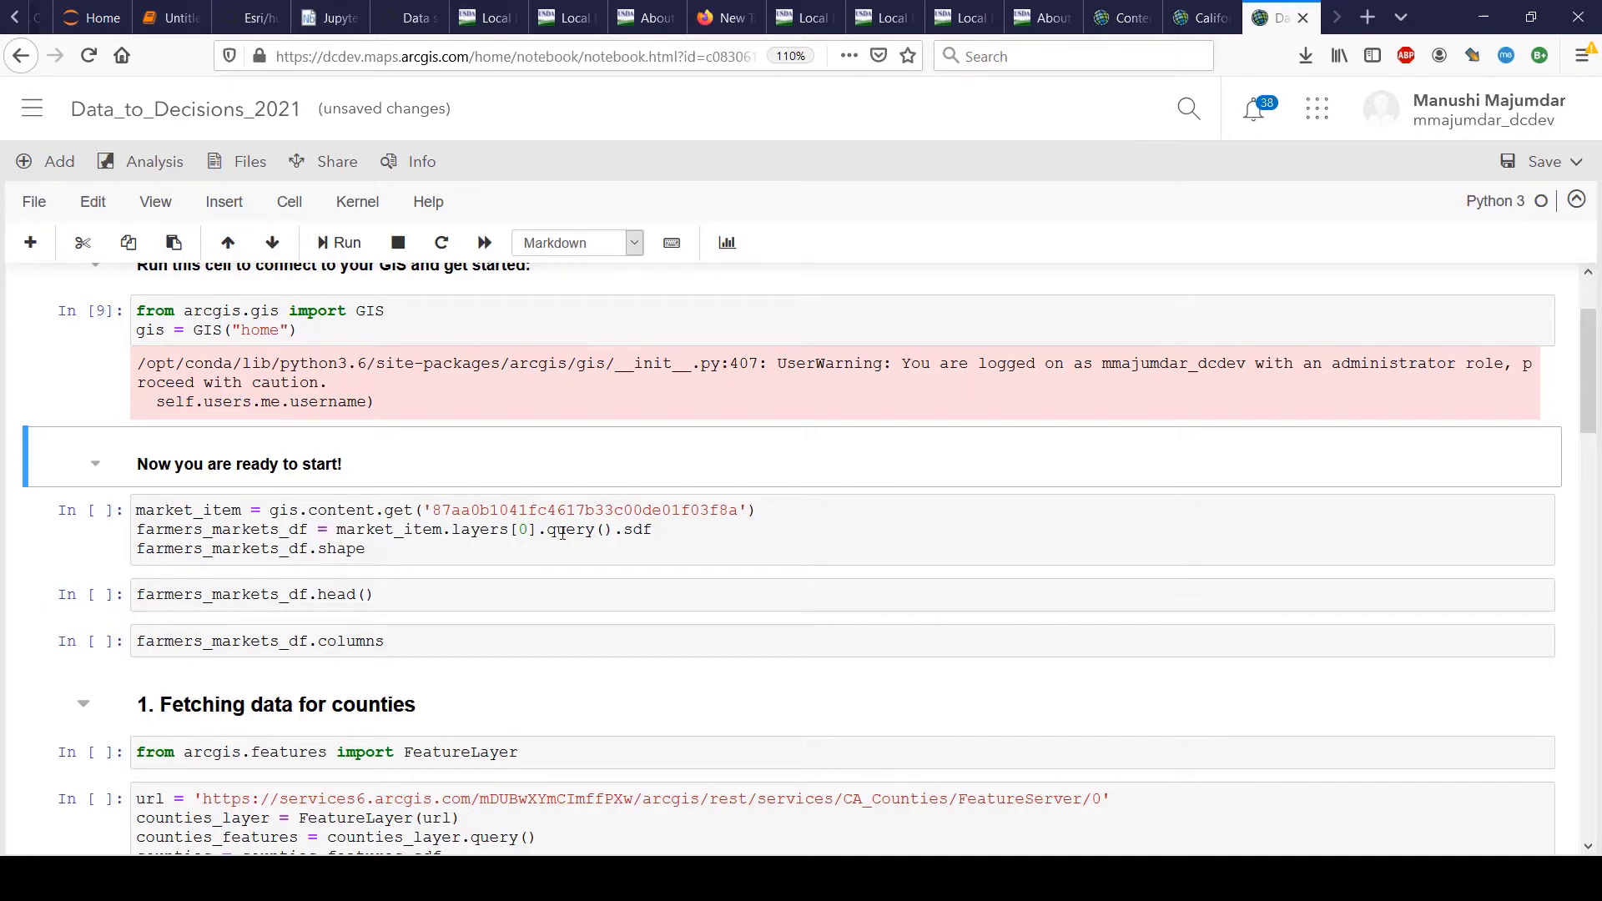
Run the market_item cell loading the layer by item ID via .sdf, showing shape (115, 61).
left_click(566, 499)
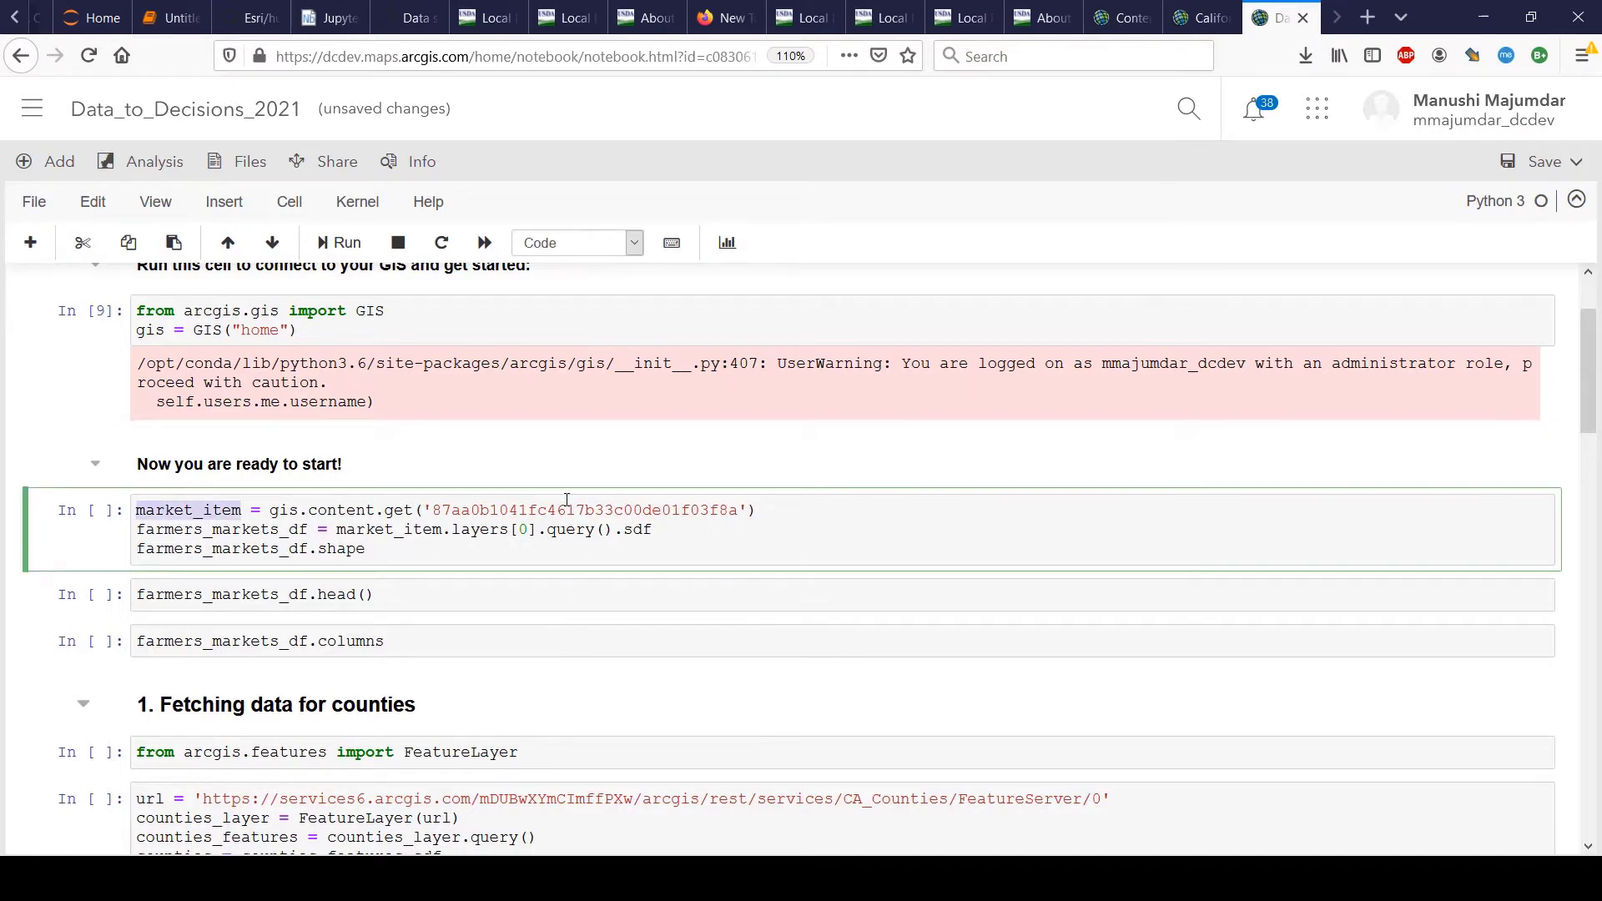
double_click(566, 513)
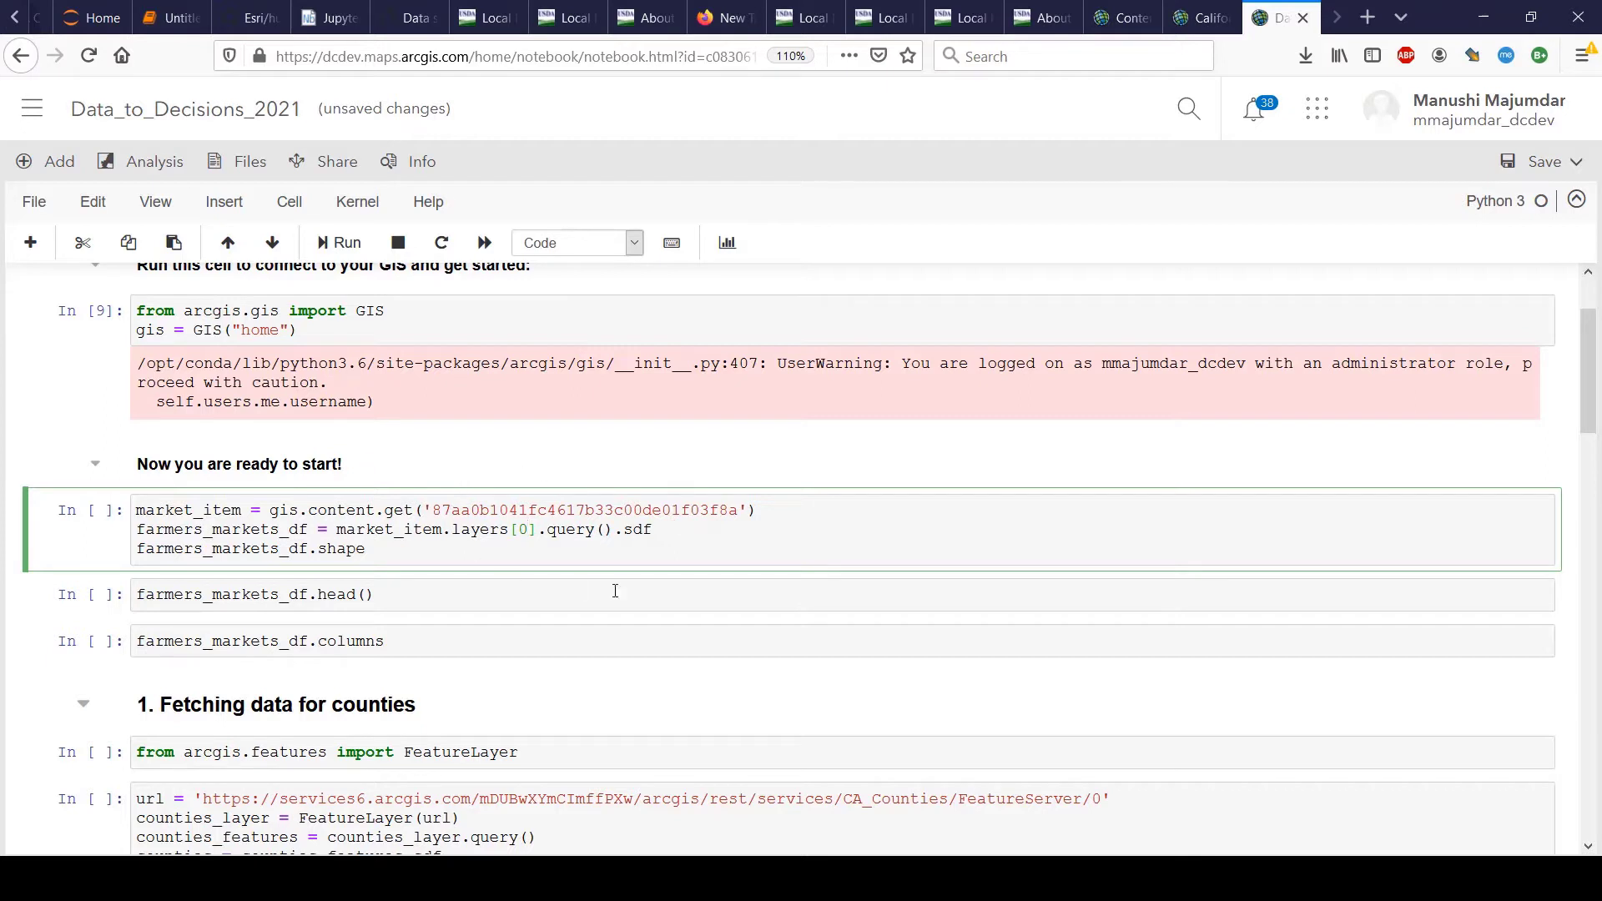
left_click(657, 531)
double_click(633, 529)
left_click(515, 551)
double_click(349, 547)
left_click(404, 553)
key("shift+Return")
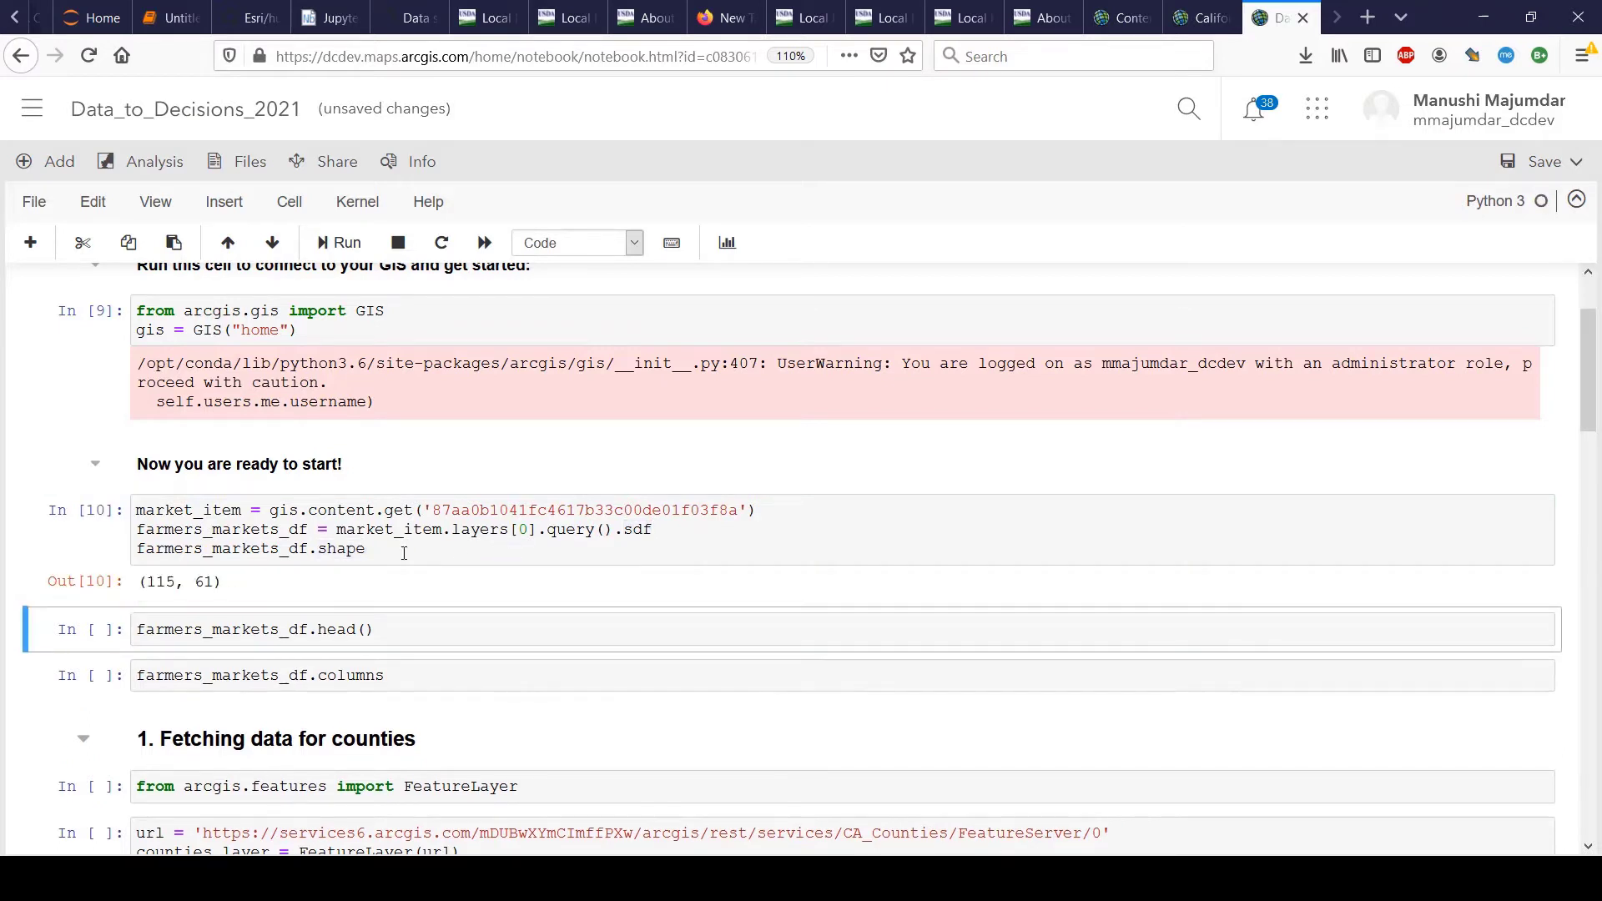
scroll(404, 553, "down", 2)
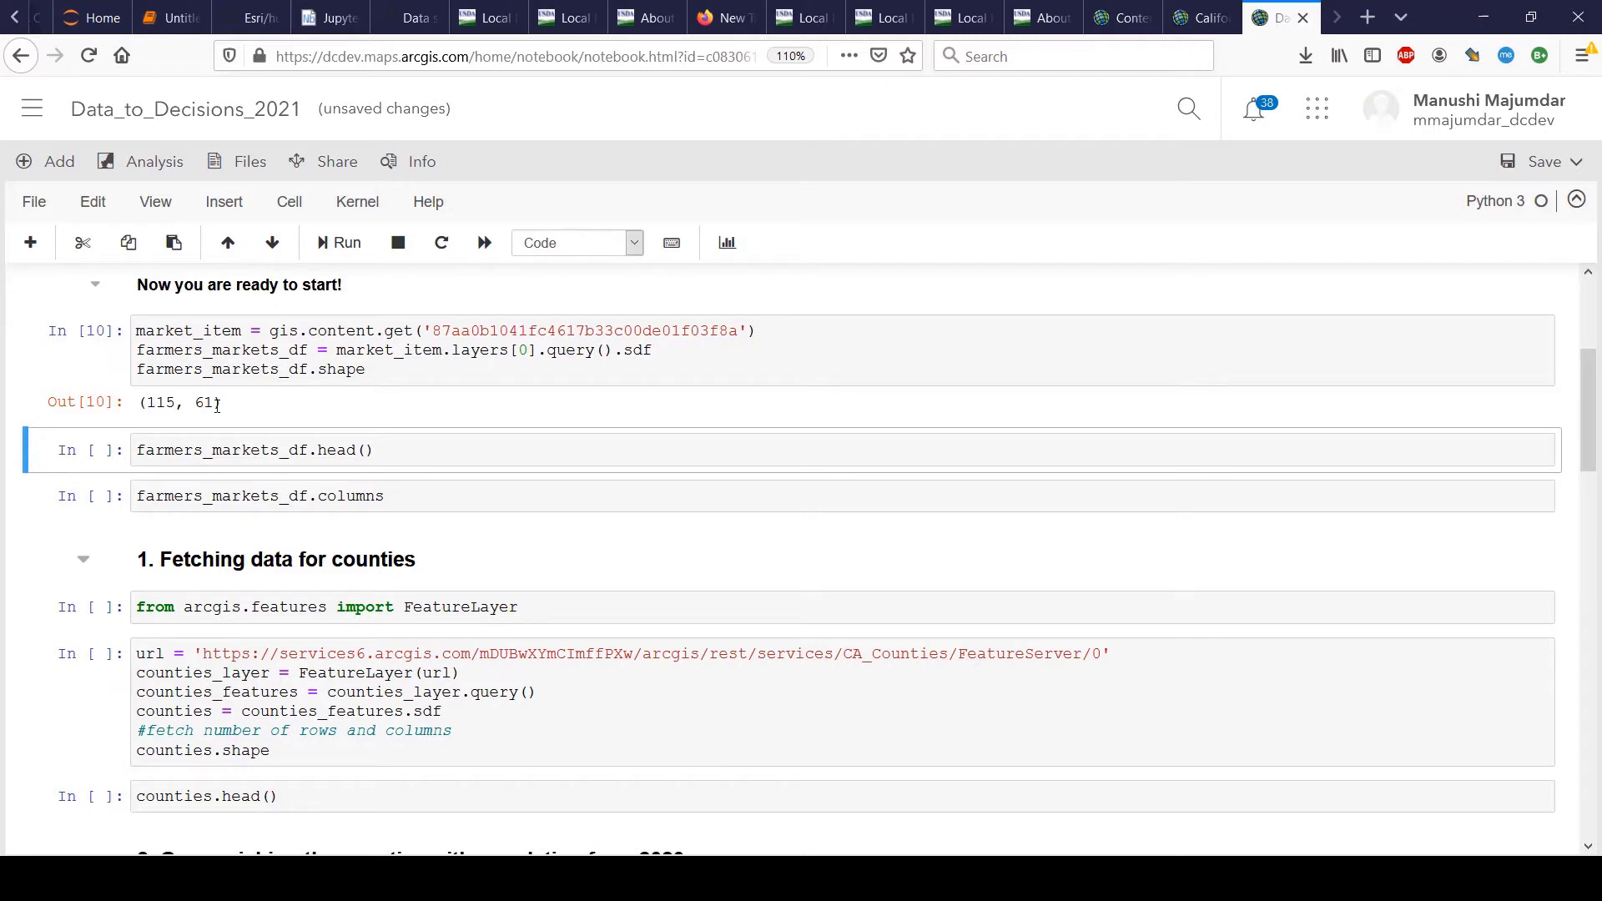
Run farmers_markets_df.head() to preview the first five farmers markets.
left_click(239, 438)
key("shift+Return")
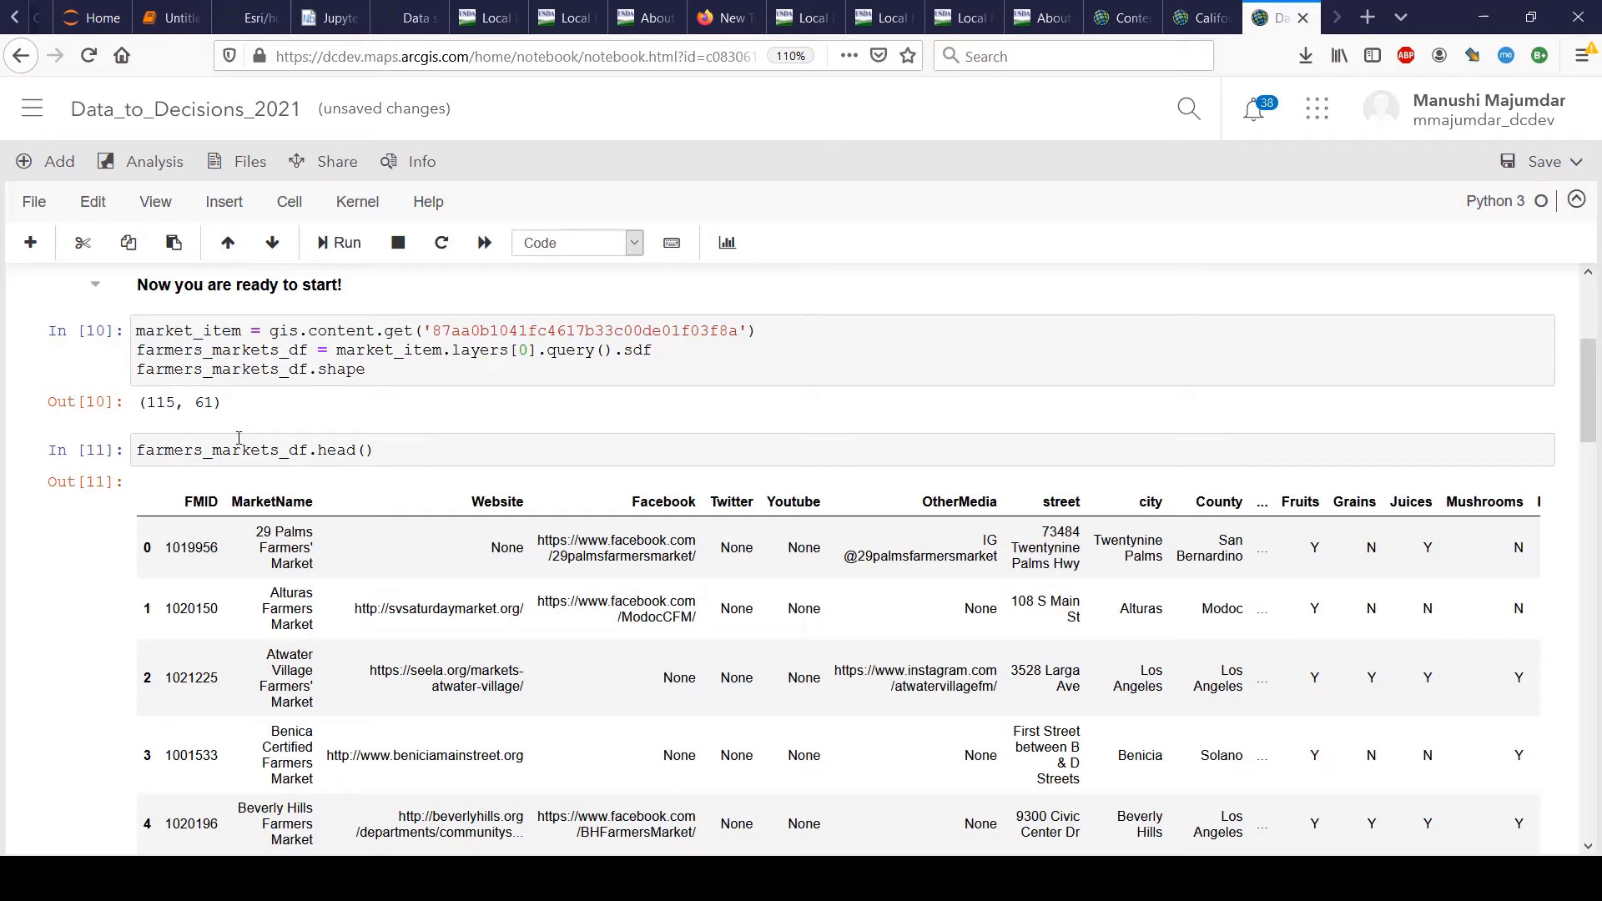
scroll(920, 533, "right", 5)
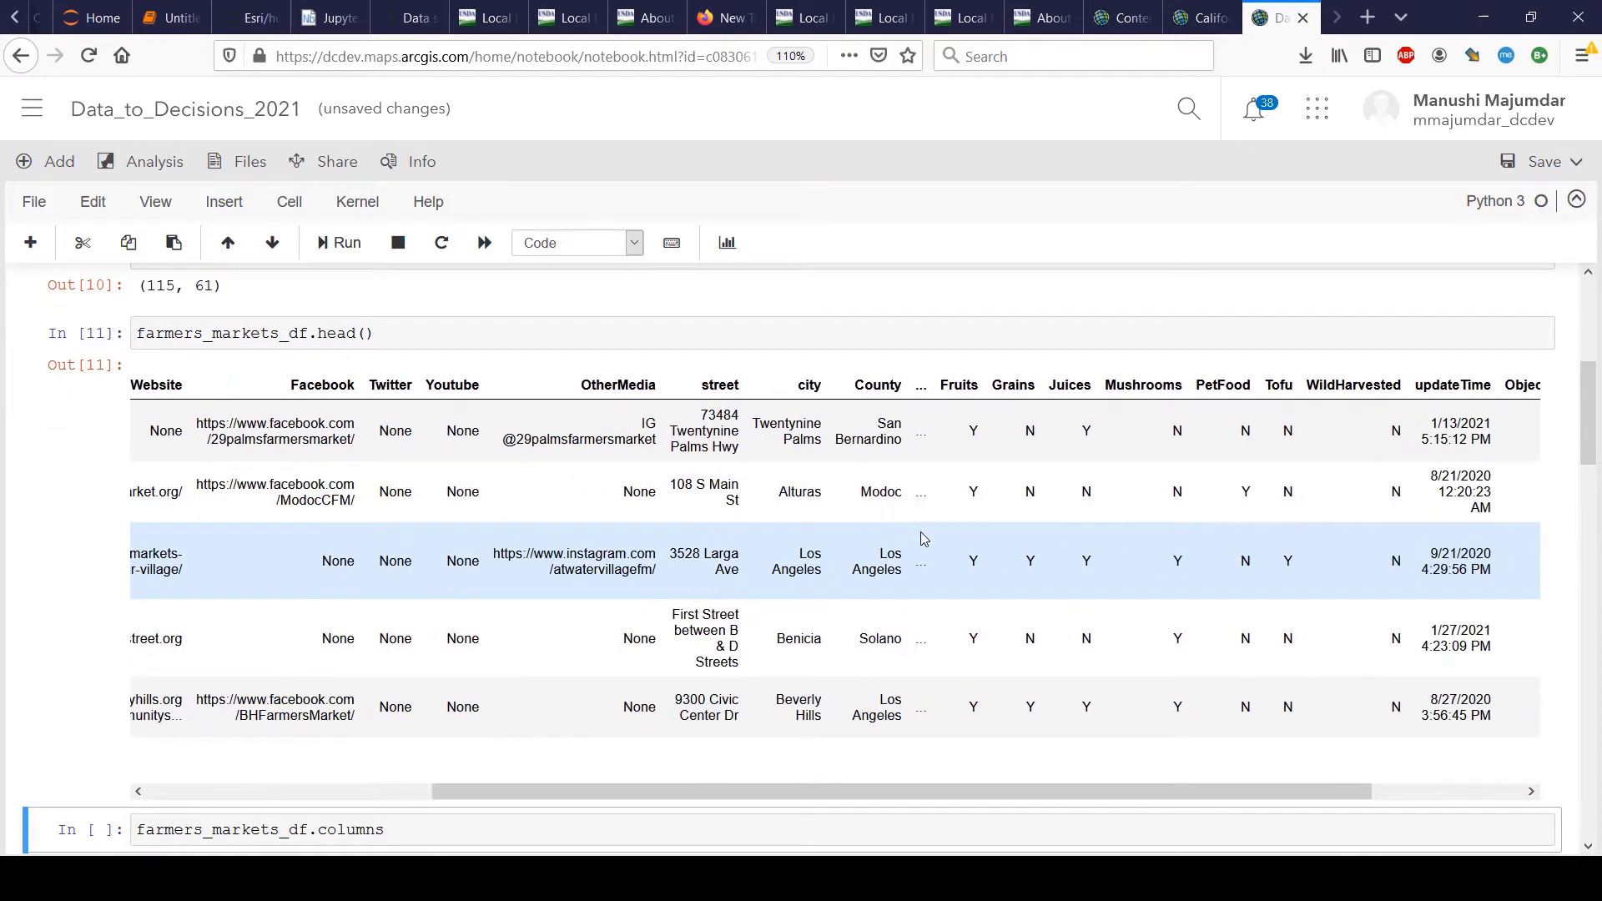
scroll(919, 533, "left", 5)
scroll(610, 549, "down", 1)
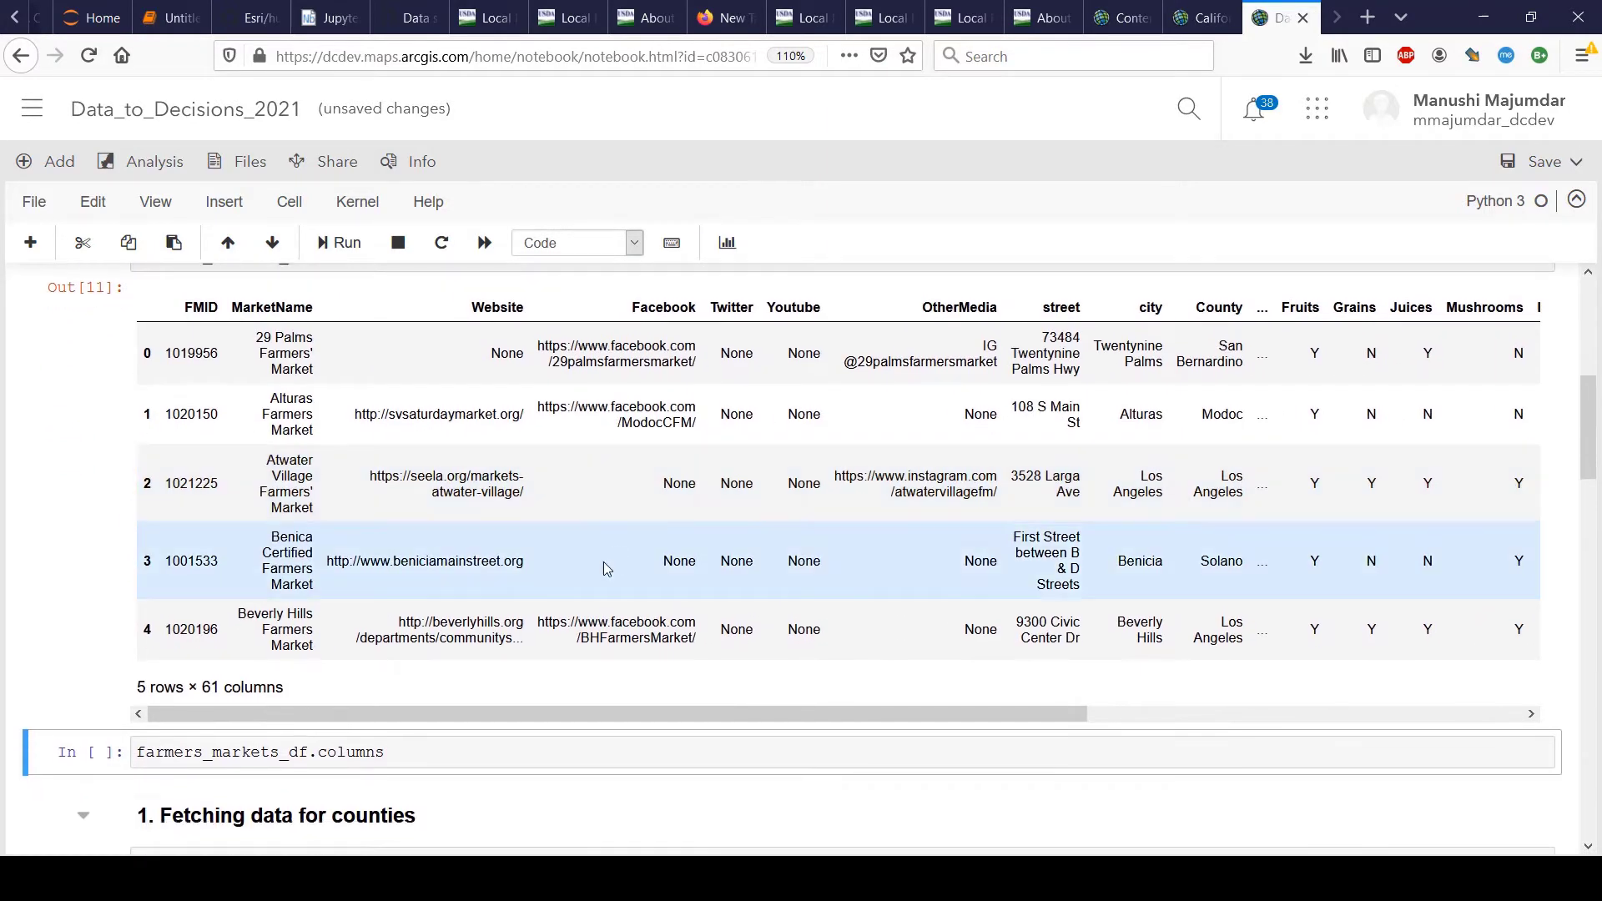
Run the .columns cell and review the column names, street and city through ObjectId and SHAPE.
left_click(493, 751)
double_click(357, 752)
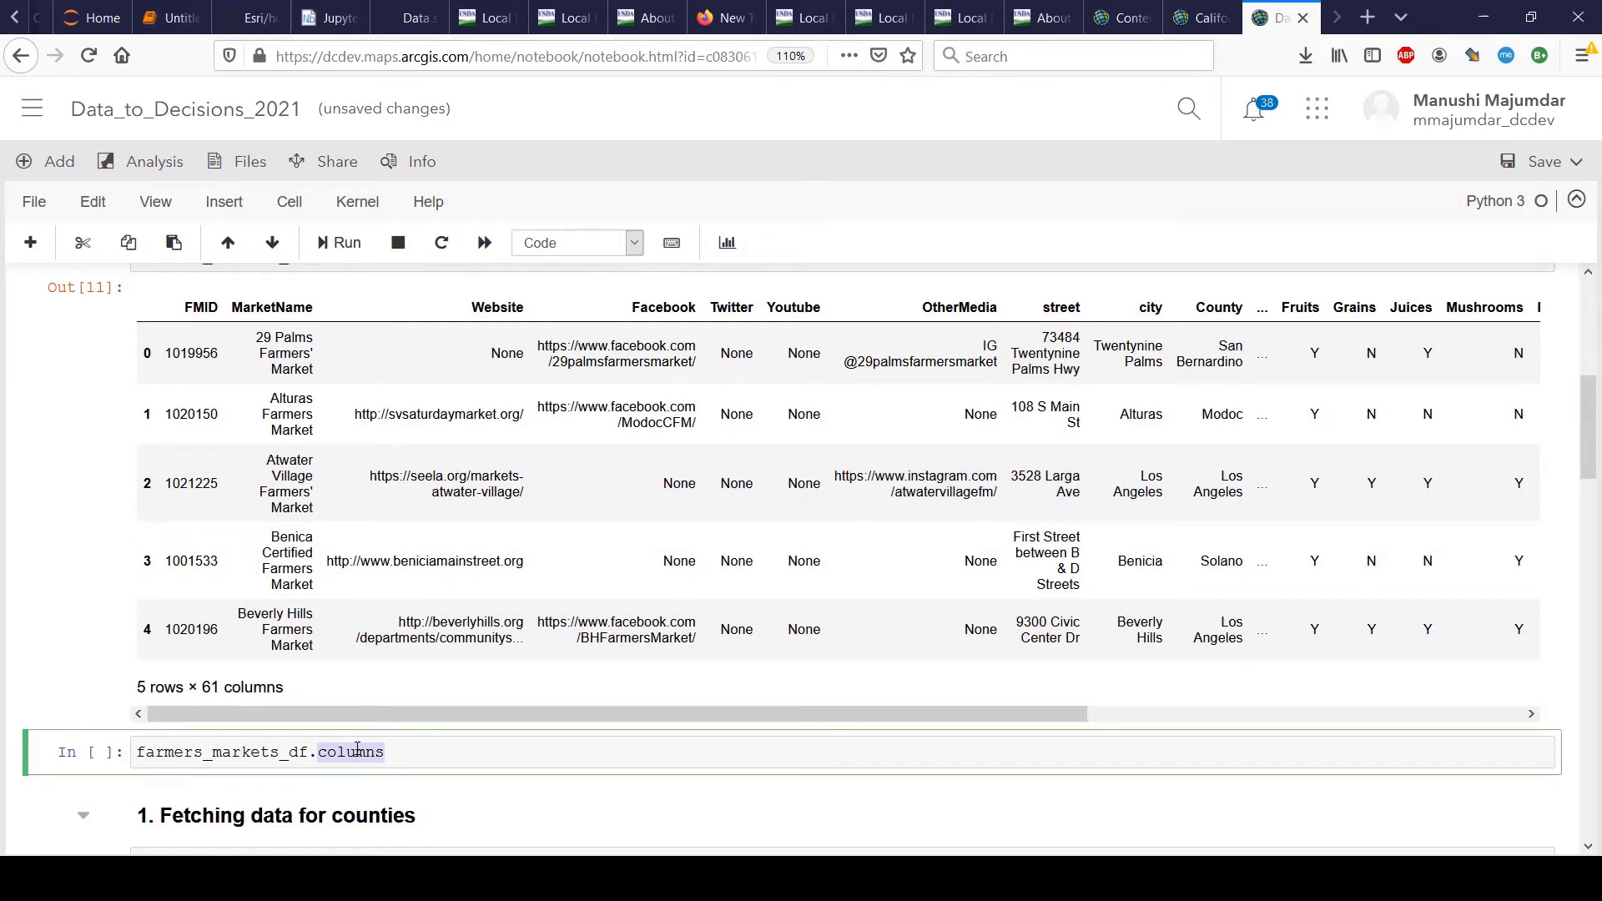
left_click(409, 752)
key("shift+Return")
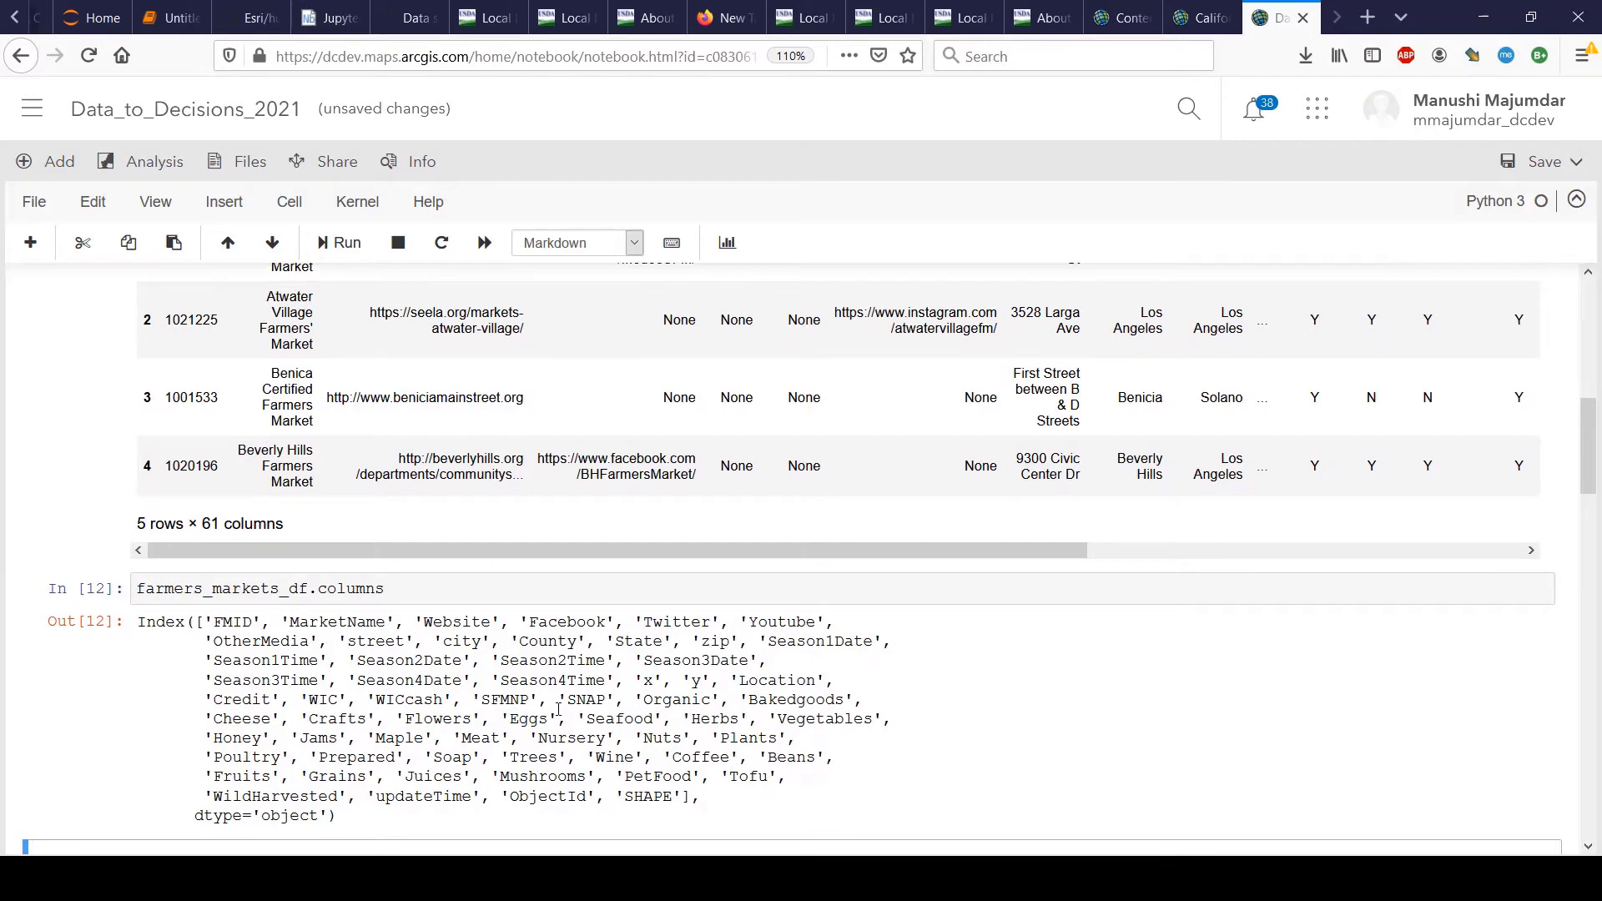
scroll(558, 709, "down", 4)
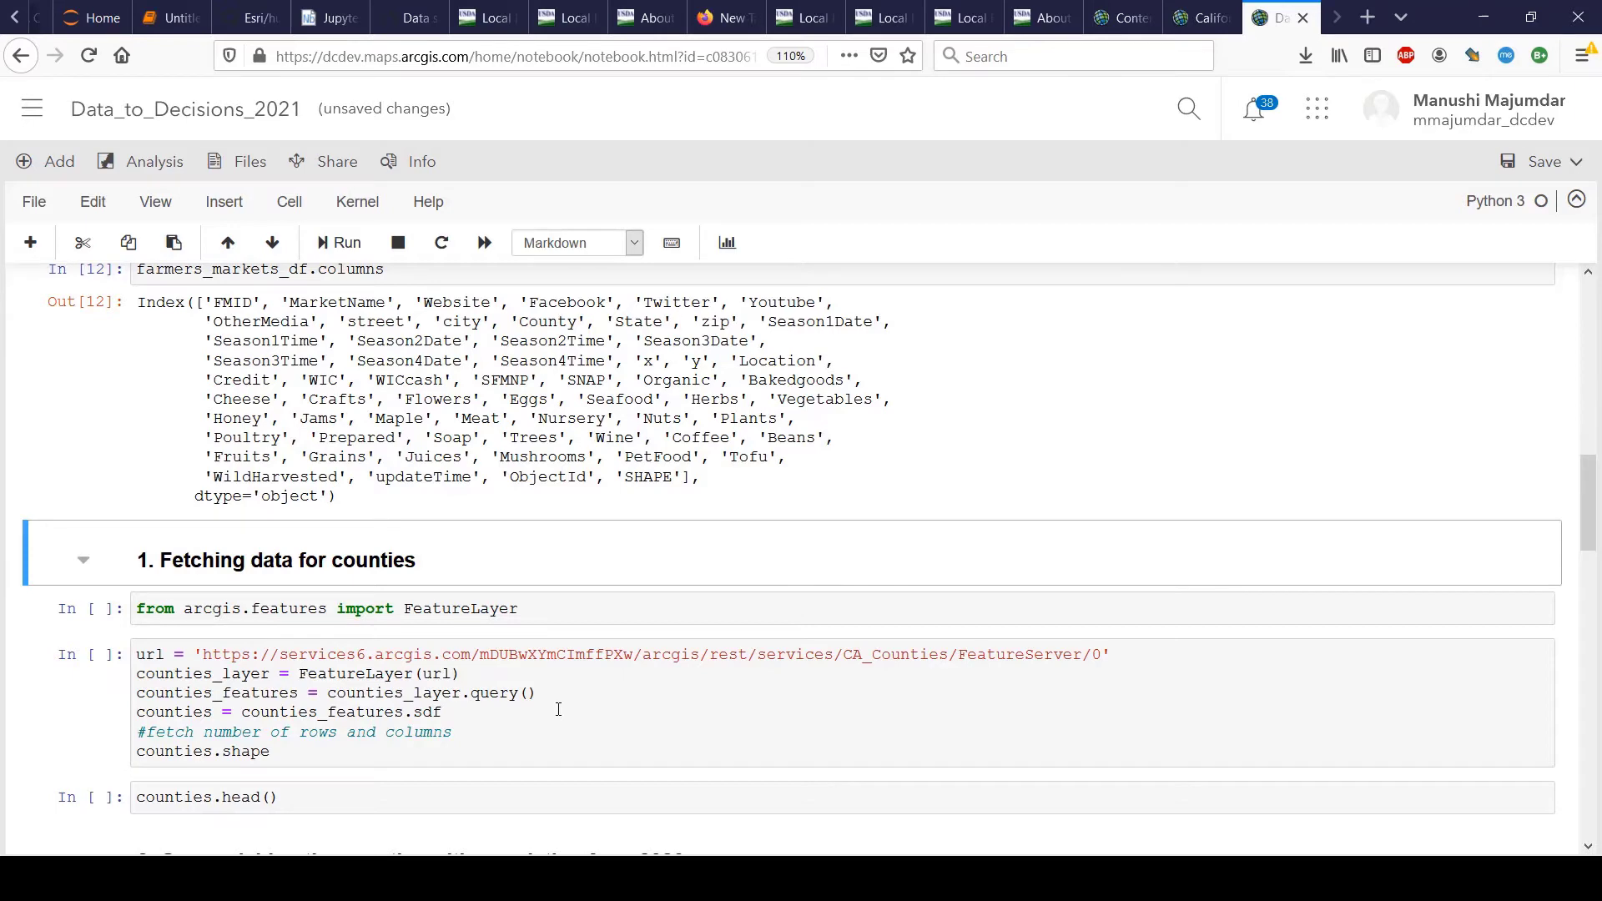
scroll(559, 709, "up", 6)
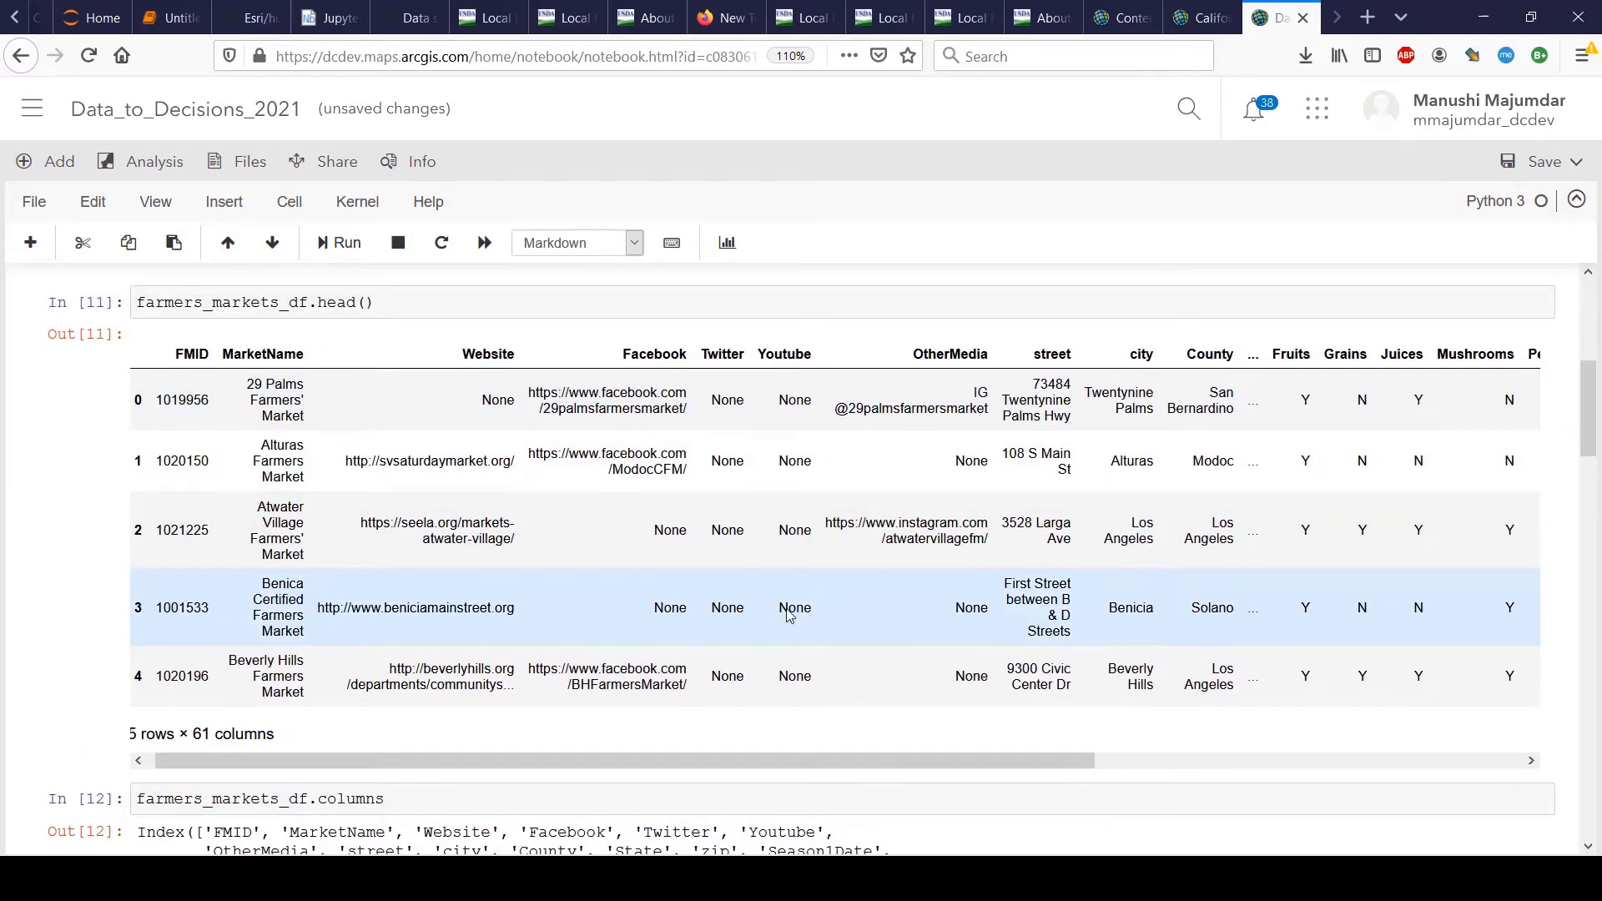
scroll(455, 371, "right", 1)
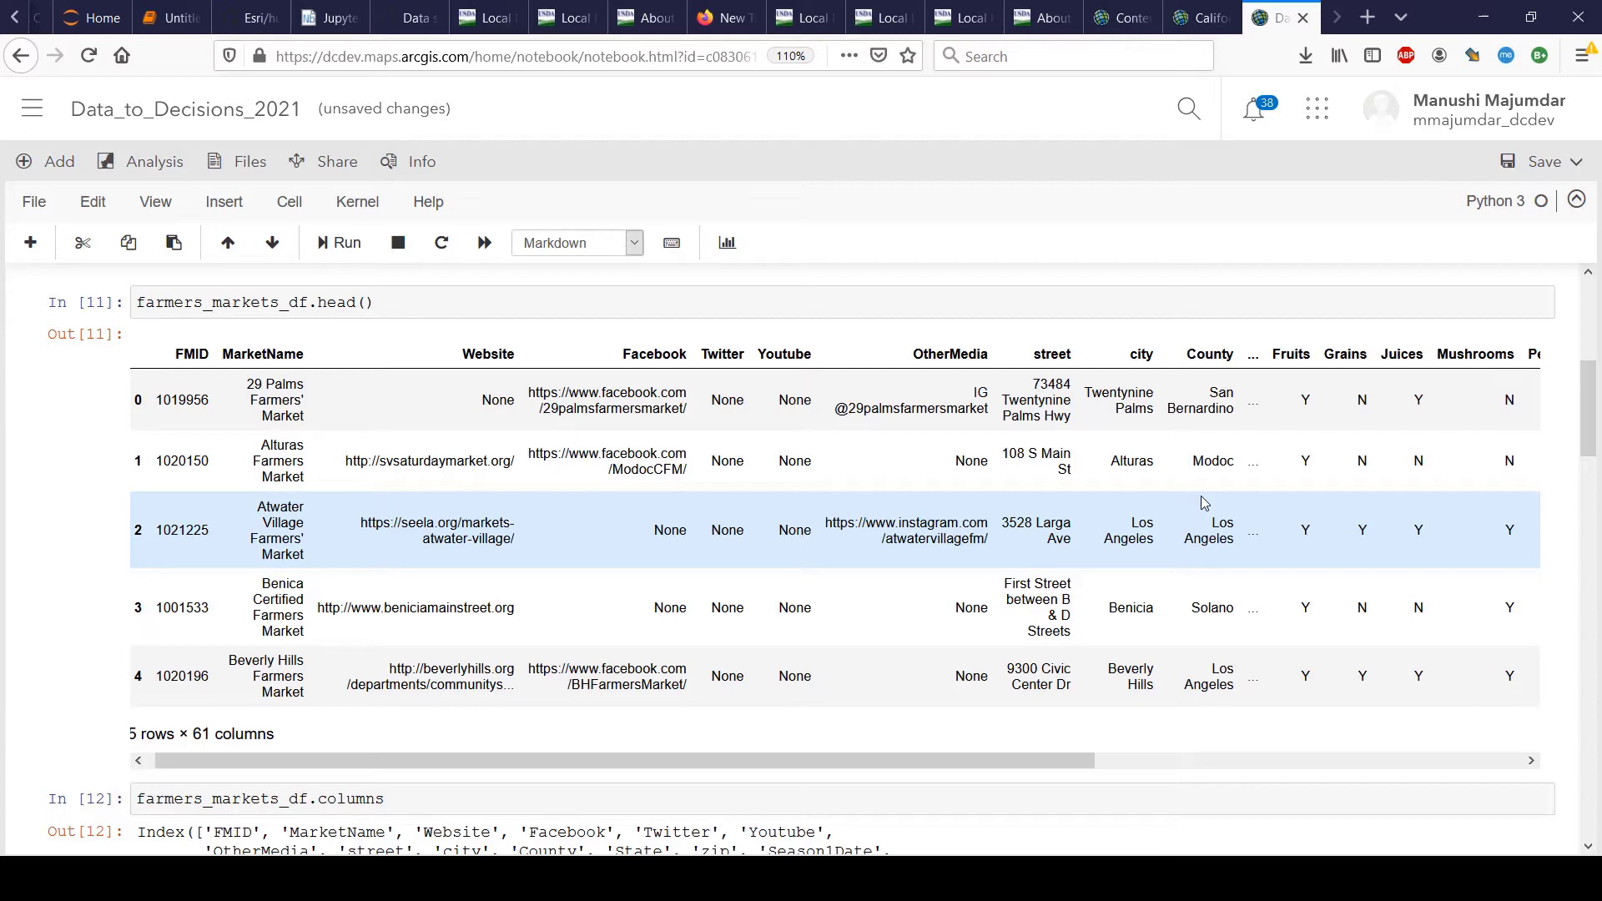
scroll(1202, 500, "down", 5)
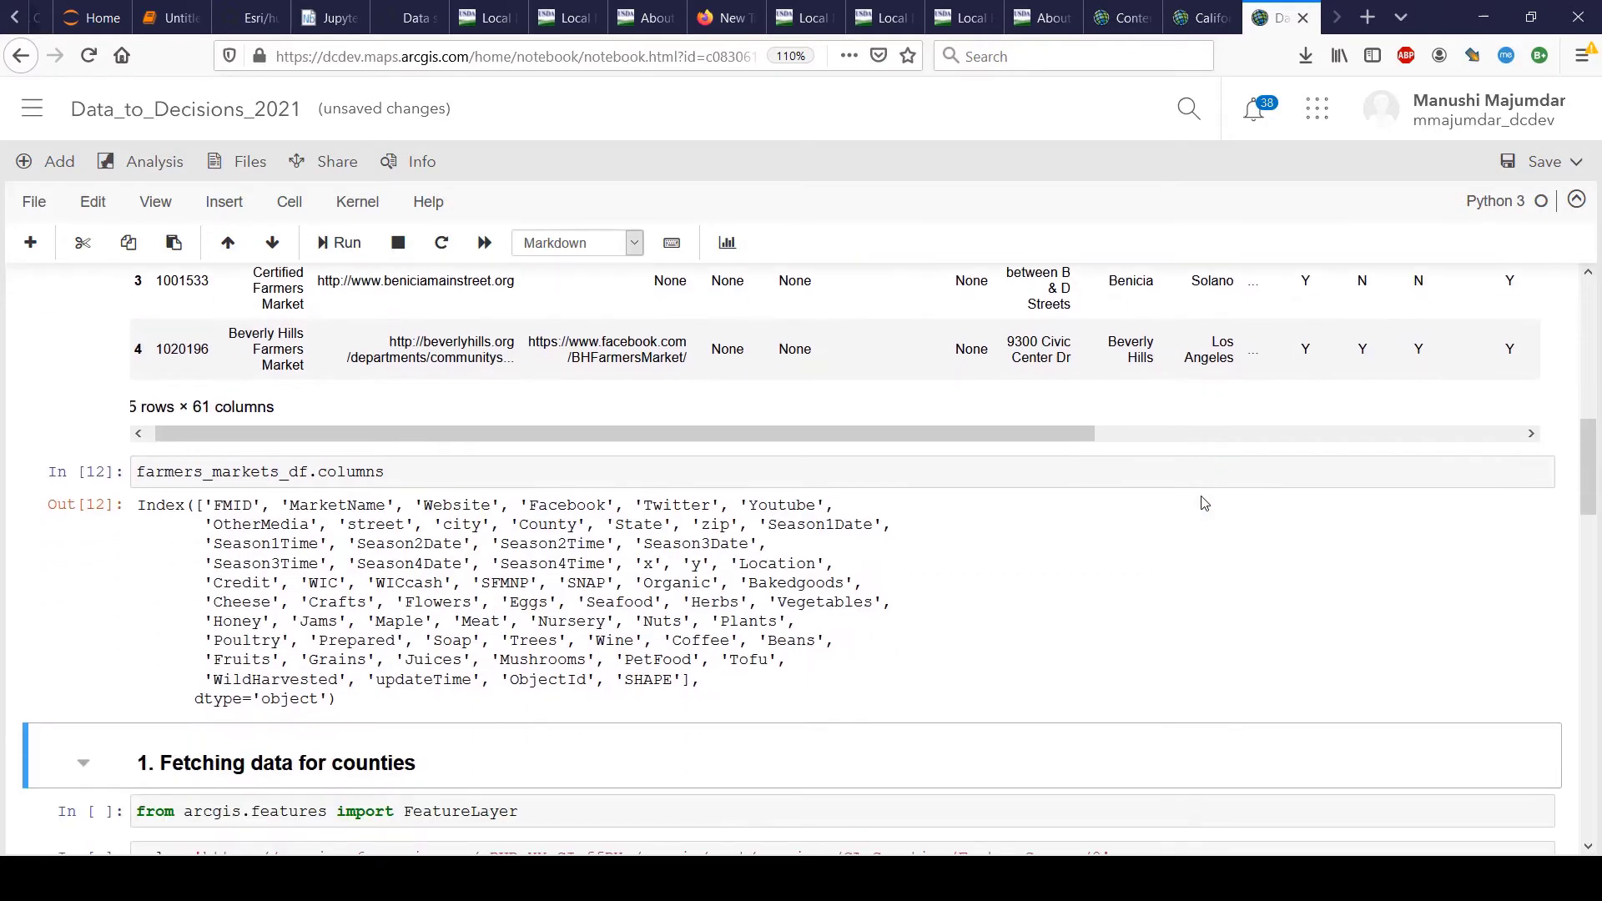
scroll(832, 648, "down", 1)
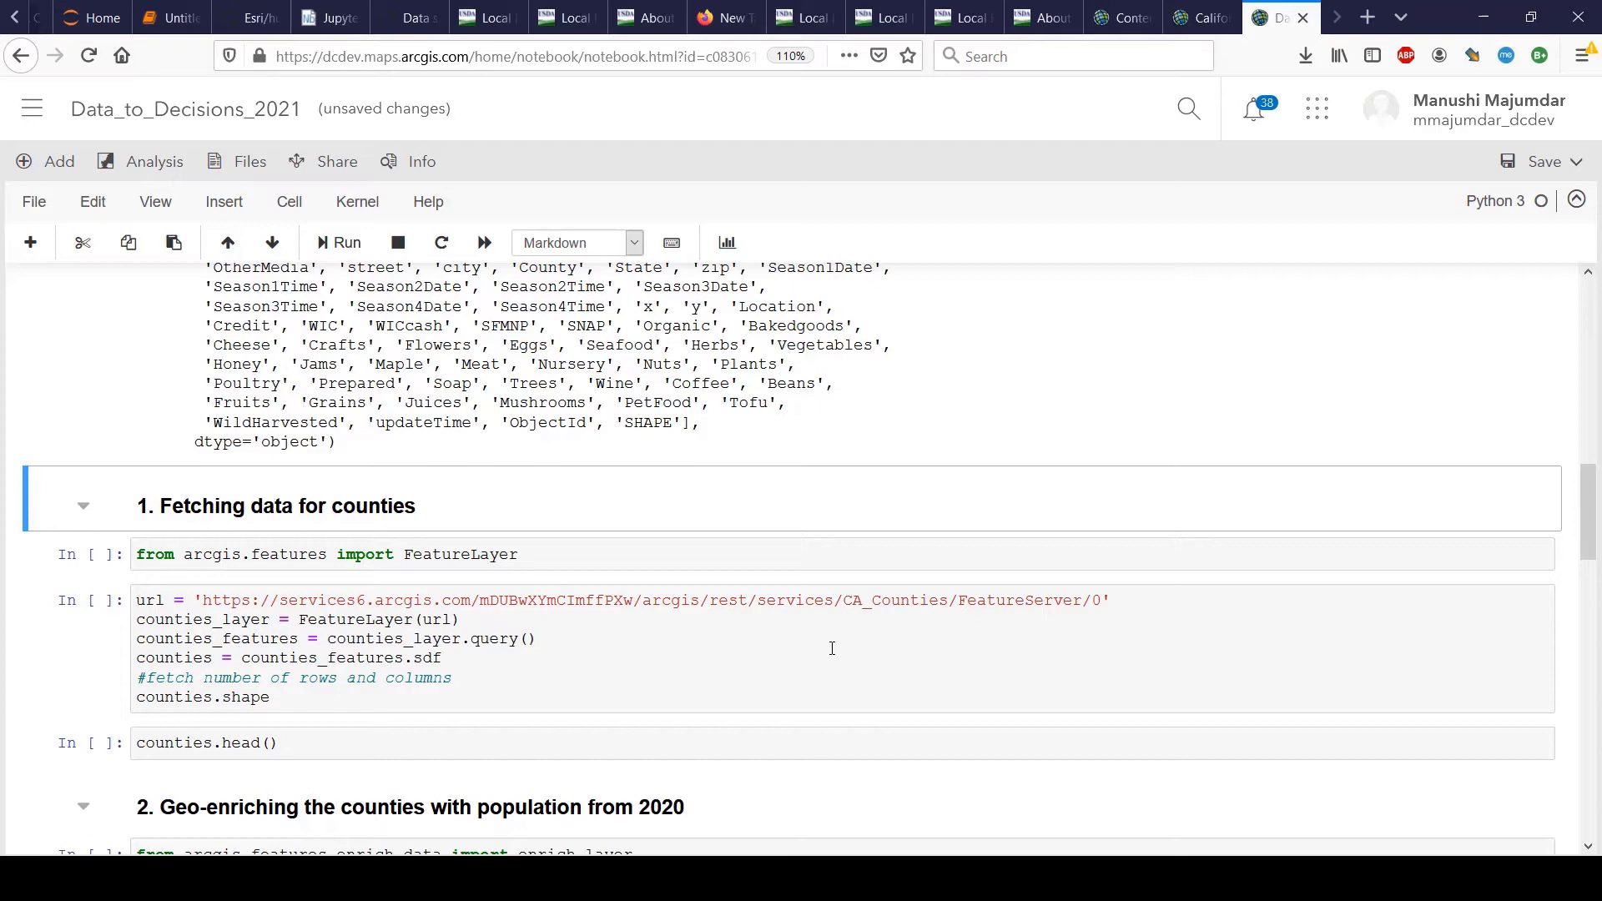
In a new tab on ArcGIS Hub, rerun the 'counties california' content search.
left_click(1366, 16)
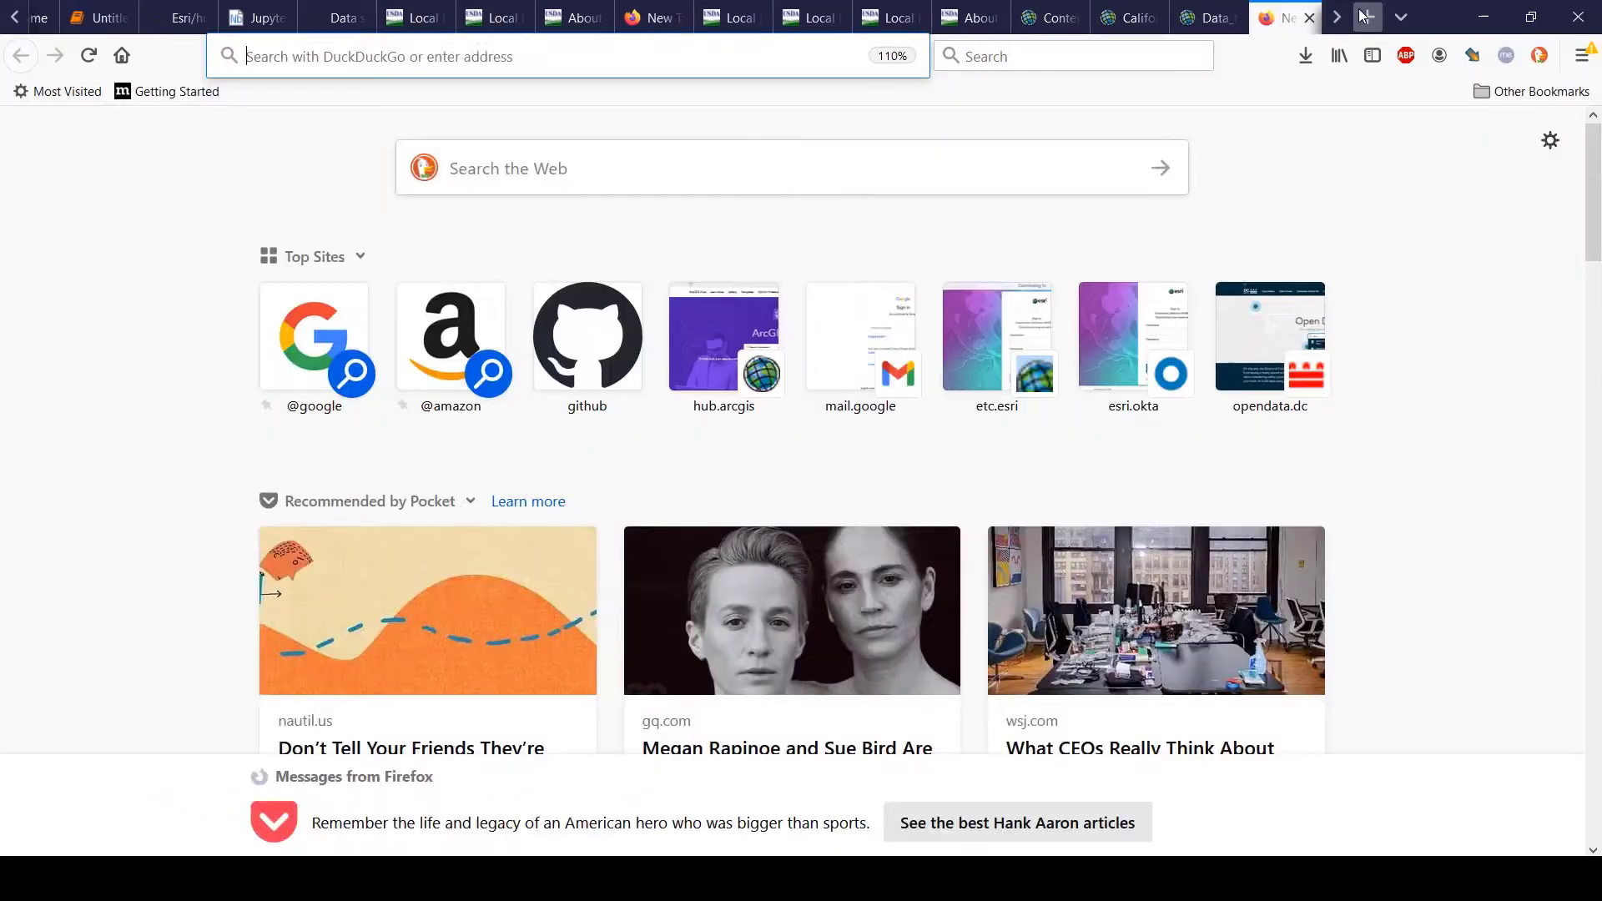
left_click(721, 365)
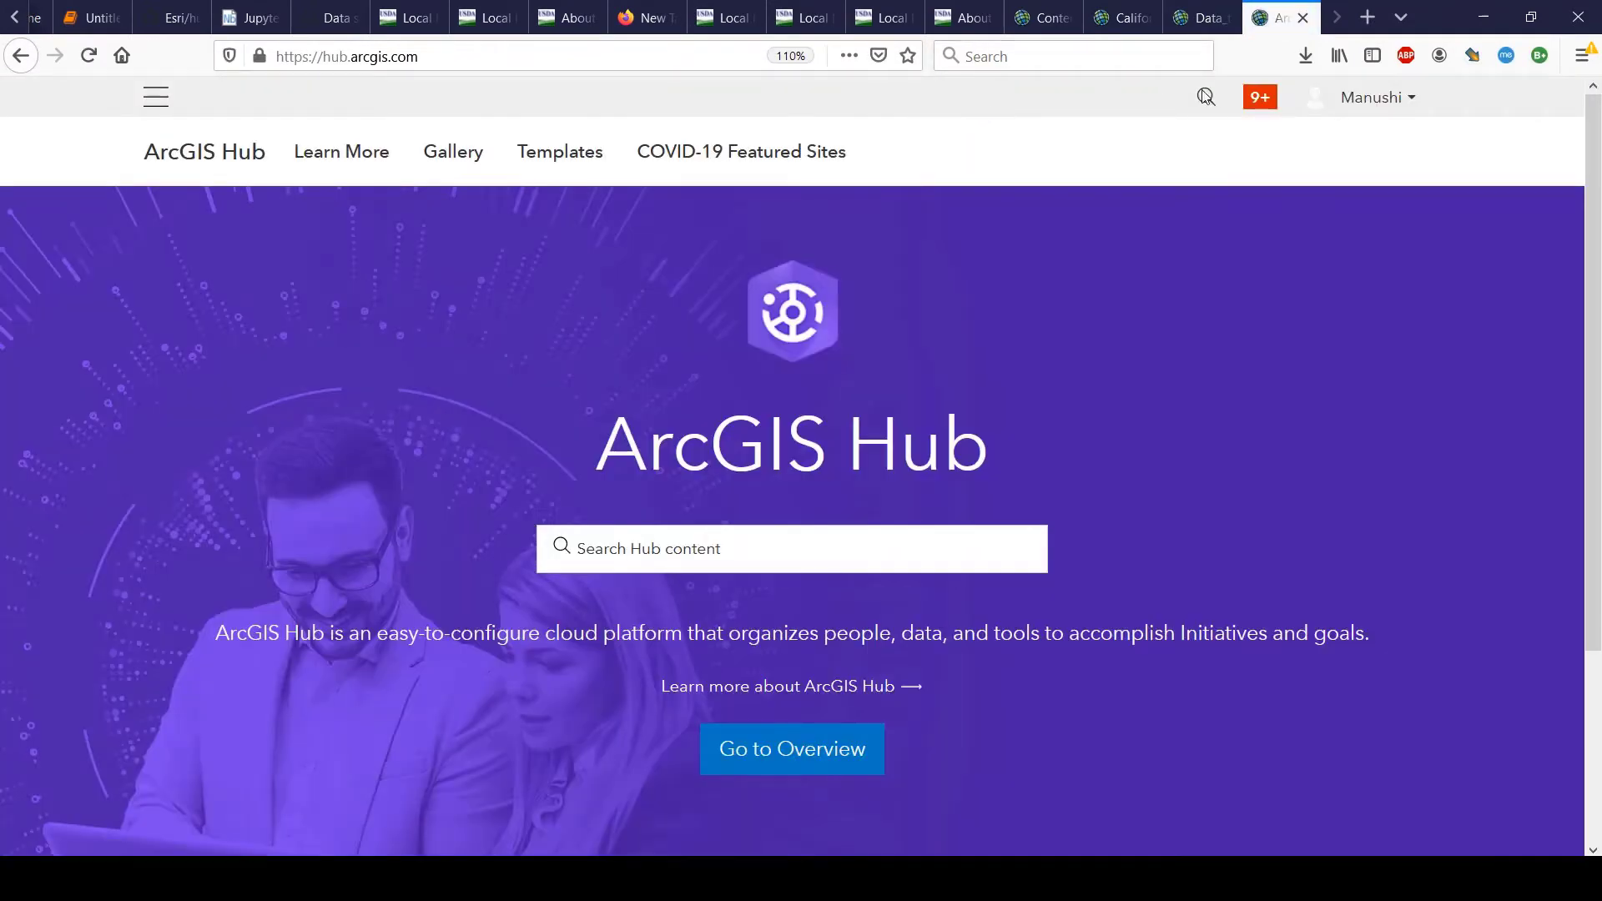
left_click(1207, 100)
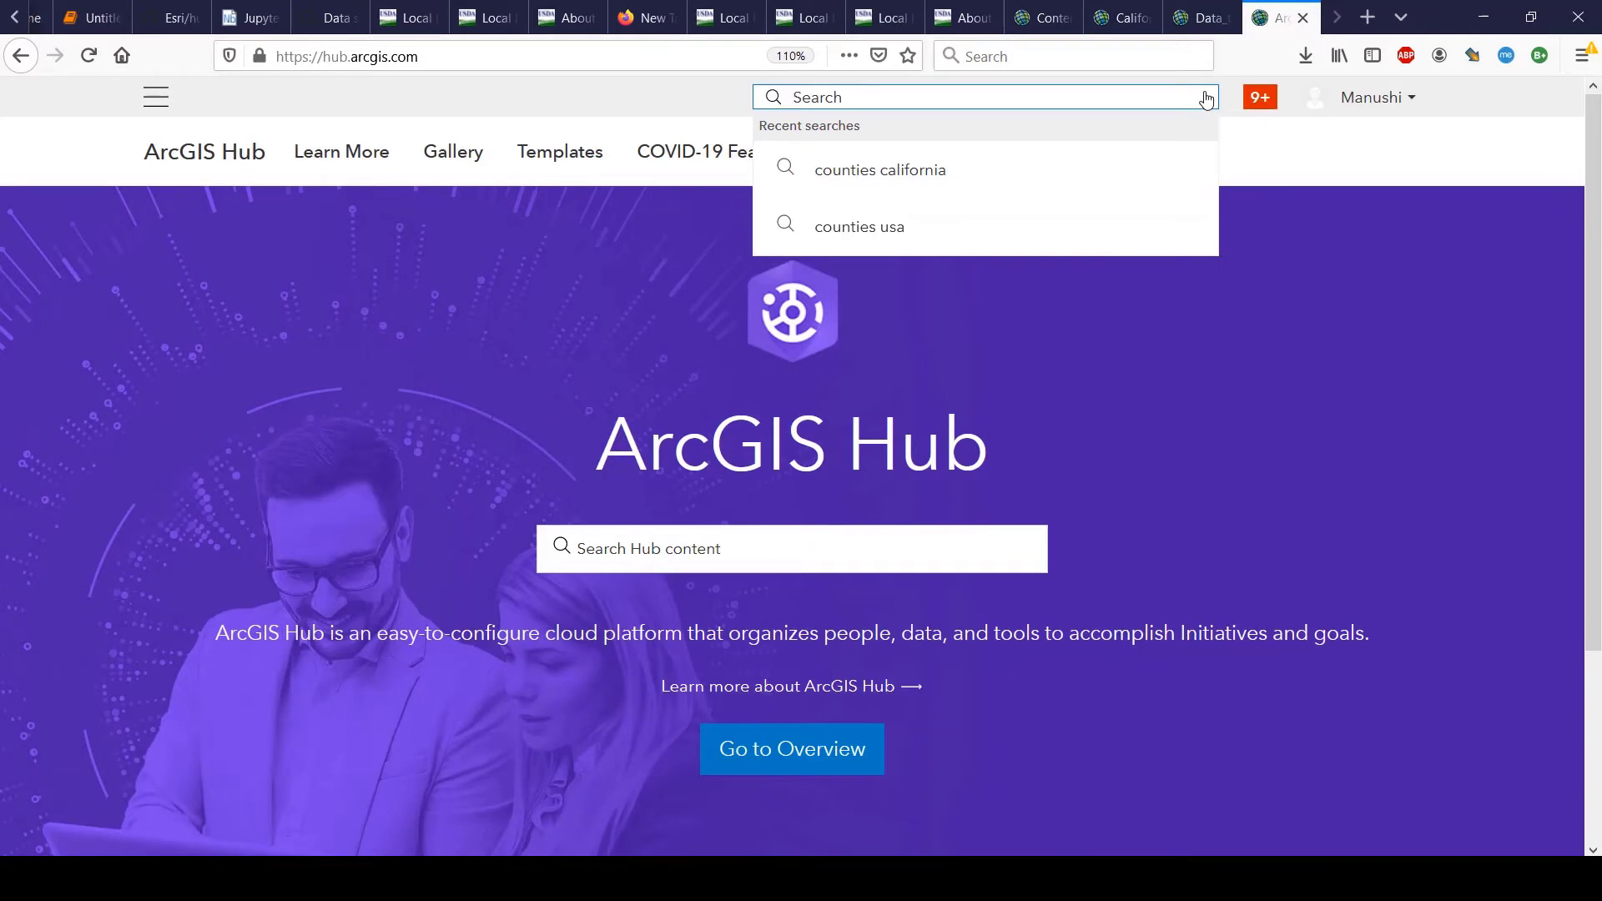
left_click(1026, 156)
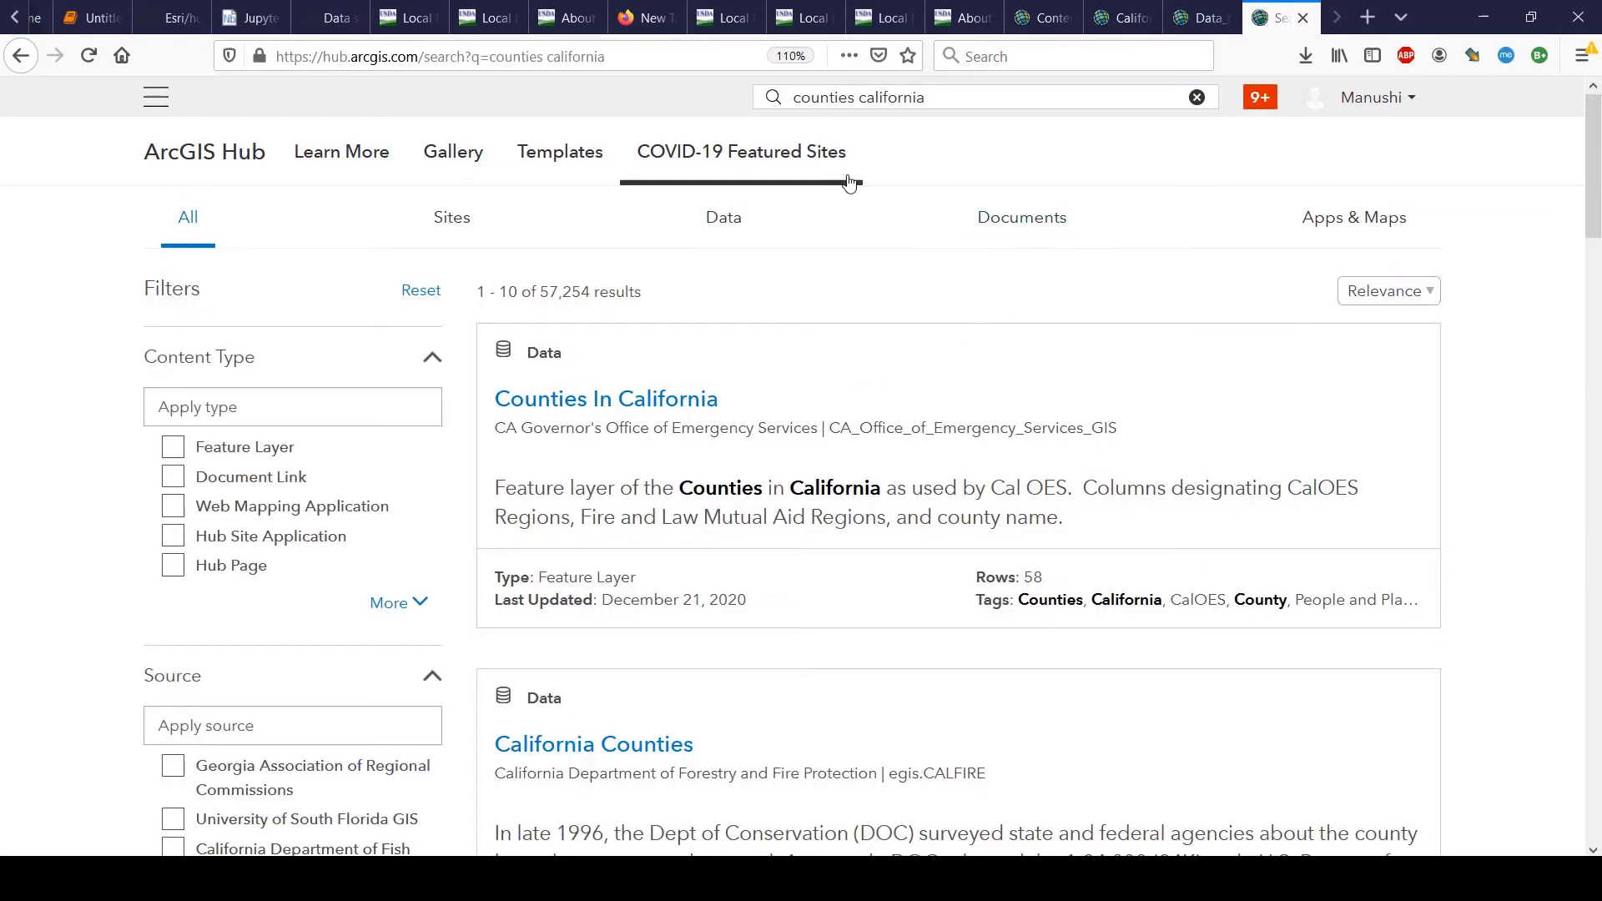
Open the CA Counties result in its own tab and switch to it.
scroll(750, 463, "down", 1)
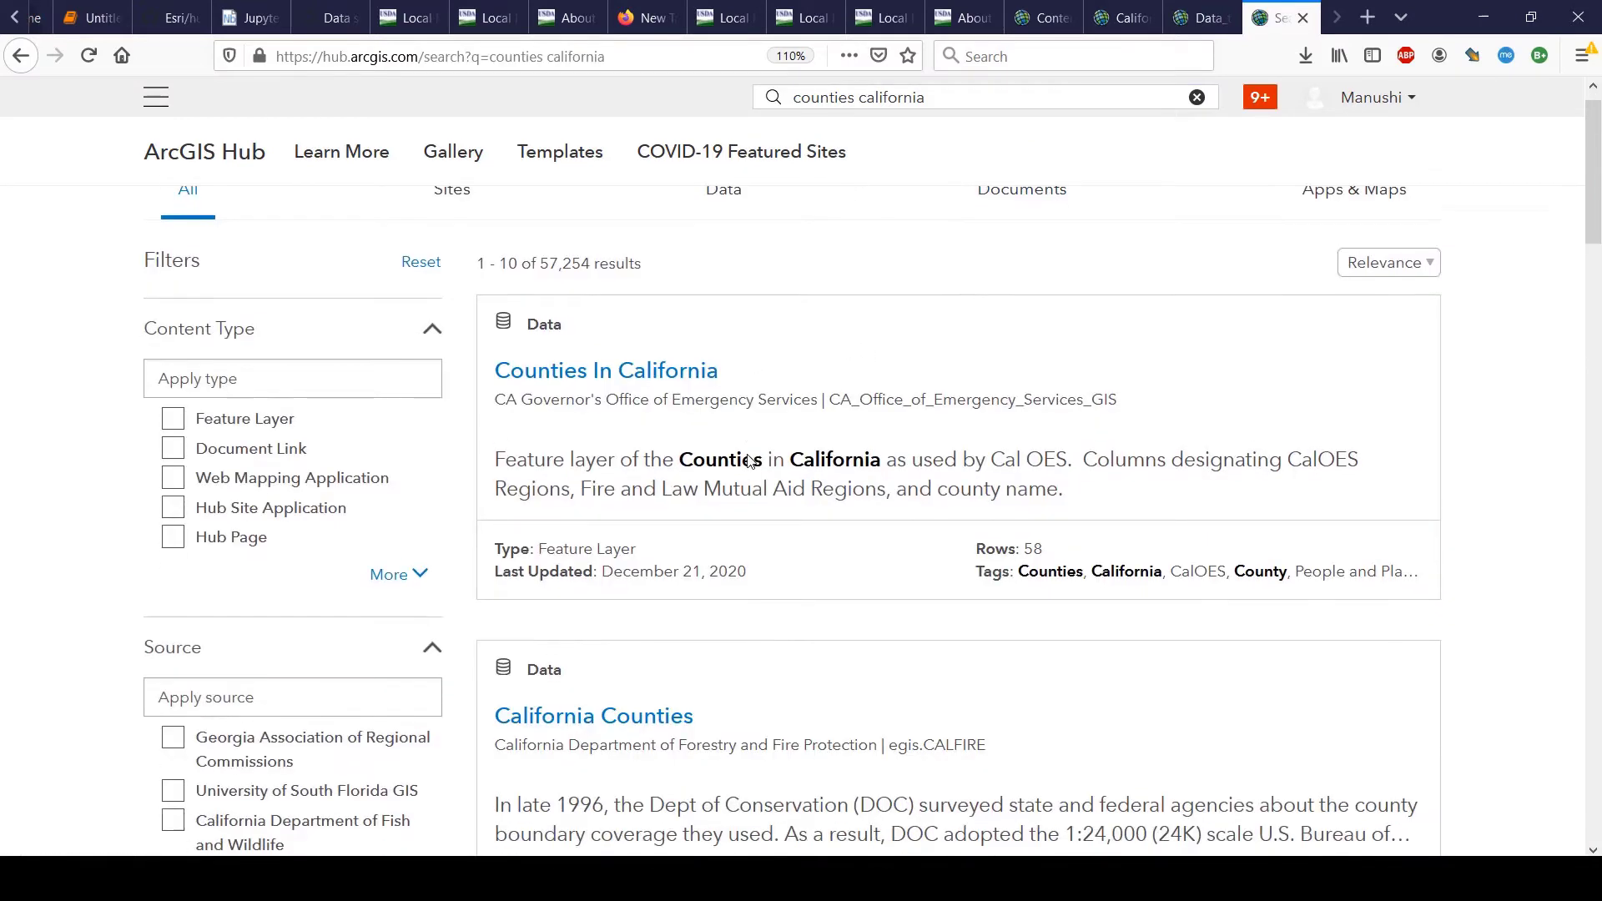
scroll(750, 461, "down", 3)
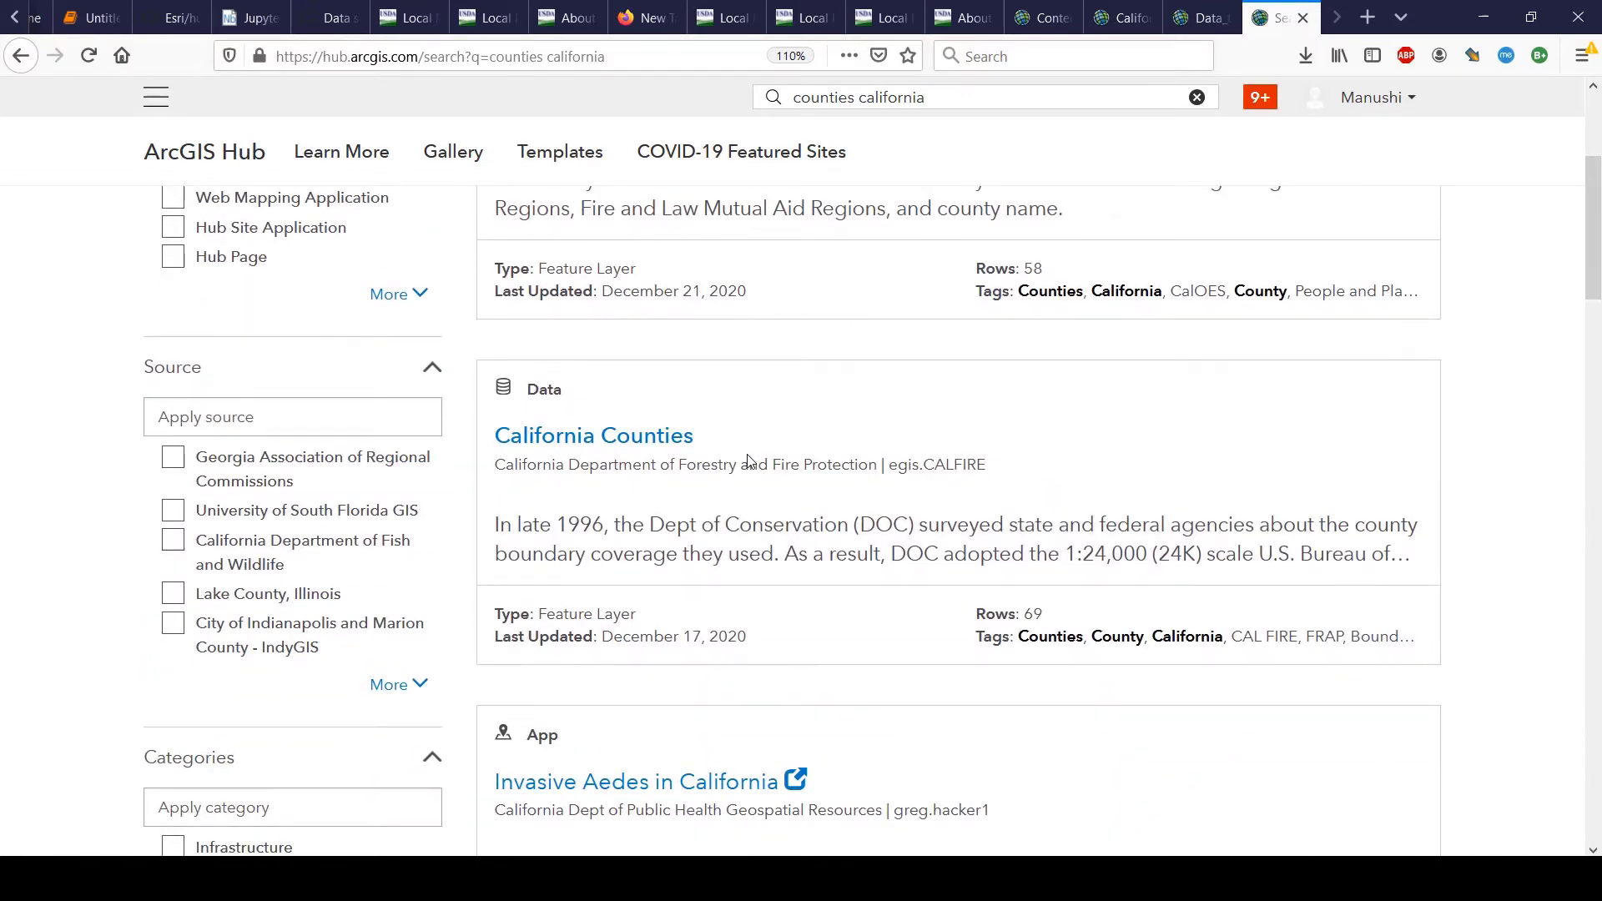
scroll(740, 425, "up", 4)
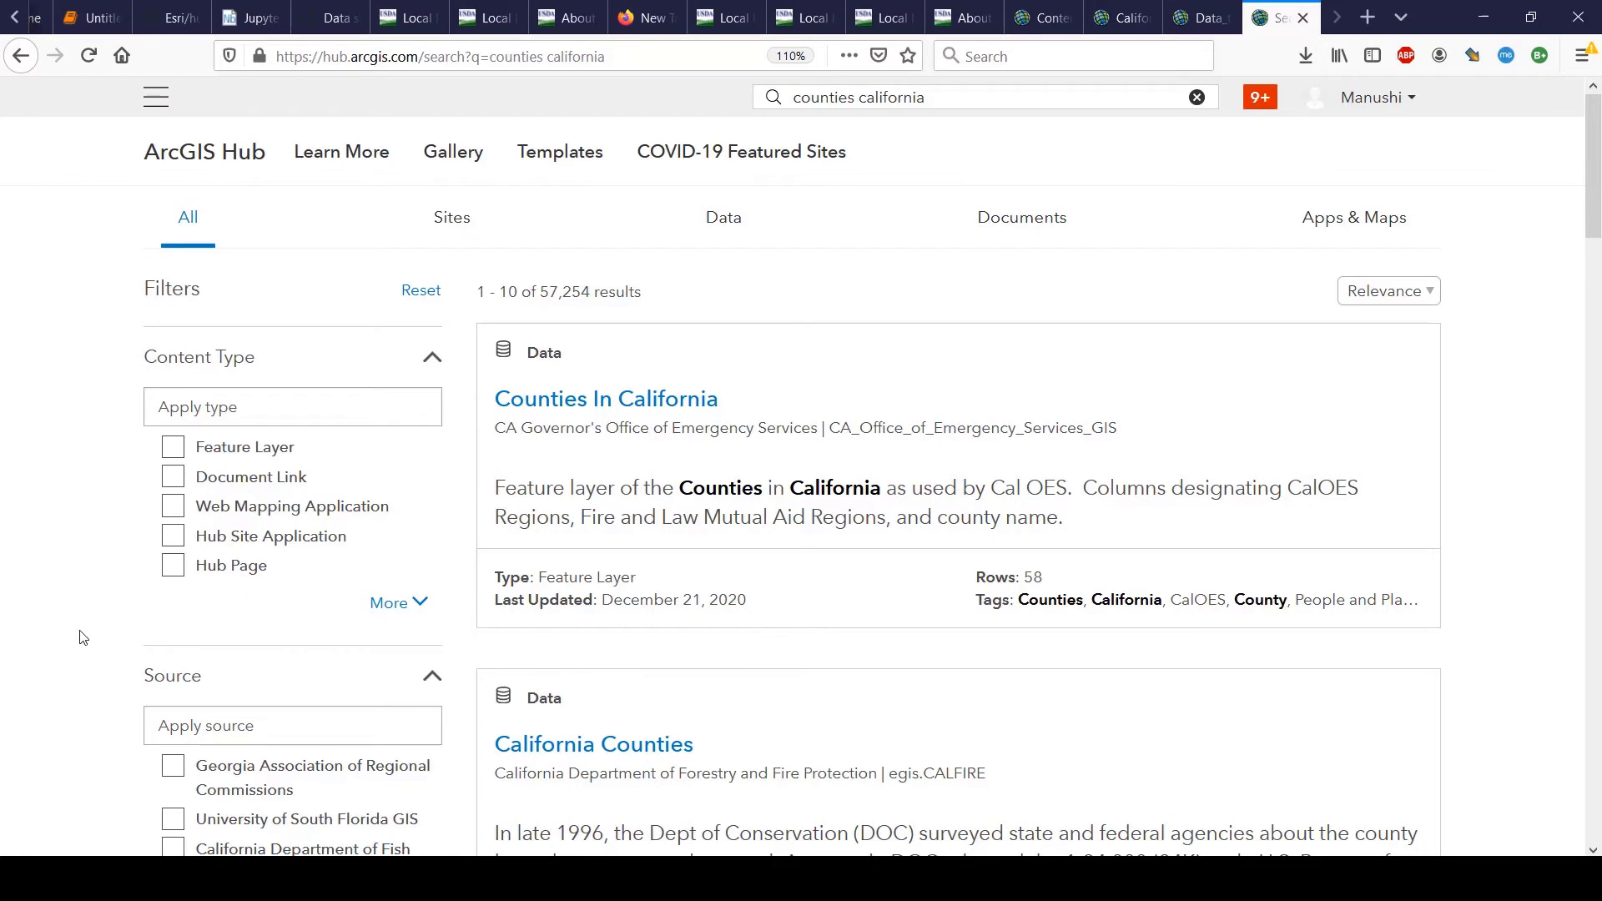
scroll(82, 638, "down", 4)
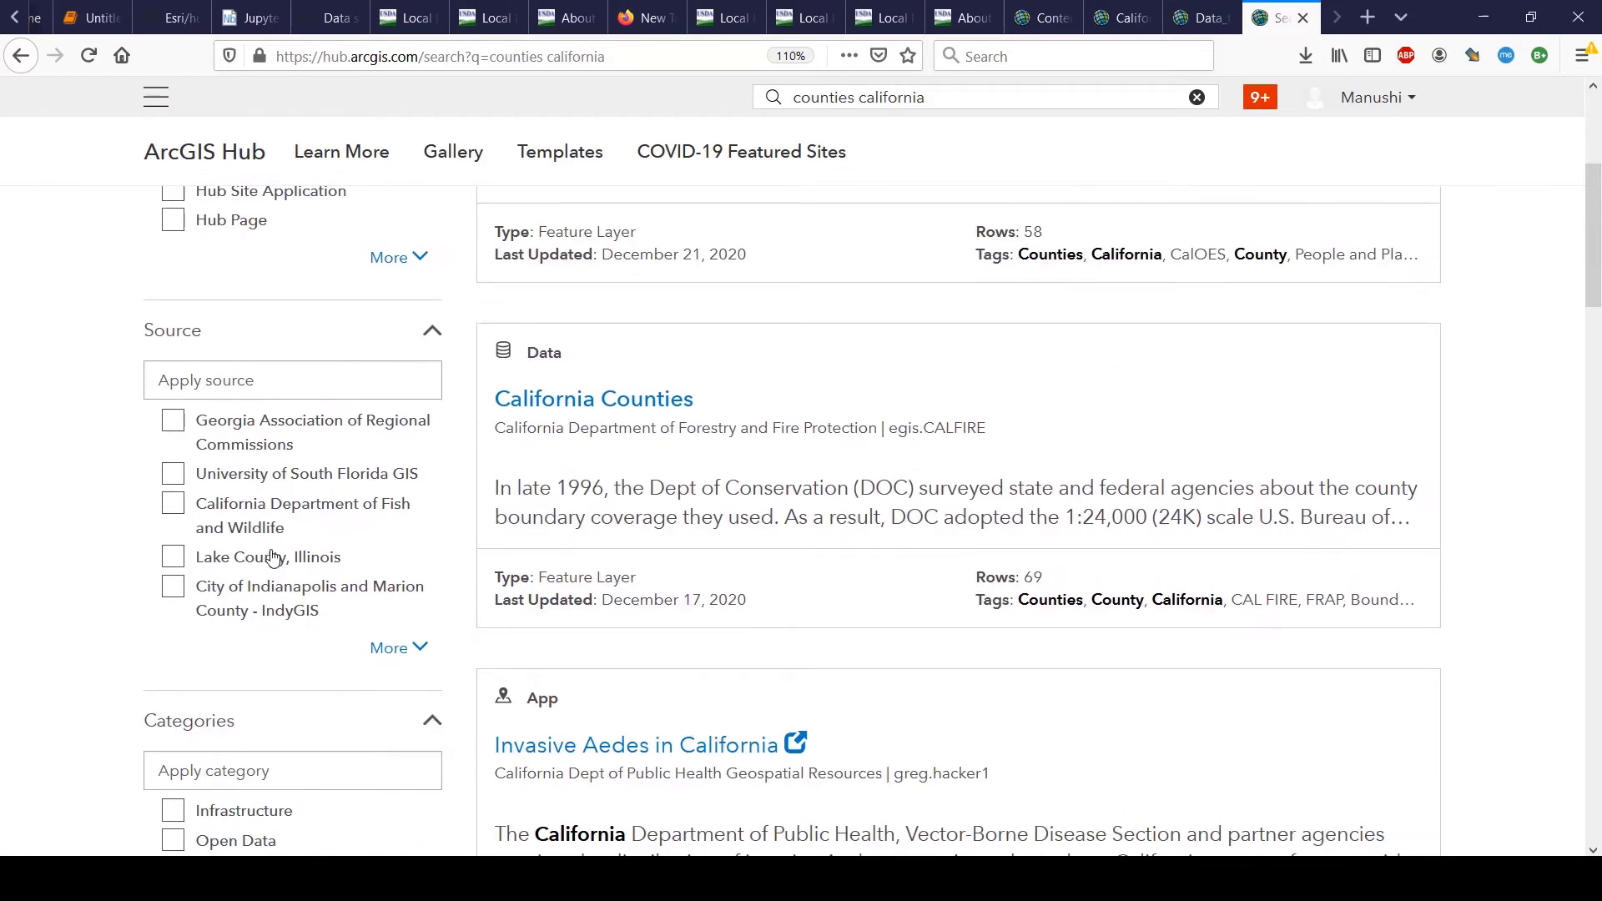
scroll(272, 558, "down", 6)
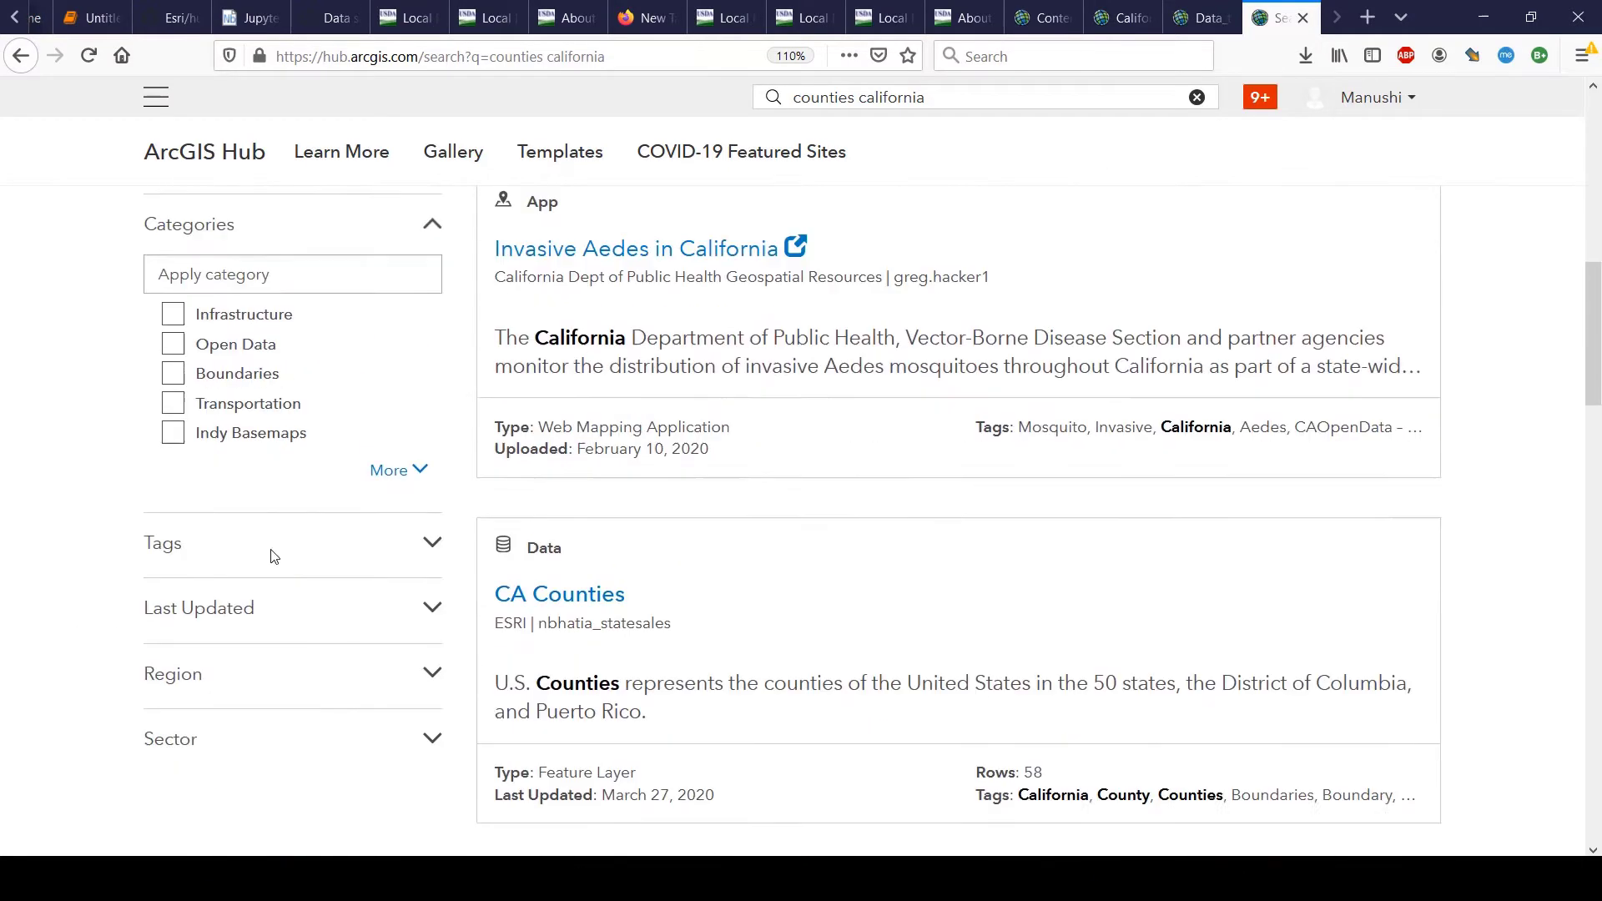
middle_click(559, 530)
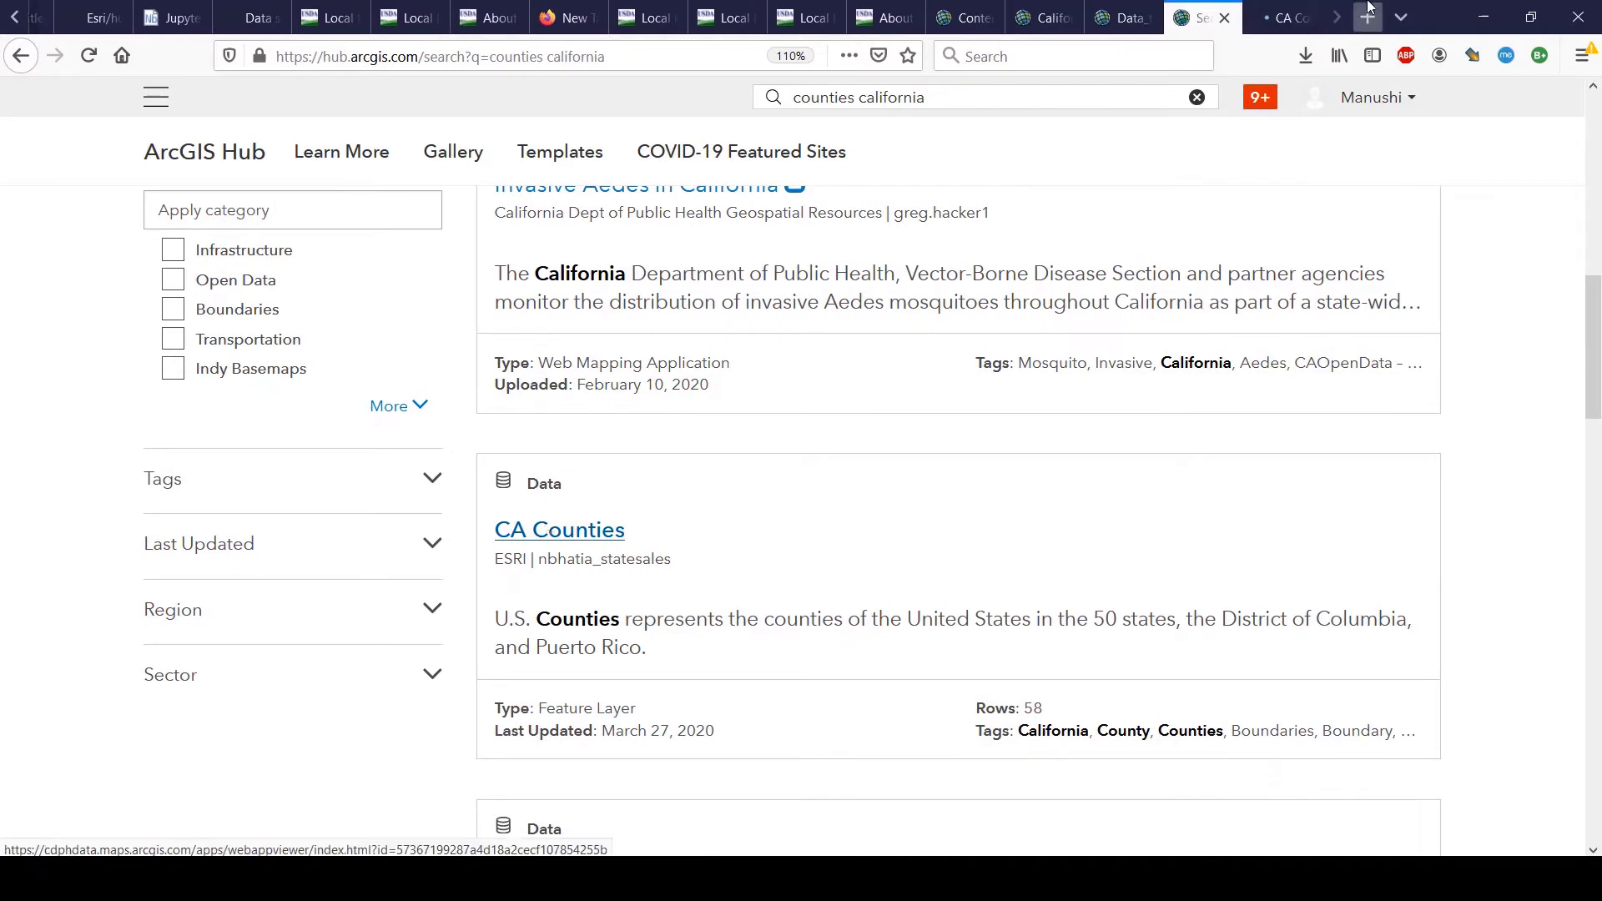
left_click(1276, 17)
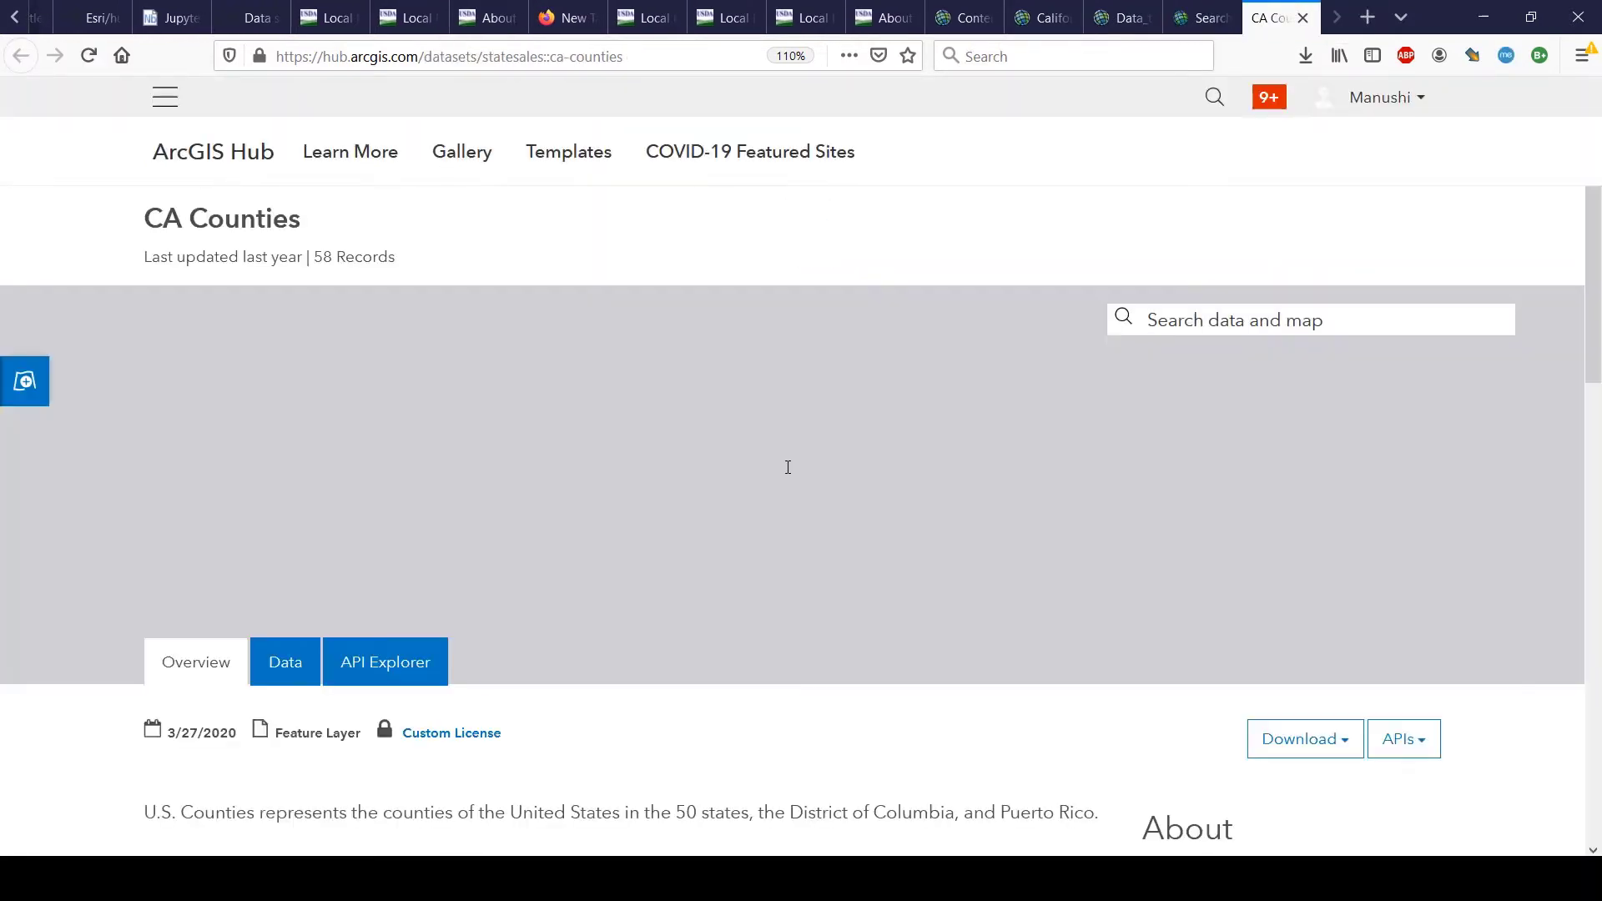
Review the CA Counties attribute tiles and show the Data table of 58 counties with population figures.
scroll(788, 468, "down", 3)
scroll(789, 474, "down", 3)
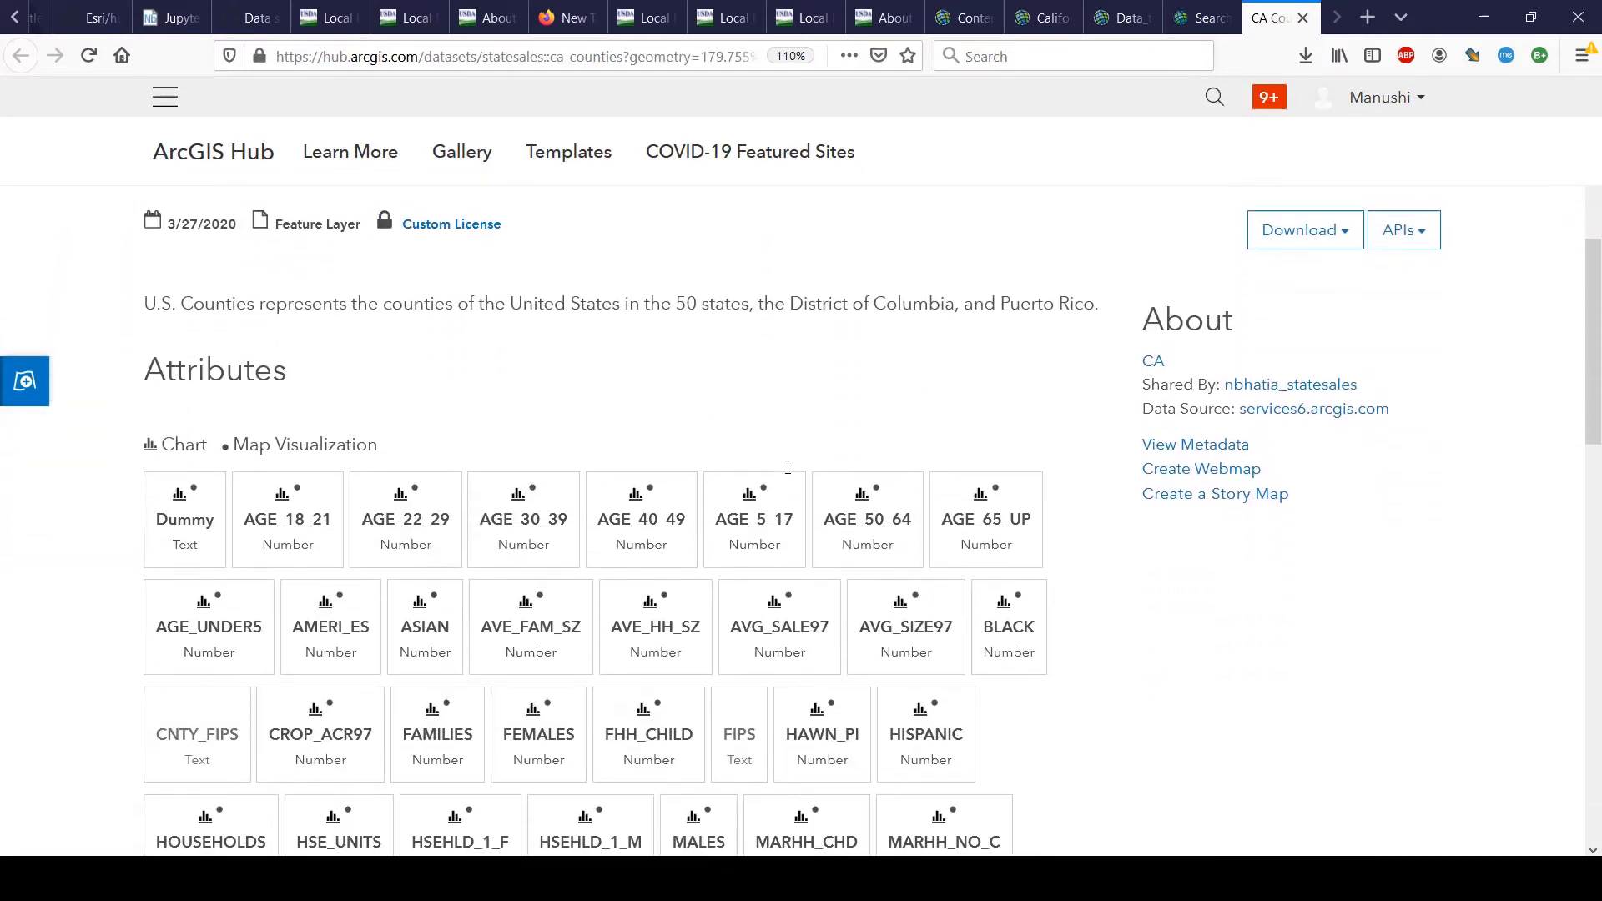
scroll(554, 705, "down", 2)
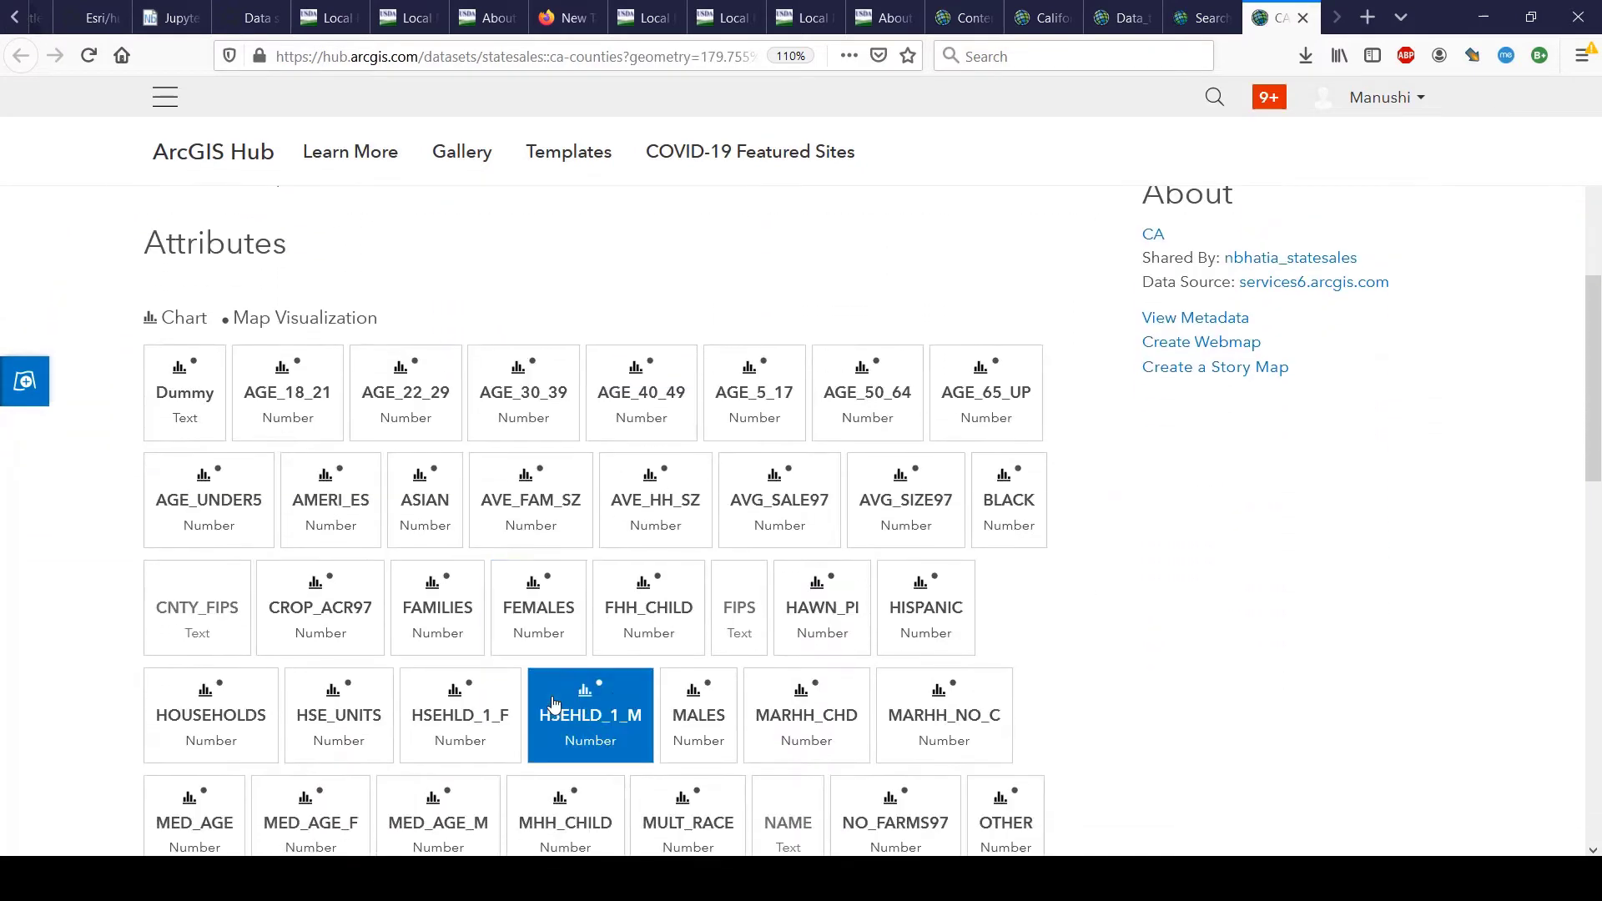
scroll(553, 705, "down", 3)
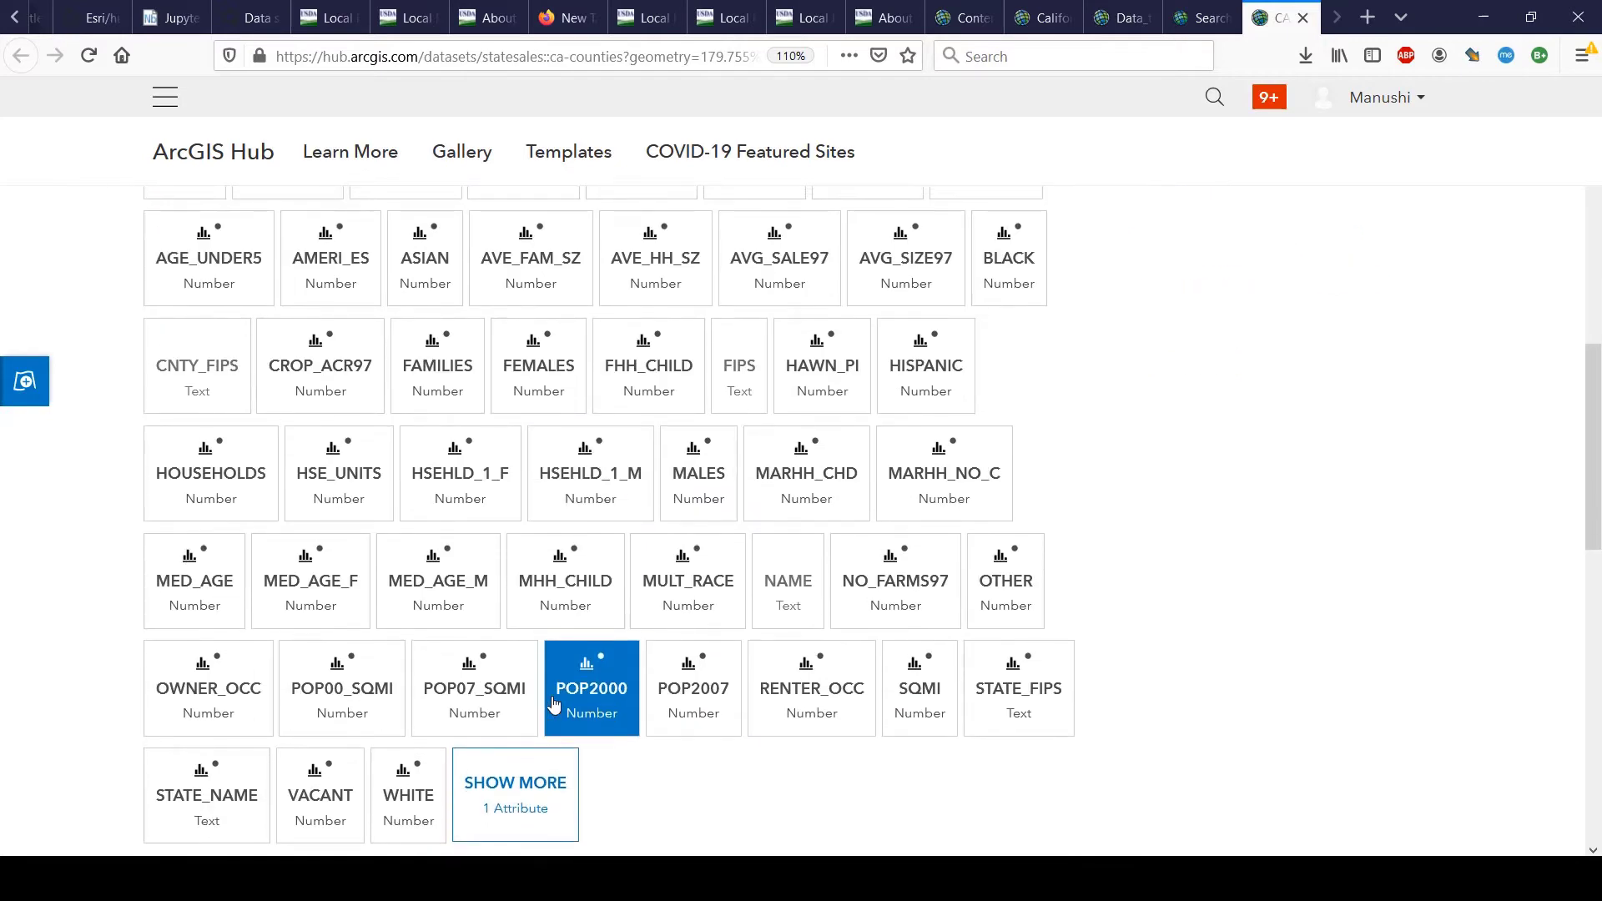
scroll(553, 706, "up", 8)
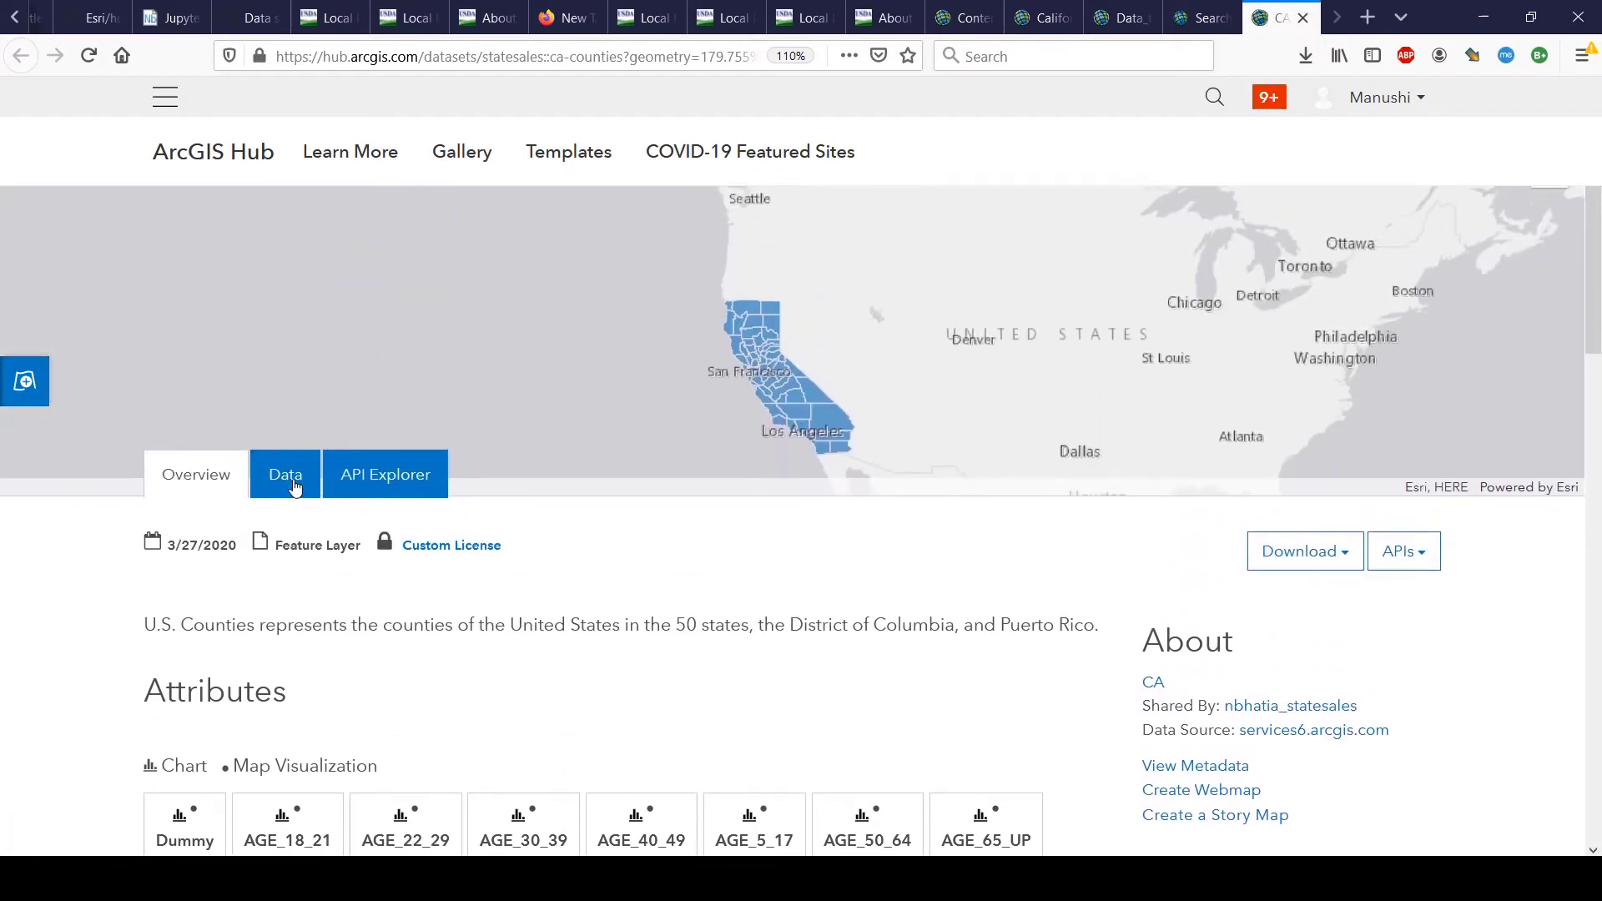
left_click(292, 482)
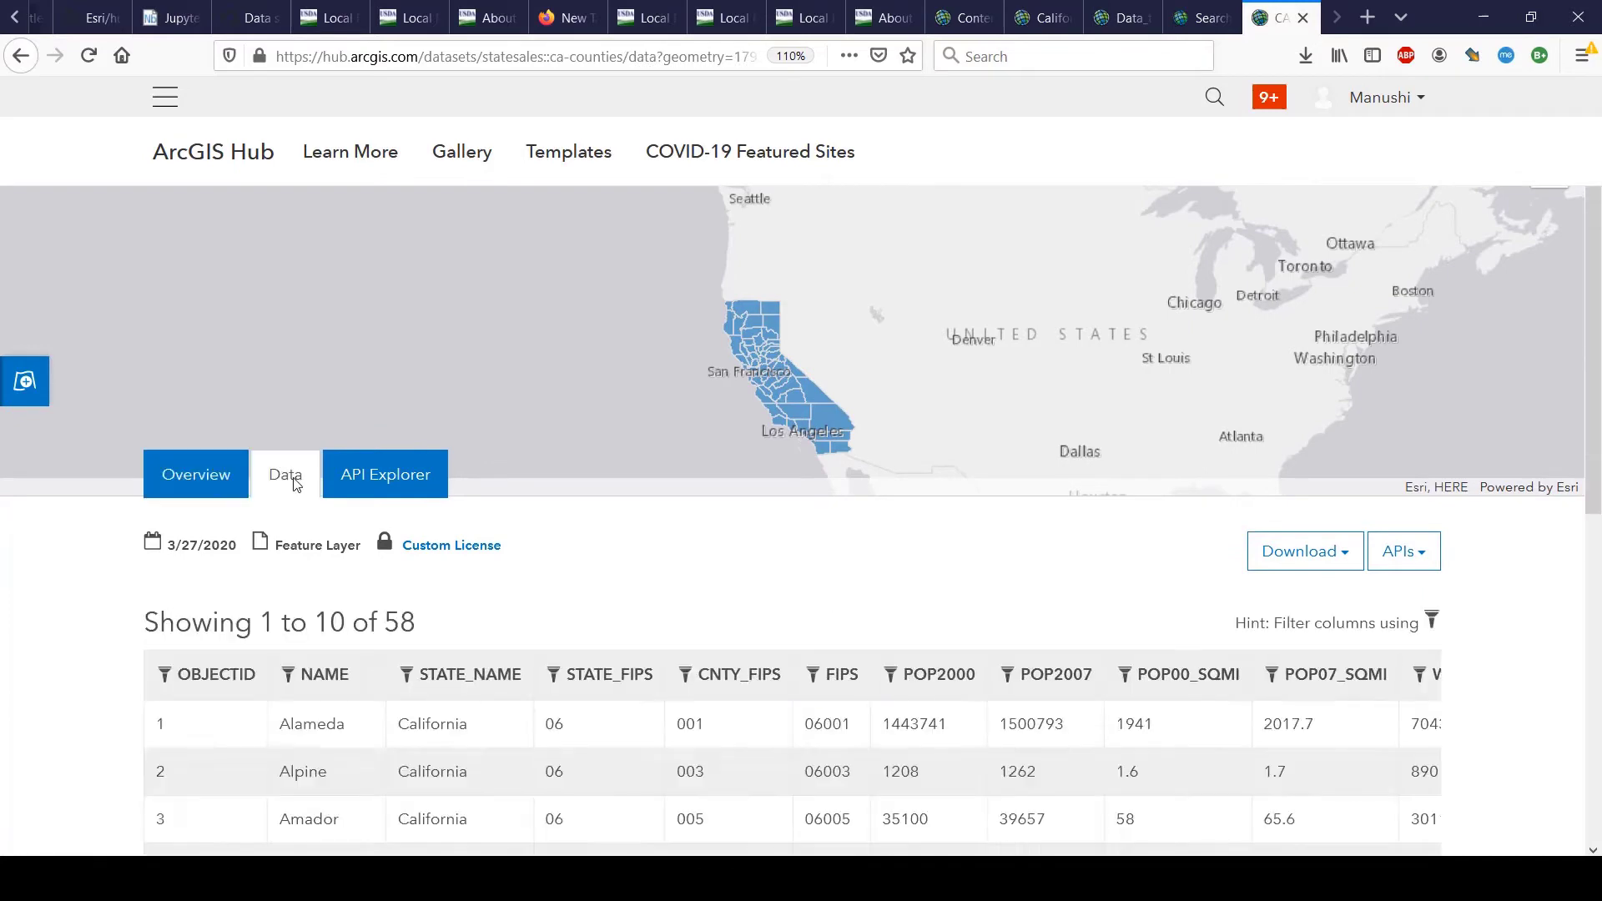
scroll(693, 678, "down", 5)
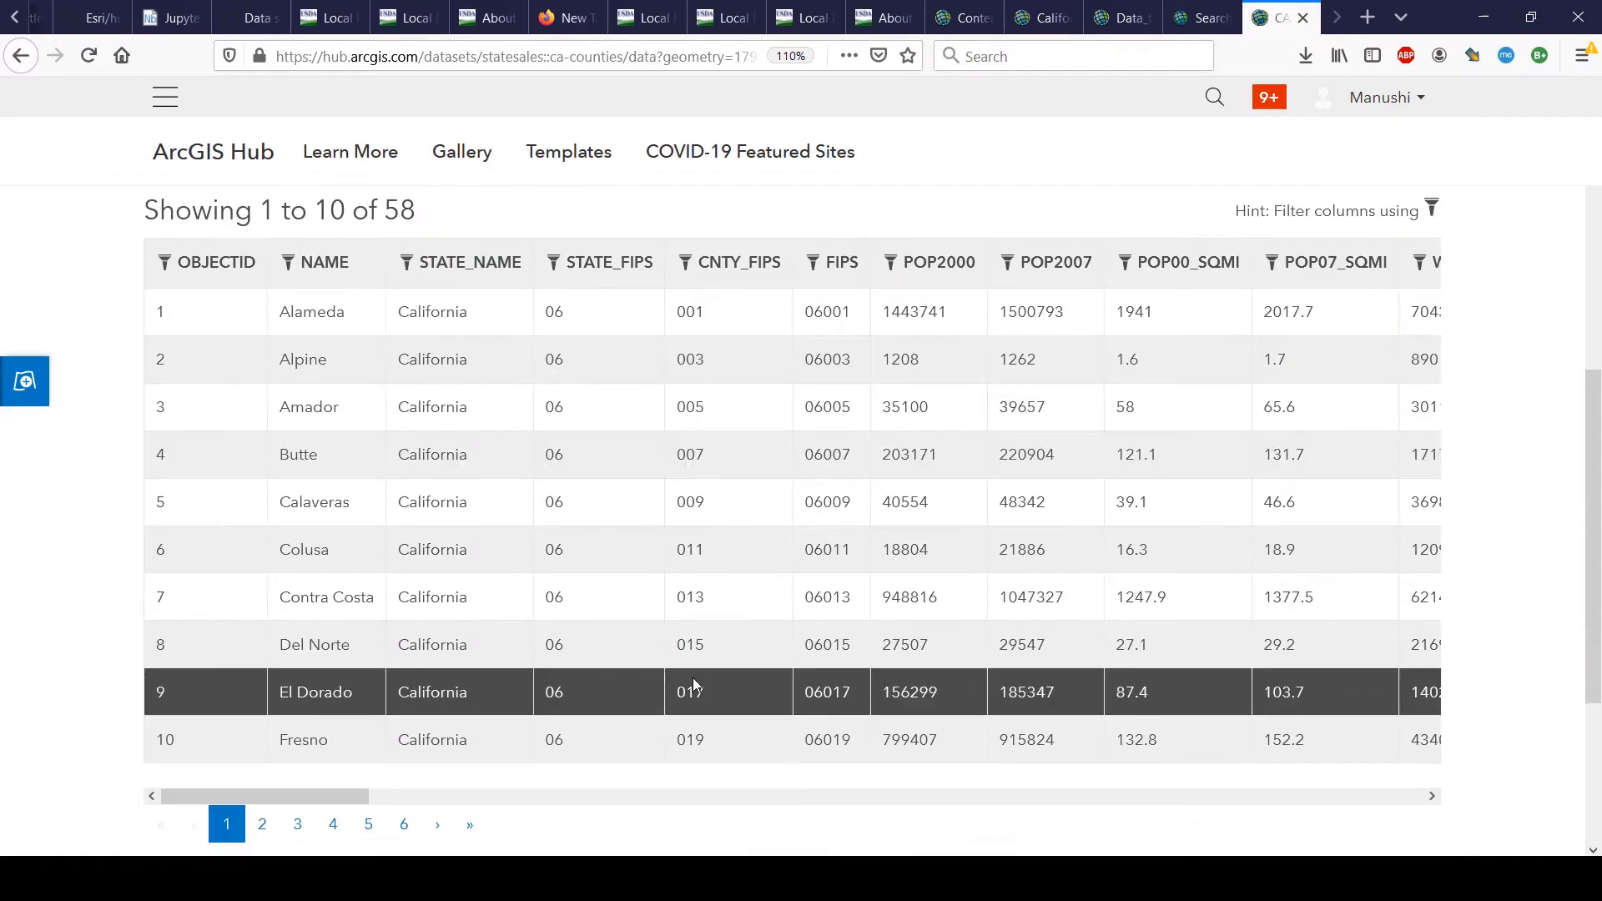
scroll(1025, 451, "right", 5)
scroll(1025, 450, "left", 5)
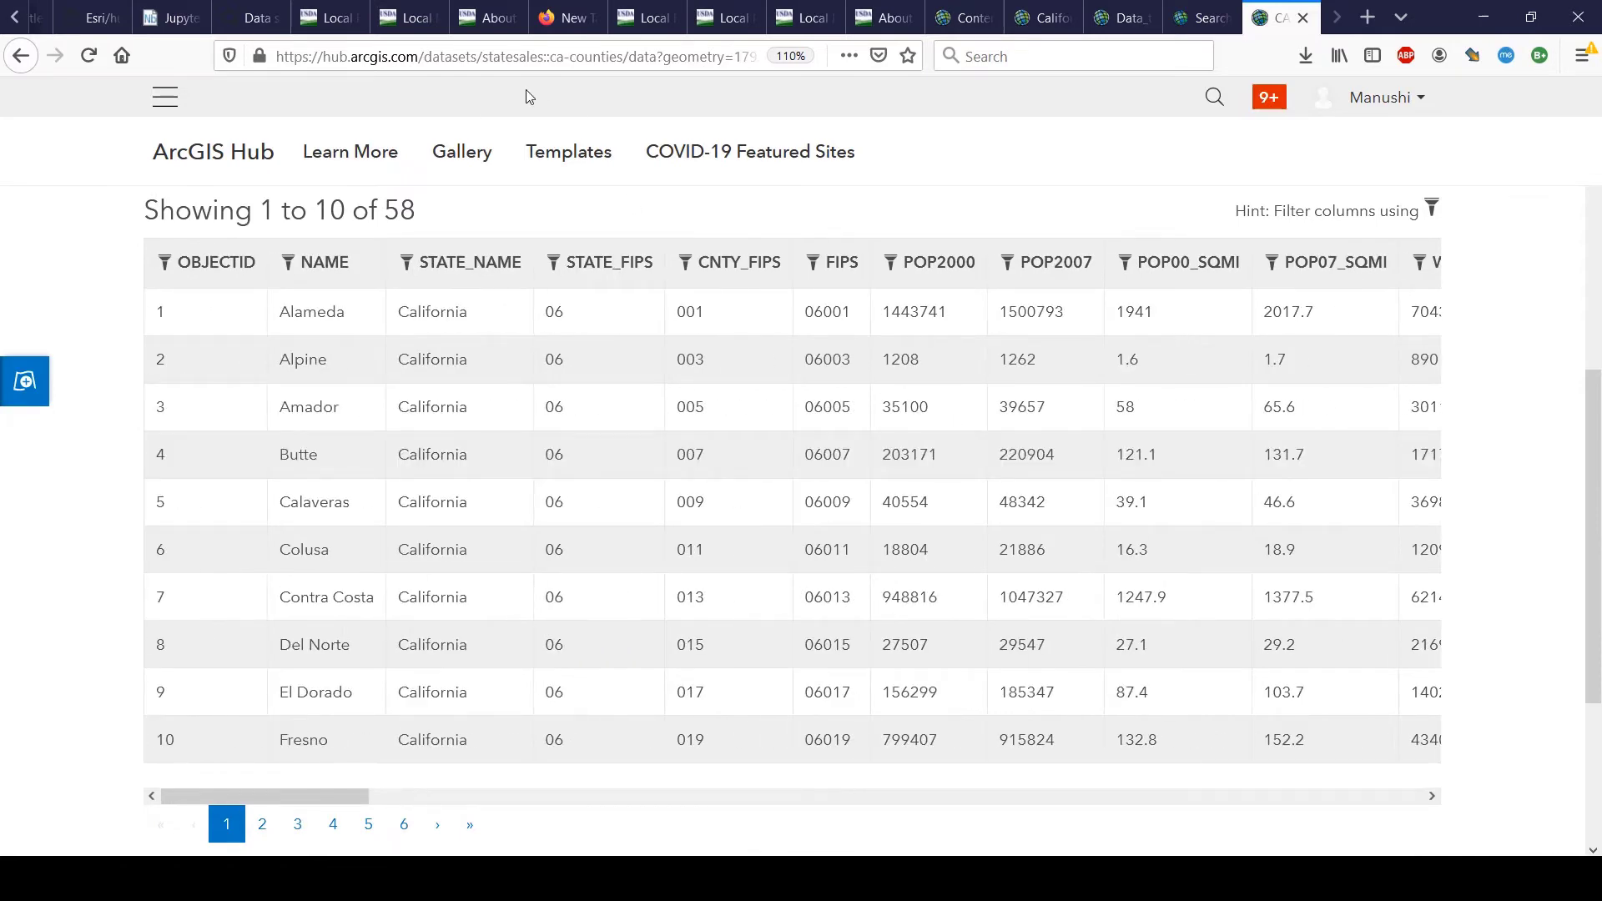
scroll(529, 222, "up", 5)
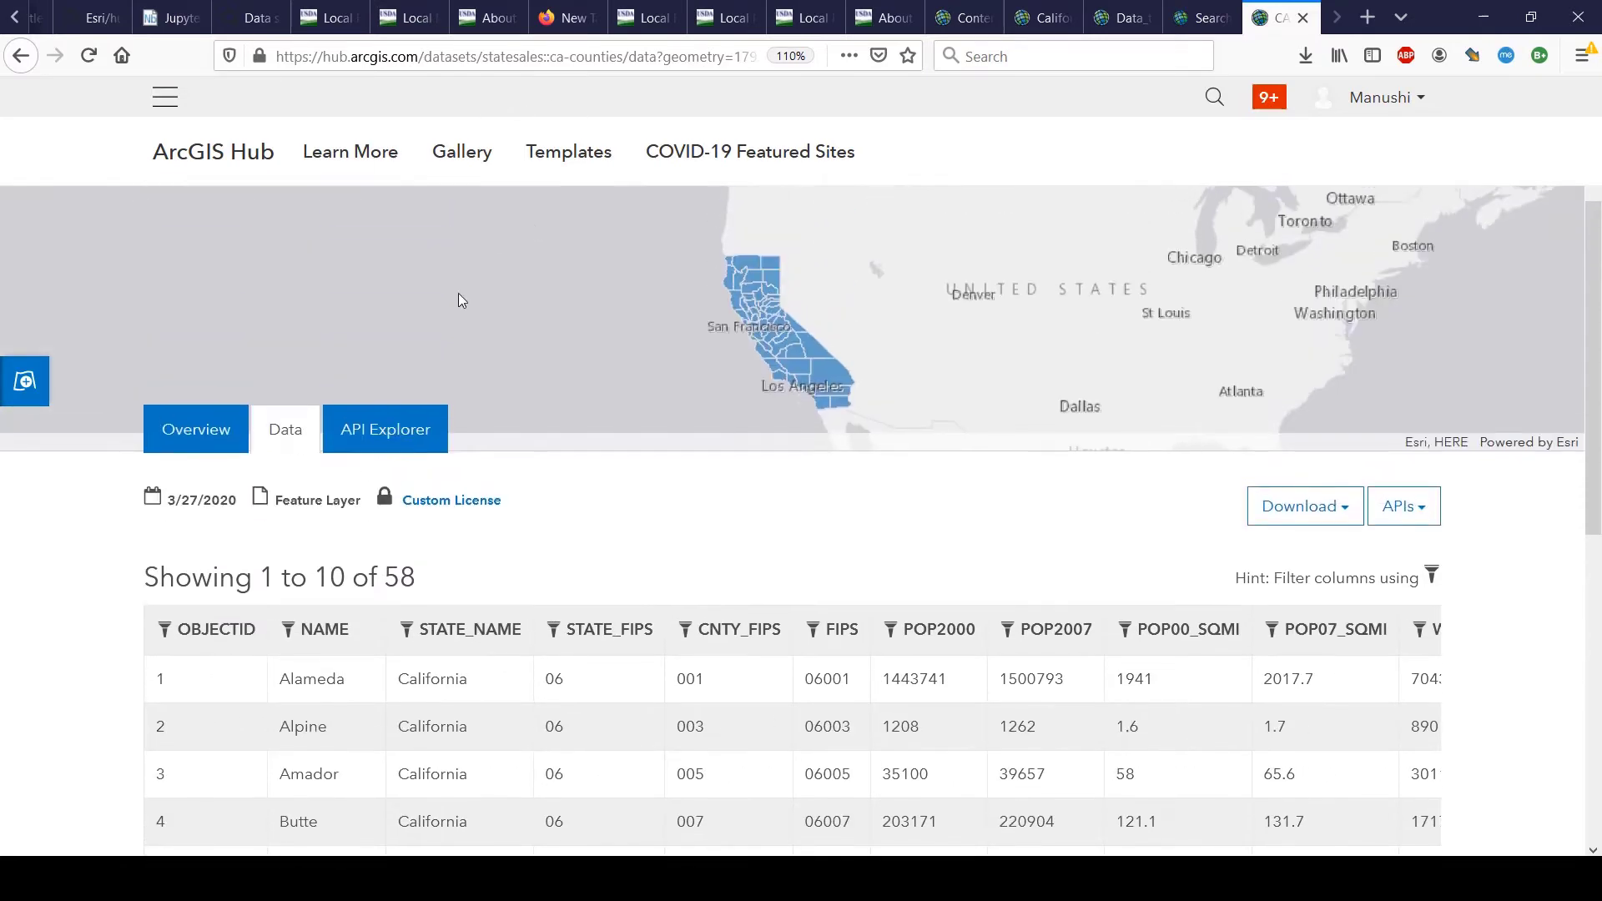
left_click(401, 438)
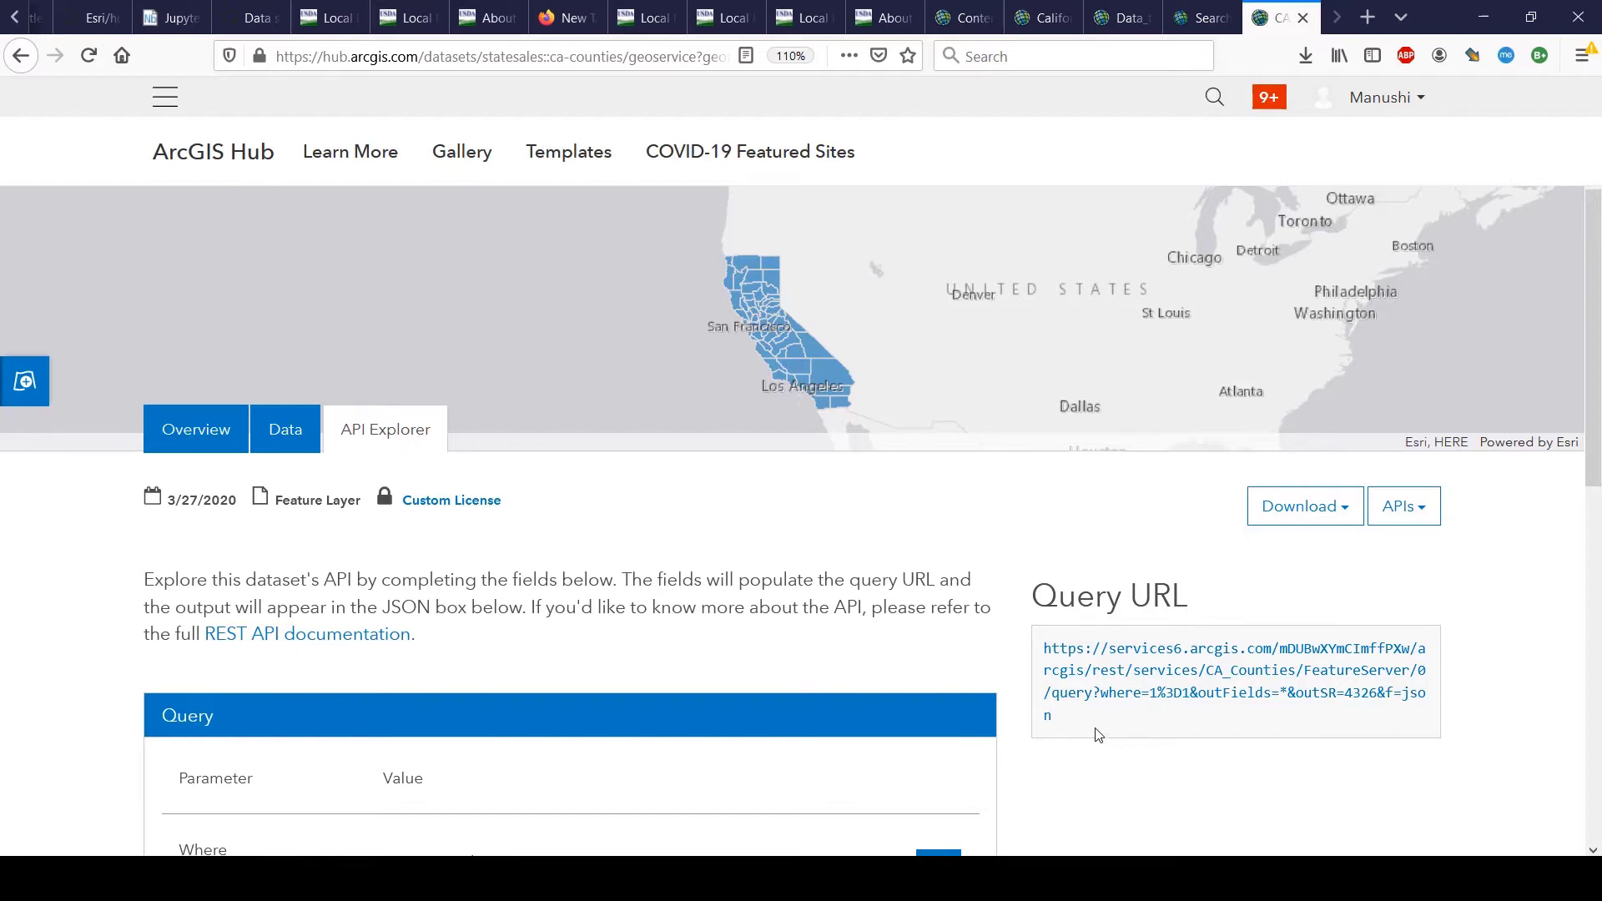
Copy the CA Counties Query URL up to FeatureServer/0 and return to the Data_to_Decisions notebook.
left_click_drag(1038, 651, 1437, 677)
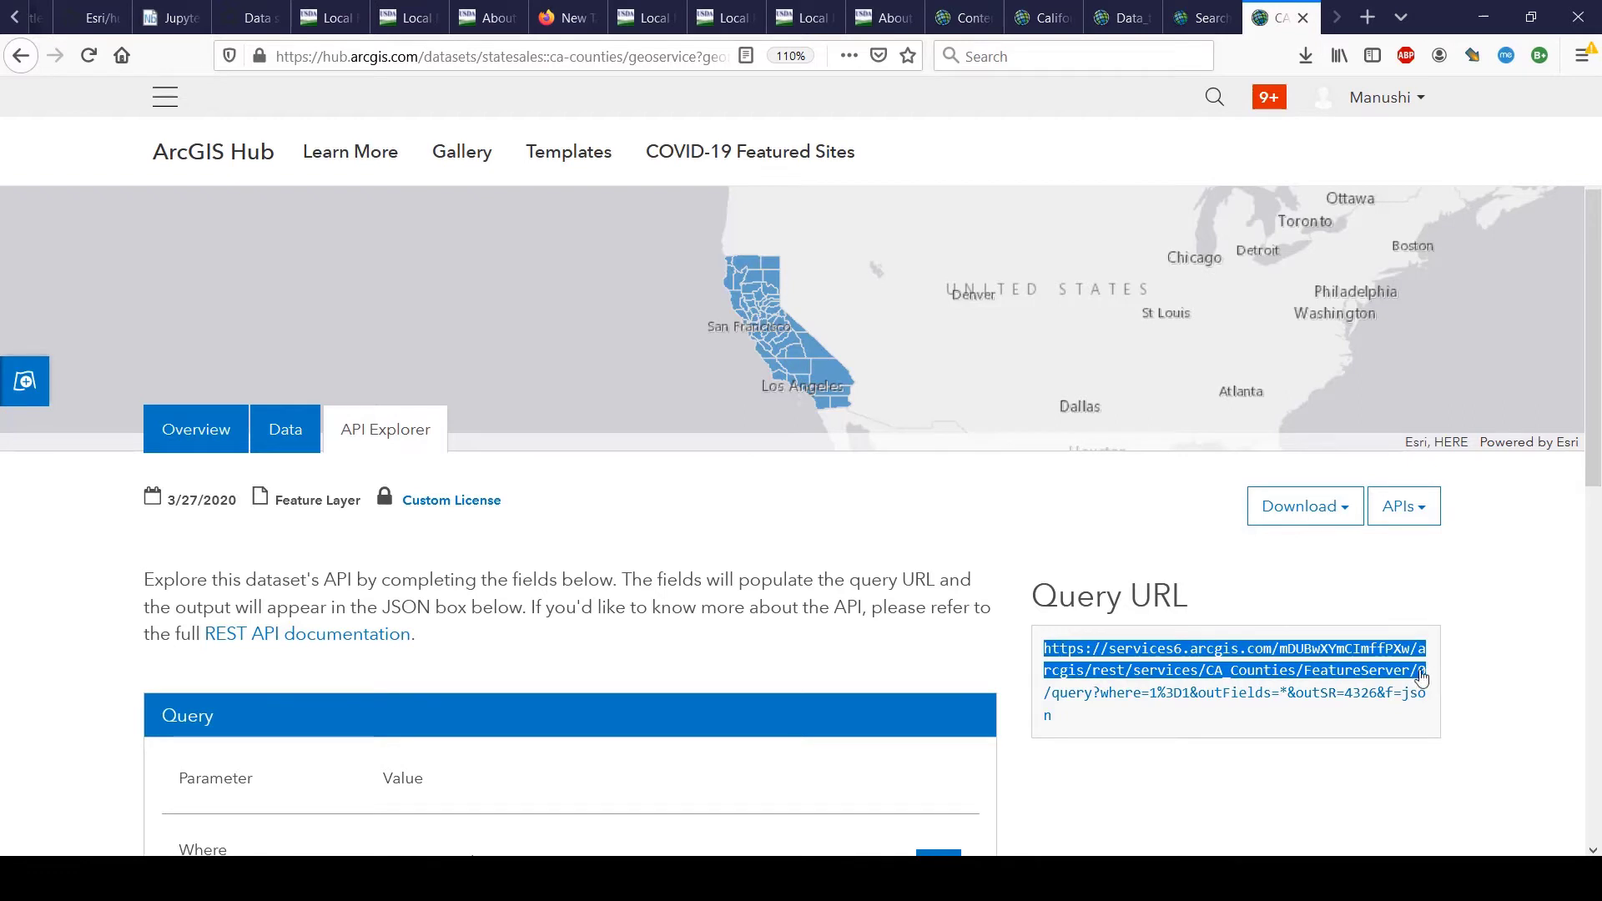
left_click_drag(1497, 657, 1412, 663)
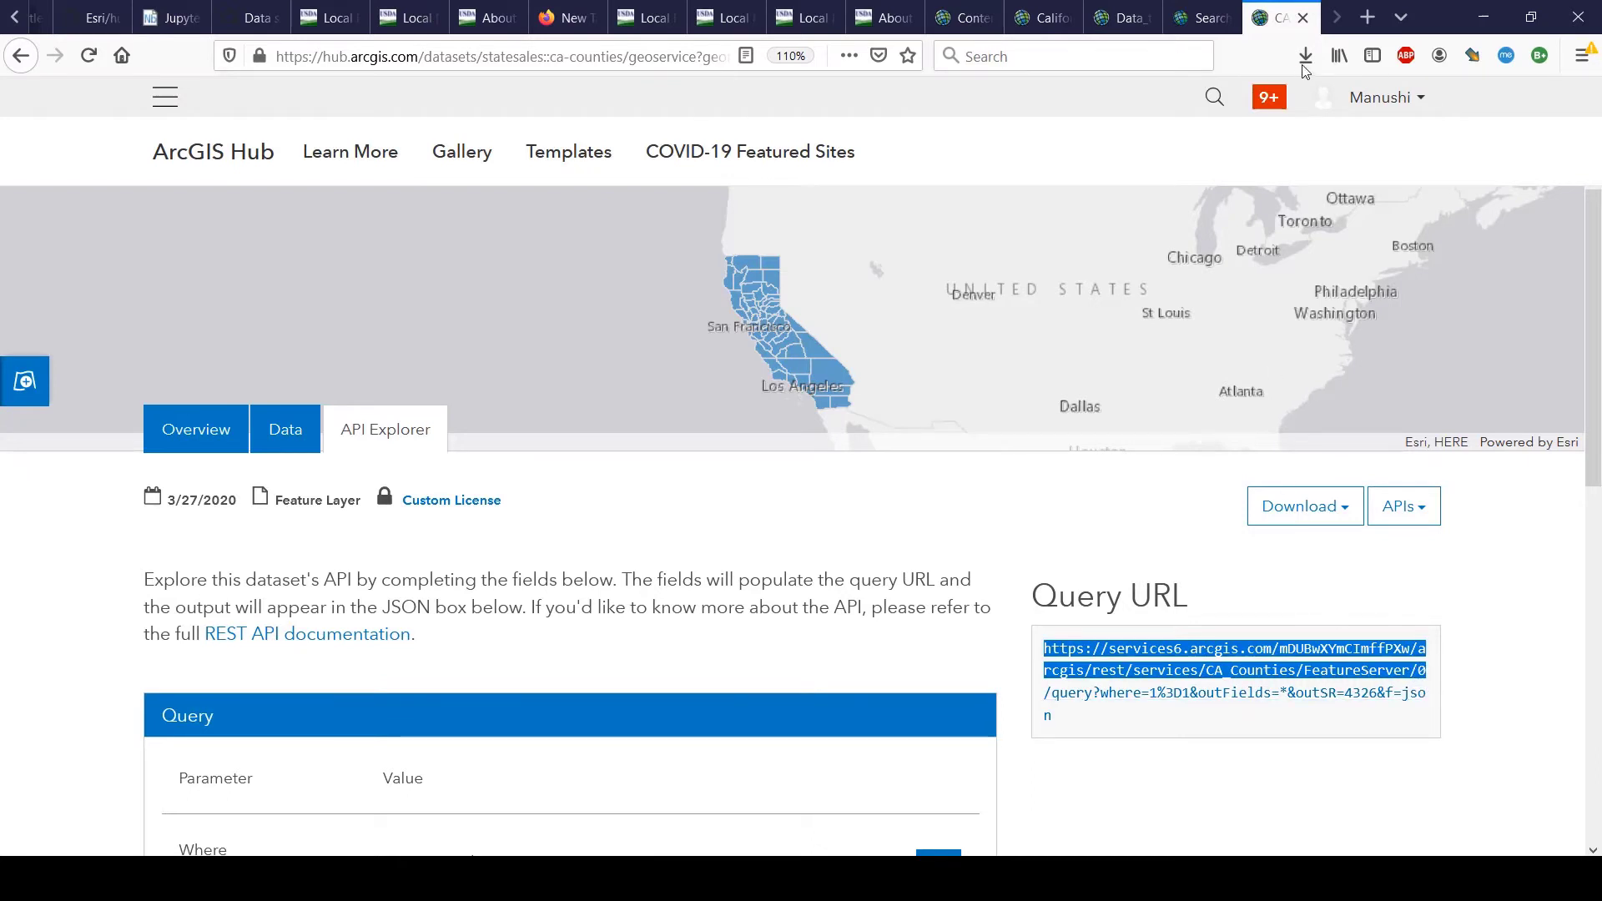
left_click(1128, 14)
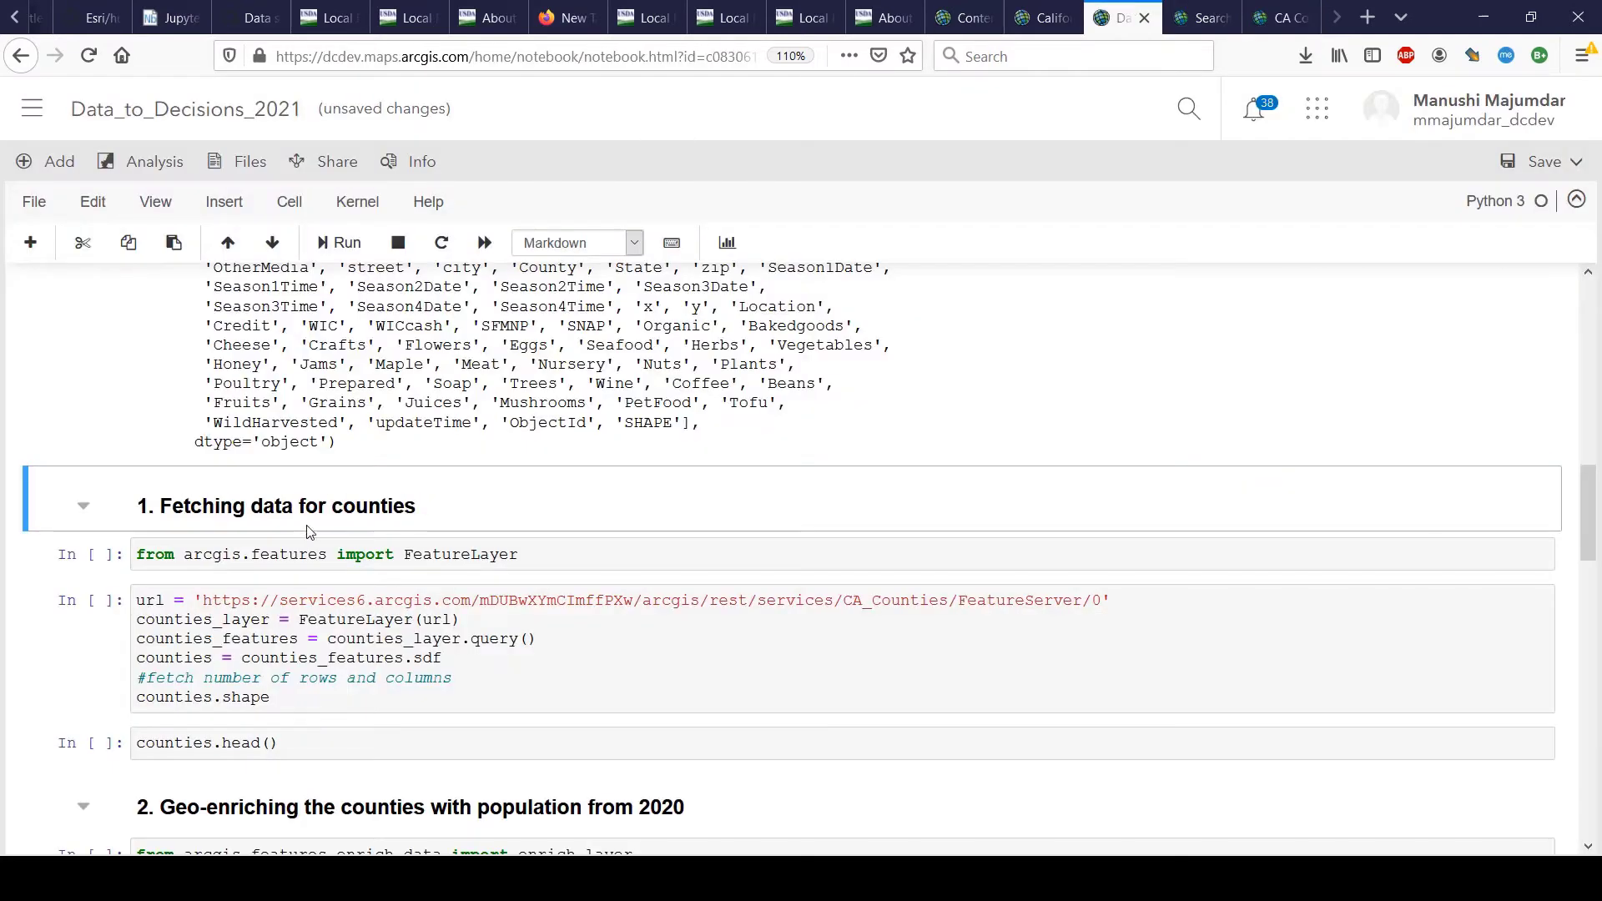
left_click_drag(1110, 600, 426, 602)
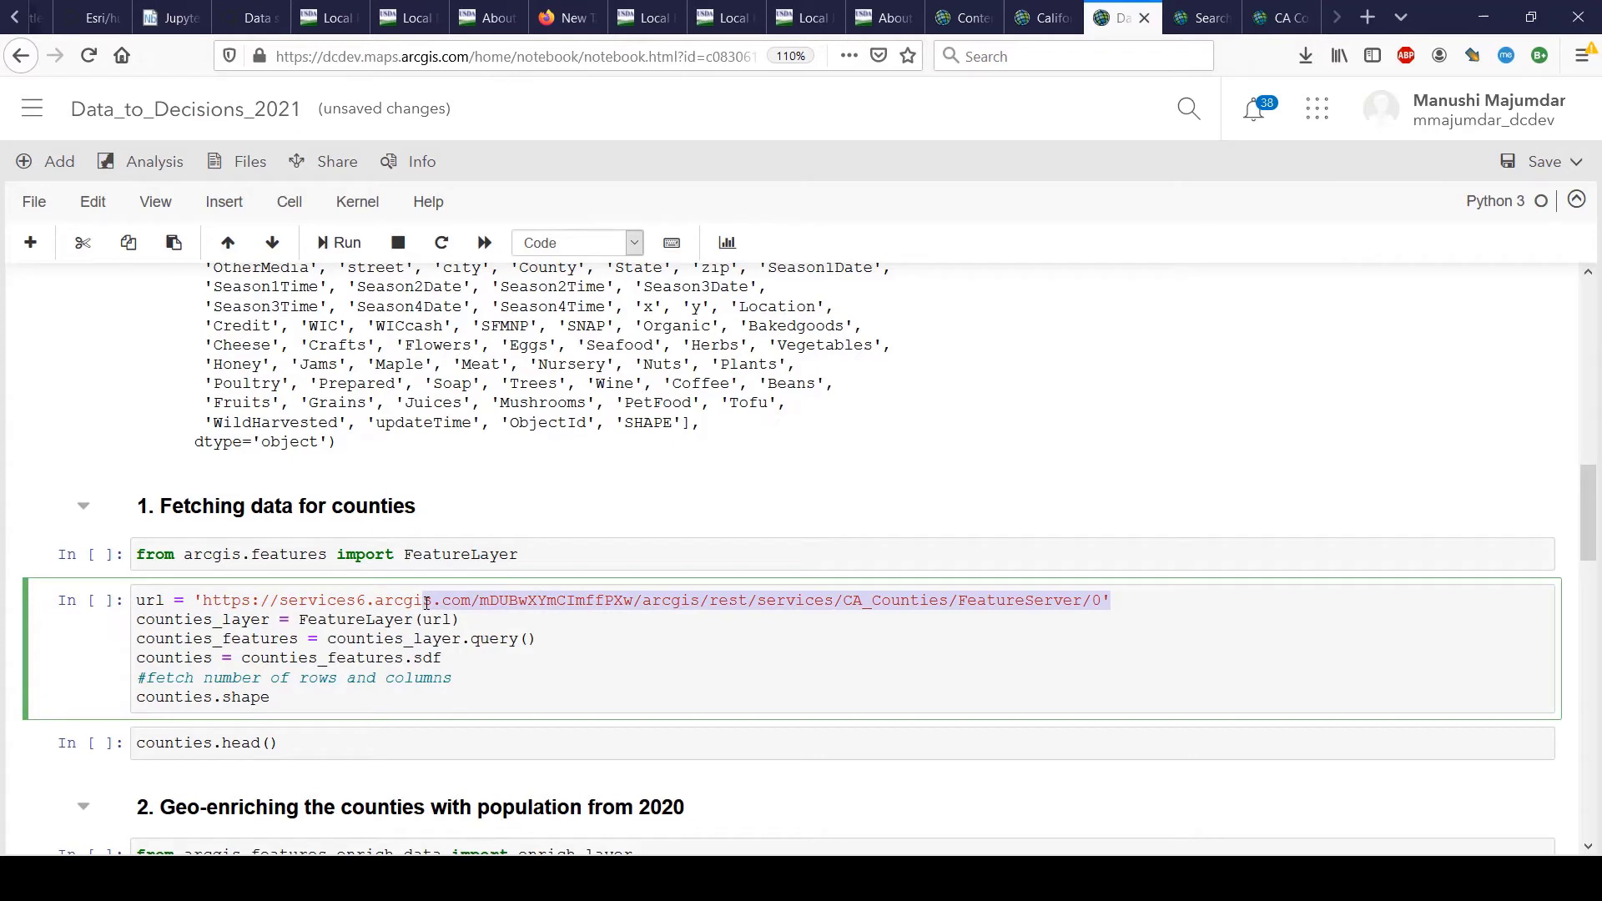
left_click_drag(197, 600, 1138, 593)
type("'")
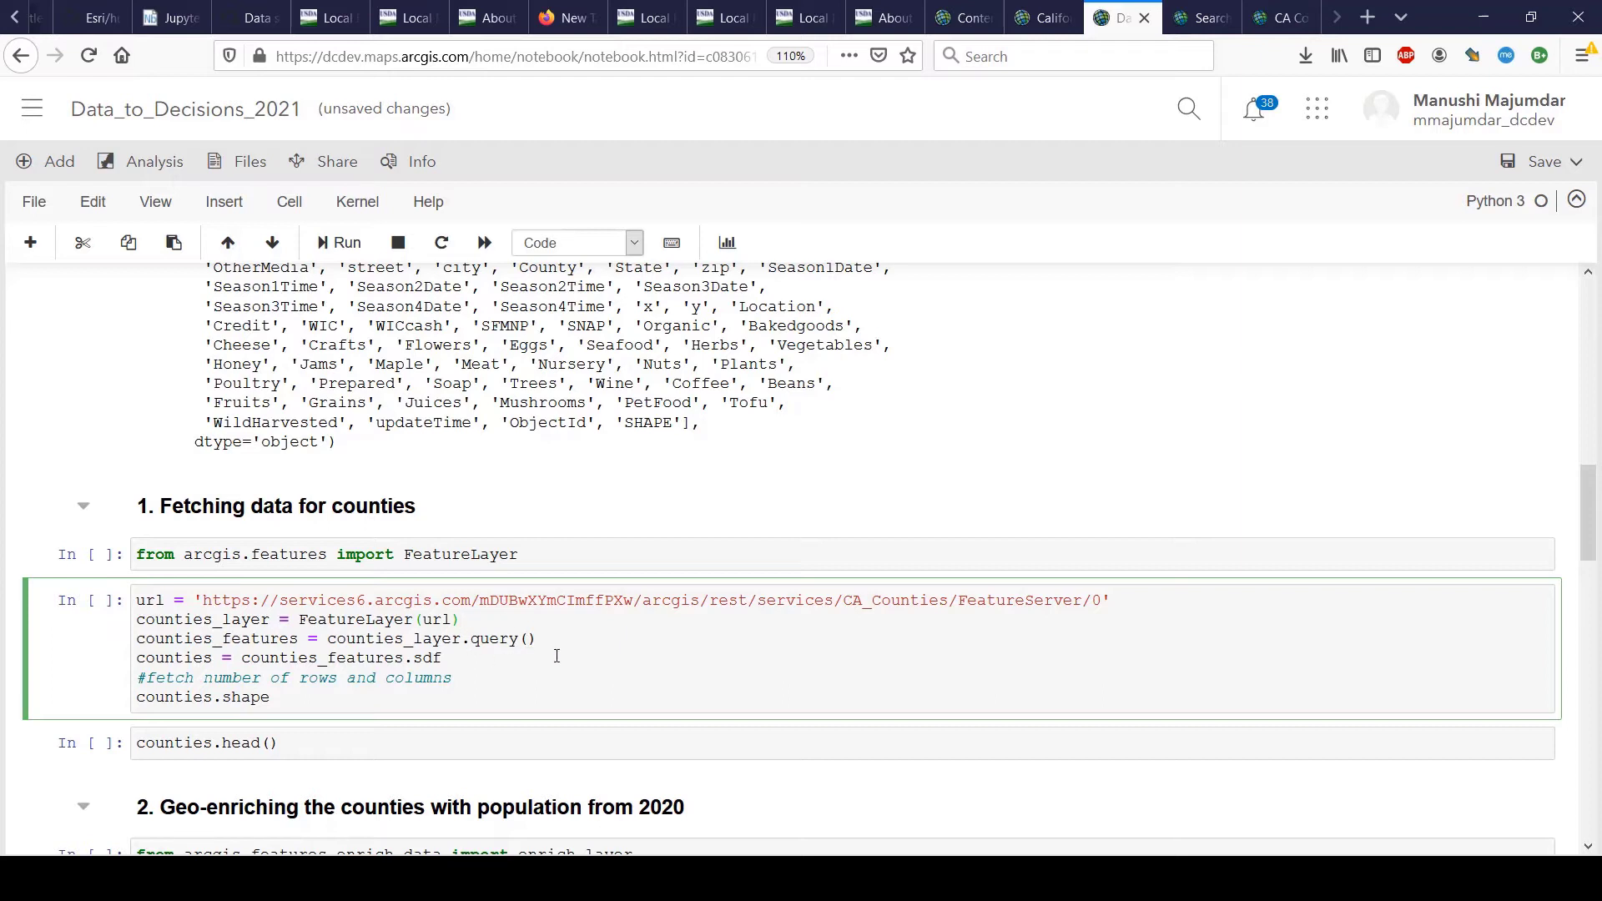
double_click(421, 659)
Run the counties cell that queries the CA_Counties FeatureLayer into a spatial dataframe.
scroll(422, 658, "up", 14)
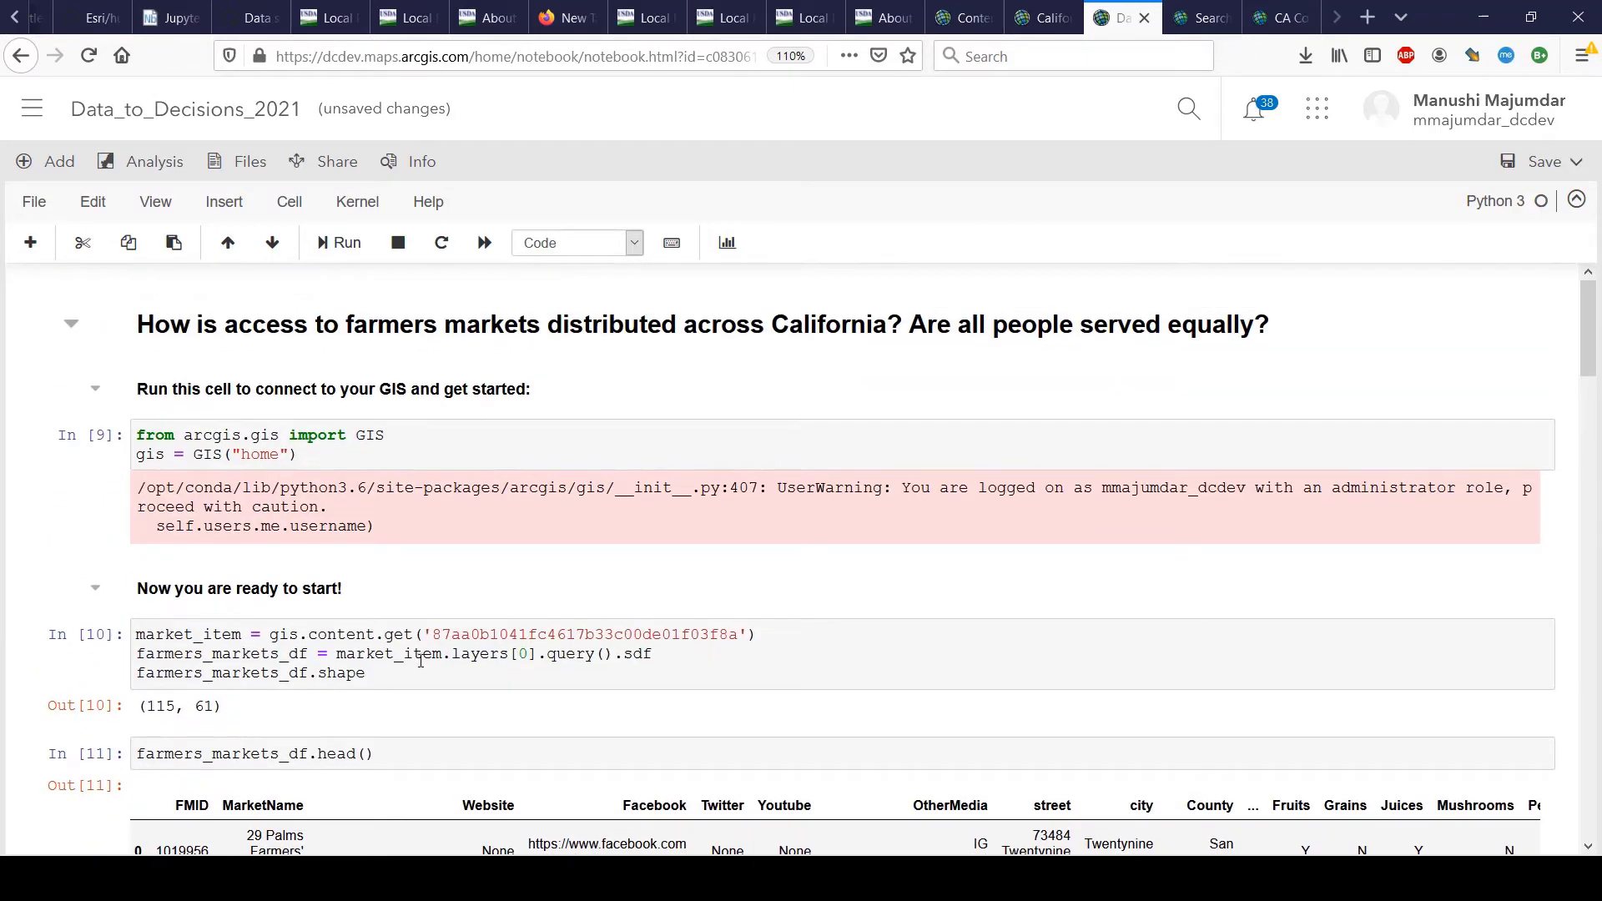
scroll(426, 675, "down", 13)
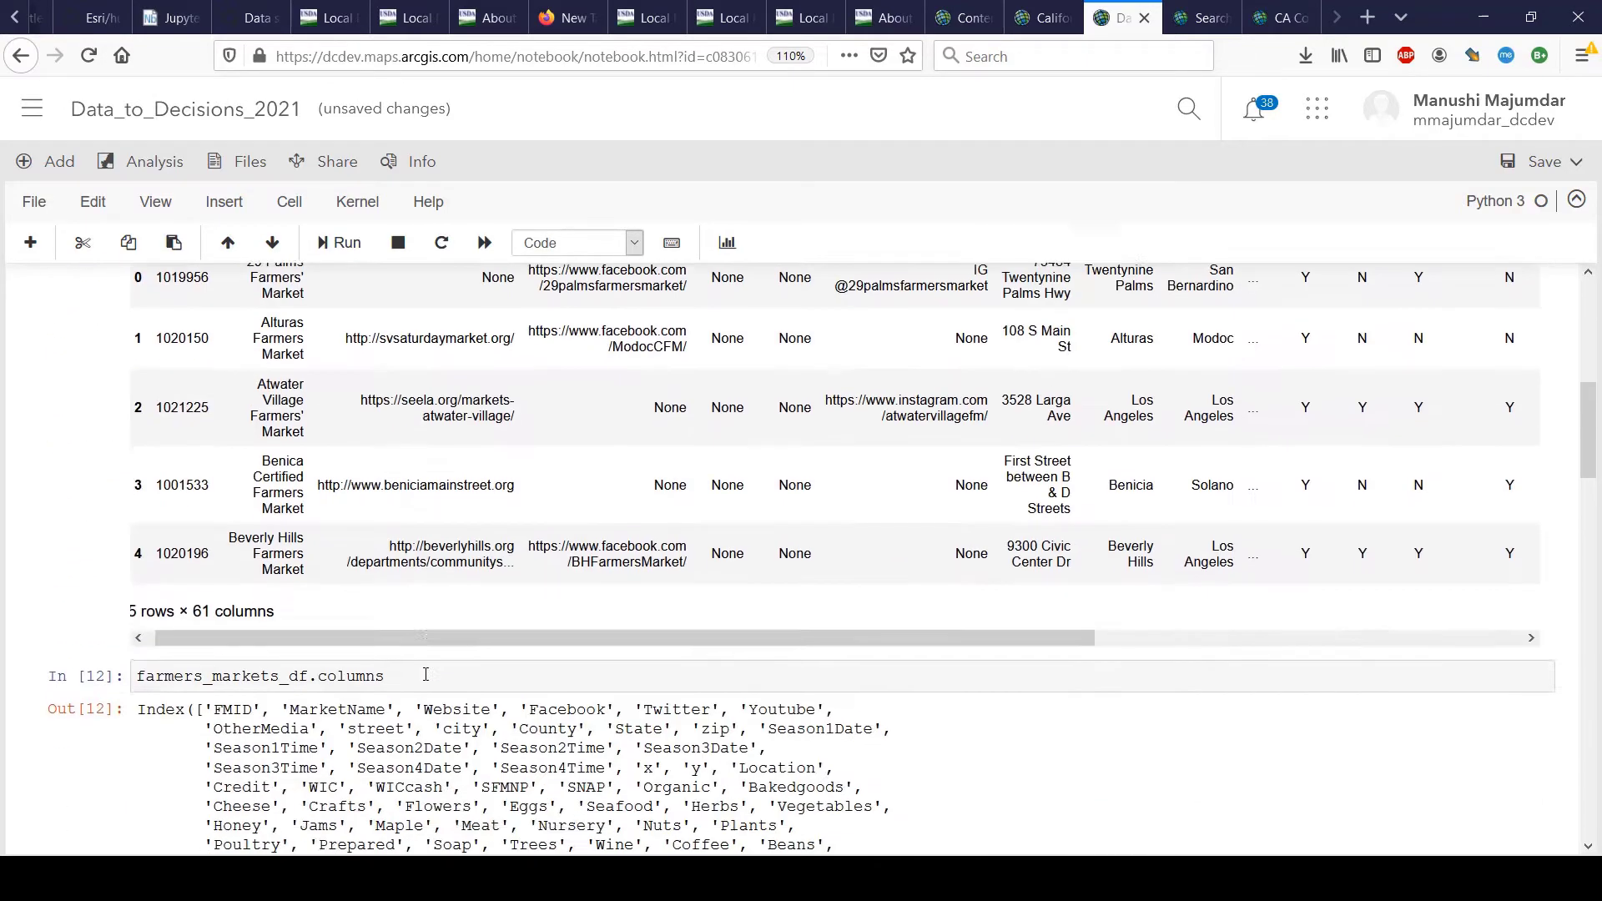
scroll(425, 674, "down", 3)
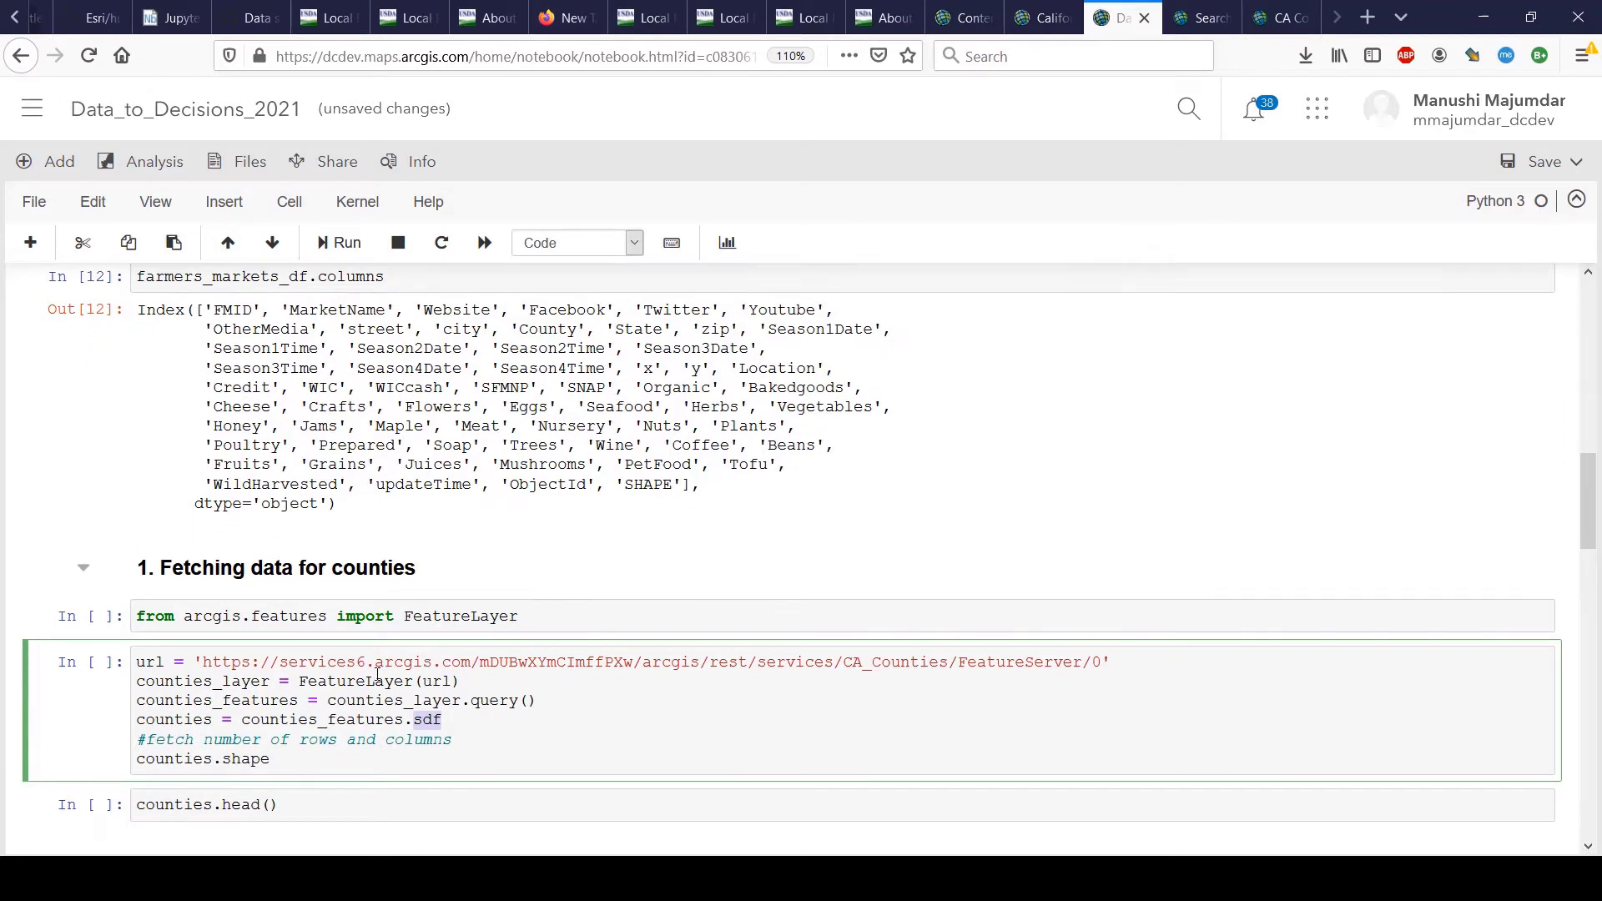
left_click(357, 770)
key("shift+Return")
left_click(292, 766)
scroll(291, 766, "down", 3)
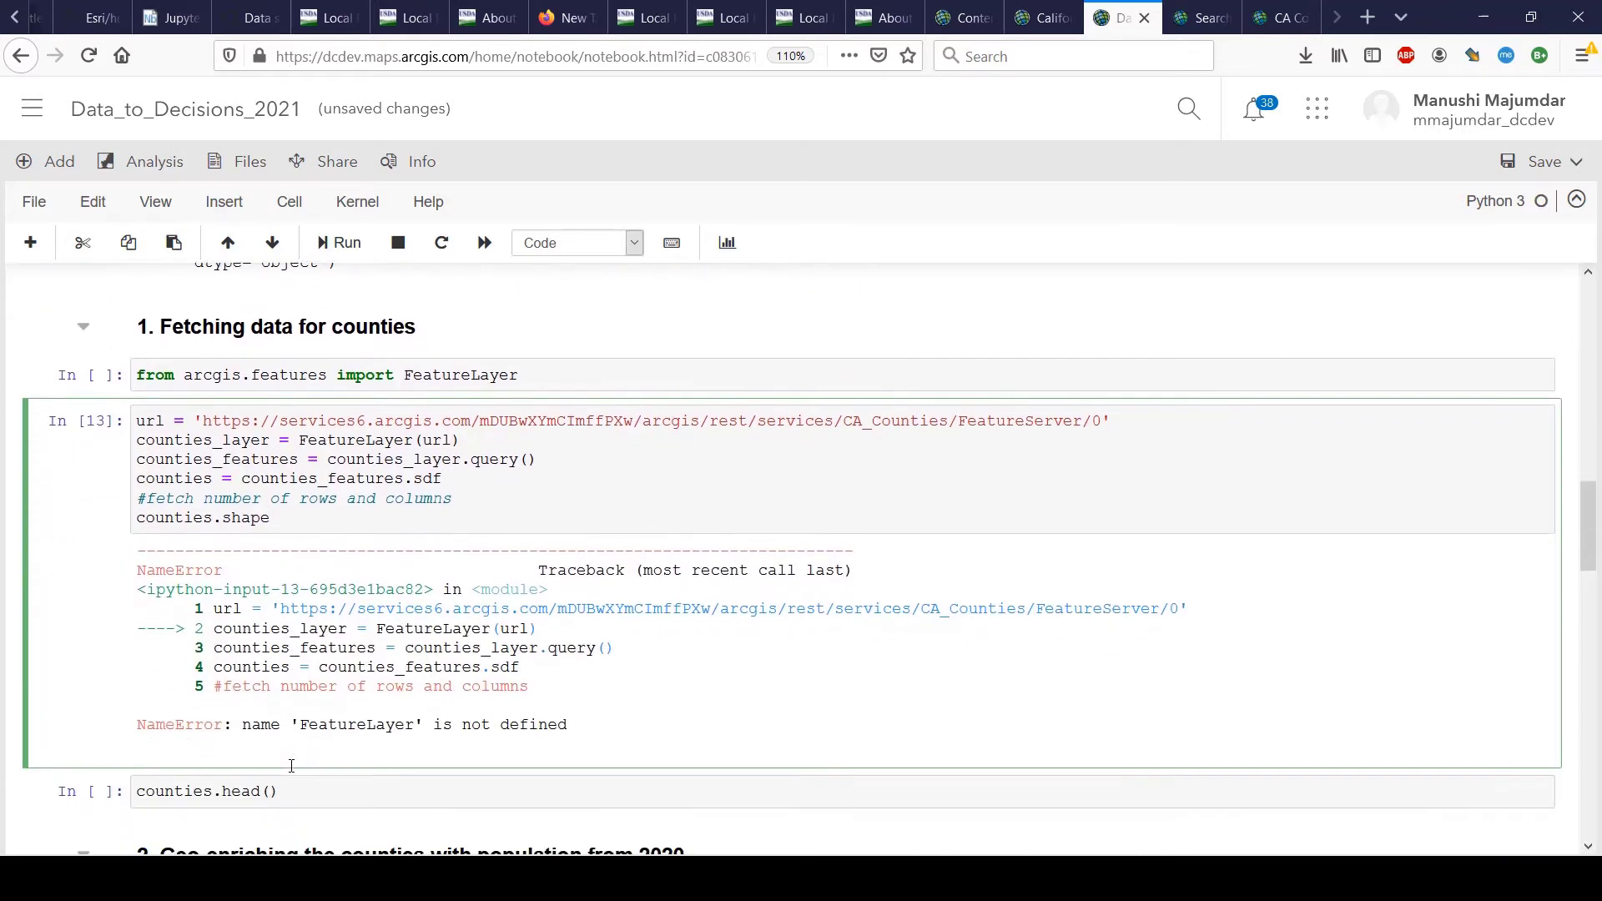
scroll(292, 766, "up", 2)
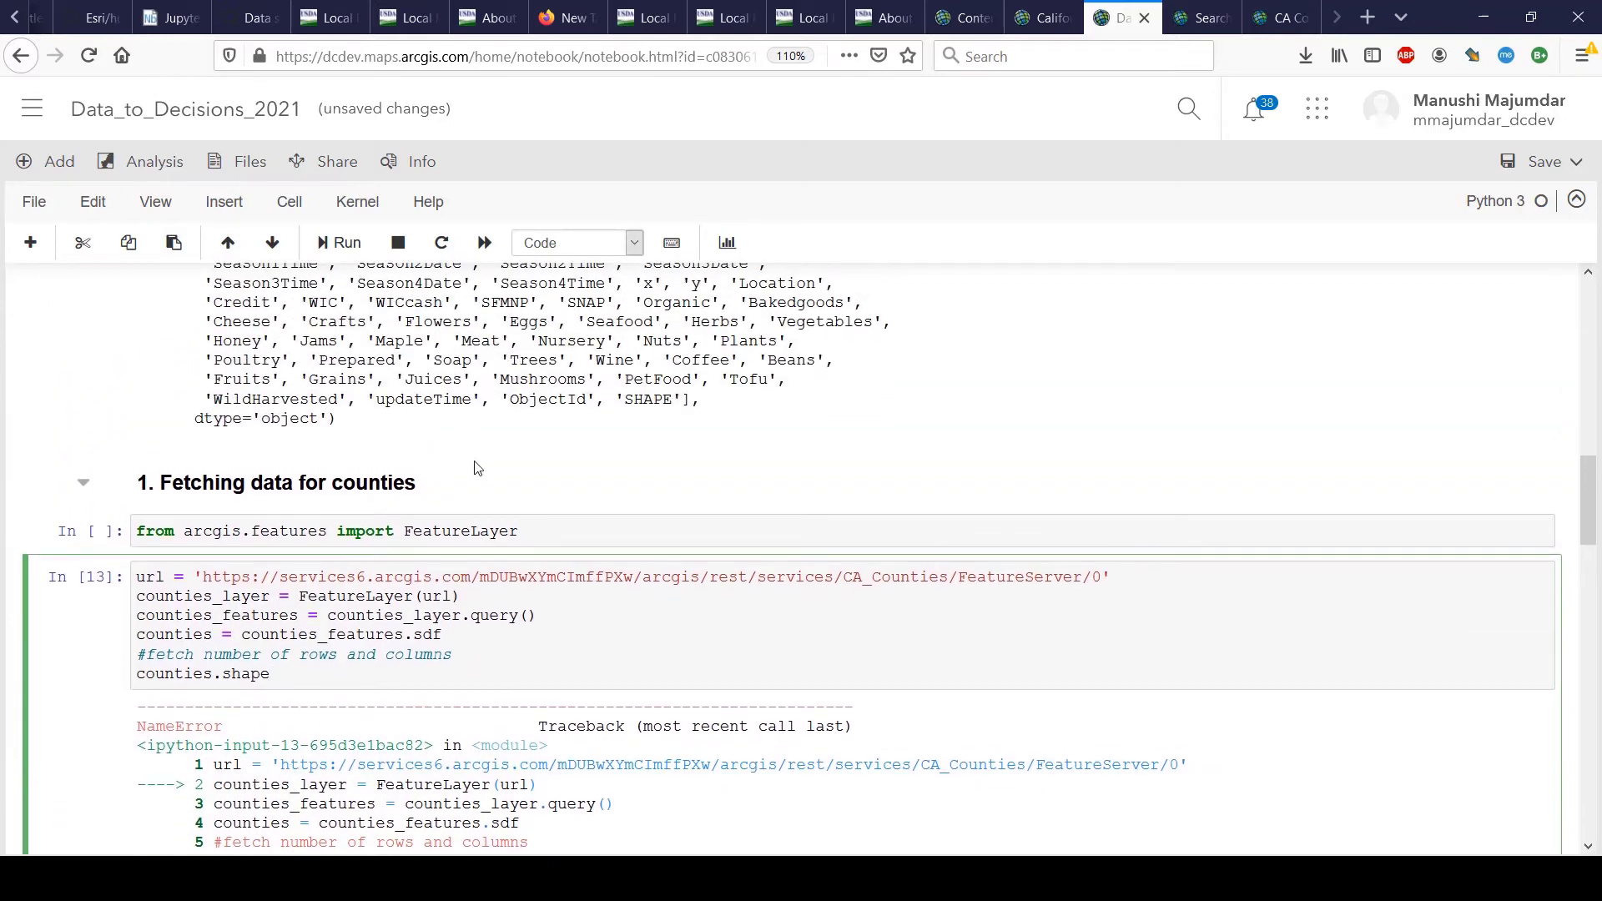
Run the FeatureLayer import from arcgis.features, then rerun the counties cell for shape (58, 52).
left_click(532, 535)
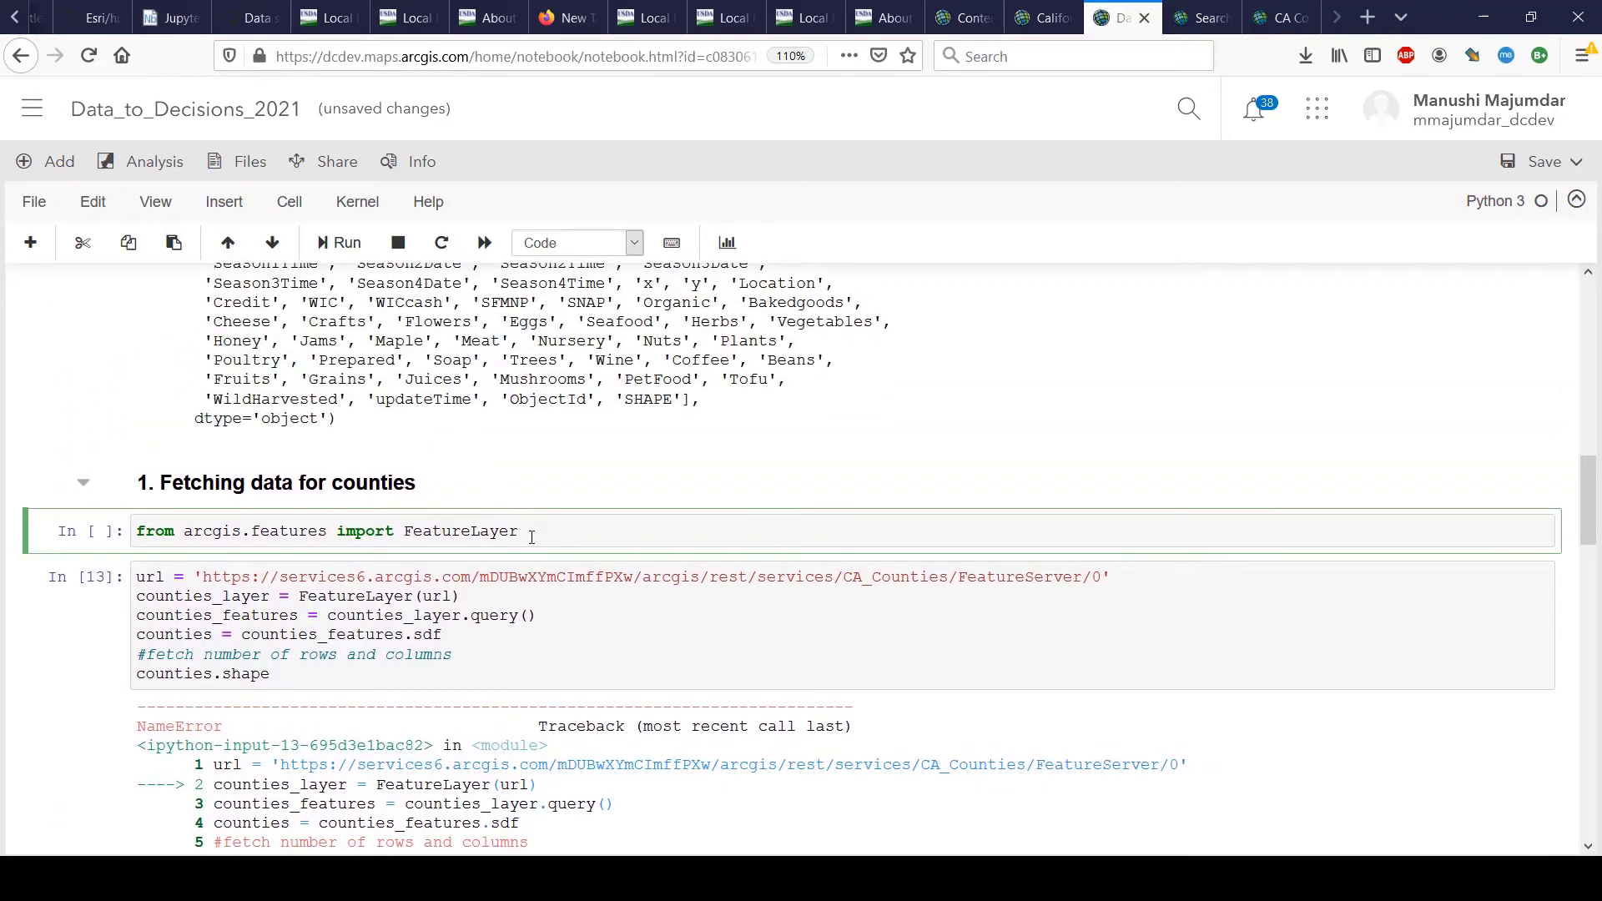
key("shift+Return")
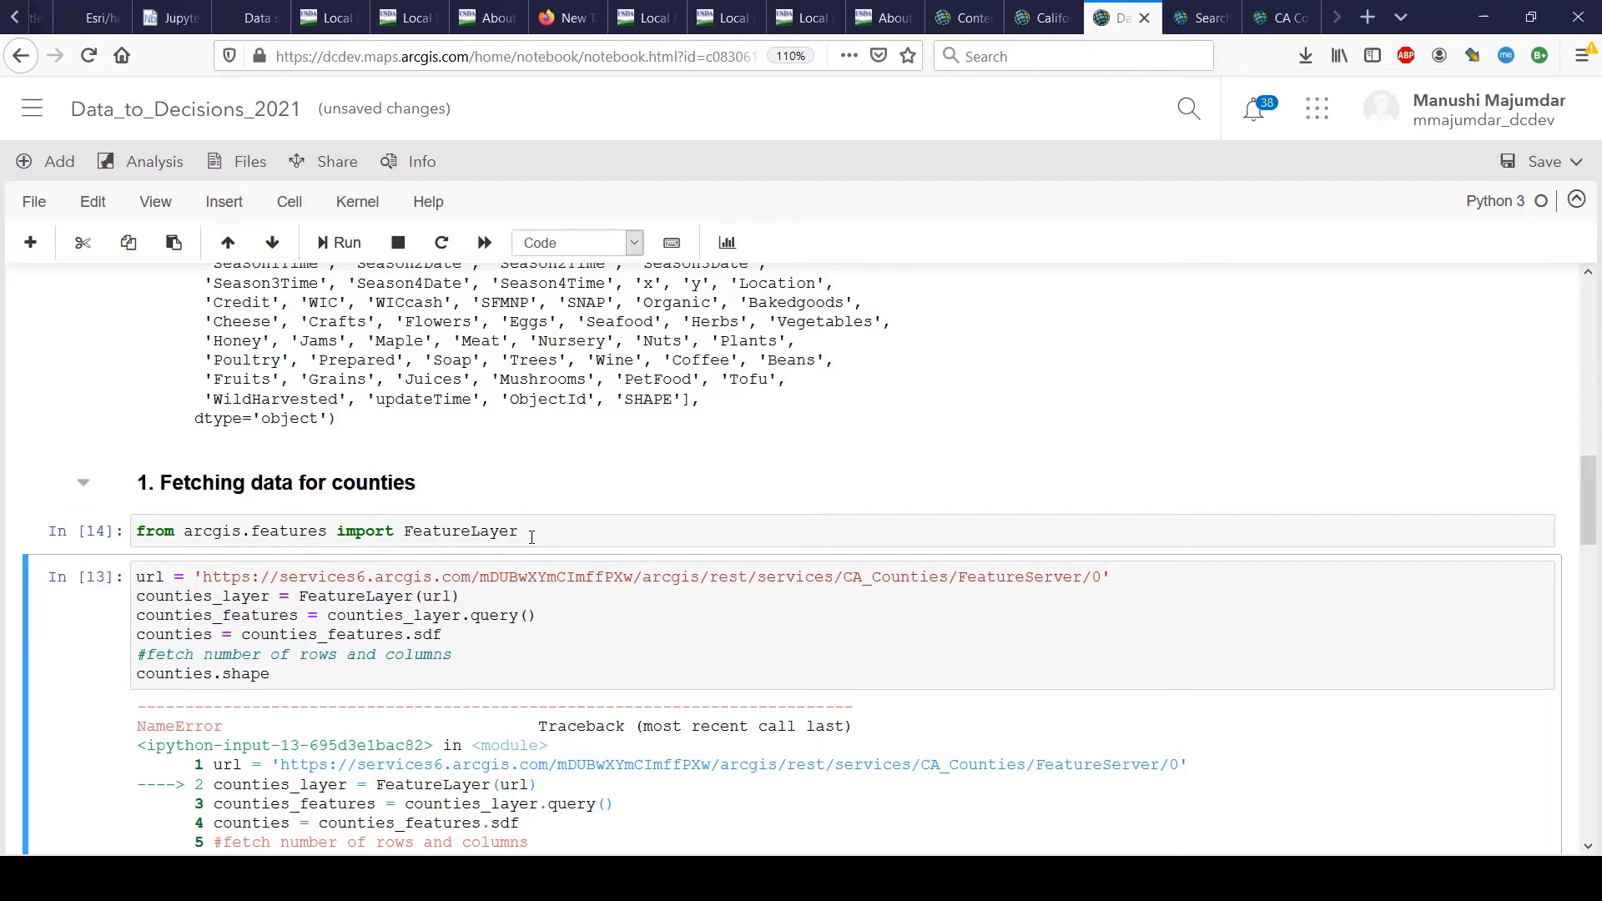
left_click(532, 537)
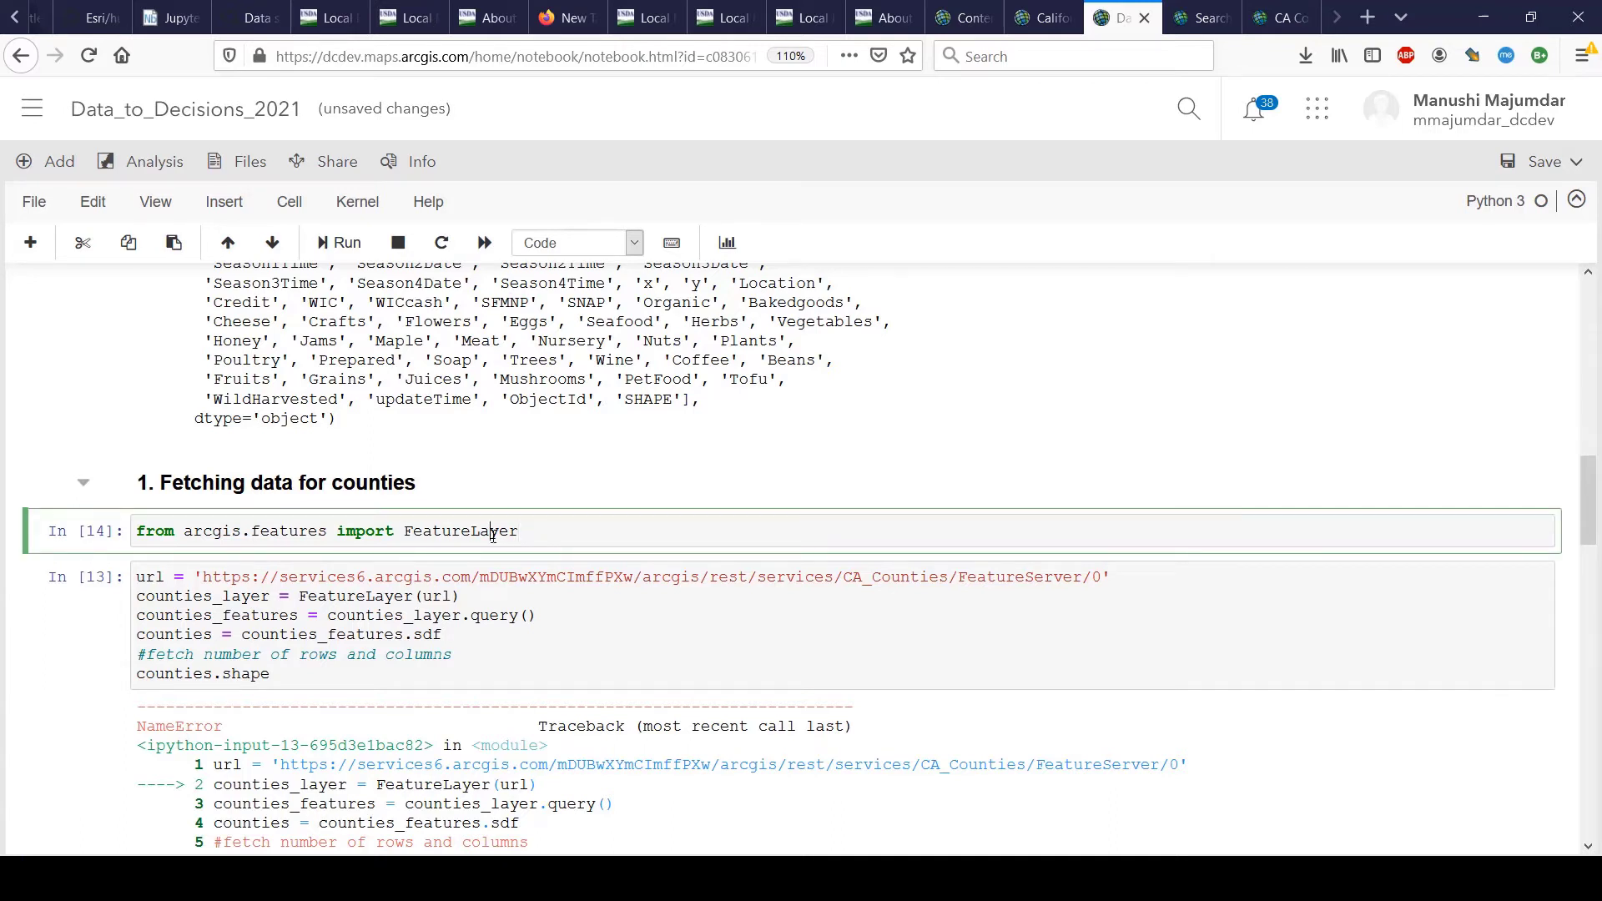
double_click(493, 535)
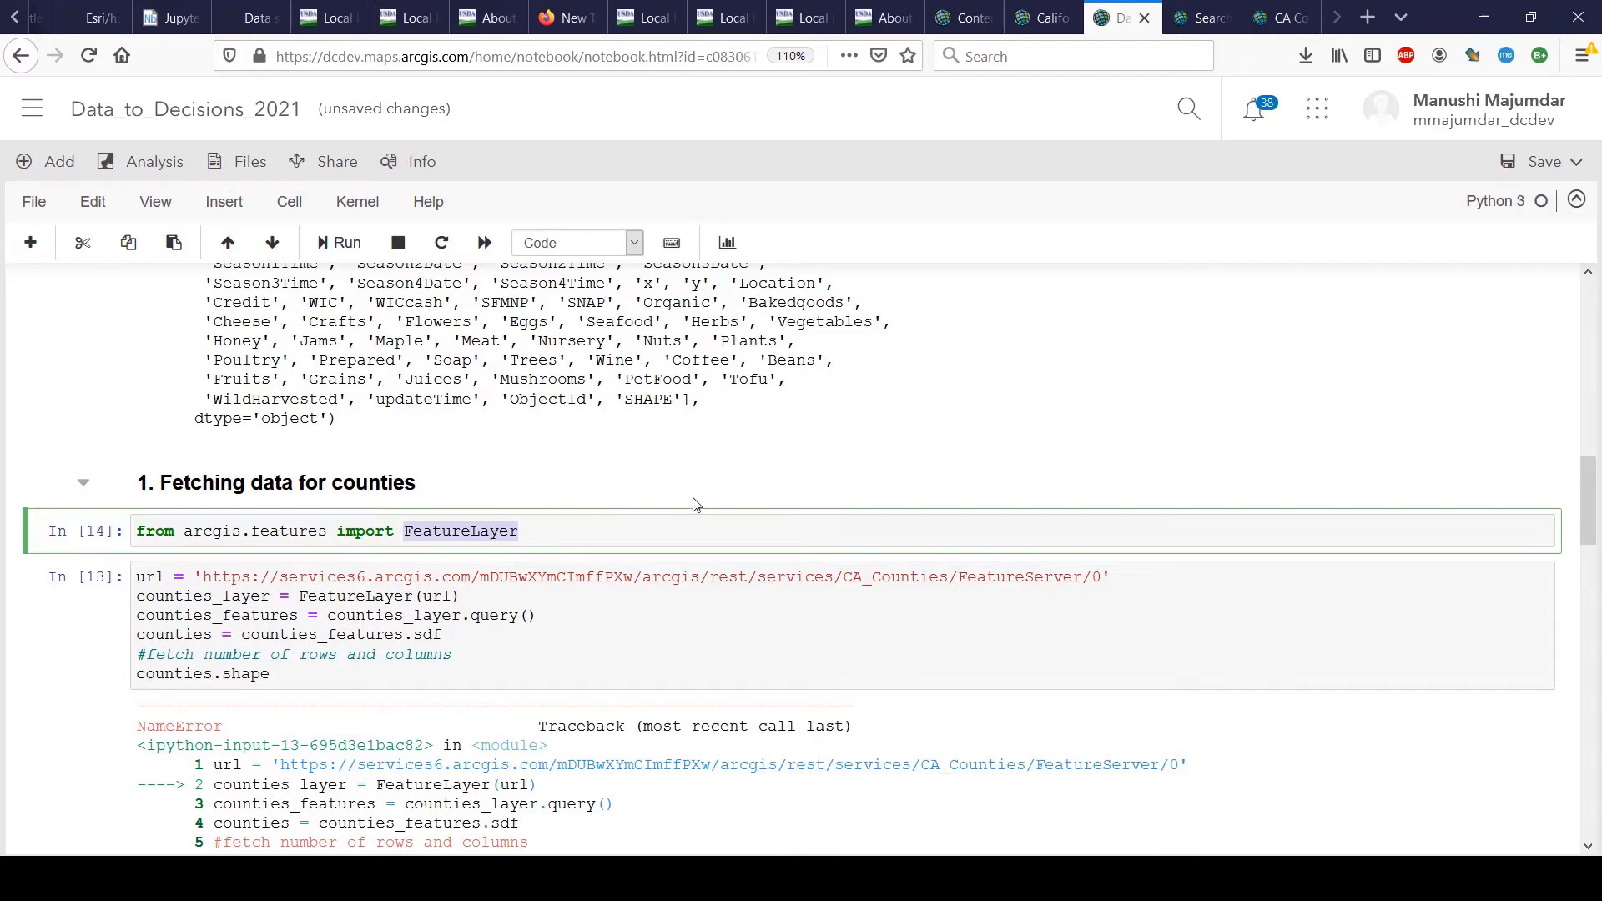
left_click(622, 525)
key("shift+Return")
key("shift+Return")
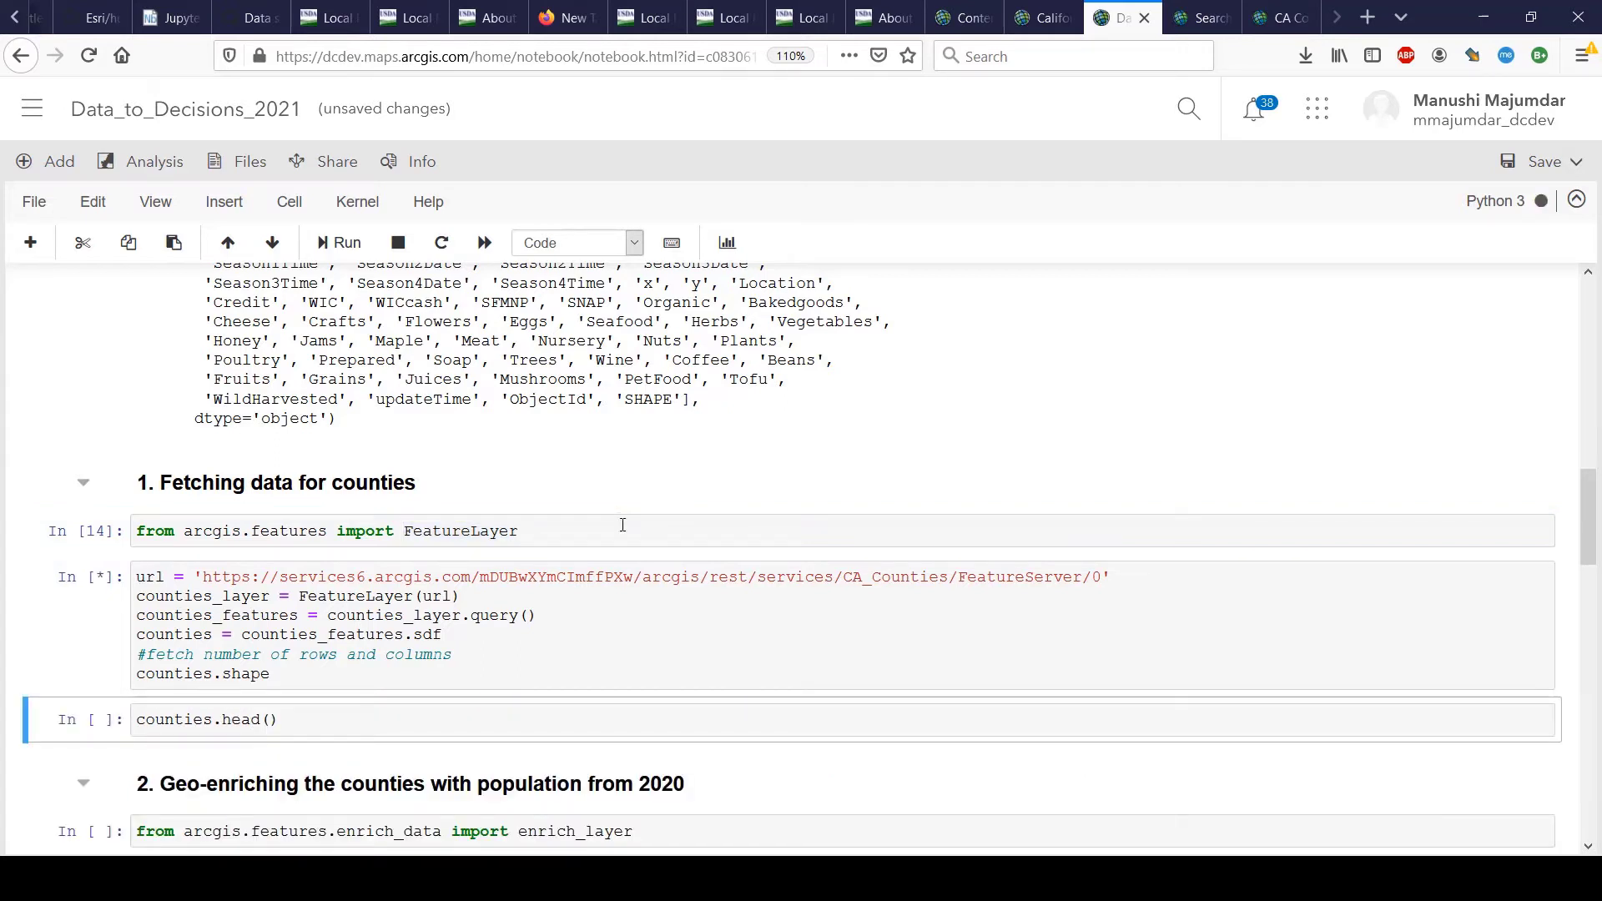
scroll(622, 524, "down", 1)
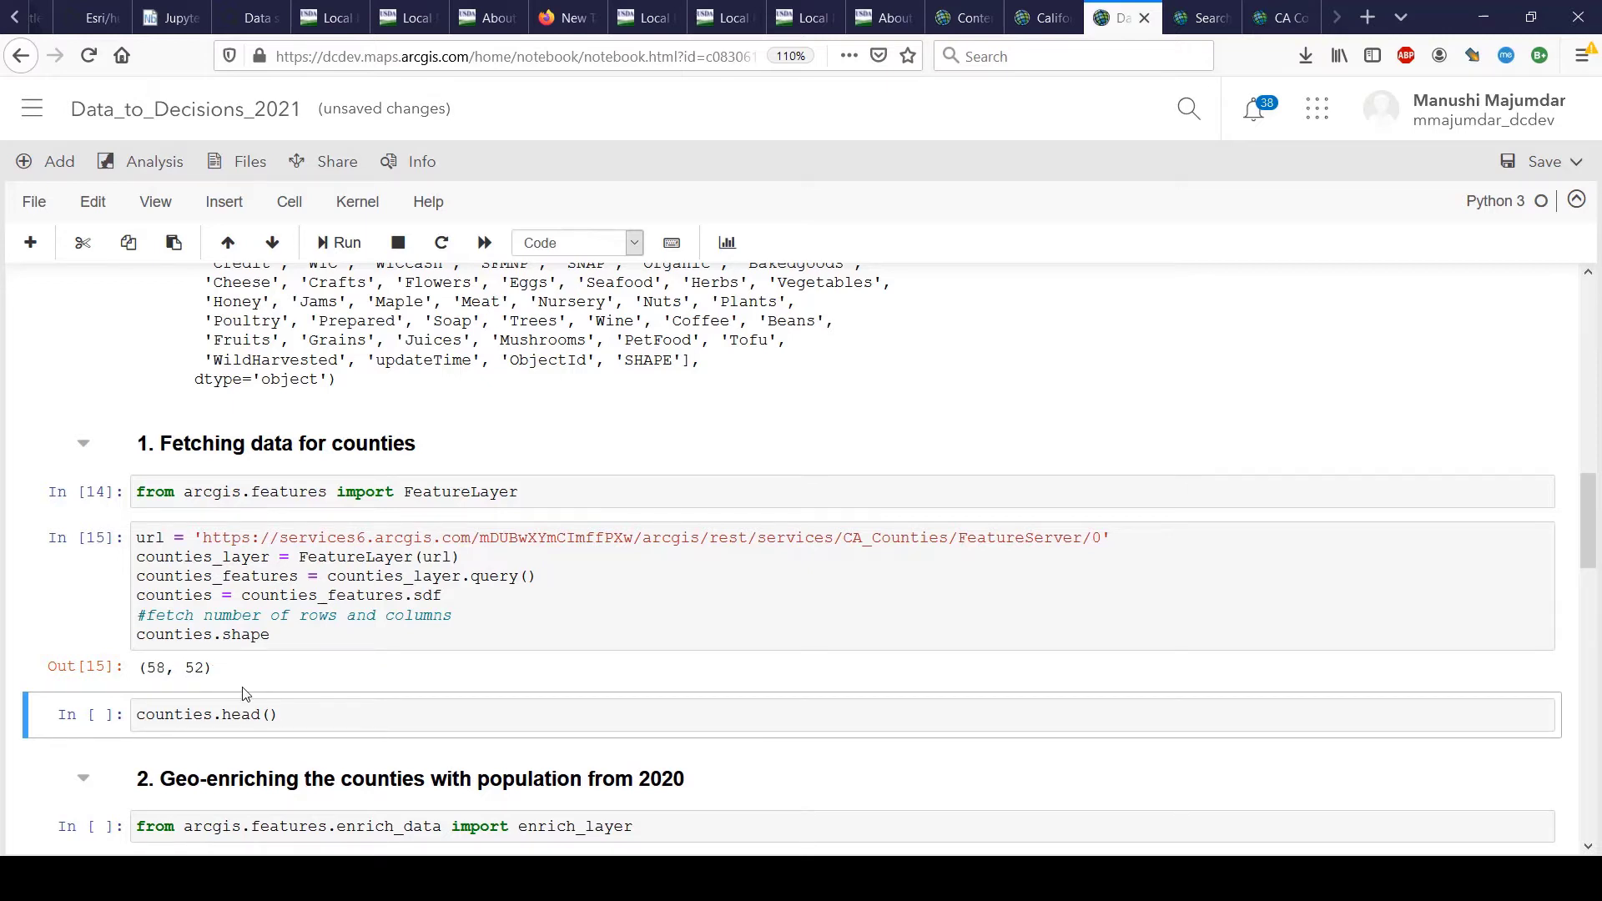
Run counties.head() to preview Alameda through Calaveras across all 52 columns.
left_click(323, 707)
key("shift+Return")
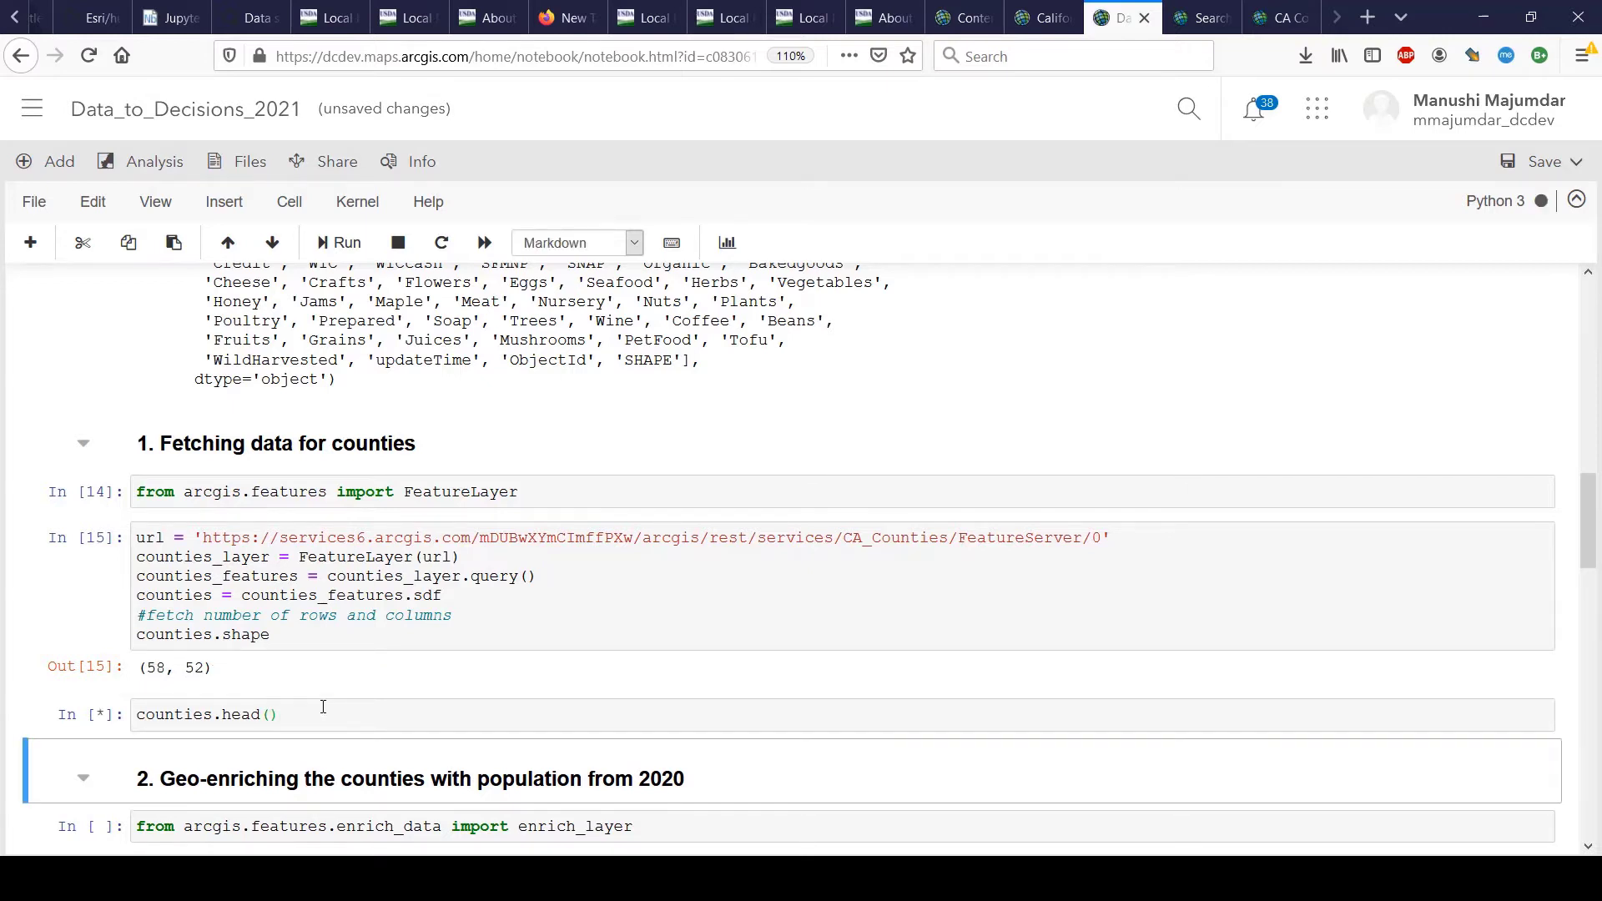
scroll(323, 708, "down", 3)
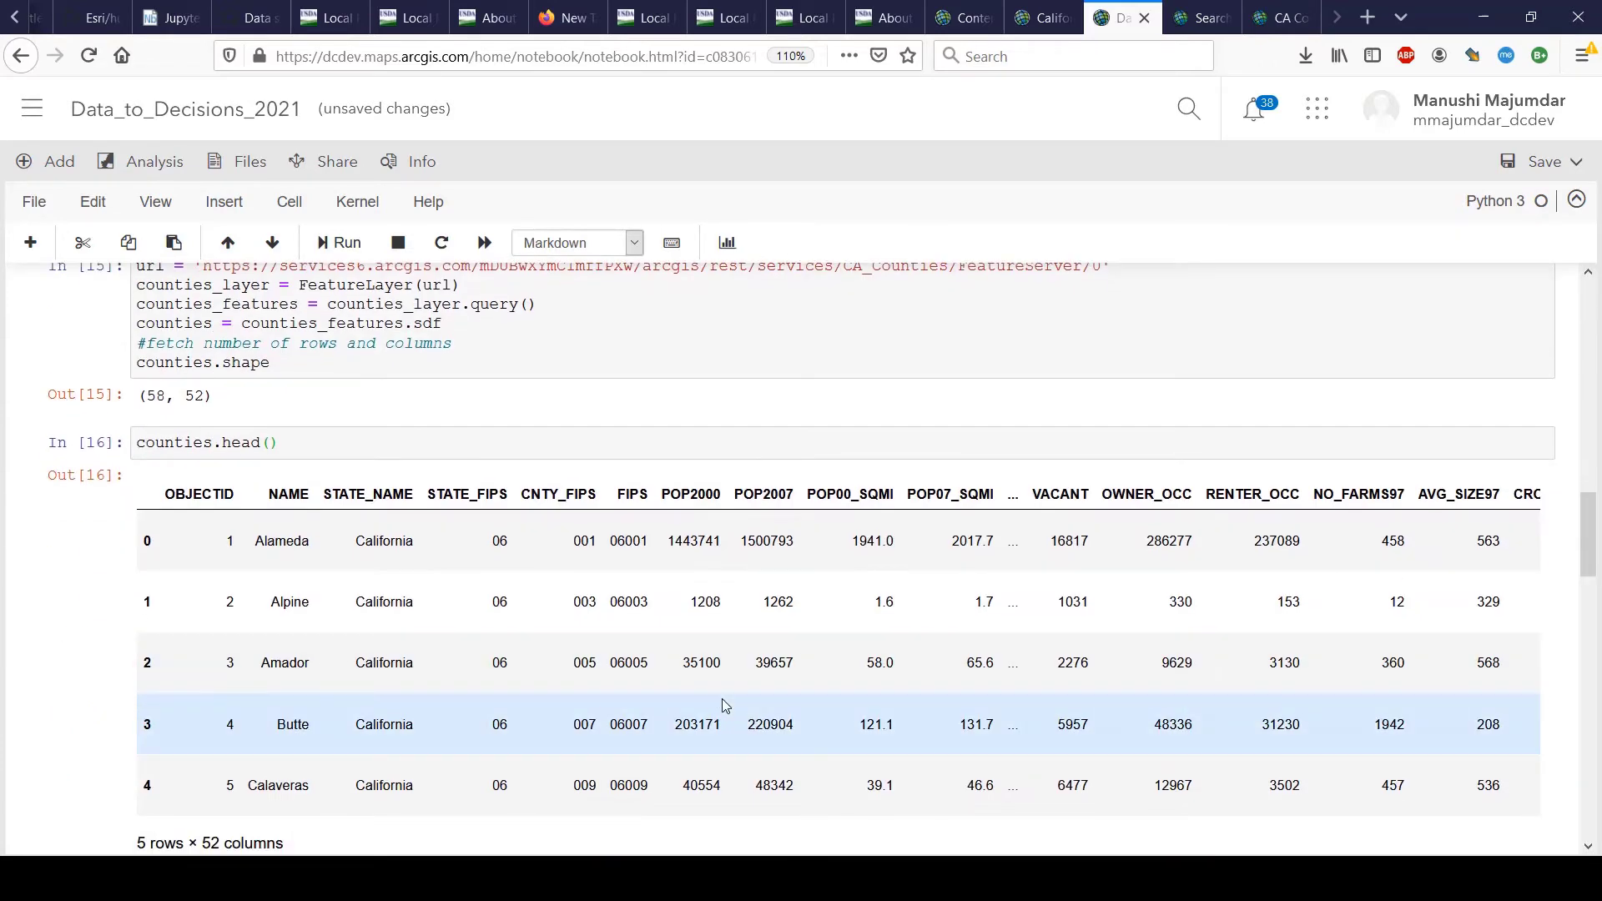
scroll(723, 705, "right", 5)
scroll(723, 705, "left", 5)
scroll(670, 491, "down", 4)
scroll(670, 490, "down", 2)
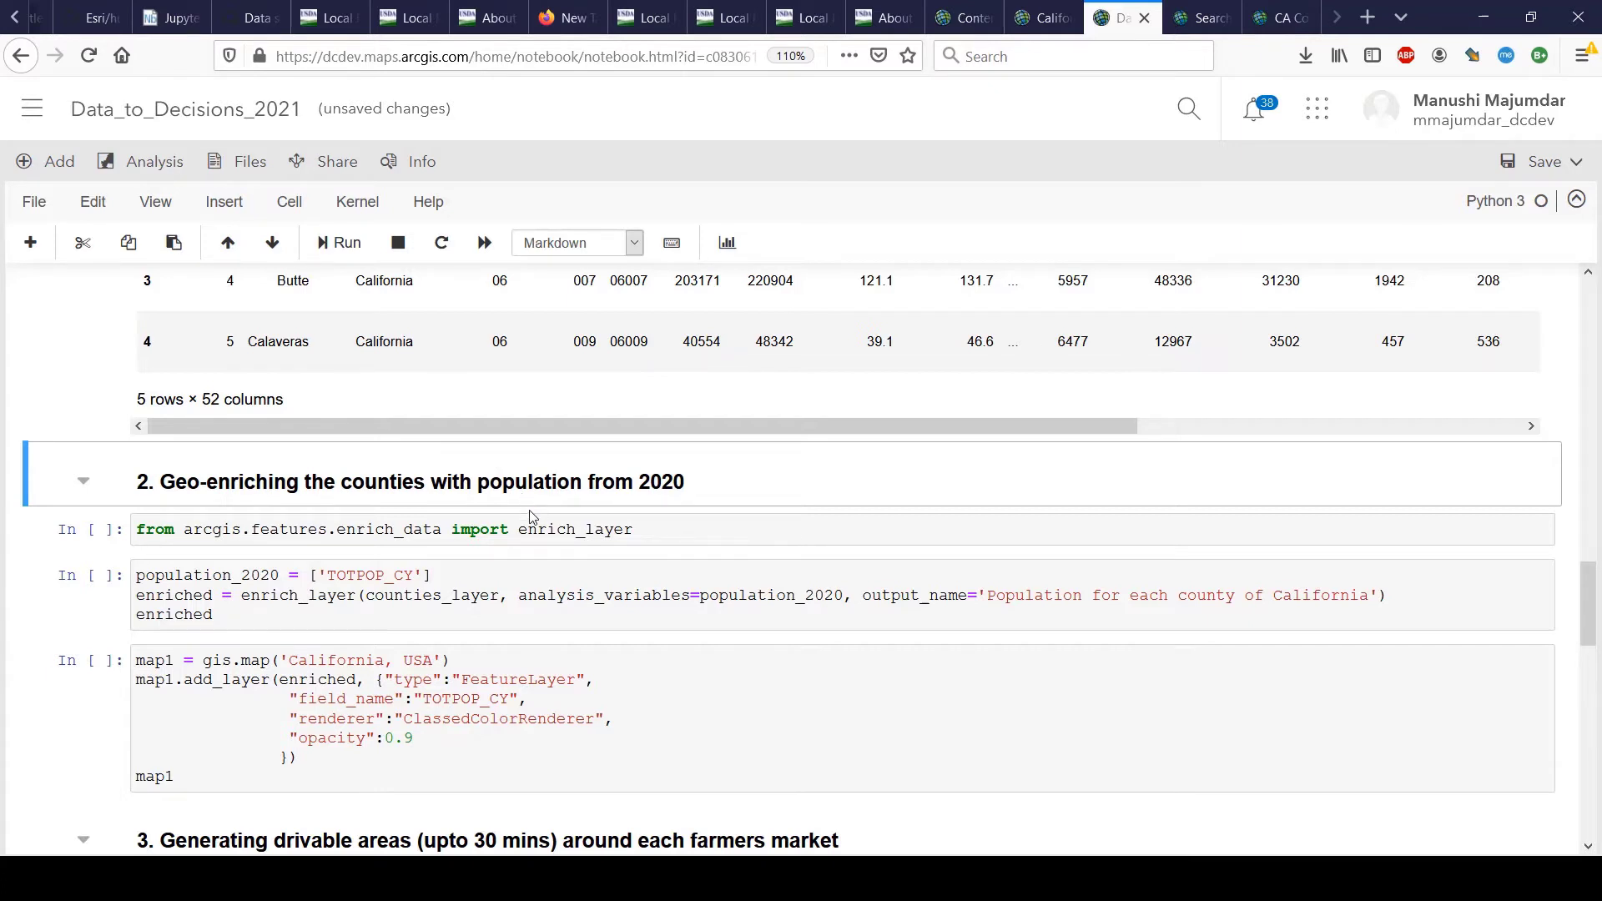
Run the cell importing the enrich_layer function.
left_click(593, 533)
double_click(594, 532)
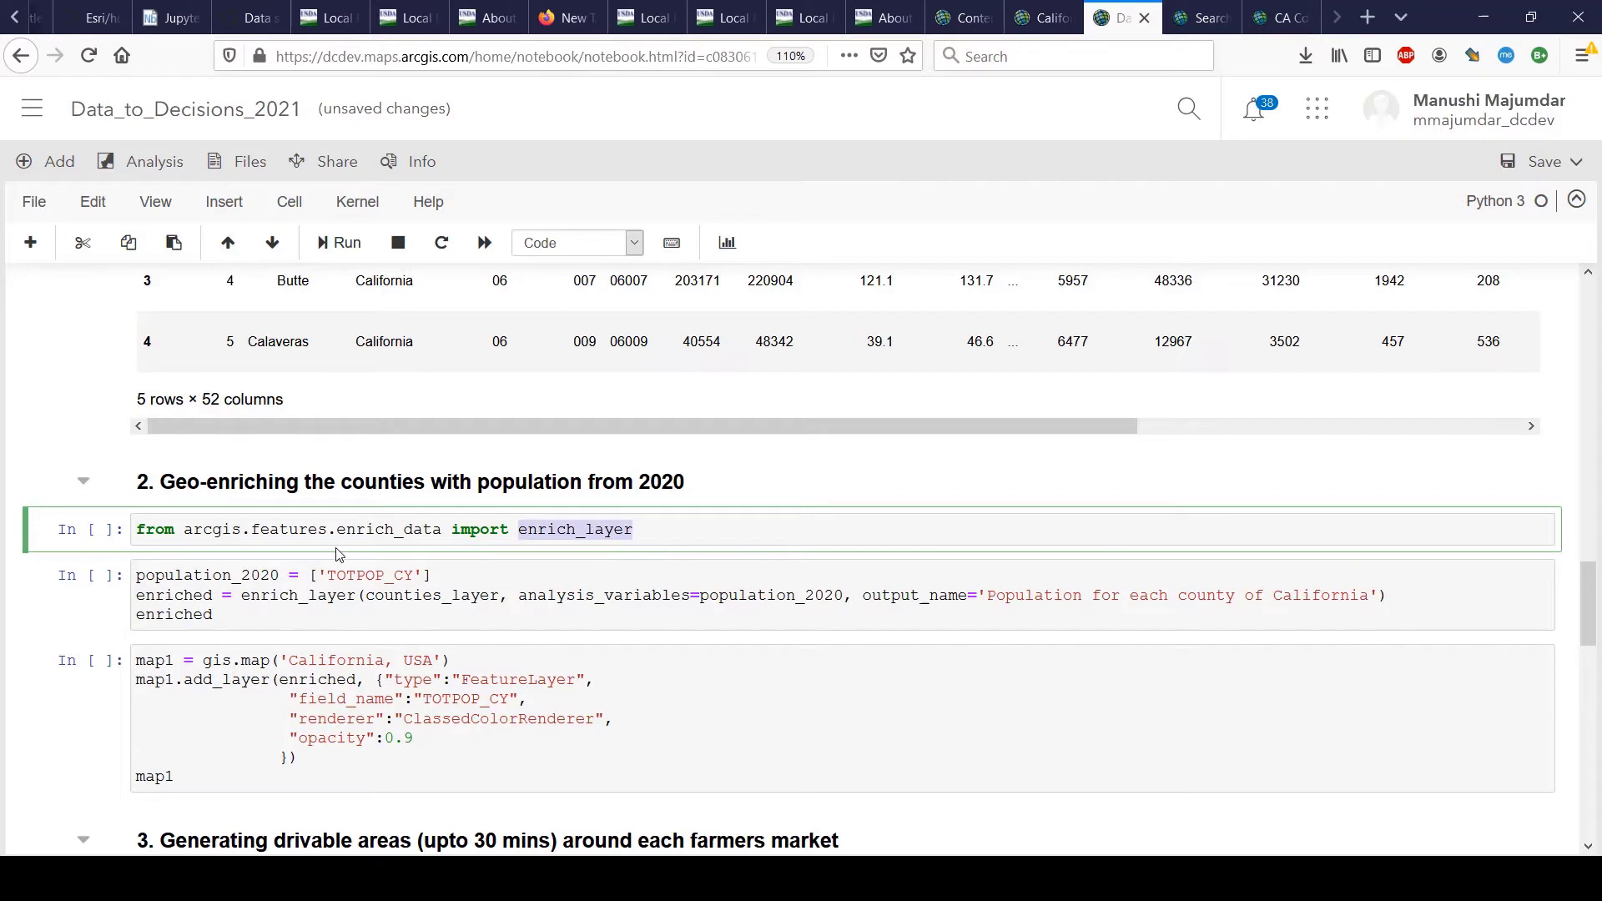
left_click(390, 539)
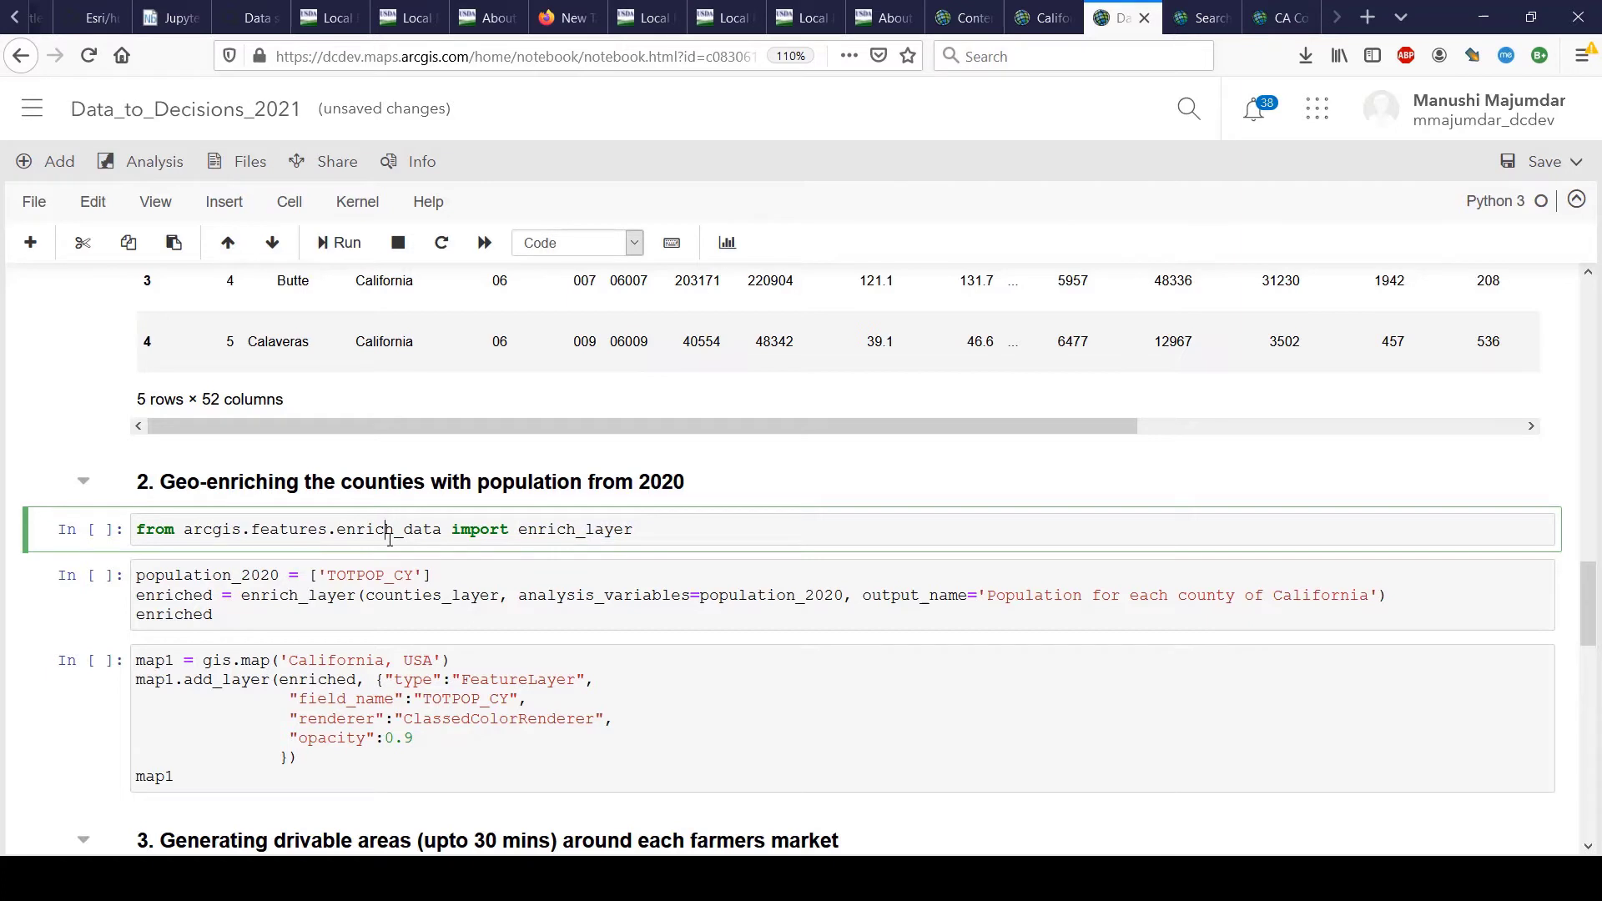
key("shift+Return")
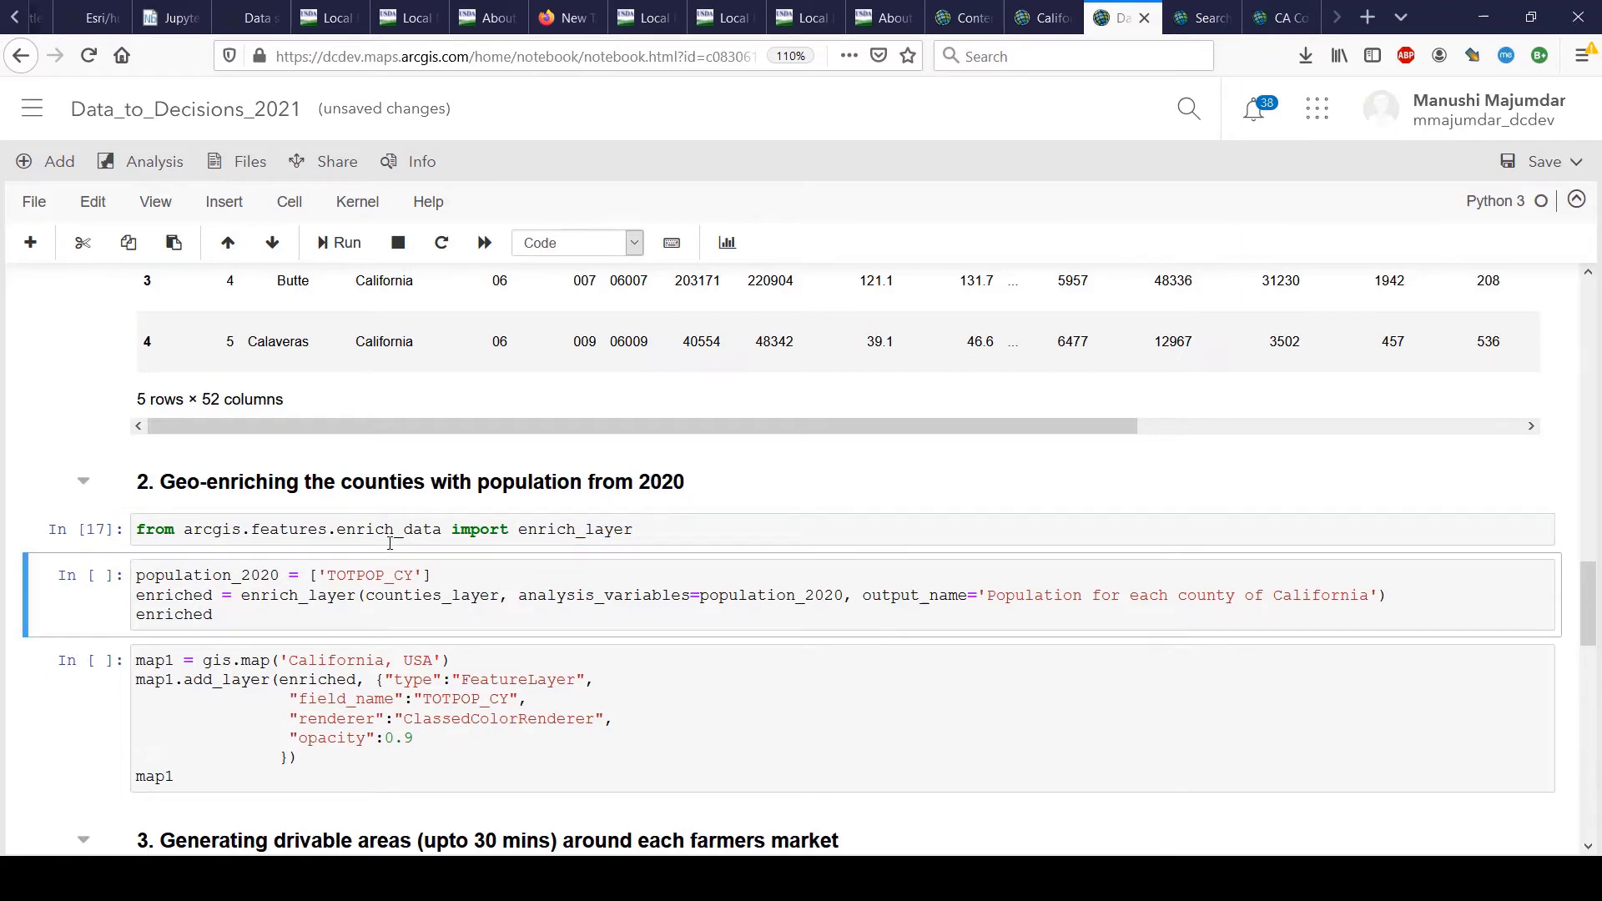
Start enriching counties_layer with 2020 total population (TOTPOP_CY) via enrich_layer.
key("shift+Return")
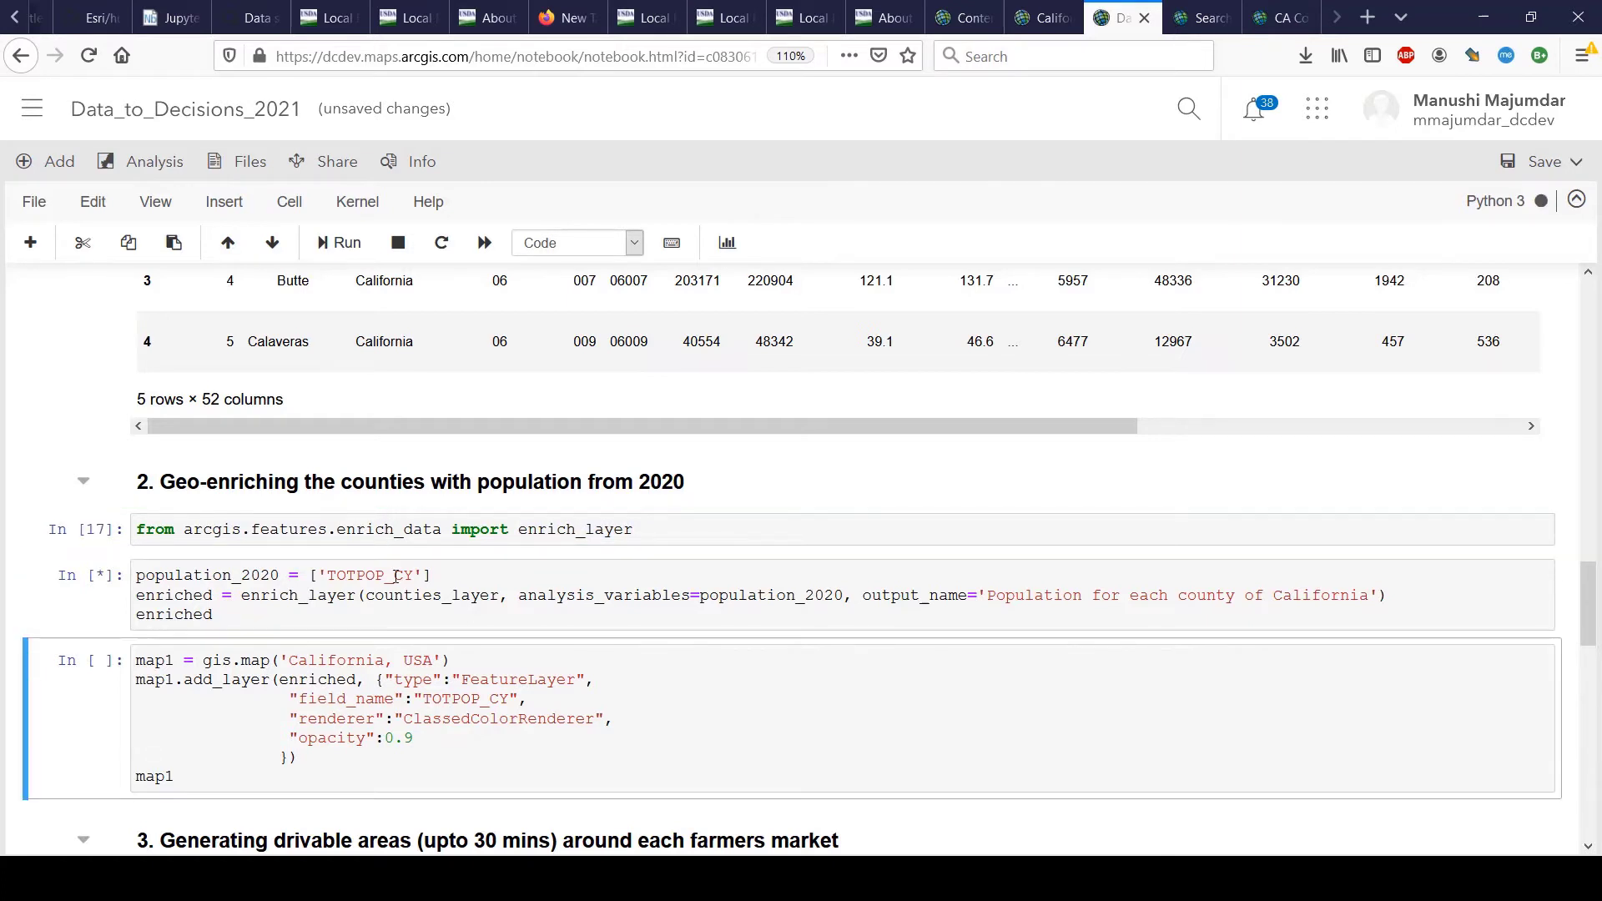
double_click(348, 575)
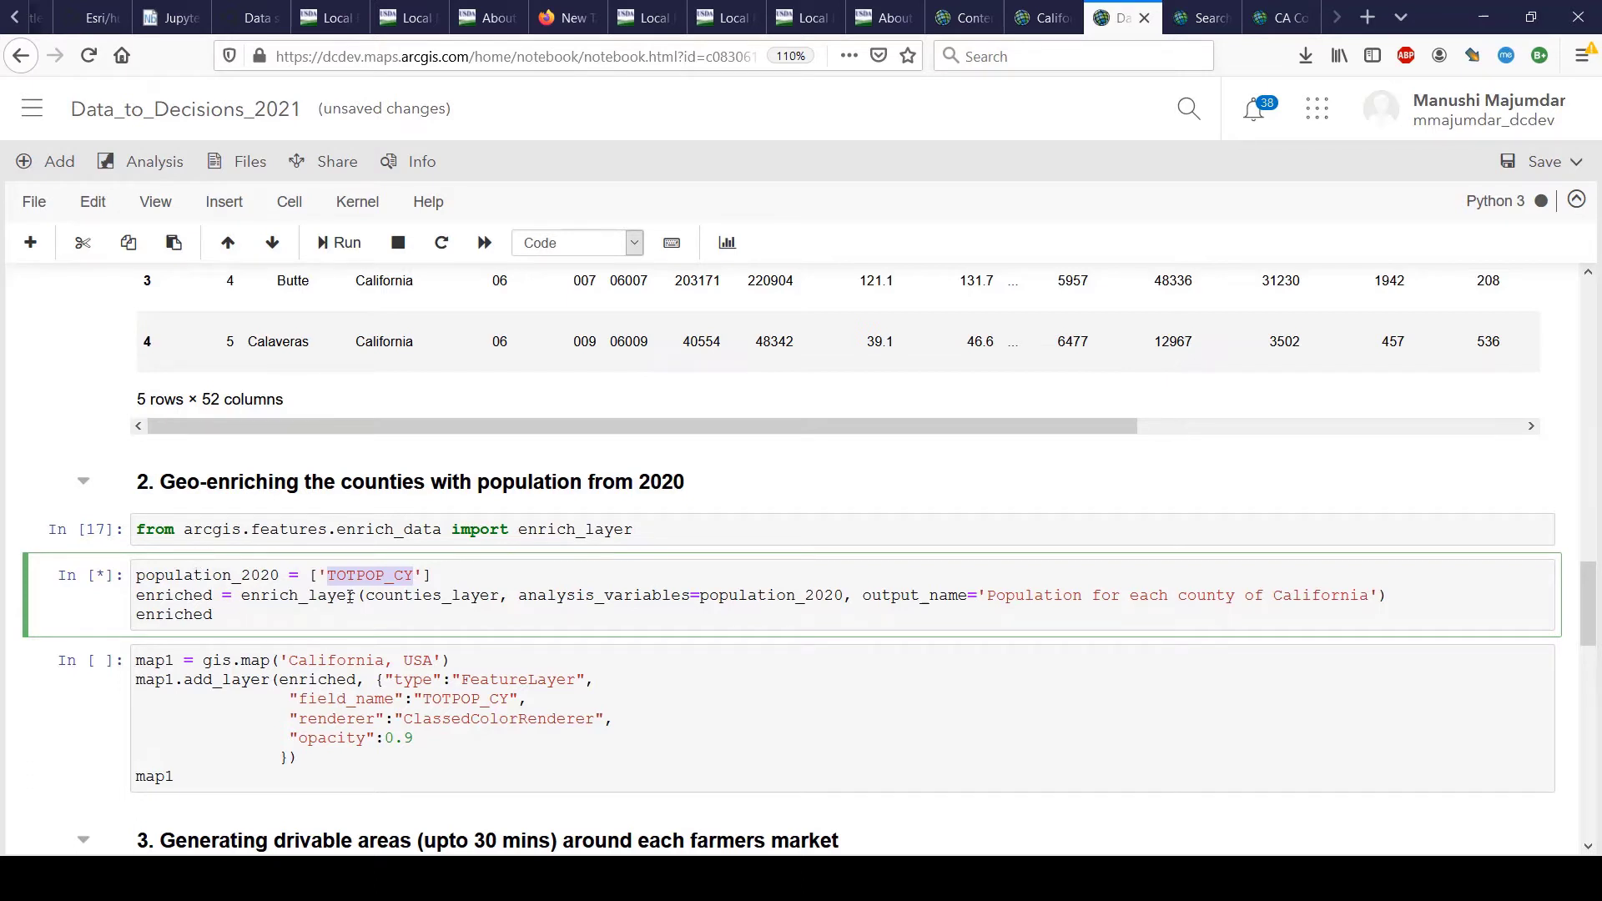
double_click(350, 595)
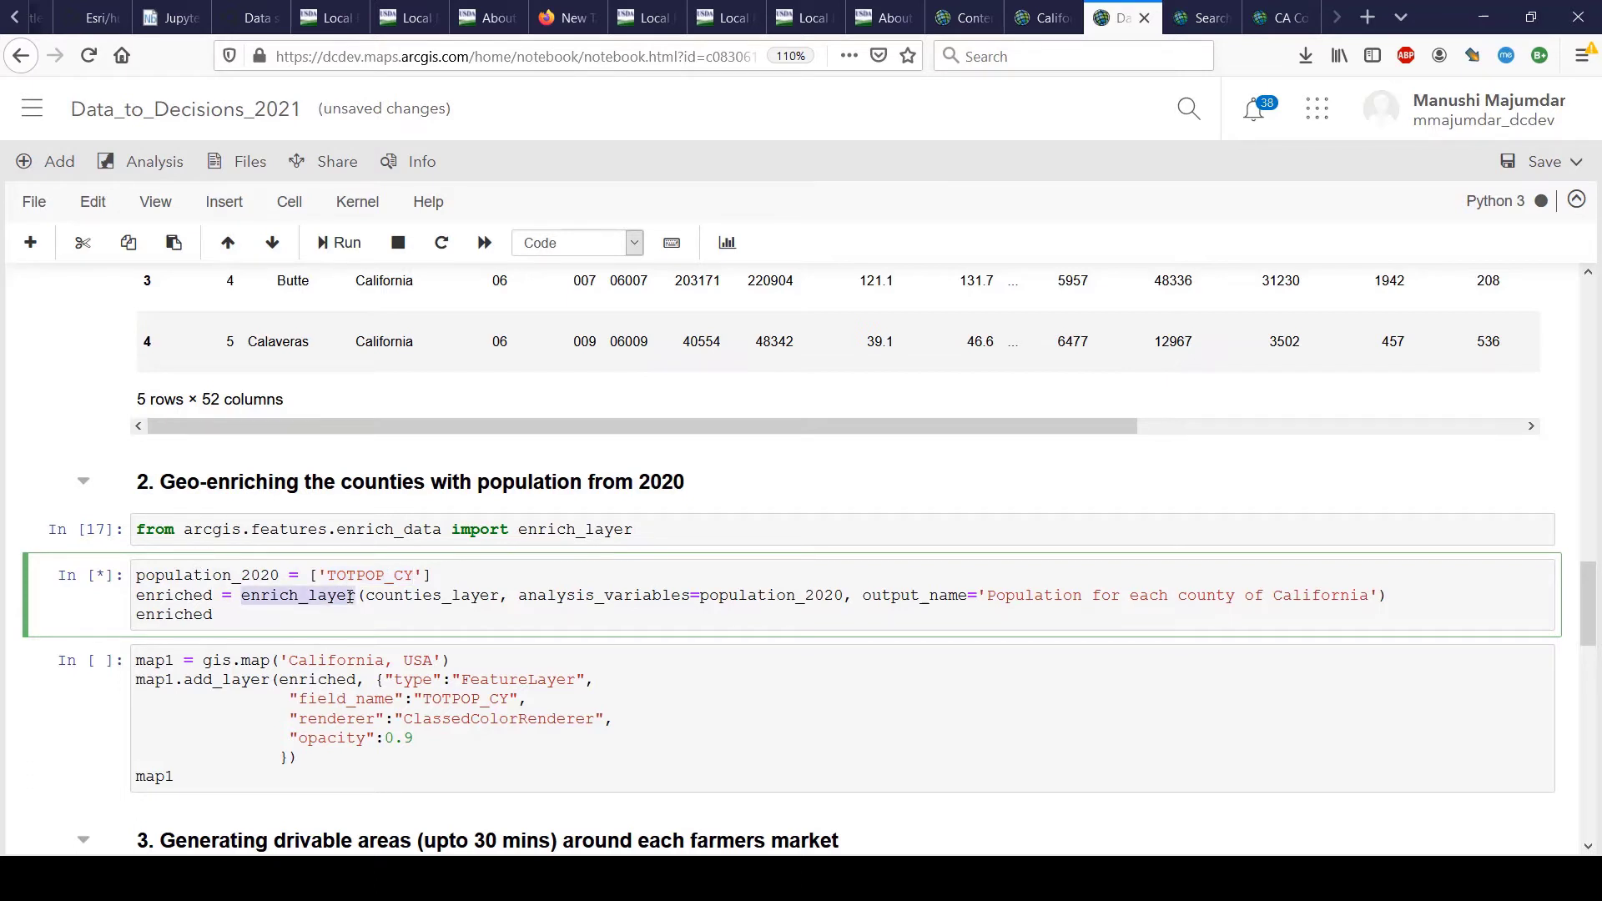
double_click(411, 597)
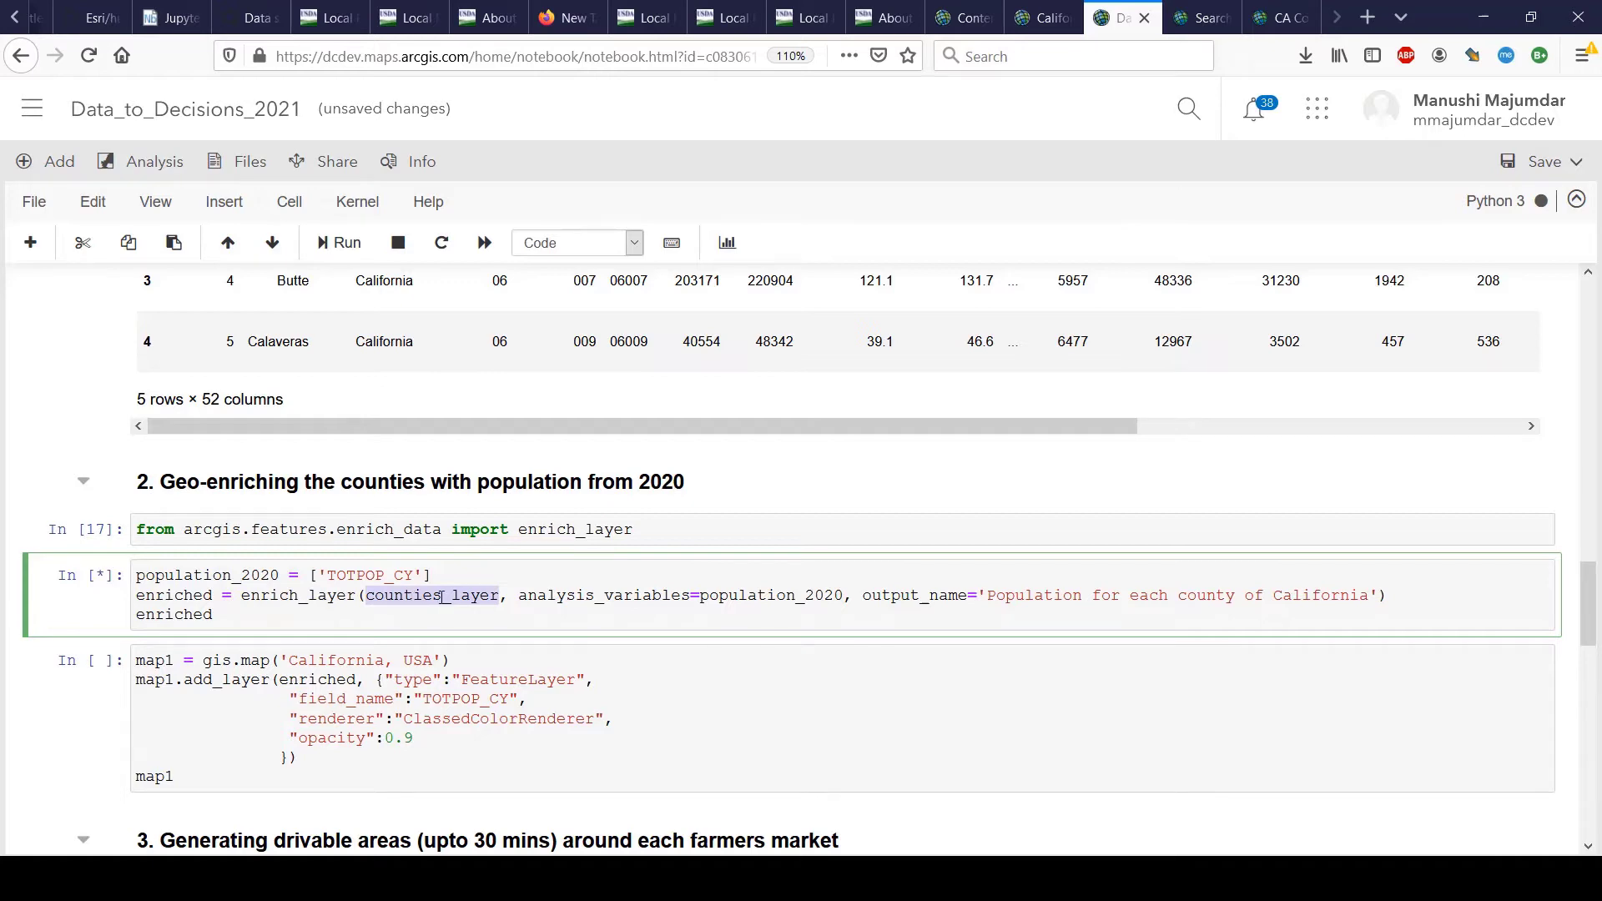
left_click(442, 597)
double_click(472, 598)
Trace counties_layer's definition, note population_2020 as analysis variables, and run the map1 cell.
scroll(472, 597, "up", 8)
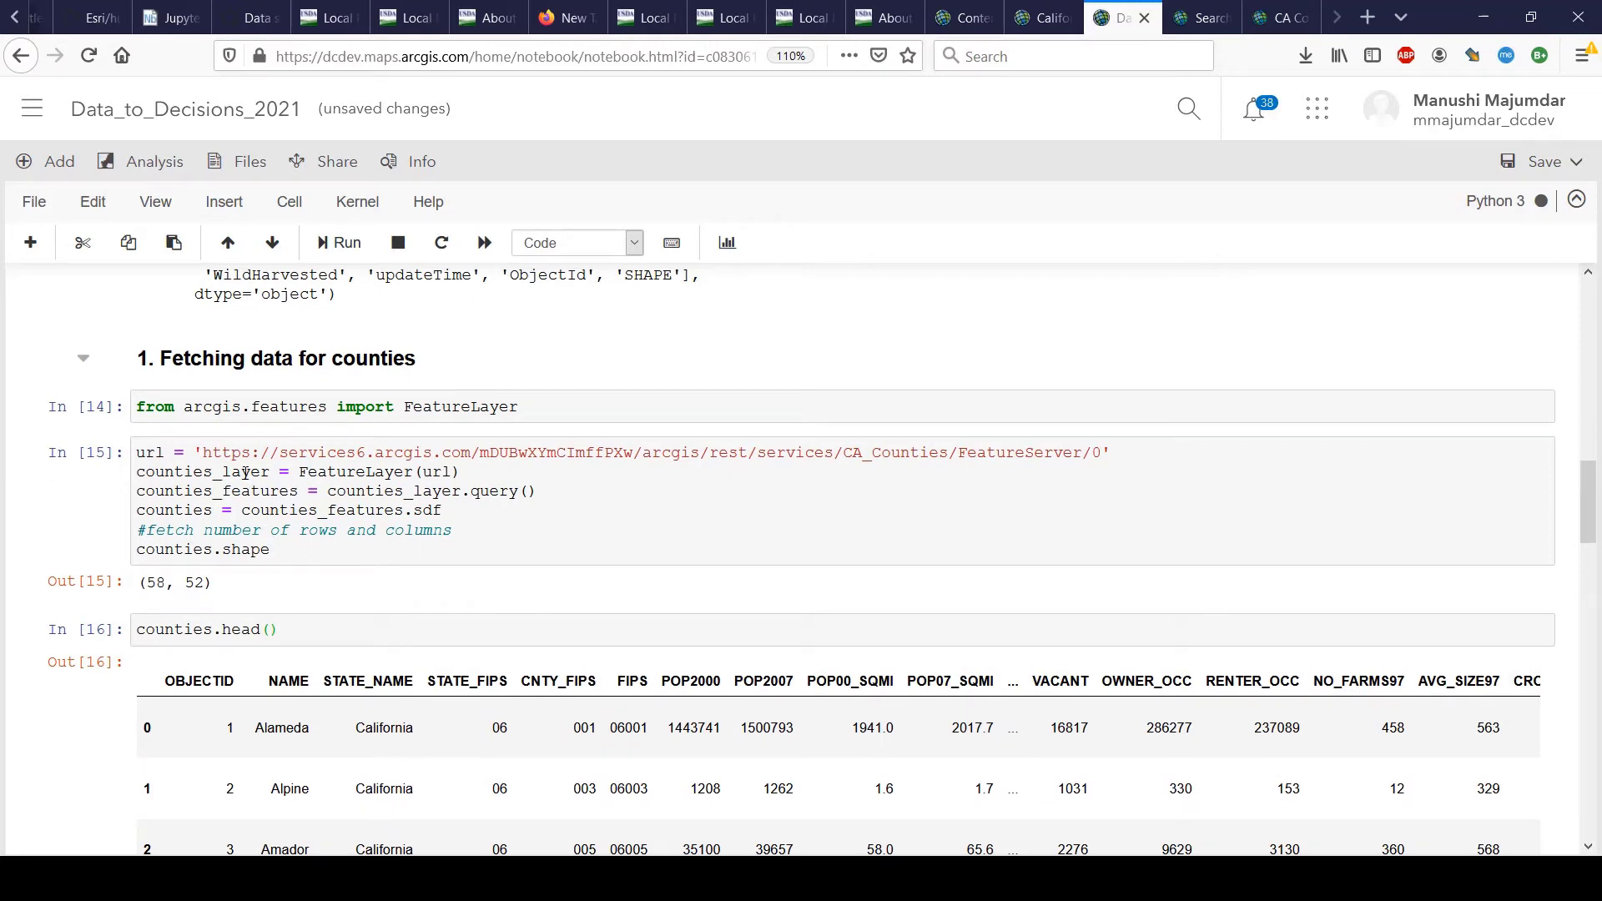
double_click(246, 473)
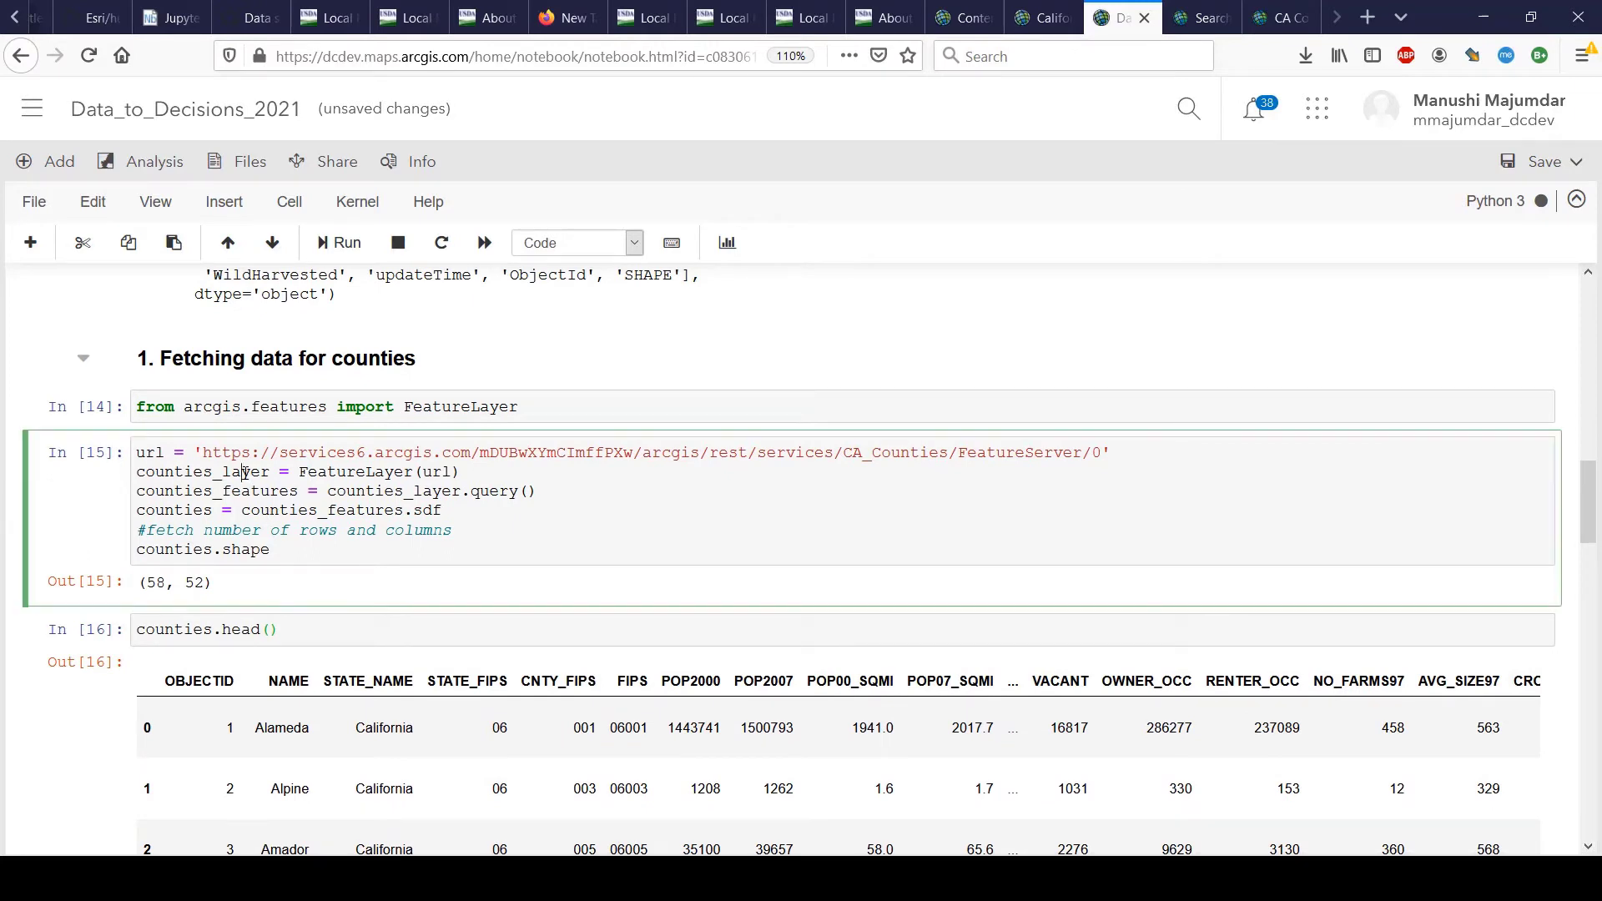
left_click(205, 515)
scroll(205, 515, "down", 1)
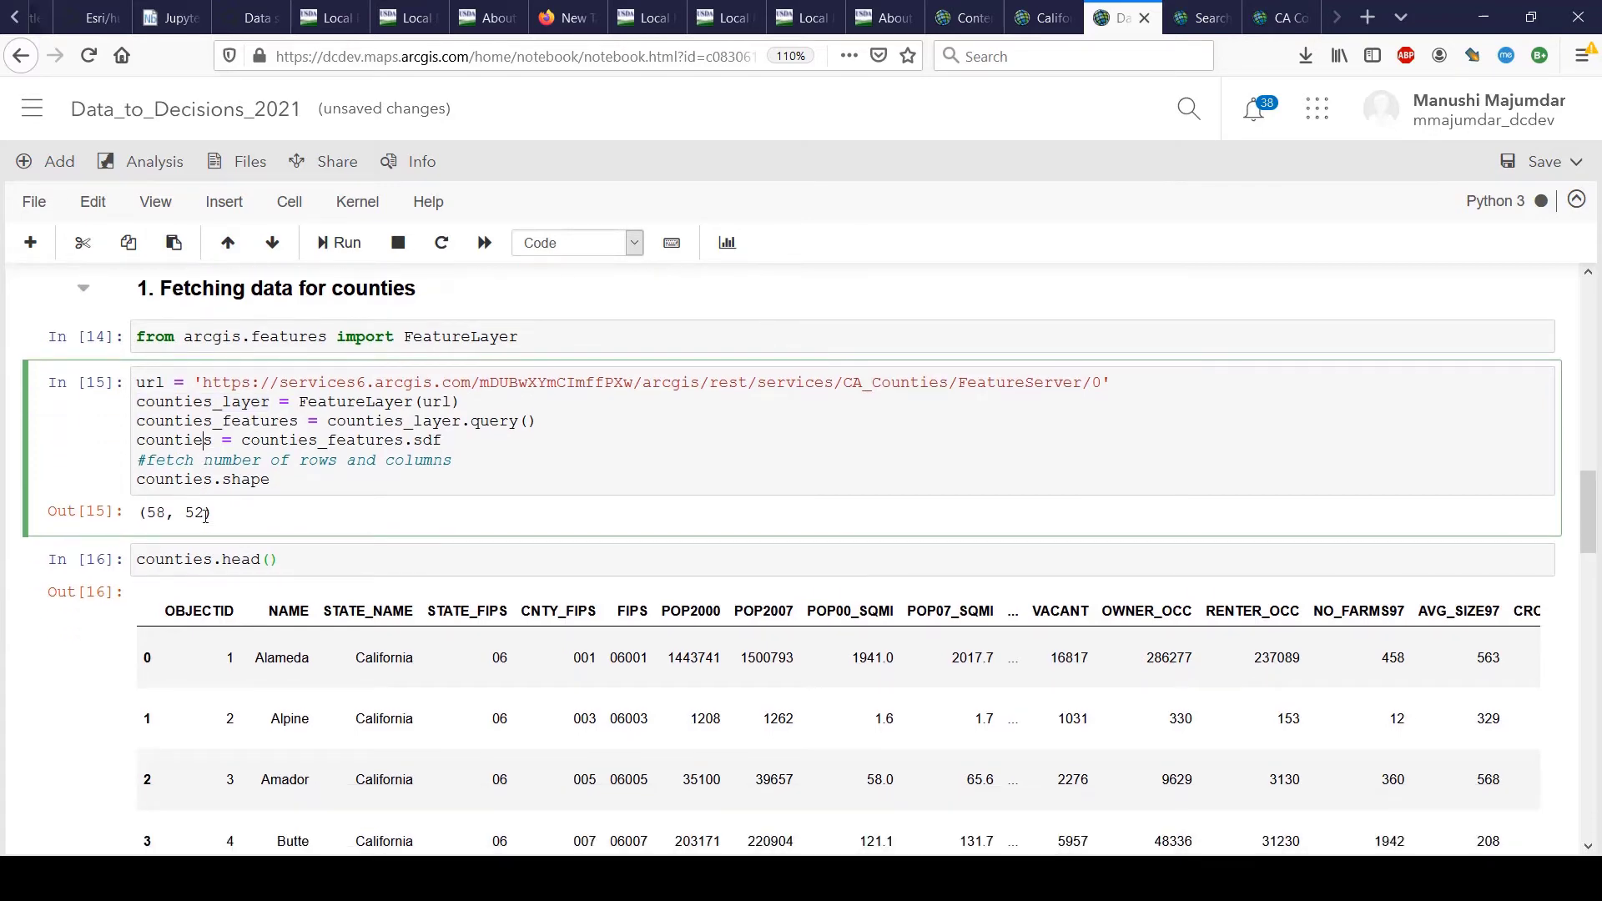
scroll(205, 515, "down", 6)
double_click(455, 659)
left_click(455, 668)
double_click(486, 657)
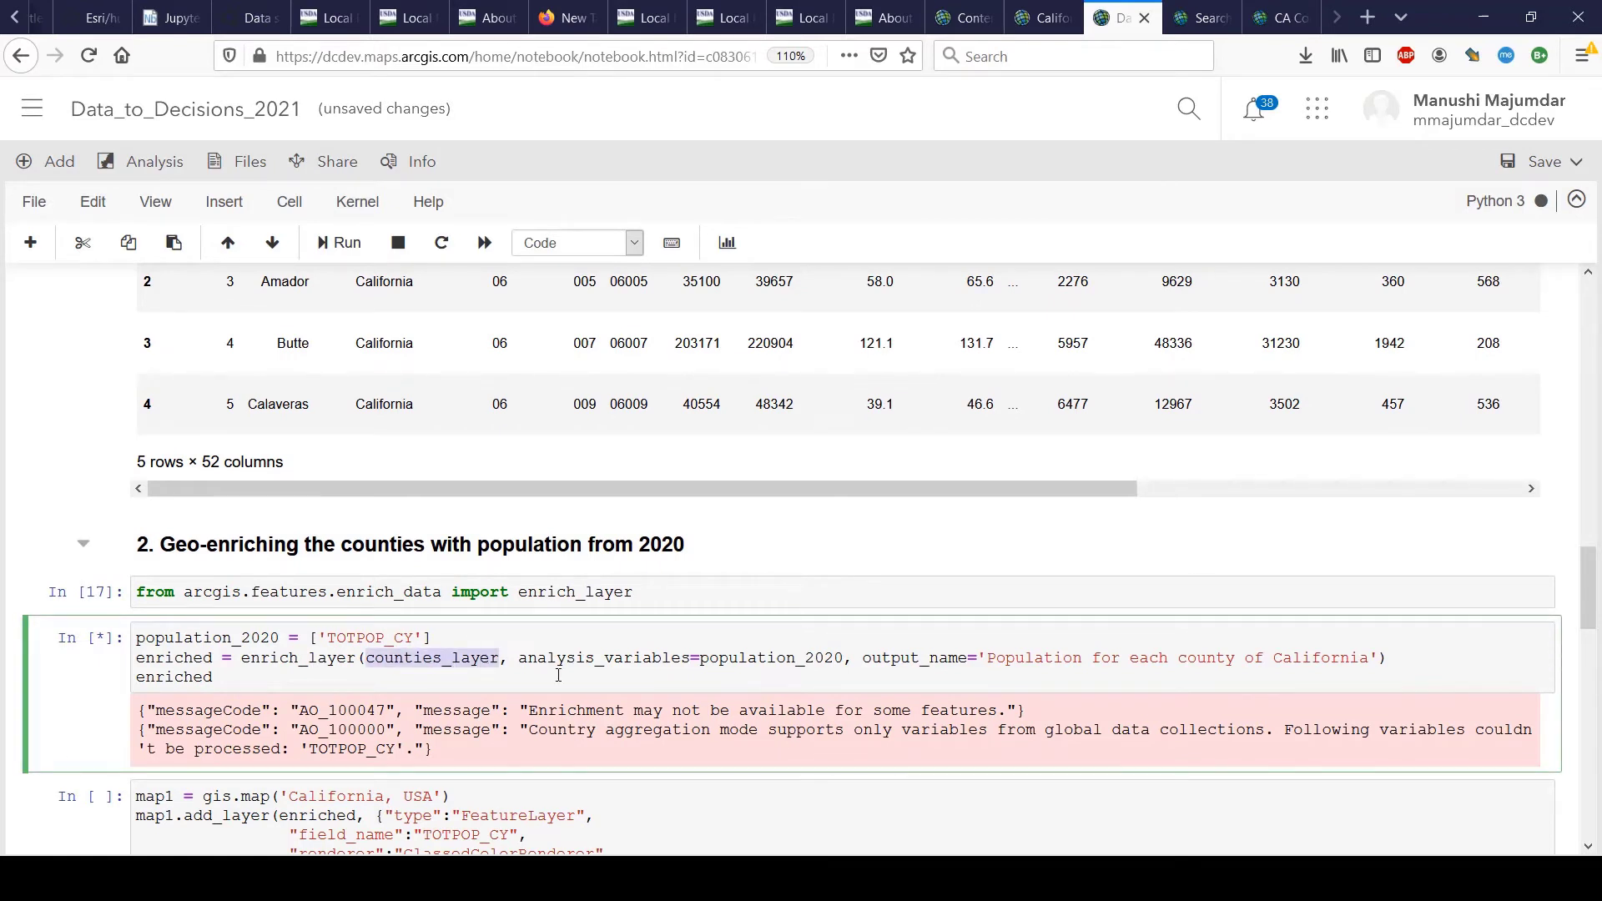
double_click(815, 663)
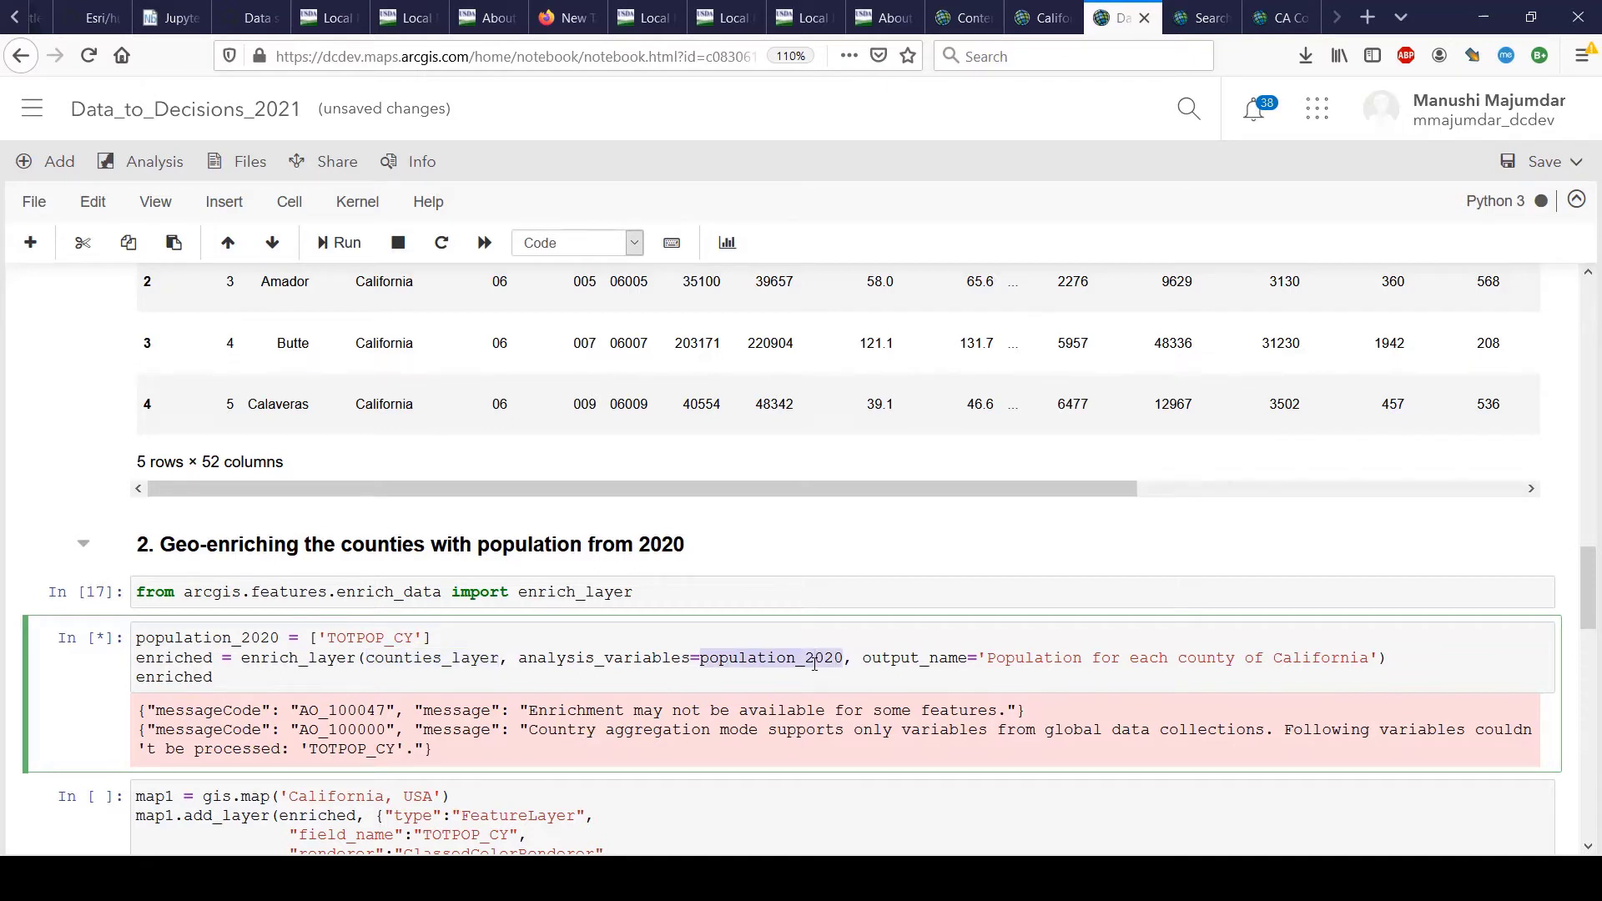
scroll(815, 663, "down", 2)
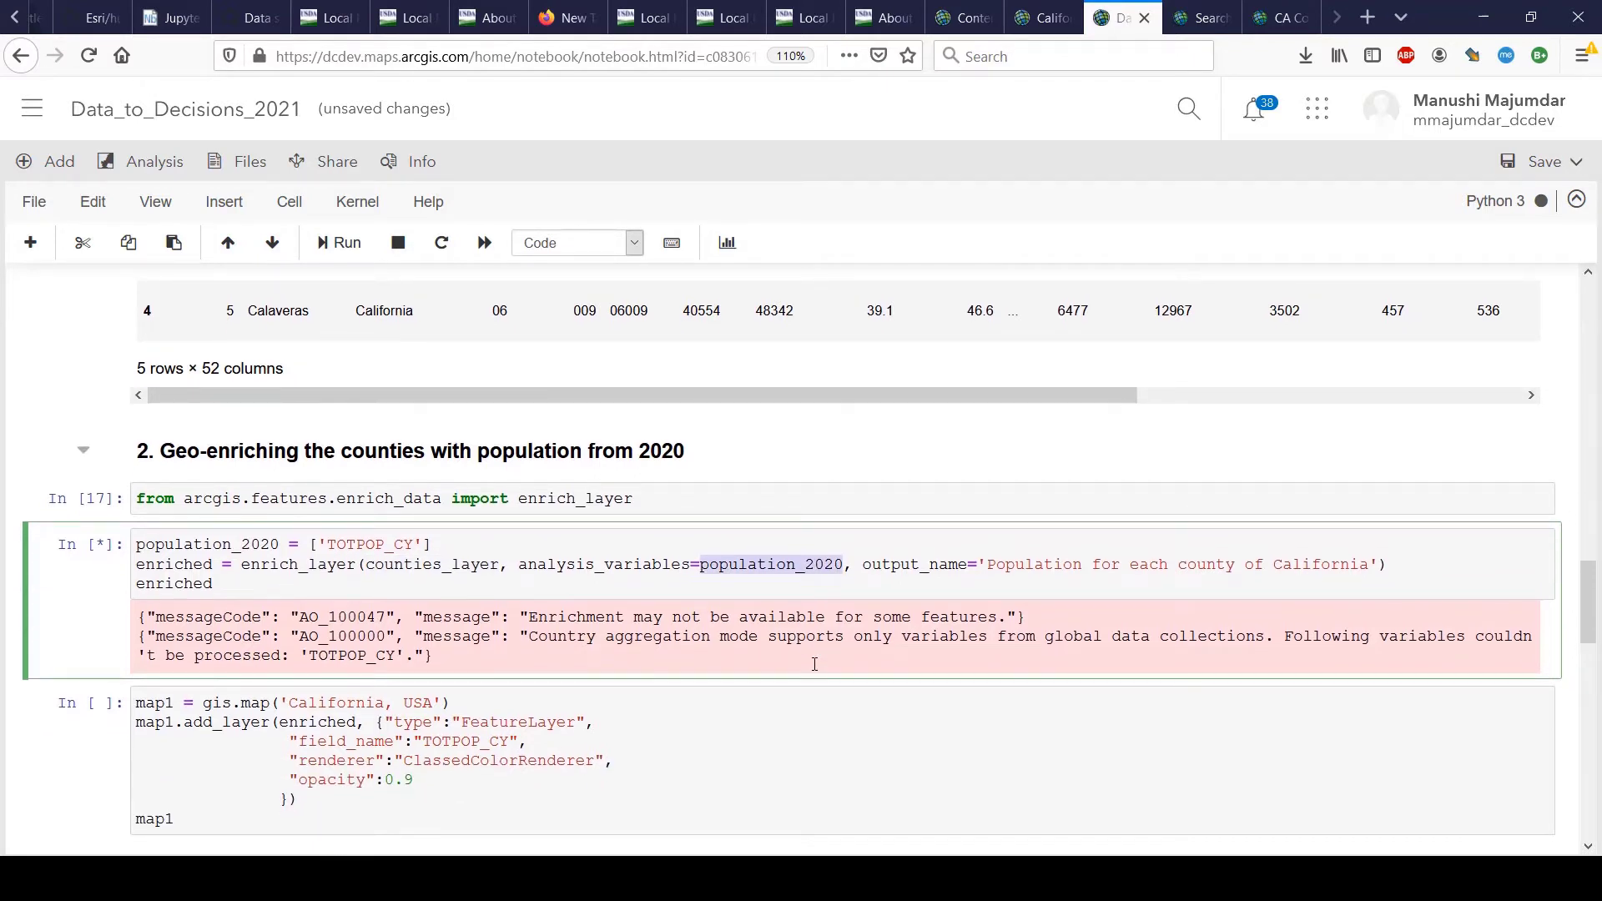
left_click(955, 585)
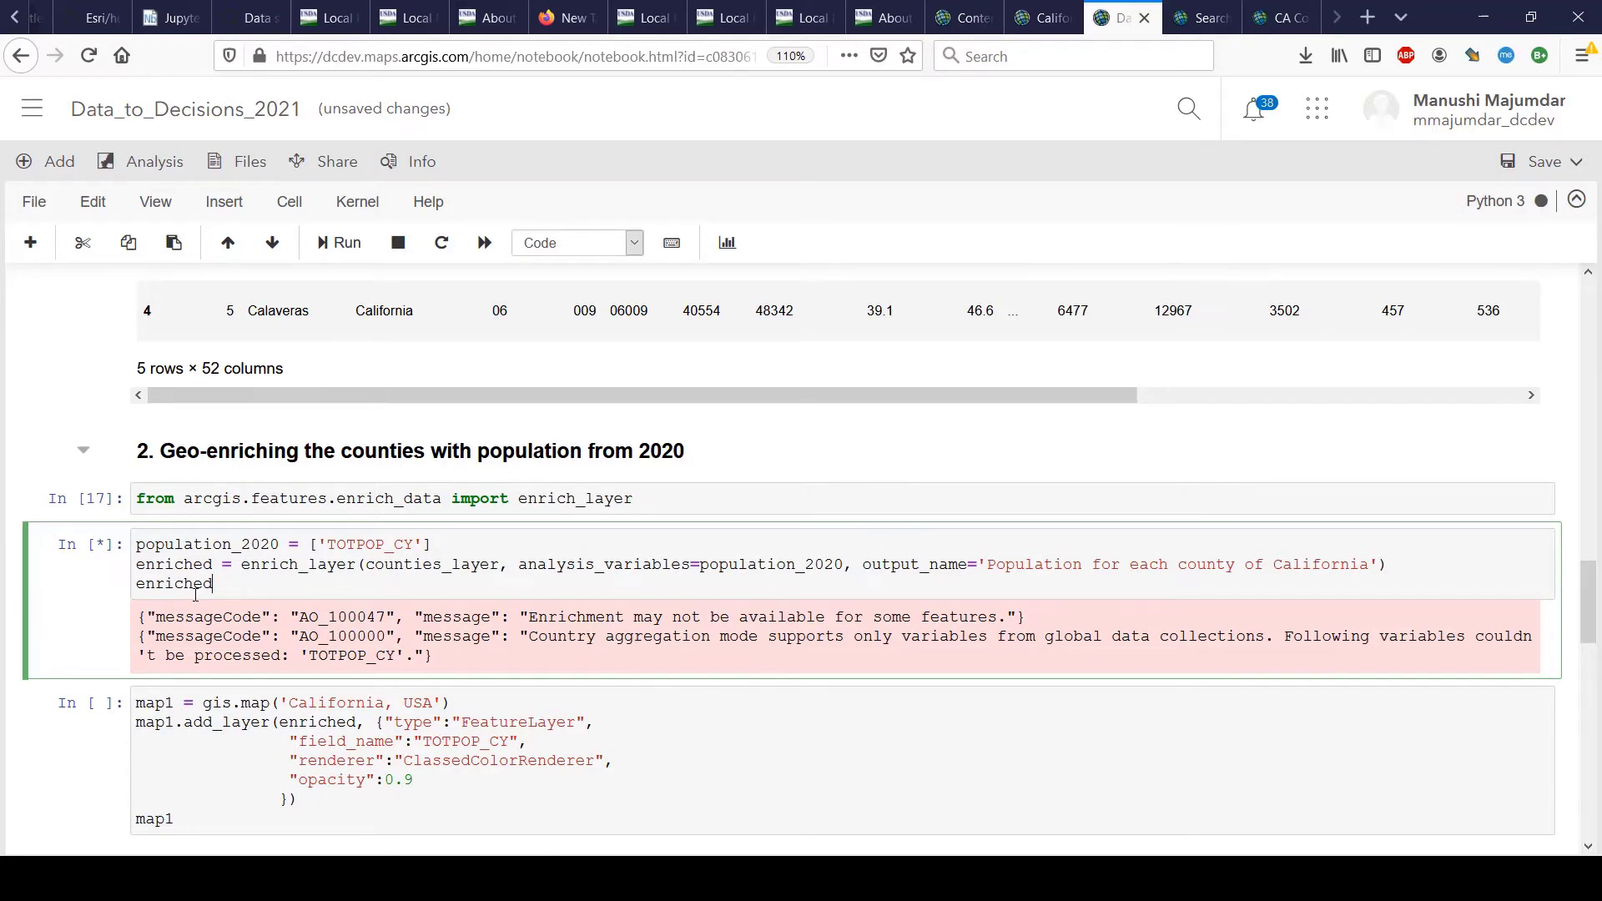
left_click(223, 773)
key("shift+Return")
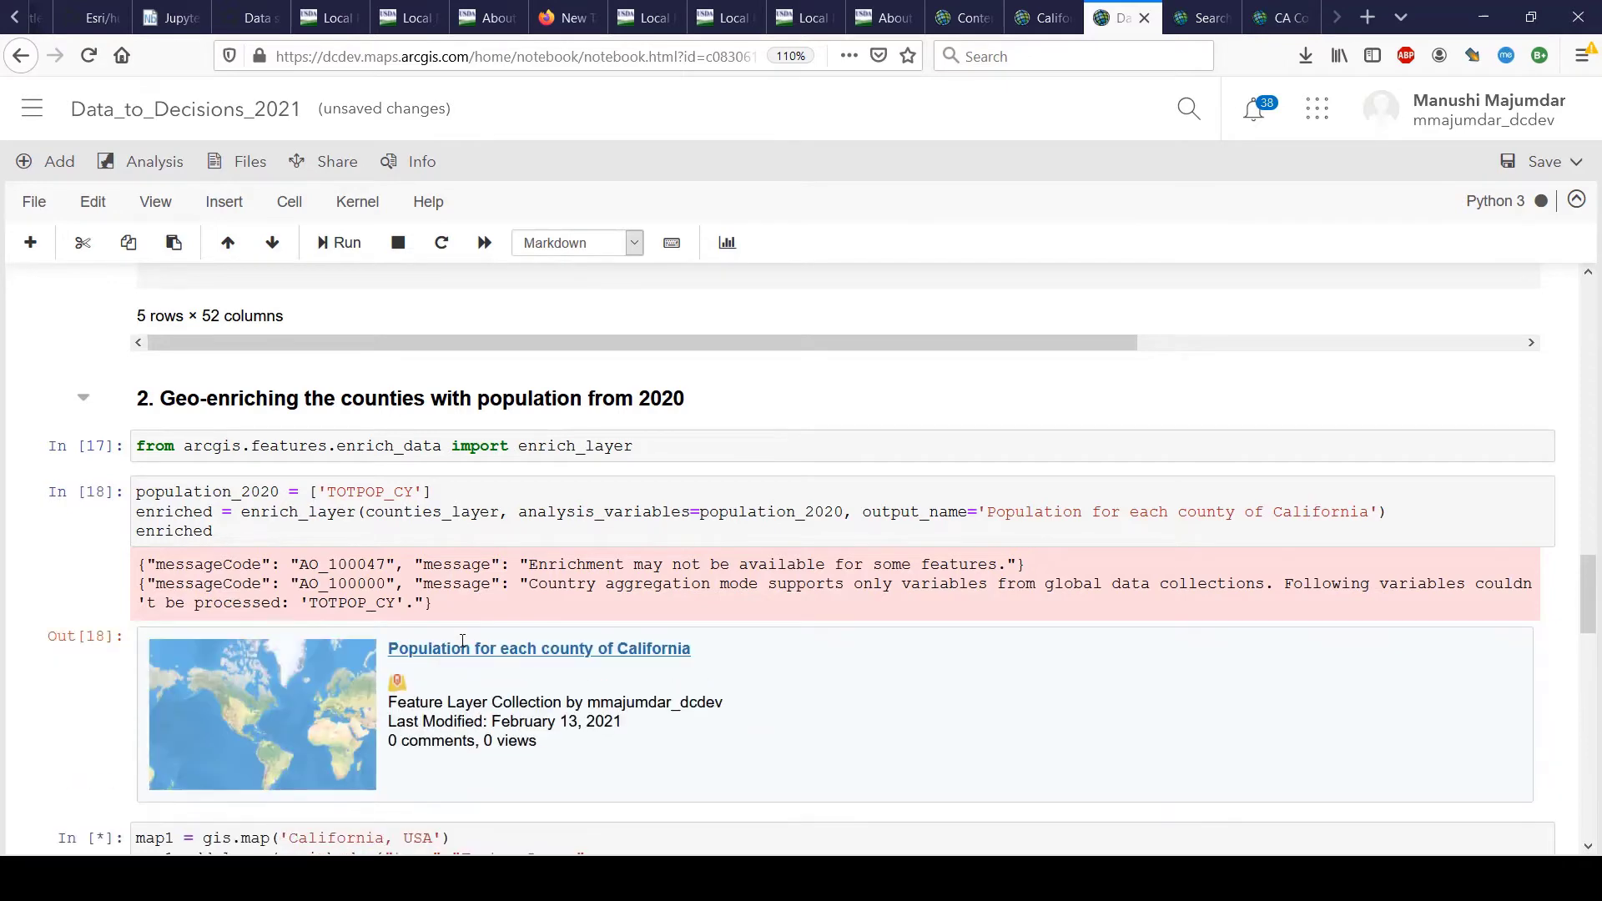
Inspect the TOTPOP_CY-shaded map and Los Angeles county's 2020 Total Population details.
scroll(393, 658, "down", 3)
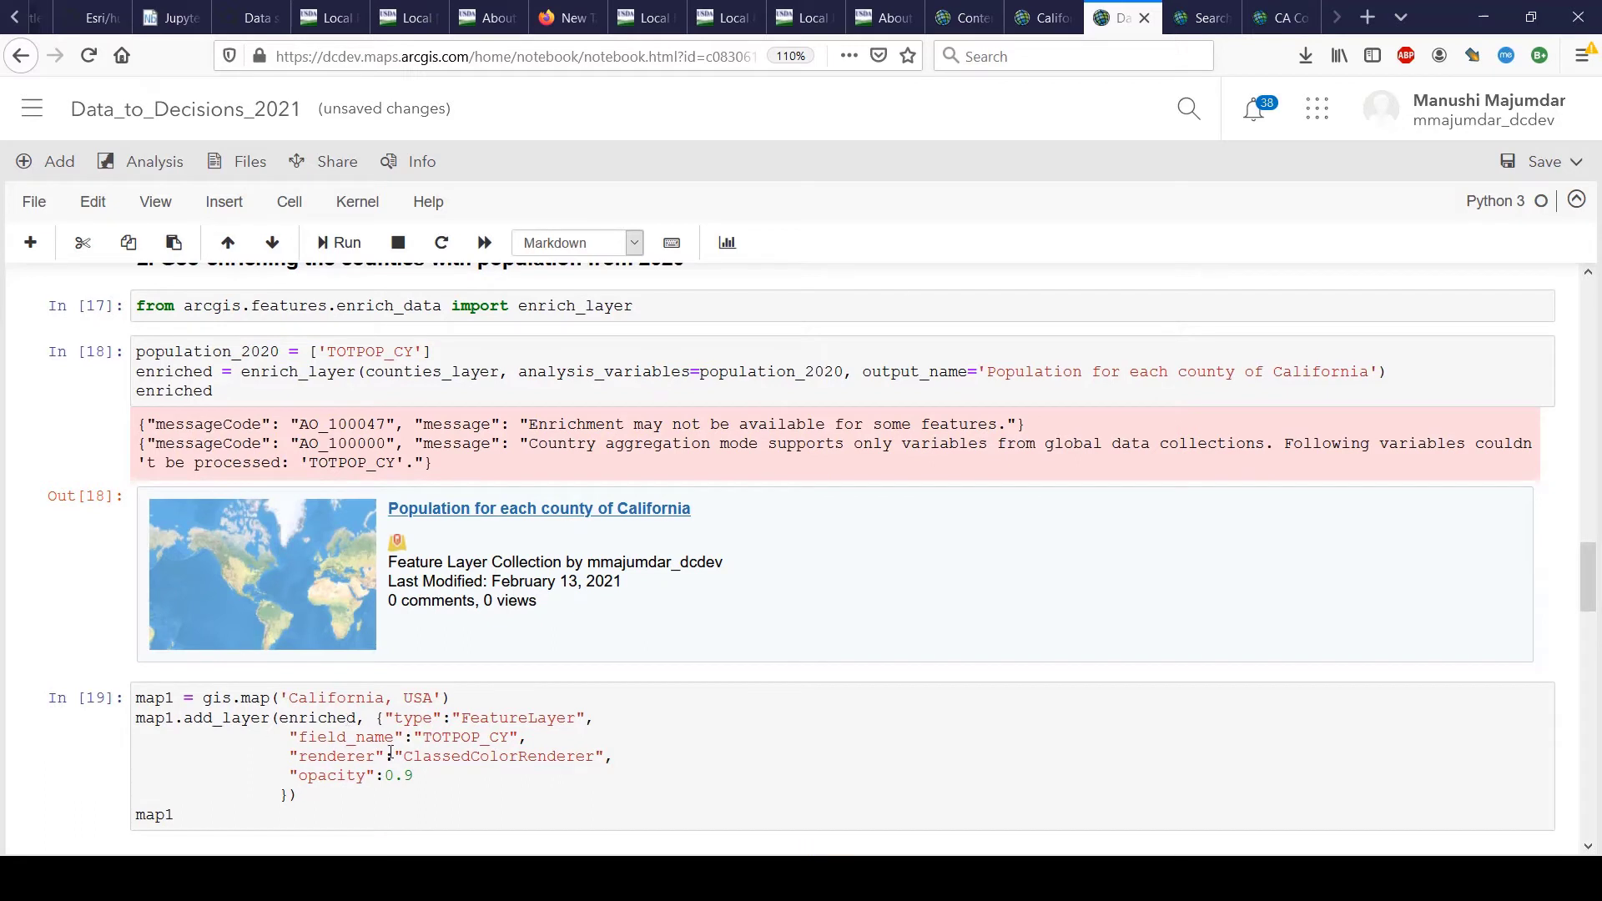
double_click(443, 735)
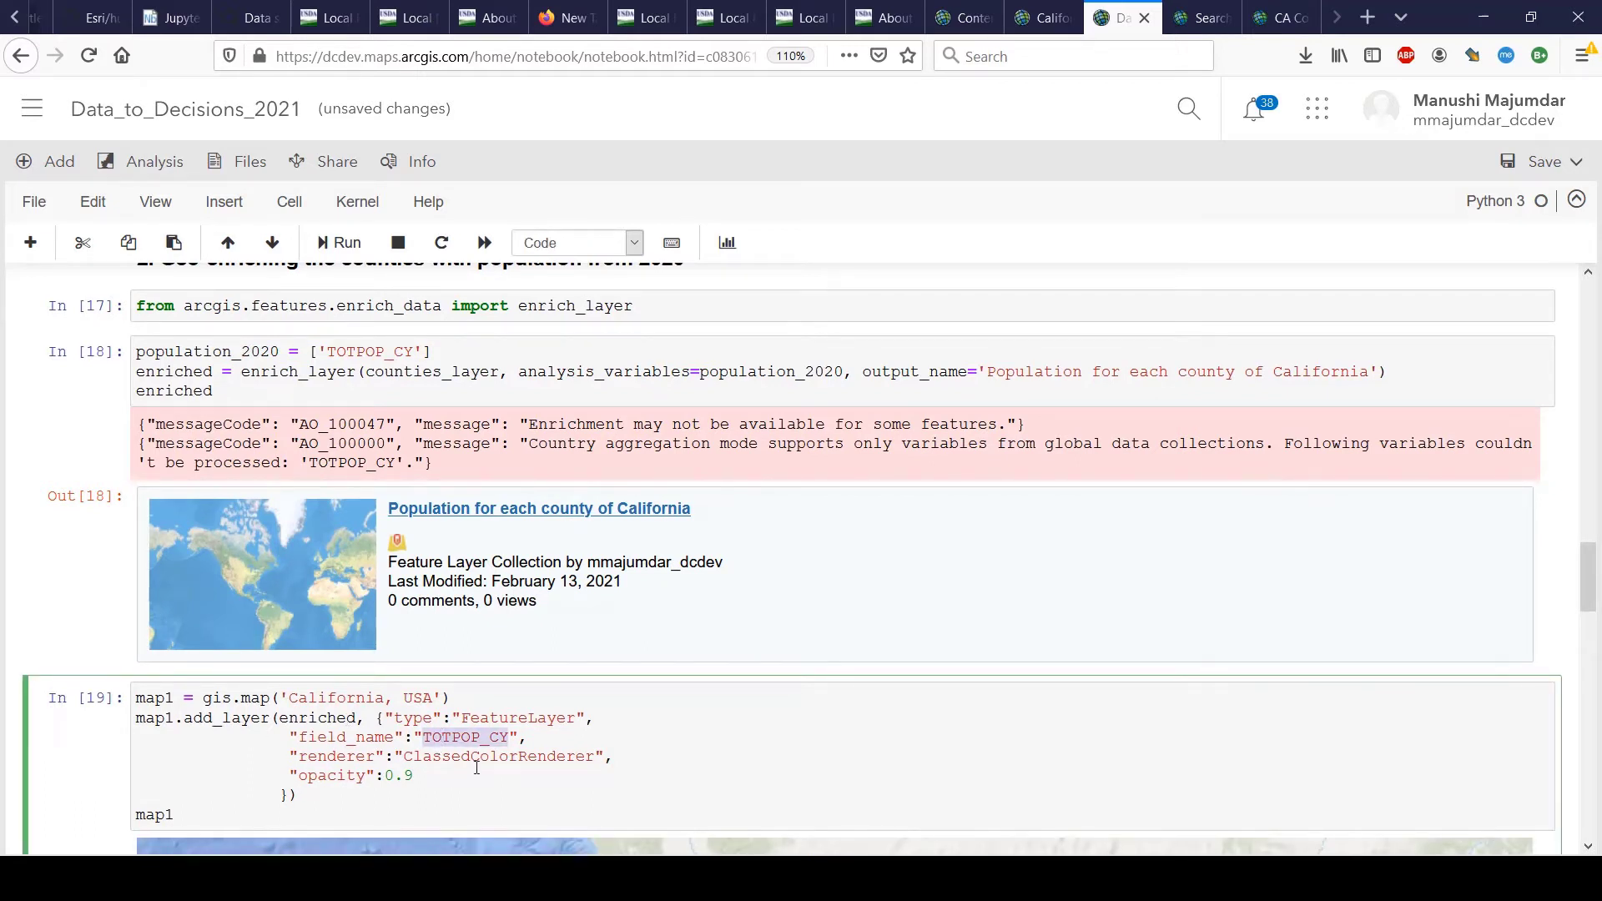
left_click(471, 757)
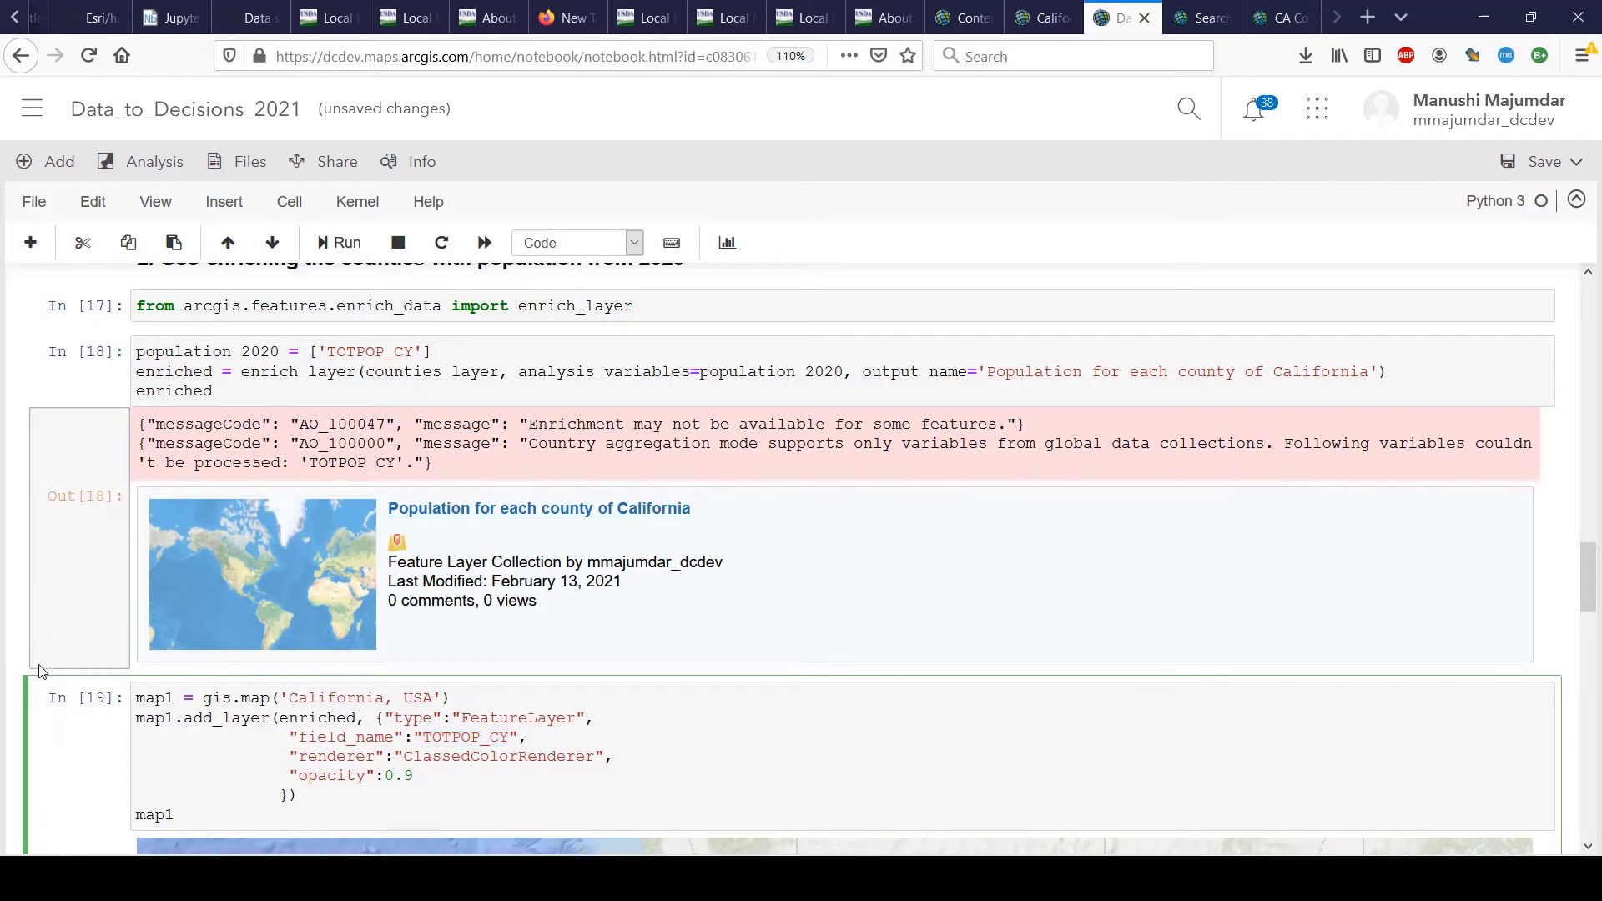
scroll(42, 672, "down", 3)
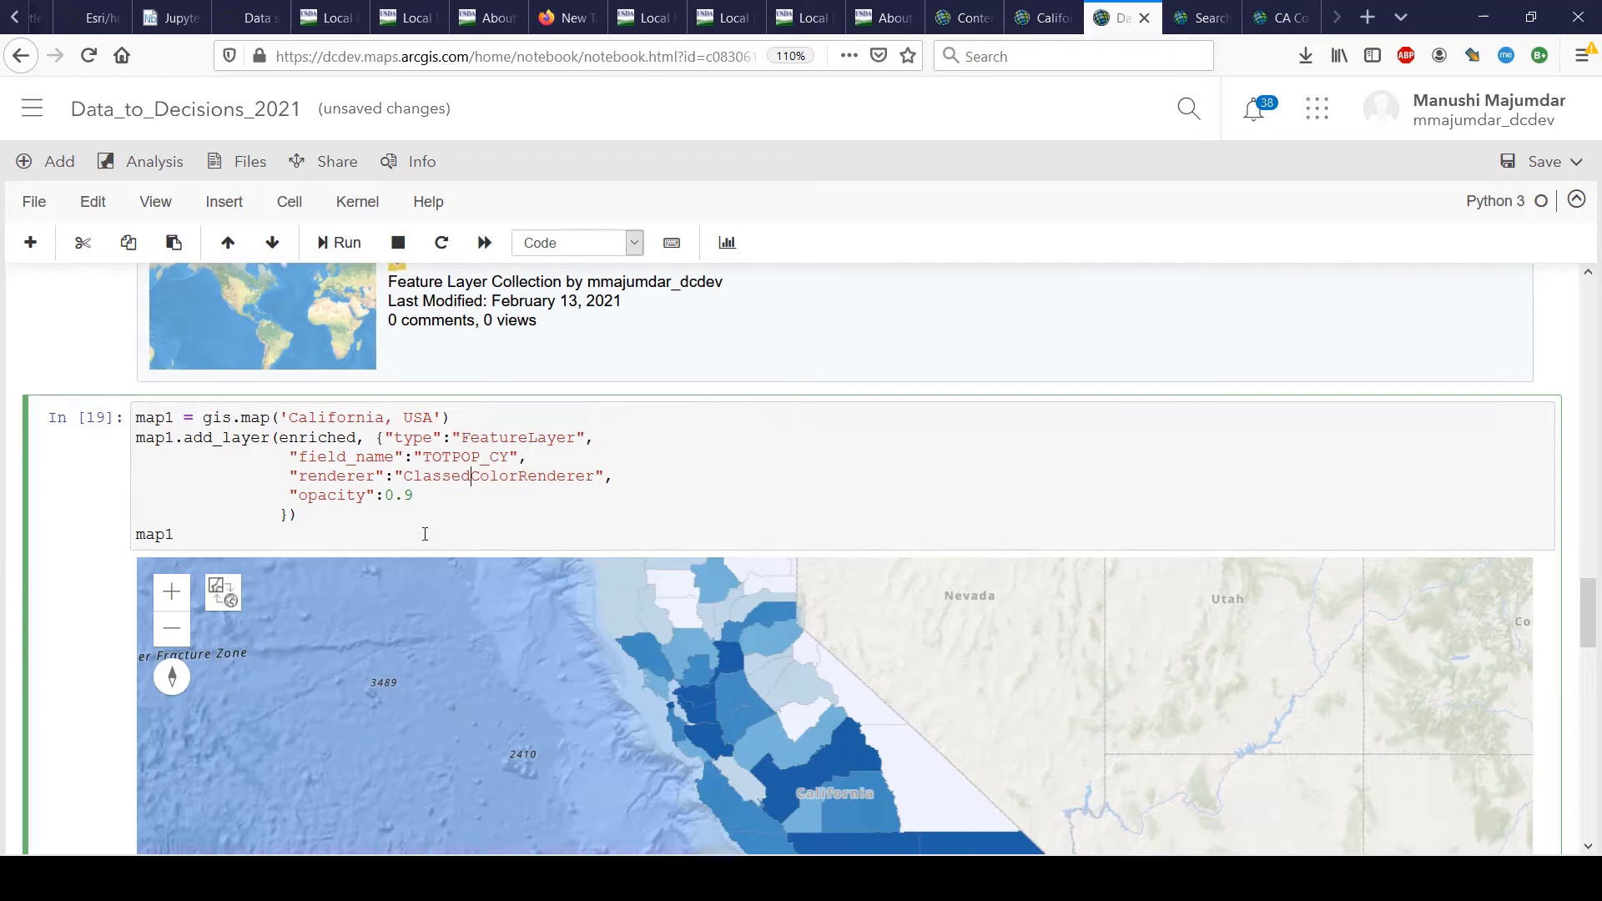
scroll(78, 592, "down", 2)
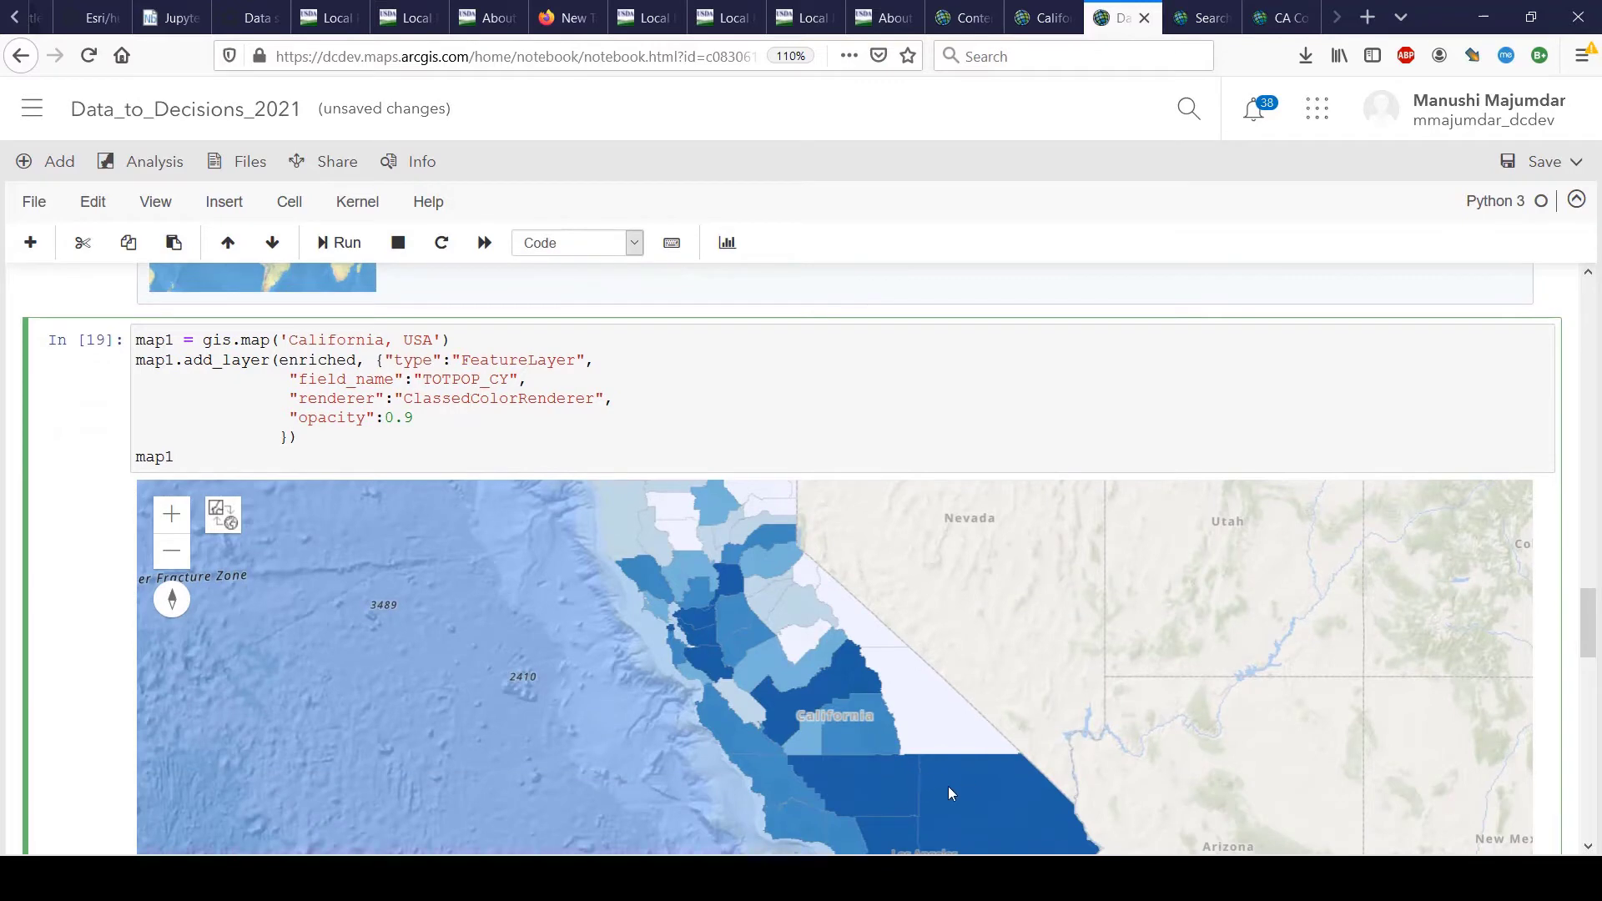
left_click(866, 793)
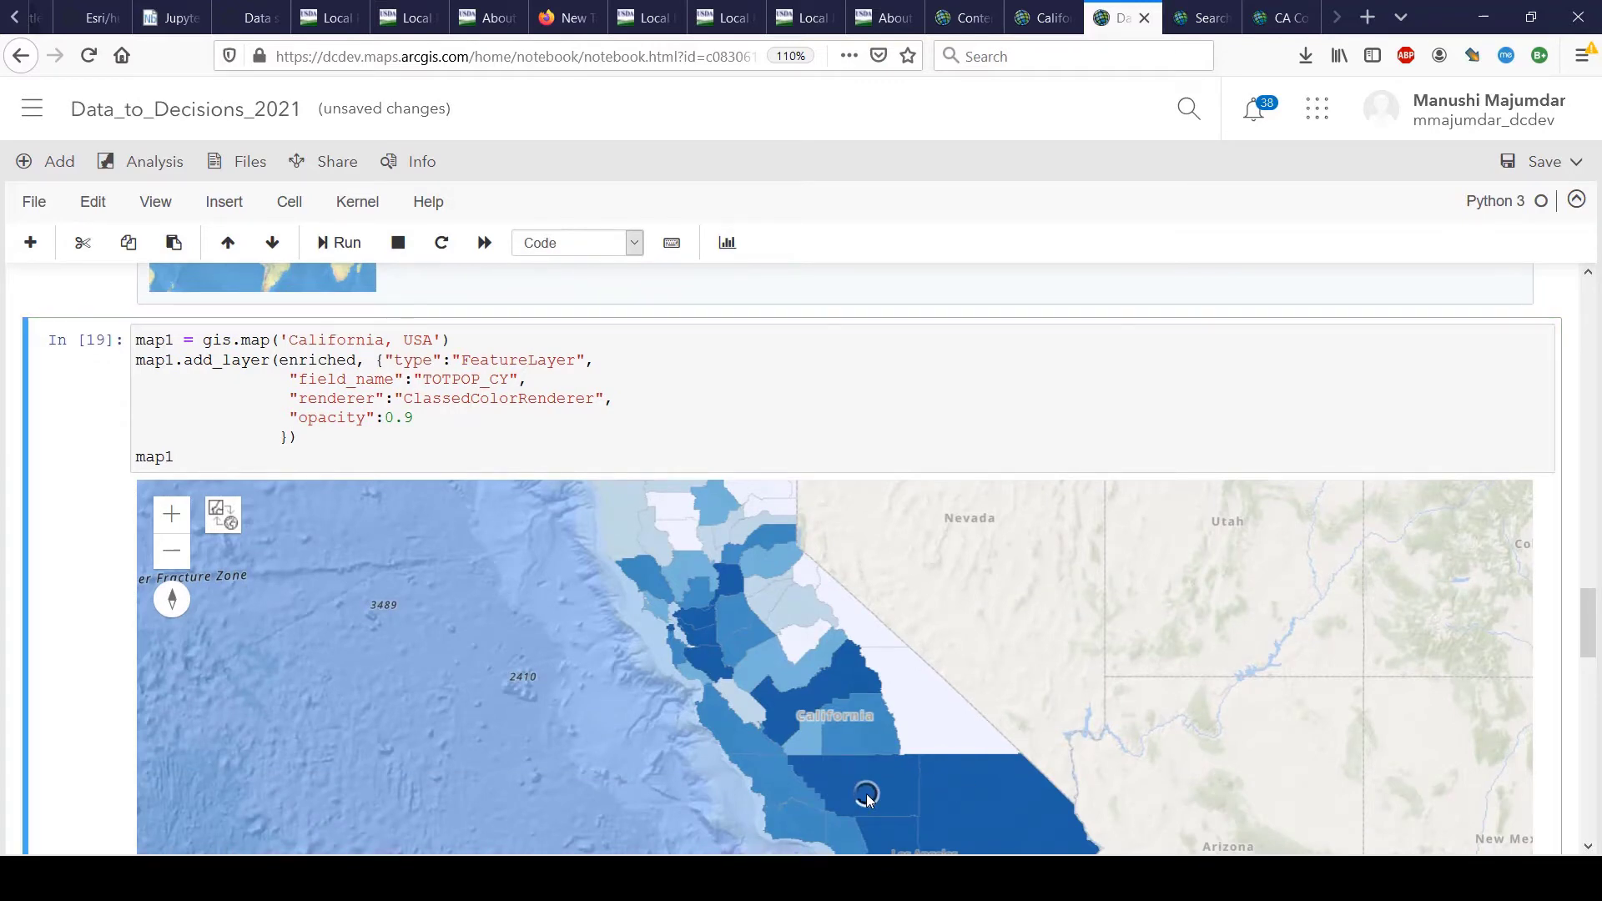
double_click(866, 793)
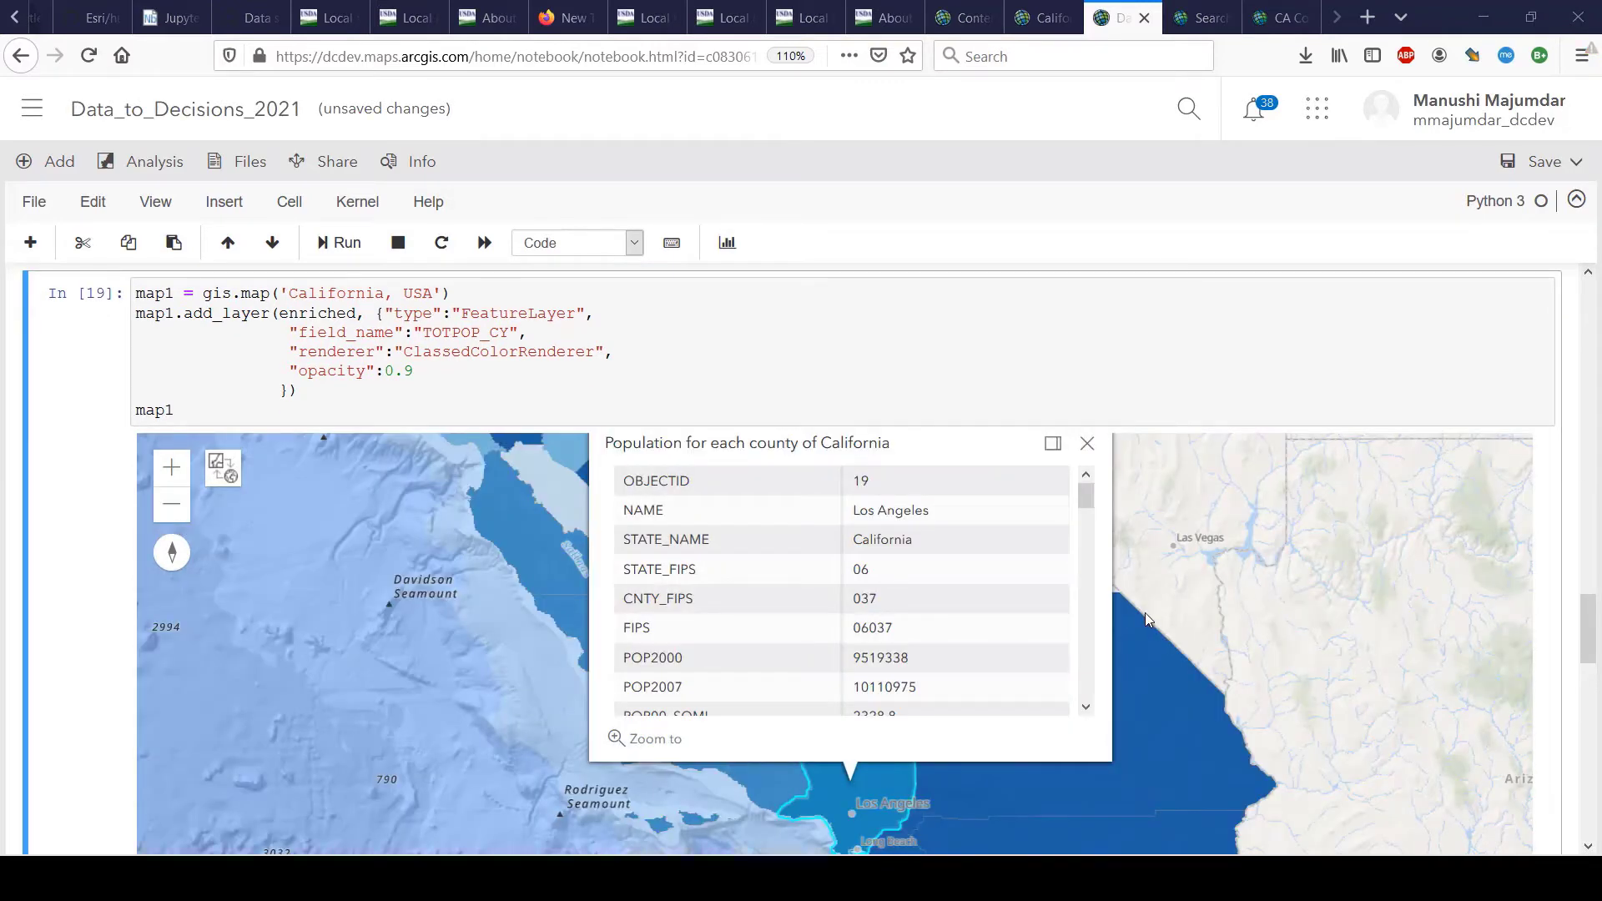
scroll(866, 570, "down", 15)
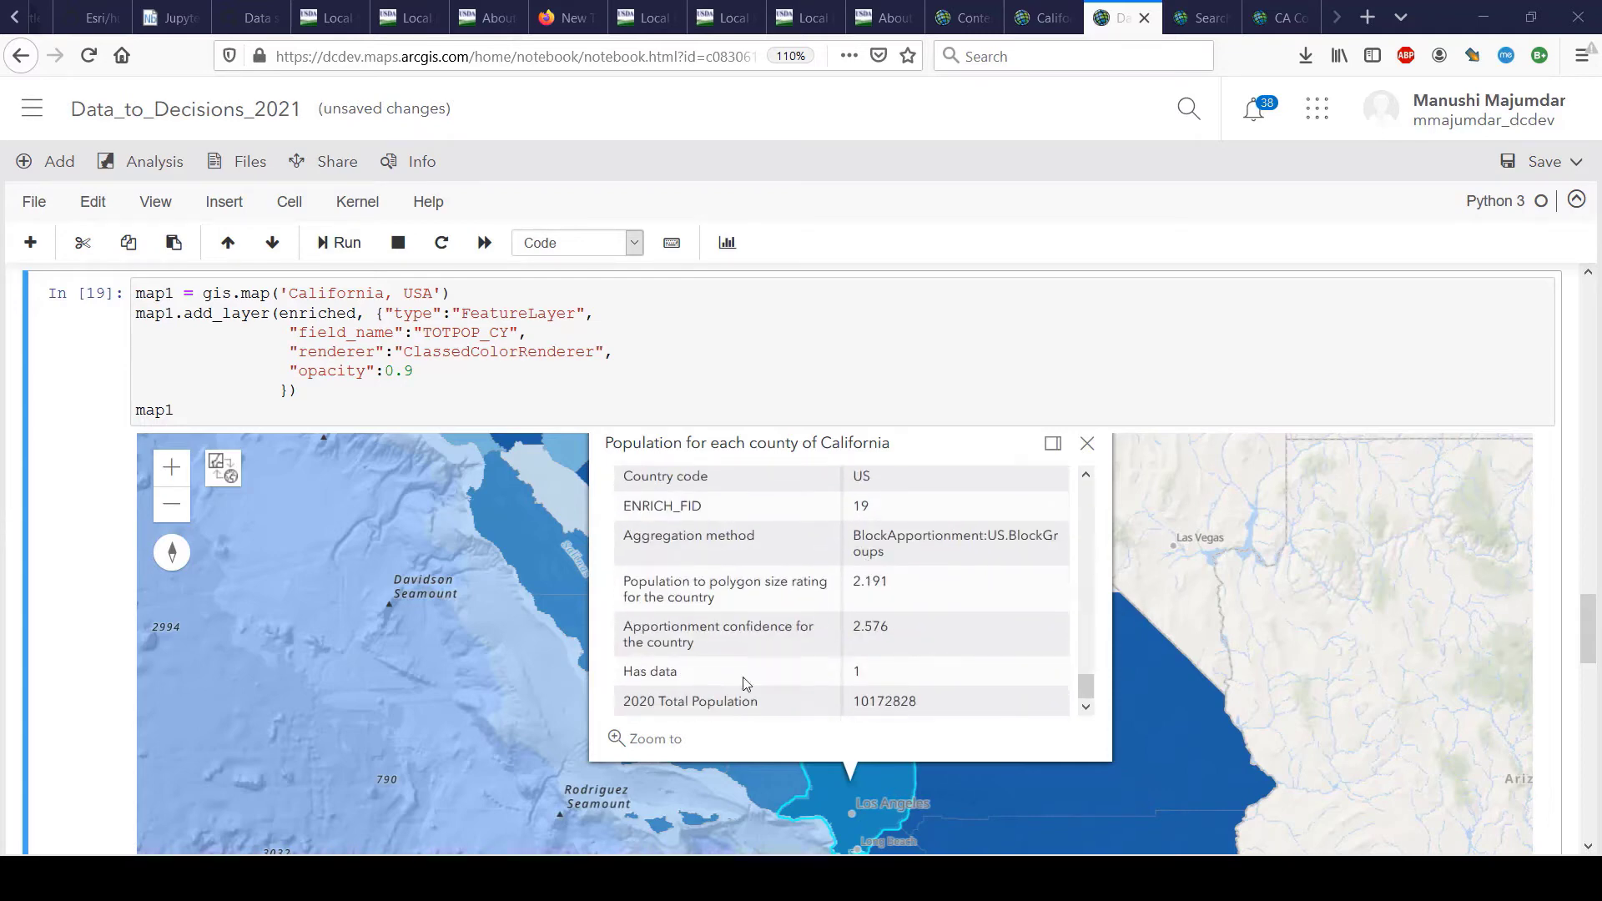
double_click(903, 700)
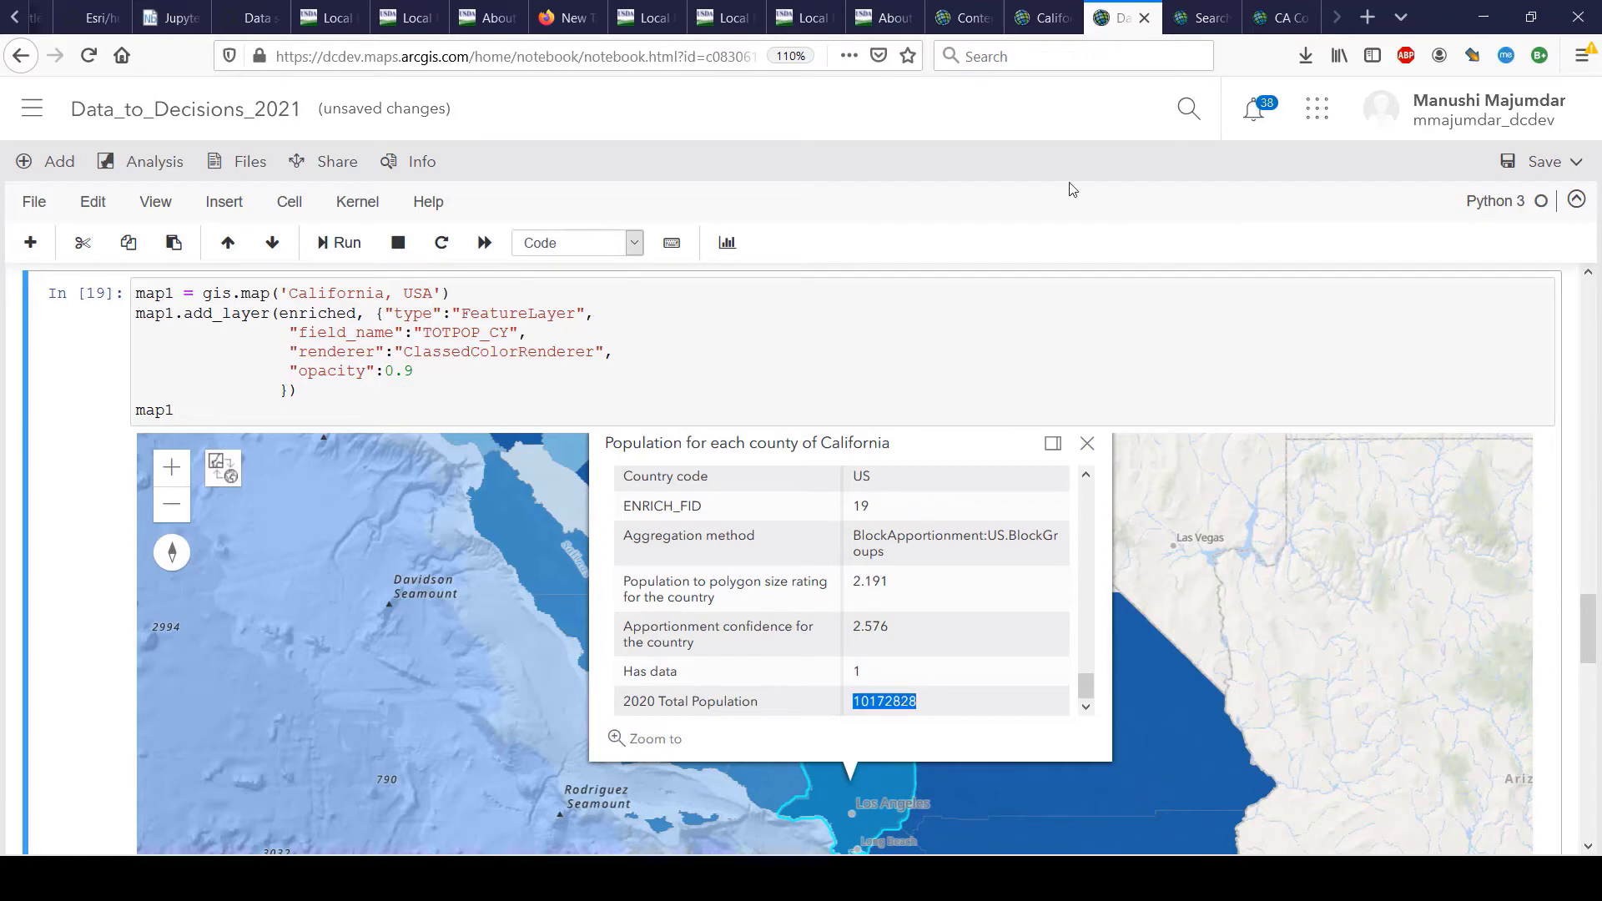
left_click(990, 316)
left_click(429, 583)
Pan the map to southern California, dismiss the county popup, and scroll to section 3.
scroll(523, 695, "down", 1)
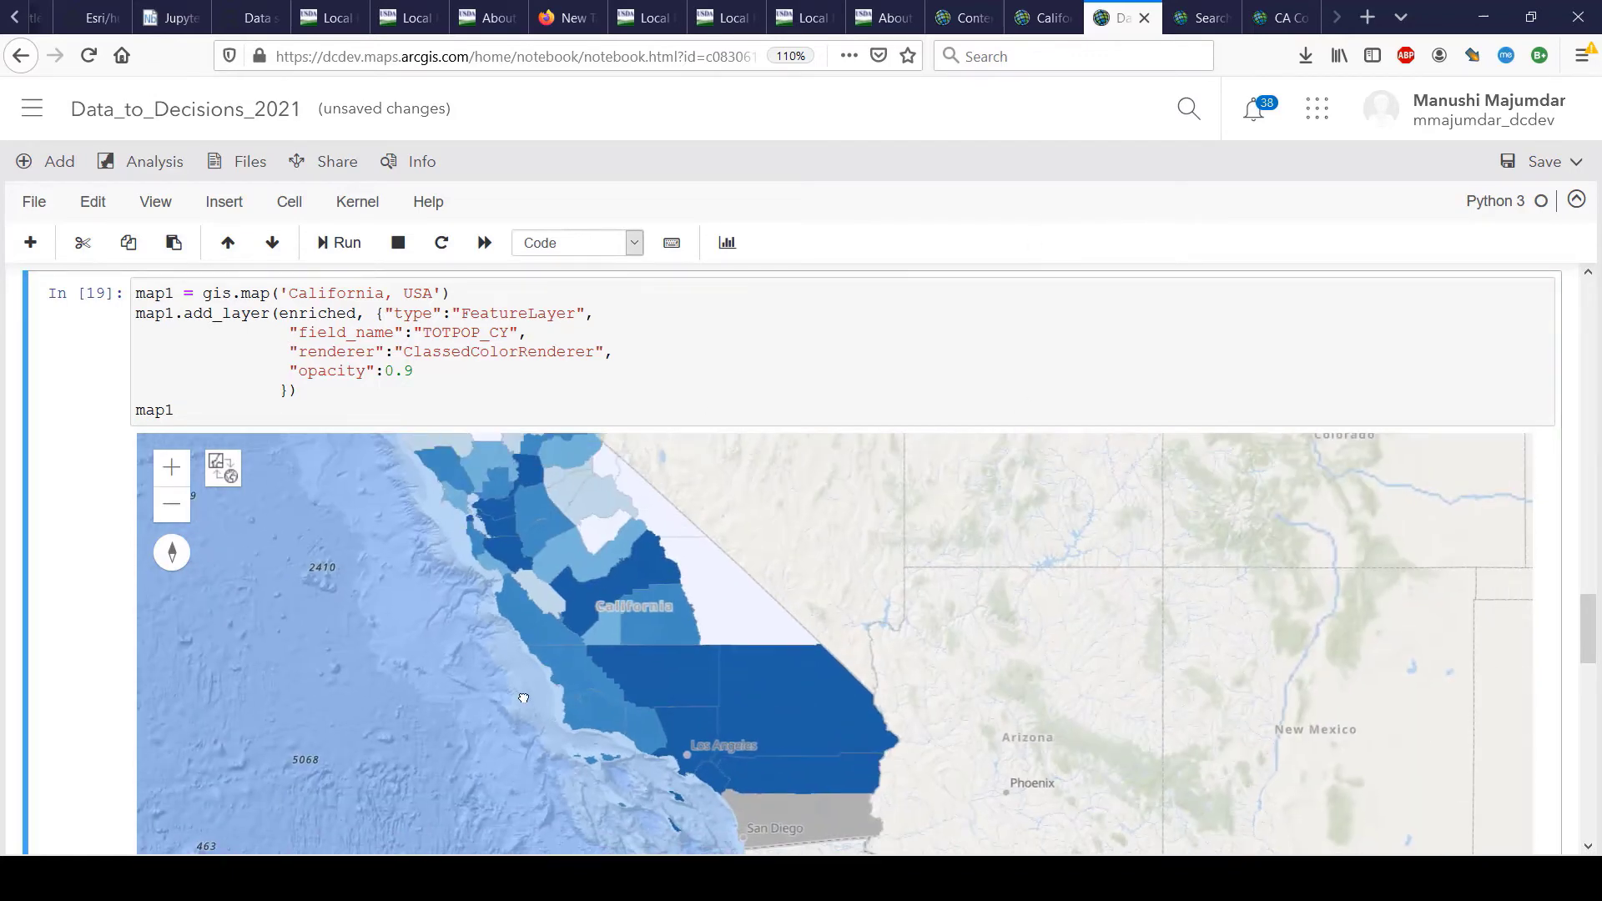
left_click_drag(532, 701, 633, 833)
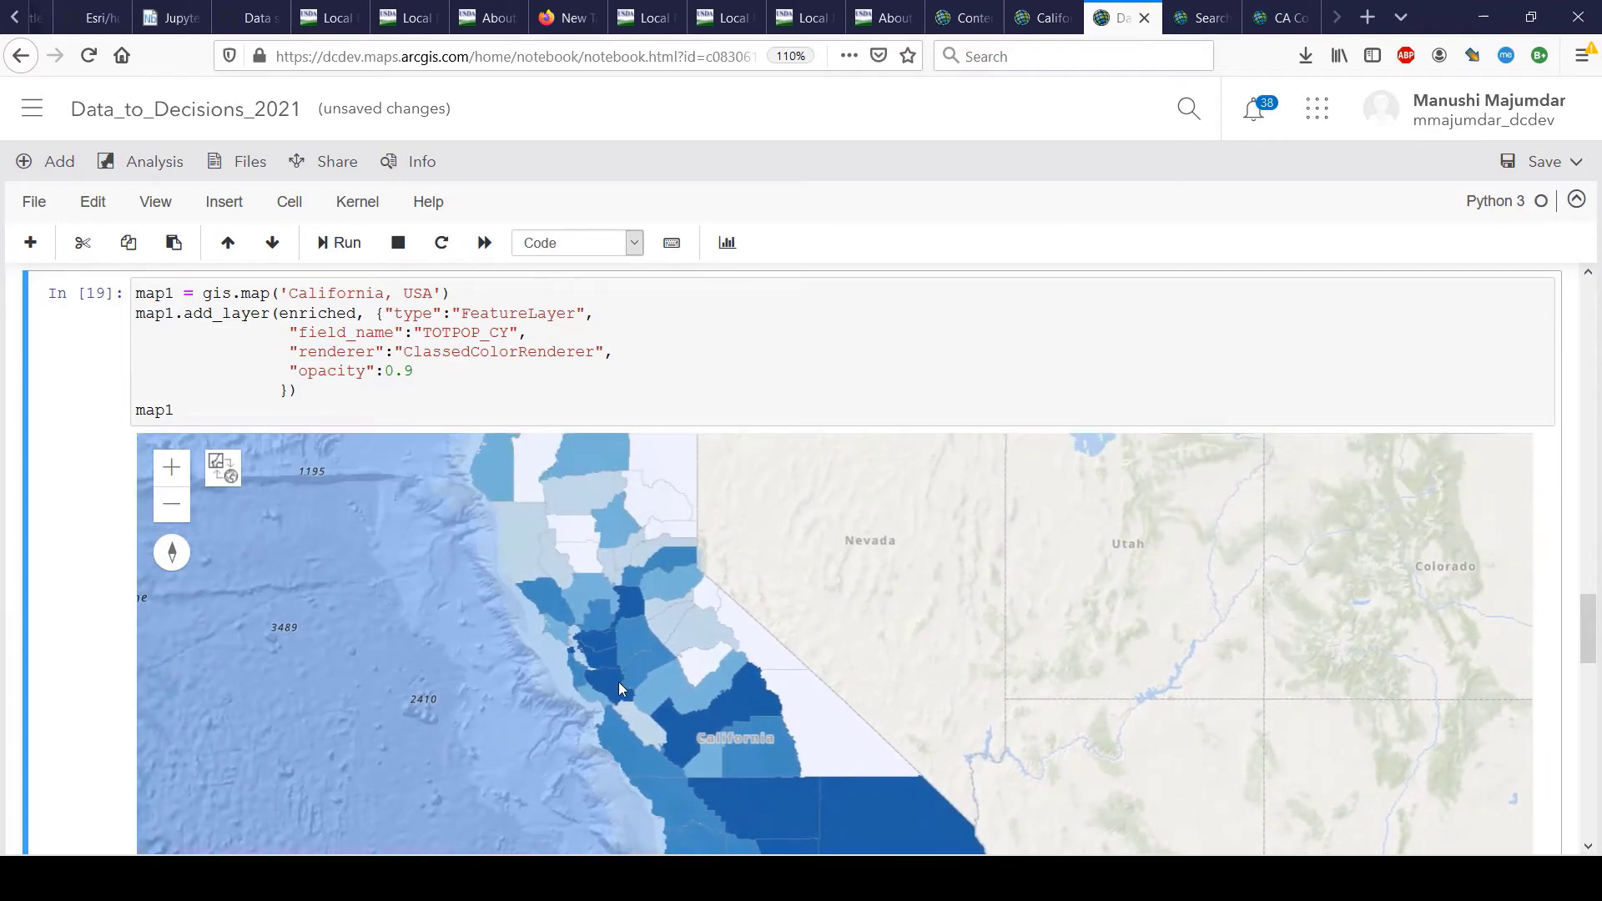
left_click_drag(619, 683, 553, 560)
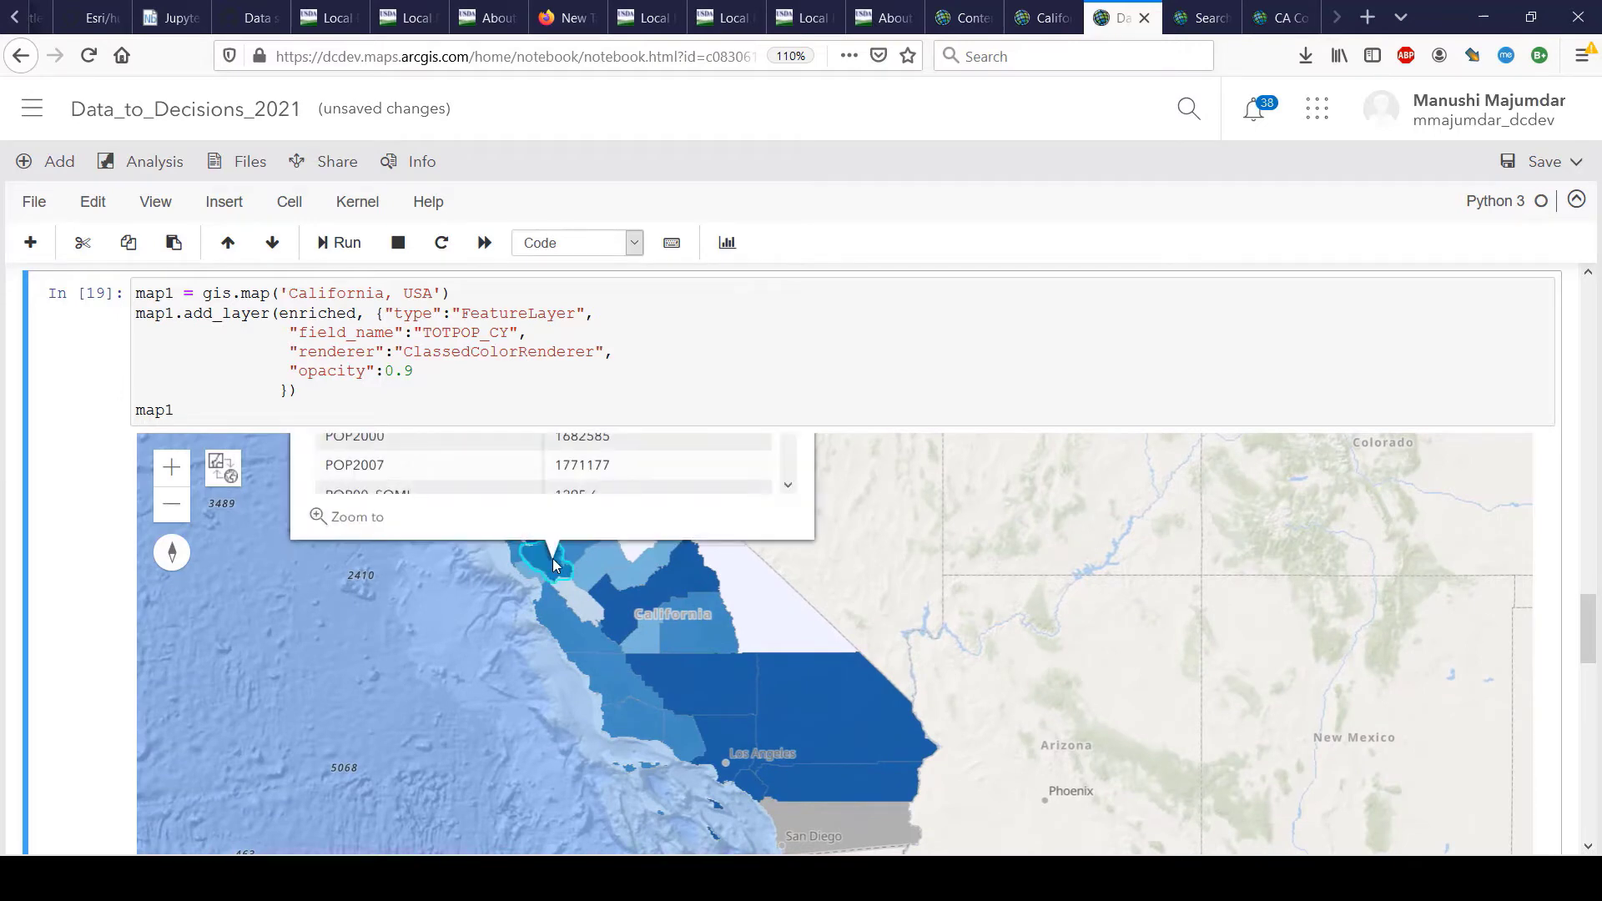
left_click(453, 654)
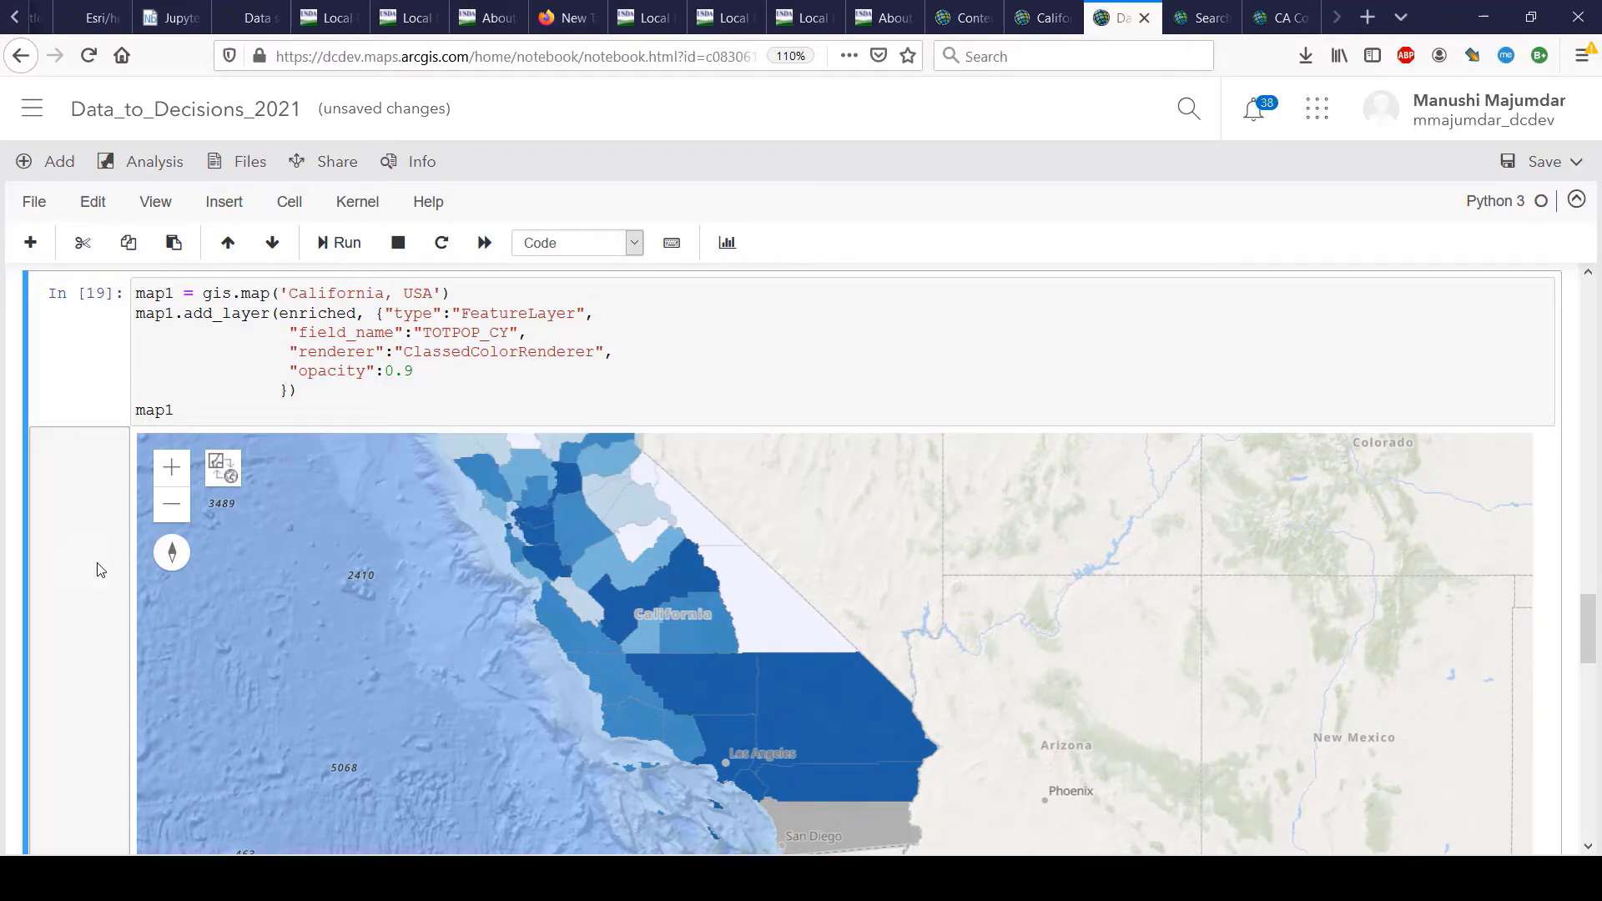
scroll(82, 576, "down", 3)
scroll(82, 576, "down", 2)
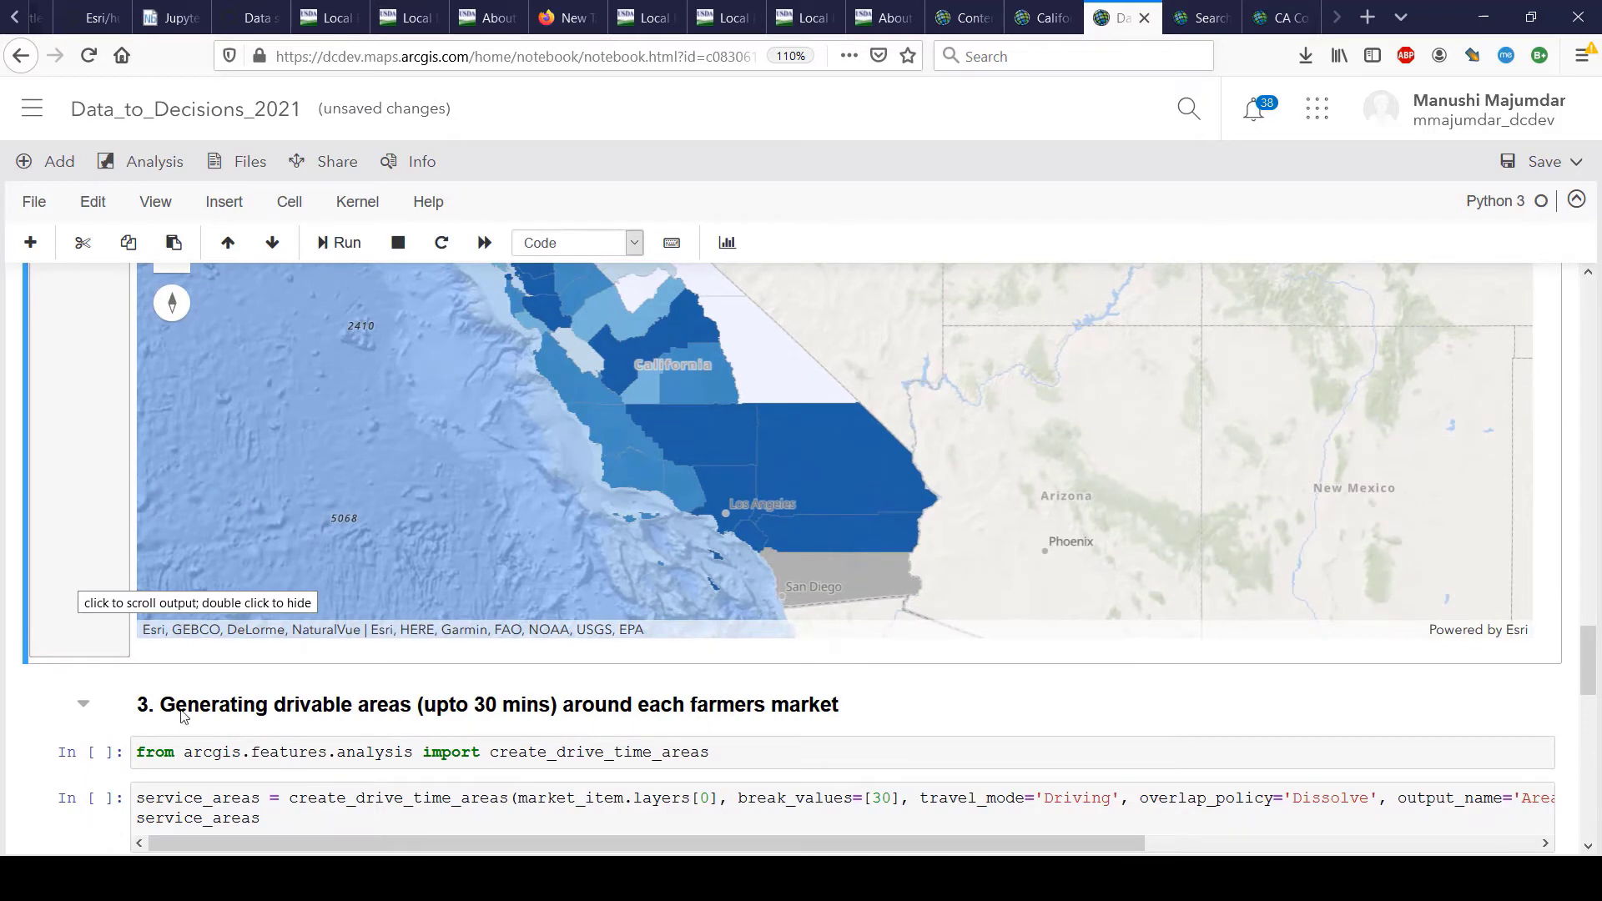
Run the cell that imports create_drive_time_areas.
left_click(227, 762)
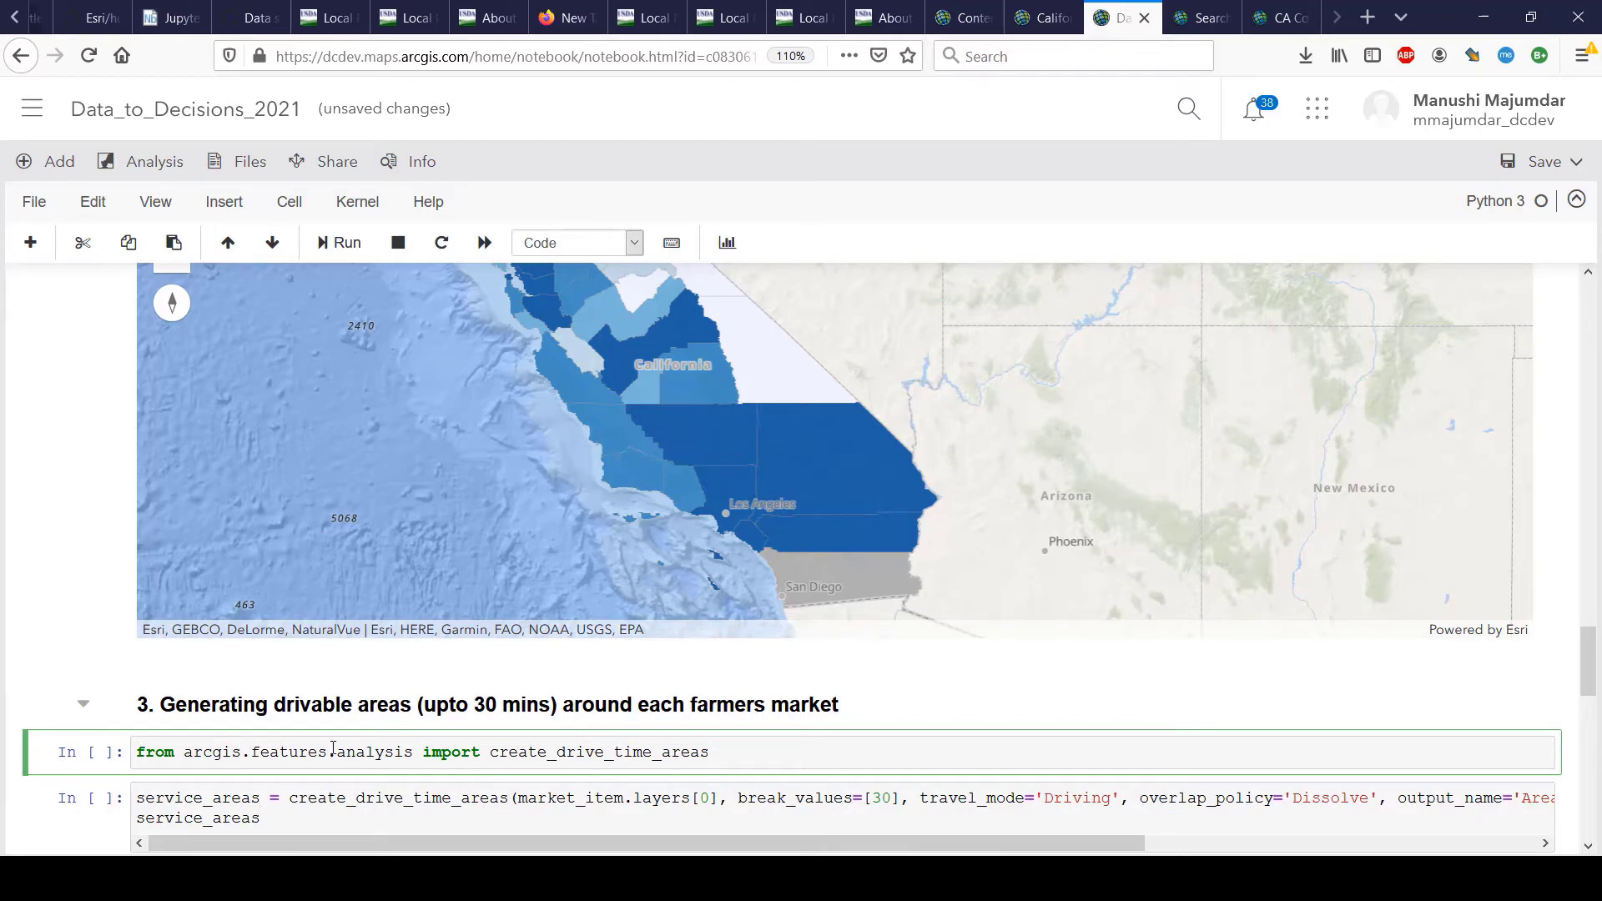
scroll(333, 748, "down", 2)
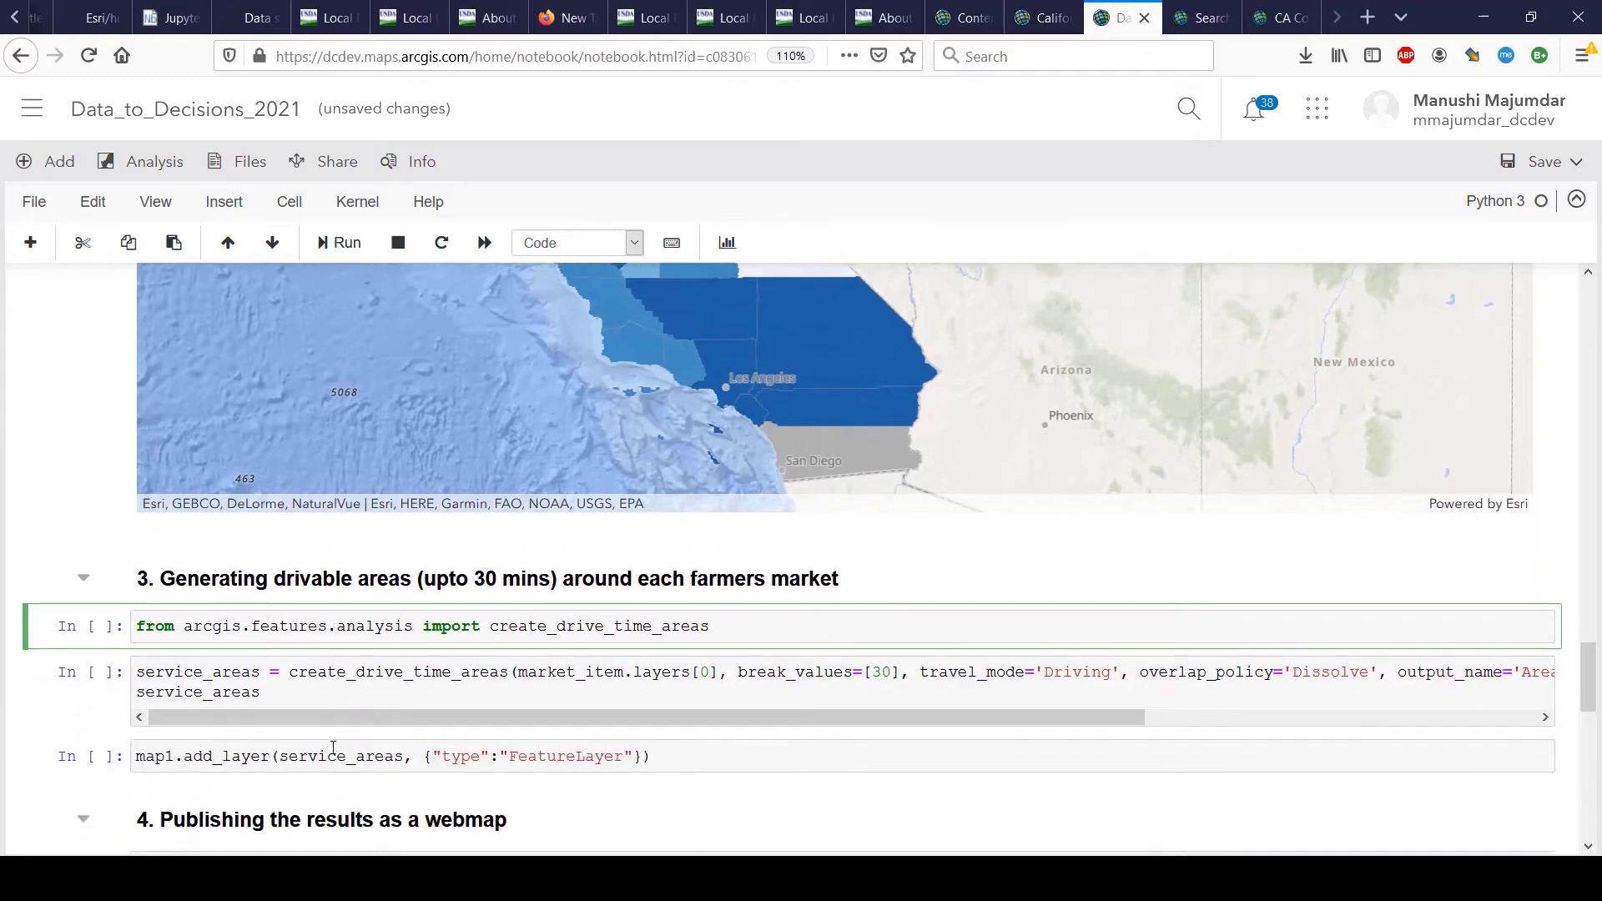
key("shift+Return")
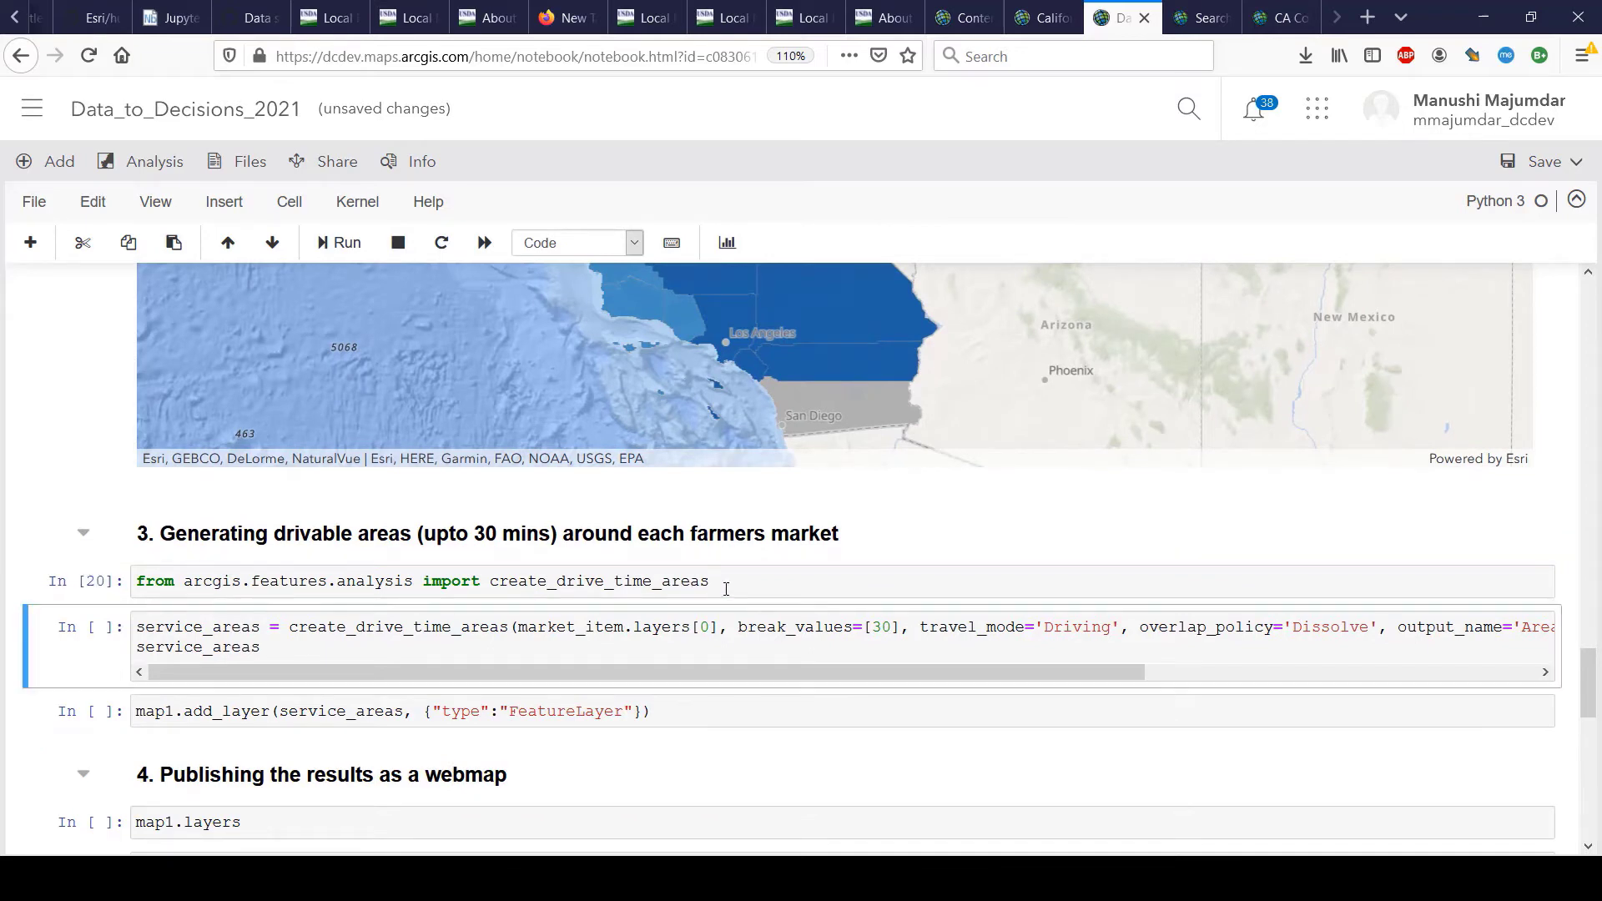
Review the next cell's create_drive_time_areas call, its layers reference and market_item input.
double_click(685, 587)
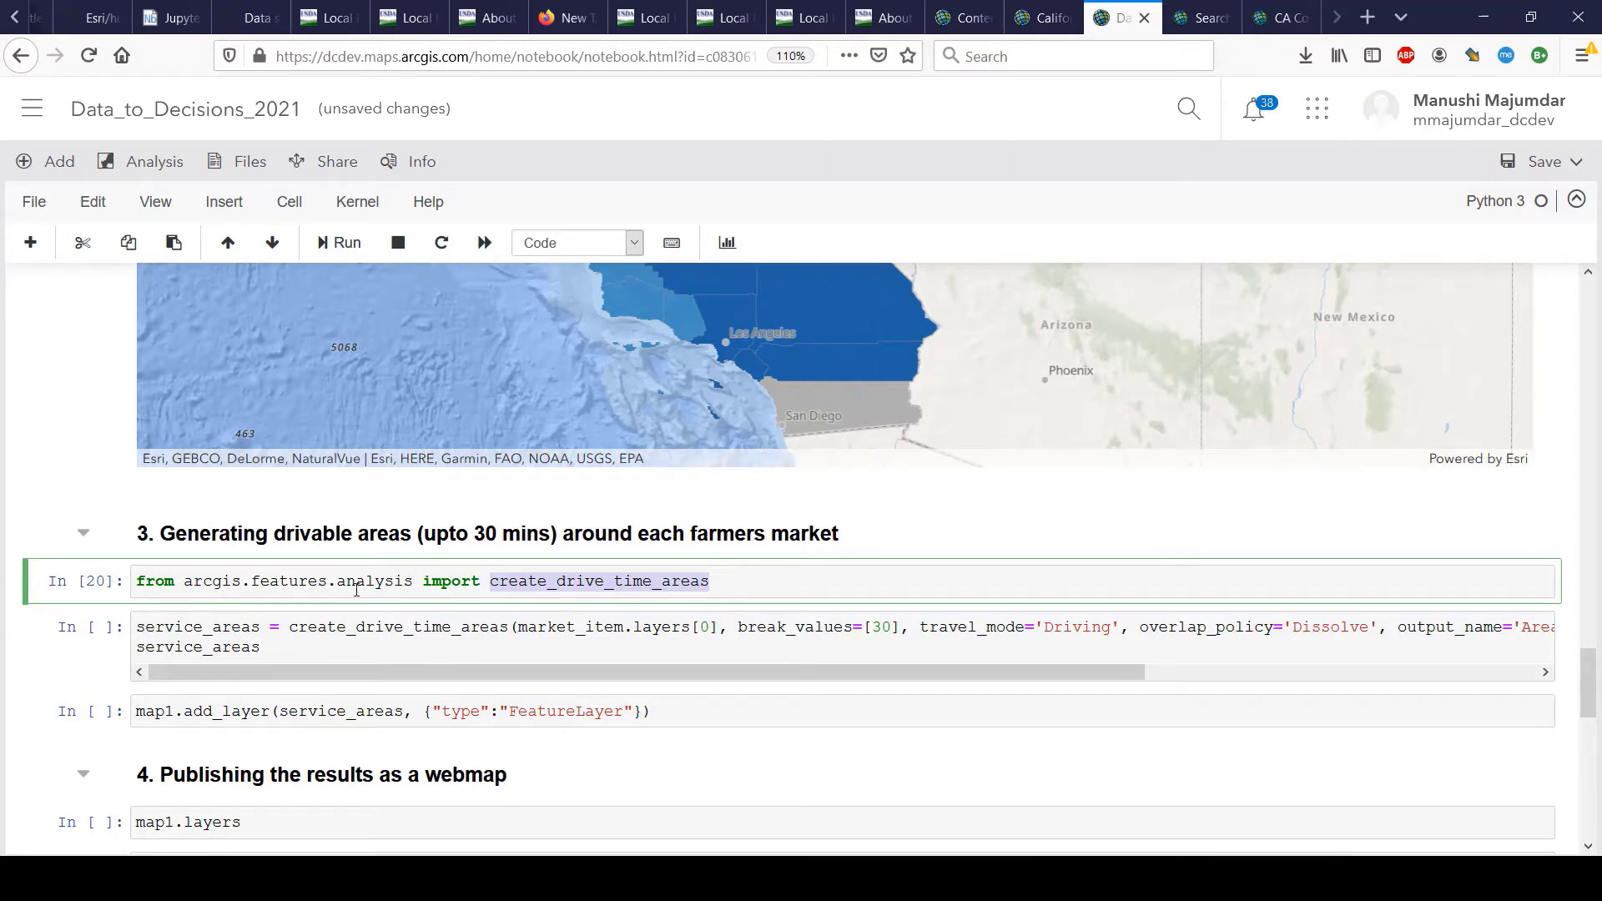
left_click(375, 628)
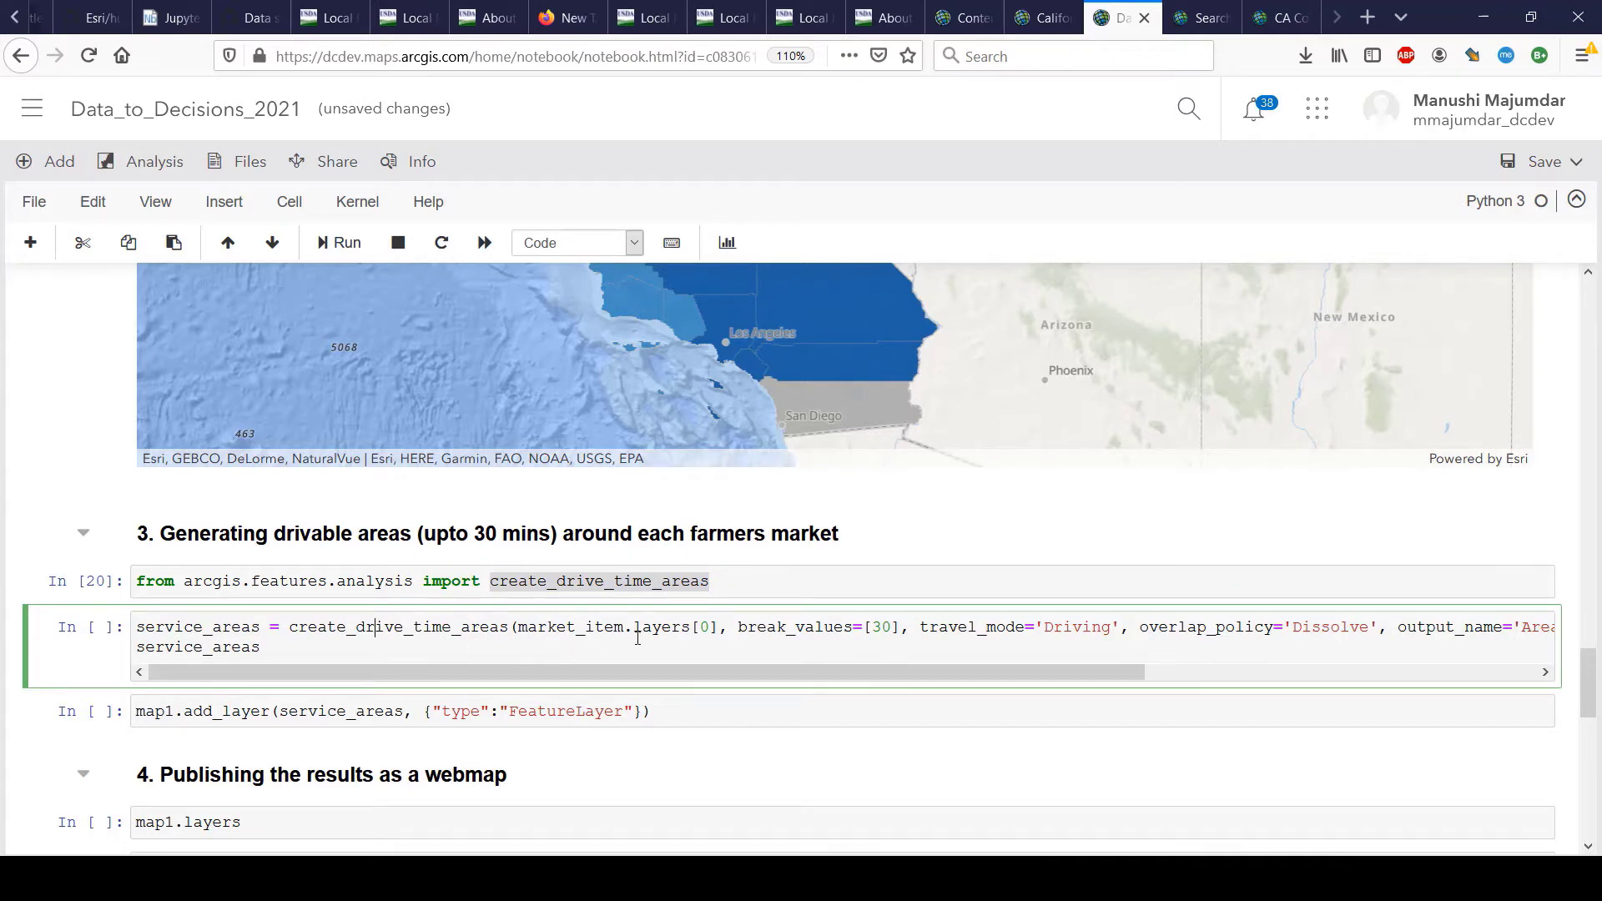
double_click(670, 627)
double_click(567, 629)
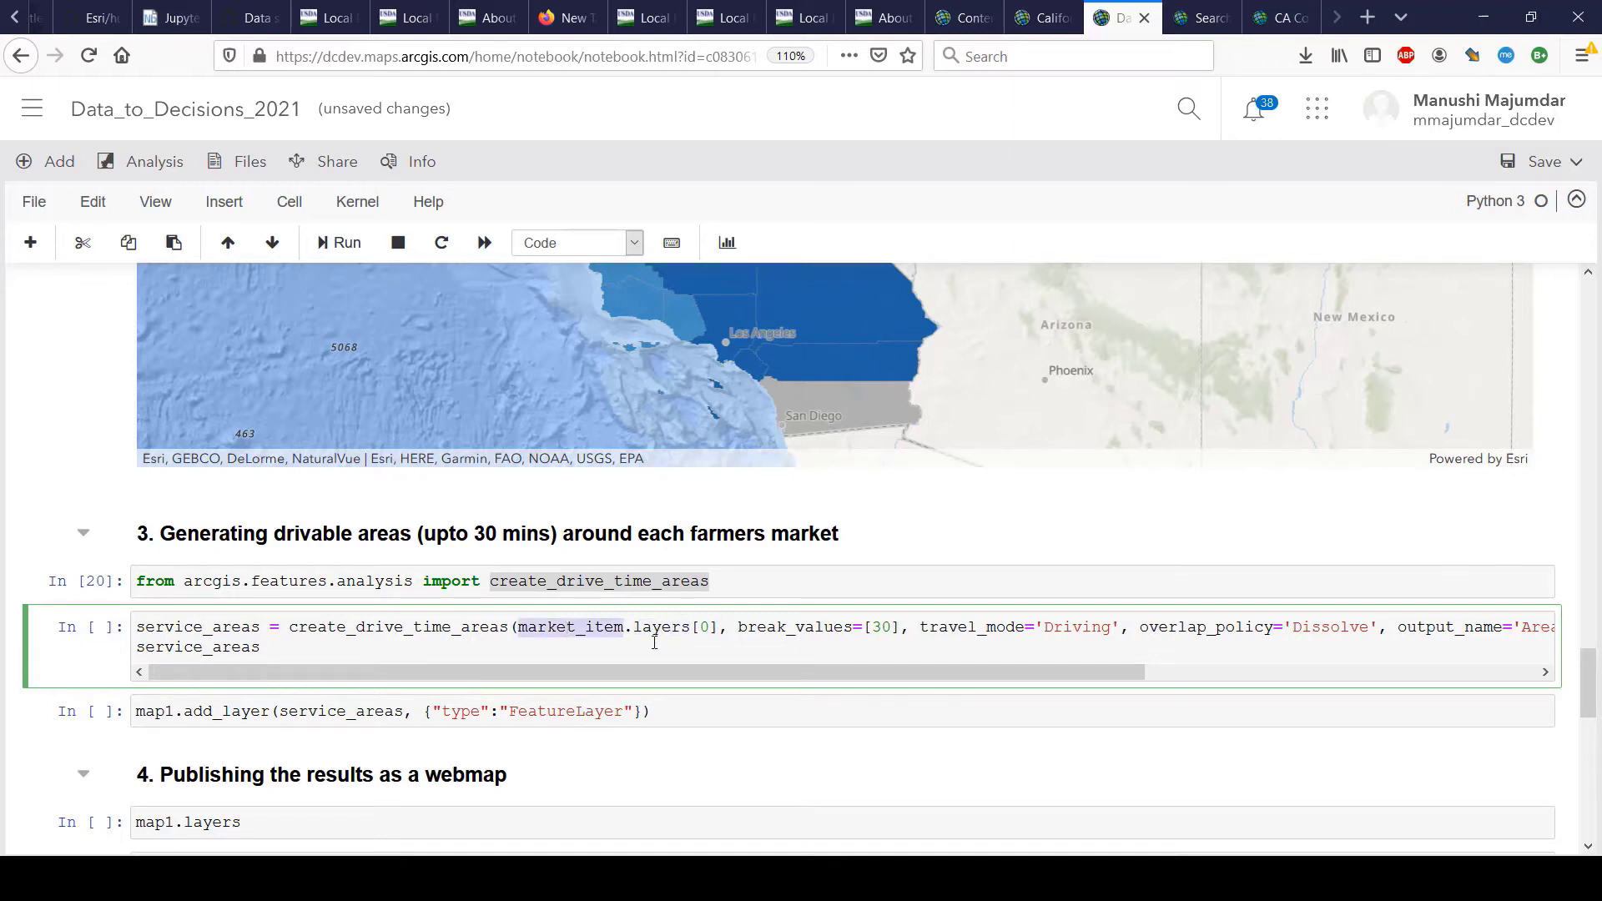
left_click(698, 634)
scroll(836, 645, "right", 1)
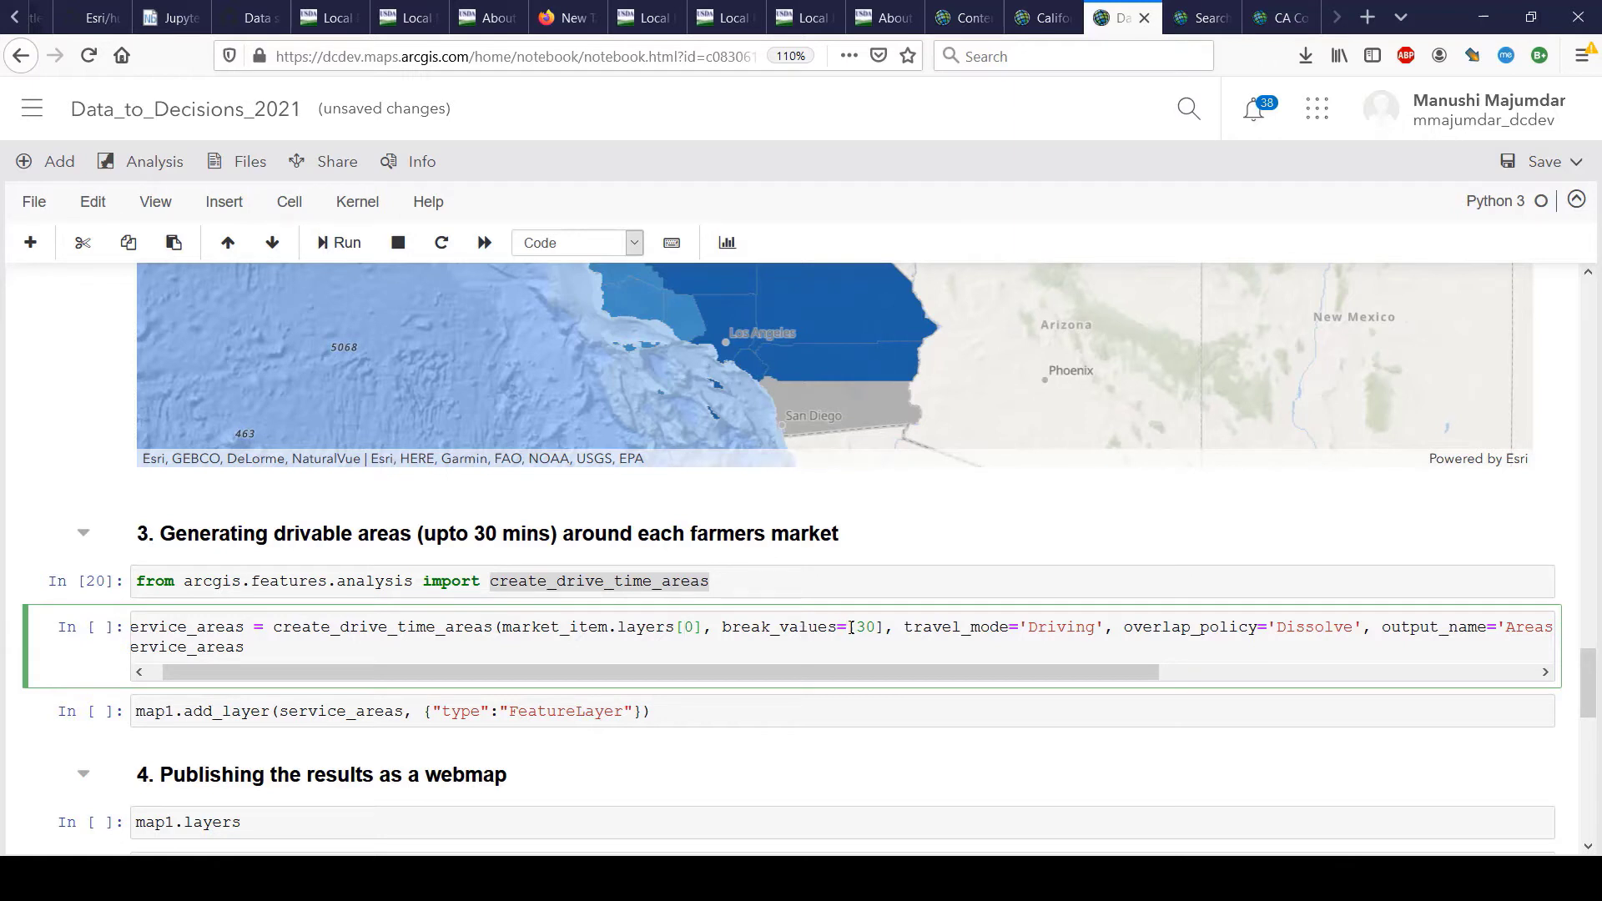
scroll(964, 648, "right", 3)
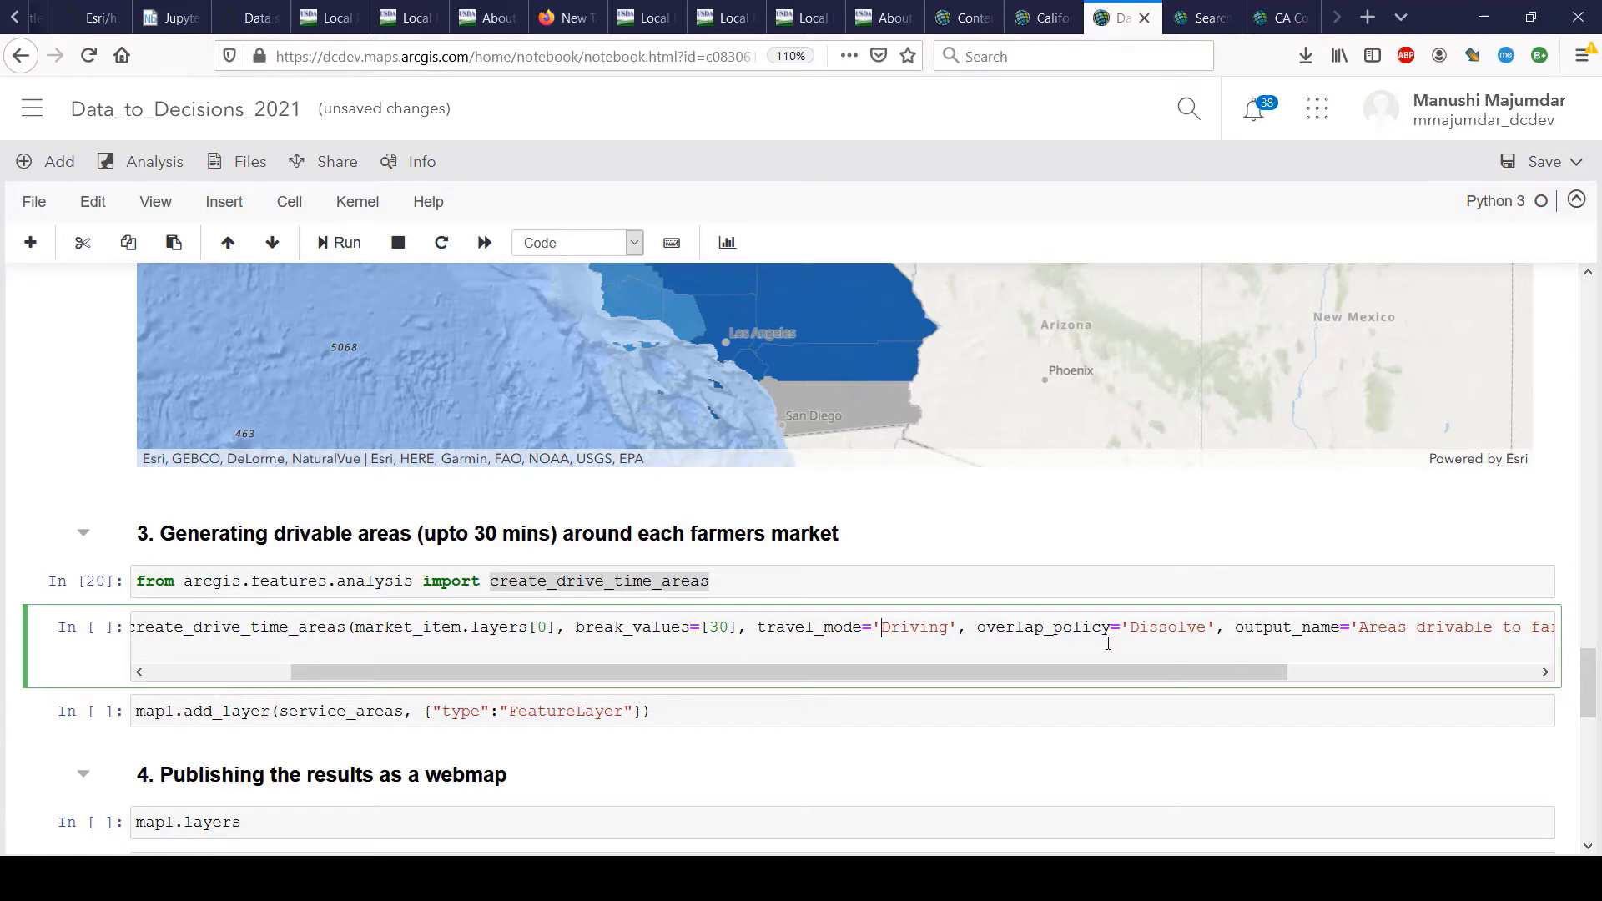
scroll(1108, 644, "right", 3)
scroll(1214, 650, "right", 4)
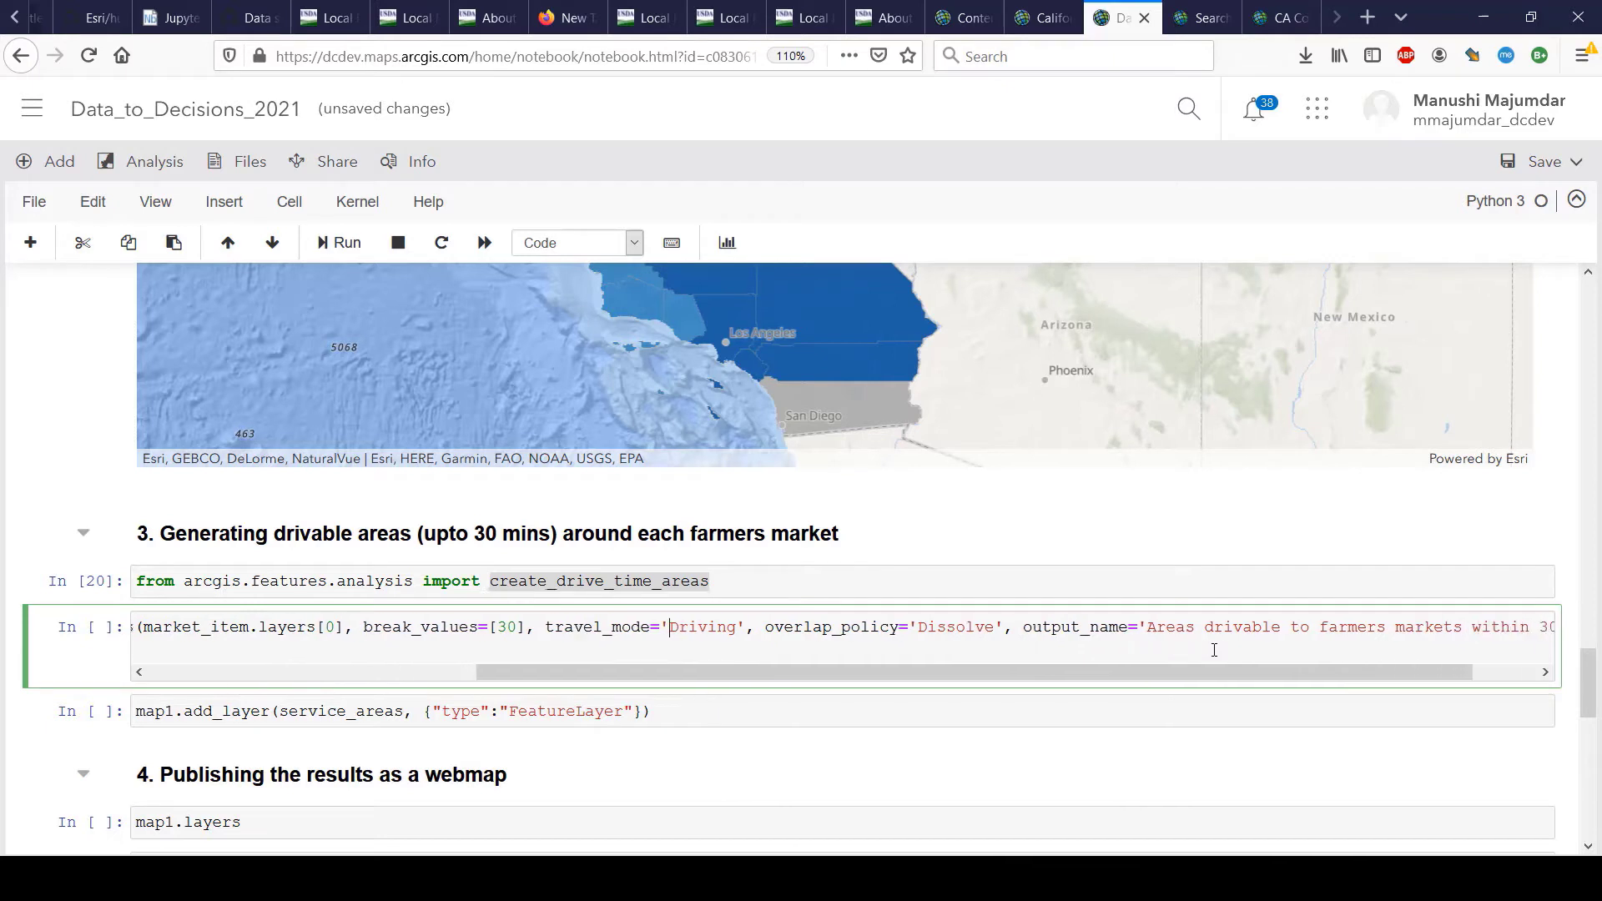
scroll(1214, 650, "left", 10)
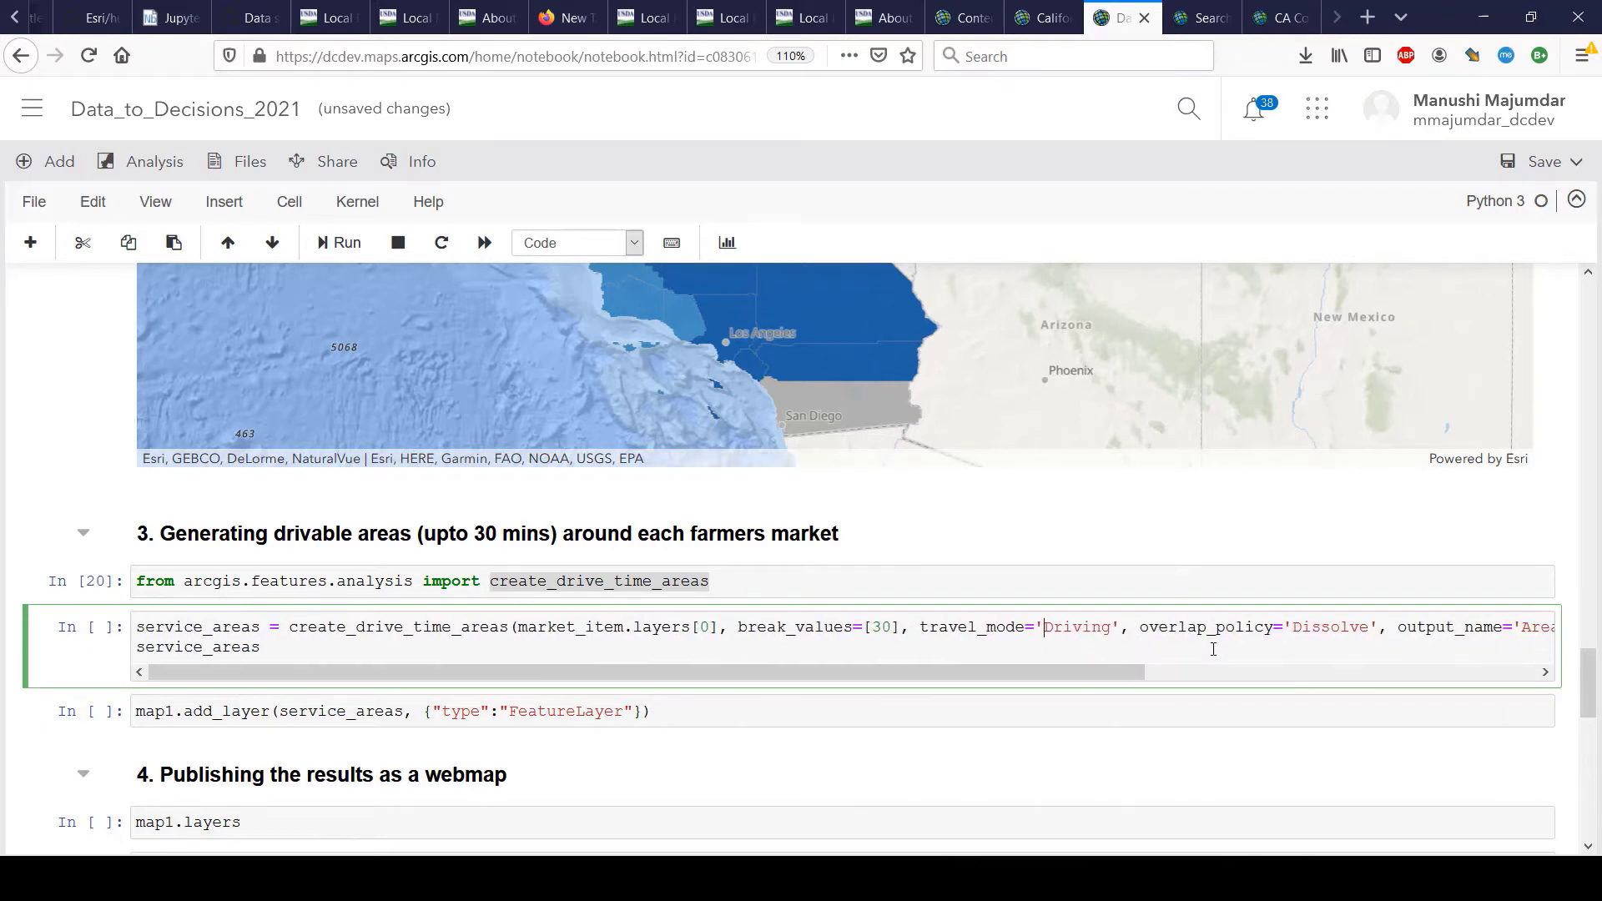
Run the 30-minute drive-time analysis cell, then queue map1.add_layer(service_areas) behind it.
key("shift+Return")
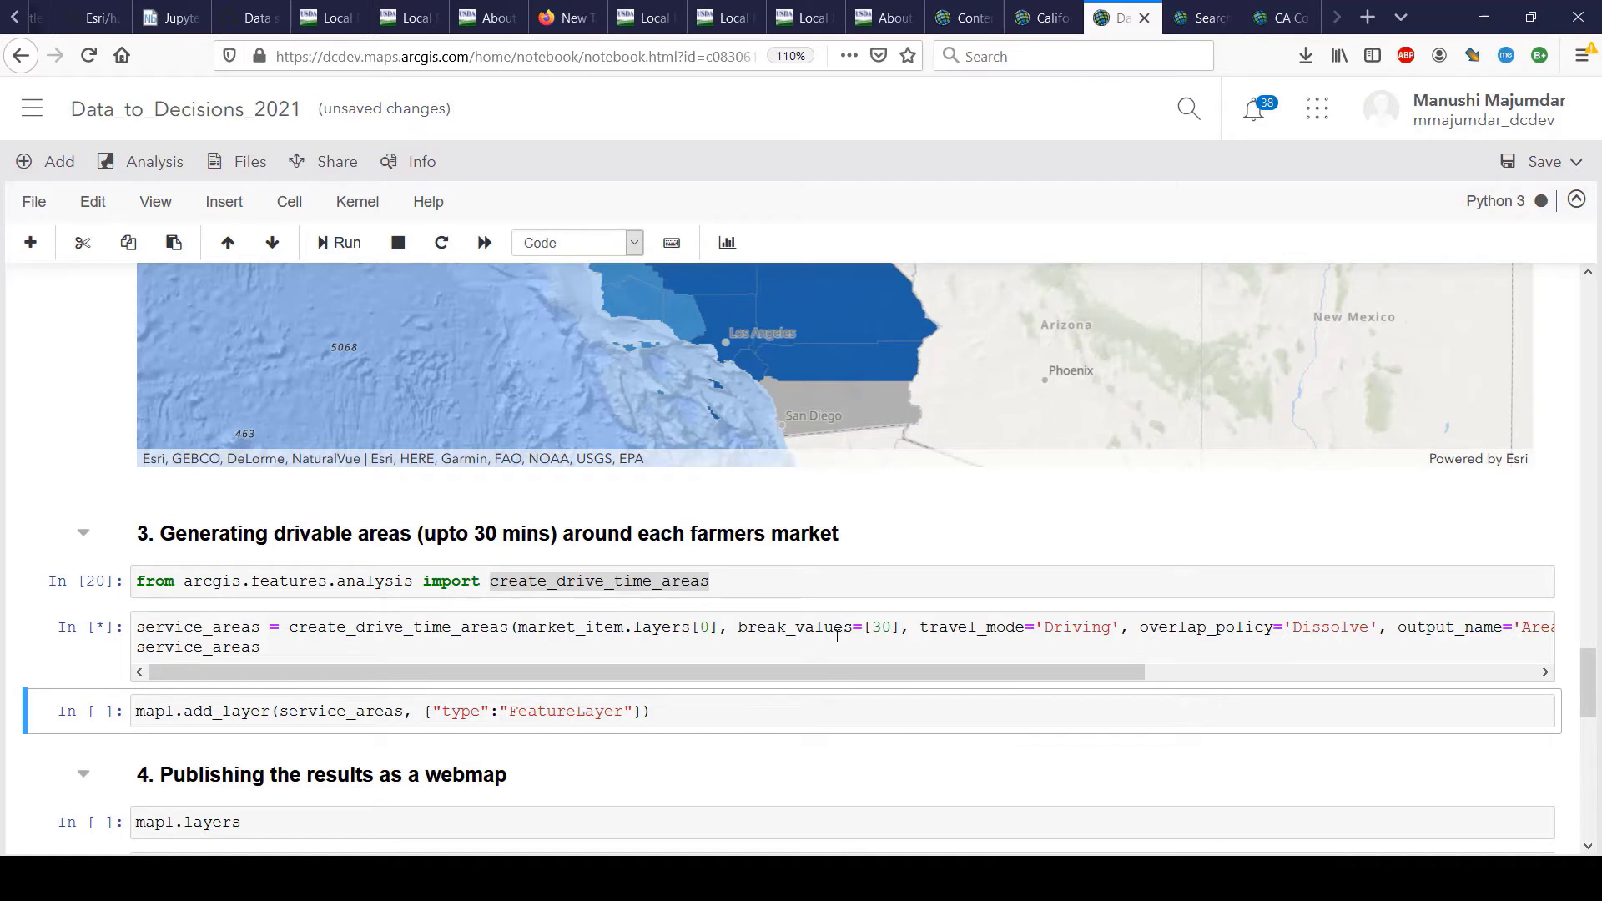
left_click(193, 709)
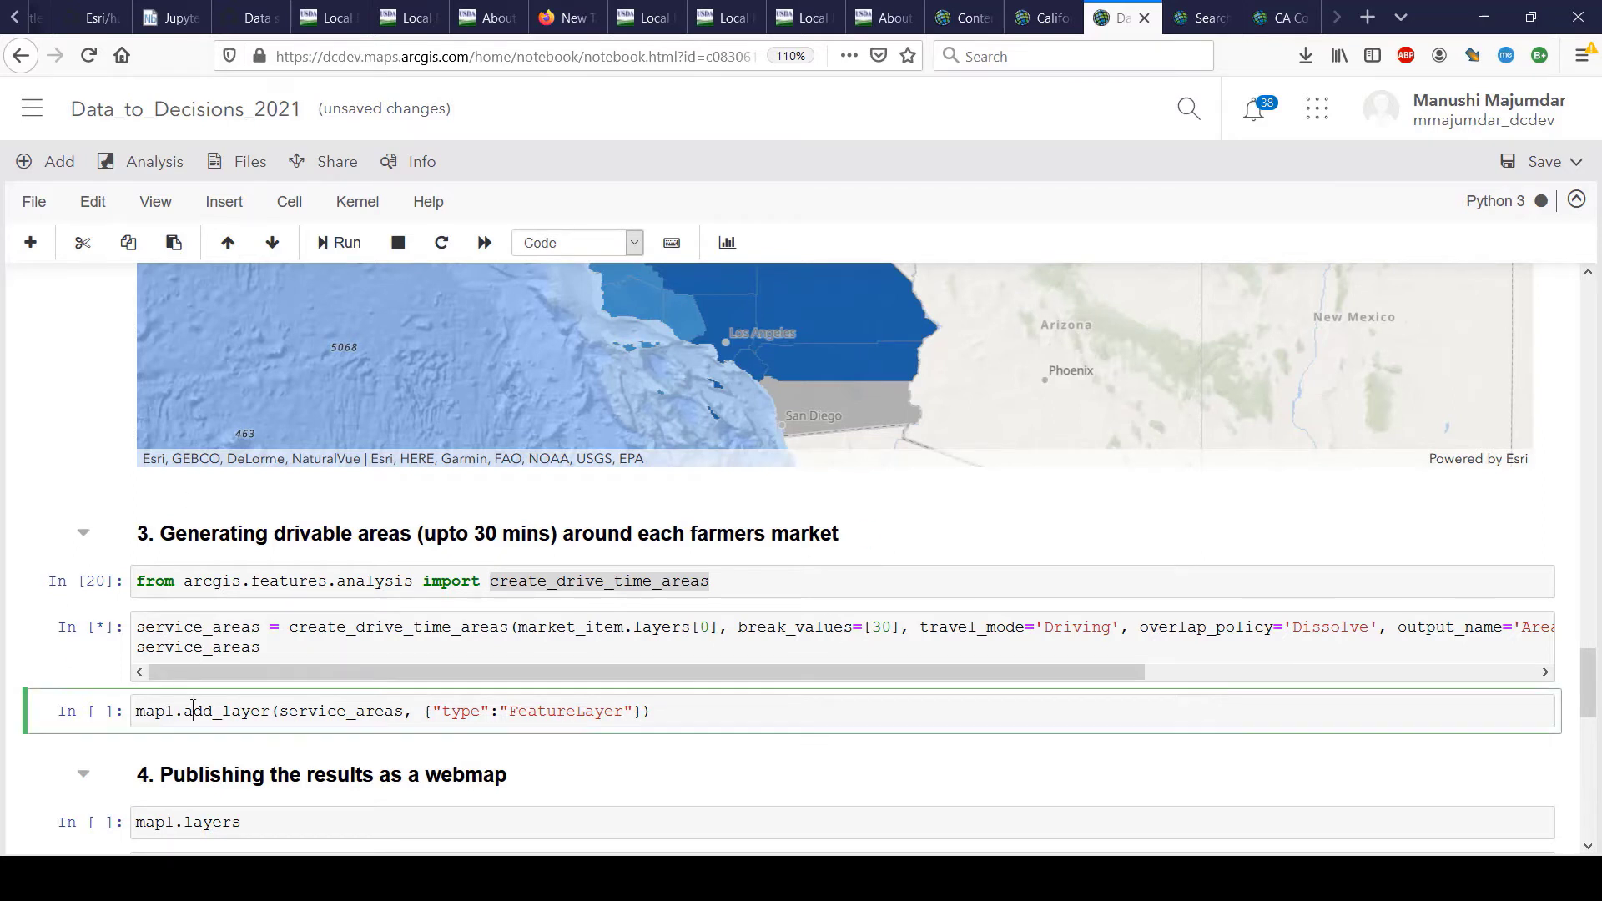
key("shift+Return")
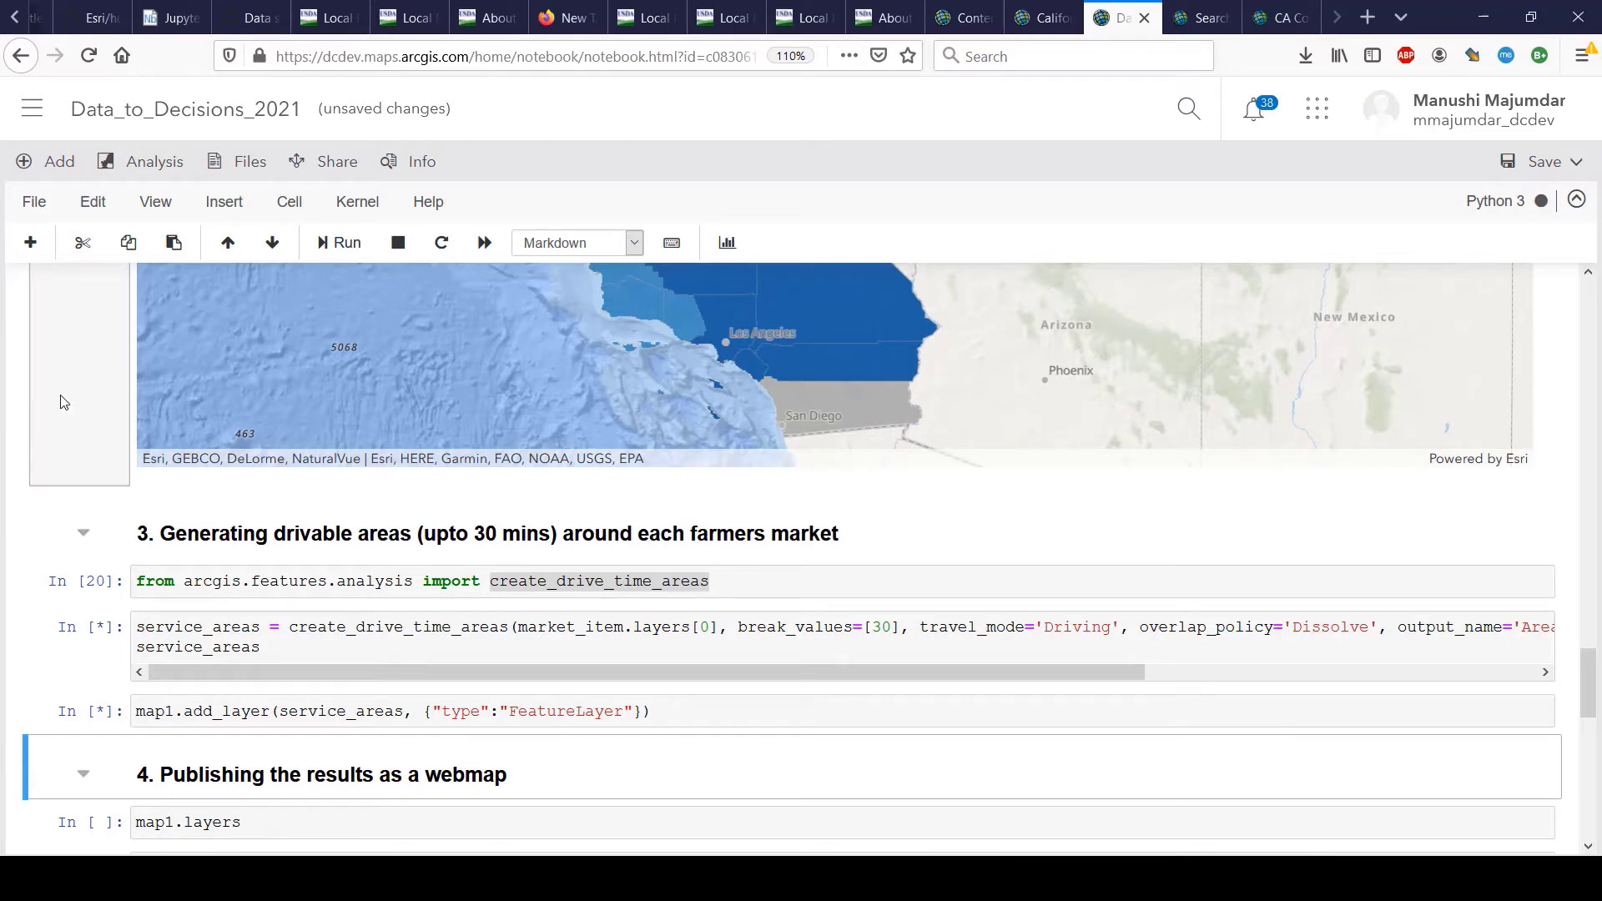
scroll(58, 401, "up", 3)
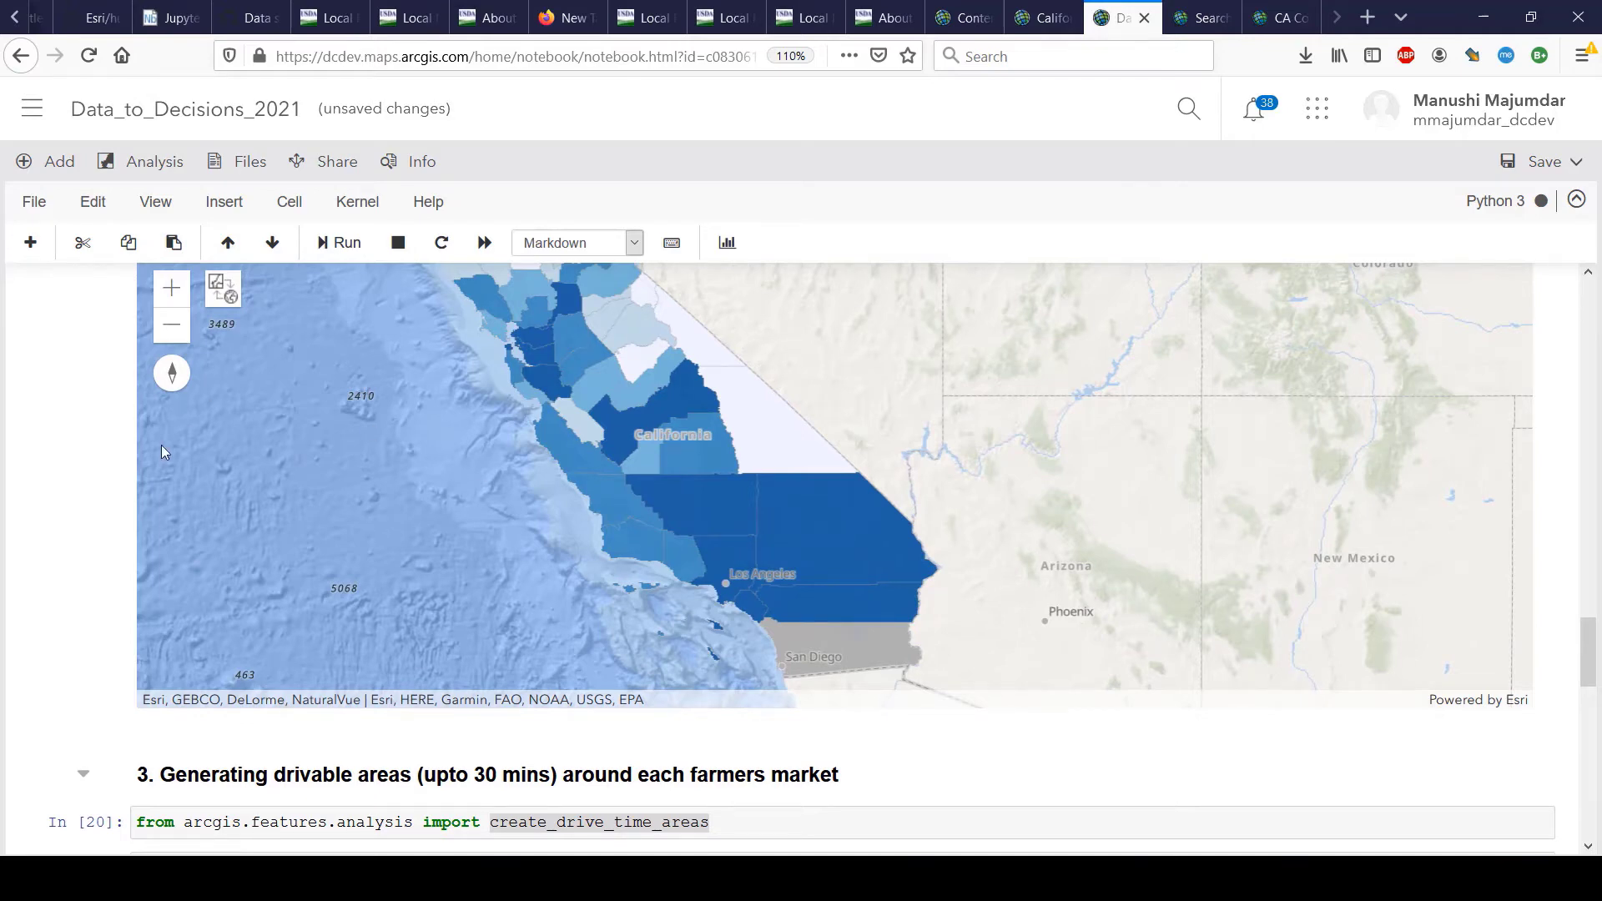
scroll(48, 565, "down", 2)
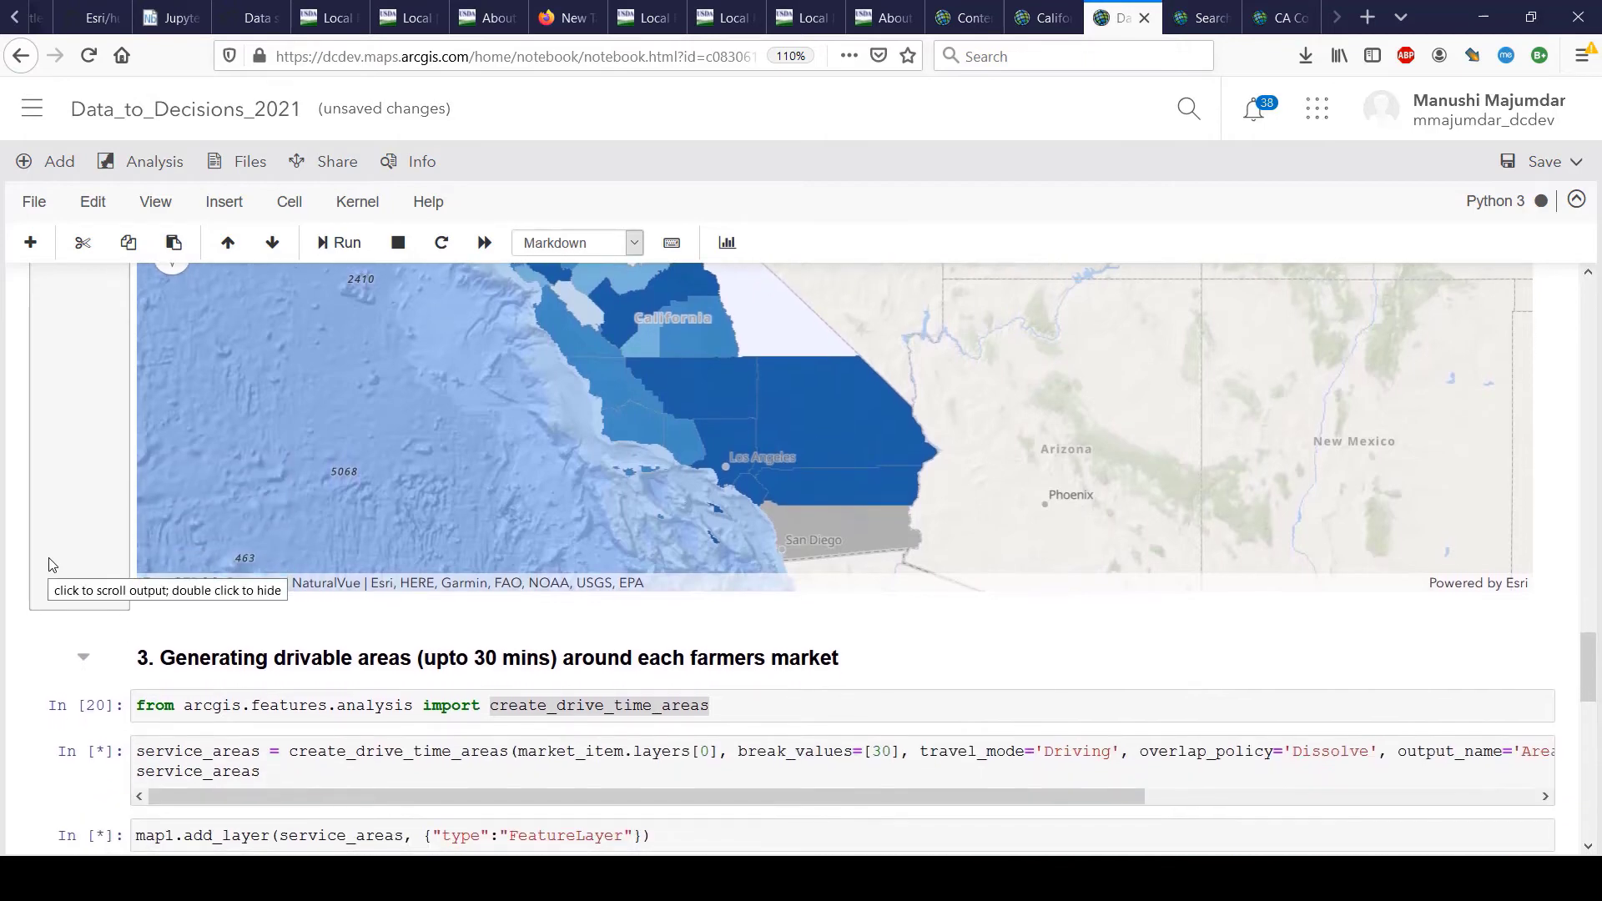
scroll(48, 565, "down", 2)
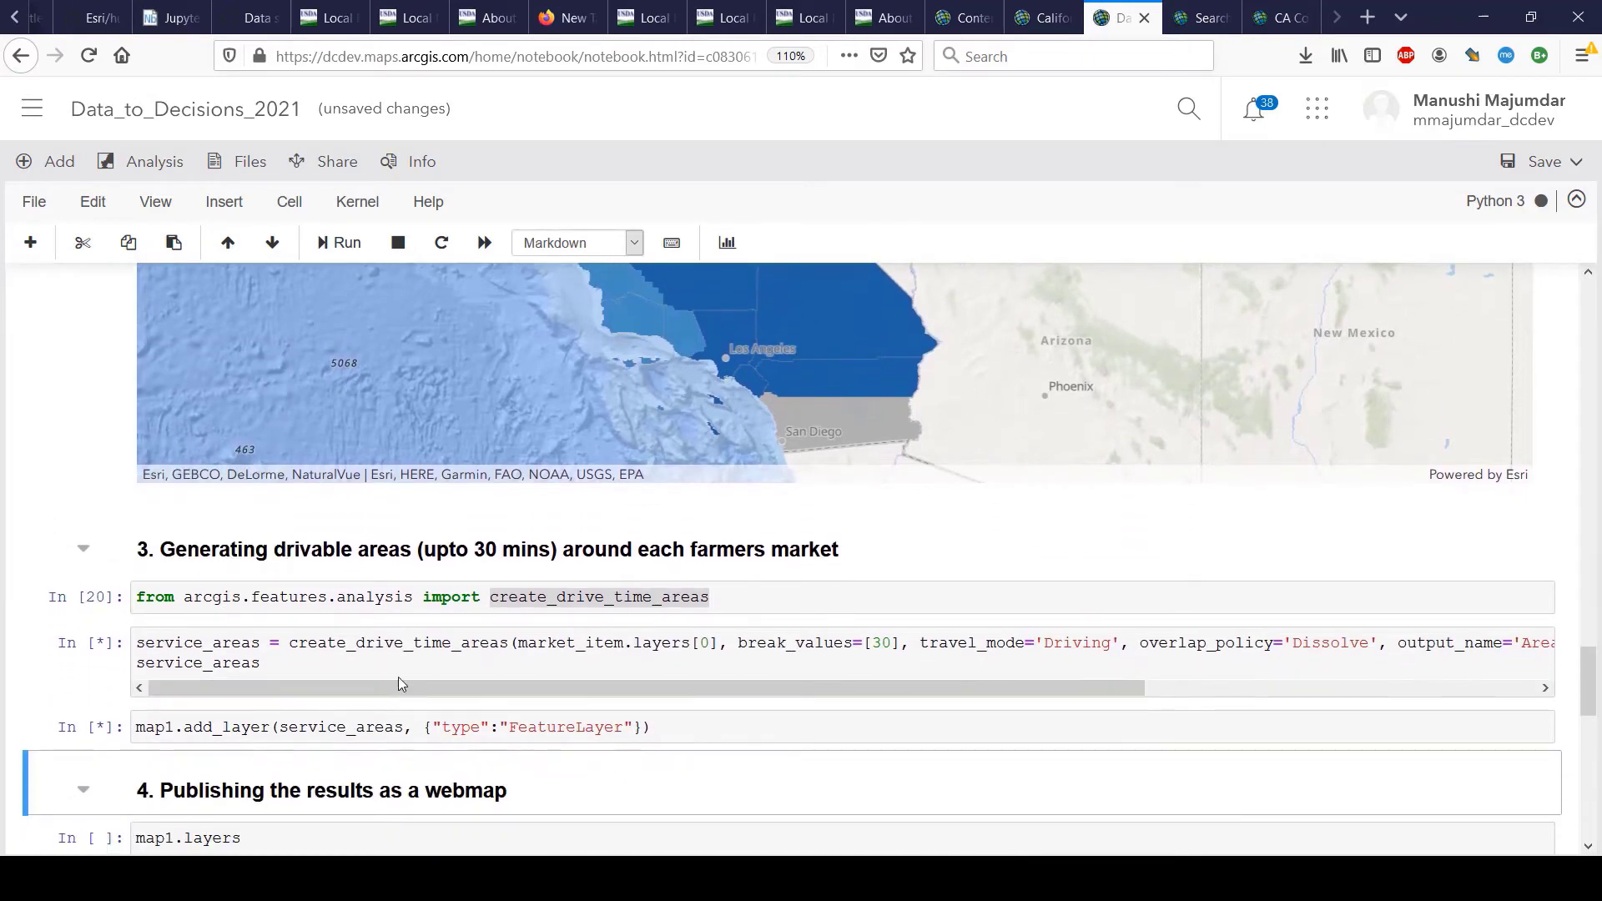
scroll(405, 660, "right", 3)
scroll(404, 660, "left", 3)
While the cell runs, review its Driving travel mode, break_values=[30] and create_drive_time_areas call.
double_click(1081, 642)
left_click(1081, 641)
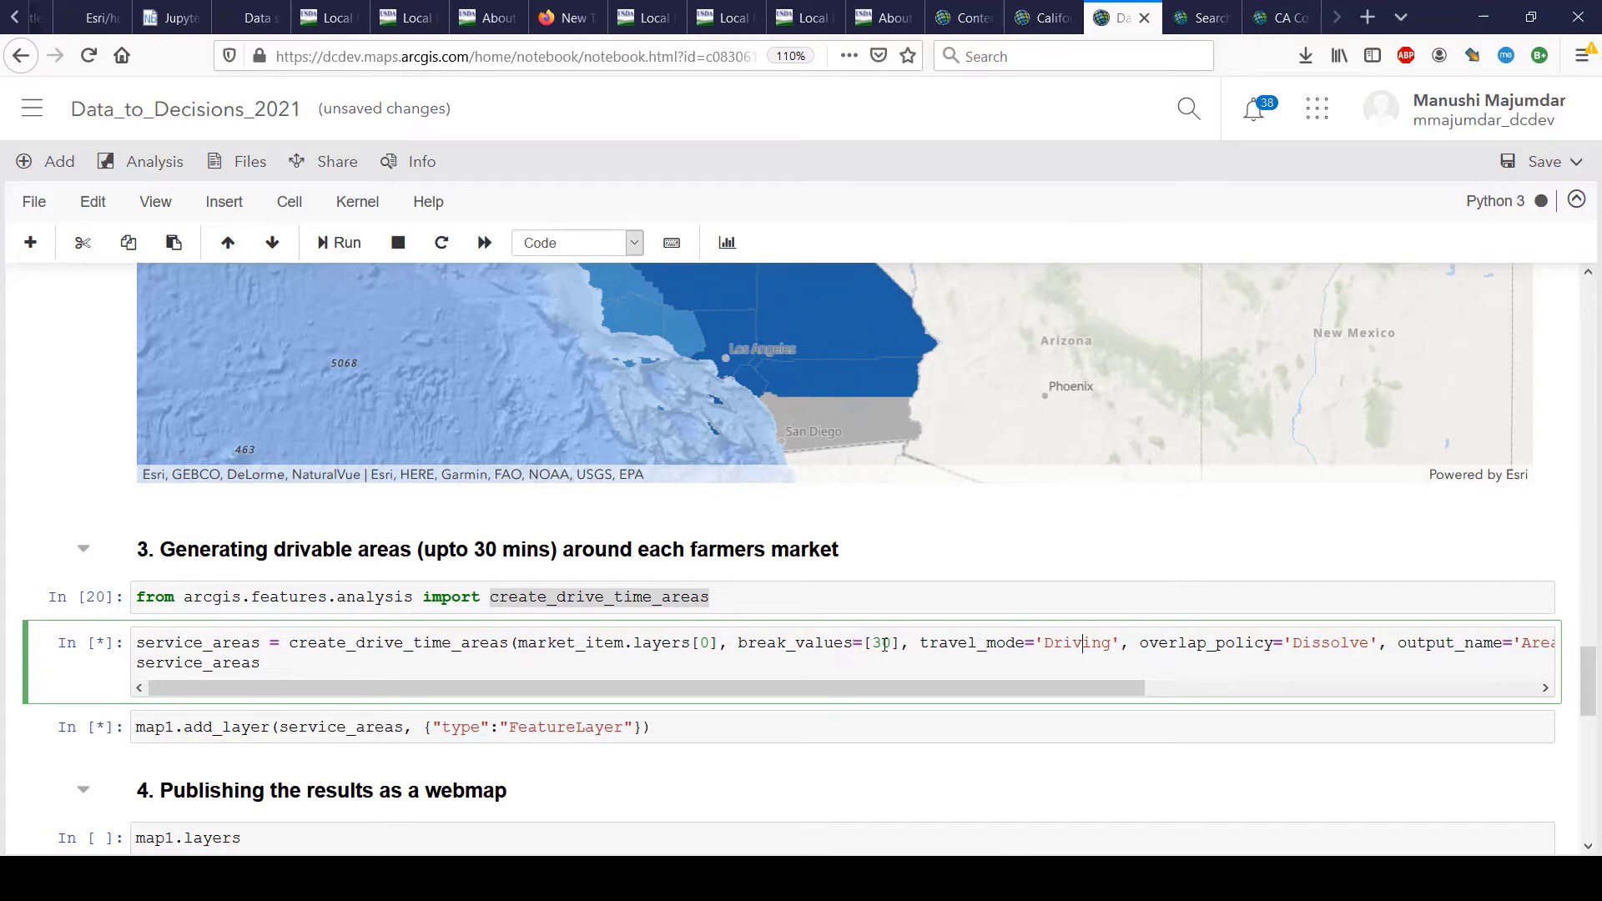
double_click(871, 645)
left_click(765, 653)
double_click(444, 648)
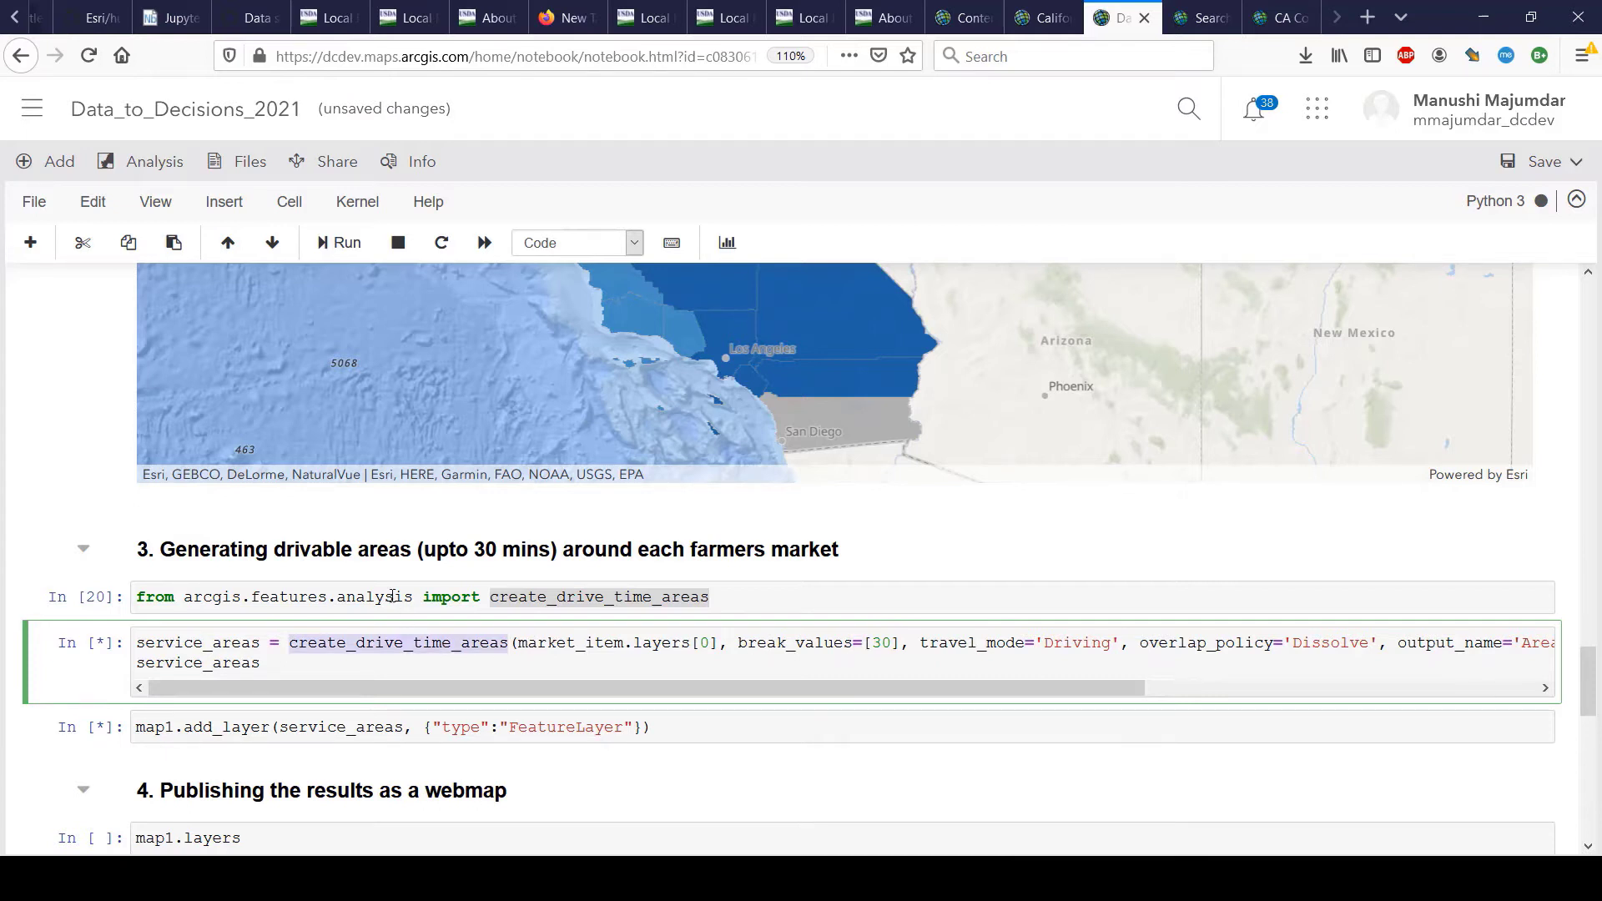
left_click(360, 664)
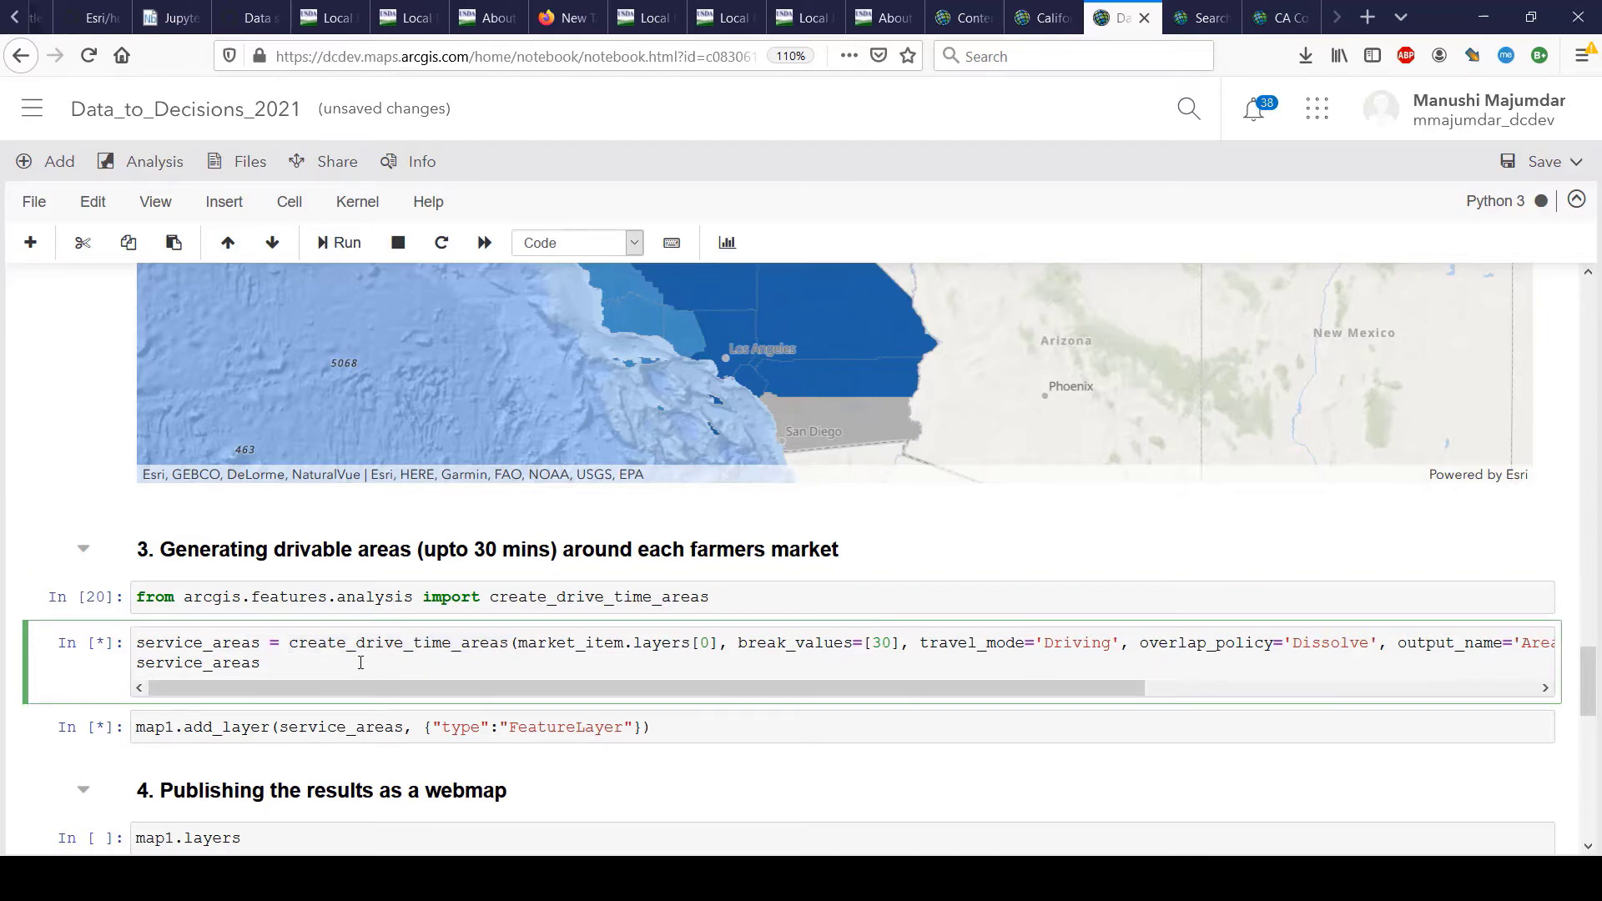
scroll(360, 663, "right", 1)
scroll(361, 663, "right", 3)
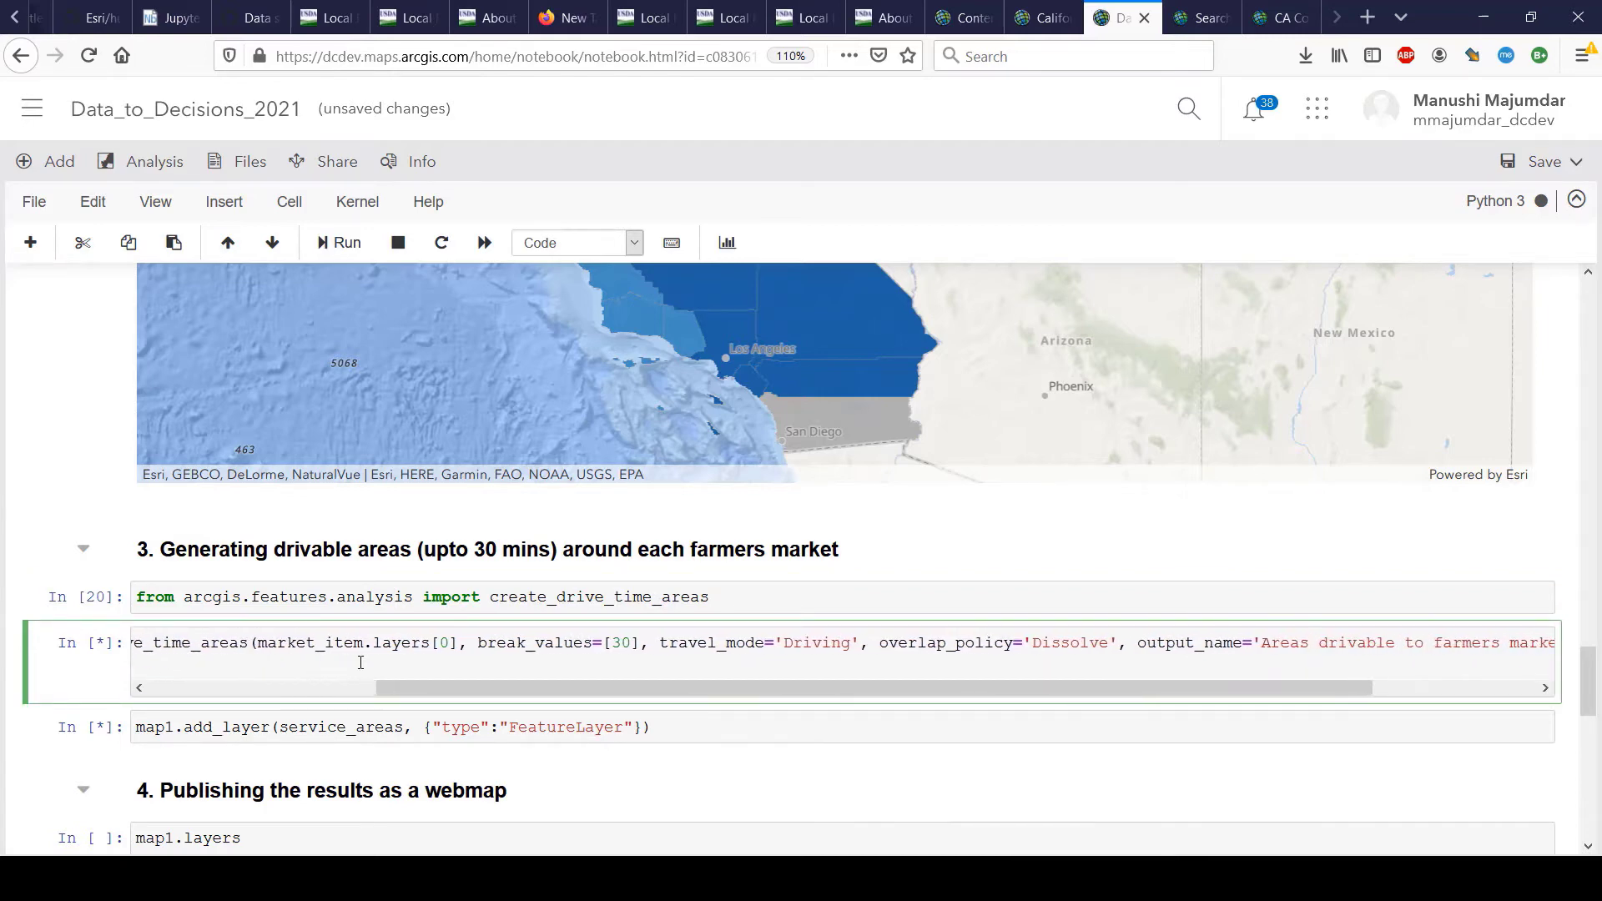
scroll(361, 663, "left", 4)
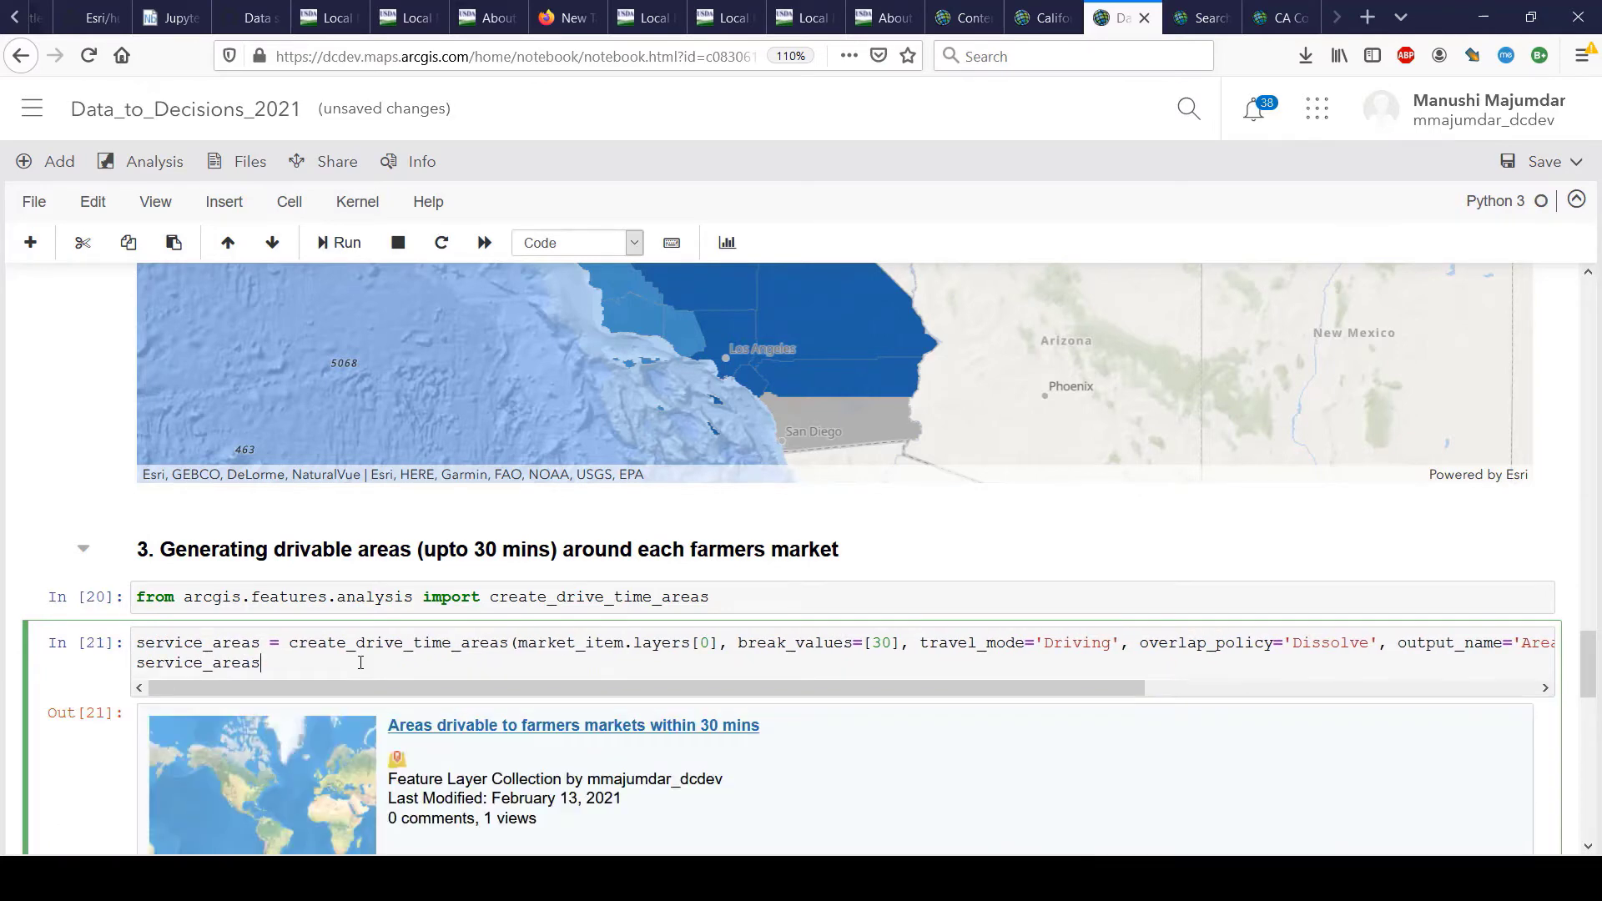
Compare population popups for several neighbouring counties on the map1 output, then close the popup.
scroll(361, 664, "down", 1)
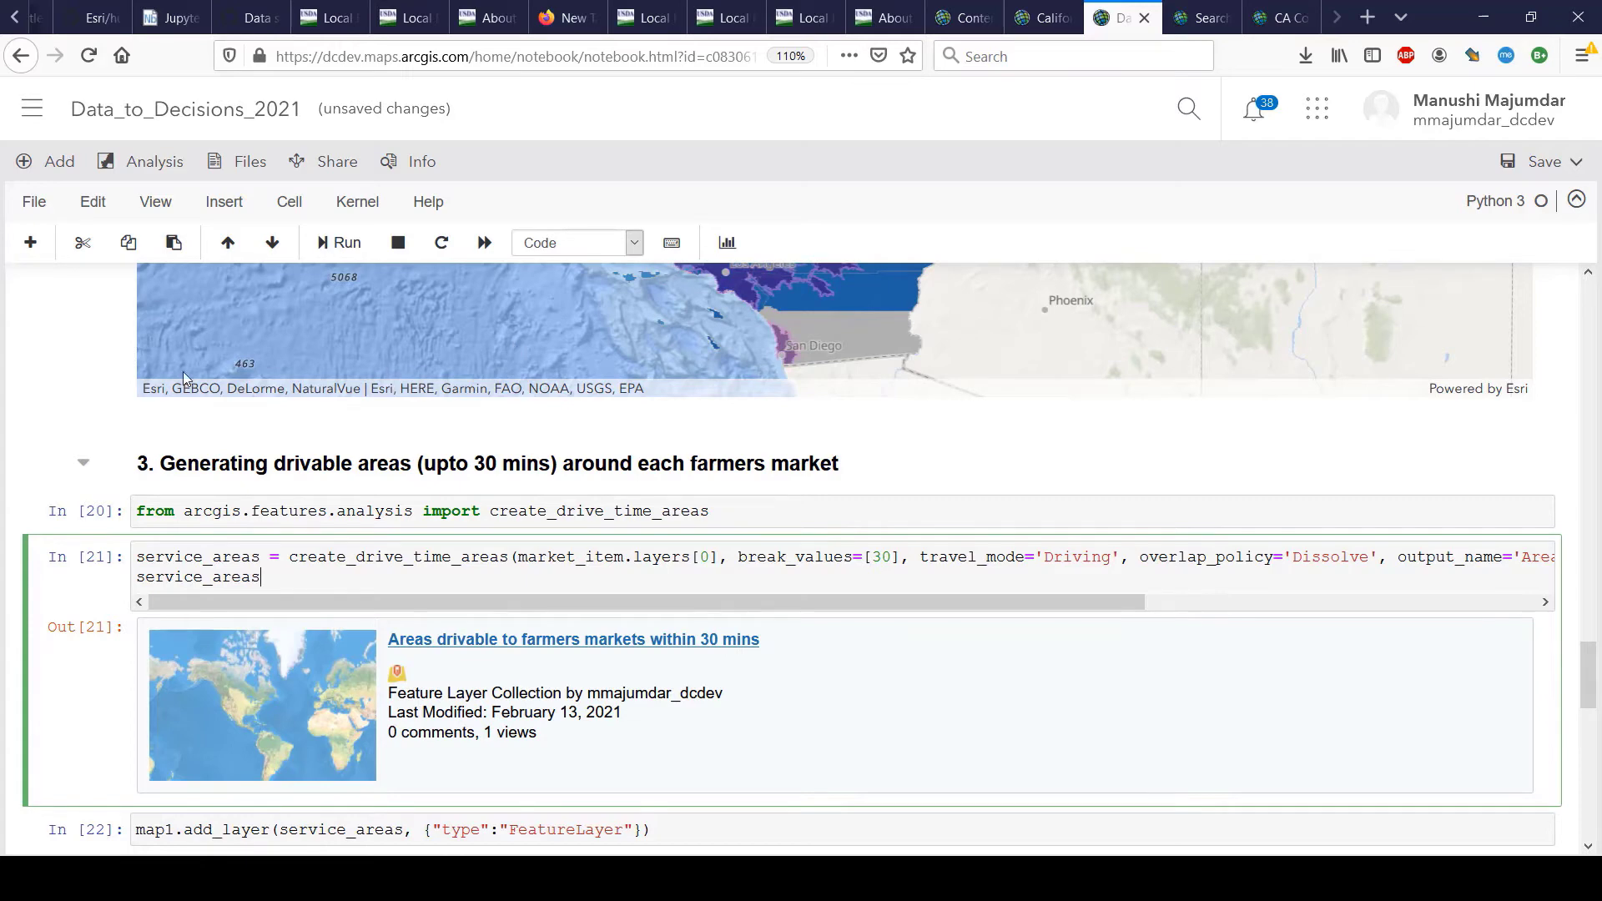
scroll(49, 343, "up", 6)
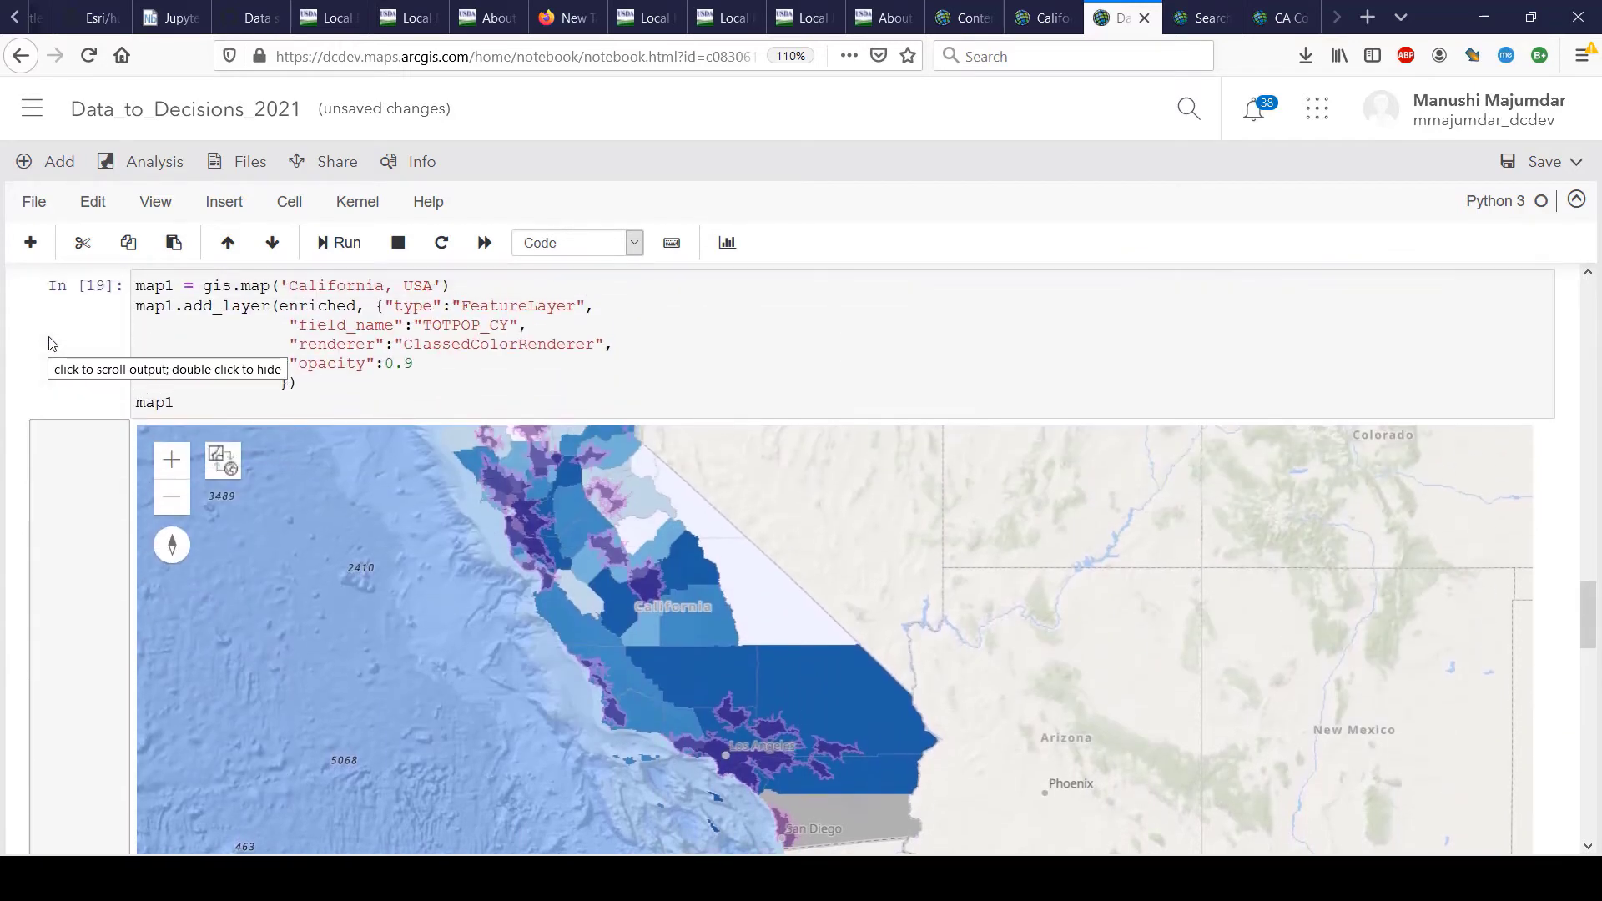
left_click_drag(507, 623, 636, 787)
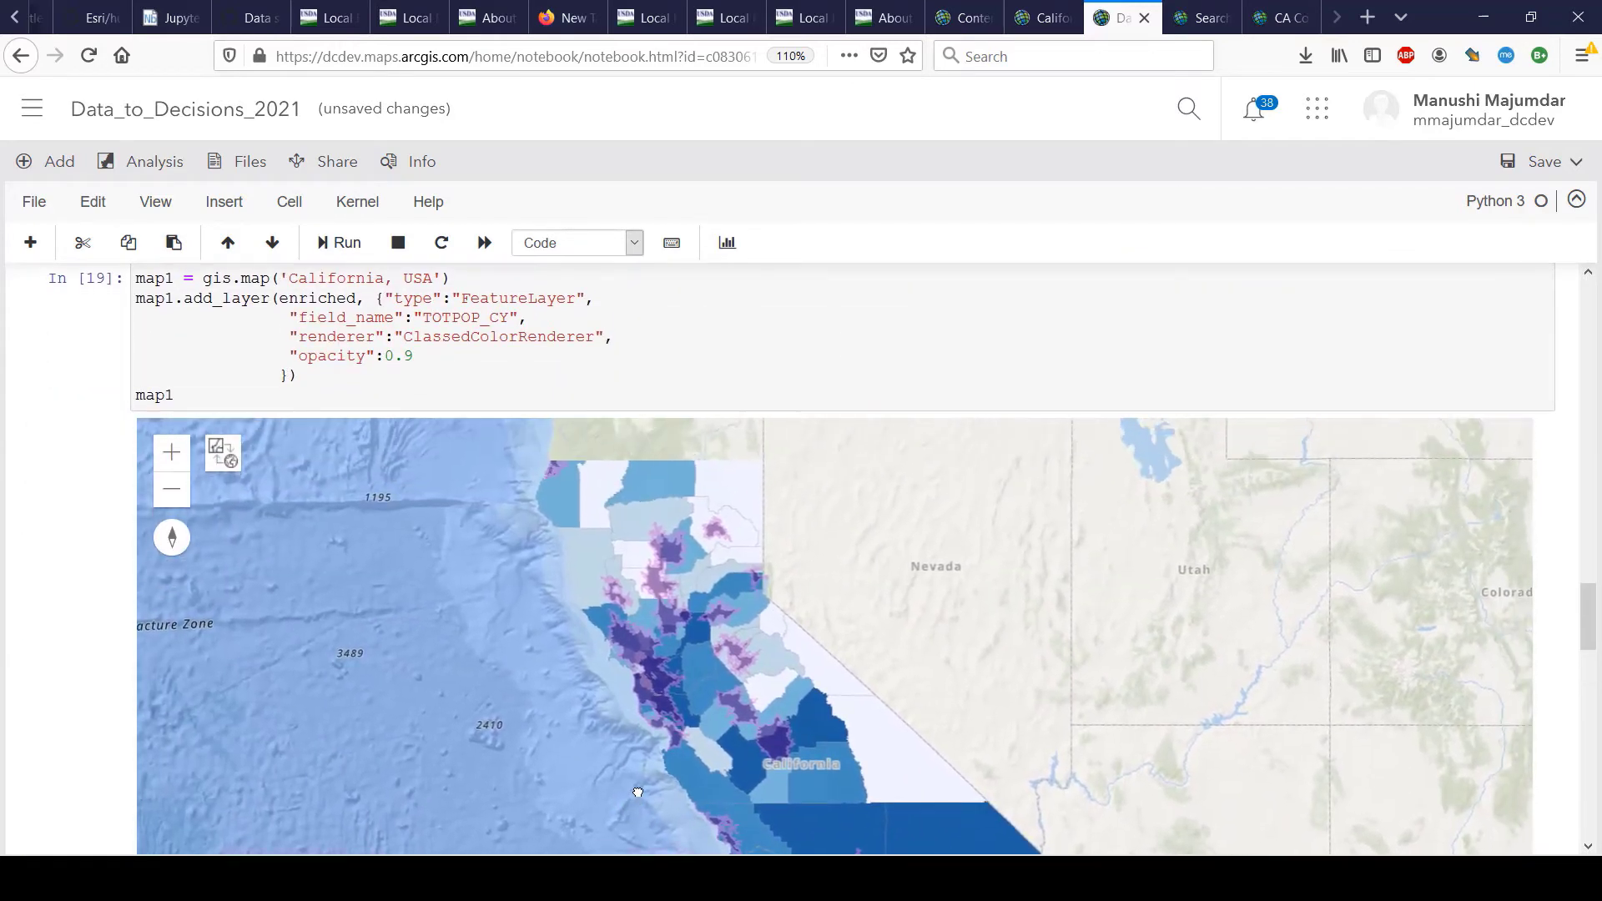
left_click(703, 675)
scroll(795, 507, "up", 2)
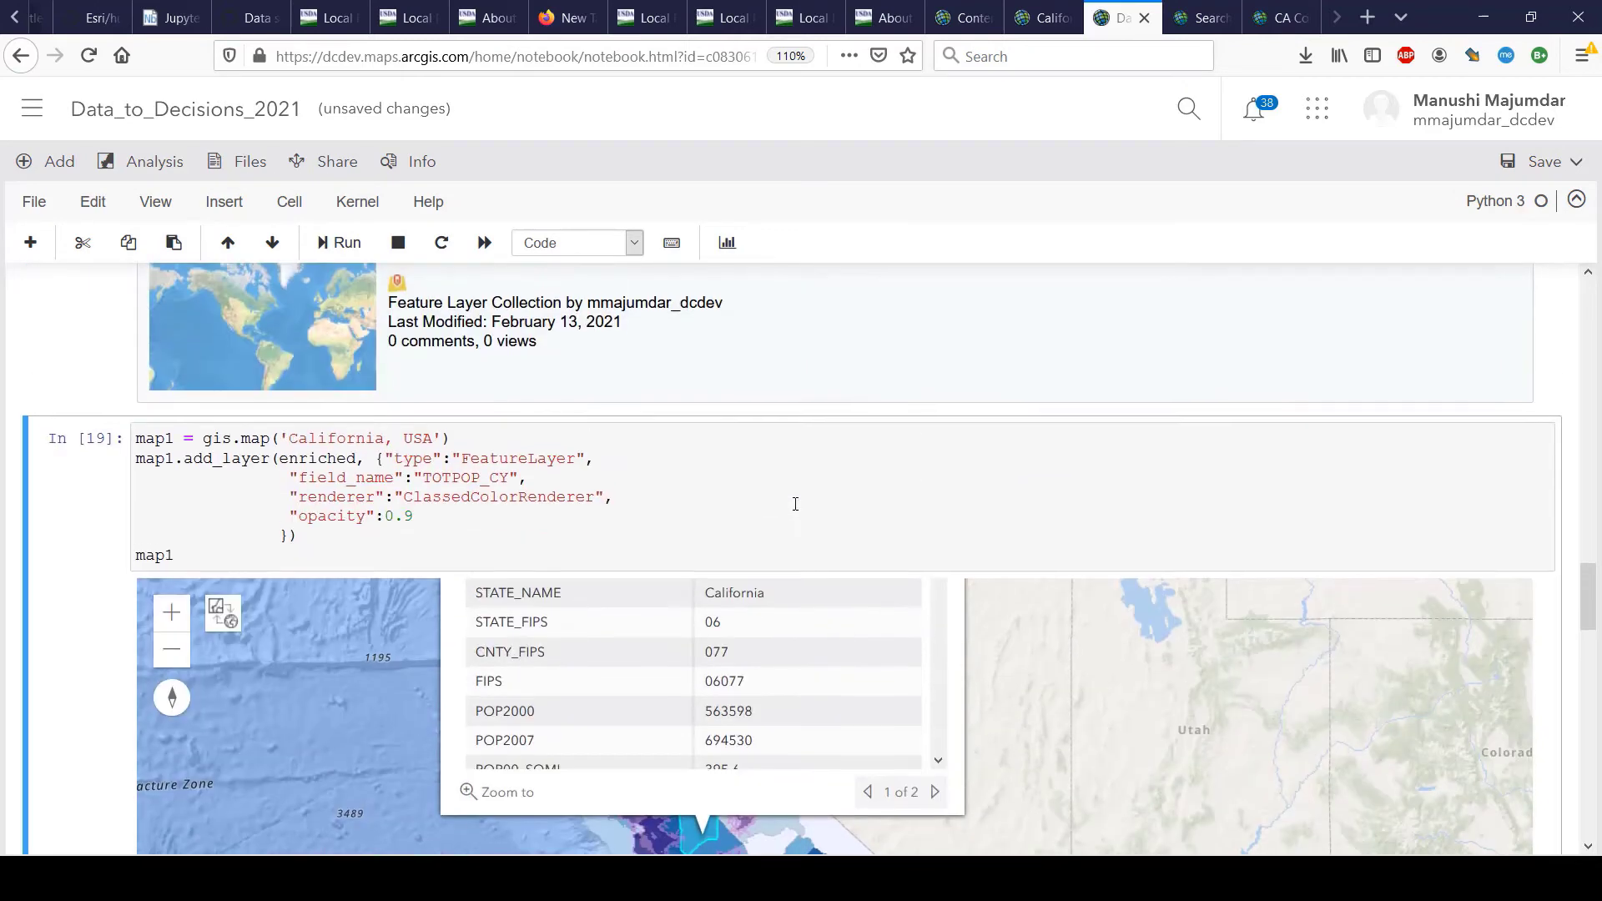
left_click_drag(308, 706, 304, 639)
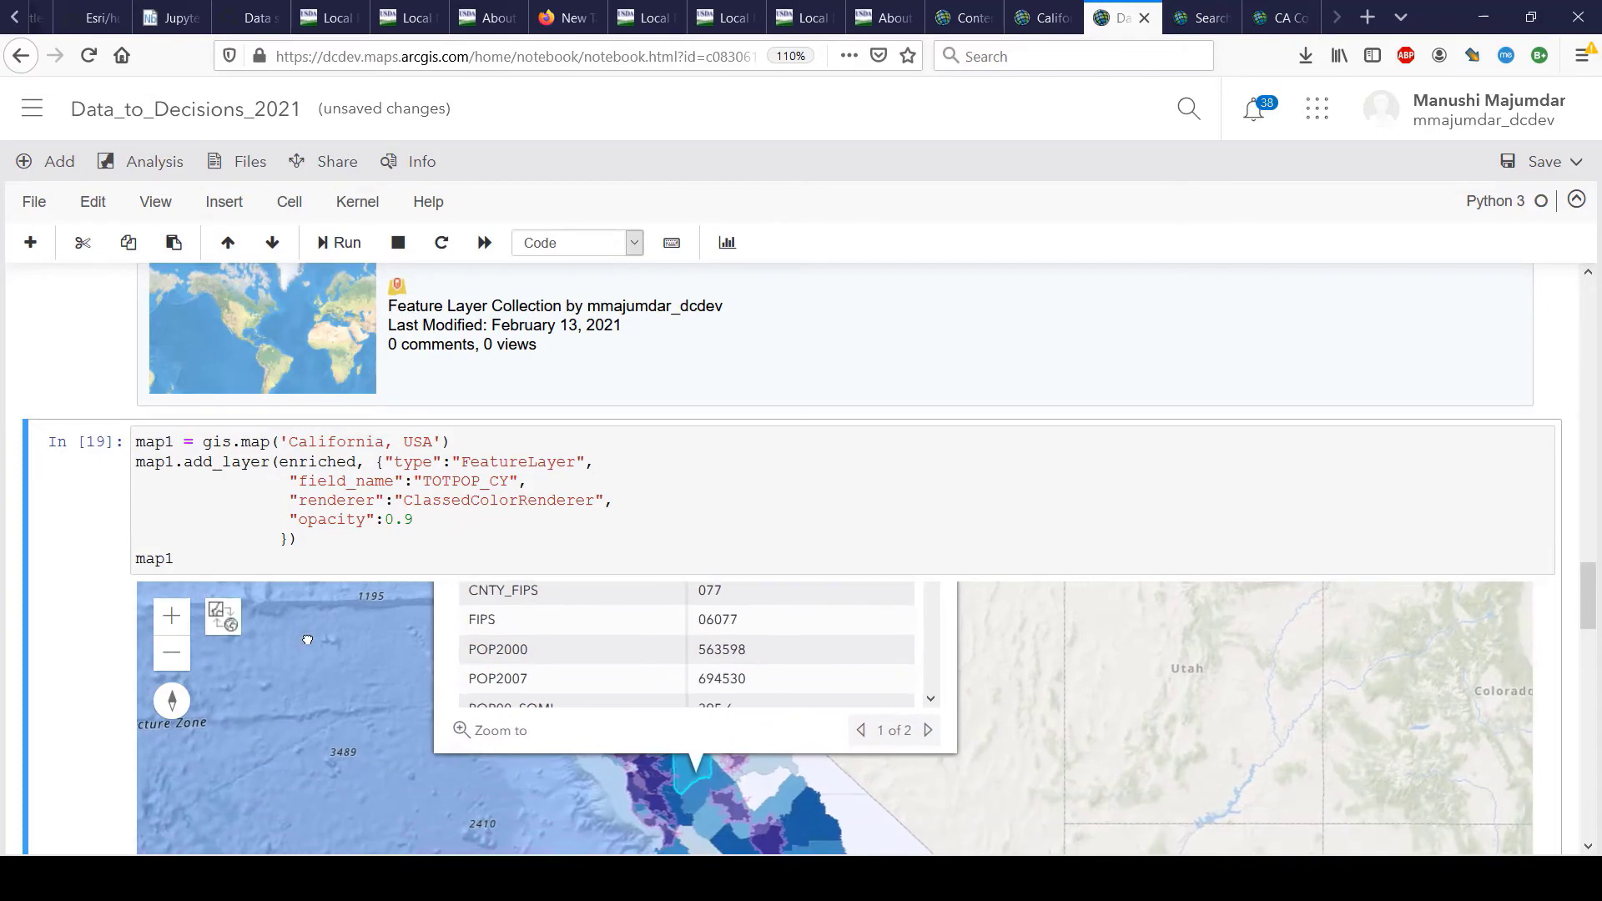
left_click(693, 800)
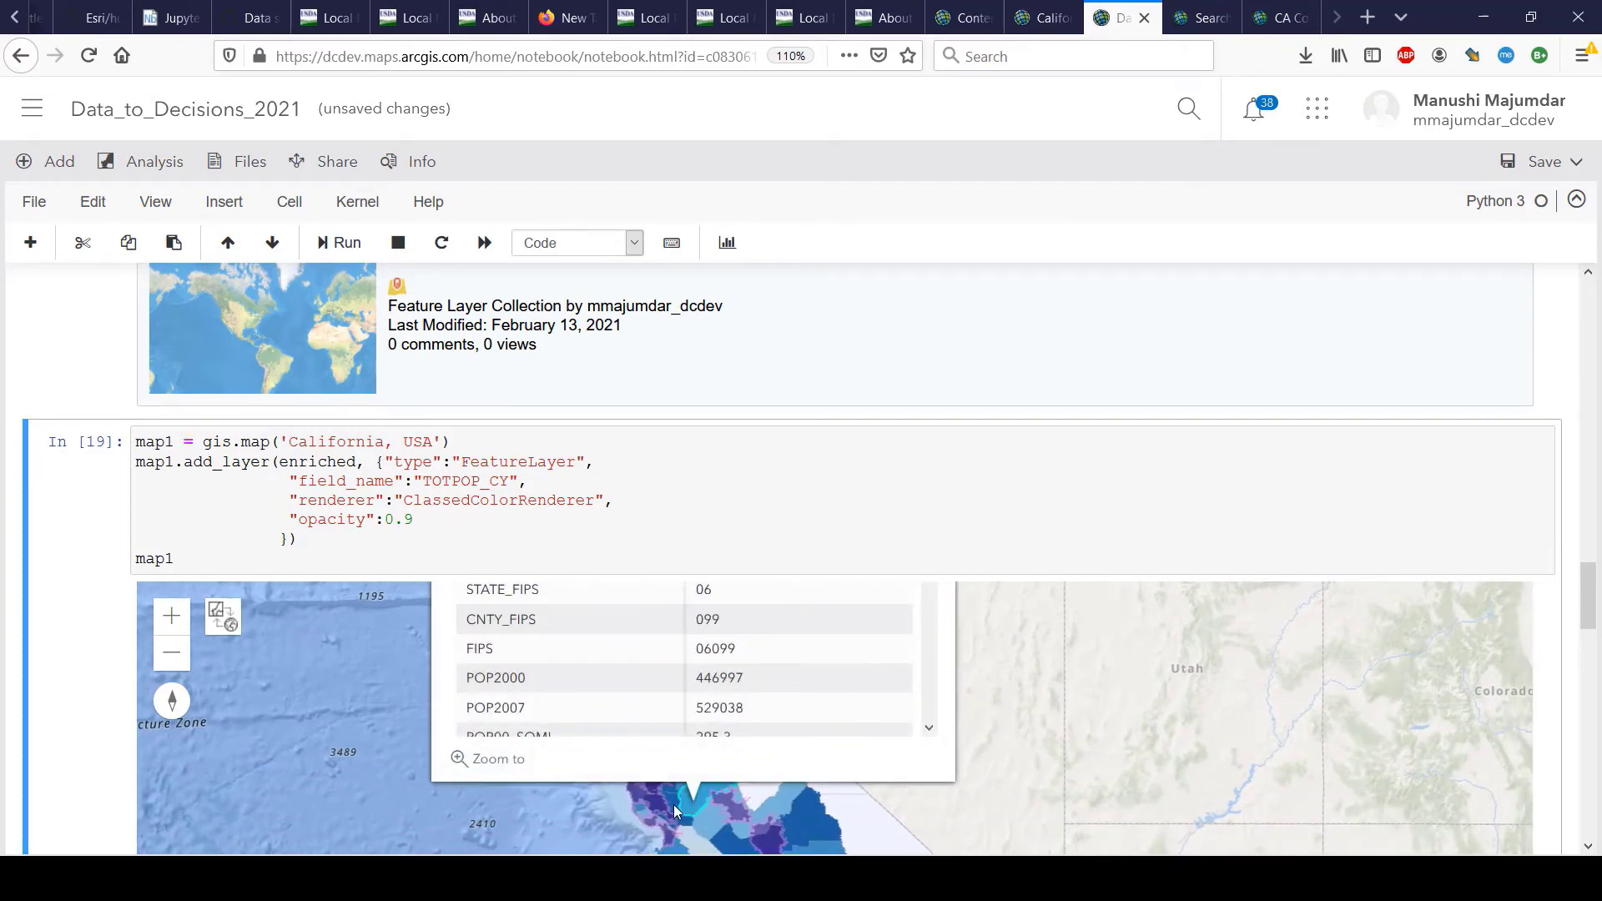
left_click(673, 805)
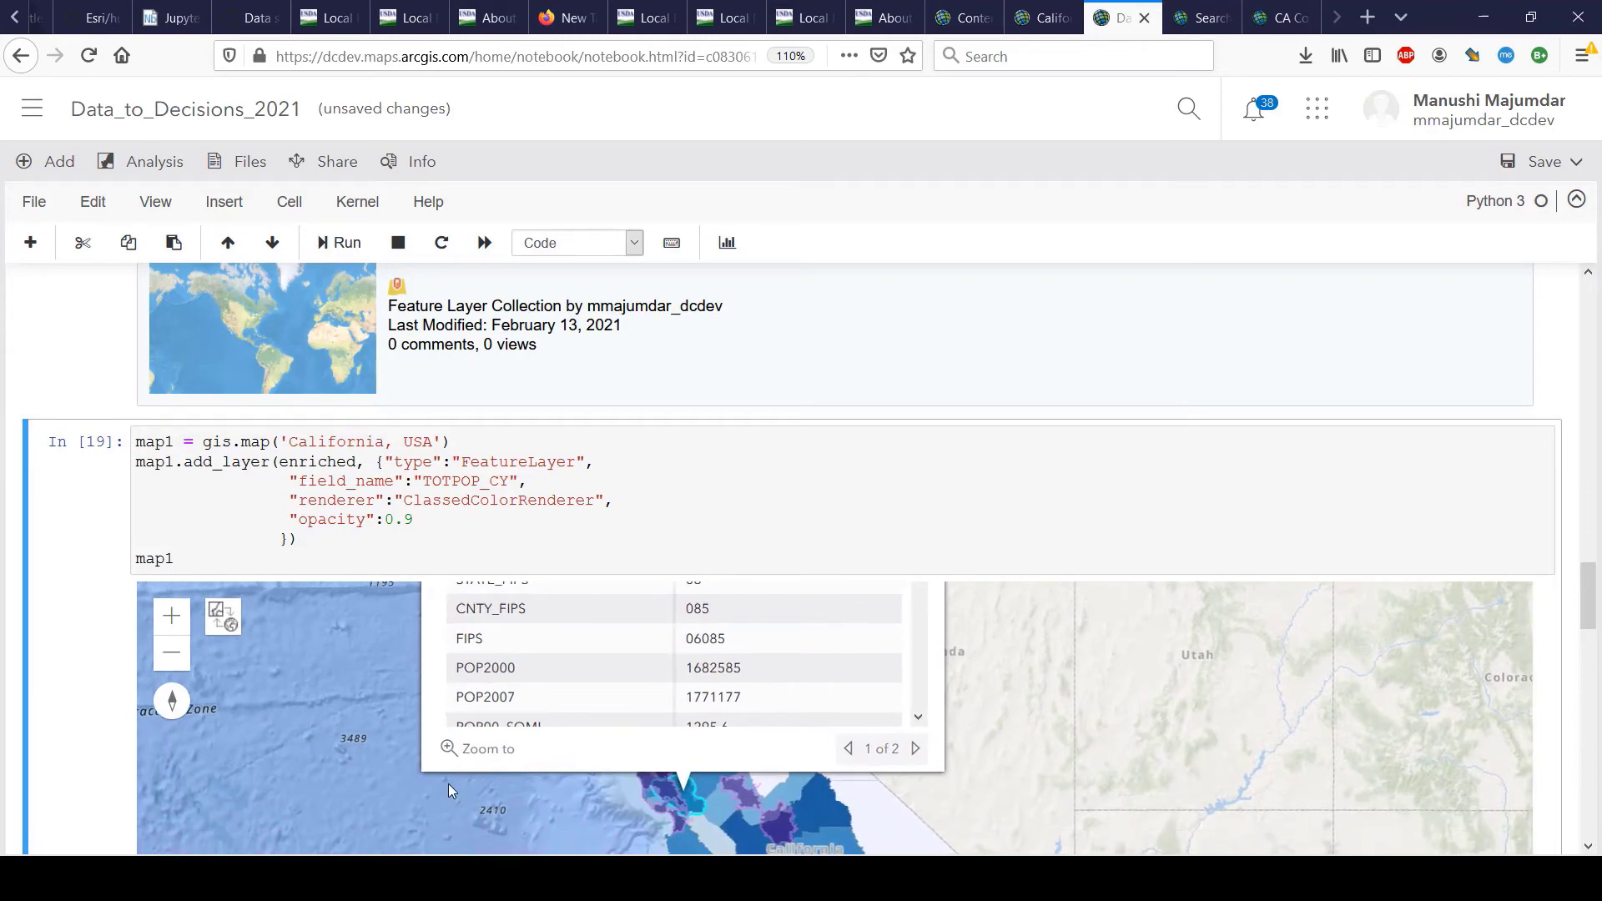
left_click(423, 815)
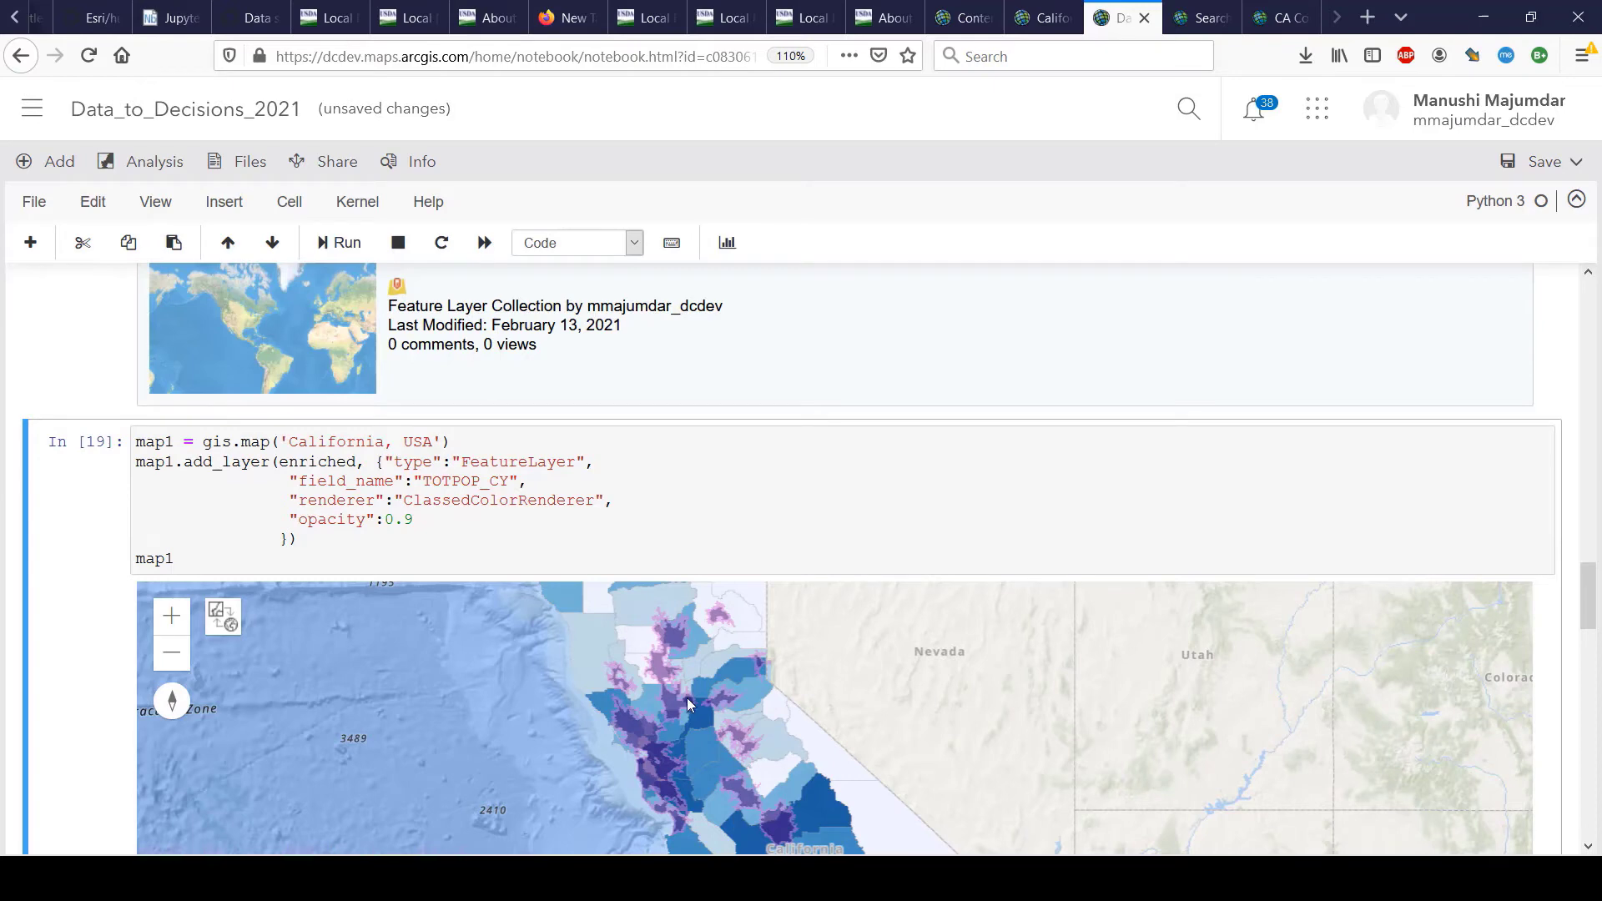
Pan the county map and zoom in on the Los Angeles area.
left_click_drag(684, 699, 654, 855)
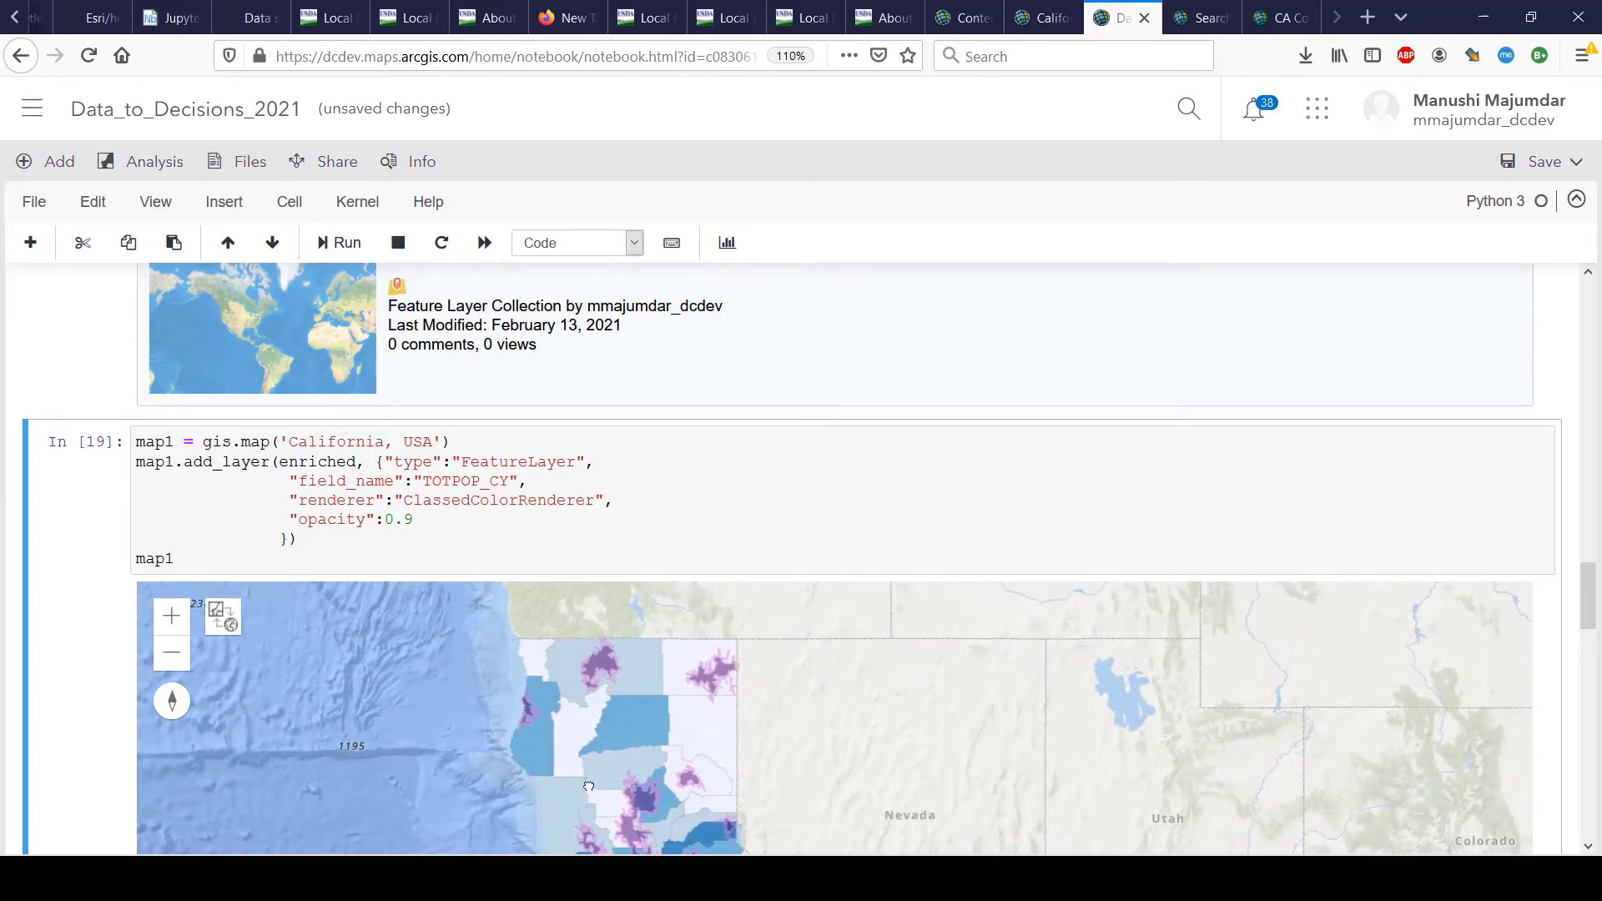
left_click_drag(487, 683, 479, 608)
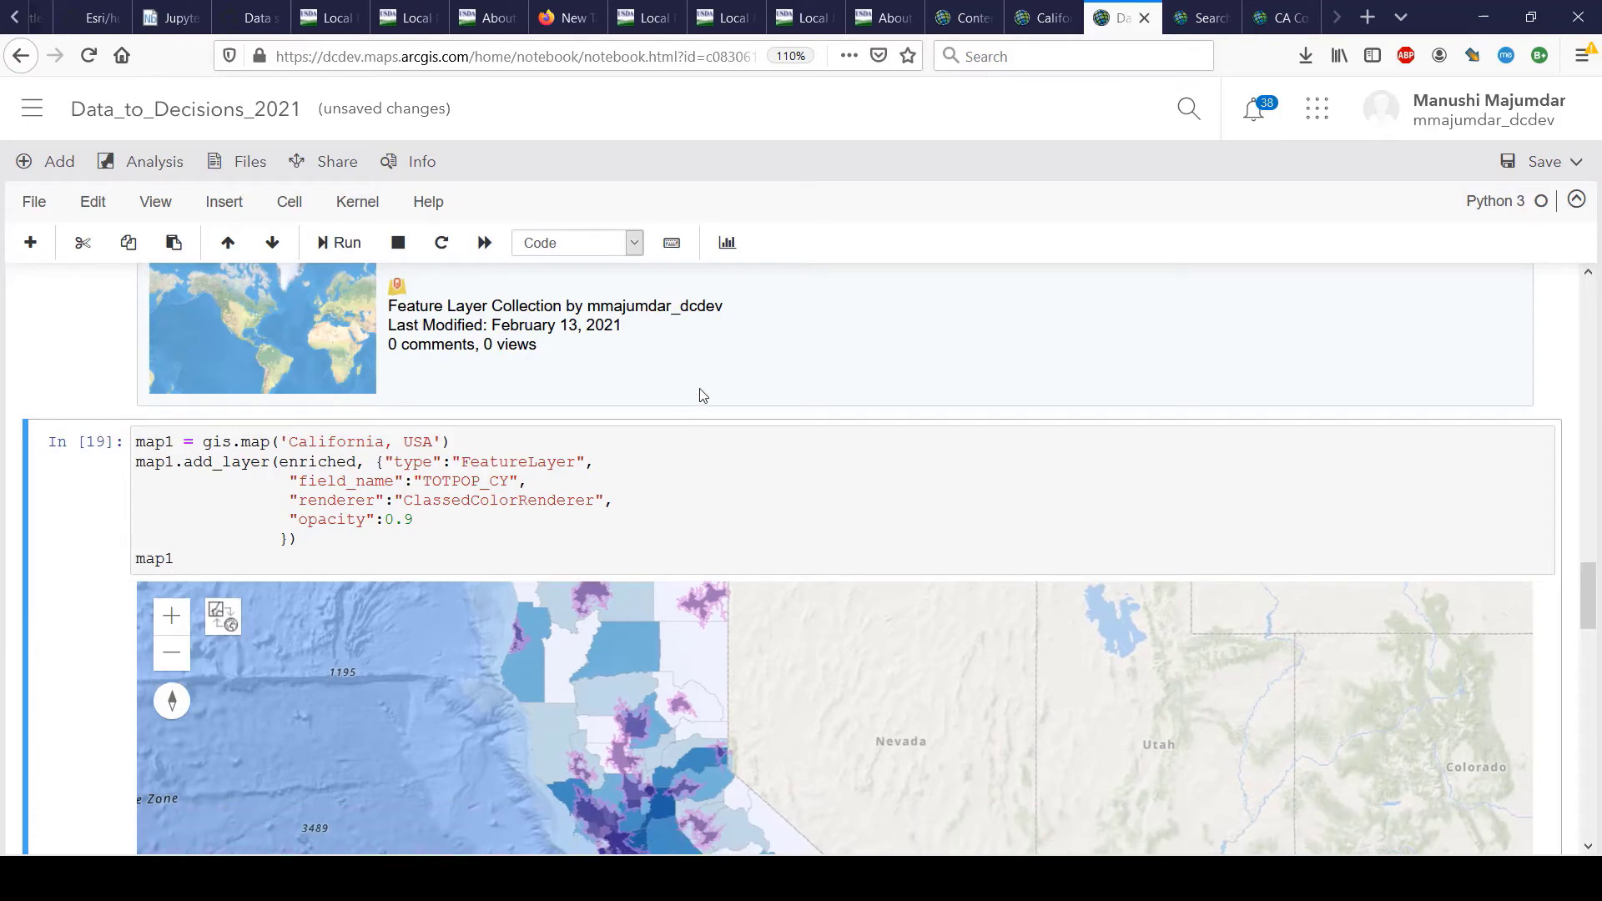
scroll(676, 464, "down", 5)
scroll(674, 470, "up", 2)
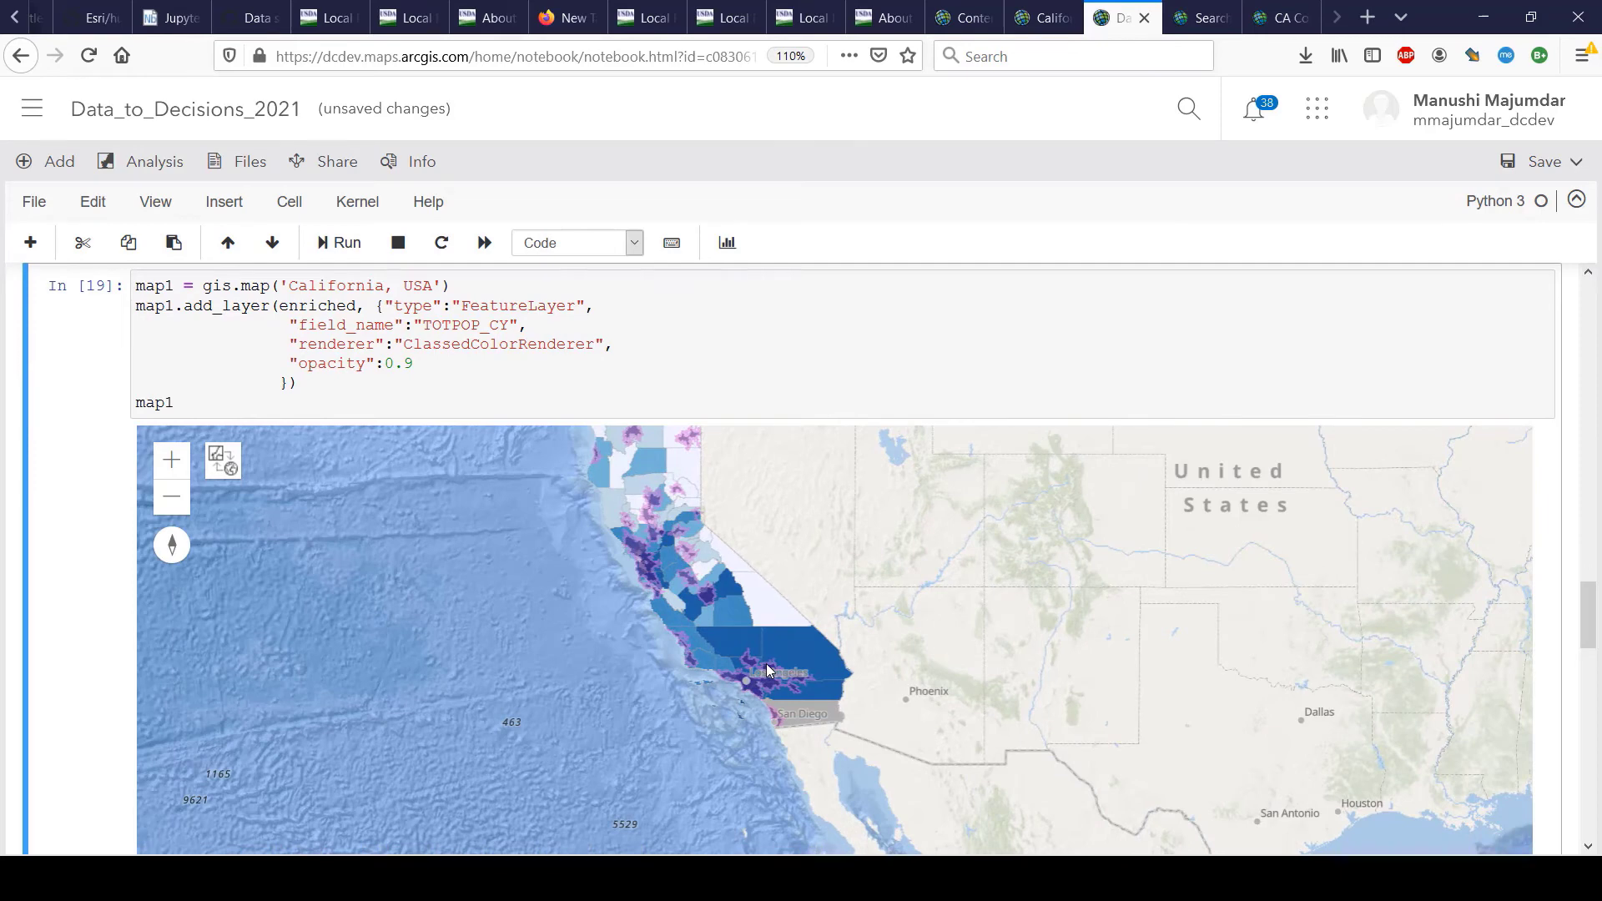
scroll(768, 670, "up", 1)
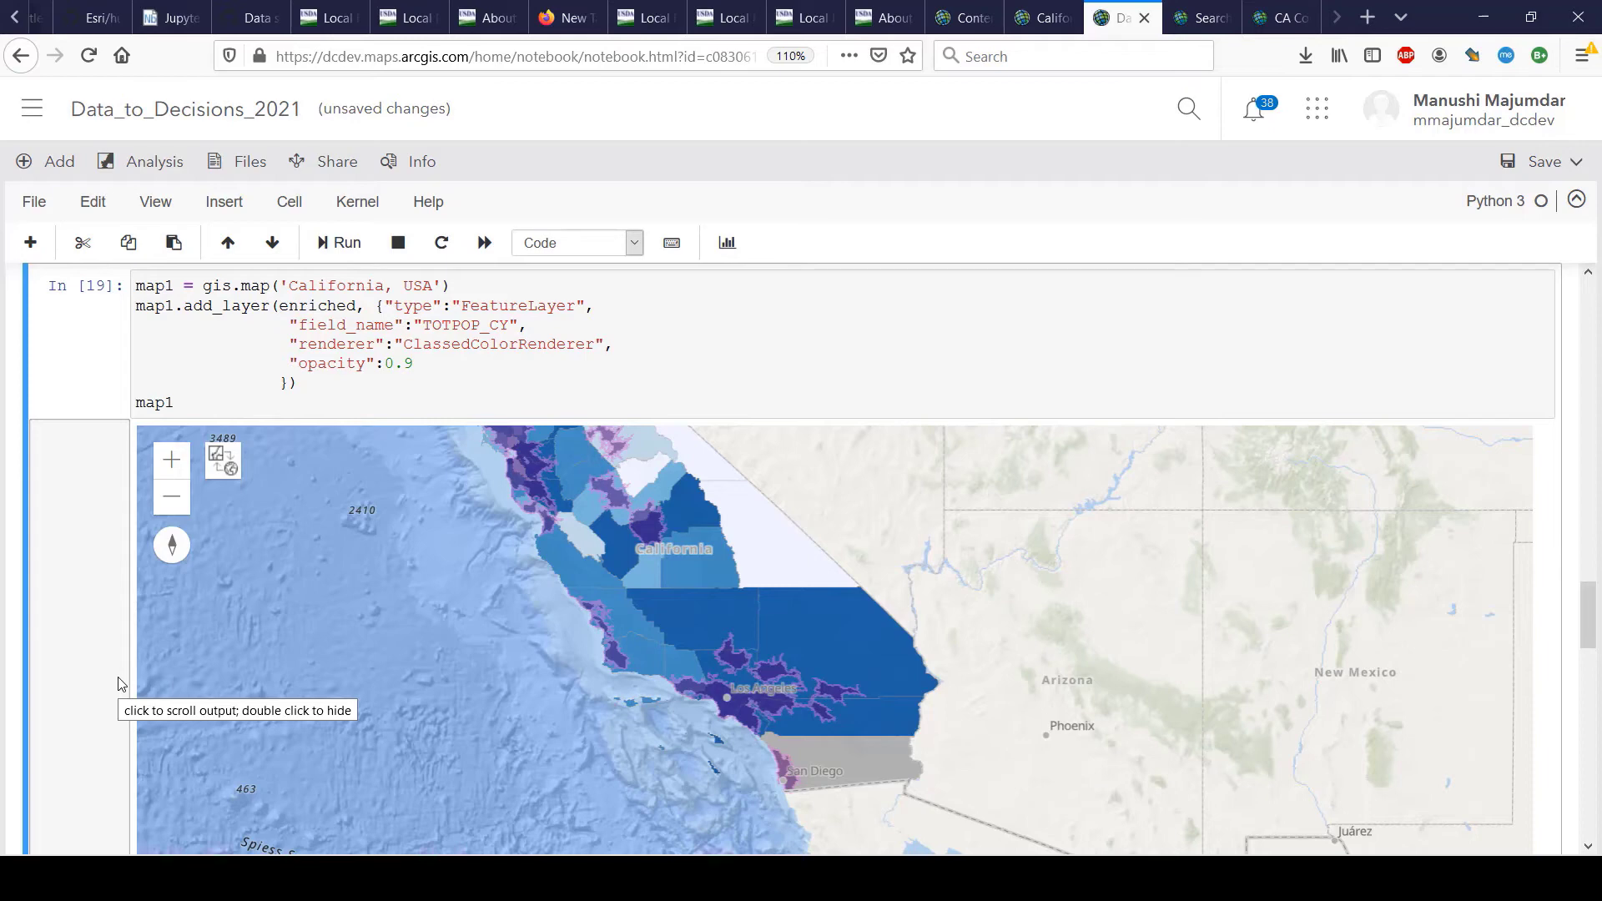
scroll(58, 698, "down", 5)
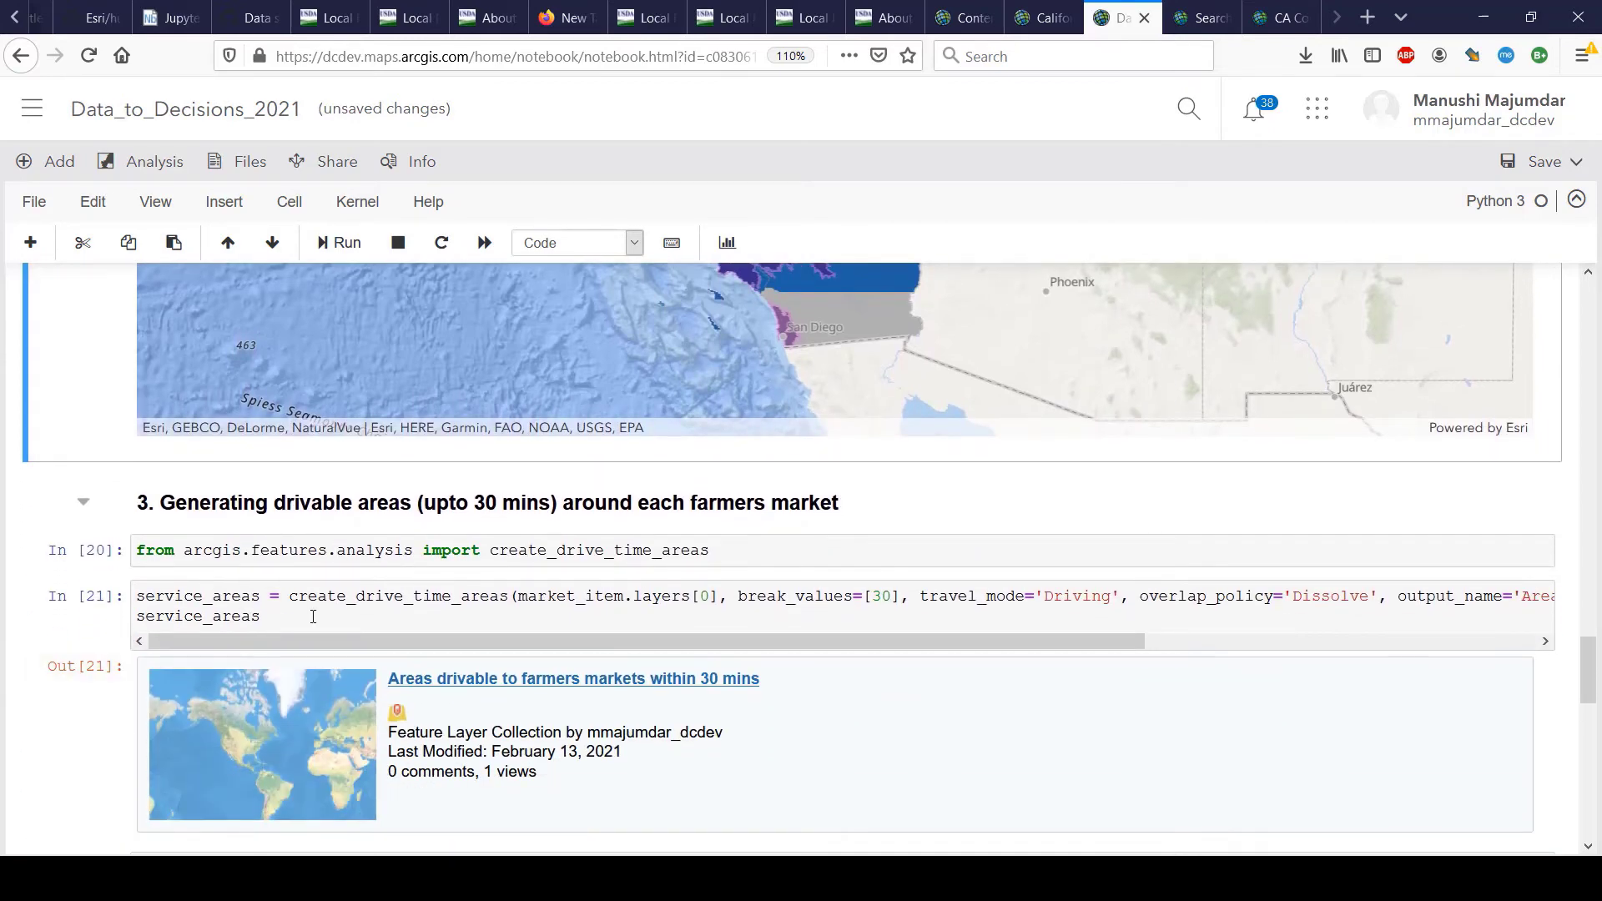
Run map1.layers to list the map's two layers, including the drive-time Areas layer.
scroll(313, 617, "down", 5)
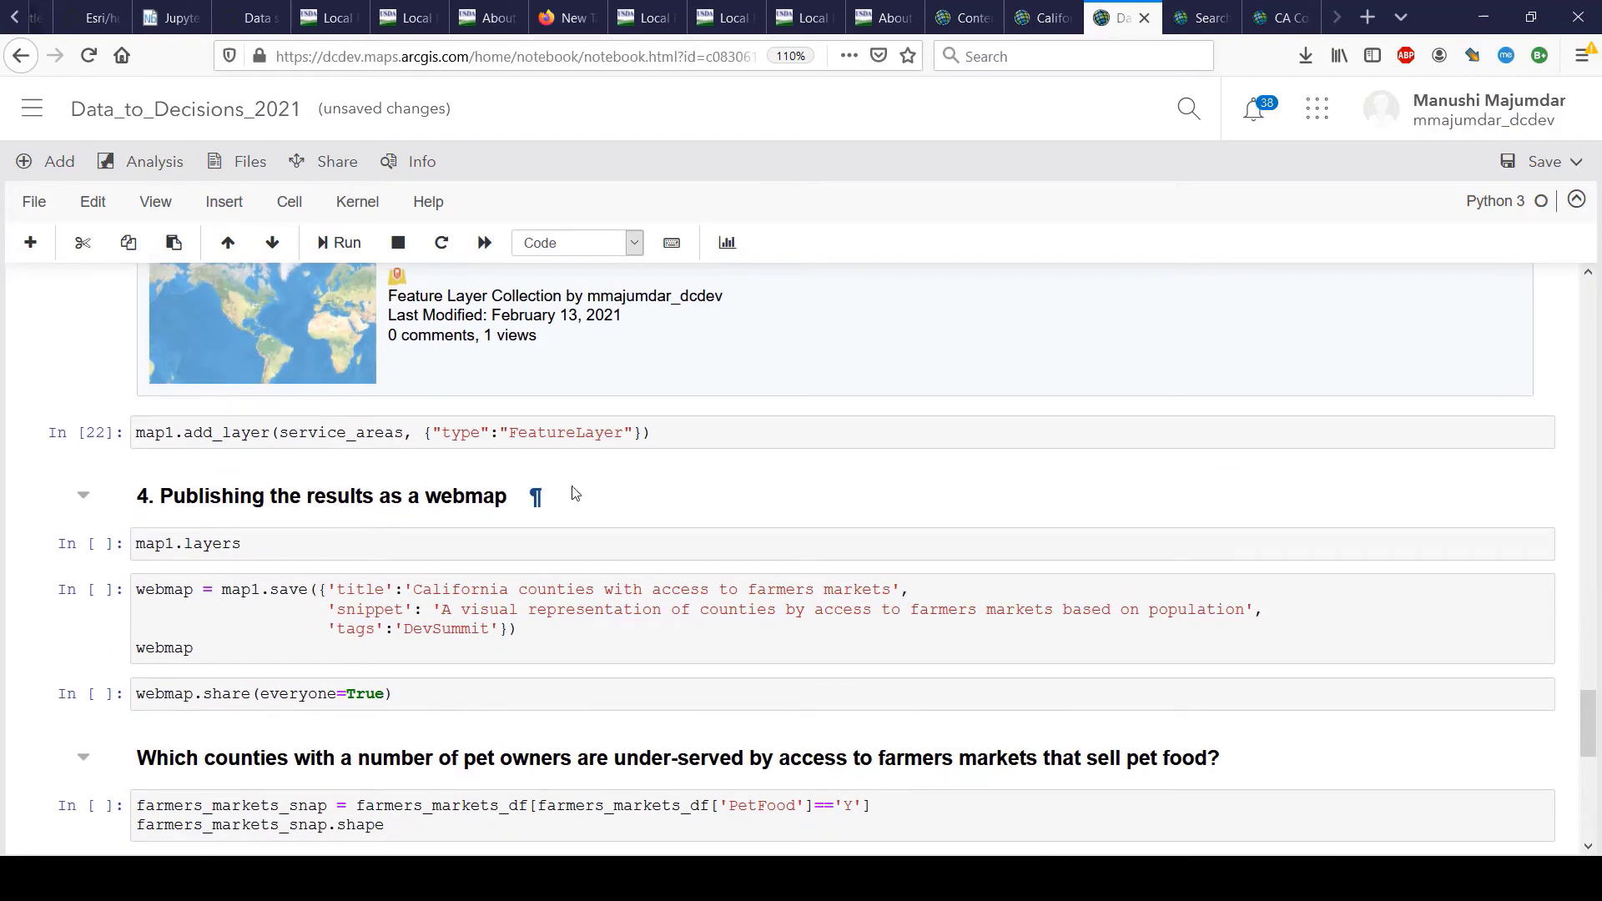
left_click(575, 537)
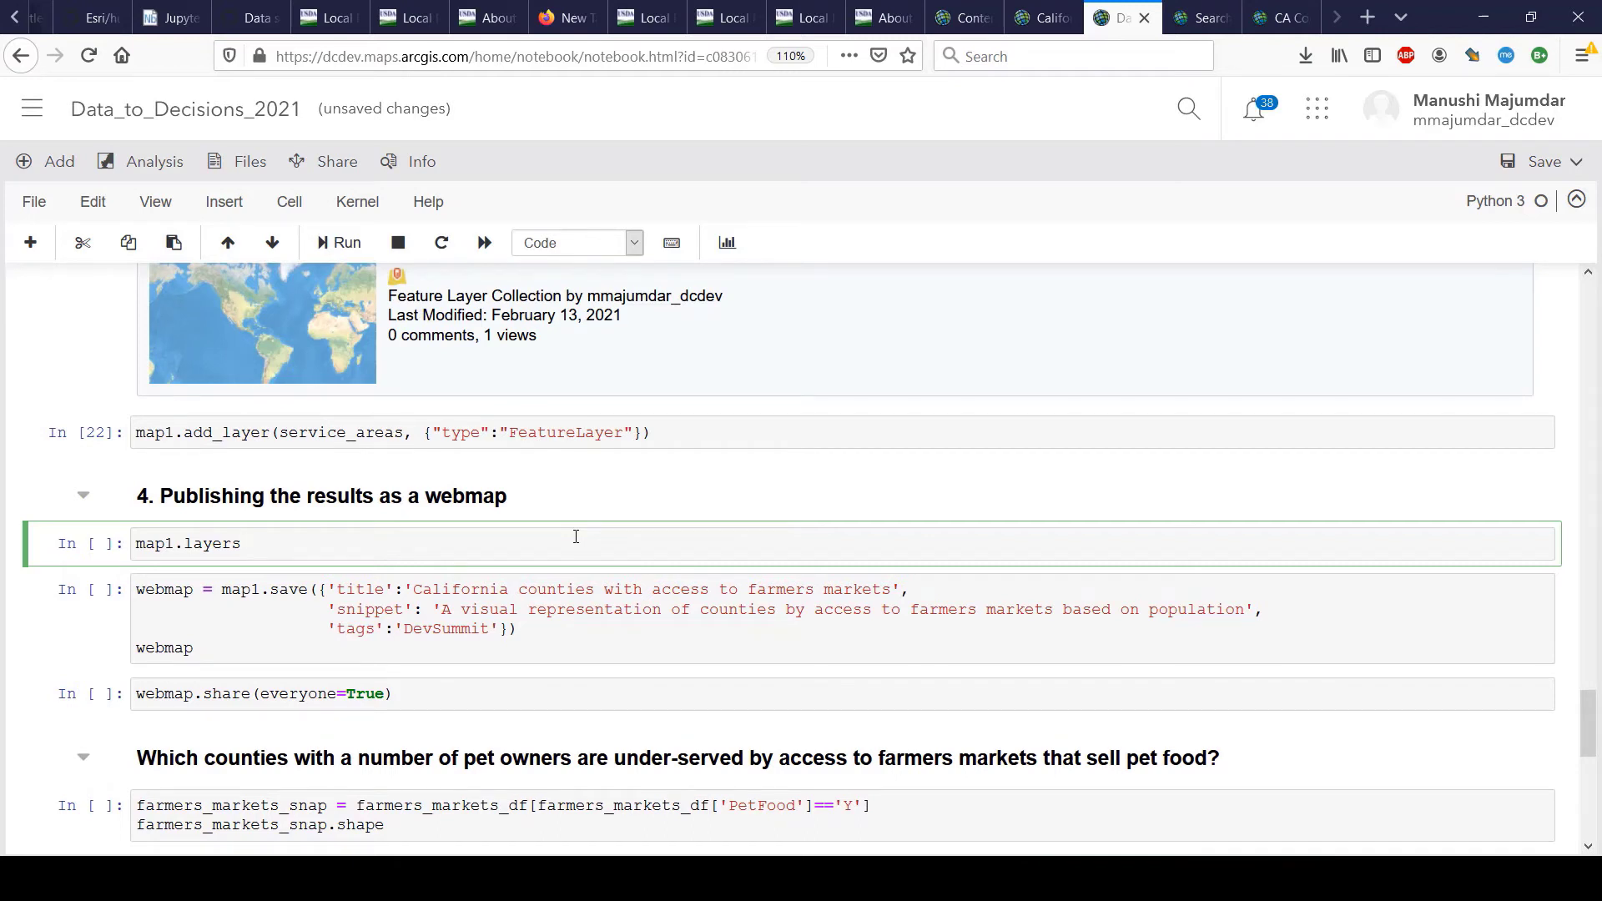
double_click(156, 432)
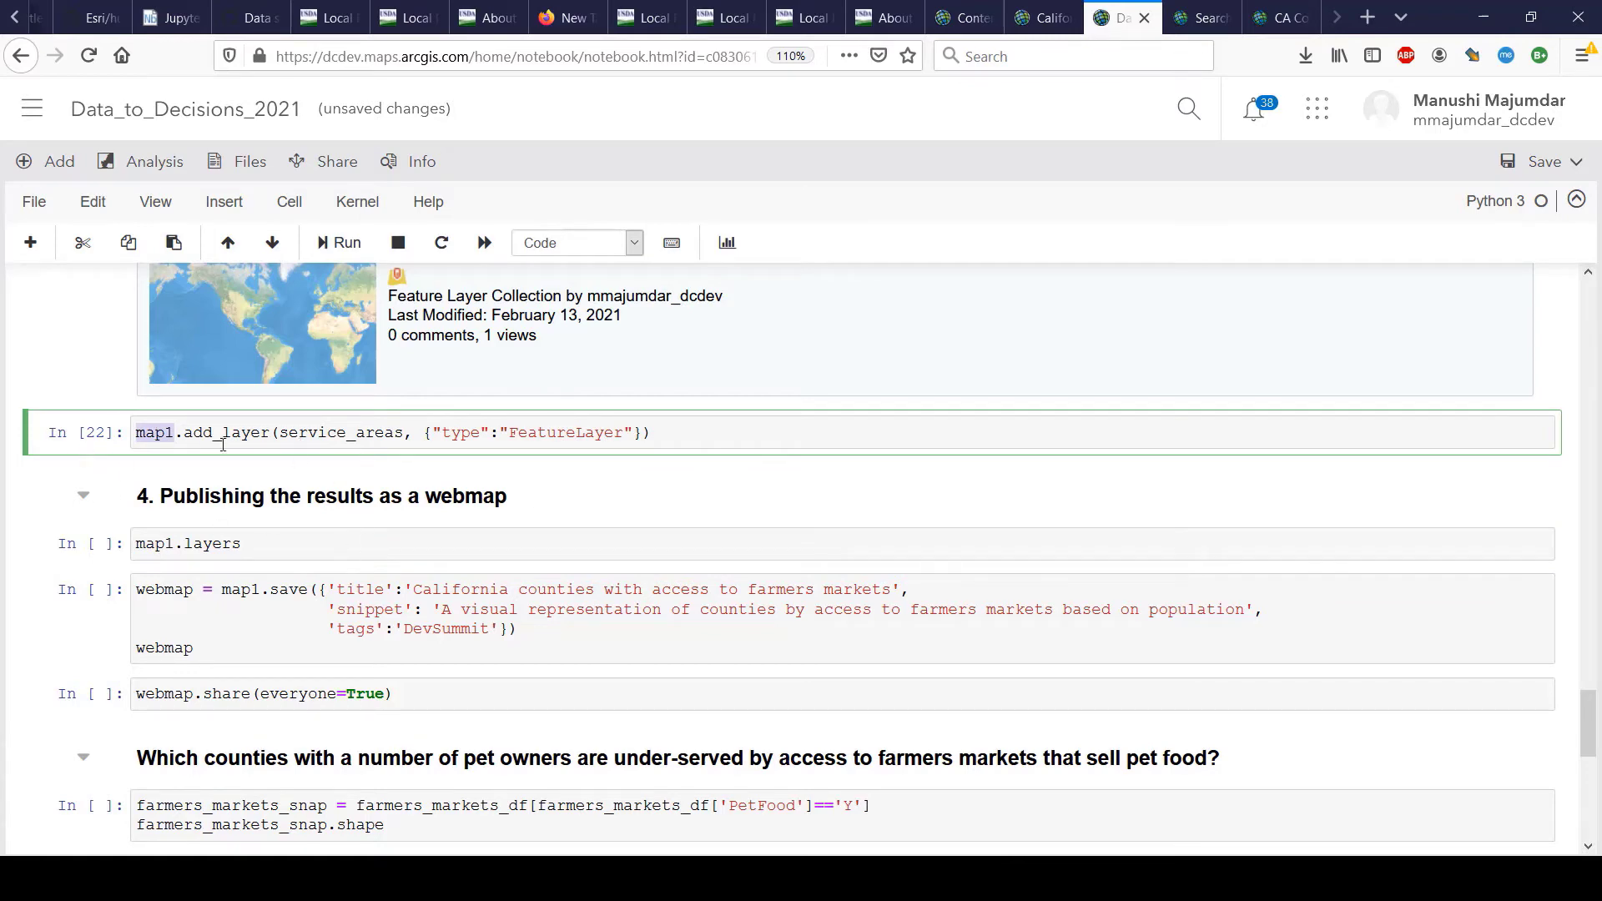
scroll(36, 338, "up", 5)
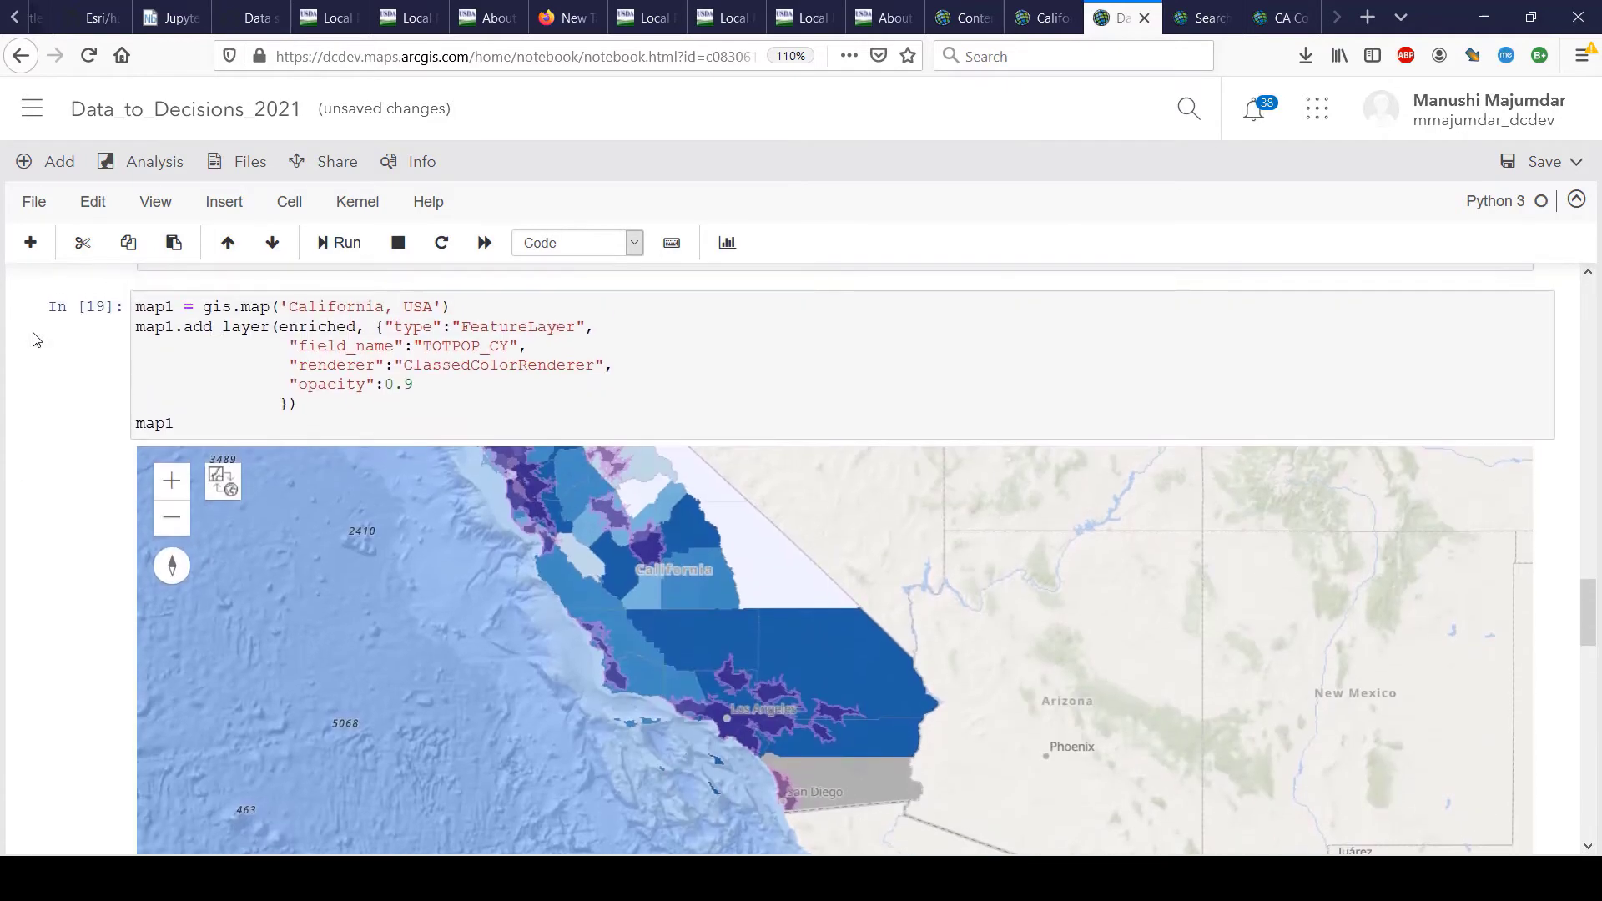
scroll(36, 338, "down", 4)
left_click(287, 805)
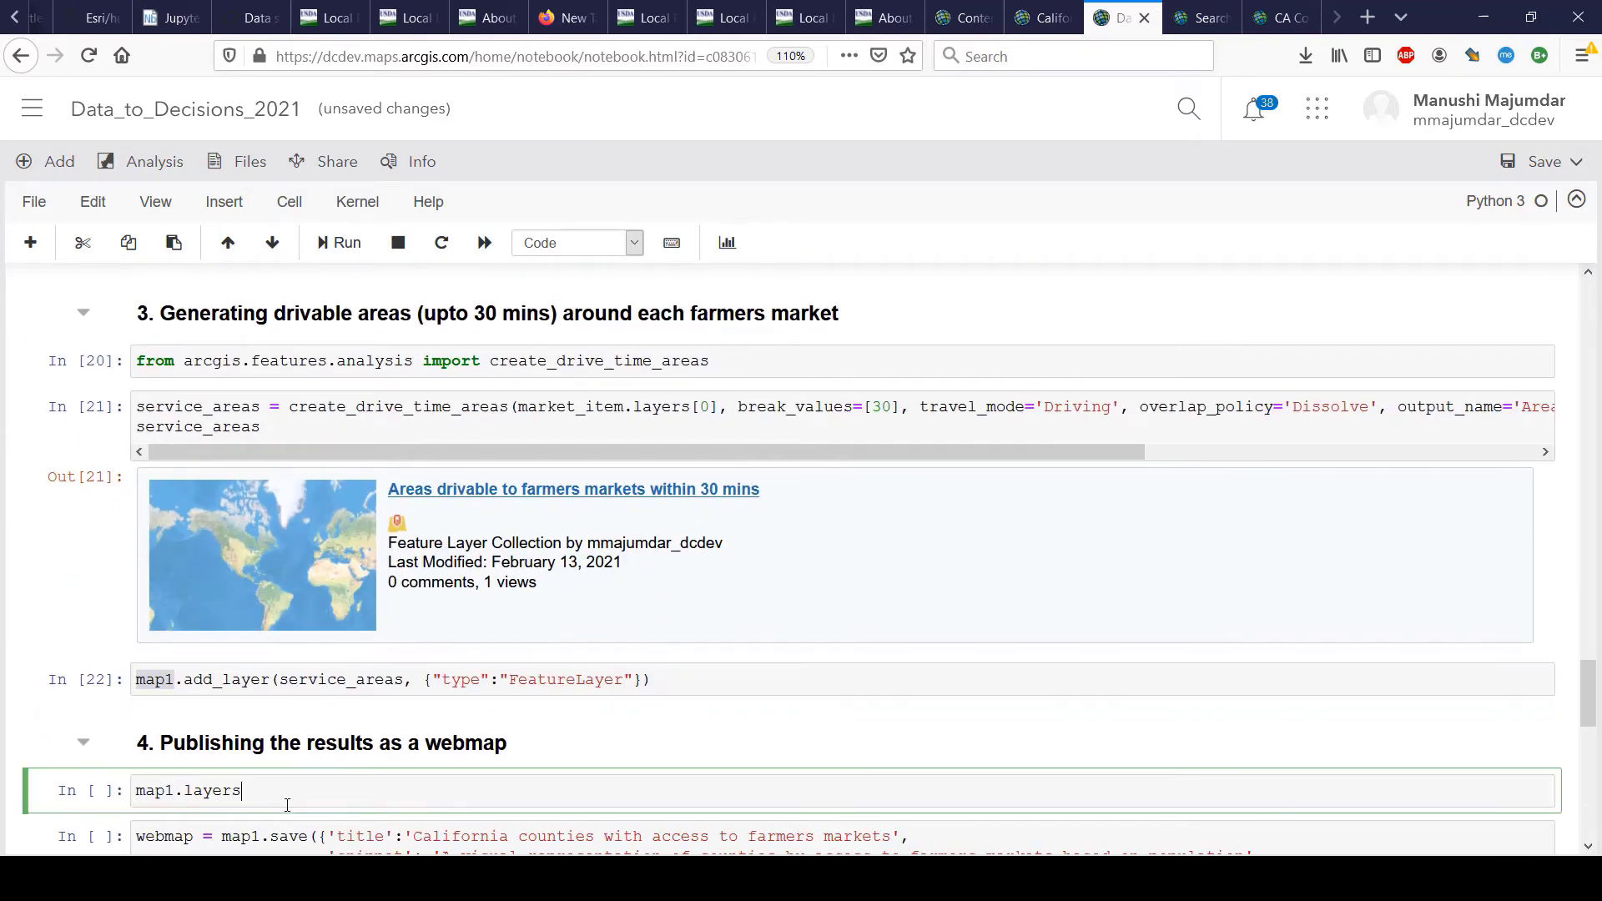
scroll(287, 805, "down", 3)
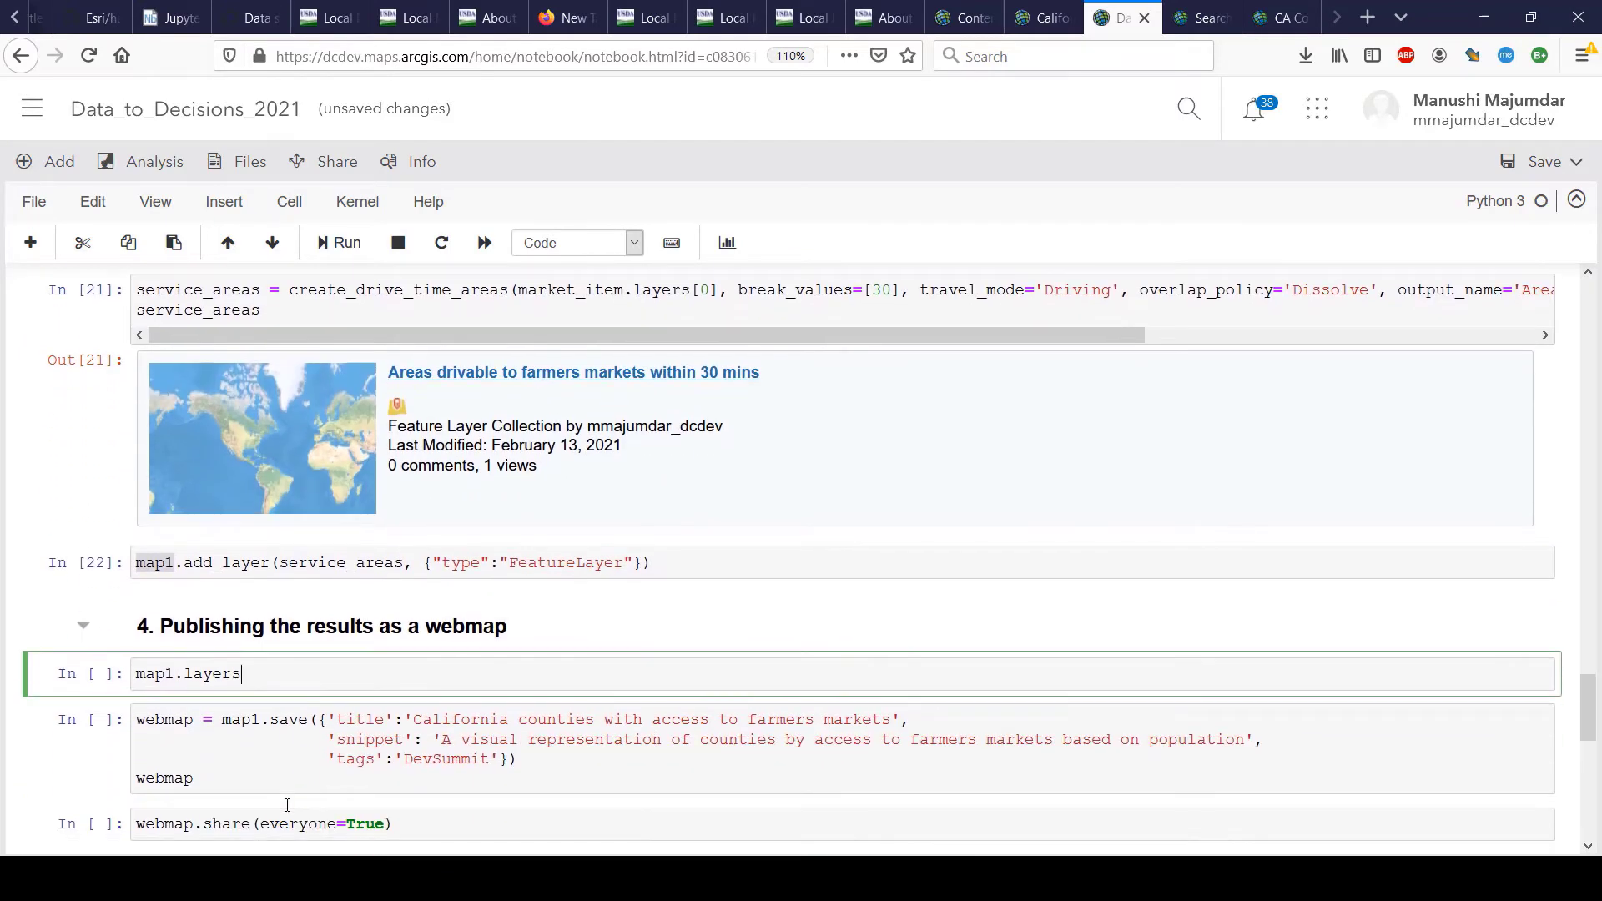
key("shift+Return")
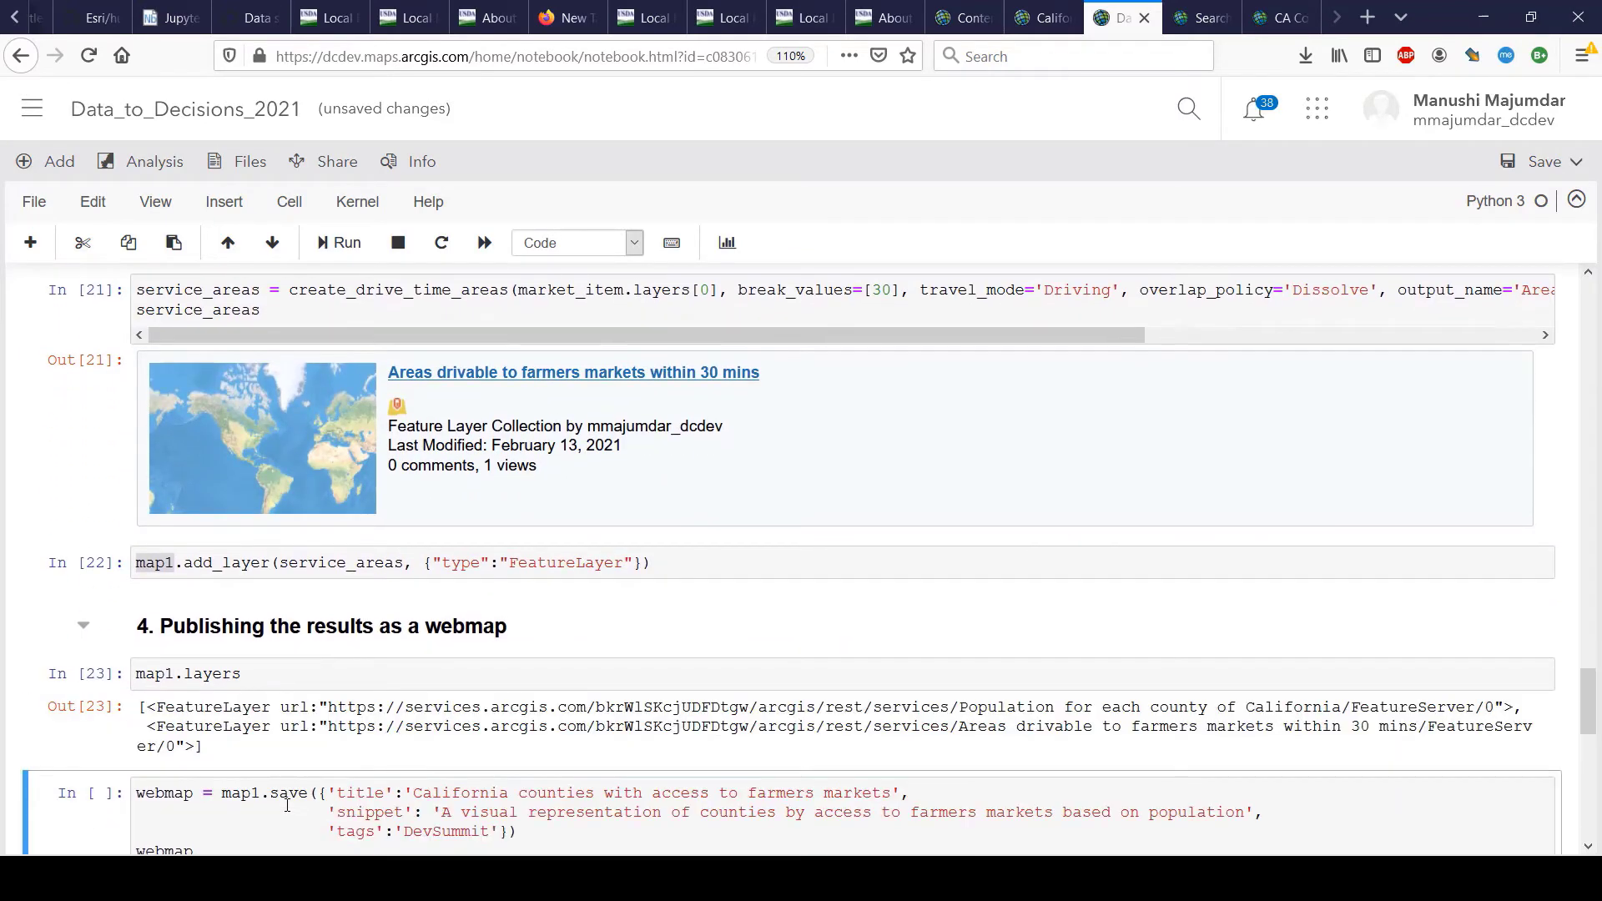
double_click(994, 724)
left_click(994, 724)
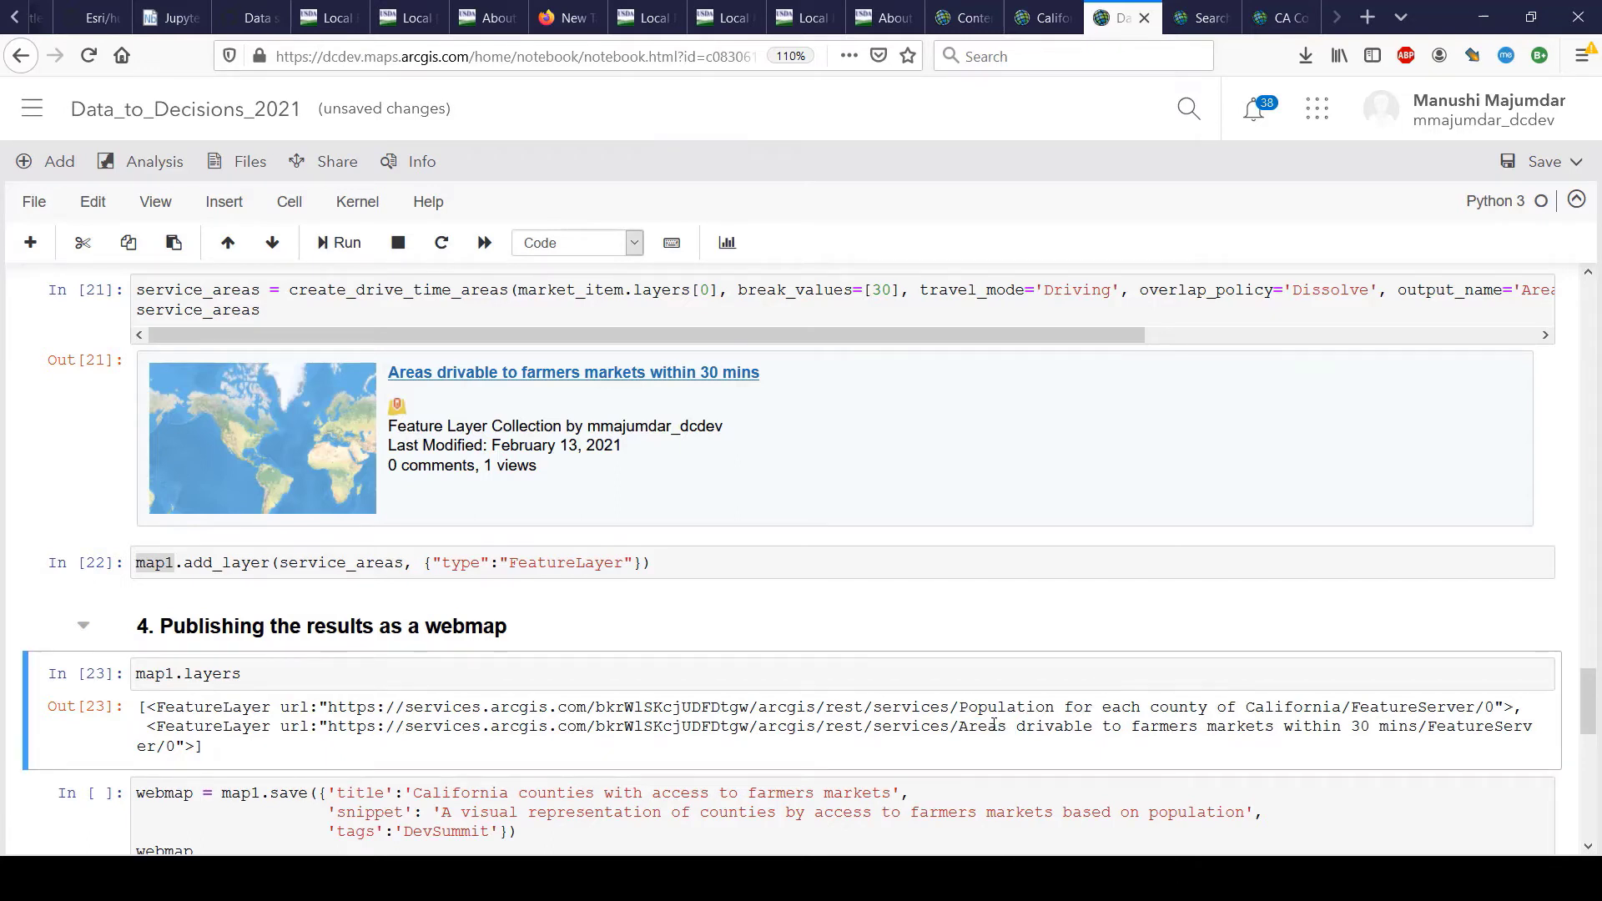
Save the map as the web map 'California counties with access to farmers markets'.
left_click(709, 793)
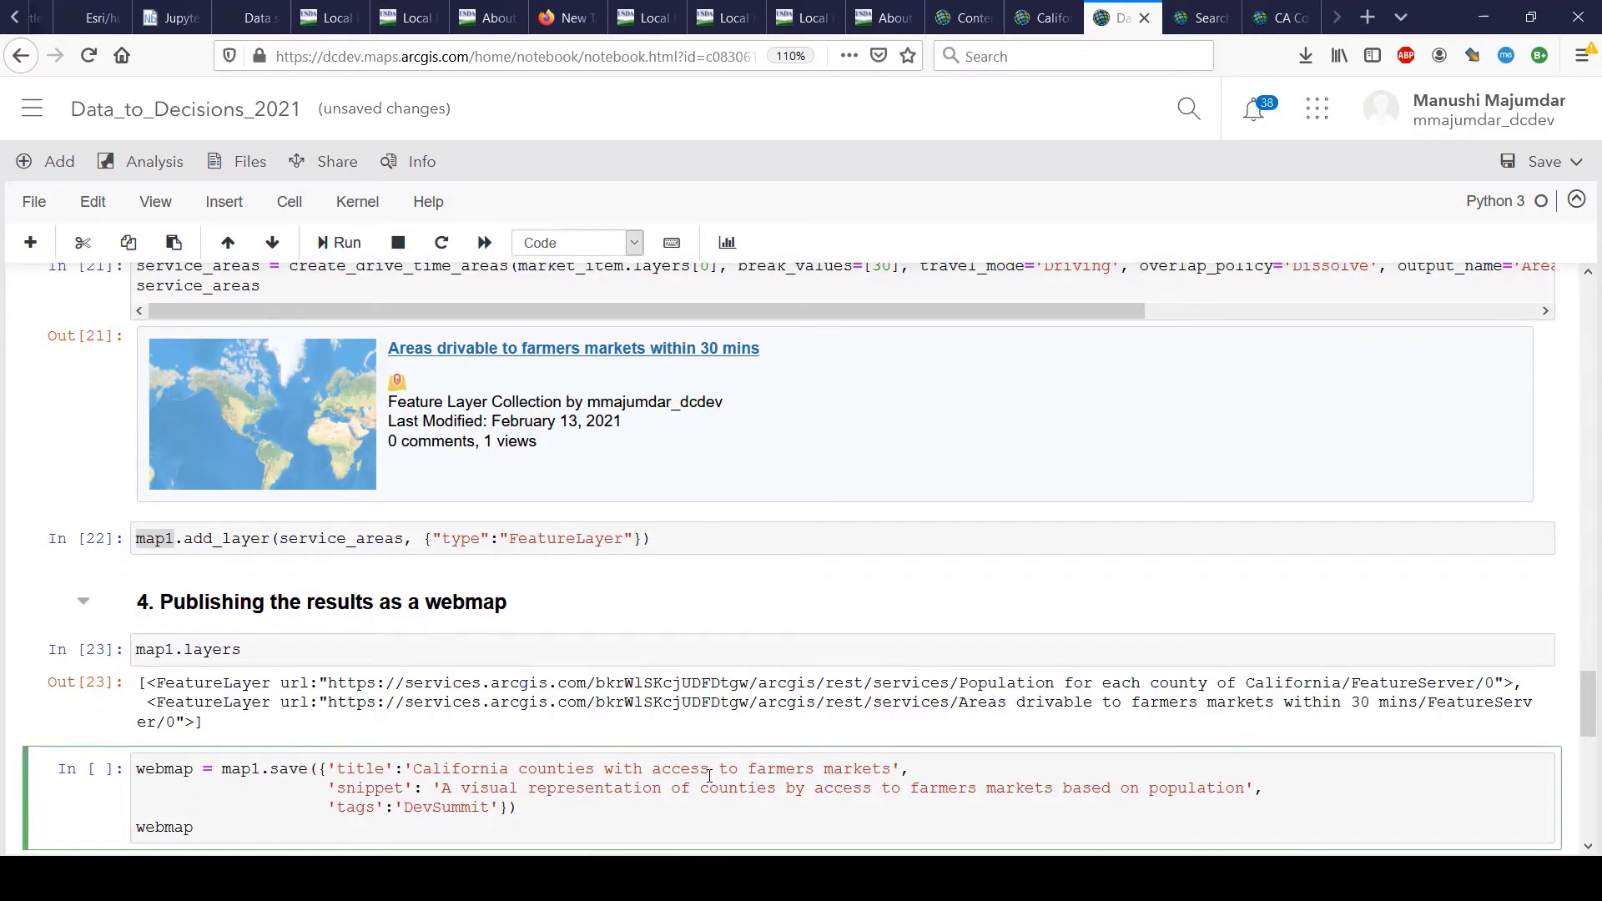
scroll(710, 776, "down", 2)
key("shift+Return")
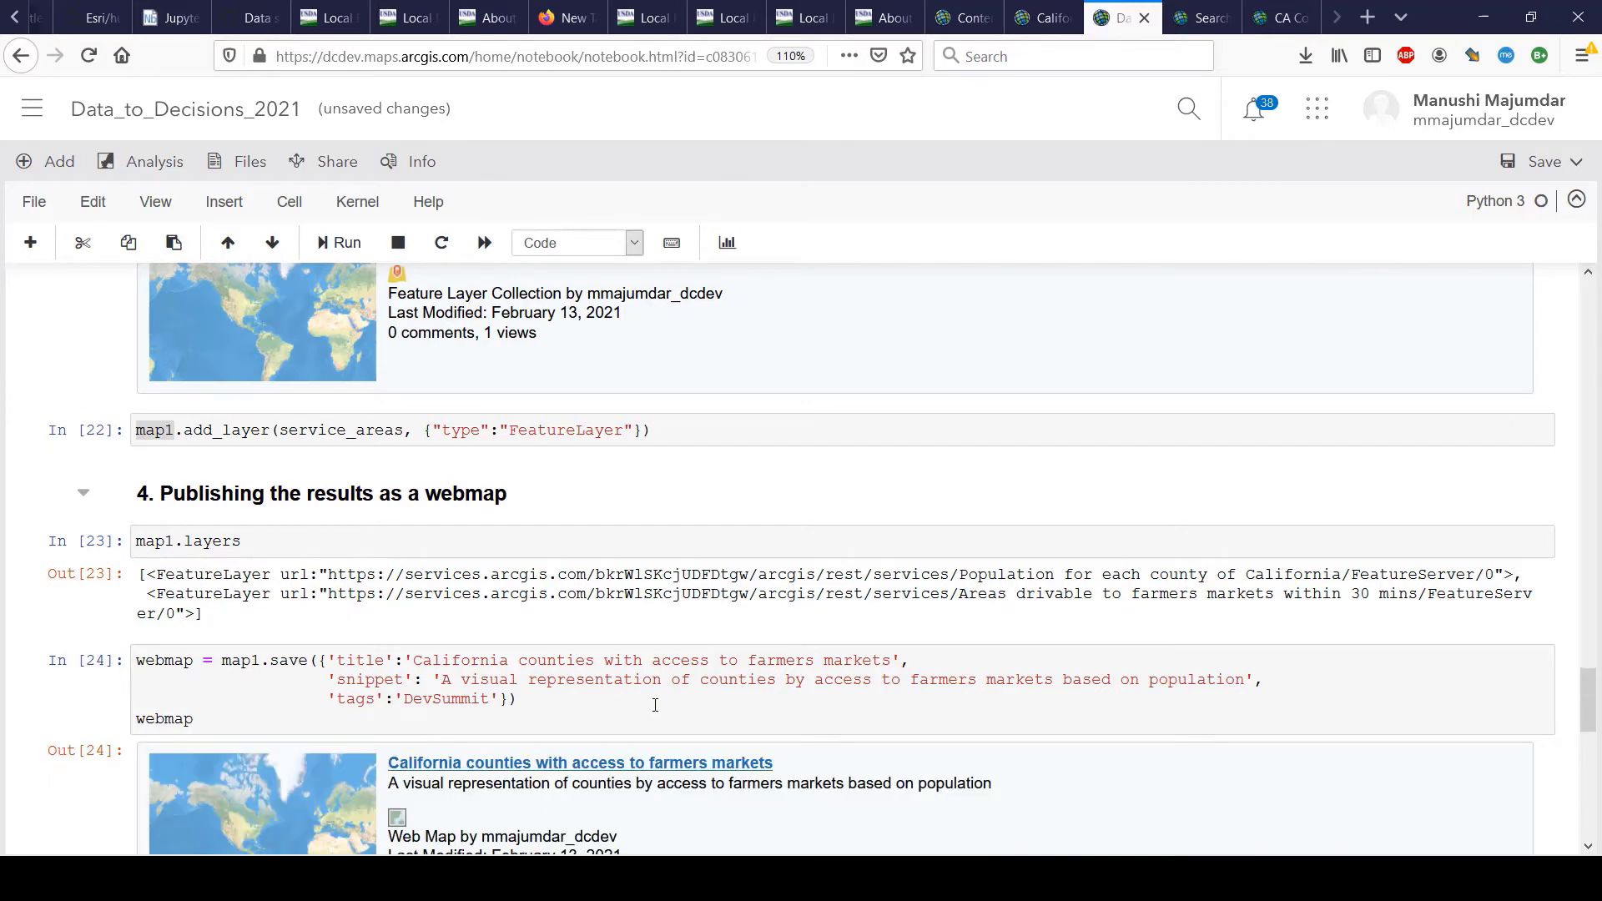
Share the web map with everyone using webmap.share(everyone=True).
scroll(655, 705, "down", 4)
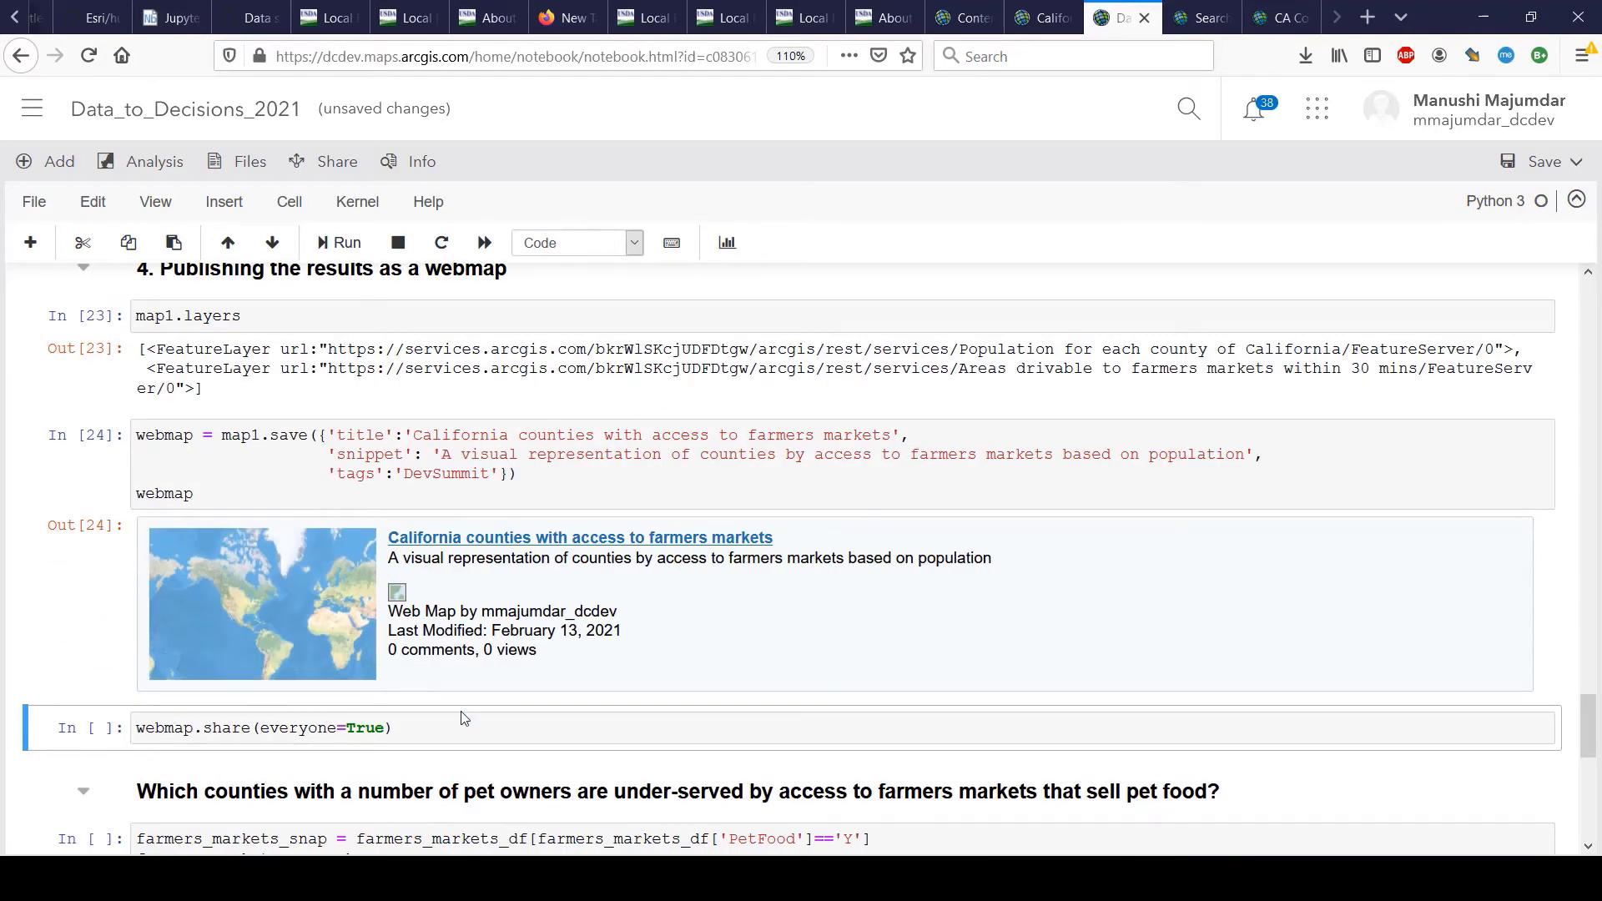
double_click(238, 729)
left_click(404, 726)
key("shift+Return")
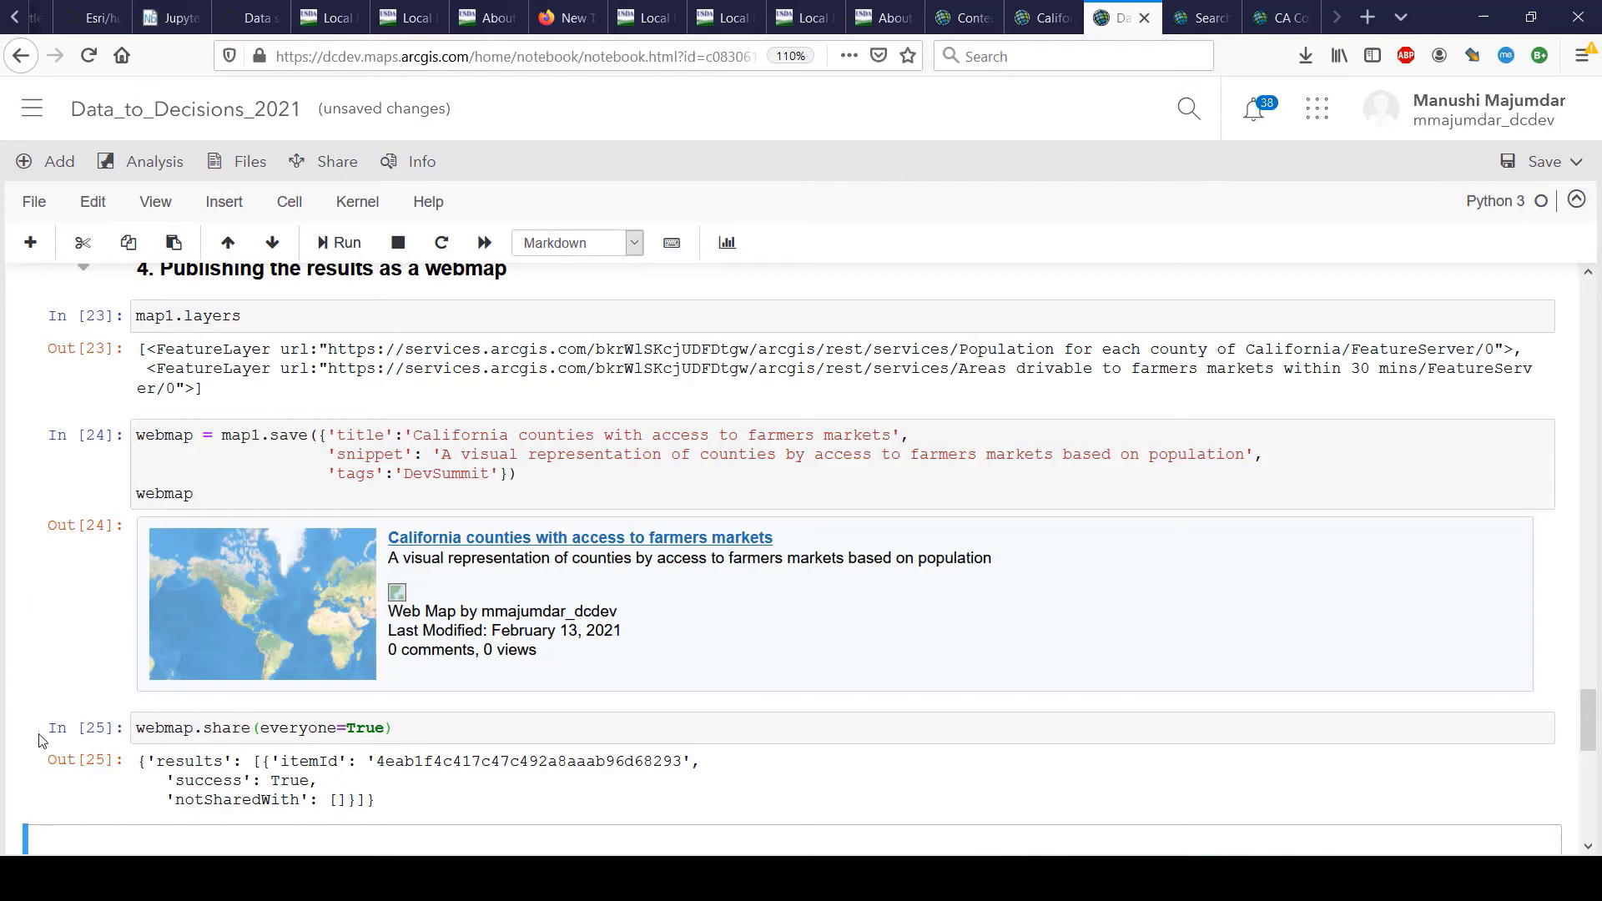
scroll(39, 740, "down", 1)
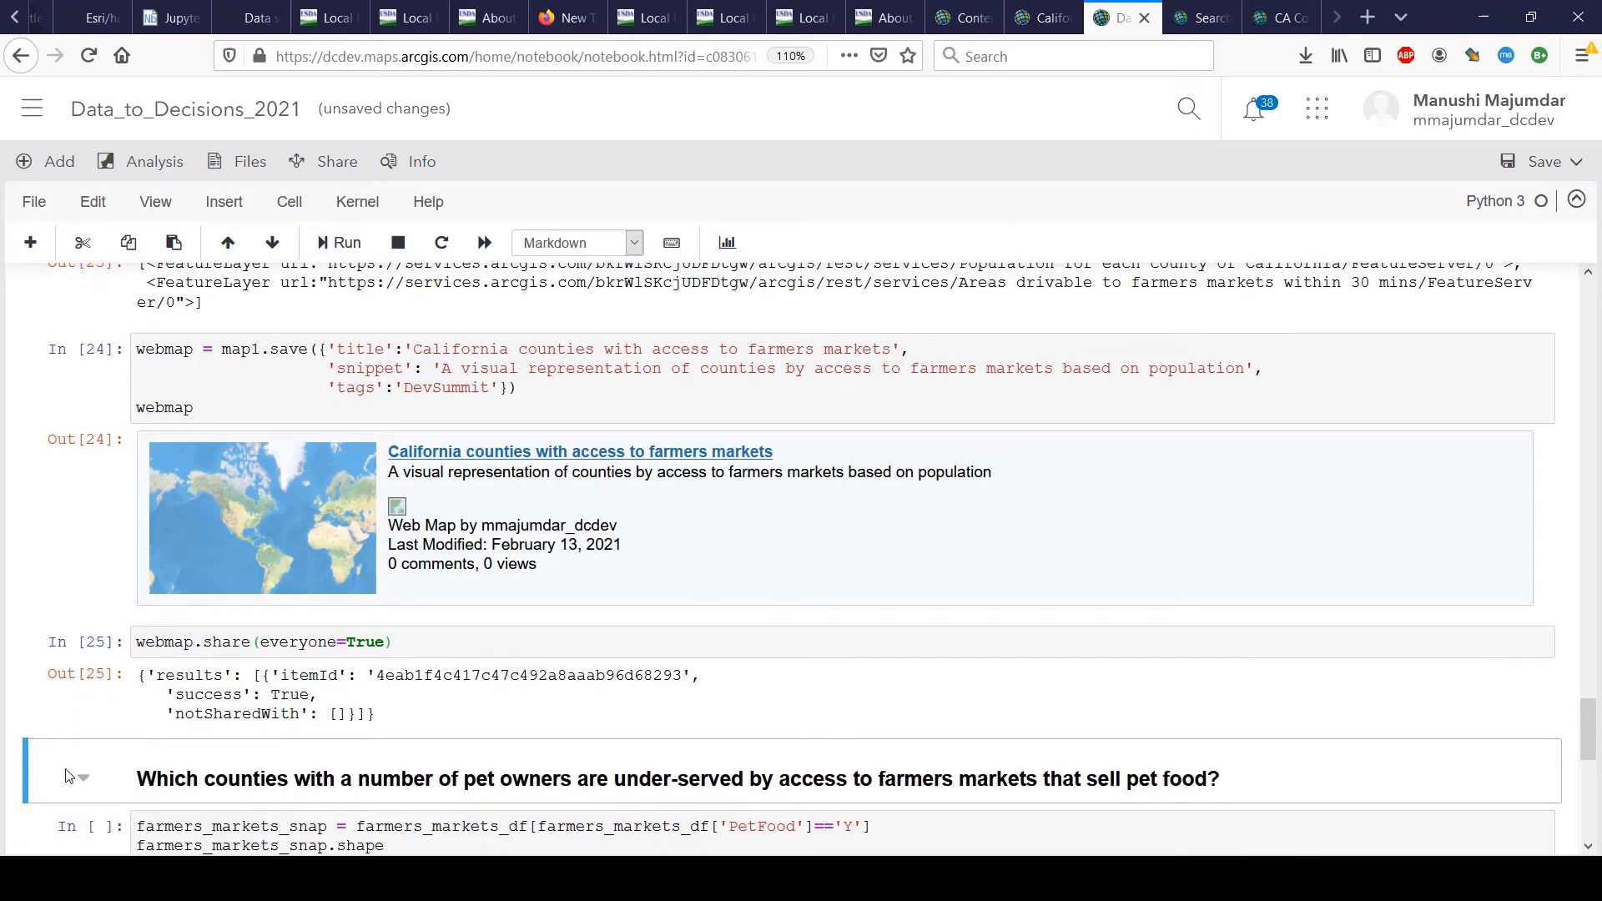
scroll(66, 776, "down", 2)
scroll(67, 776, "down", 1)
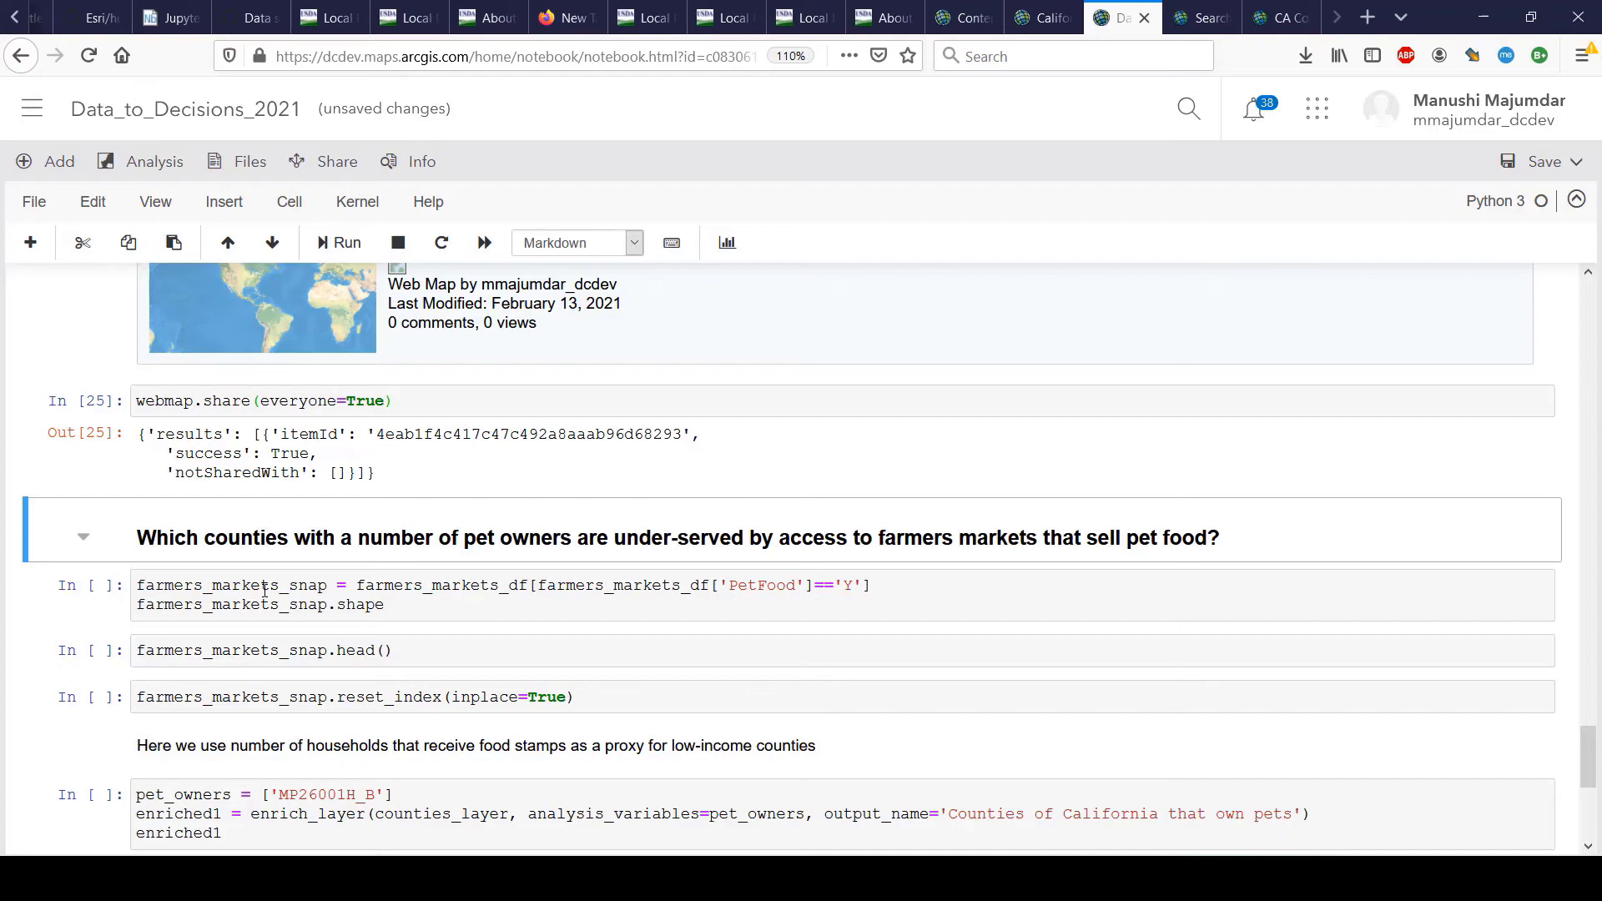
scroll(49, 323, "up", 10)
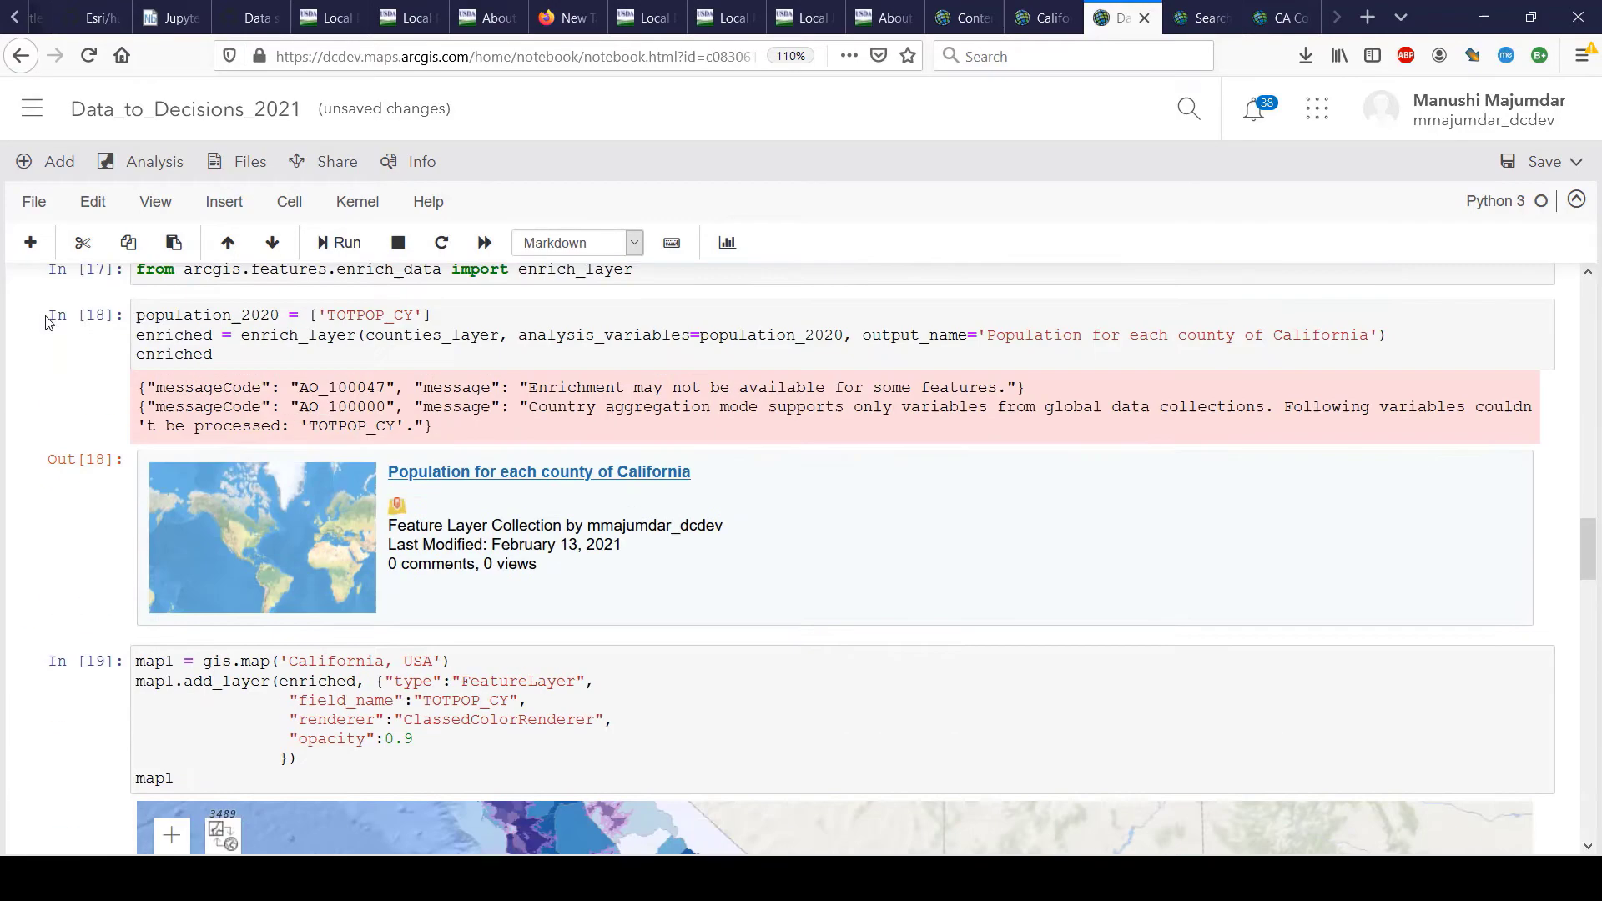
scroll(48, 323, "up", 10)
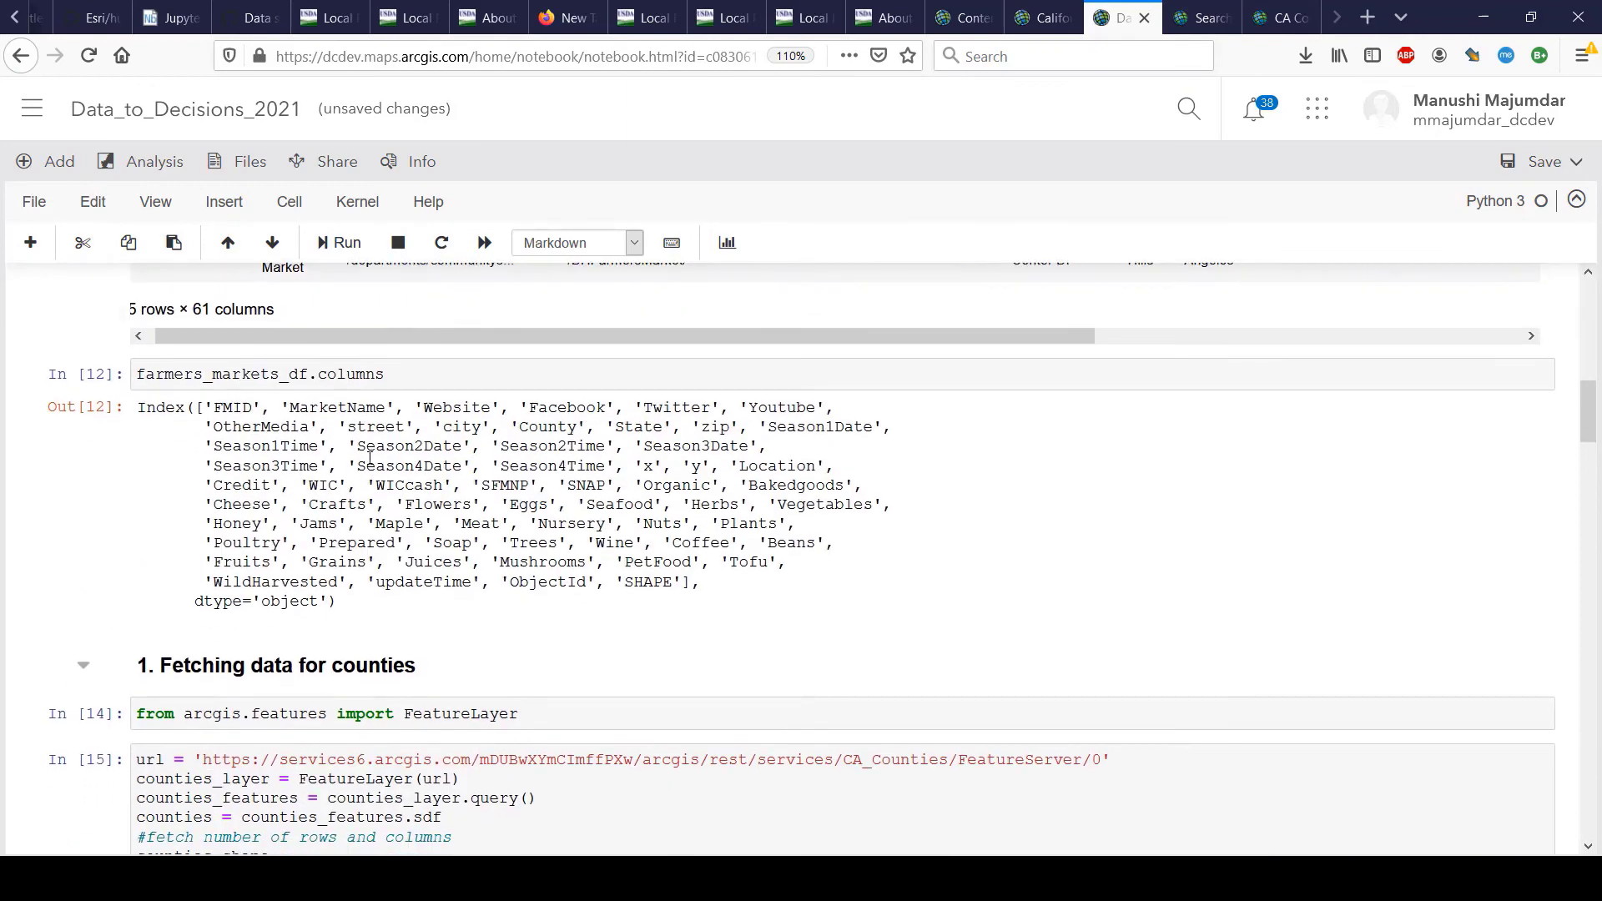
left_click(369, 462)
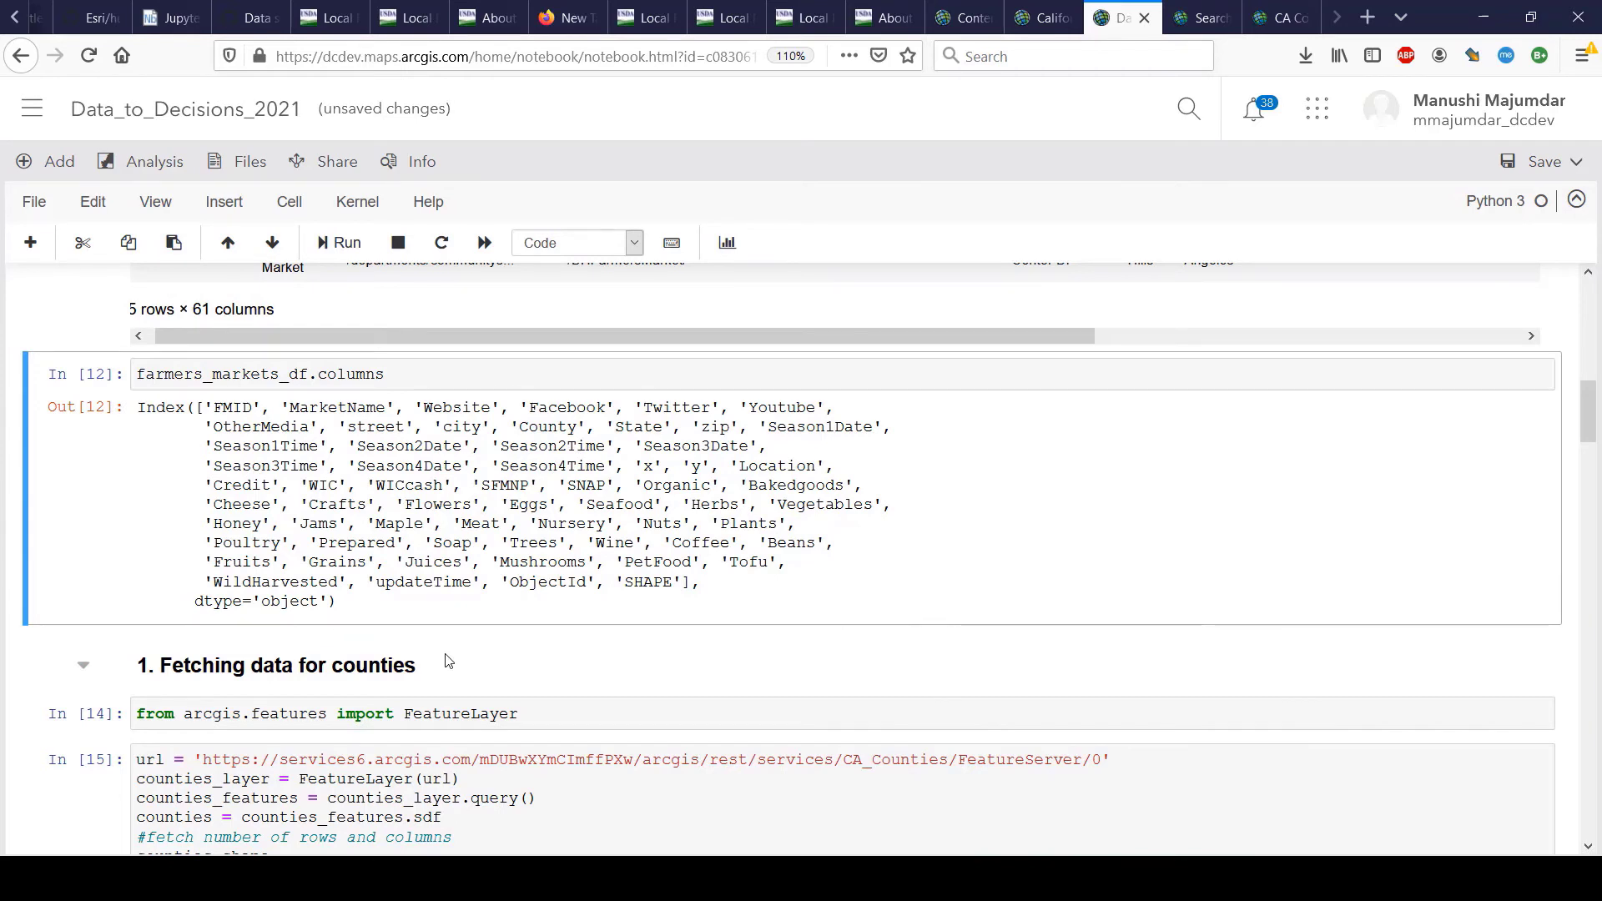
double_click(678, 564)
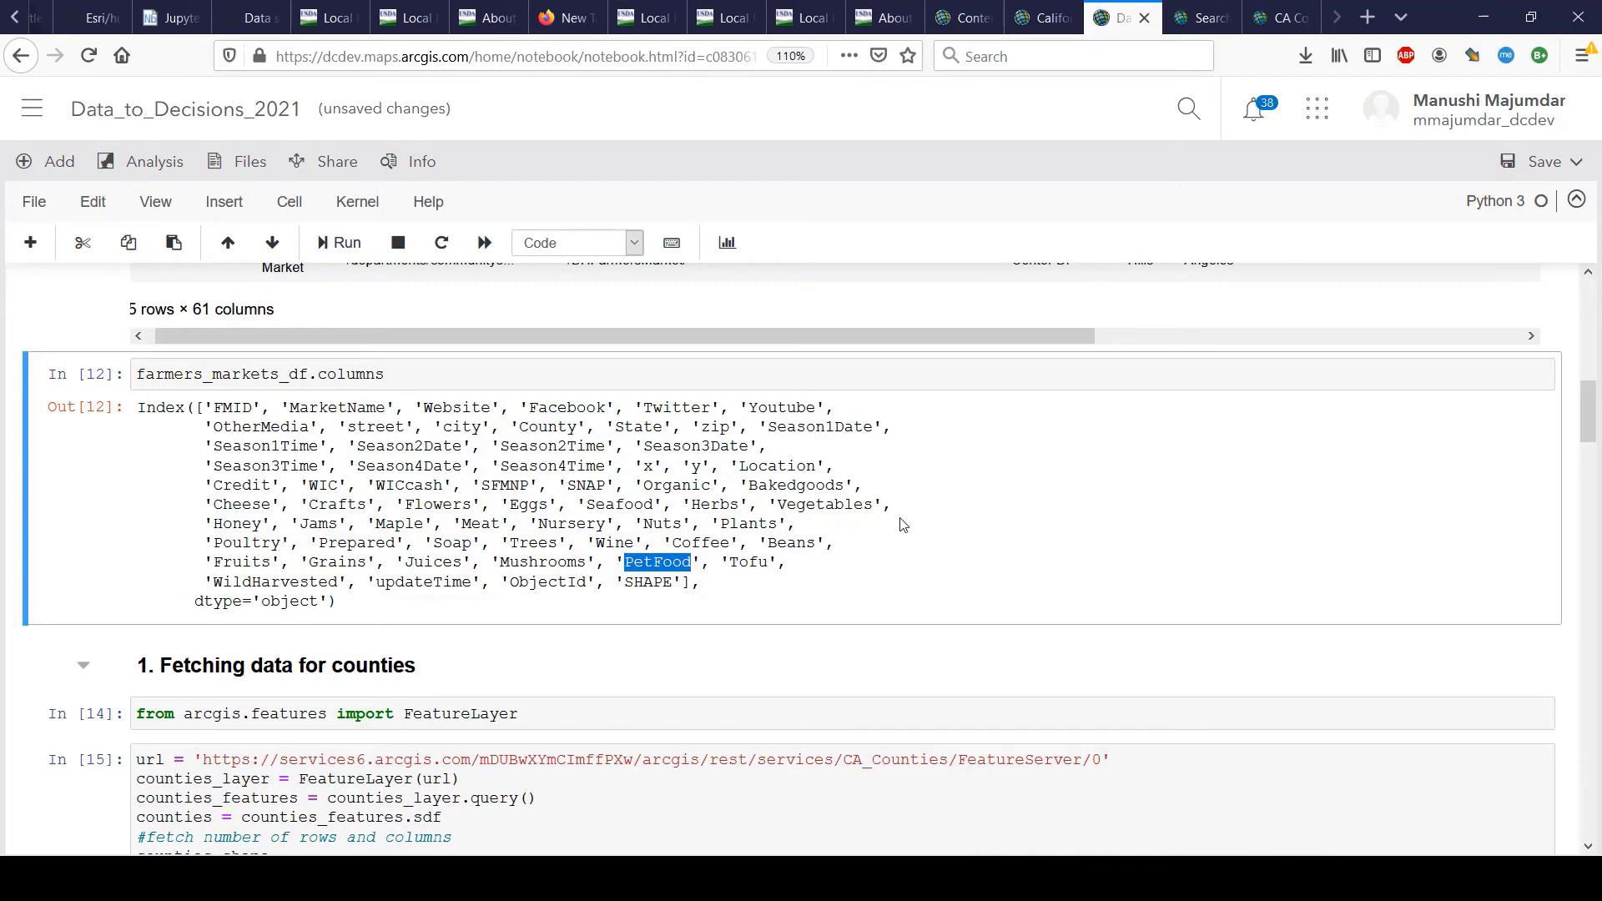
scroll(903, 524, "up", 5)
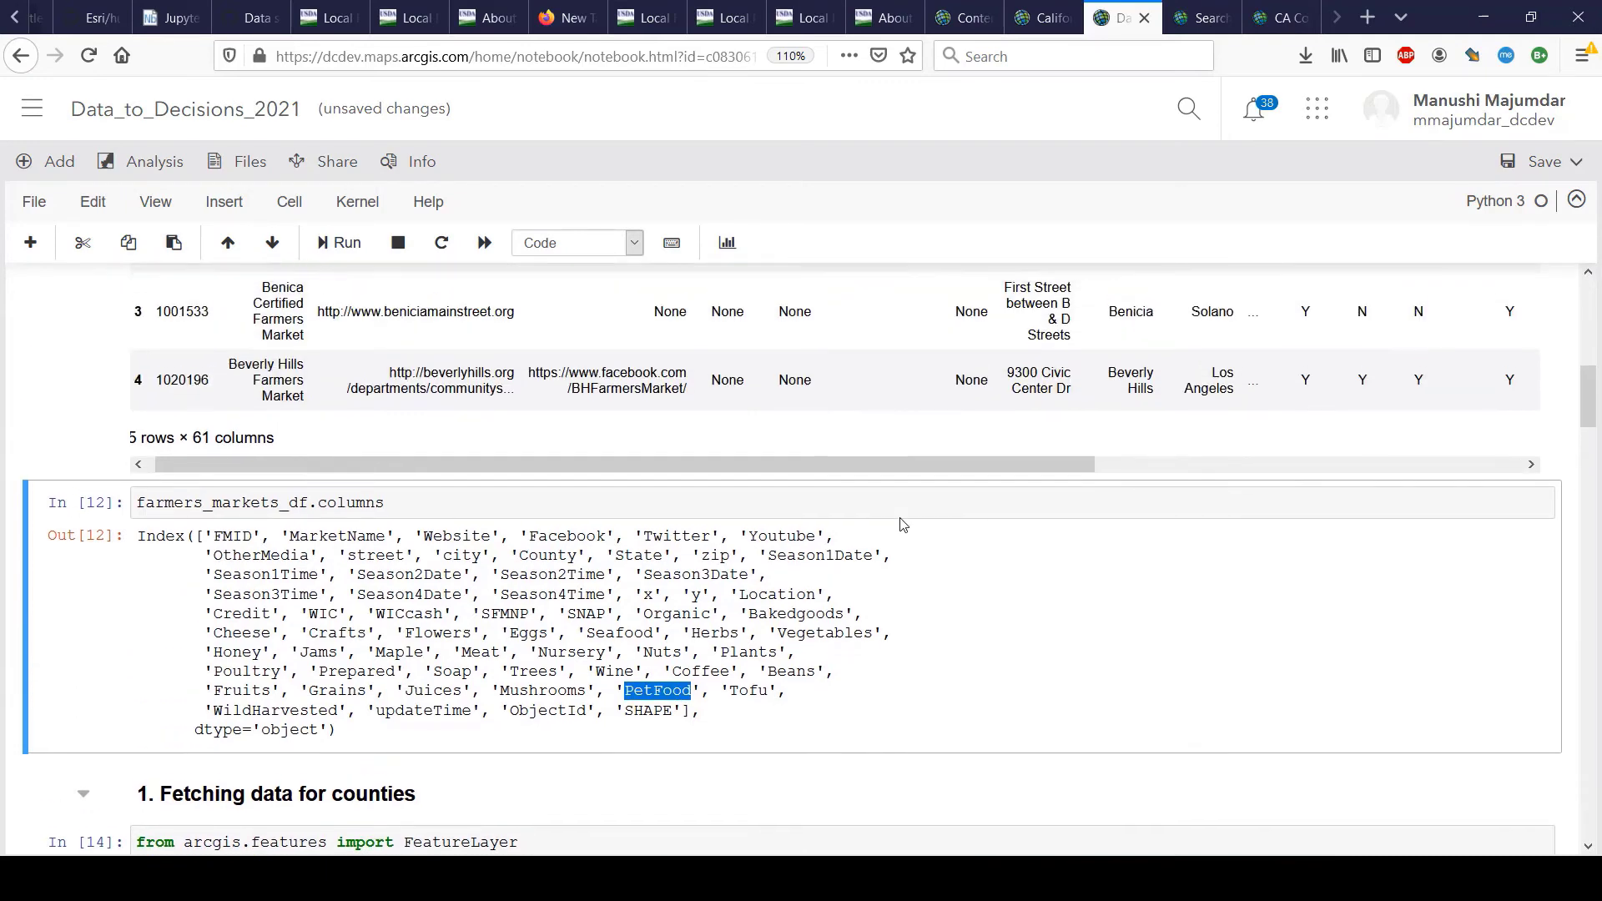
scroll(1290, 567, "right", 5)
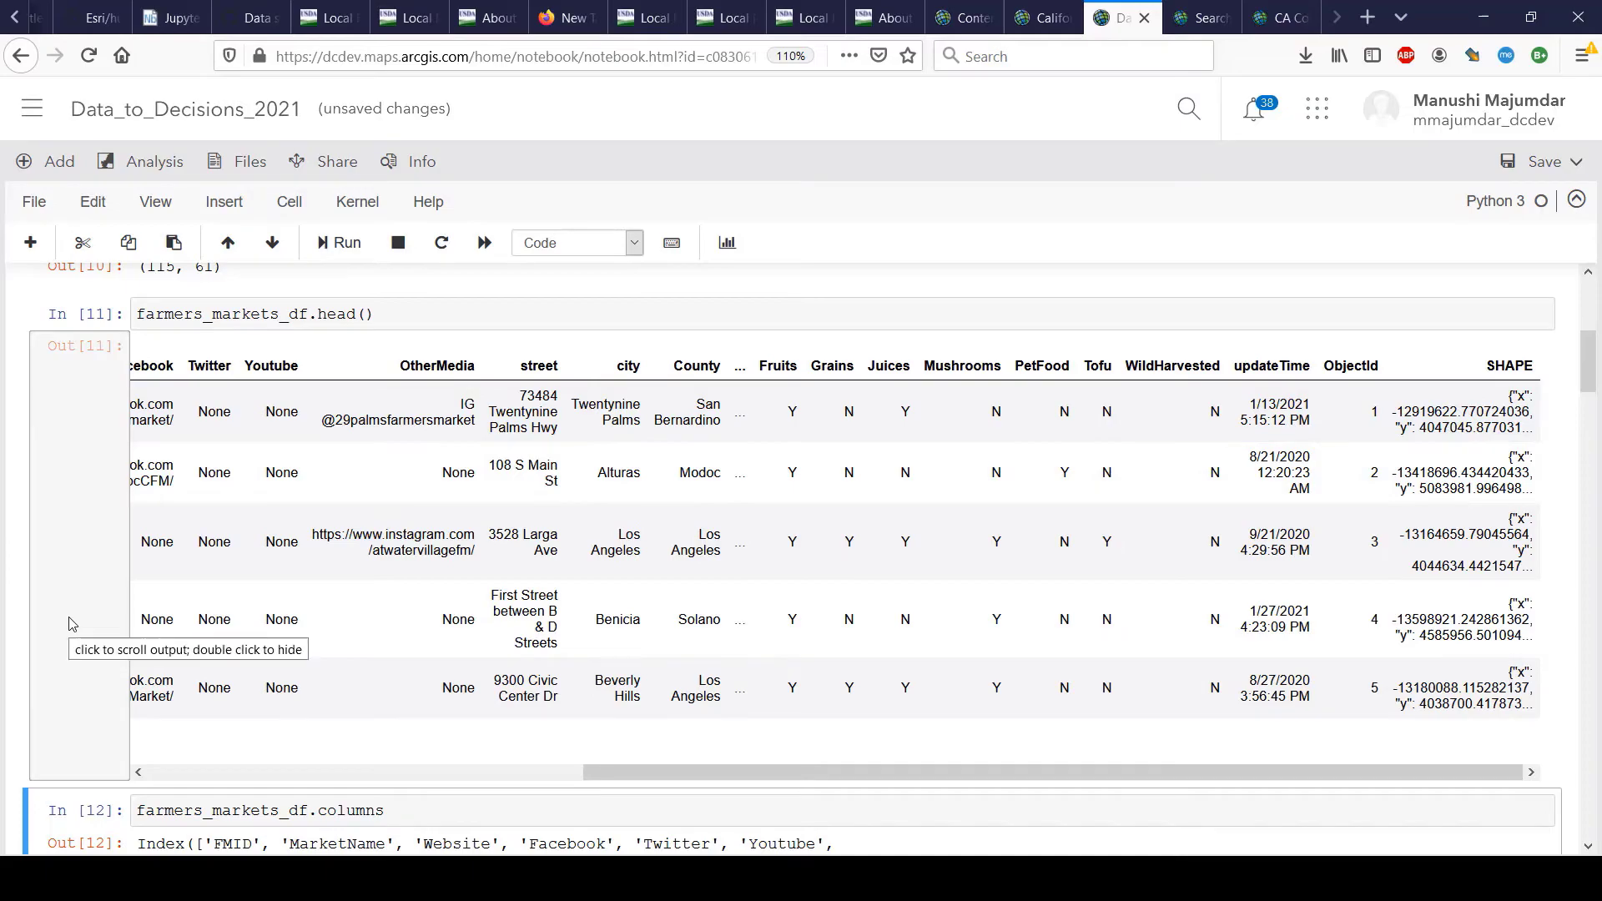
scroll(71, 624, "down", 15)
scroll(72, 624, "down", 10)
scroll(72, 624, "down", 4)
scroll(72, 624, "down", 3)
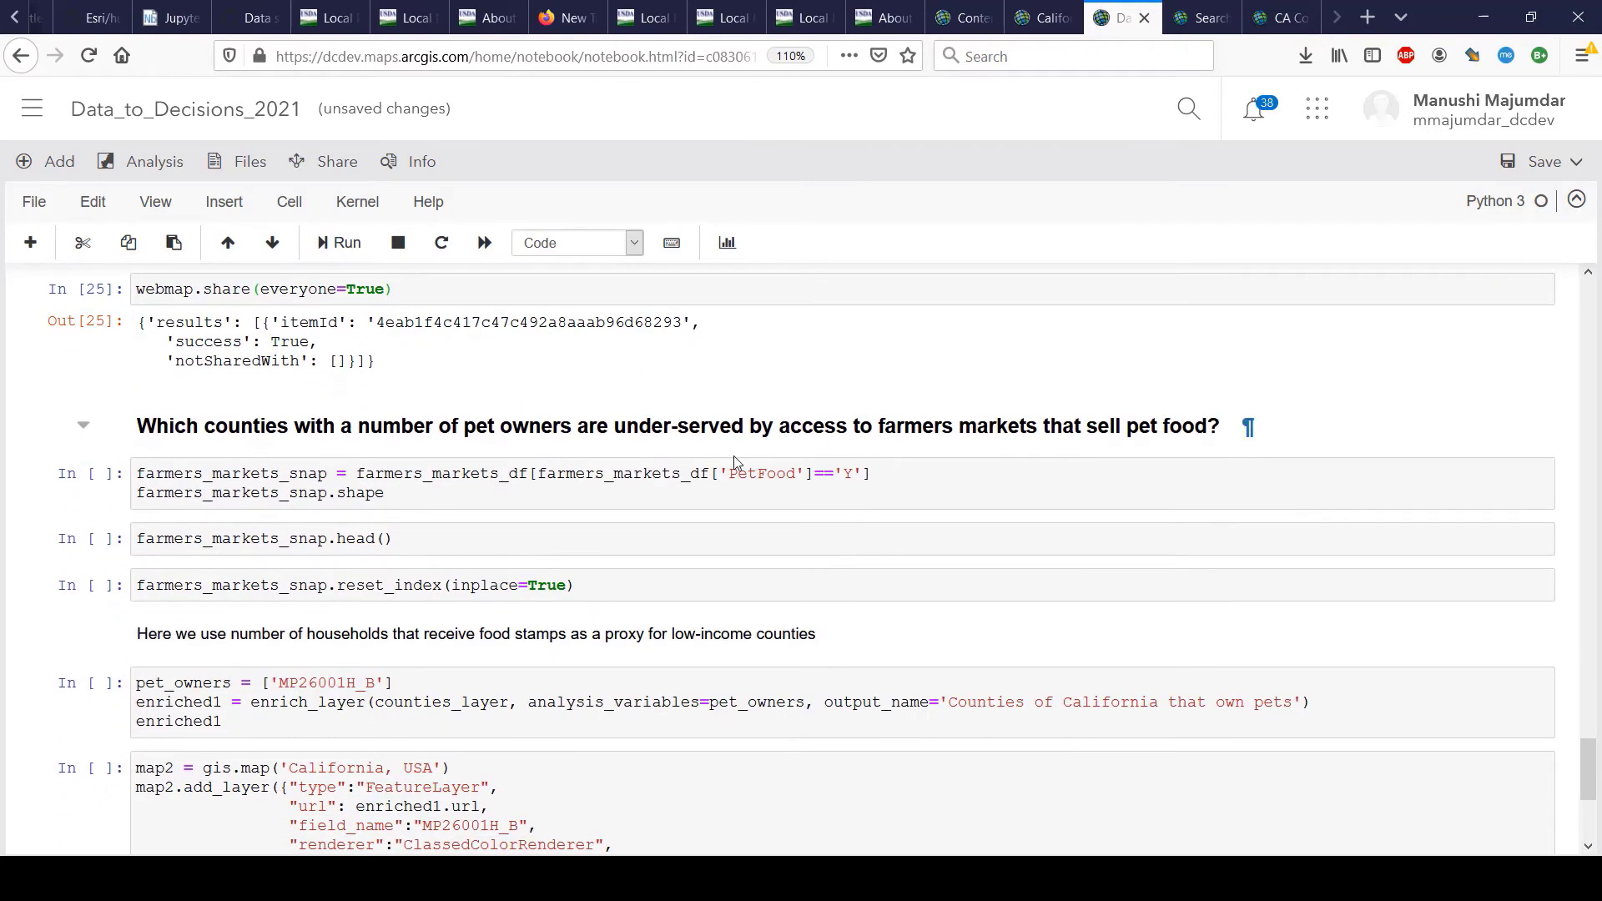
Run the PetFood filter, yielding 22 markets, and preview the first five with head().
left_click(858, 493)
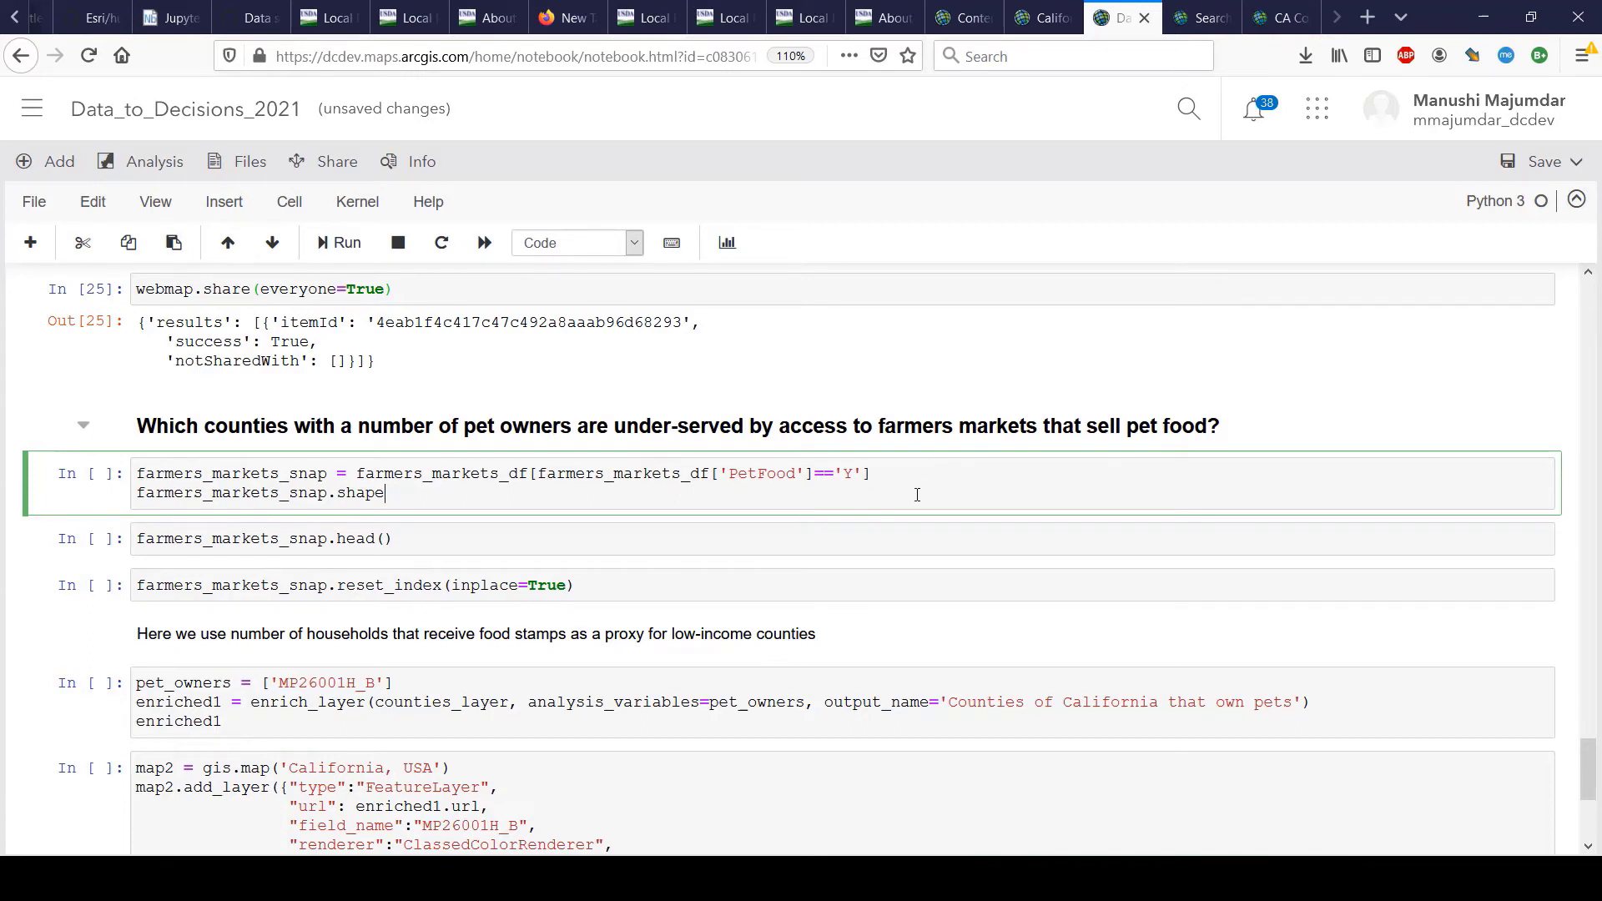
key("shift+Return")
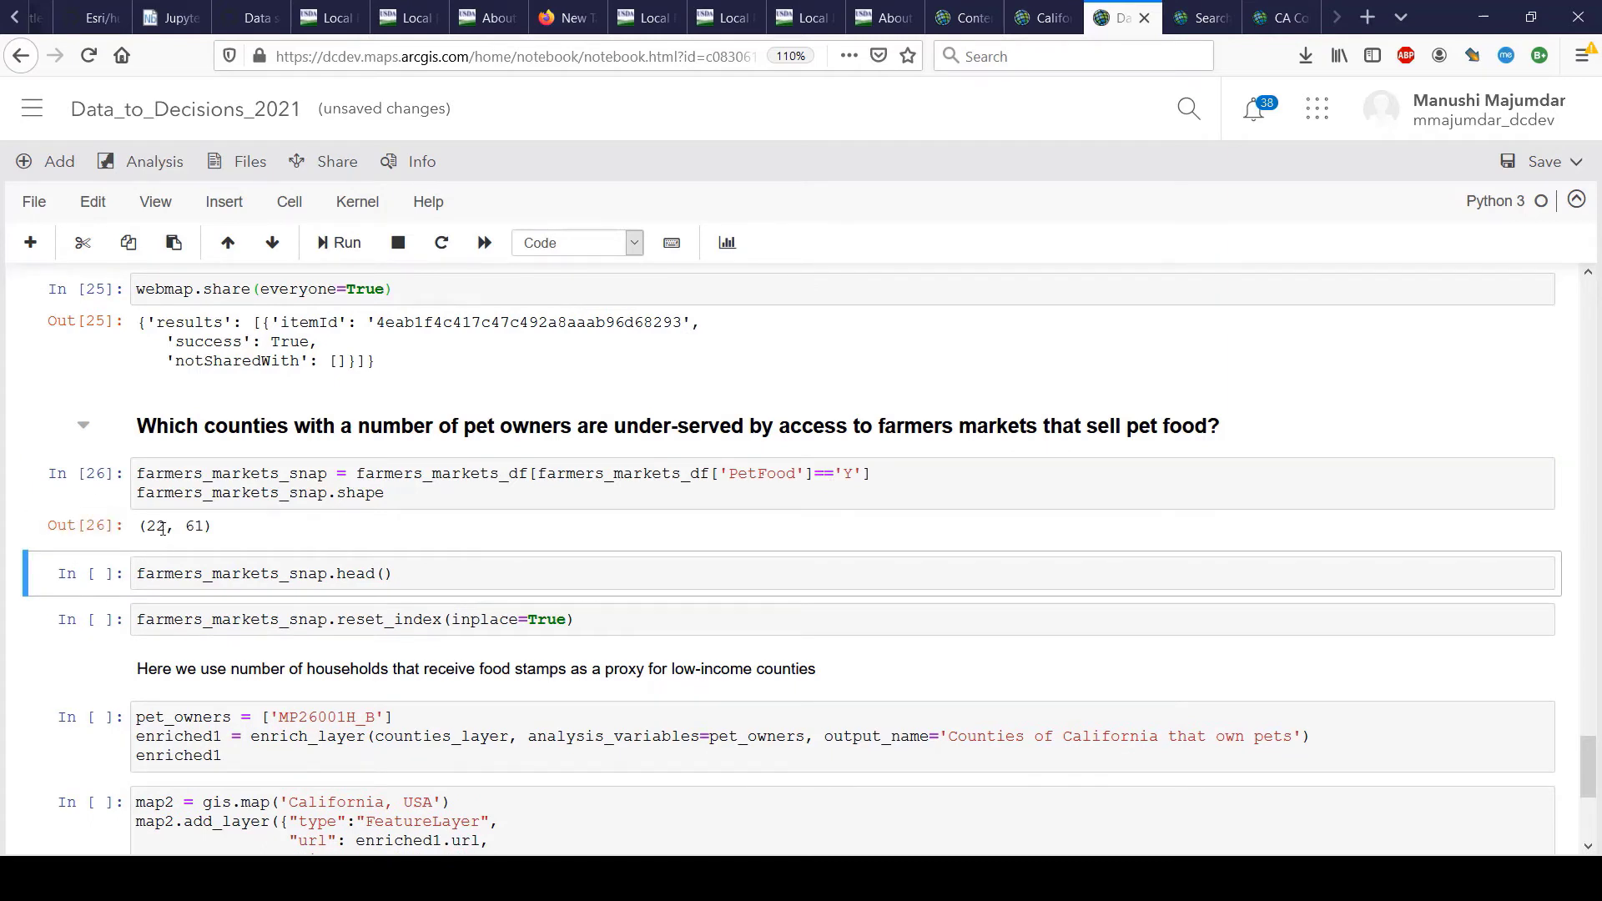
key("shift+Return")
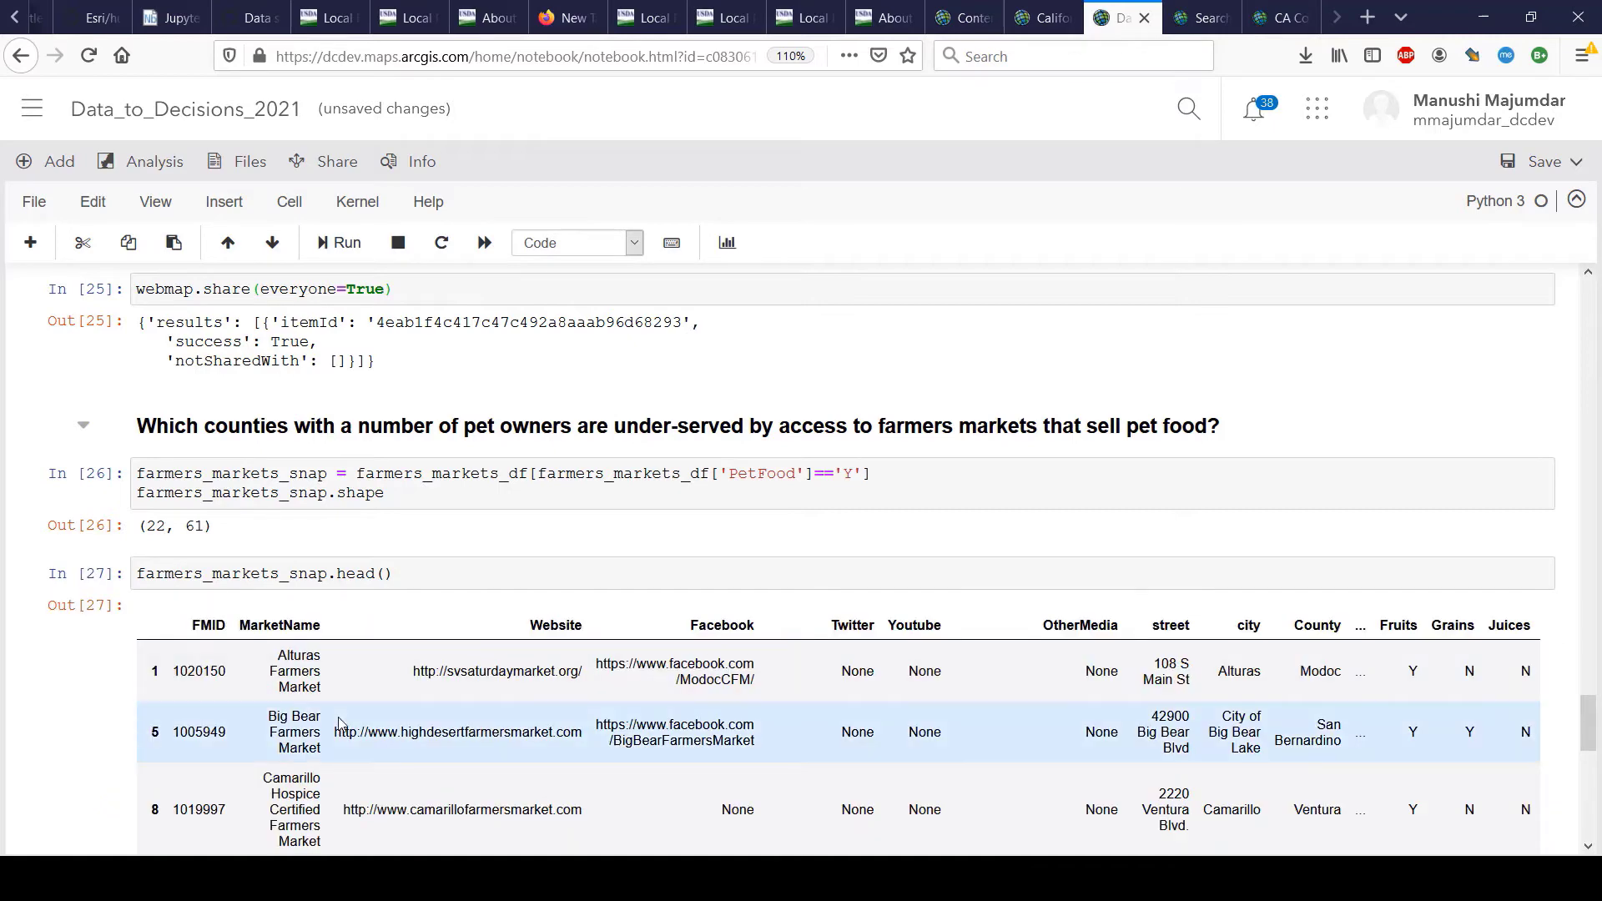
scroll(338, 723, "down", 3)
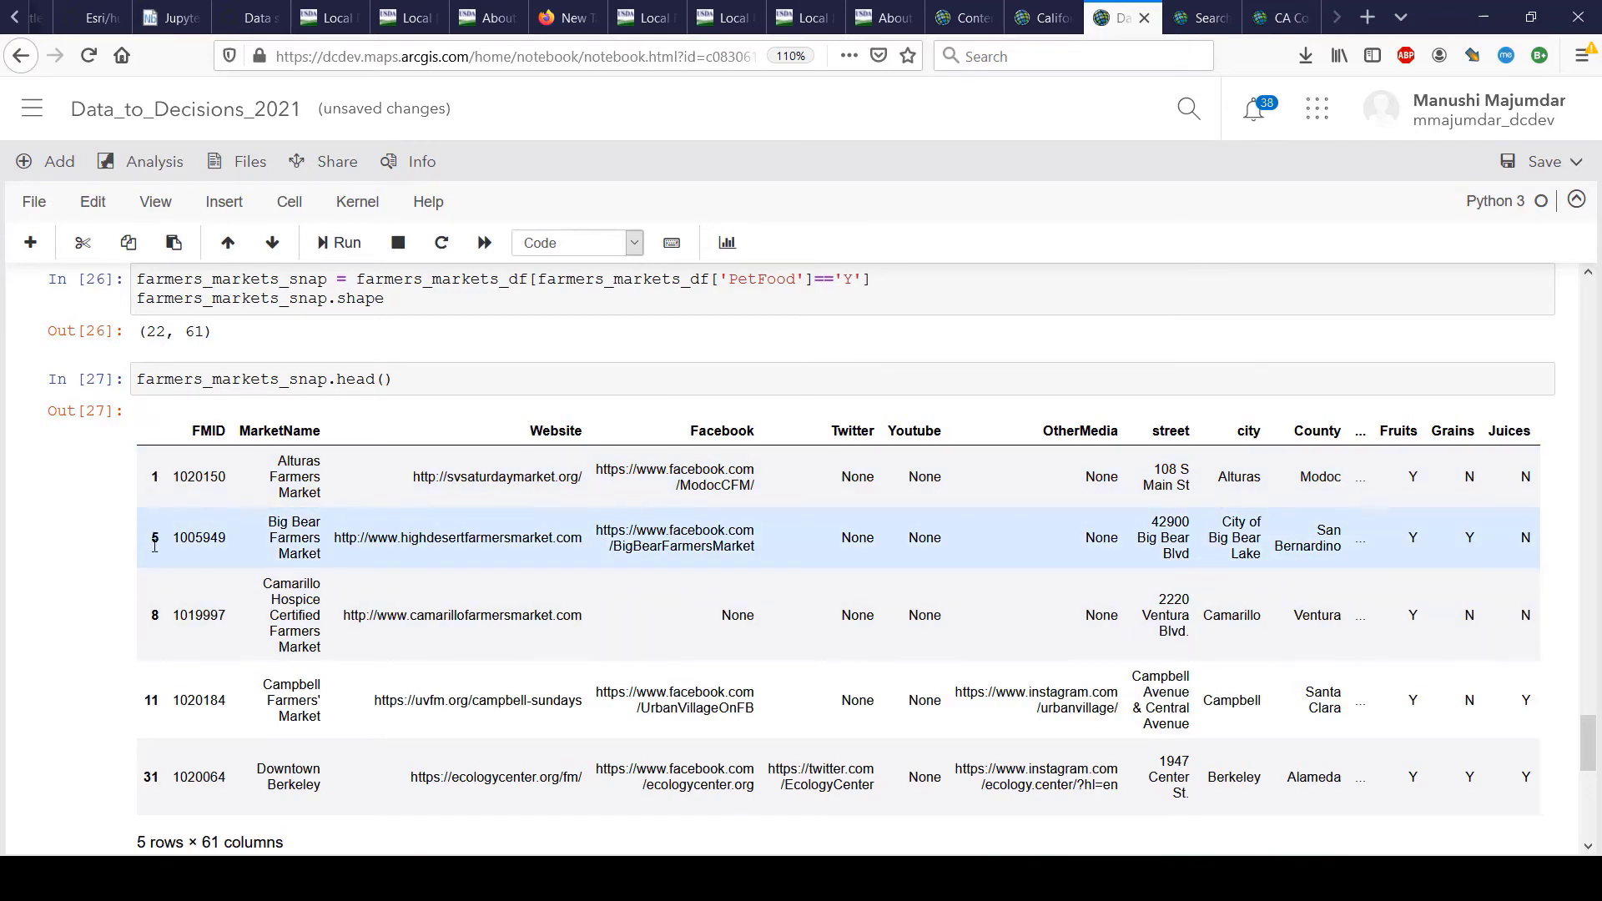
scroll(154, 546, "down", 1)
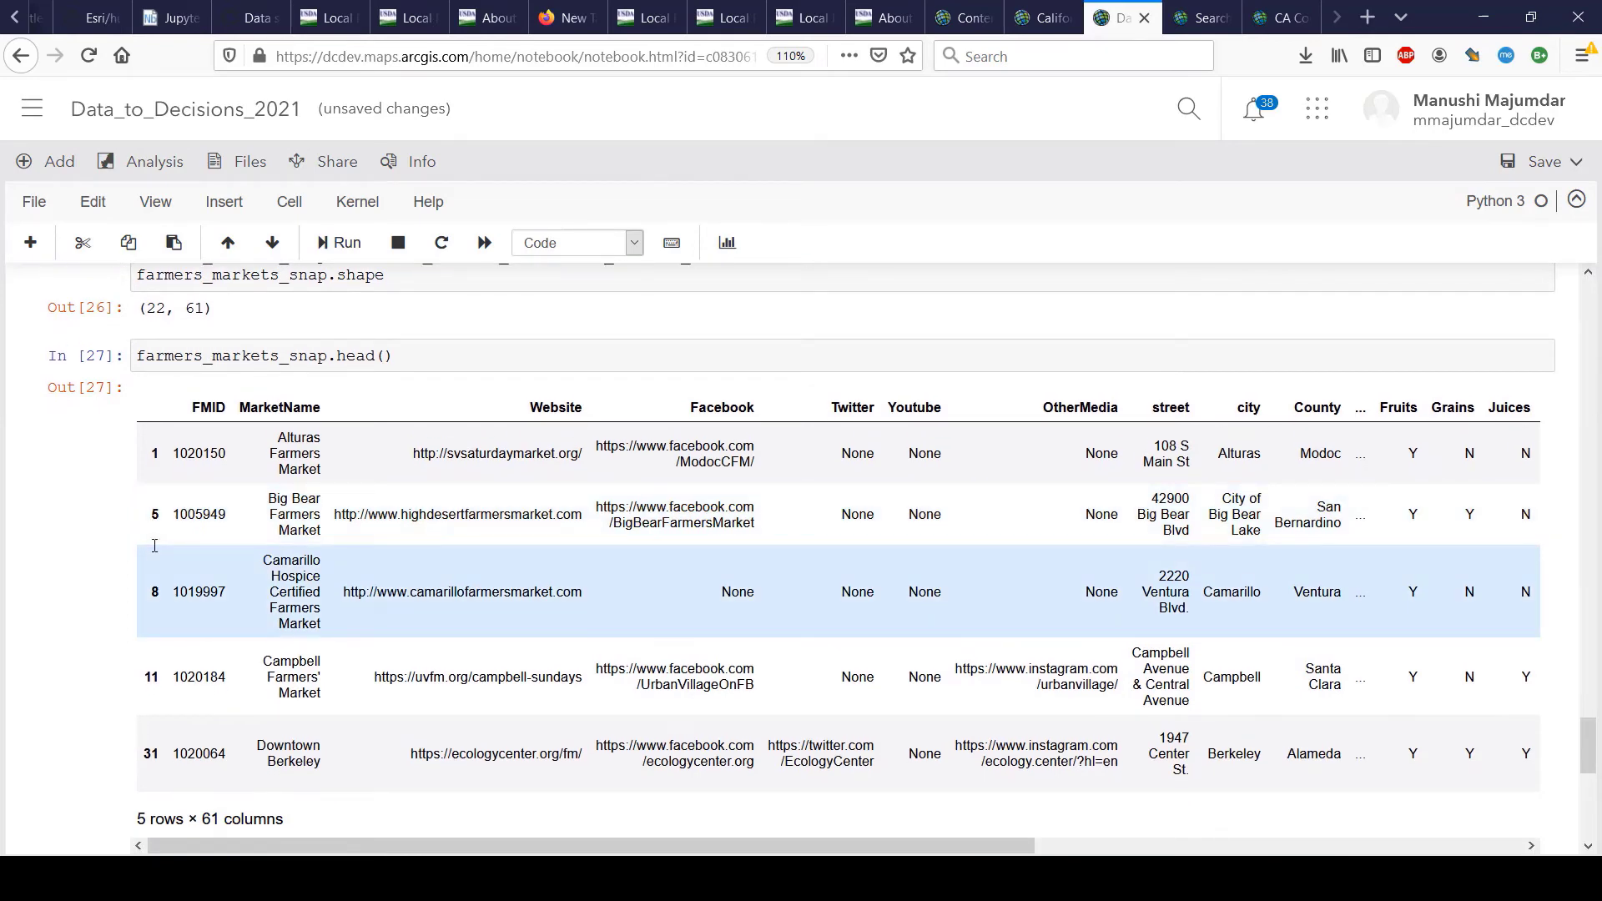
scroll(155, 546, "down", 3)
Run reset_index(inplace=True) on the filtered pet-food market table.
left_click(168, 578)
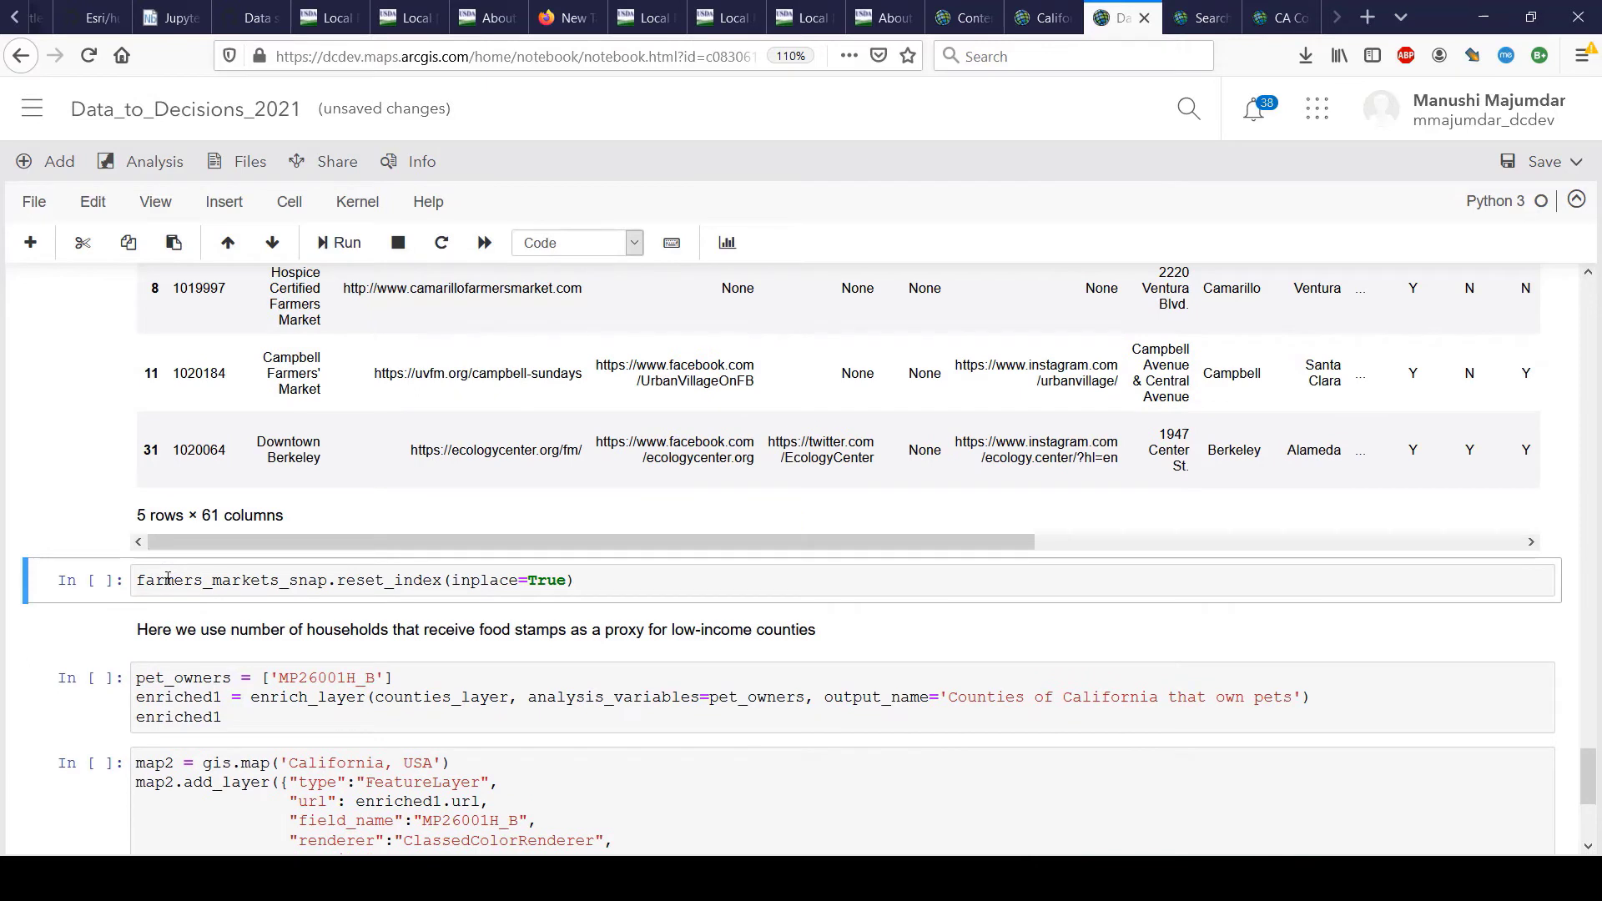
left_click(167, 579)
key("shift+Return")
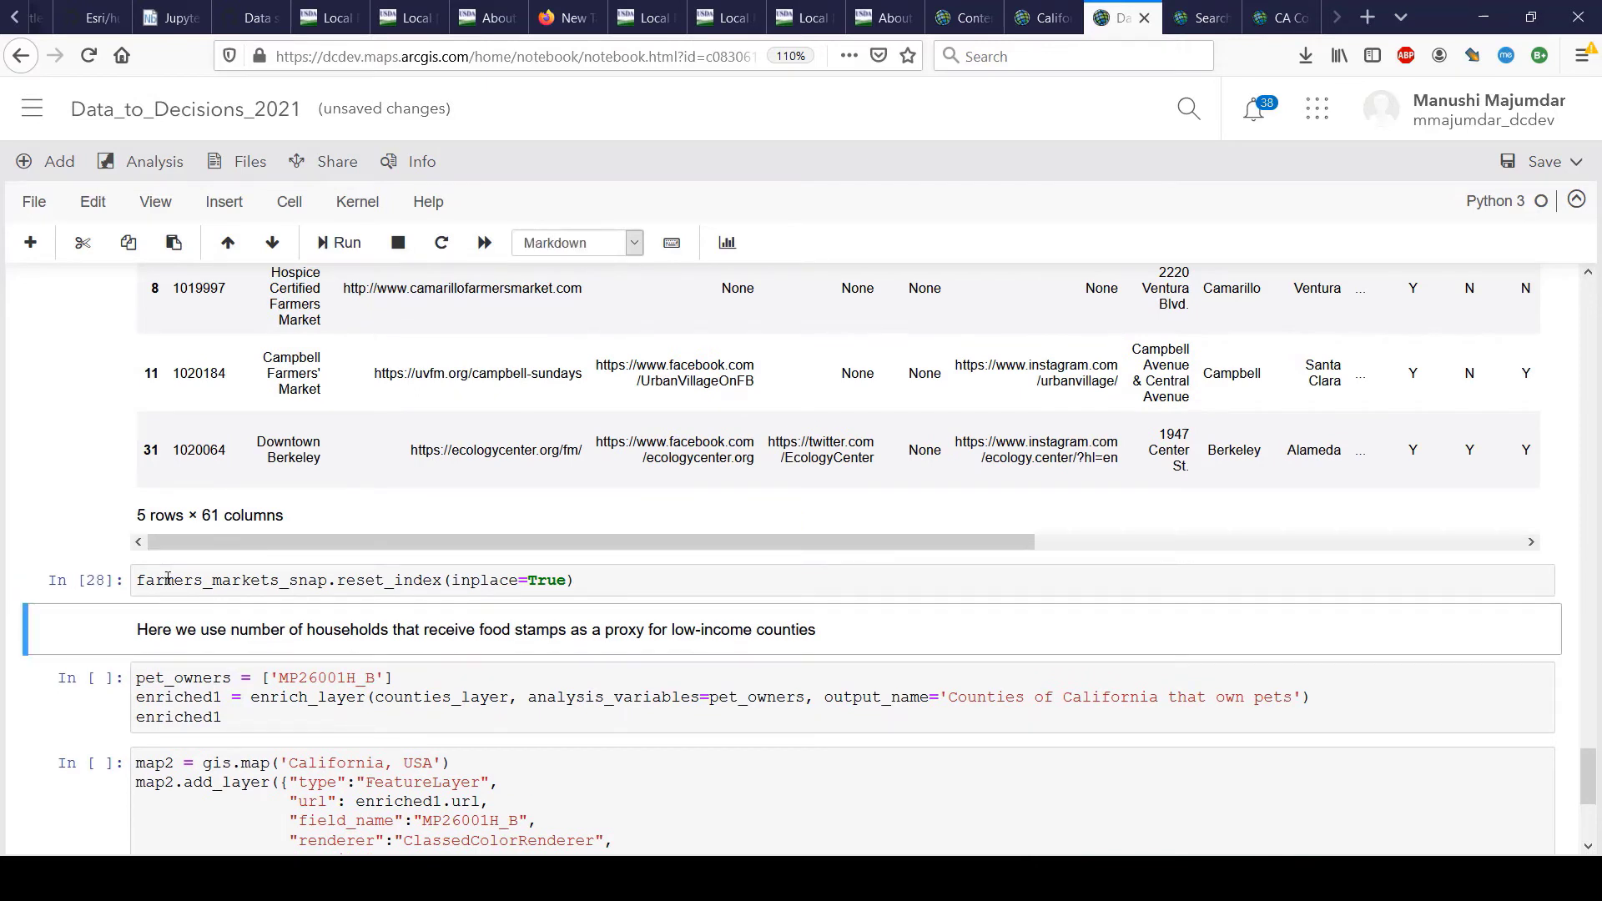
left_click(168, 579)
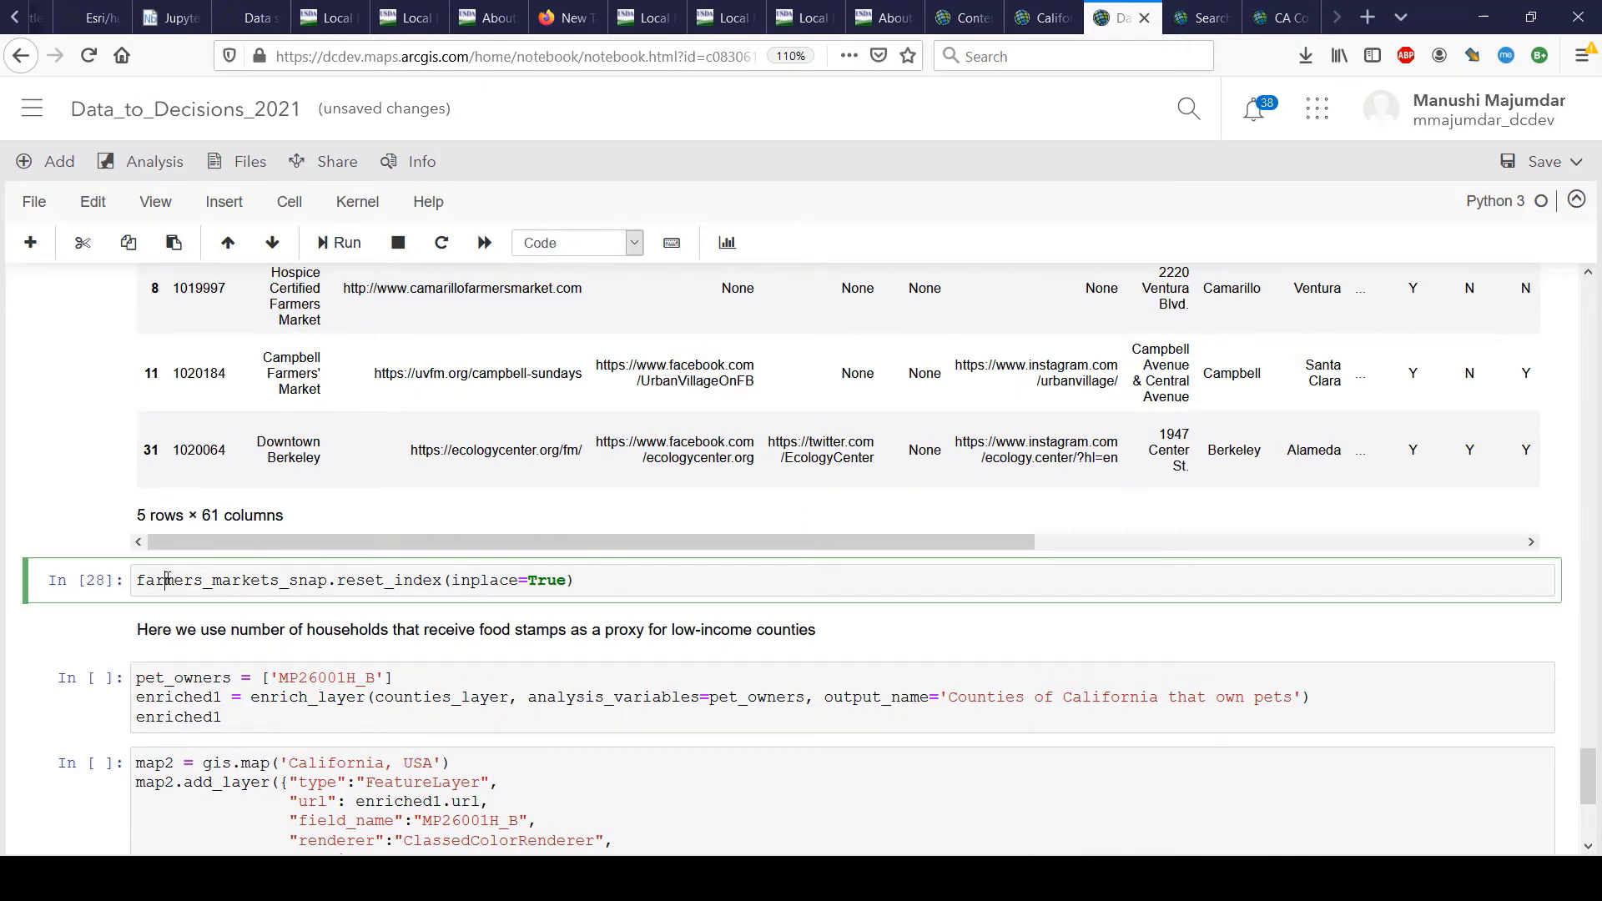
Add a new code cell running farmers_markets_snap.head() on the reset table.
left_click(30, 242)
left_click(242, 637)
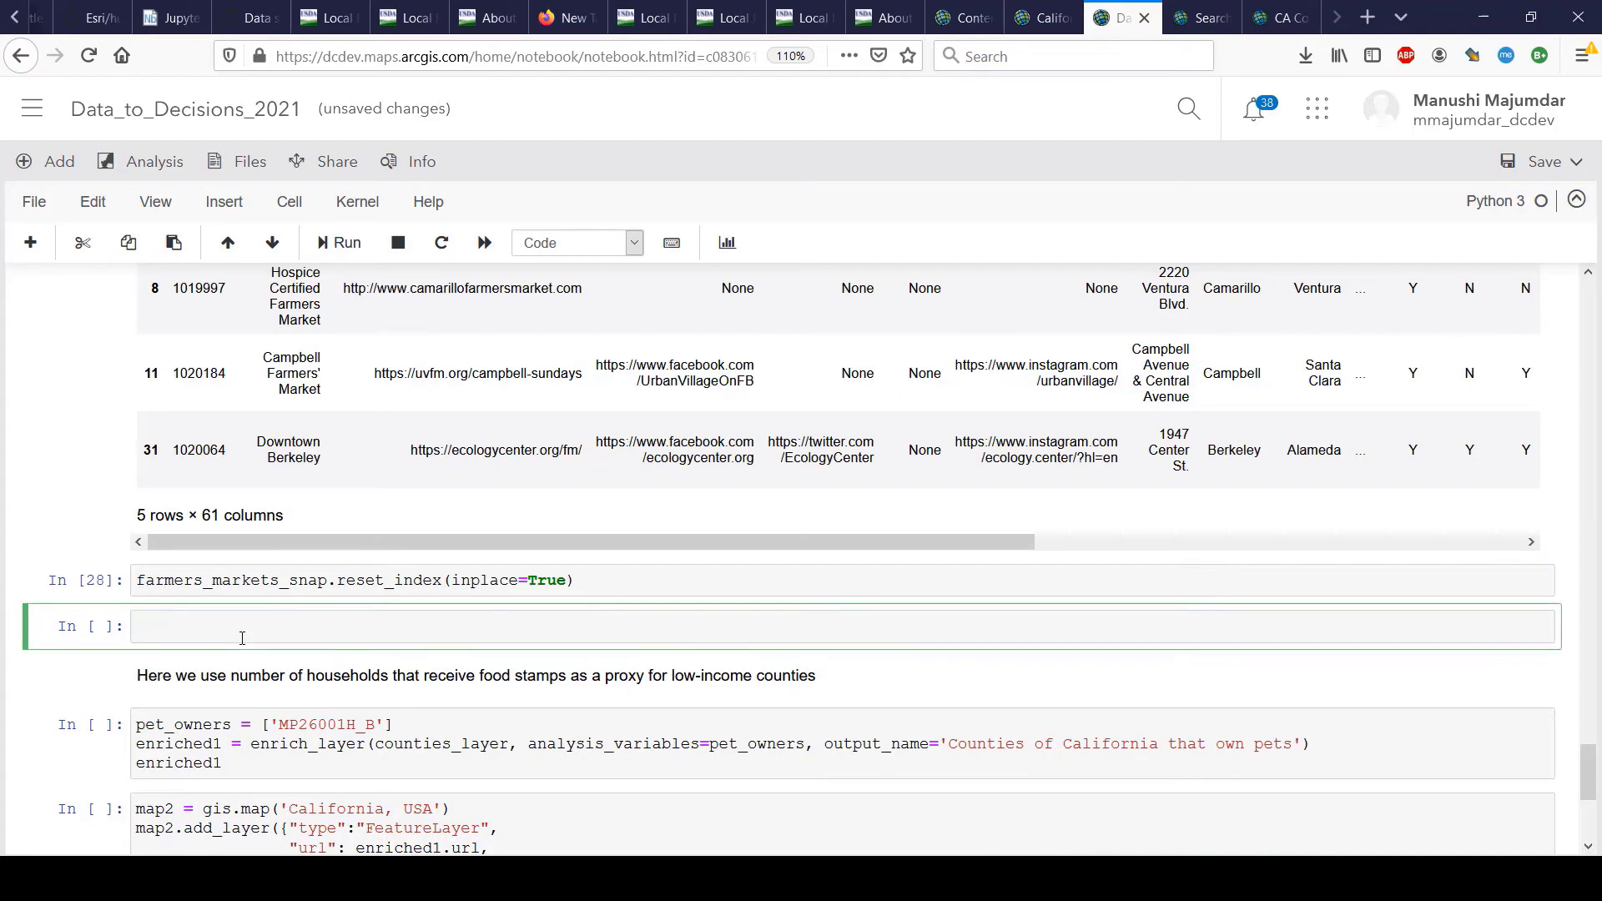
scroll(242, 637, "up", 5)
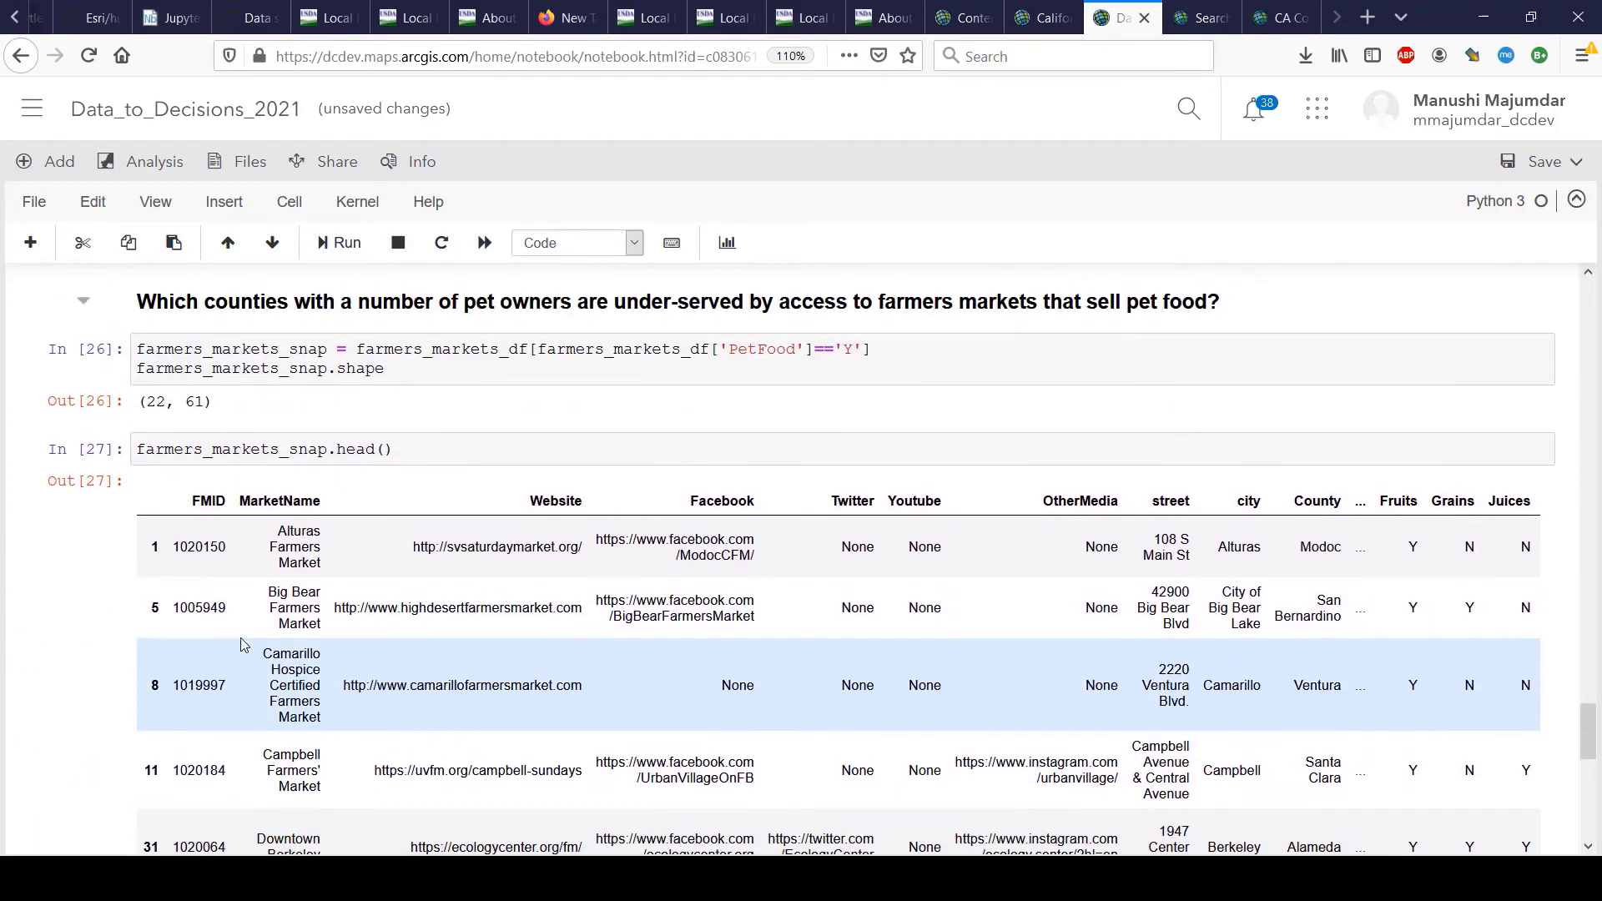
scroll(242, 644, "down", 1)
scroll(242, 643, "down", 8)
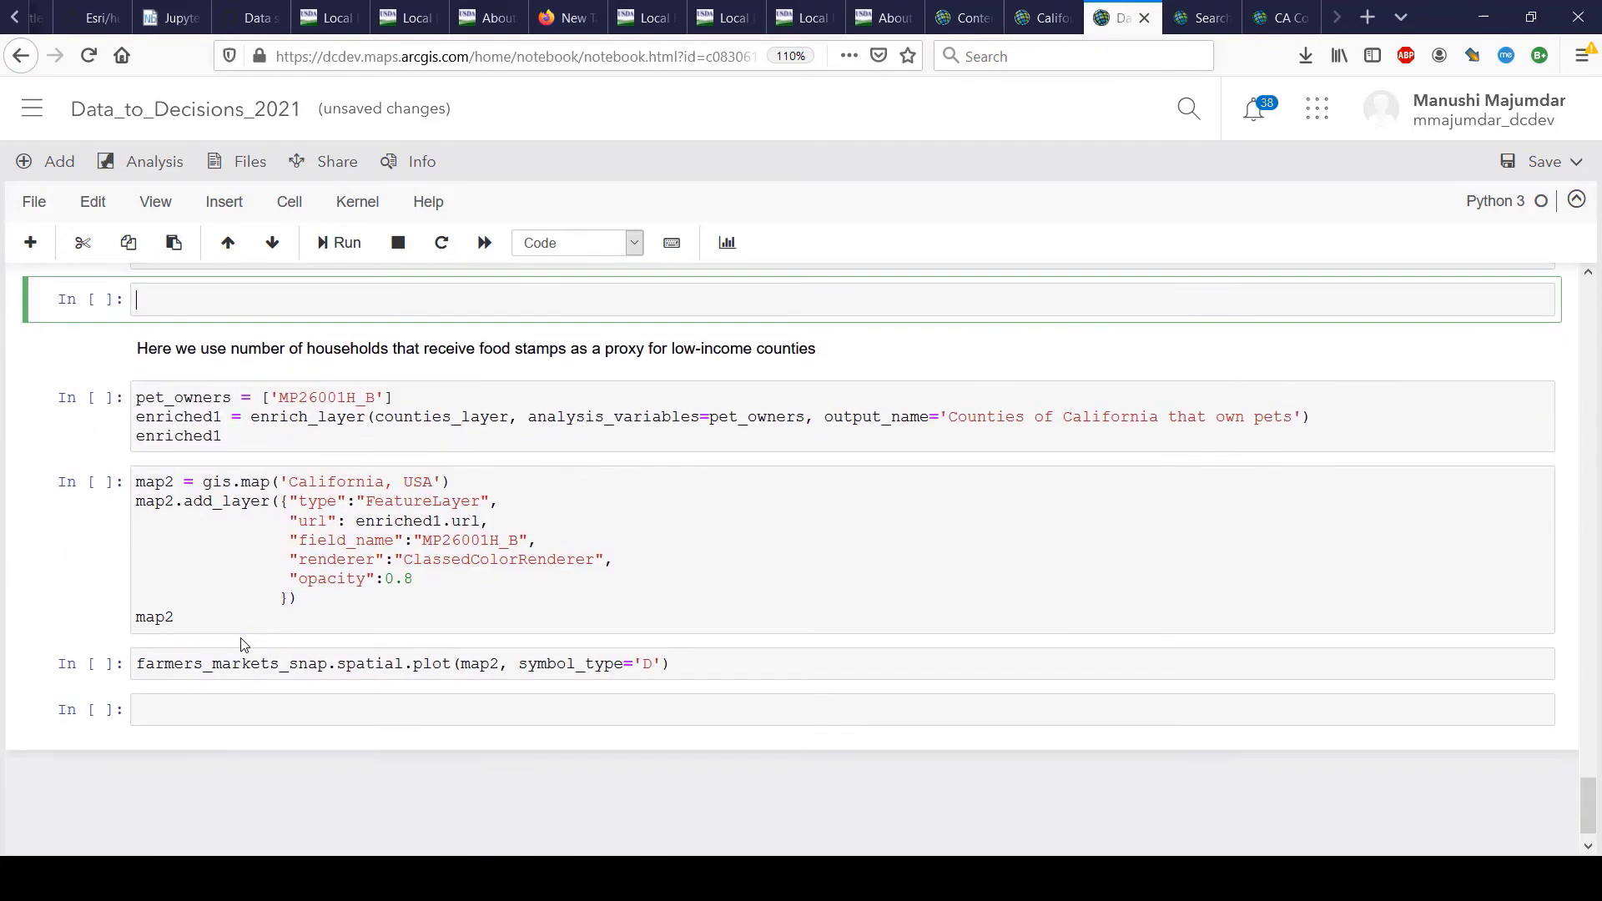
scroll(242, 644, "up", 1)
type("farmer")
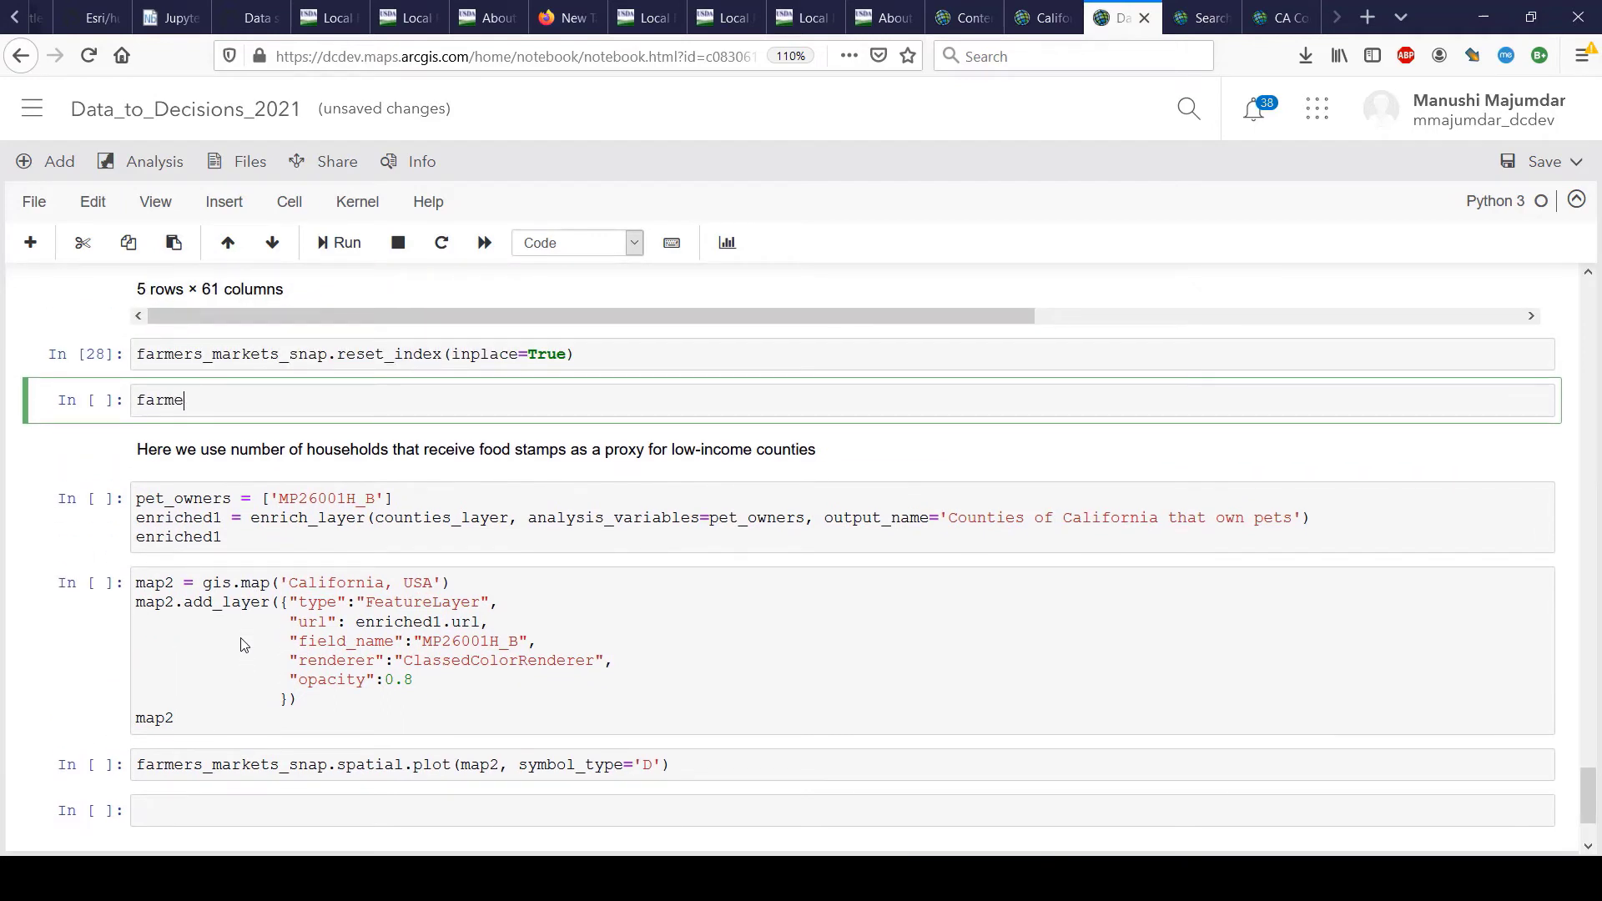
key("Tab")
type("s_")
key("Down")
key("Return")
type(".head()")
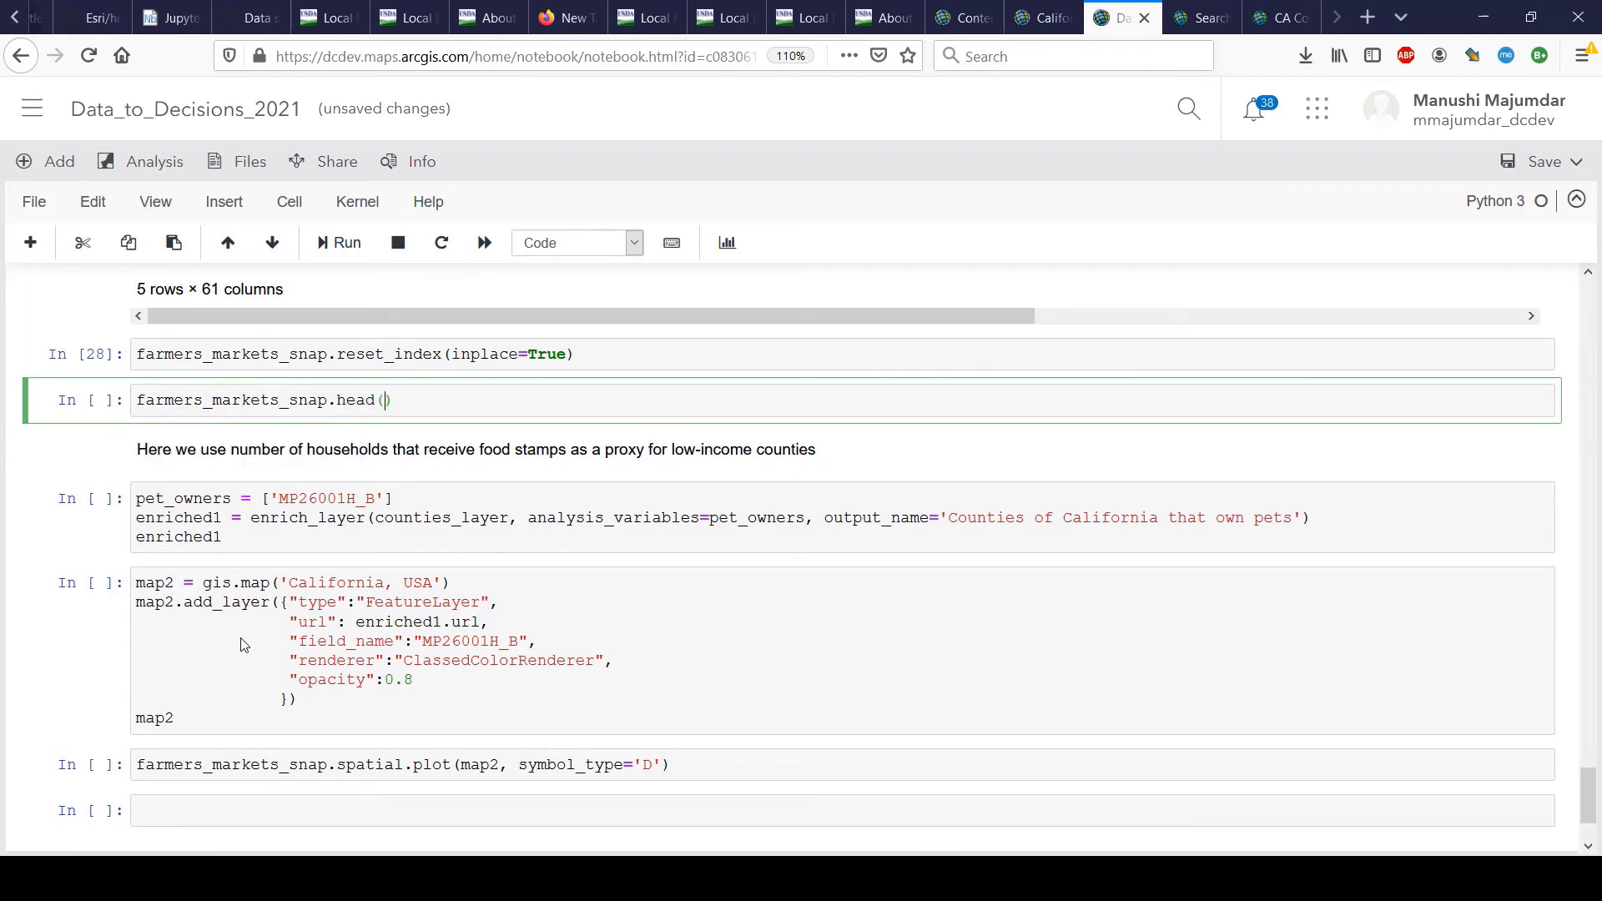
key("shift+Return")
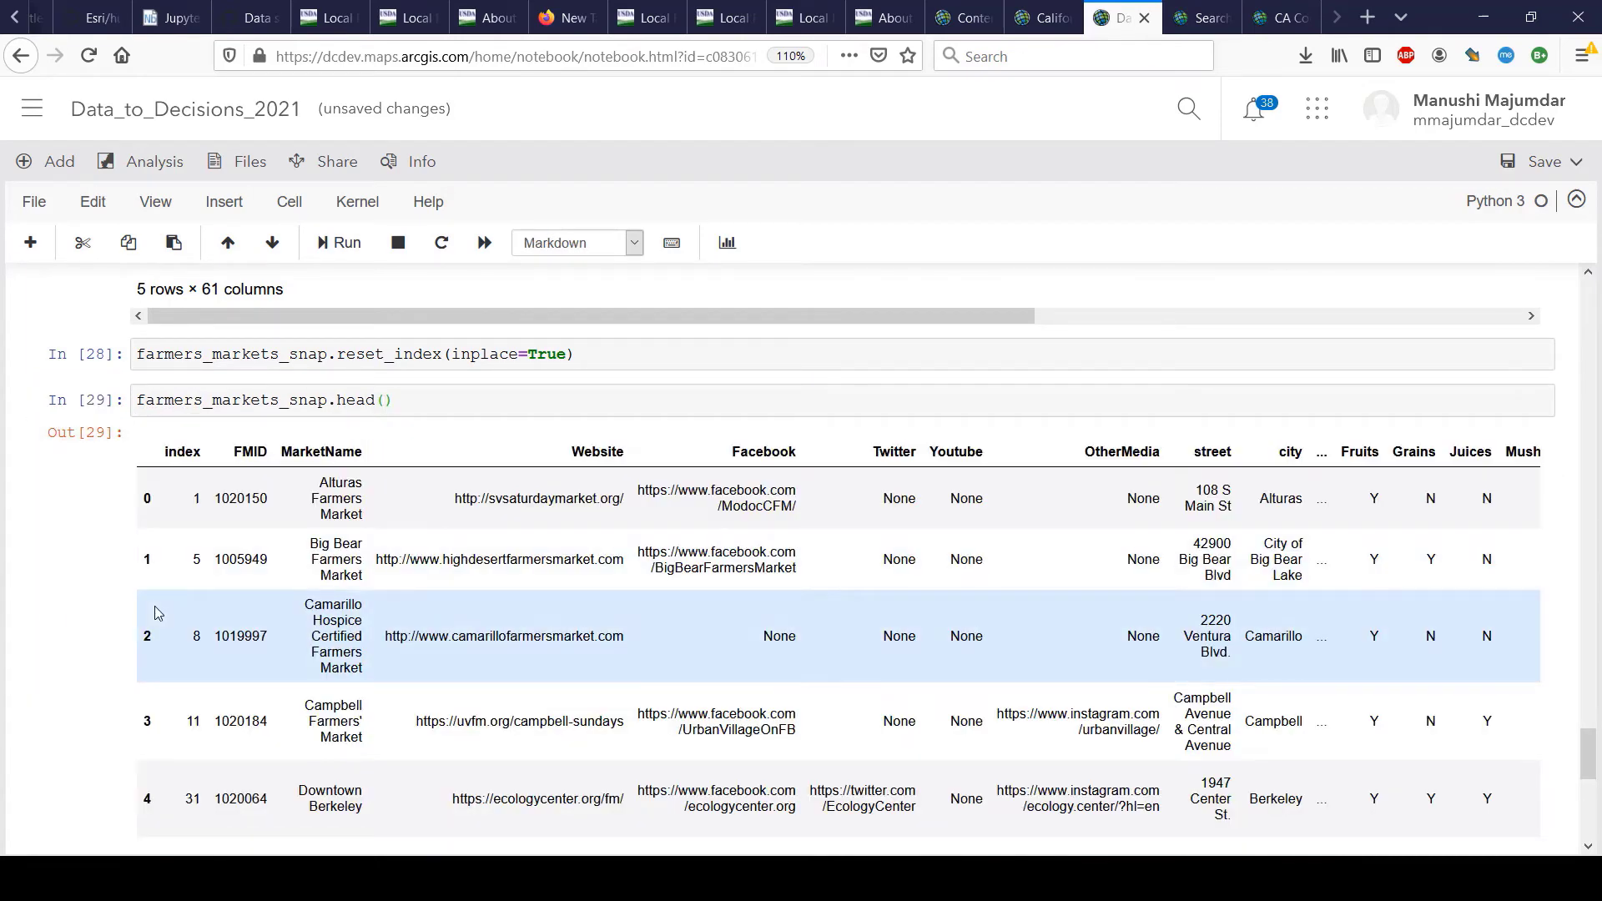
Check the 5 rows × 62 columns preview, then go to the California_FarmersMarkets item page.
scroll(154, 614, "down", 1)
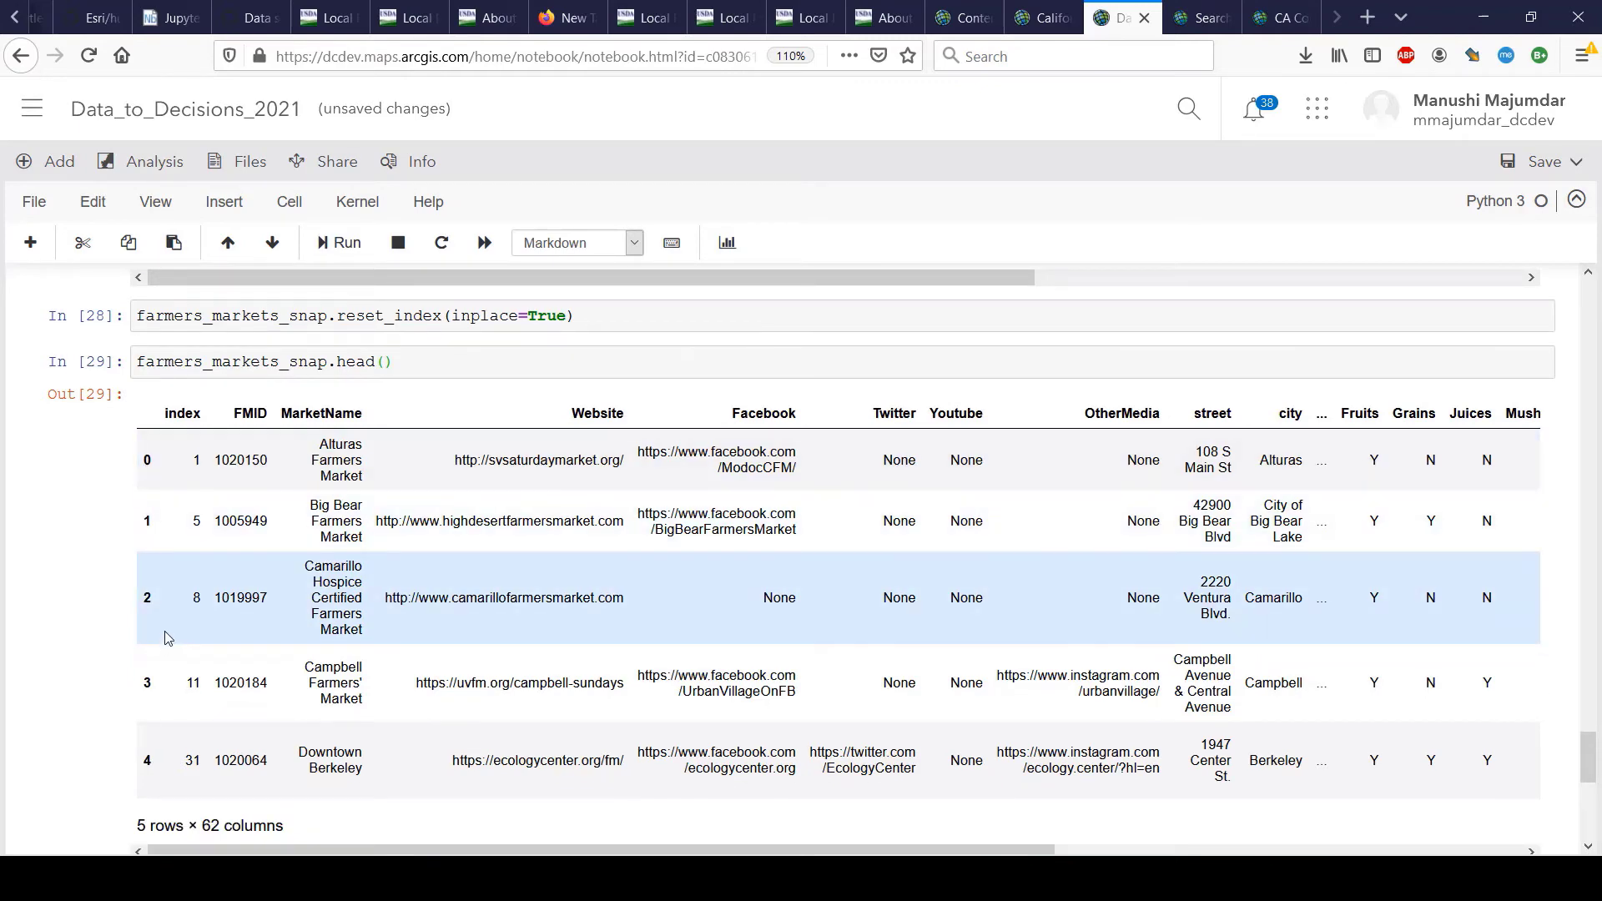
scroll(168, 649, "up", 5)
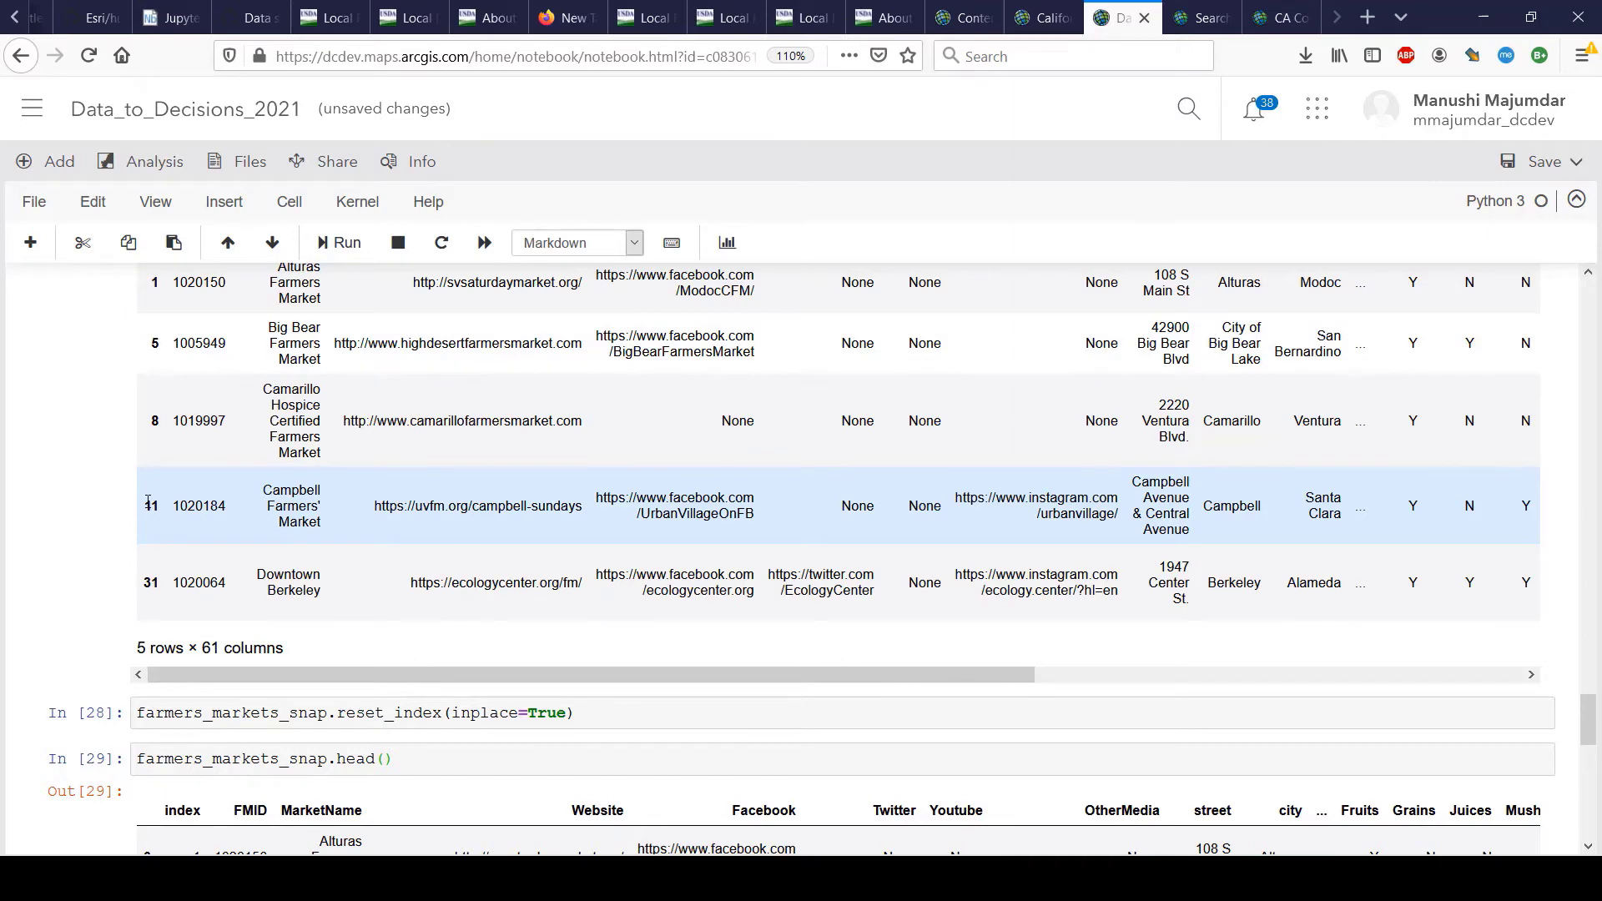
scroll(148, 503, "down", 5)
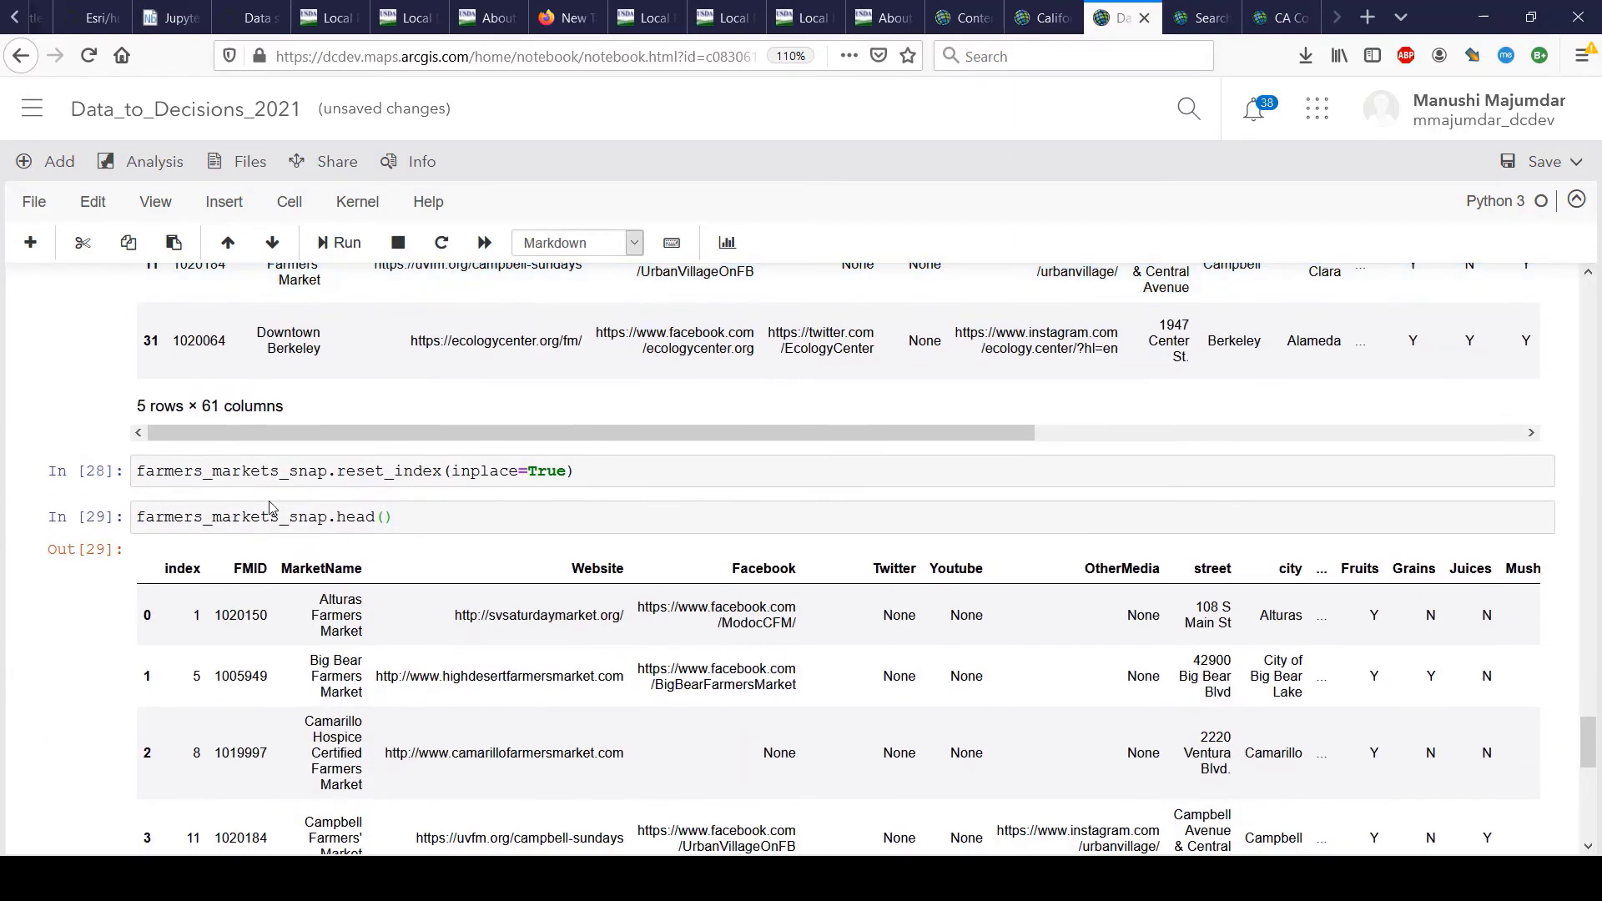
scroll(269, 508, "down", 1)
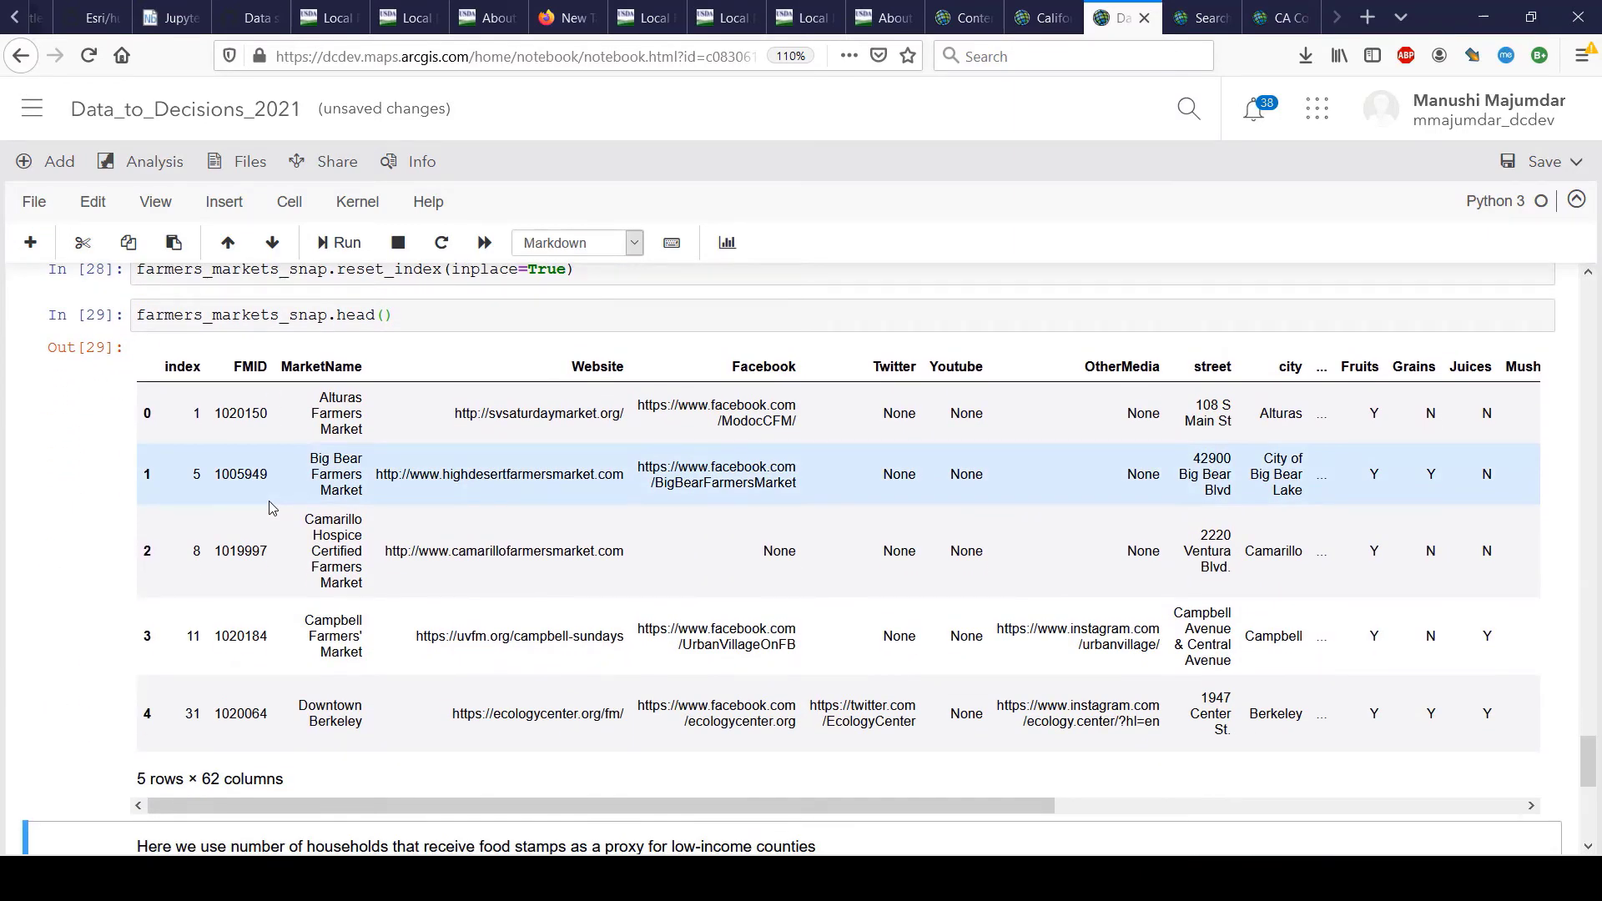
scroll(269, 508, "down", 4)
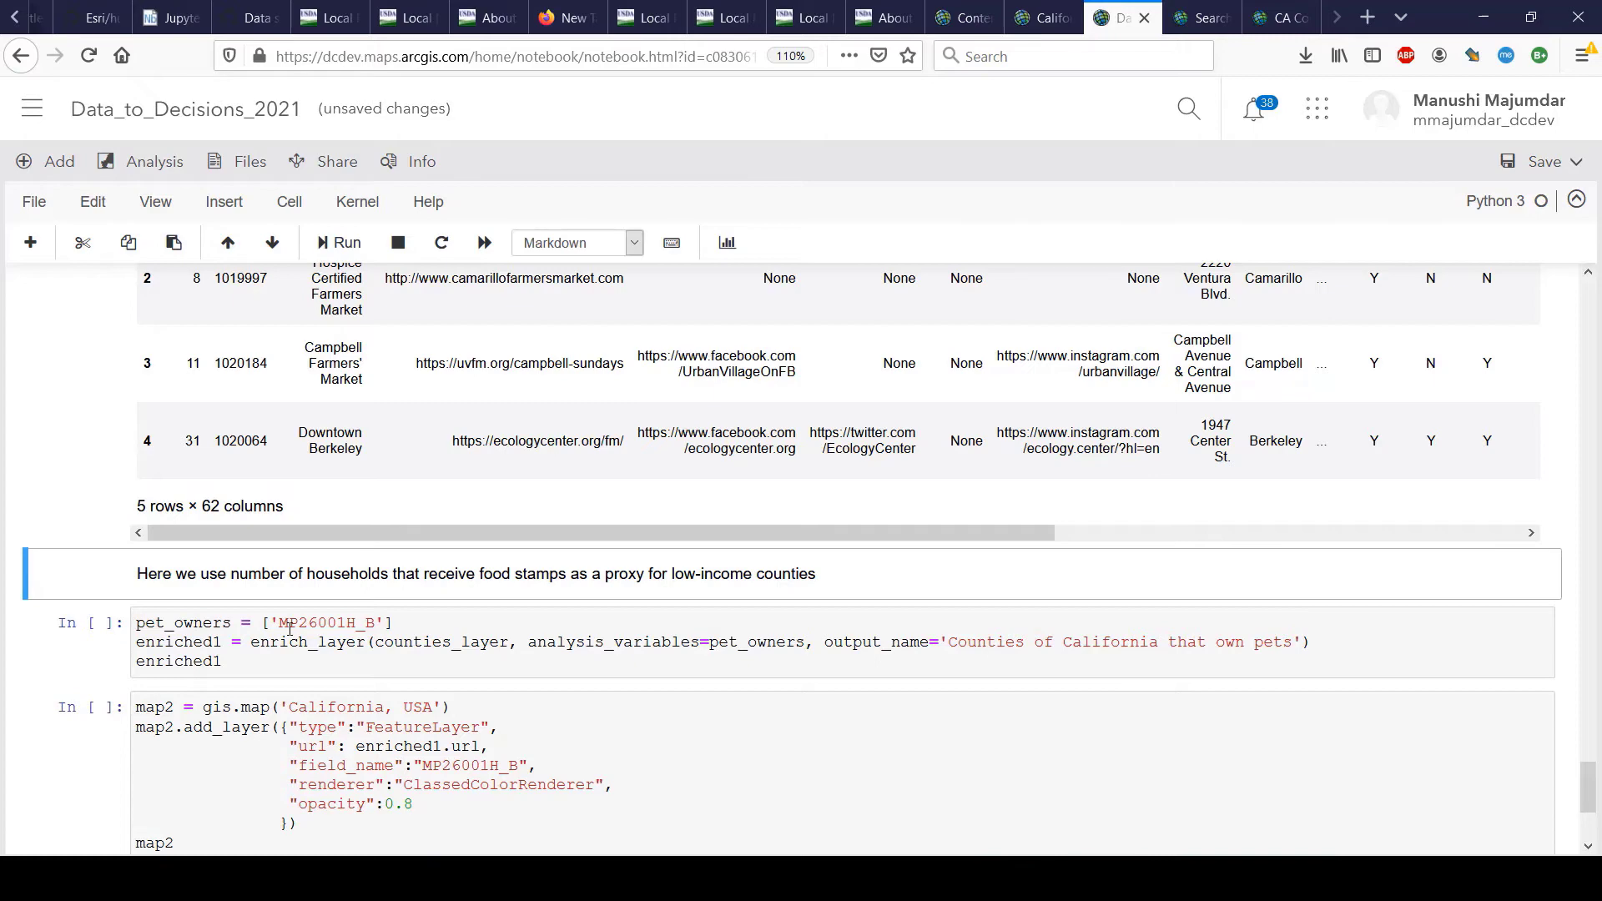
left_click(1057, 9)
Open California_FarmersMarkets in Map Viewer and start Enrich Layer from Analysis > Data Enrichment.
left_click(1335, 263)
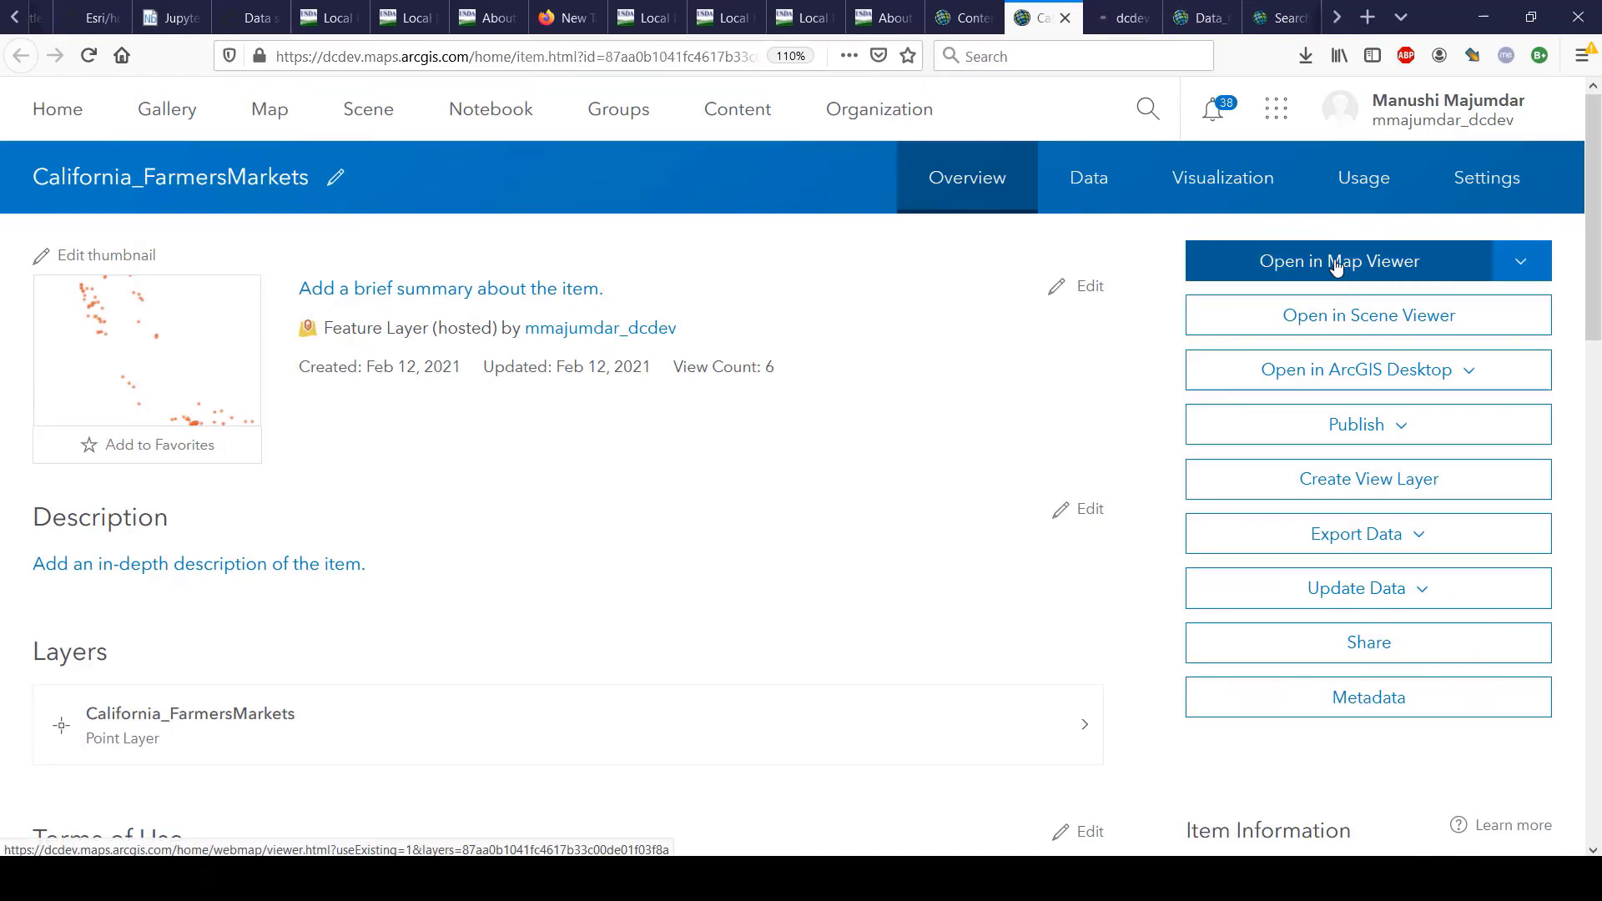
left_click(1121, 8)
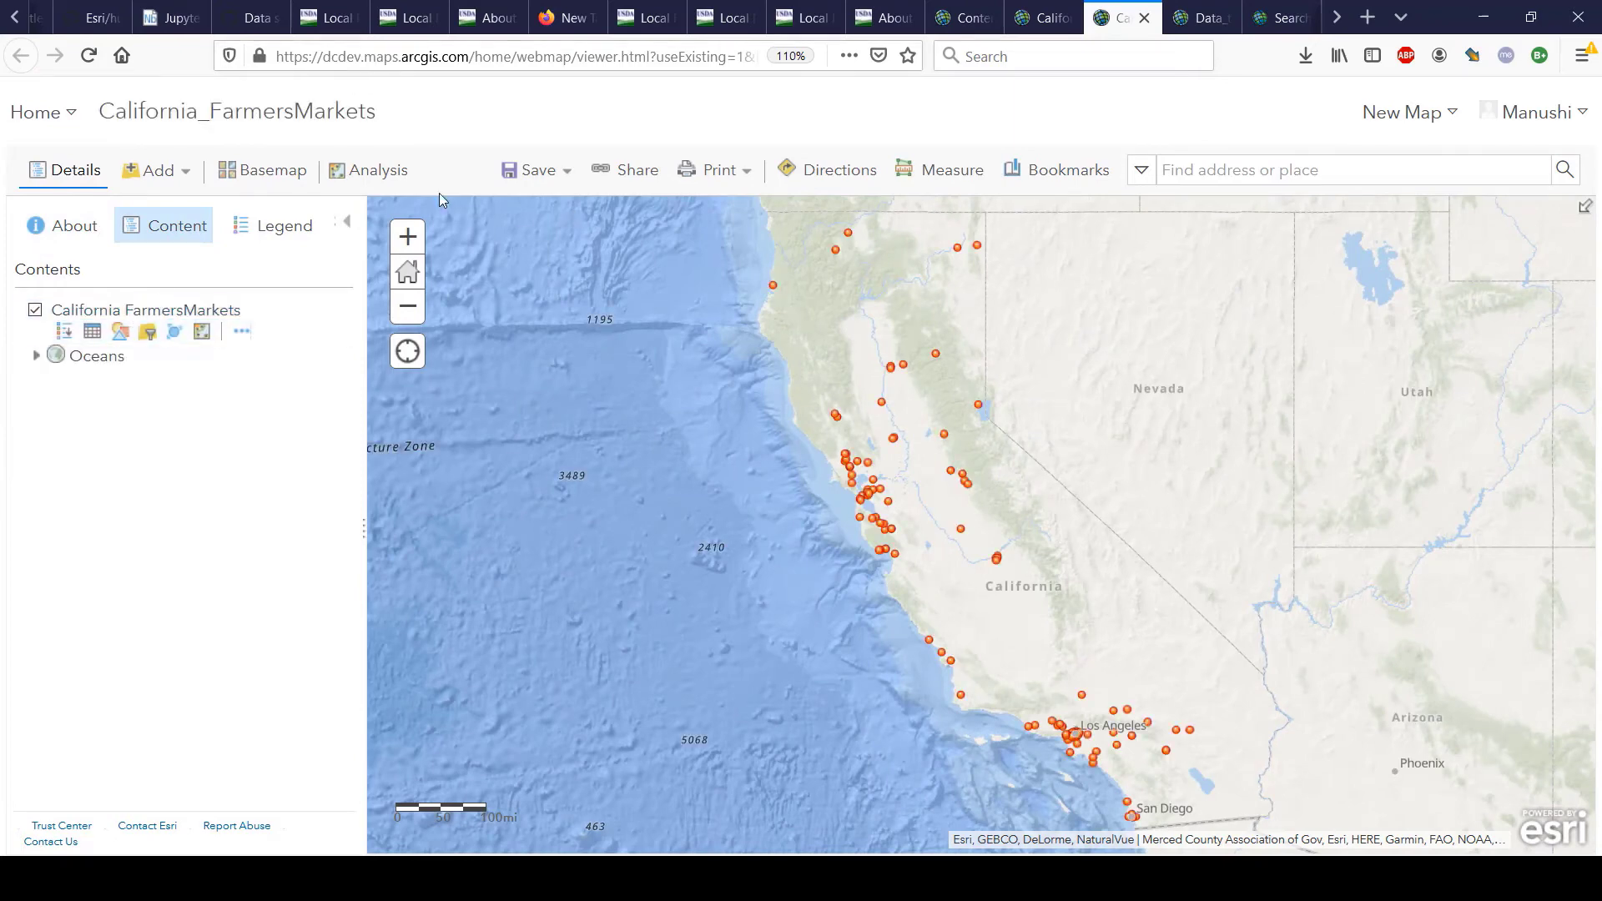
left_click(373, 176)
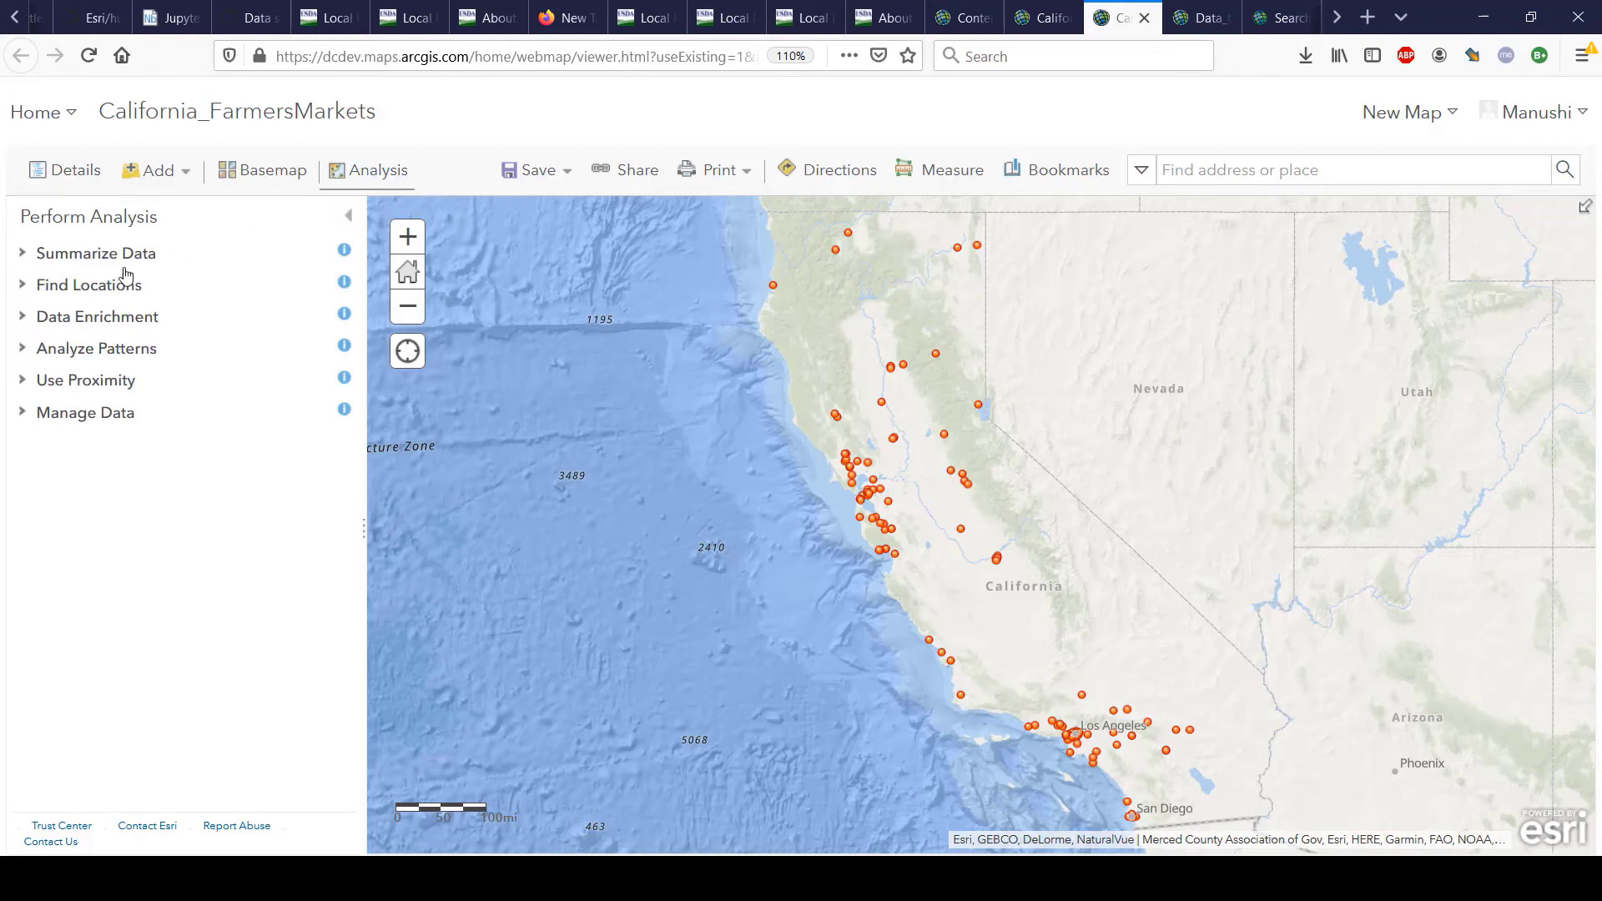
left_click(70, 318)
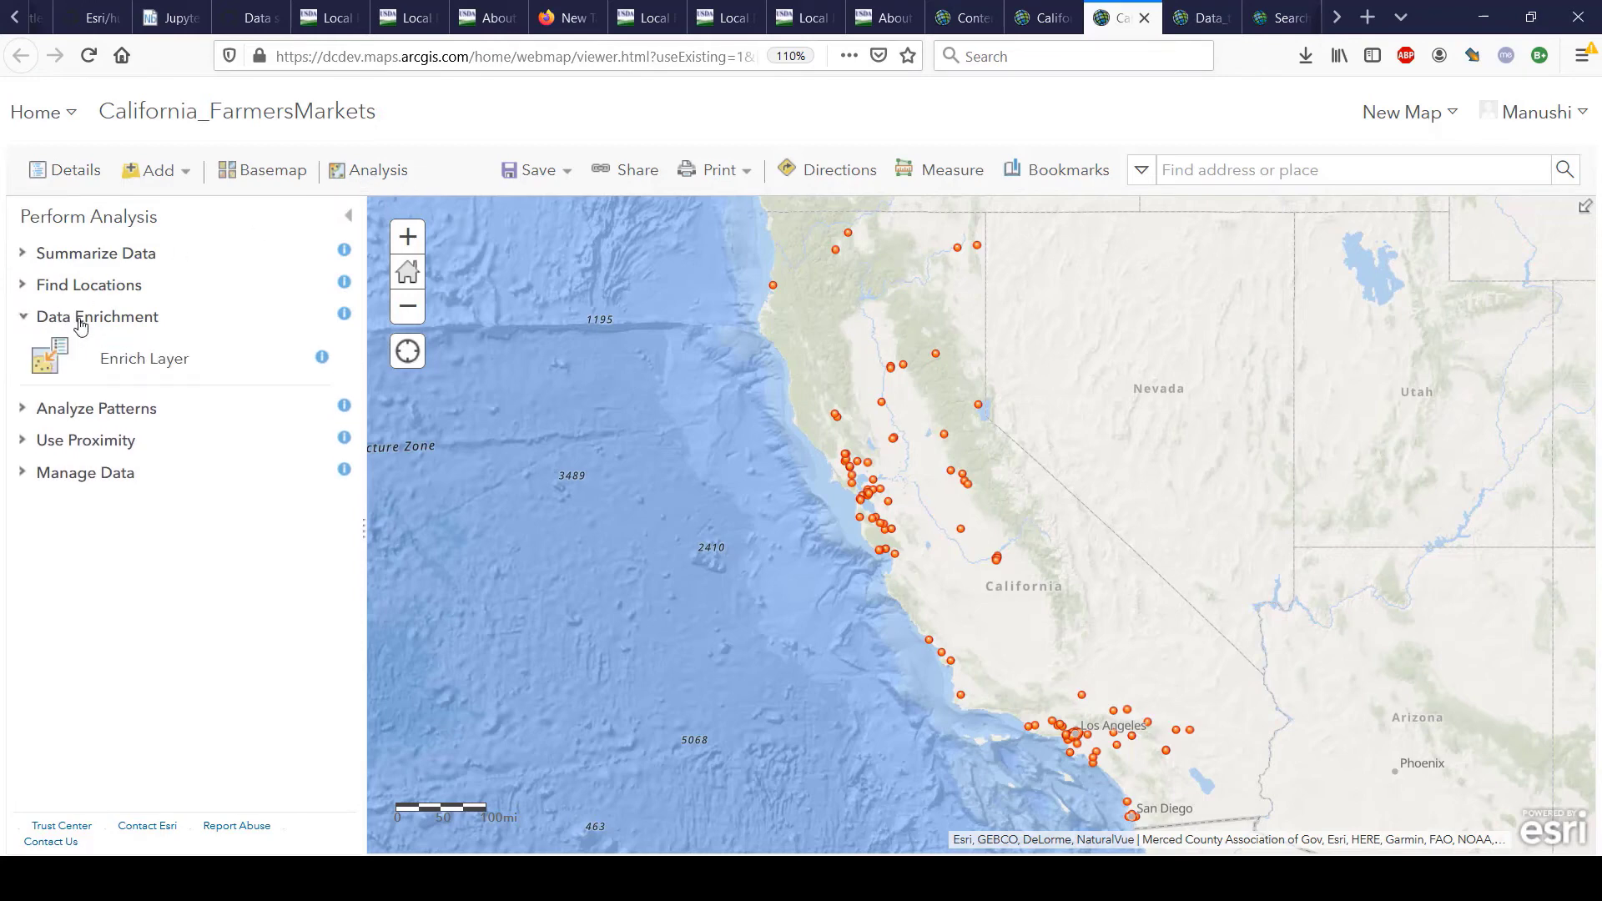
left_click(123, 355)
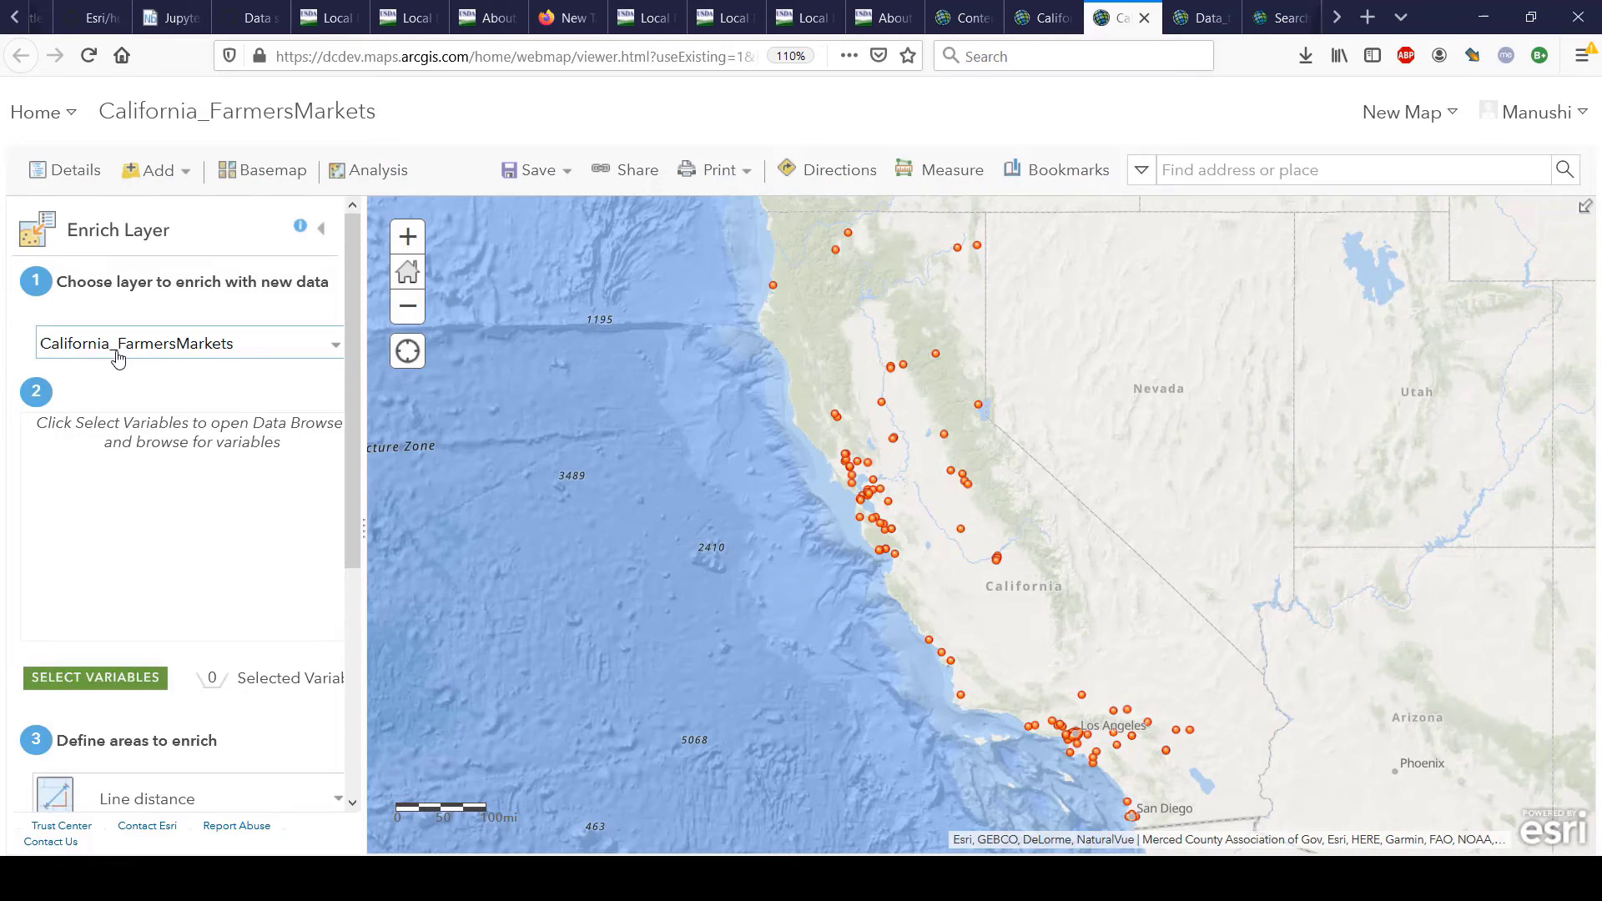
left_click(74, 678)
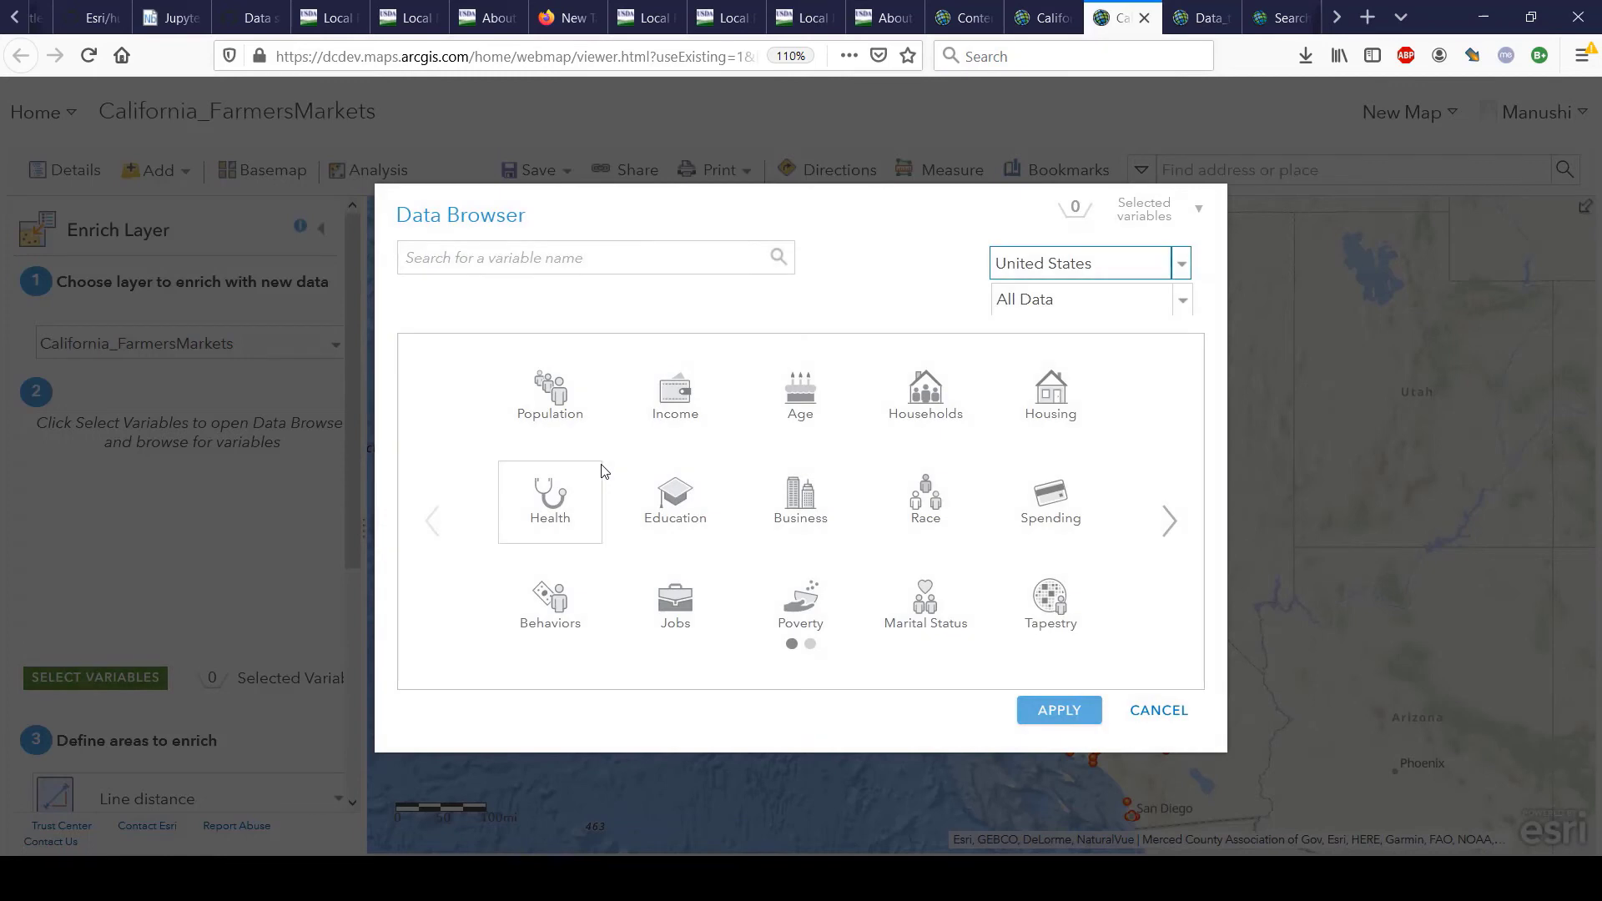
Show all Behaviors variables, expand 2020 Pets & Products, and view Household owns any pet details.
left_click(558, 612)
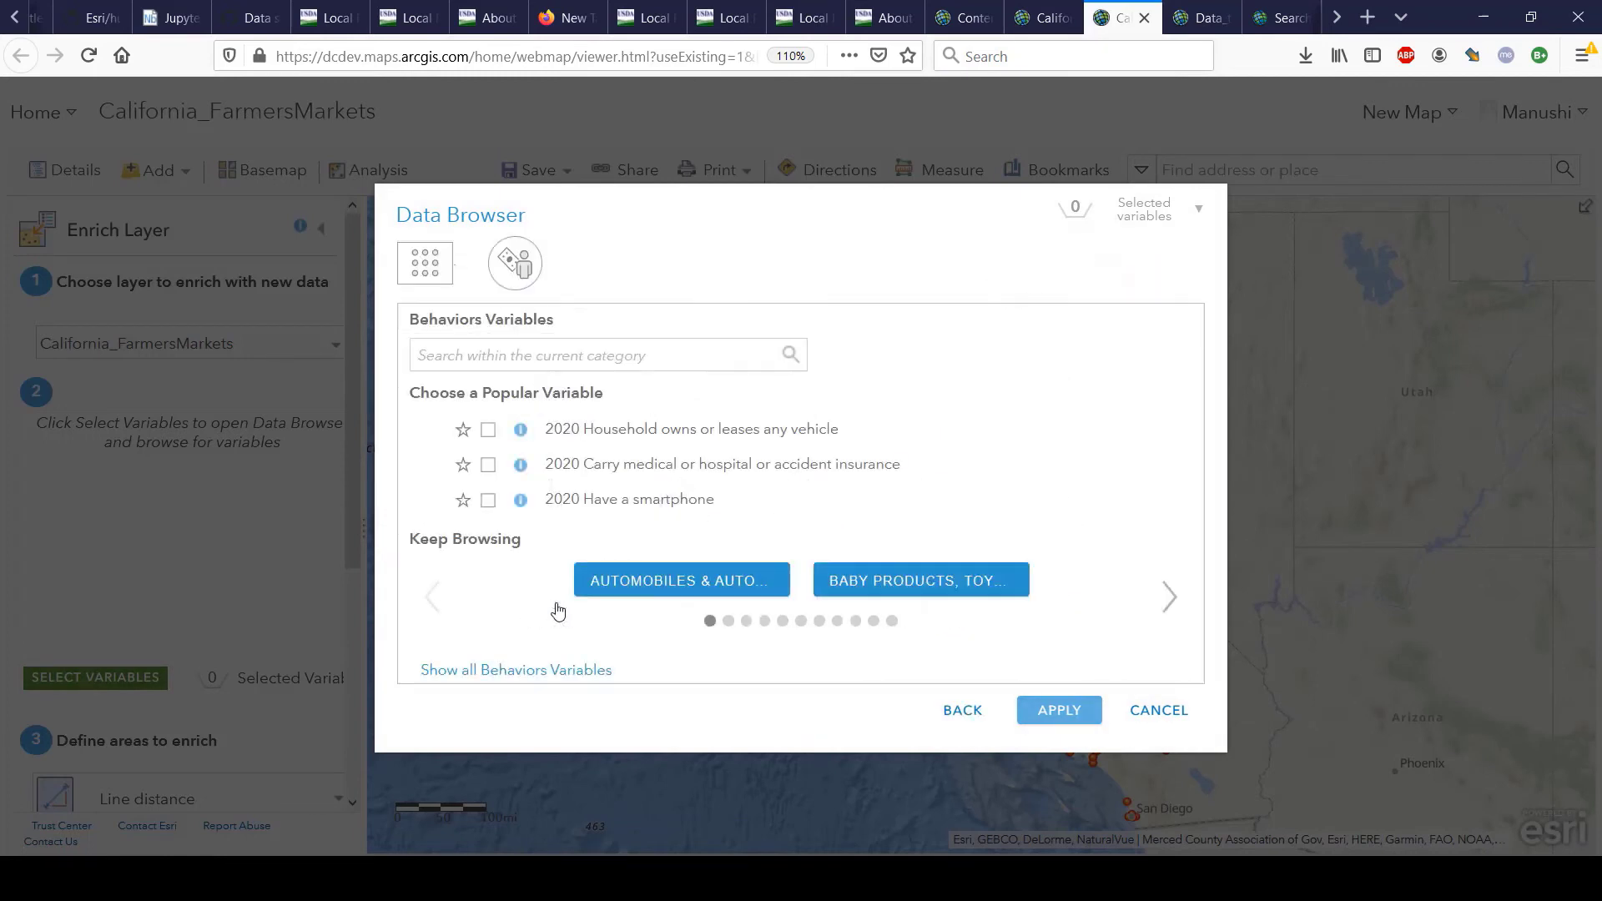
left_click(476, 671)
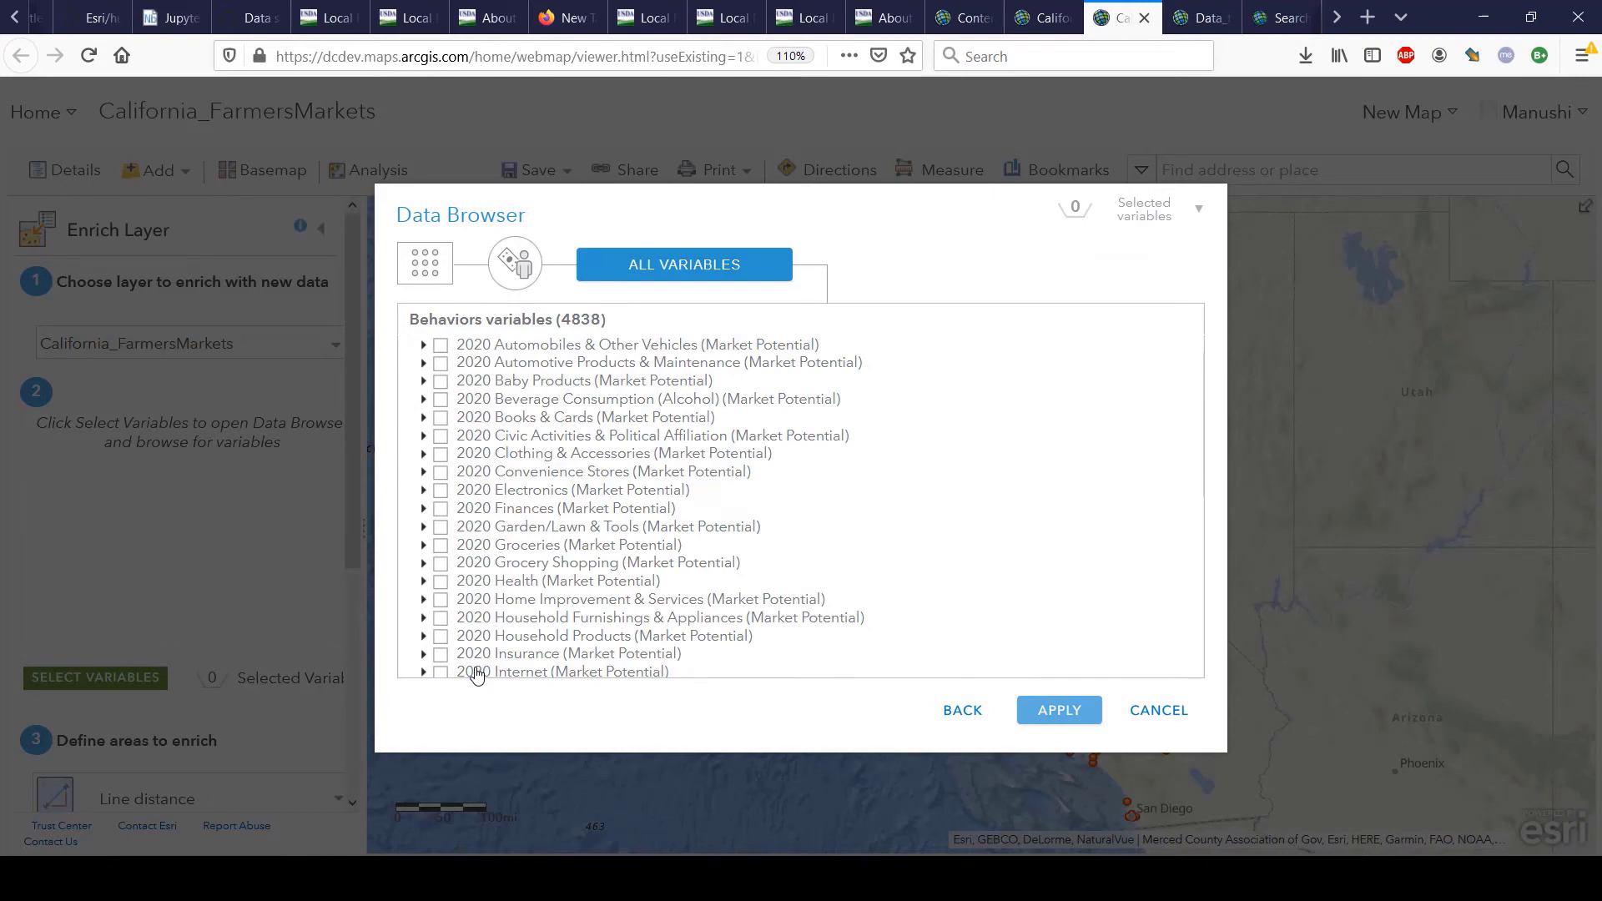
scroll(476, 675, "down", 5)
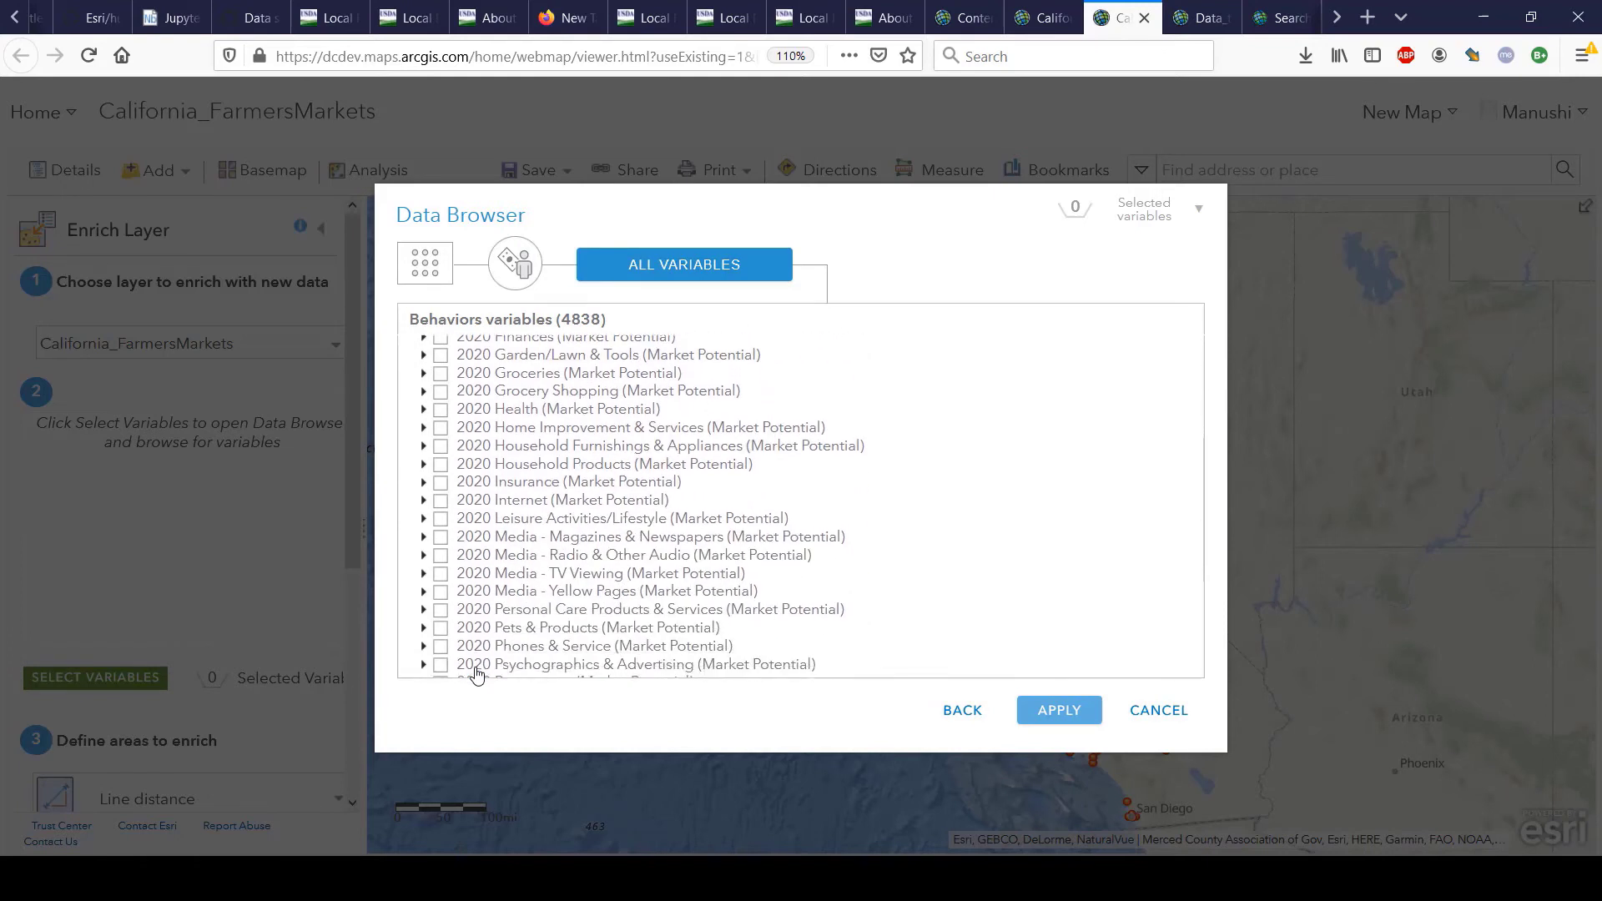
left_click(423, 628)
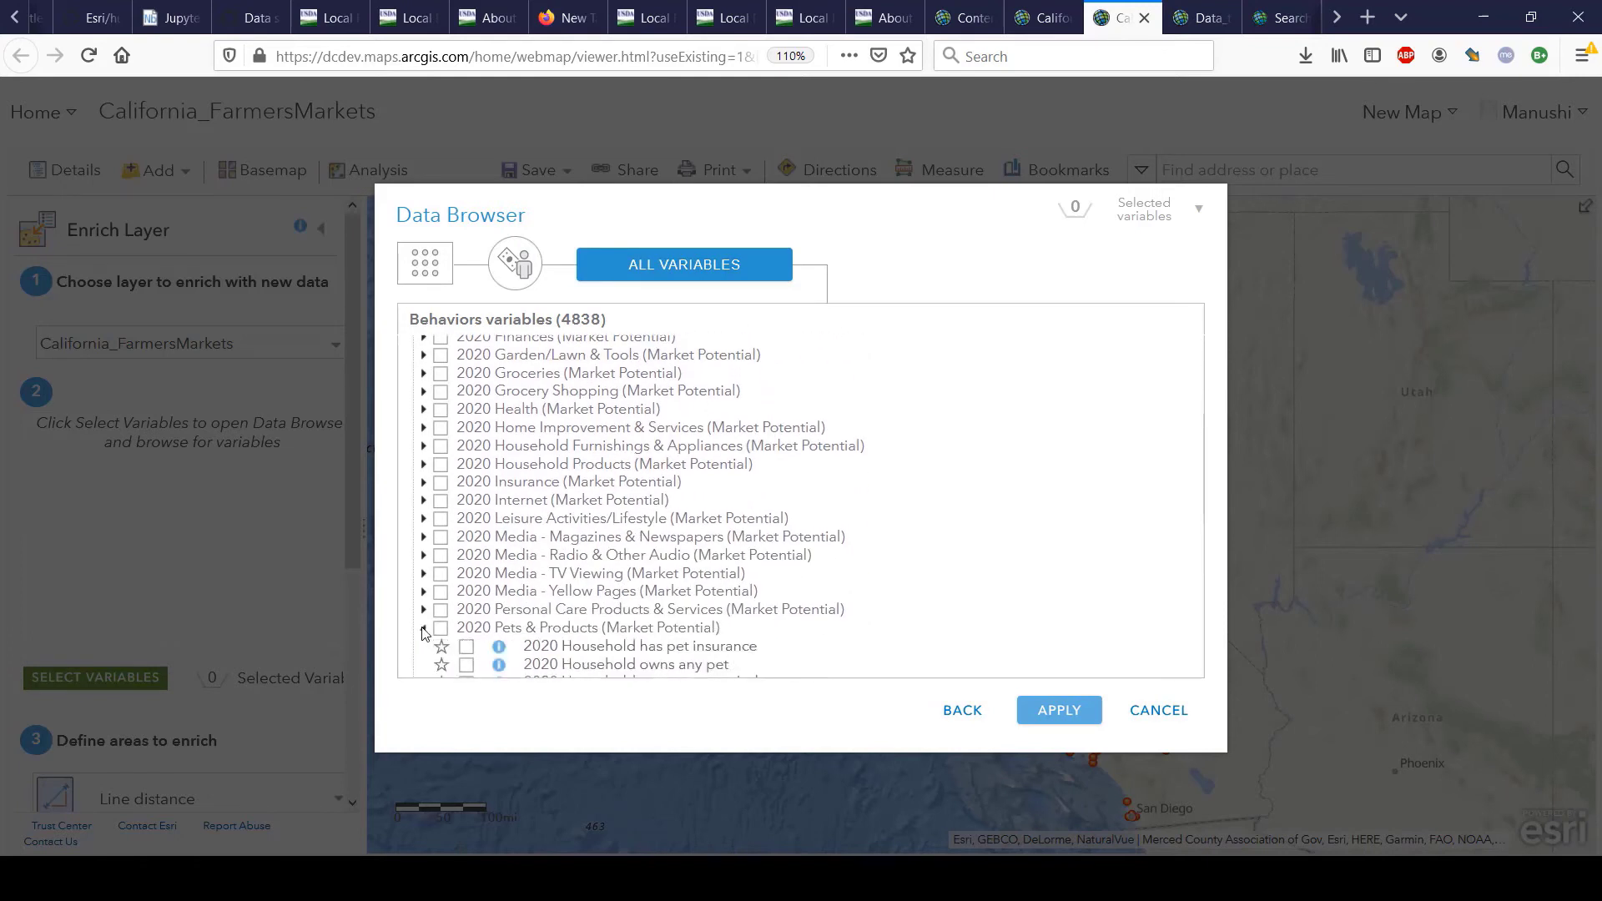
scroll(423, 634, "down", 5)
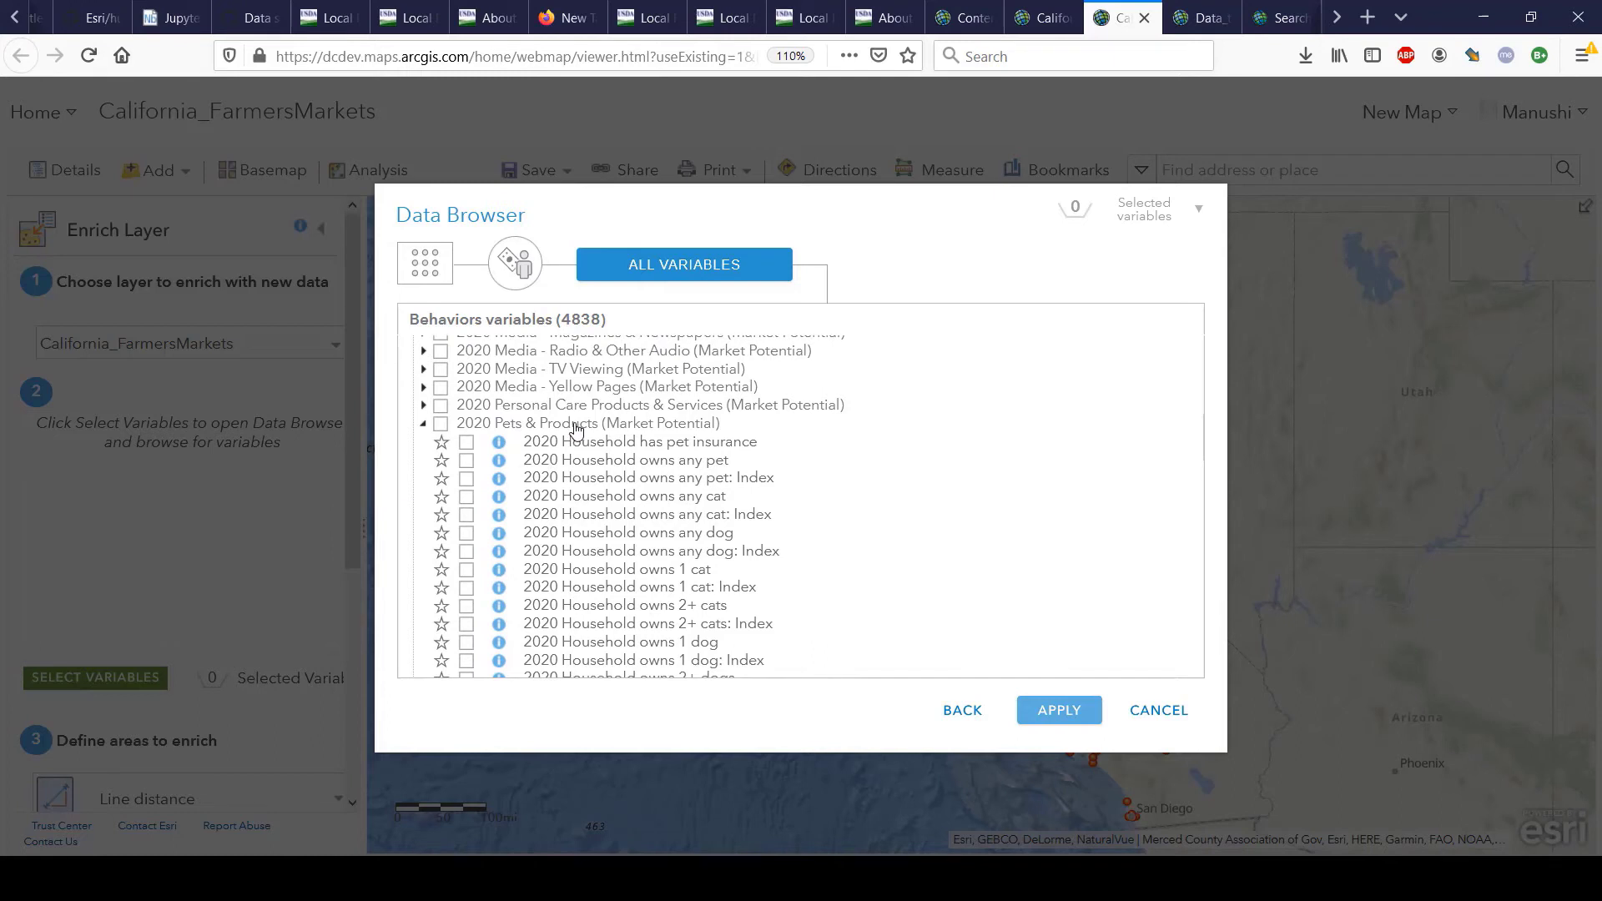
mouse_move(499, 448)
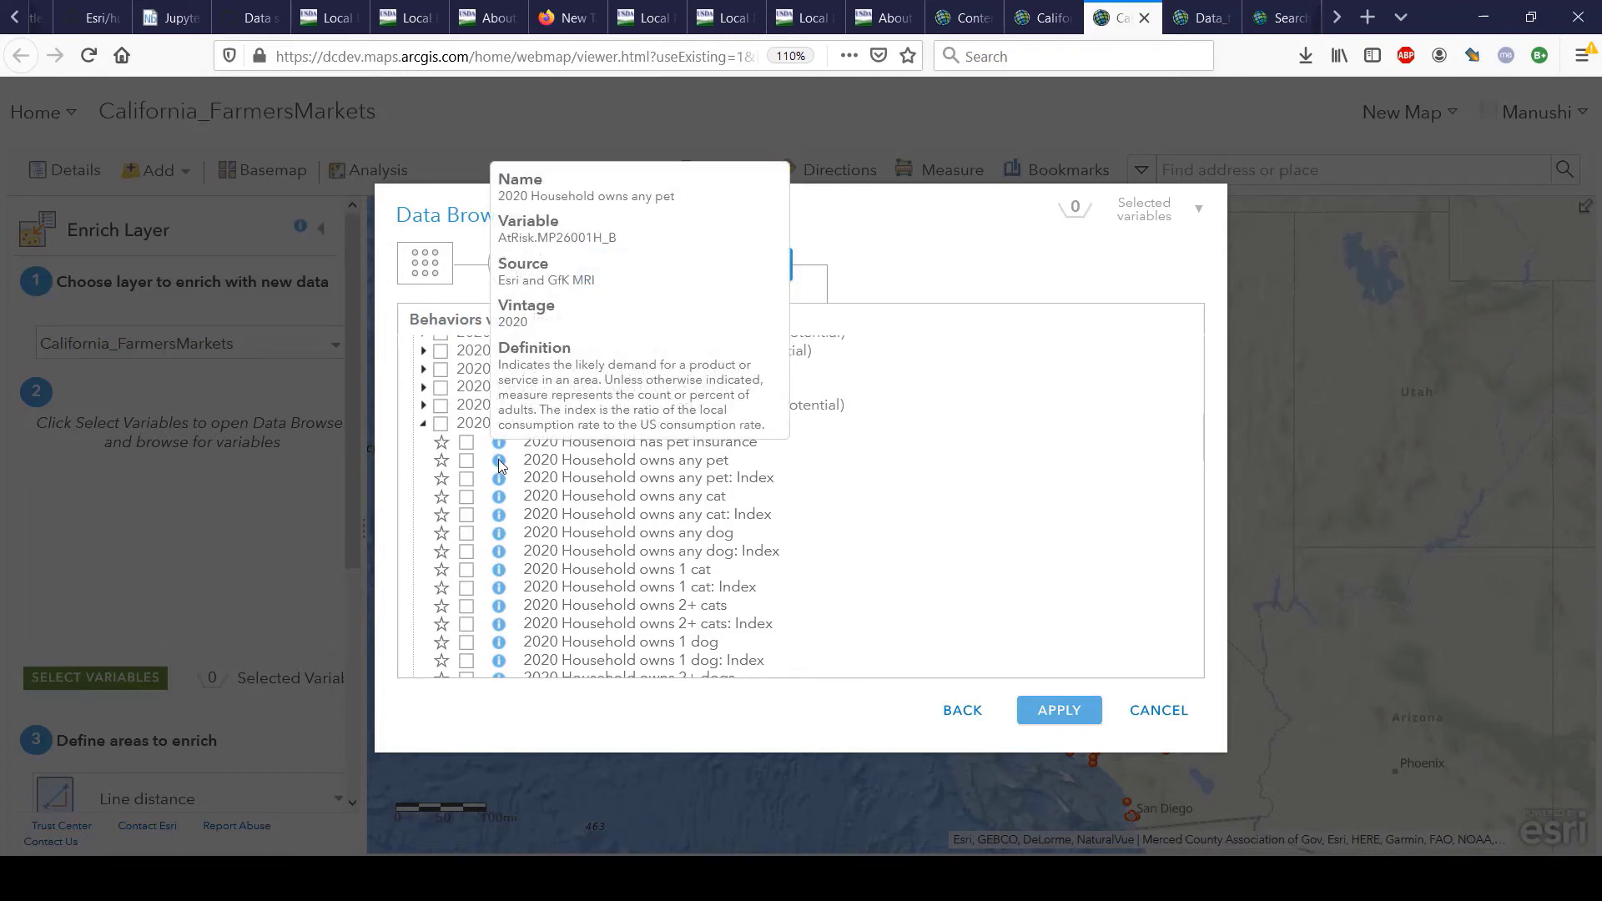
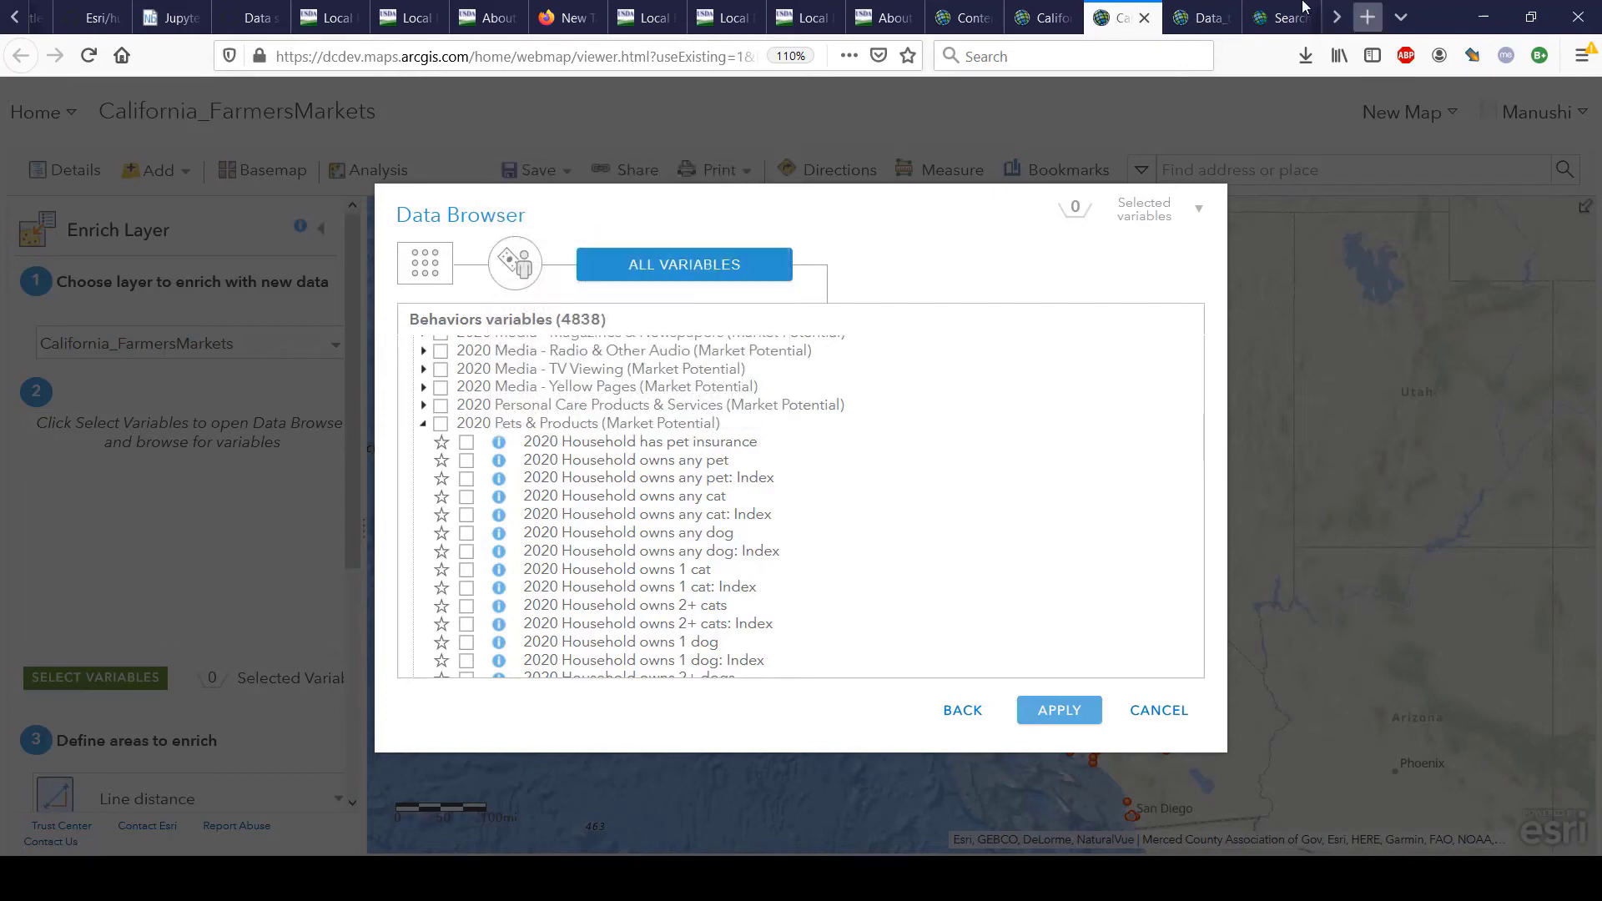
In the Data_to_Decisions_2021 notebook, locate the pet-owner enrichment code using variable MP26001H_B.
left_click(1194, 11)
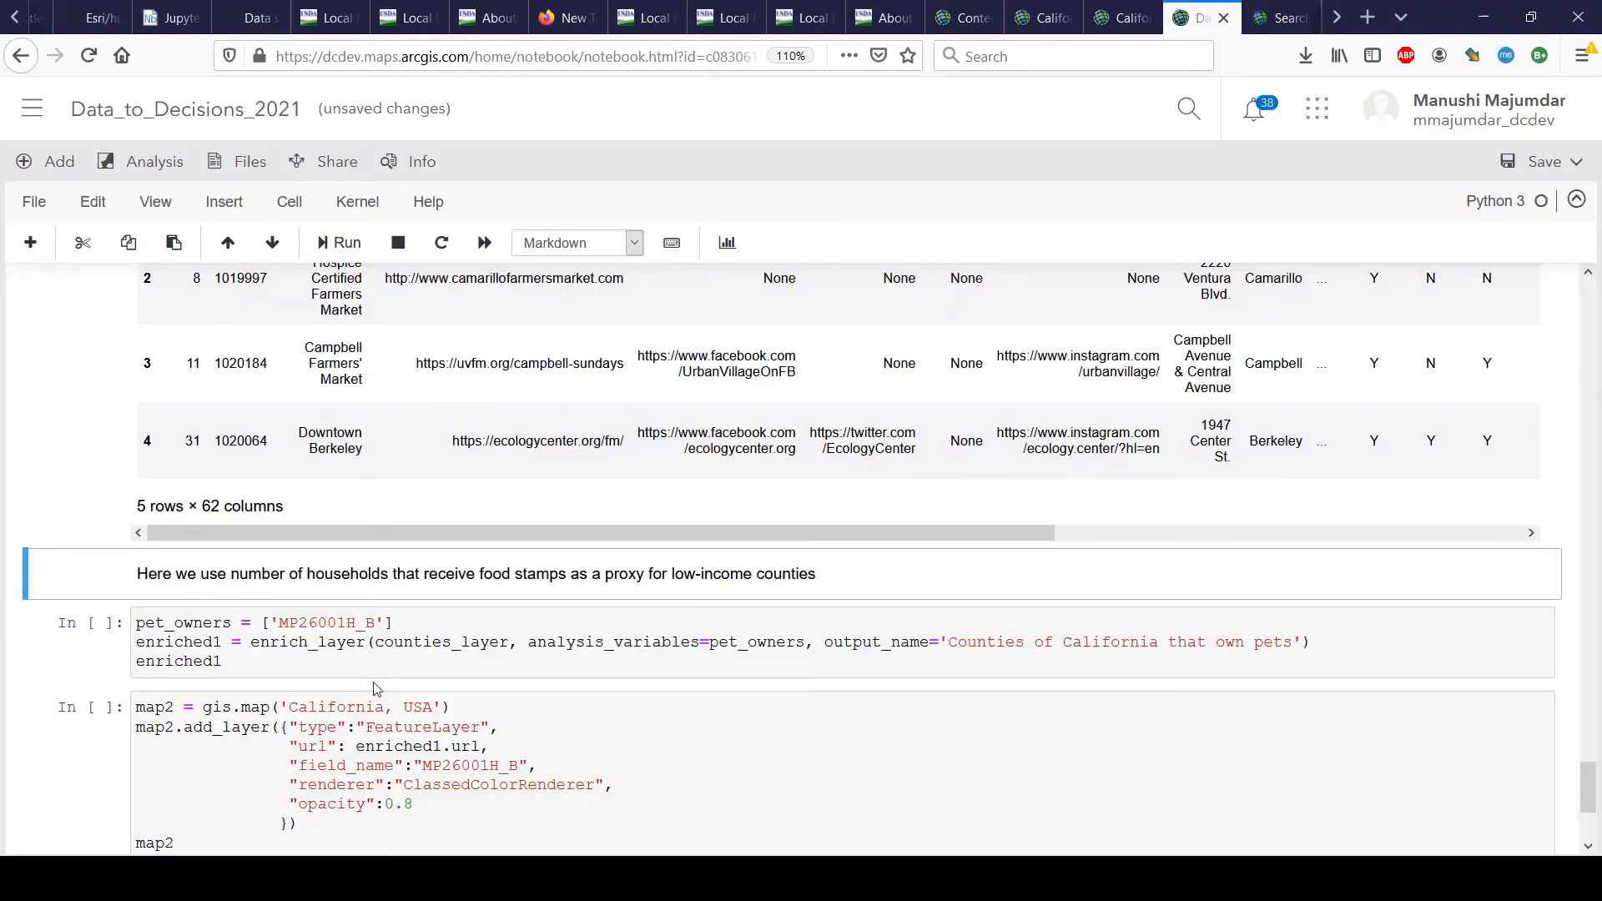
left_click(330, 642)
double_click(342, 622)
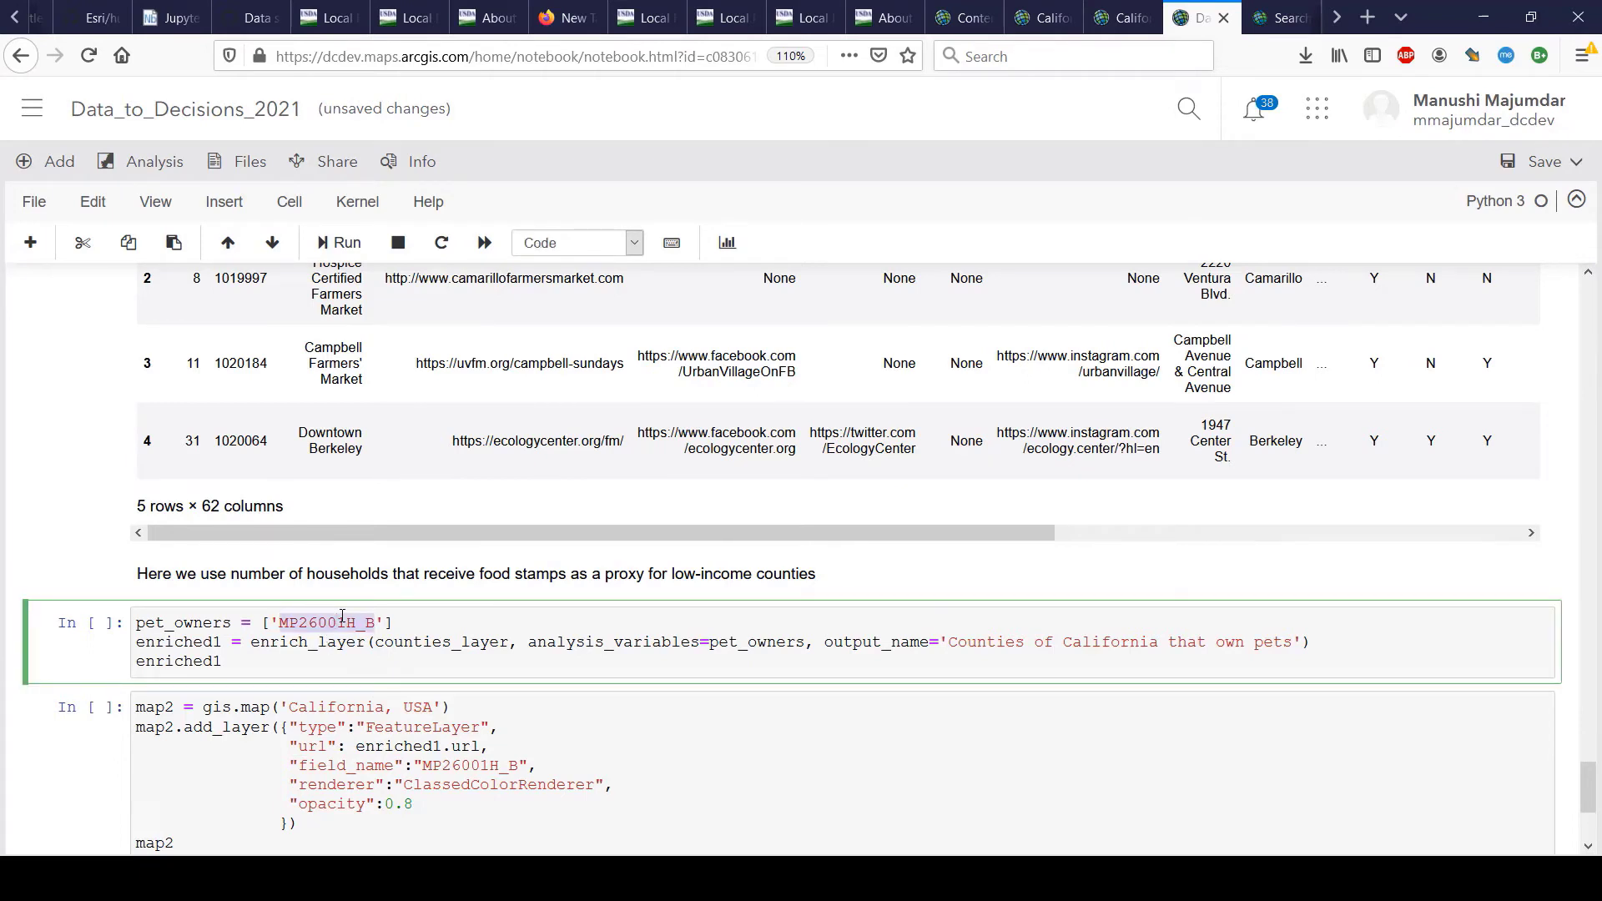
scroll(341, 616, "down", 1)
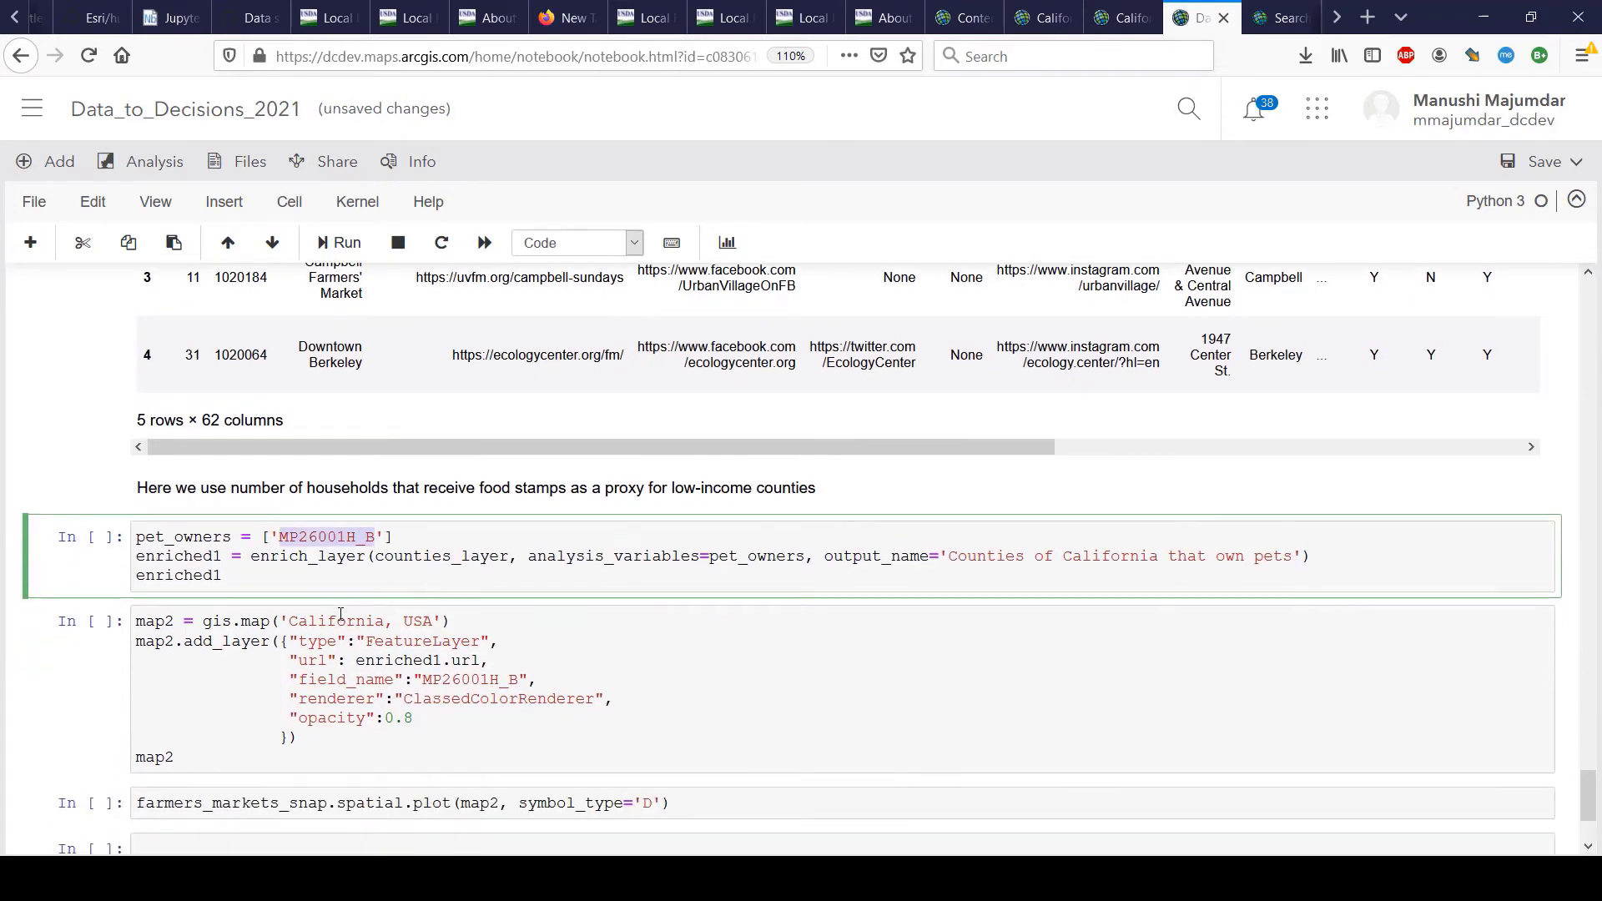
left_click(186, 539)
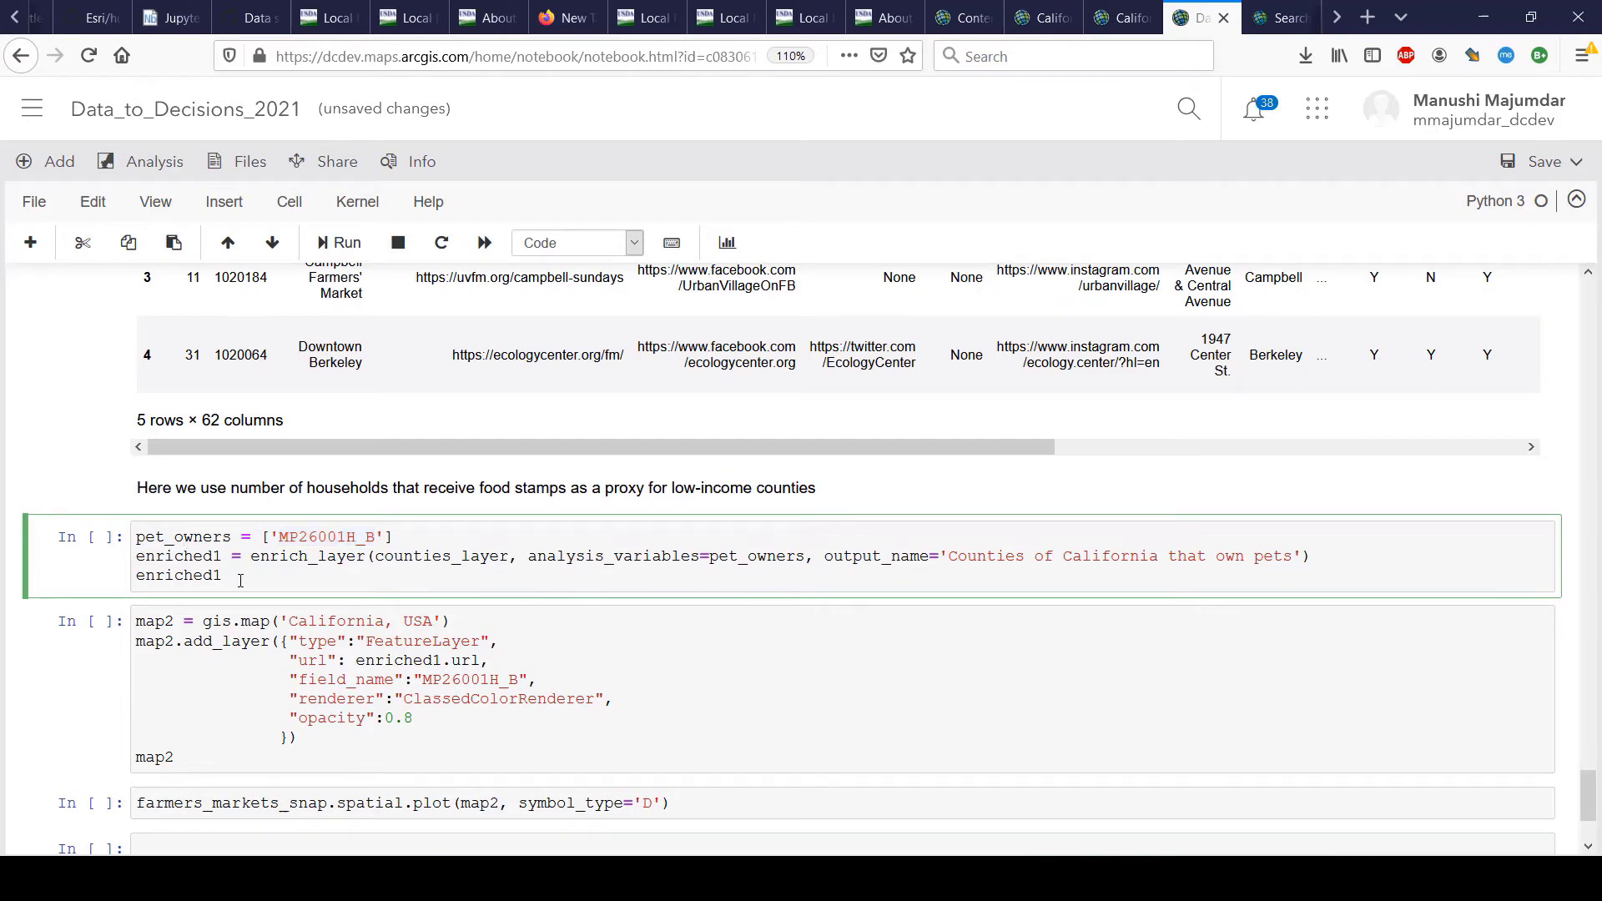
Run enrich_layer on counties_layer with the pet_owners variable, then run the map2 cell.
double_click(482, 558)
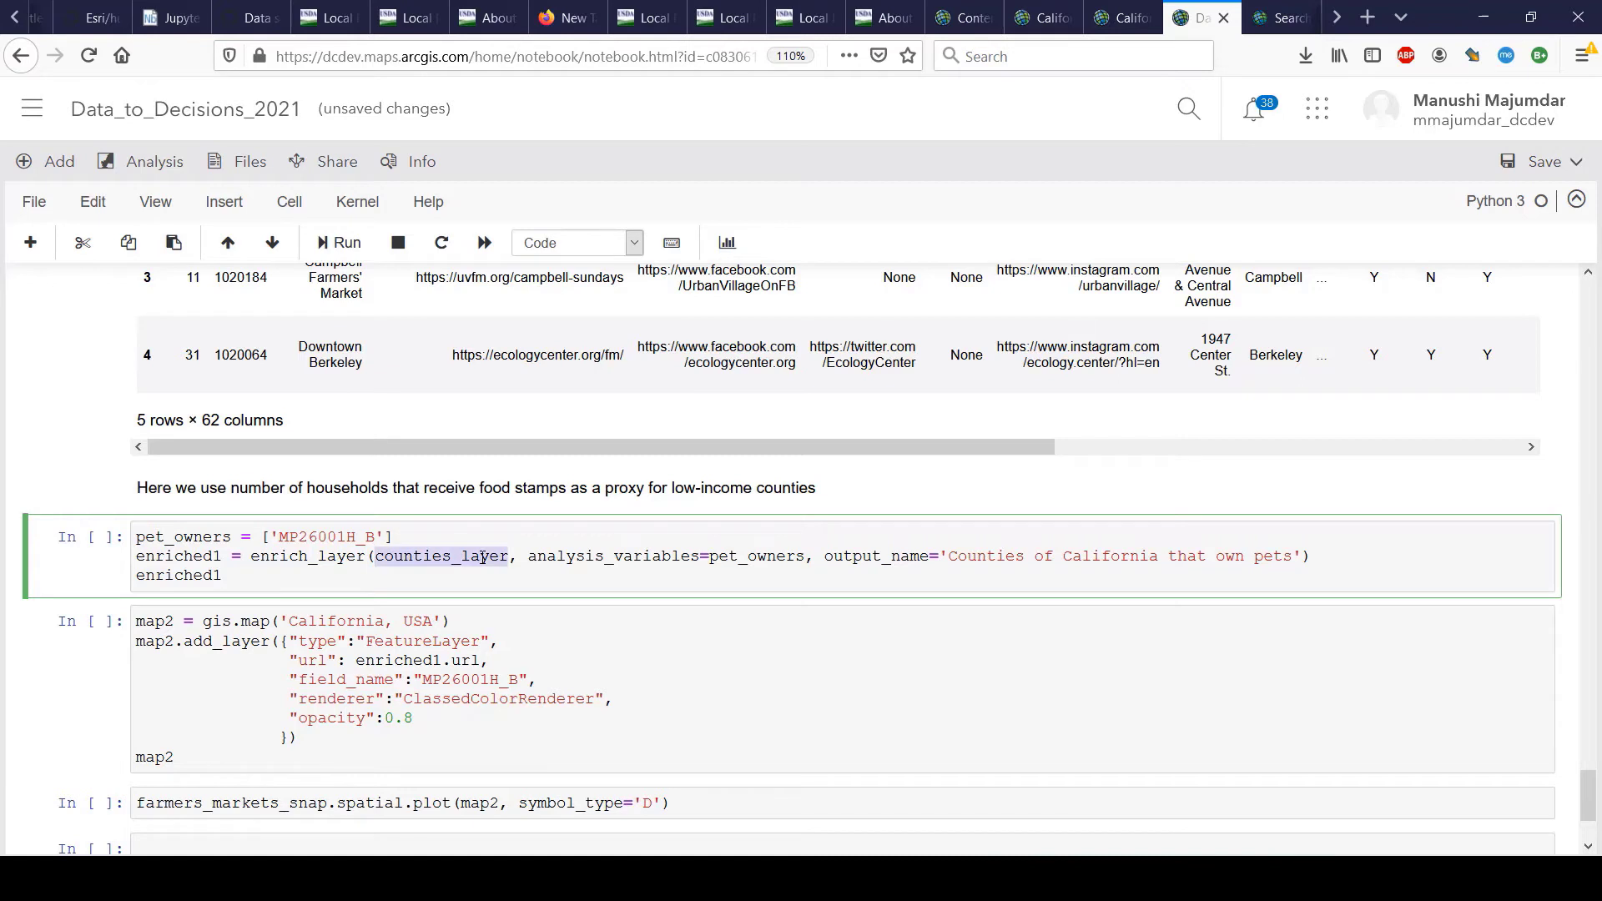
double_click(740, 558)
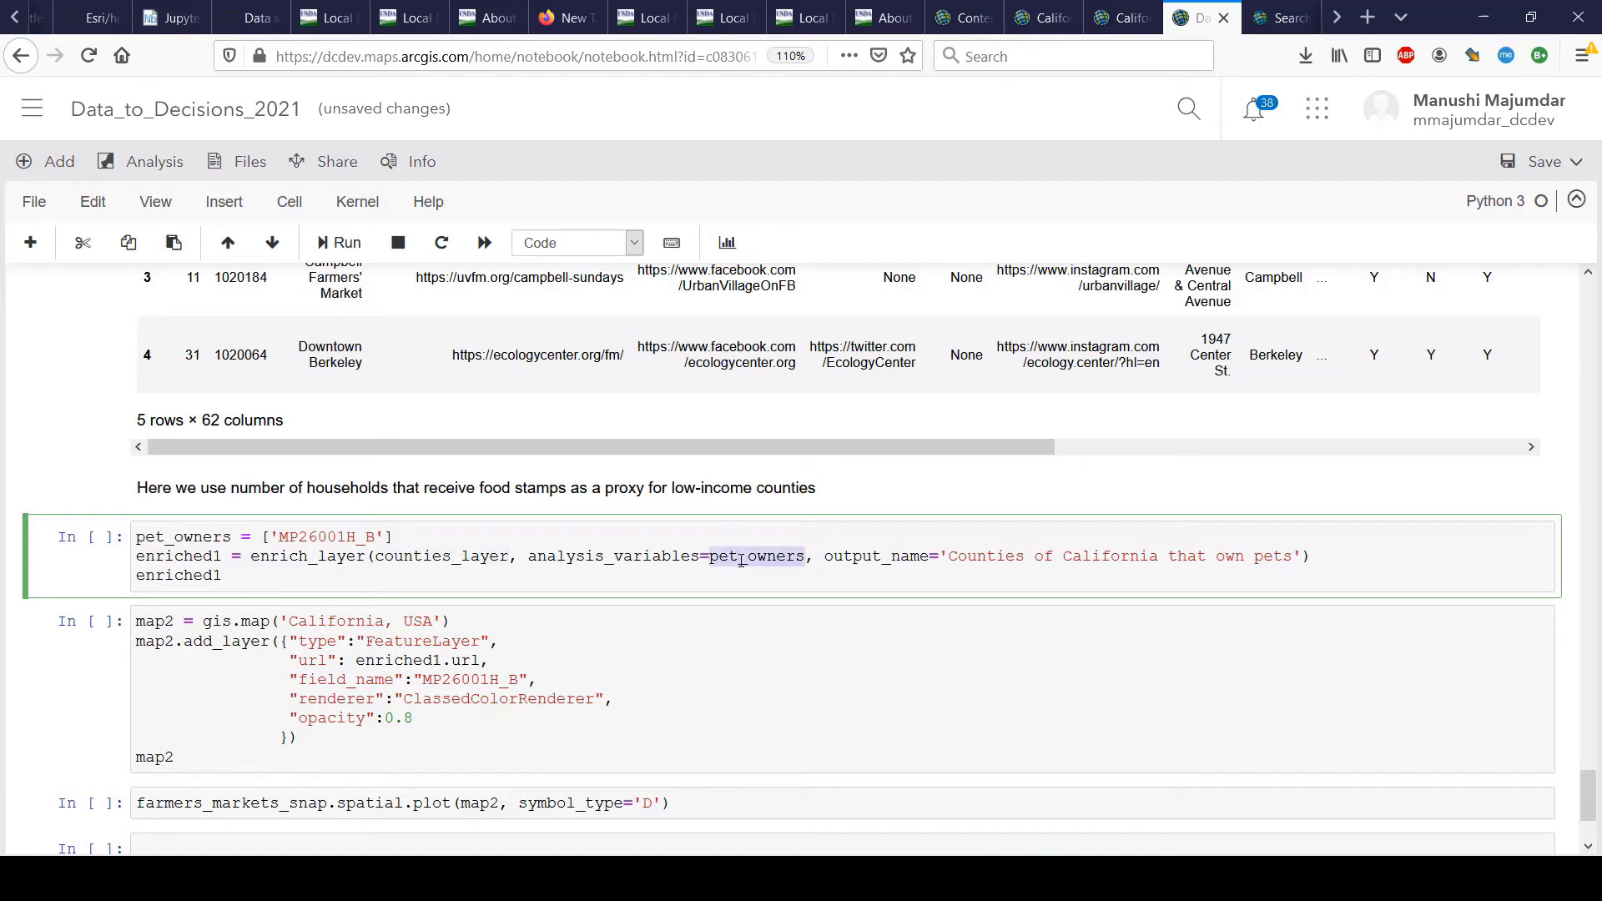
double_click(316, 538)
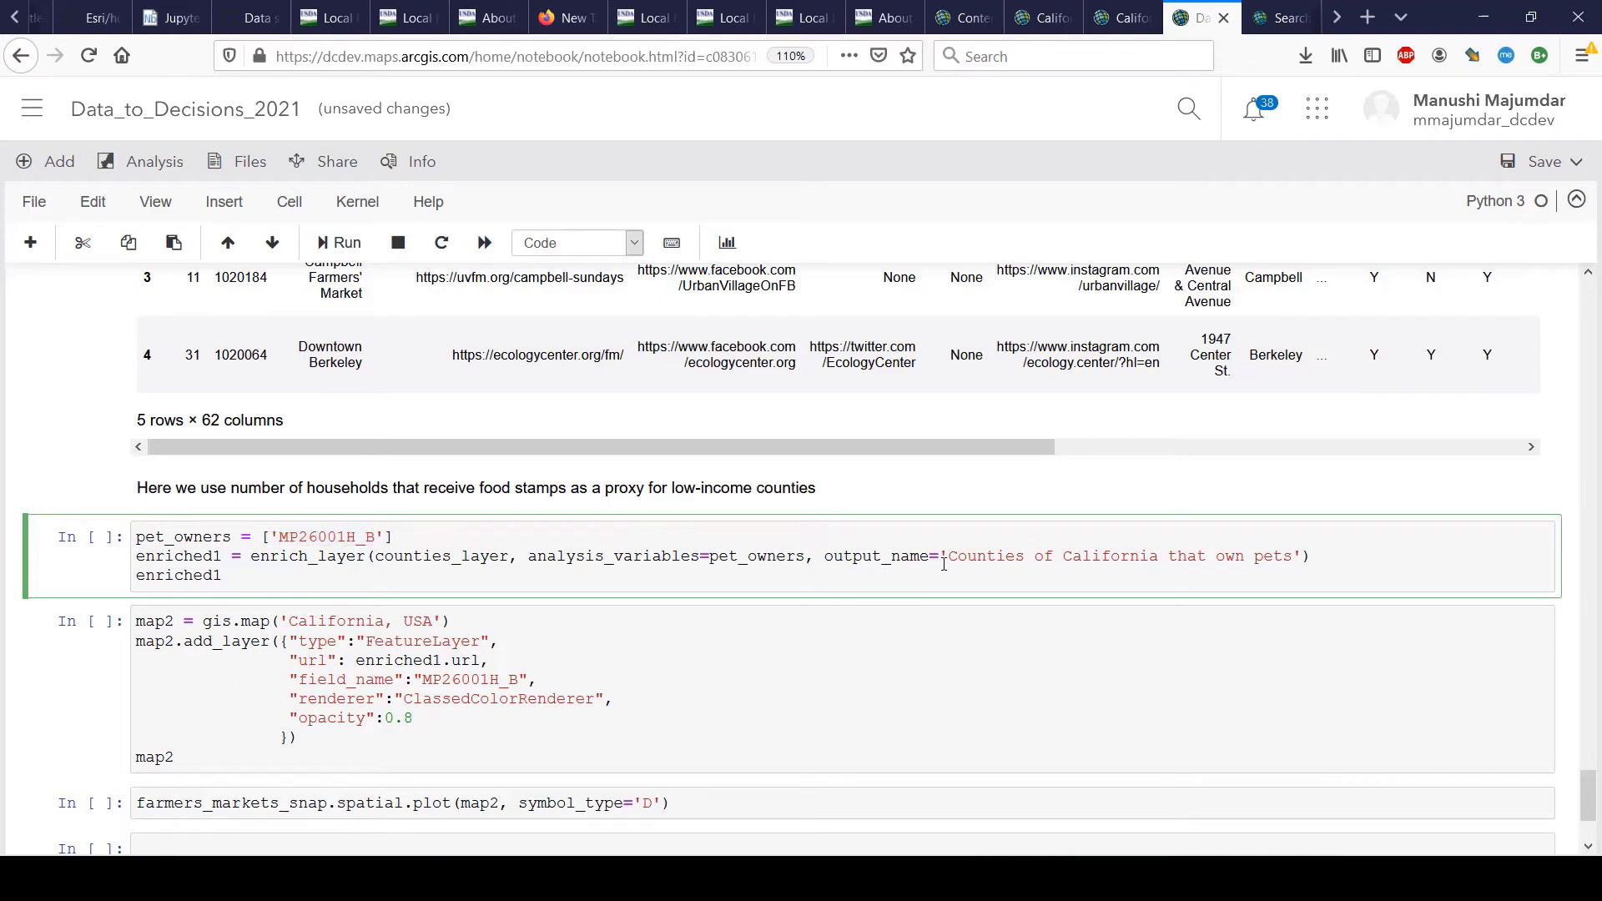
key("shift+Return")
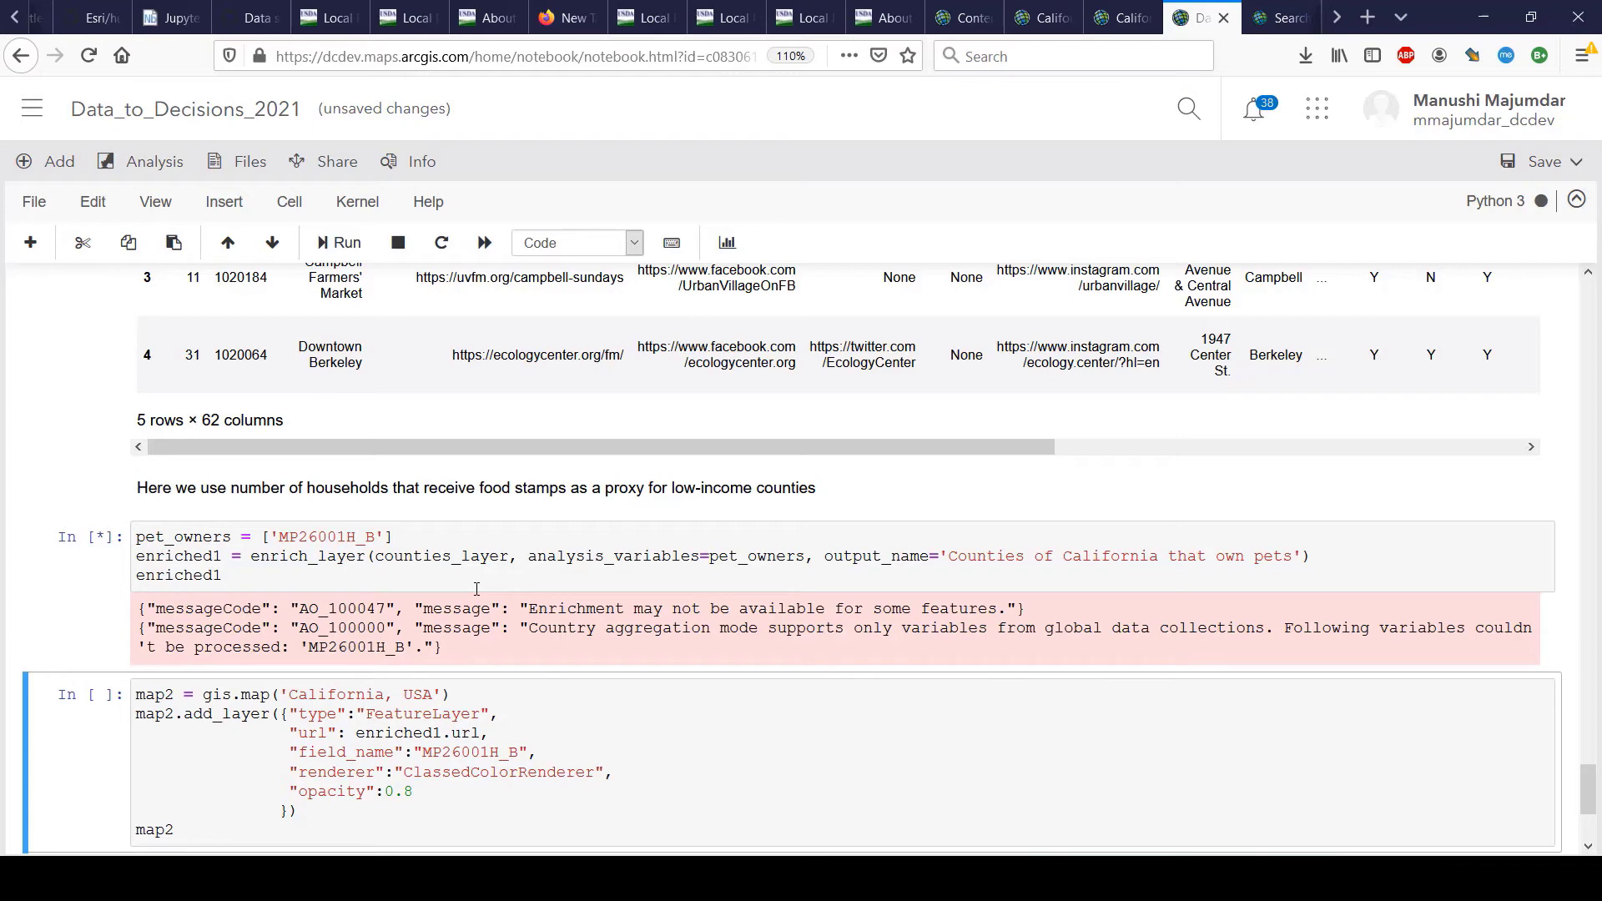
key("shift+Return")
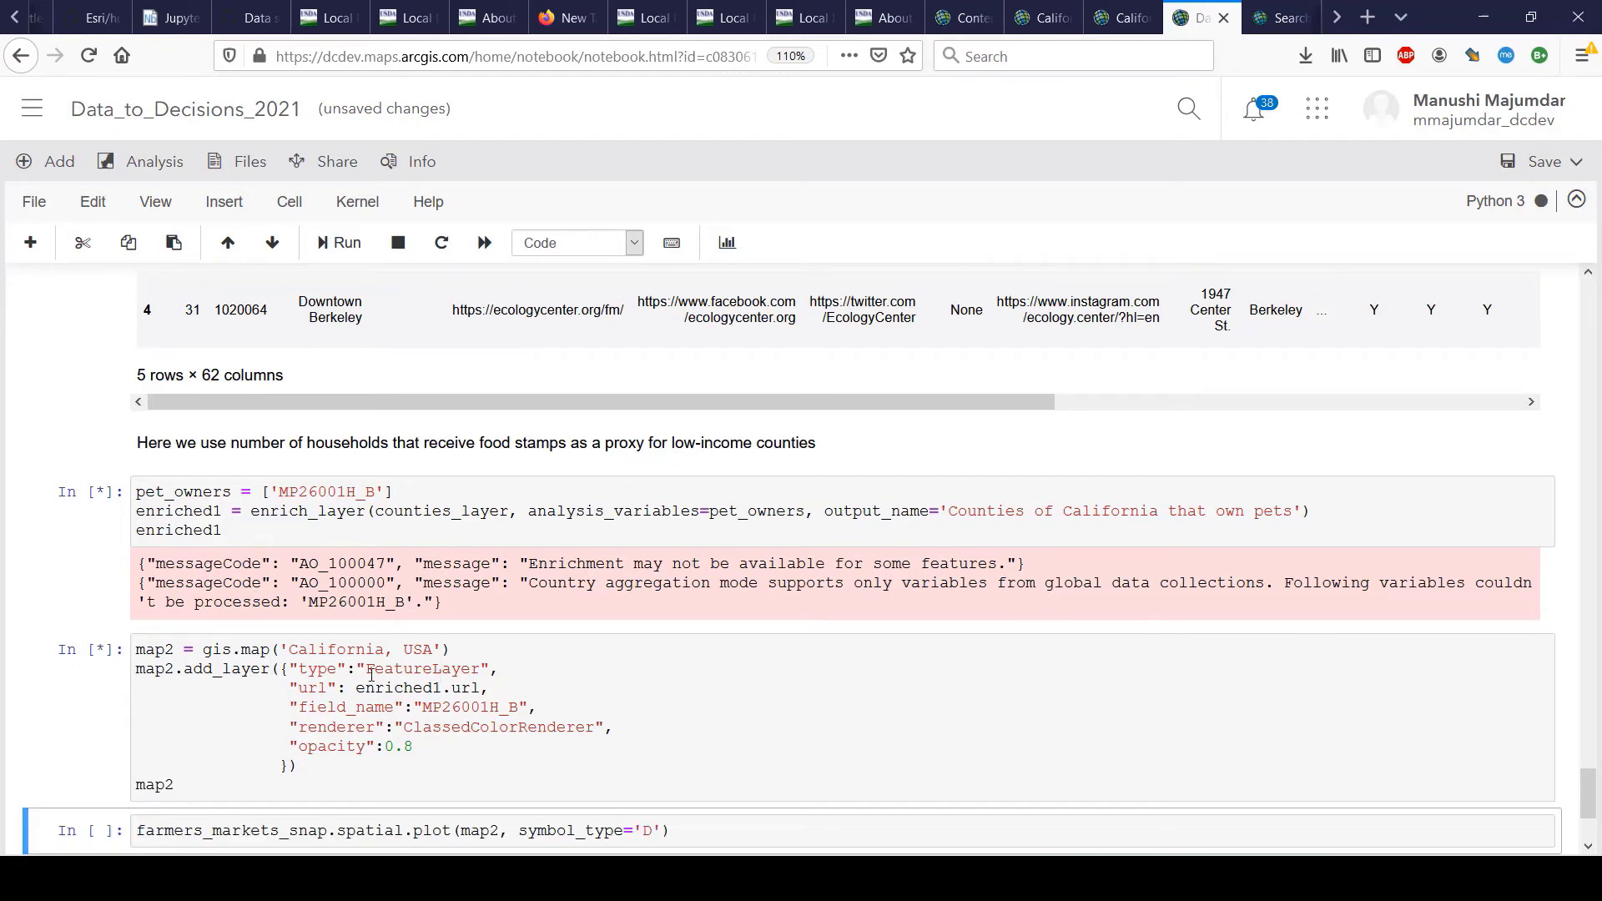
Scroll to the map2 output shaded by MP26001H_B and centre California on the map.
scroll(372, 674, "down", 3)
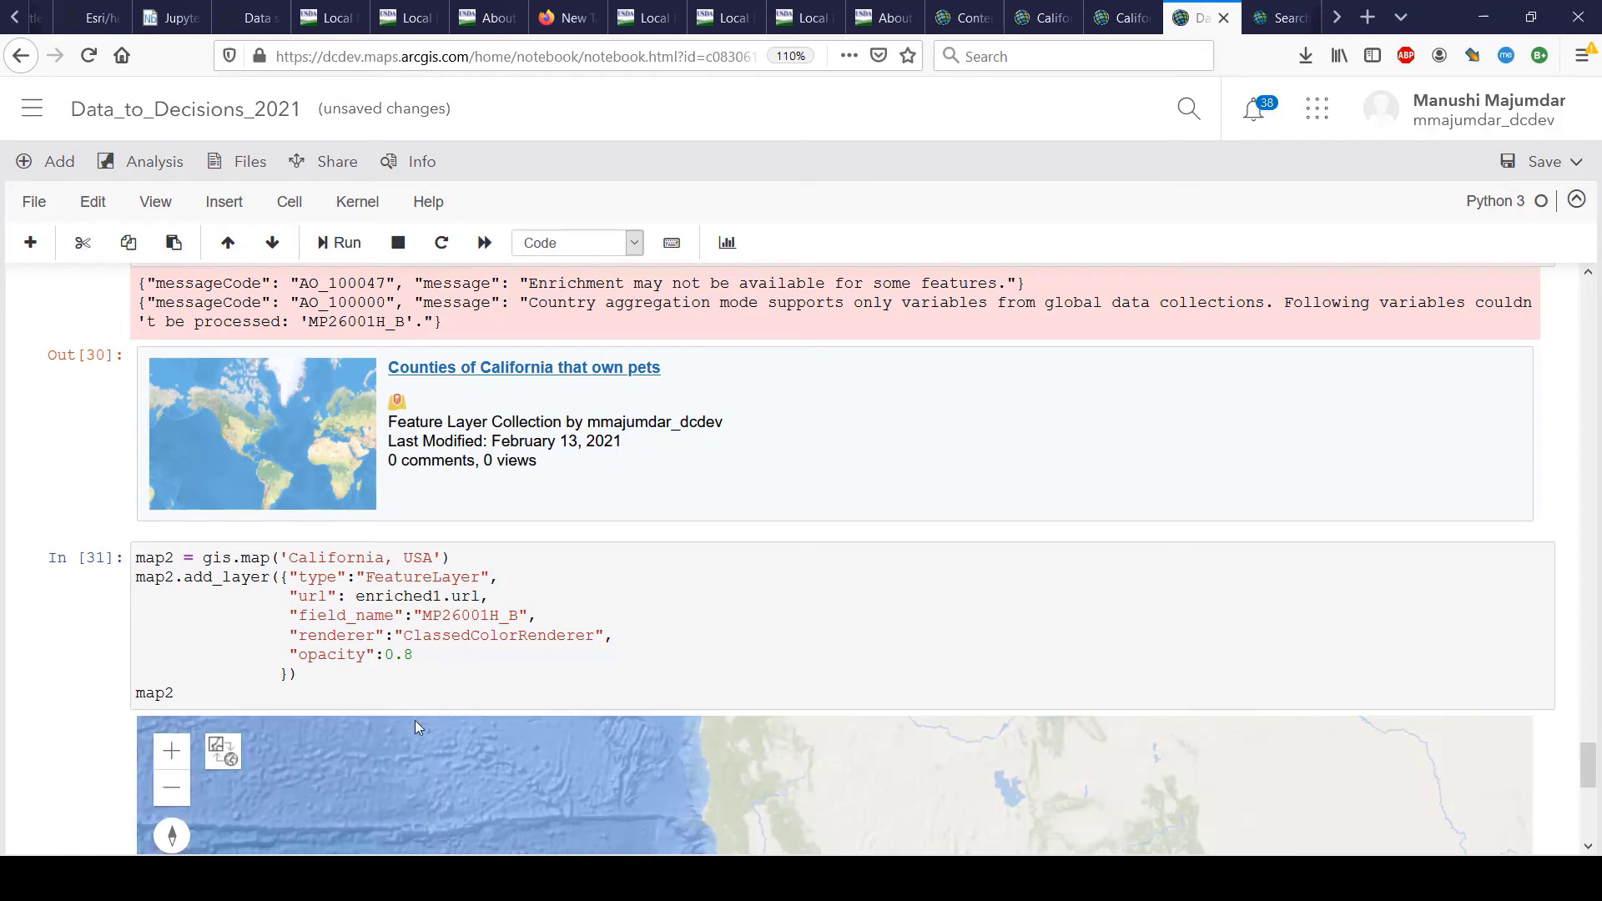
double_click(506, 614)
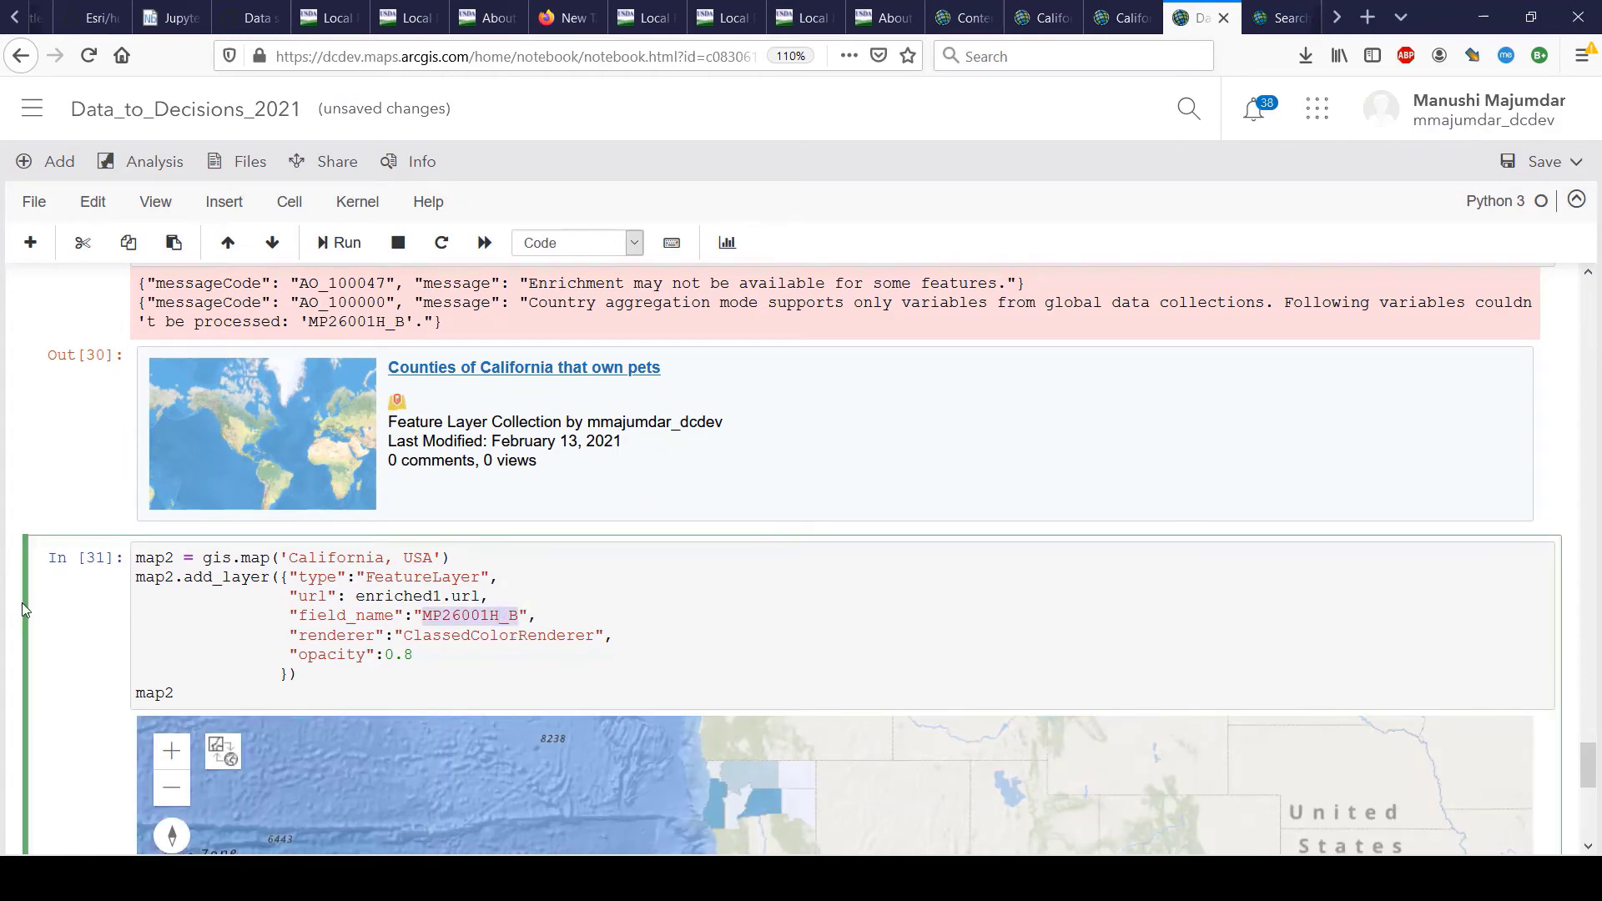
scroll(39, 635, "down", 2)
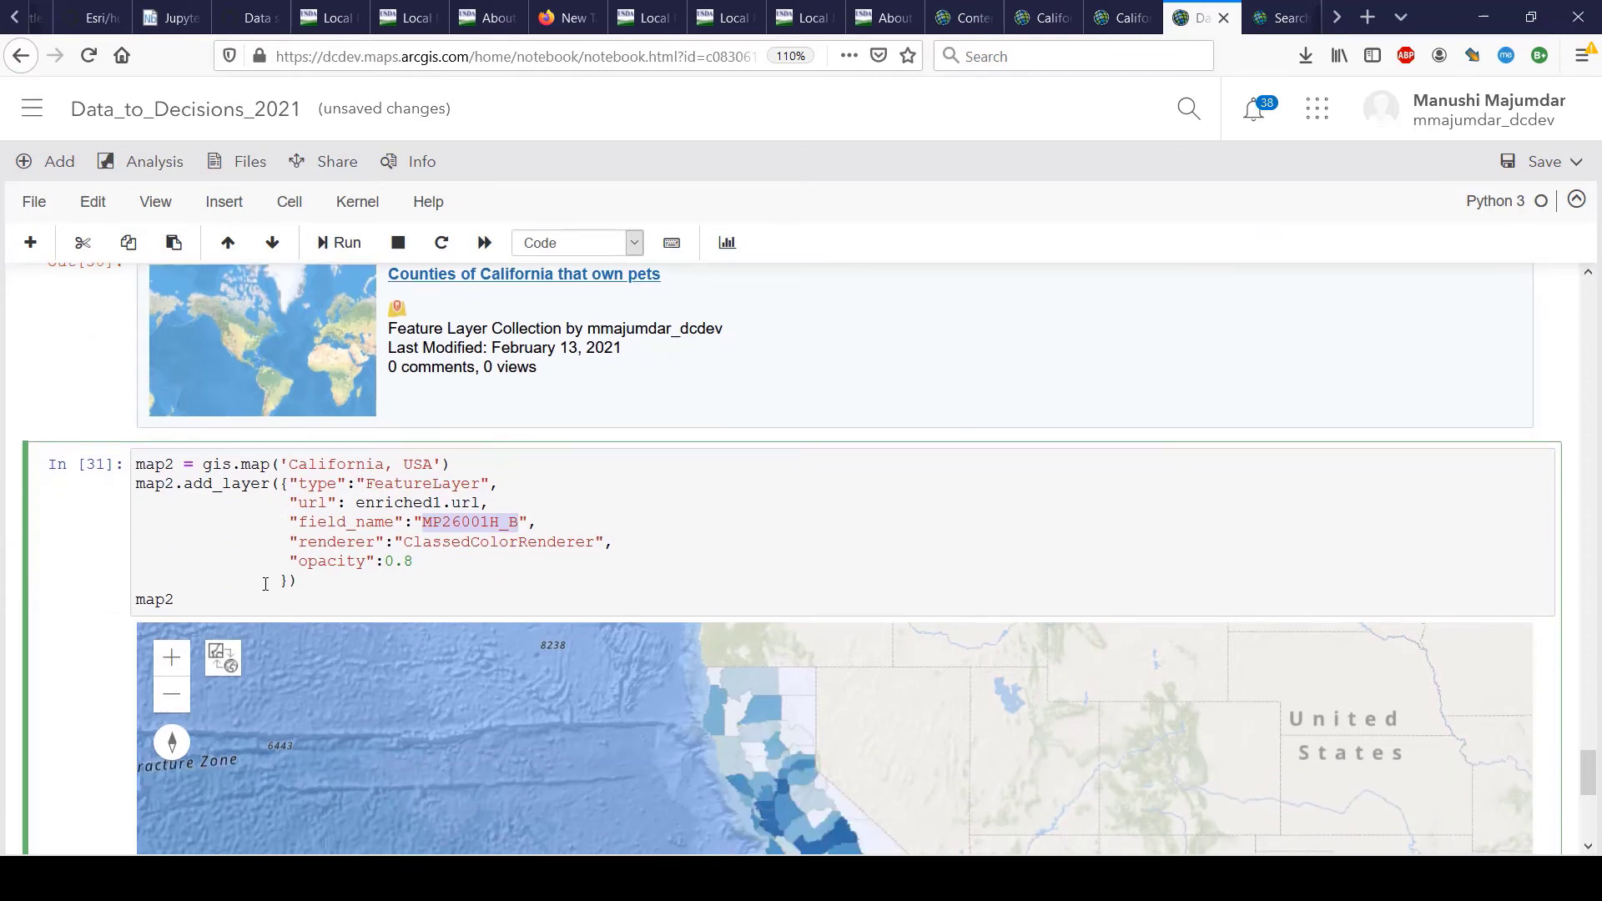
scroll(689, 684, "down", 1)
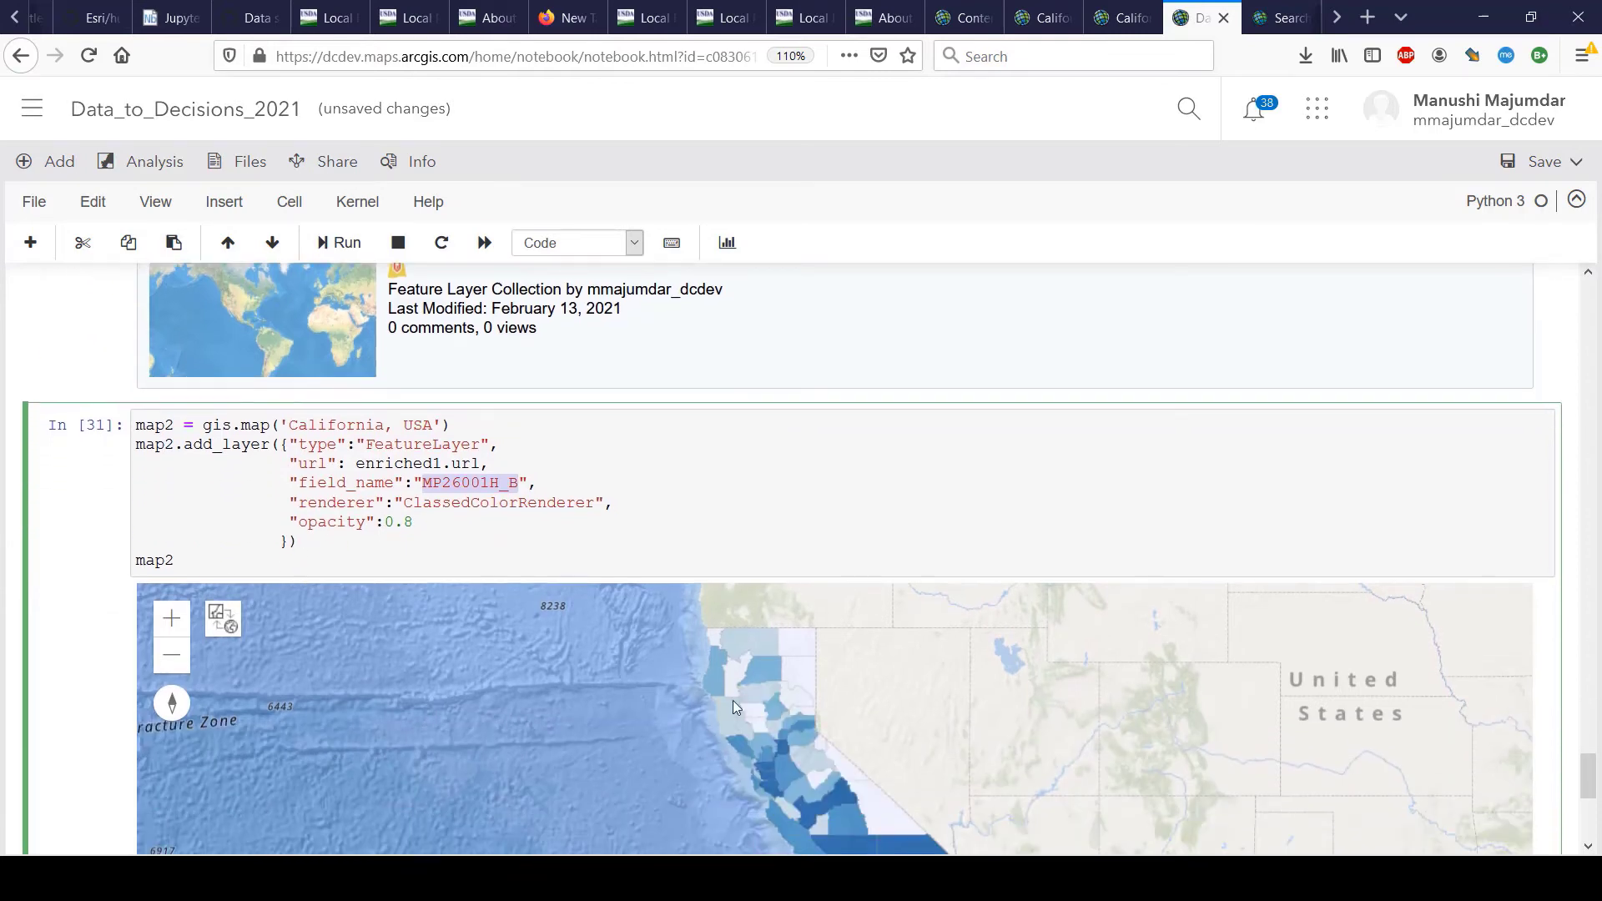
scroll(686, 473, "down", 3)
scroll(686, 474, "down", 2)
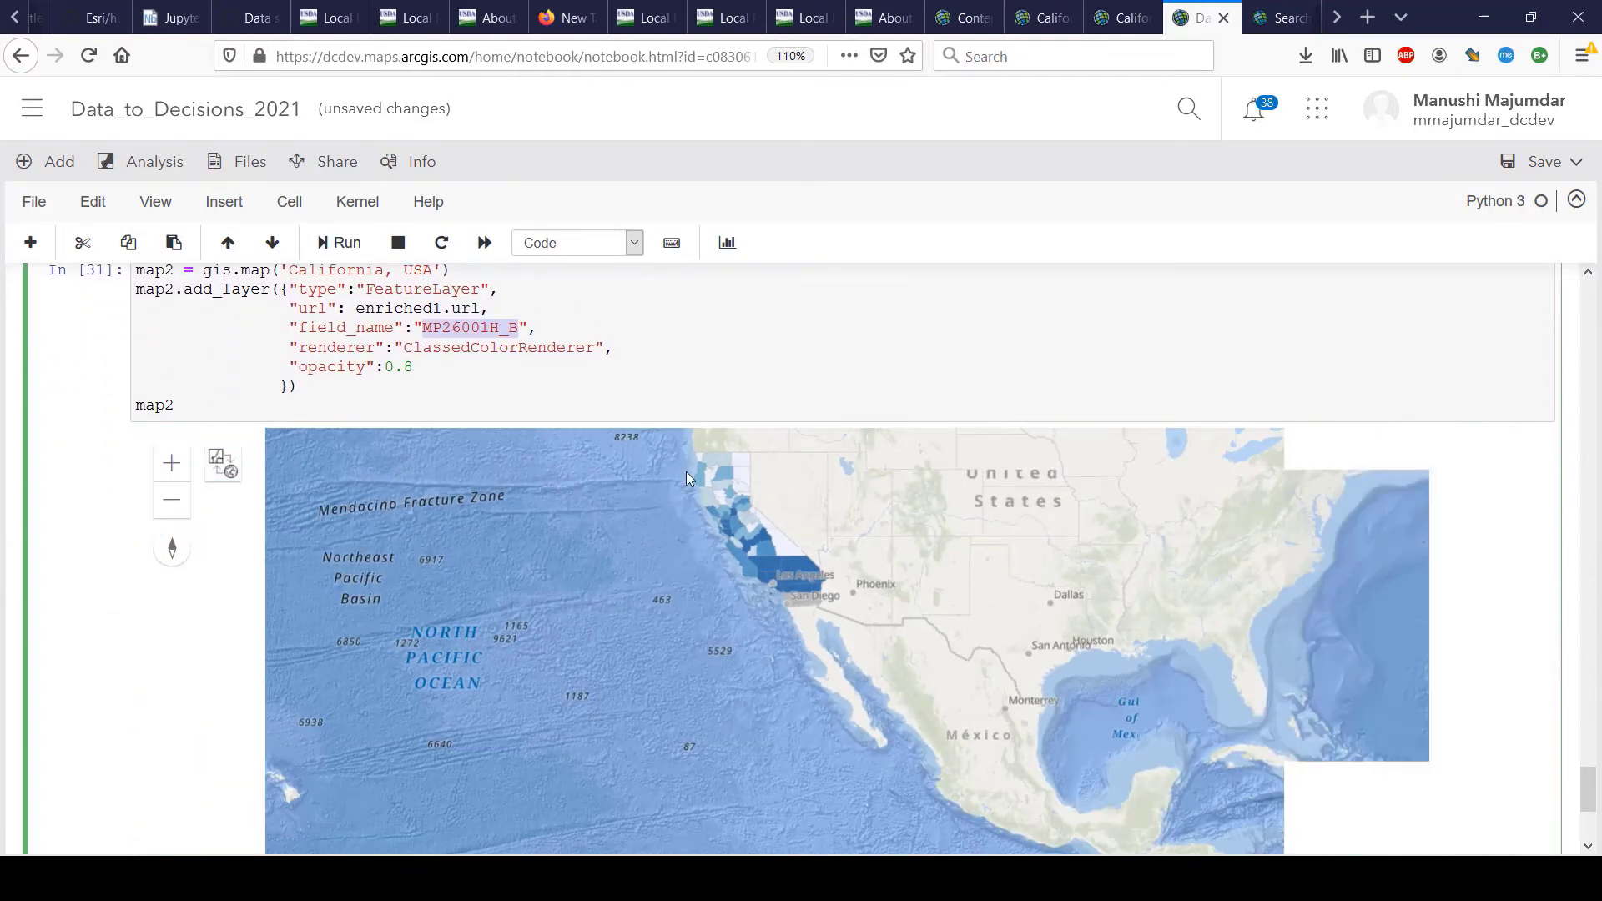
scroll(726, 533, "up", 3)
scroll(726, 533, "down", 2)
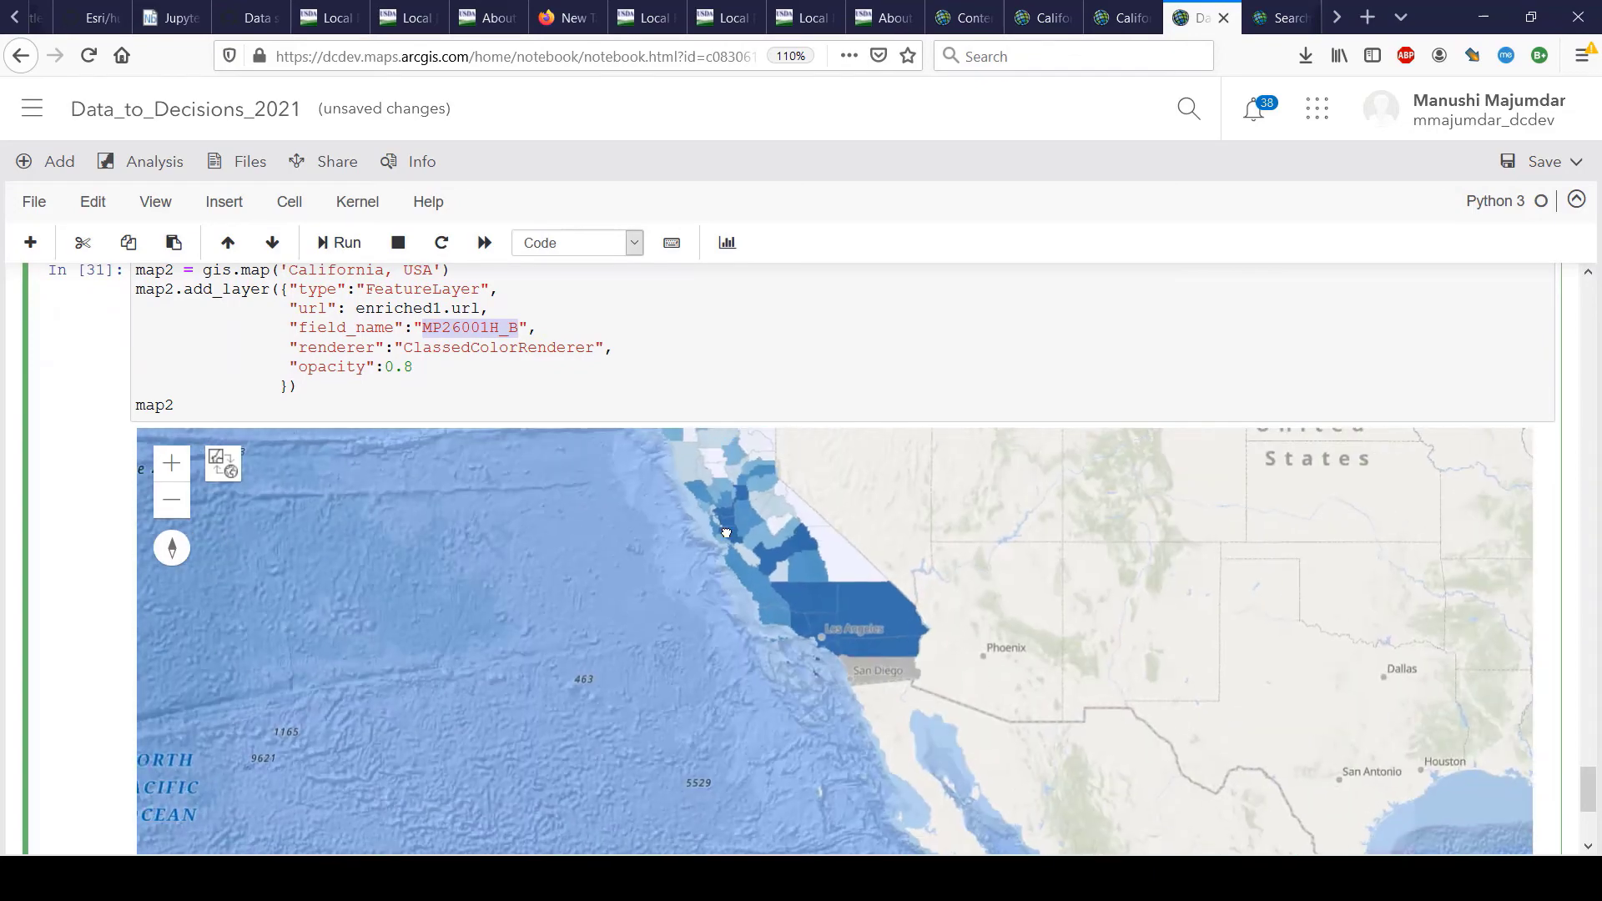
left_click_drag(664, 581, 624, 720)
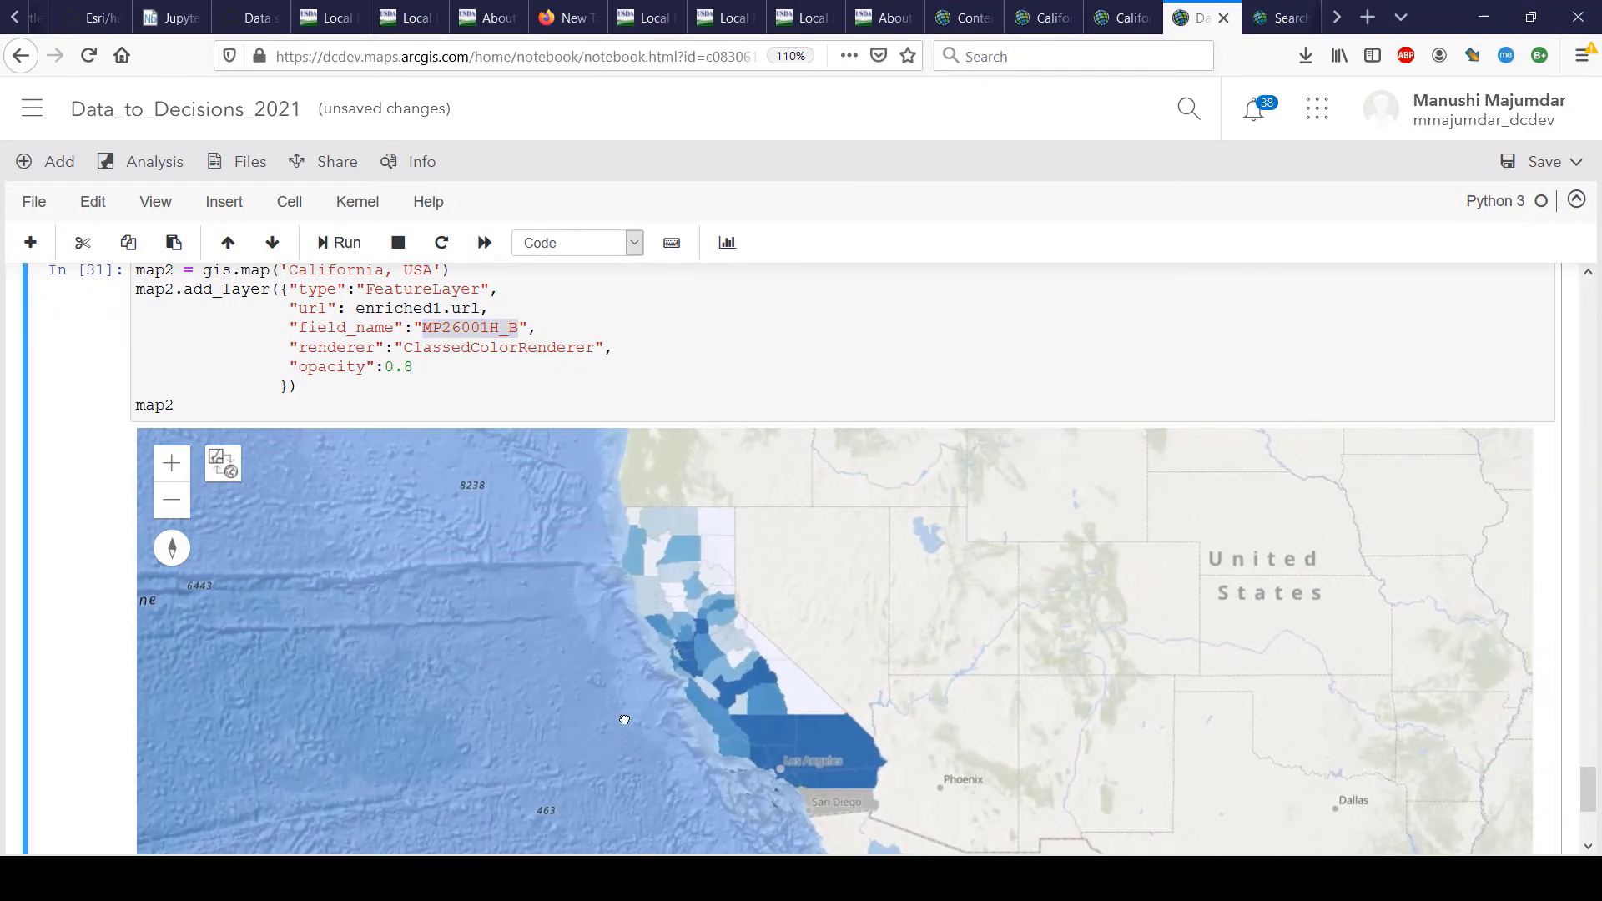
Read the pet-owning household counts for Los Angeles and Mariposa counties, then close the popup.
left_click(783, 762)
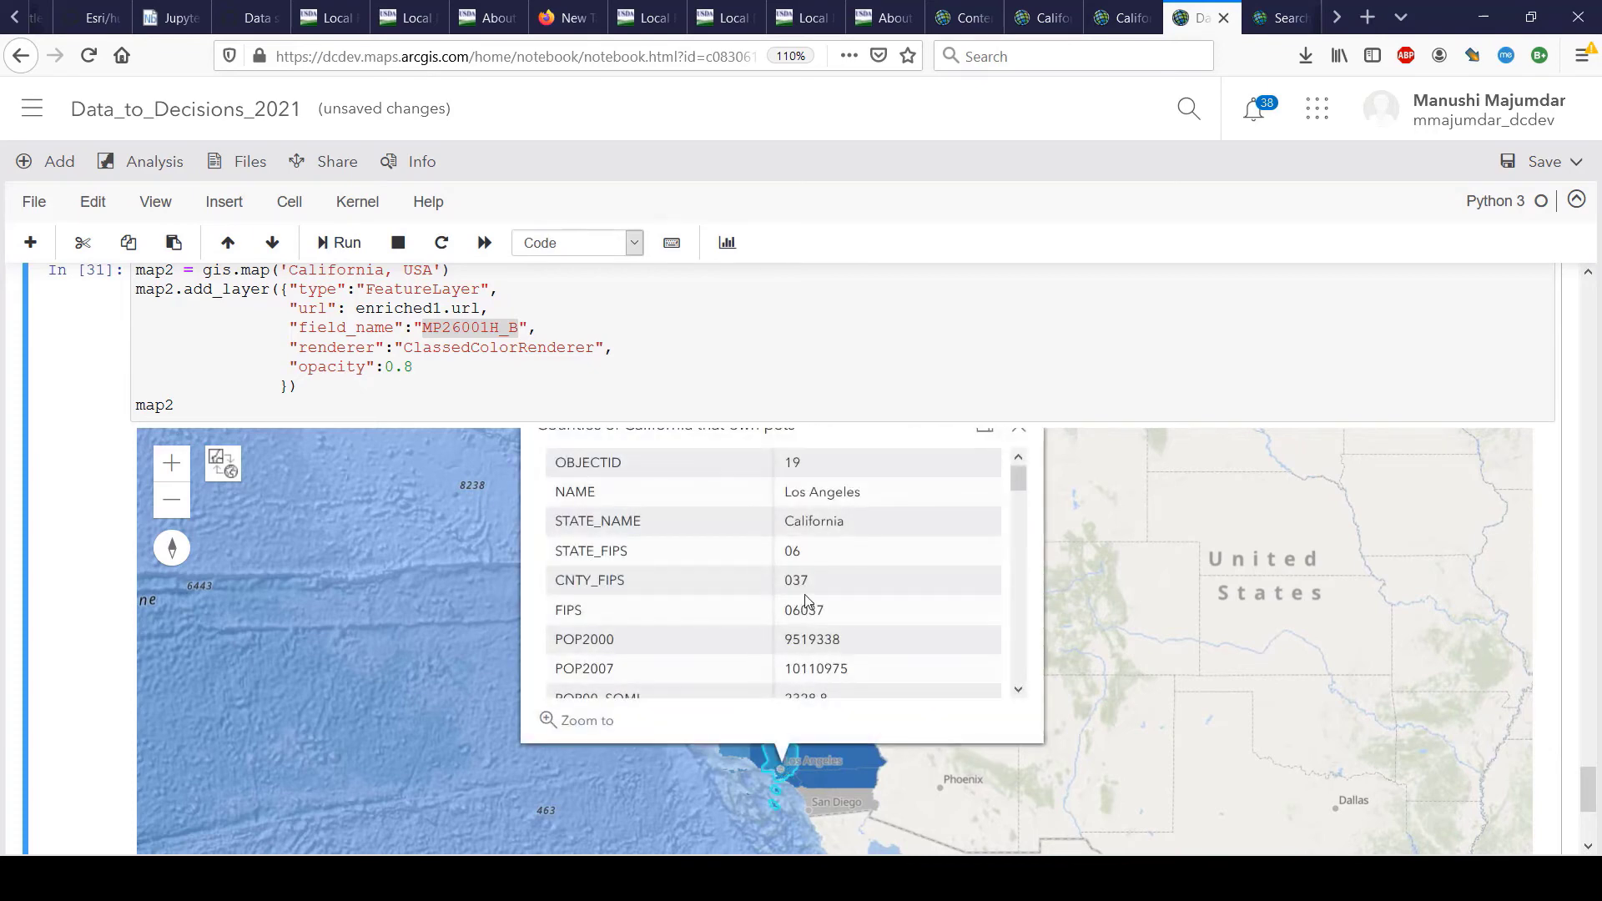
scroll(799, 640, "down", 15)
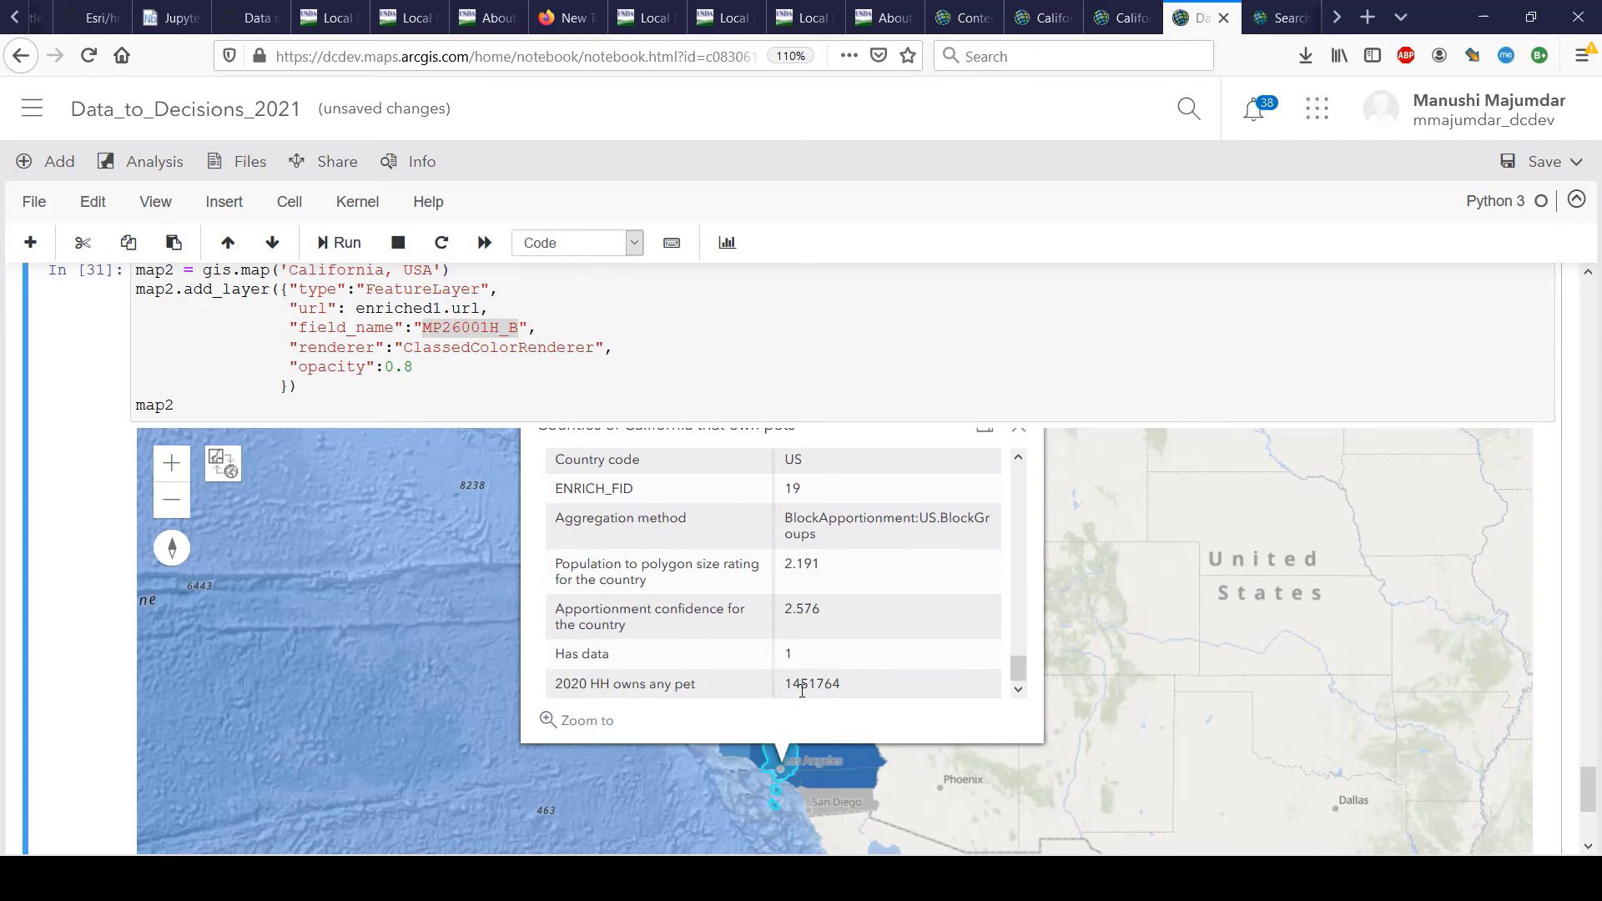
double_click(802, 690)
left_click(794, 572)
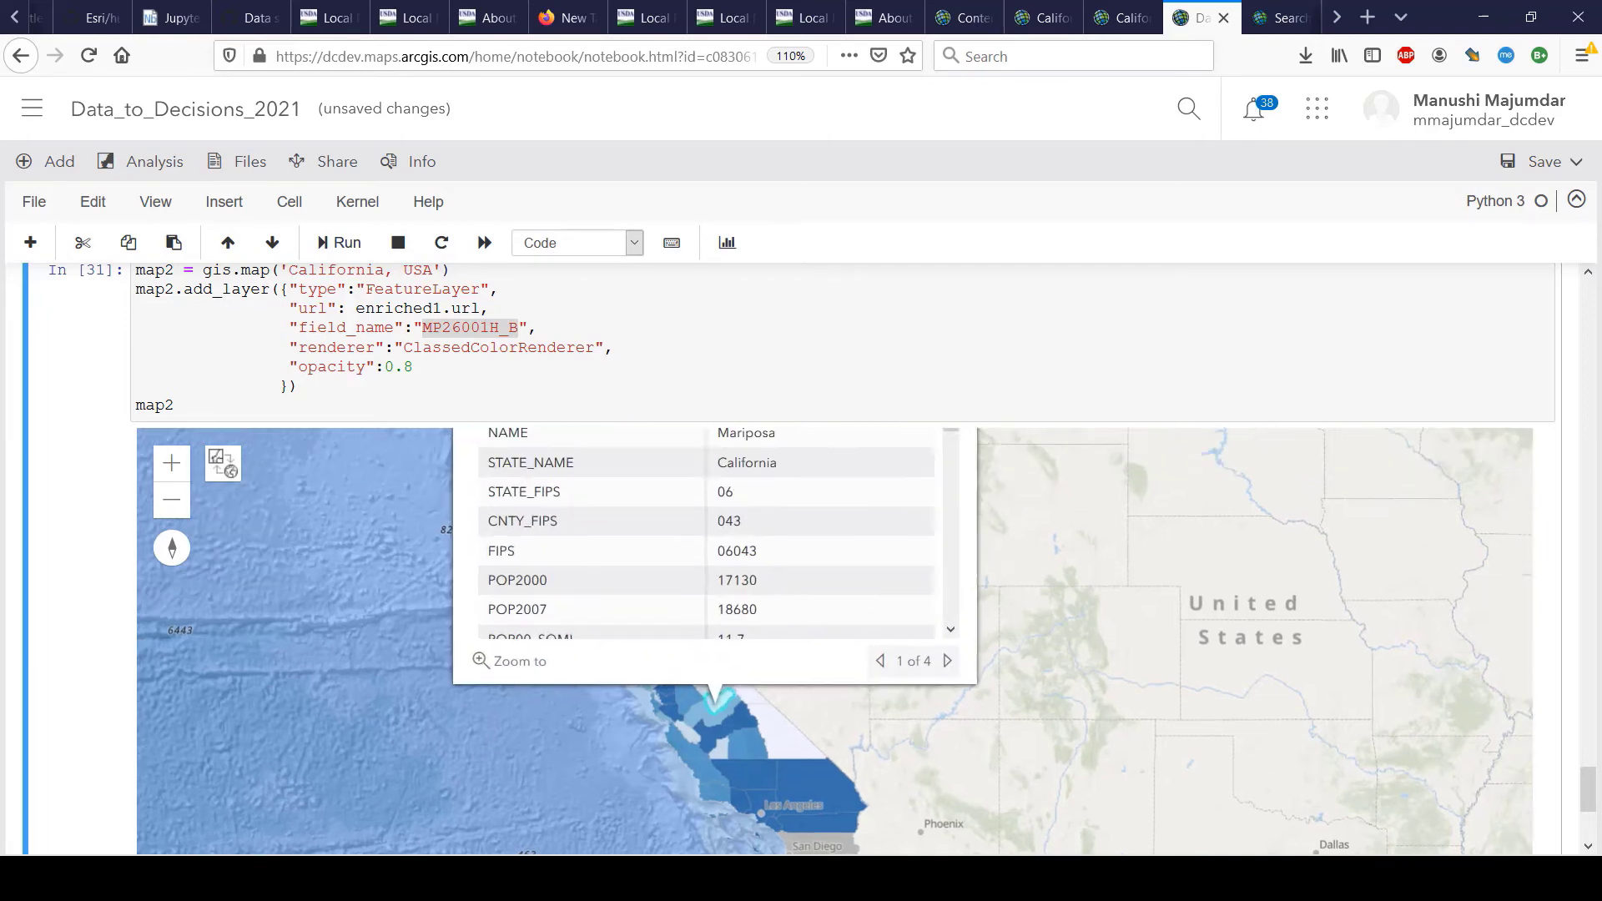
scroll(672, 651, "down", 15)
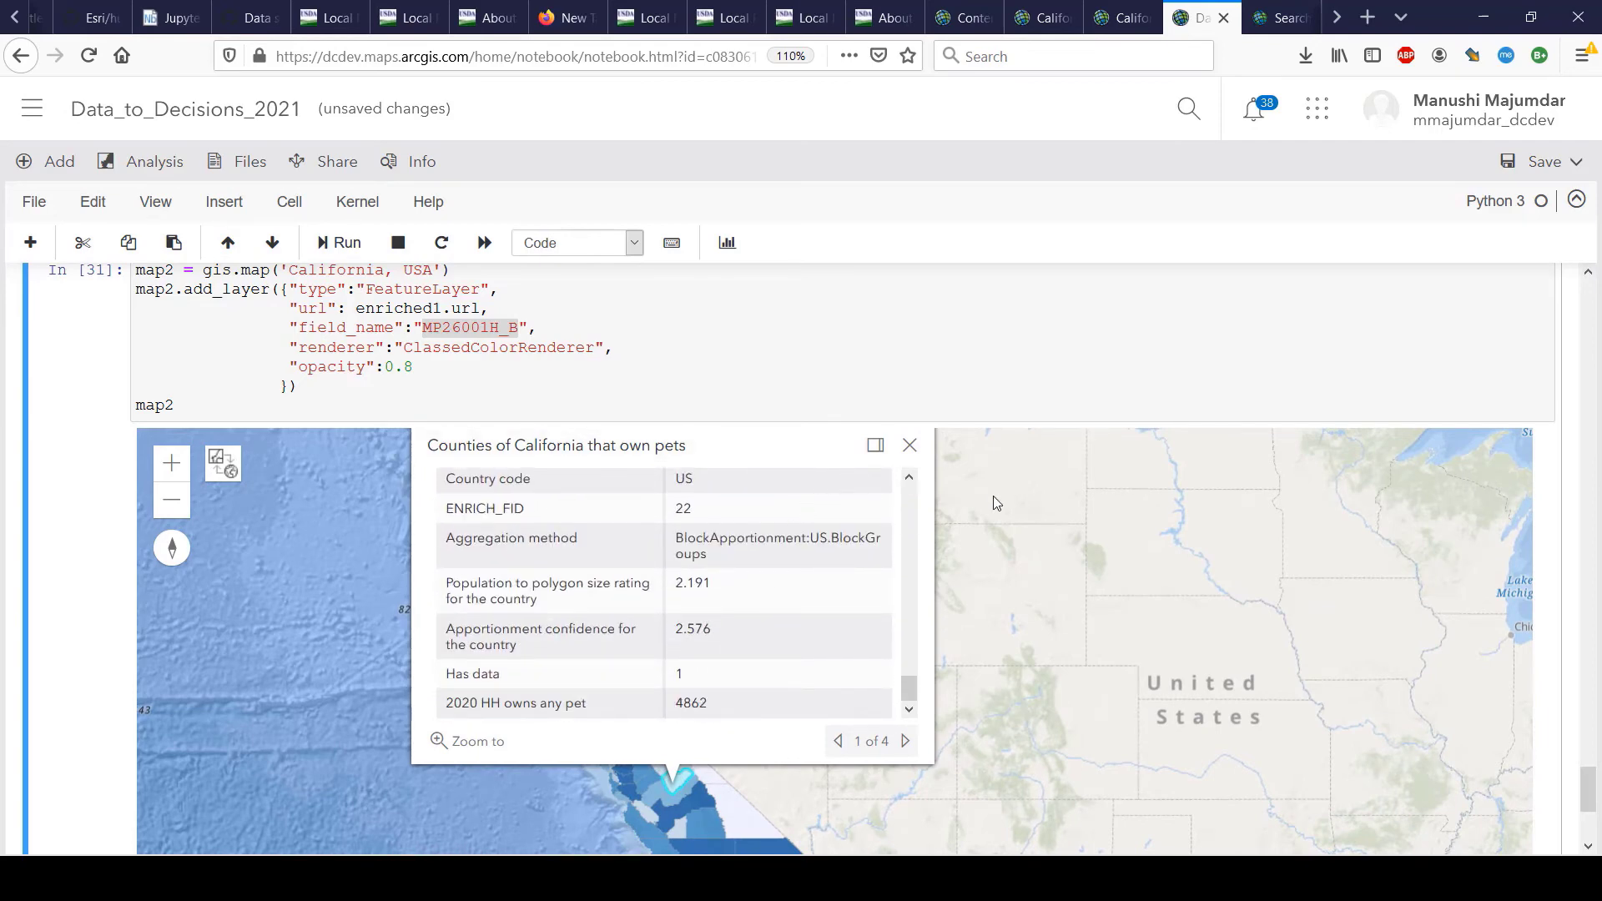
left_click(976, 514)
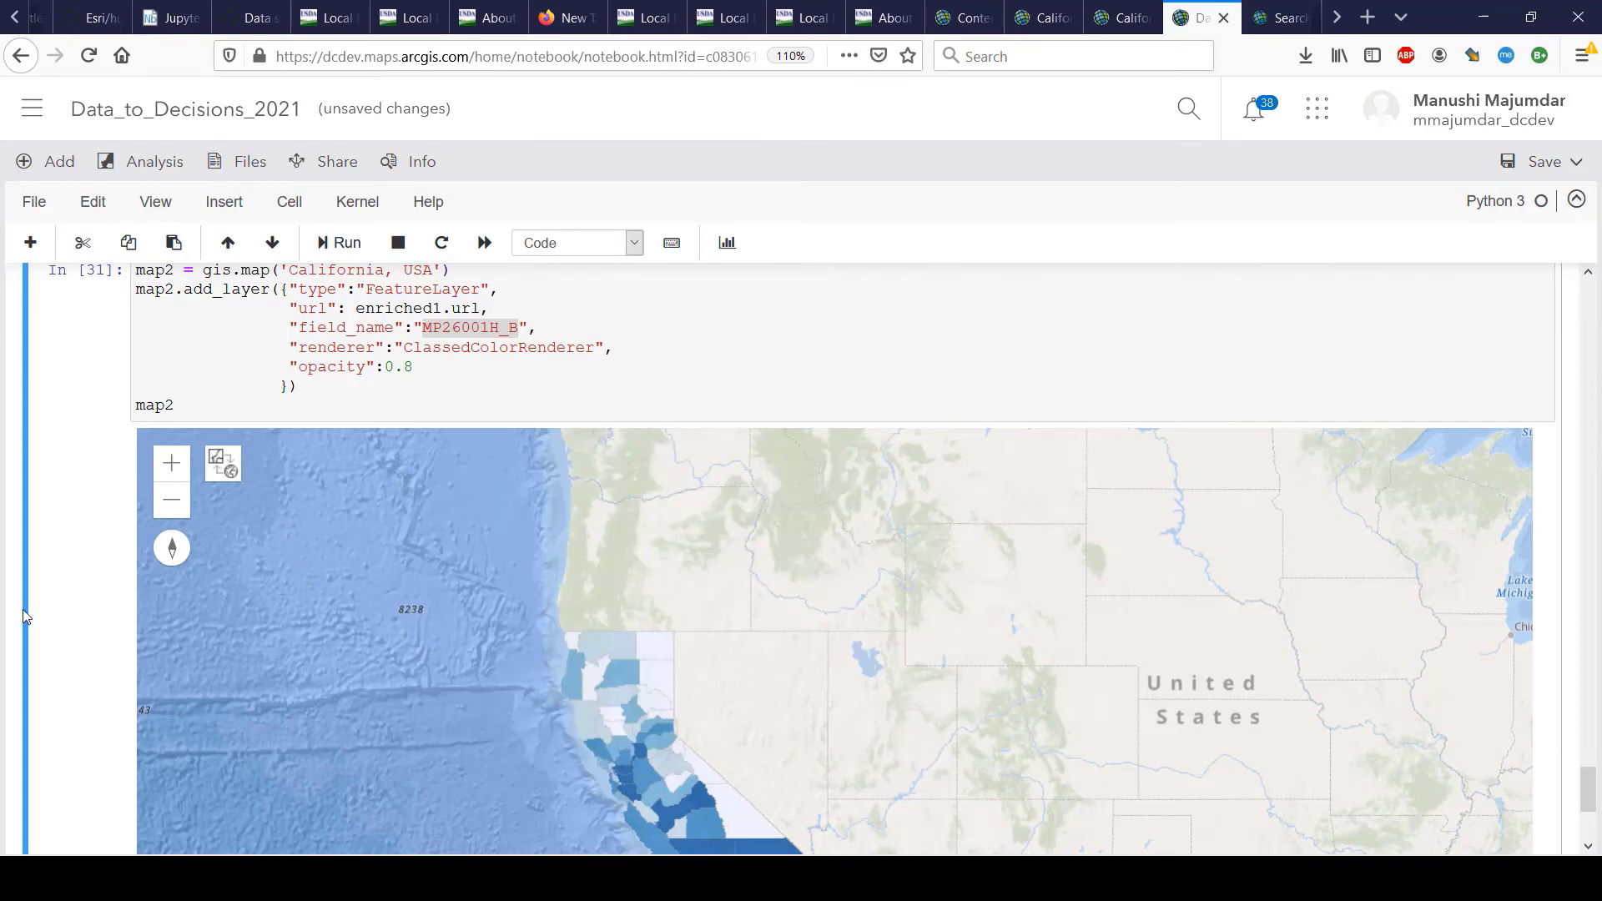
scroll(58, 641, "down", 3)
left_click_drag(508, 458, 469, 387)
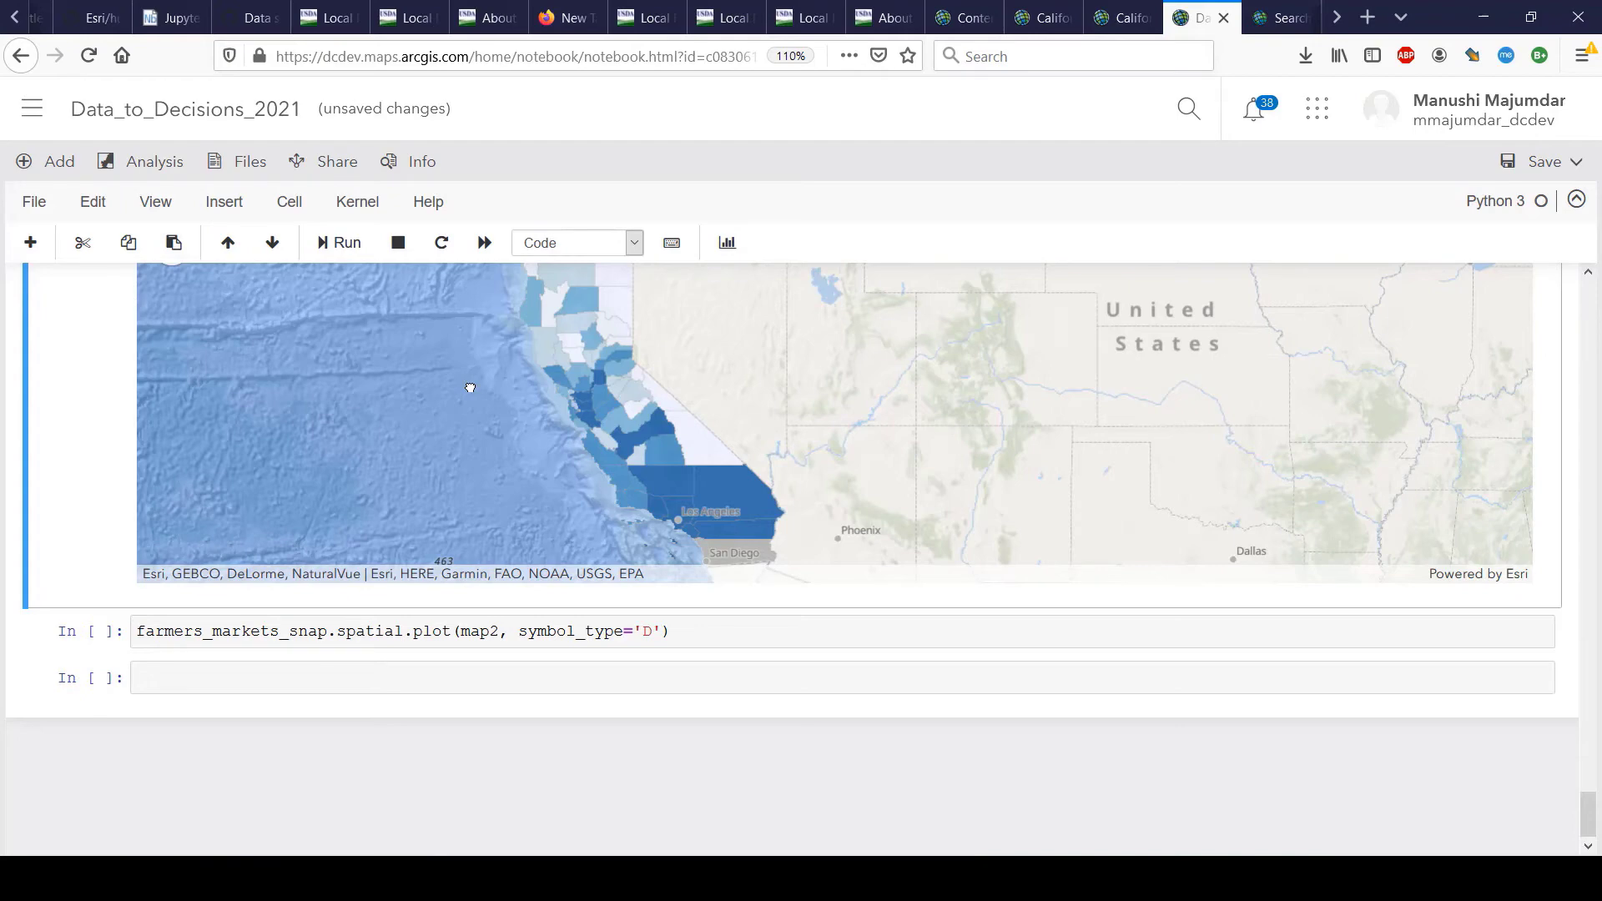
scroll(40, 478, "up", 2)
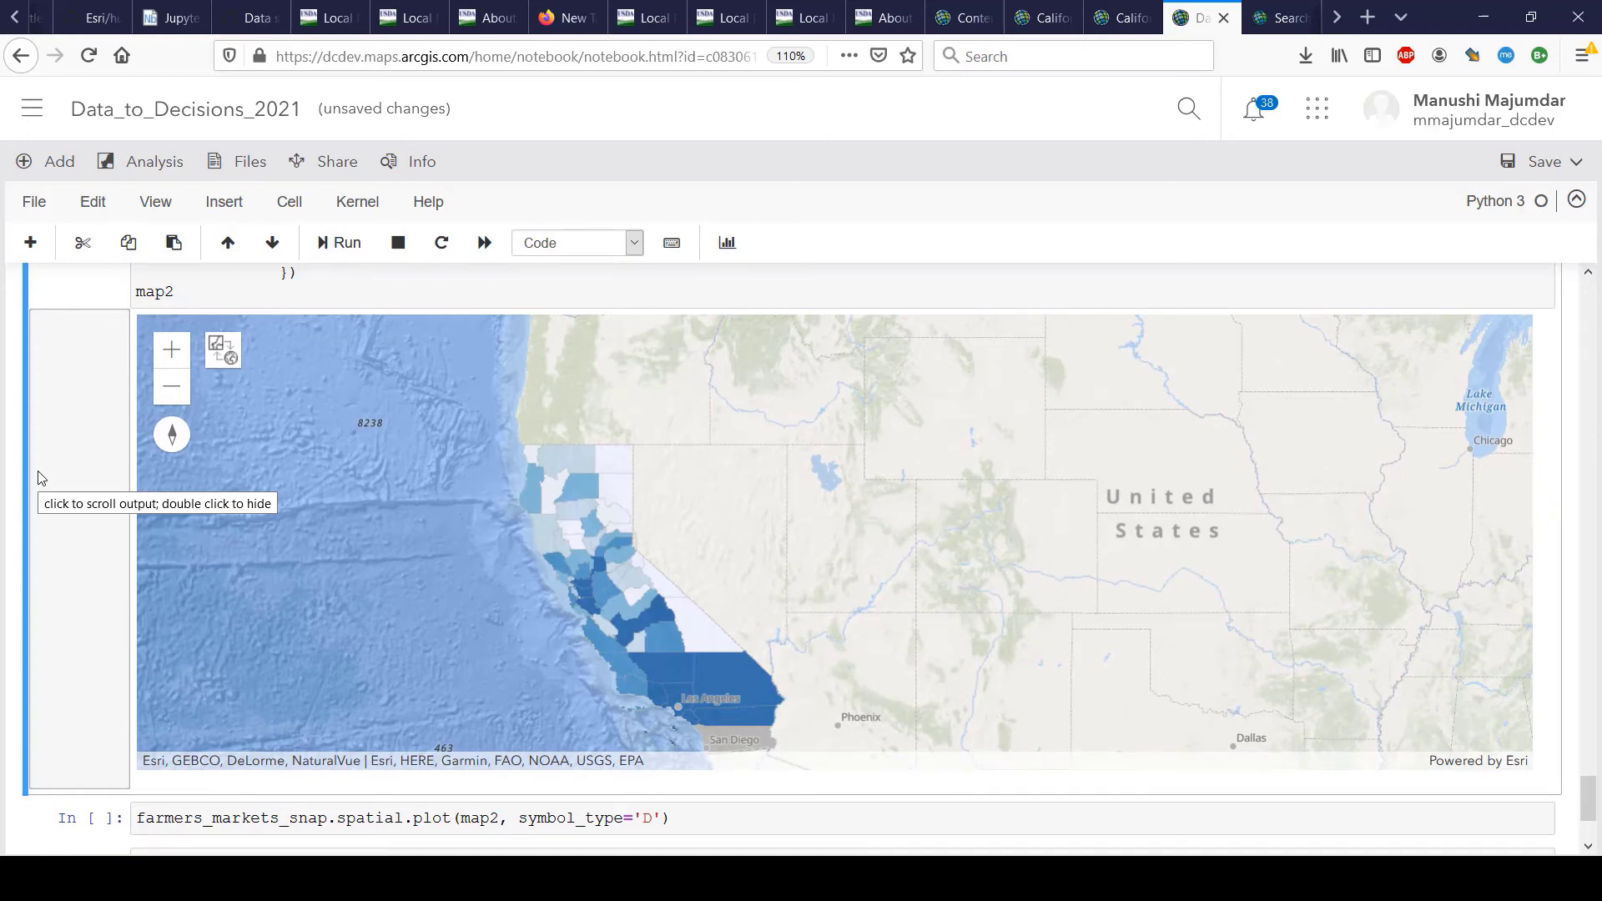
scroll(40, 477, "up", 7)
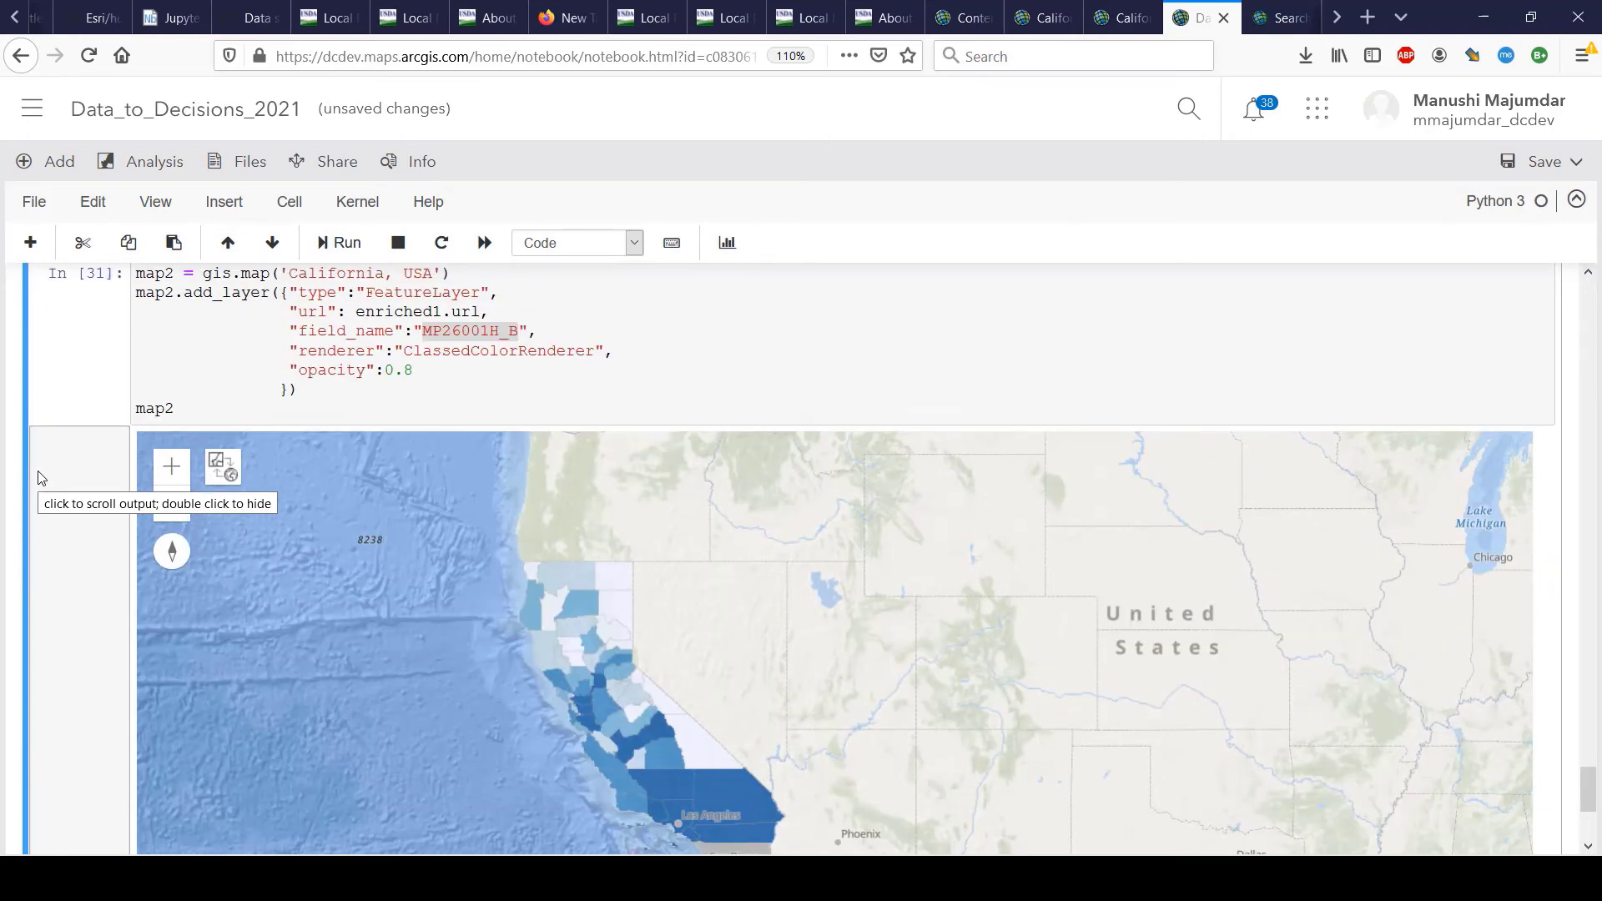
scroll(41, 480, "up", 10)
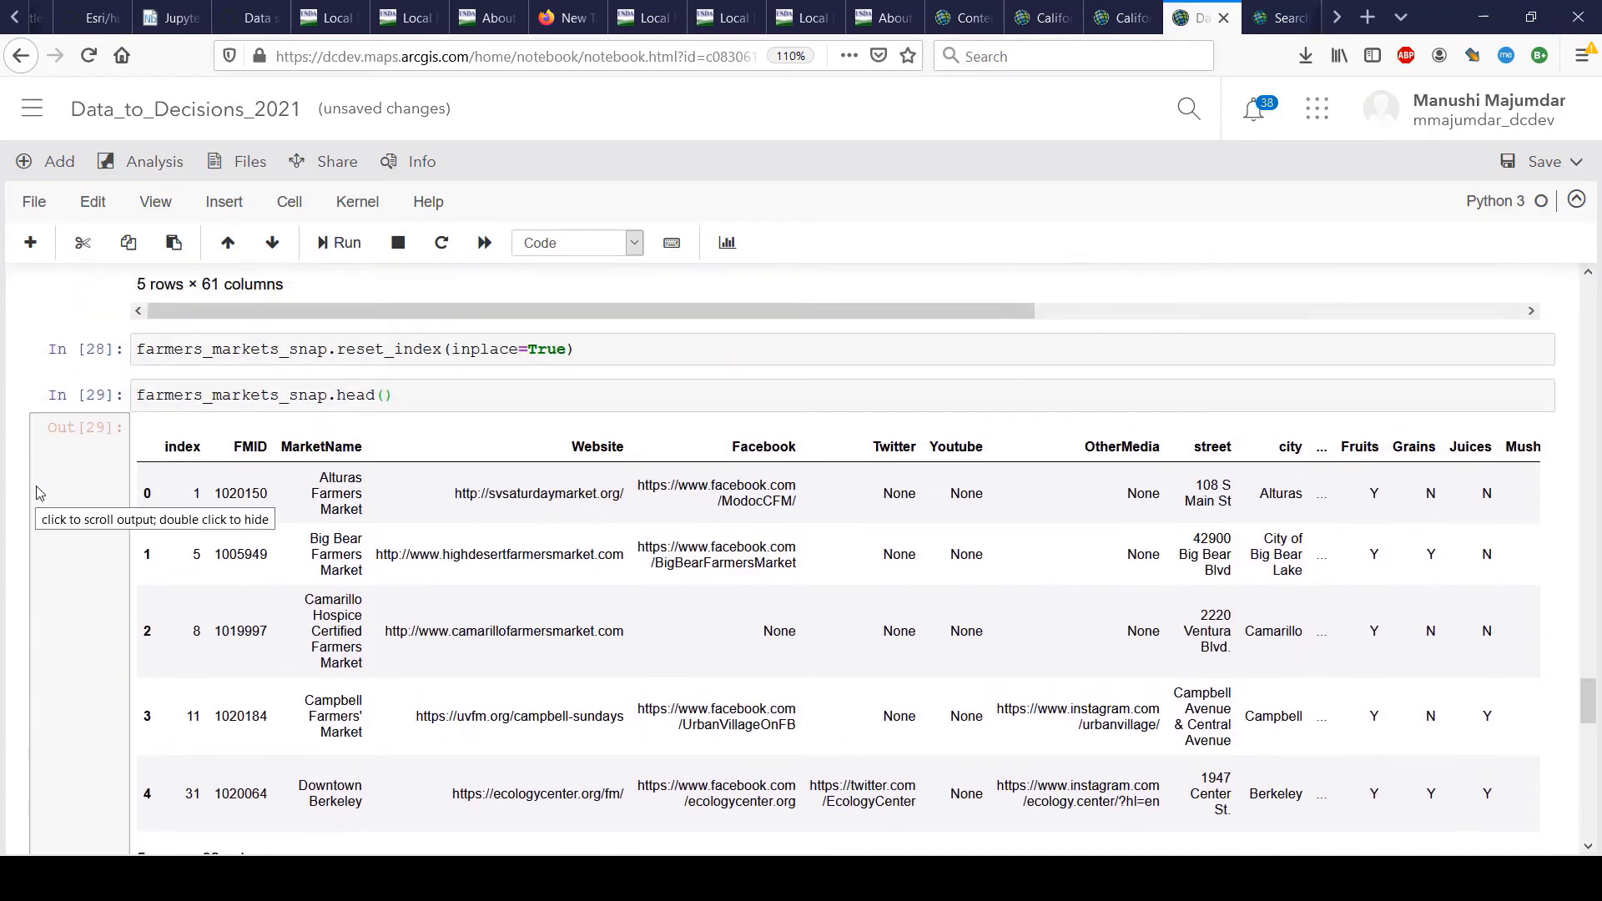
Run the farmers_markets_snap cell to plot farmers markets on the map.
double_click(263, 388)
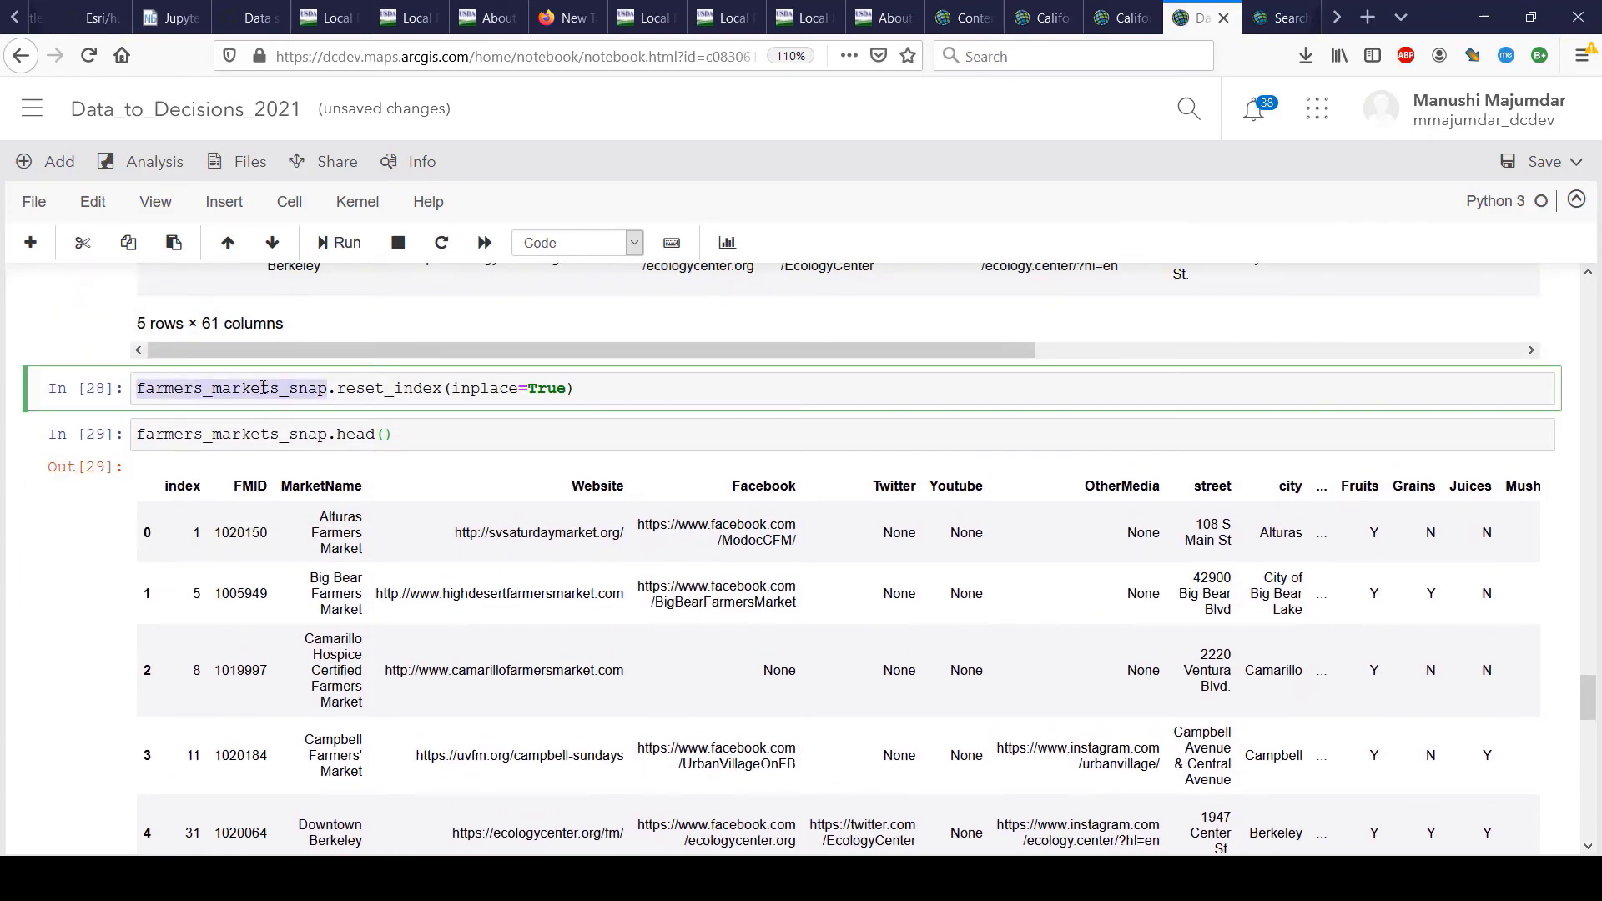
scroll(52, 538, "down", 20)
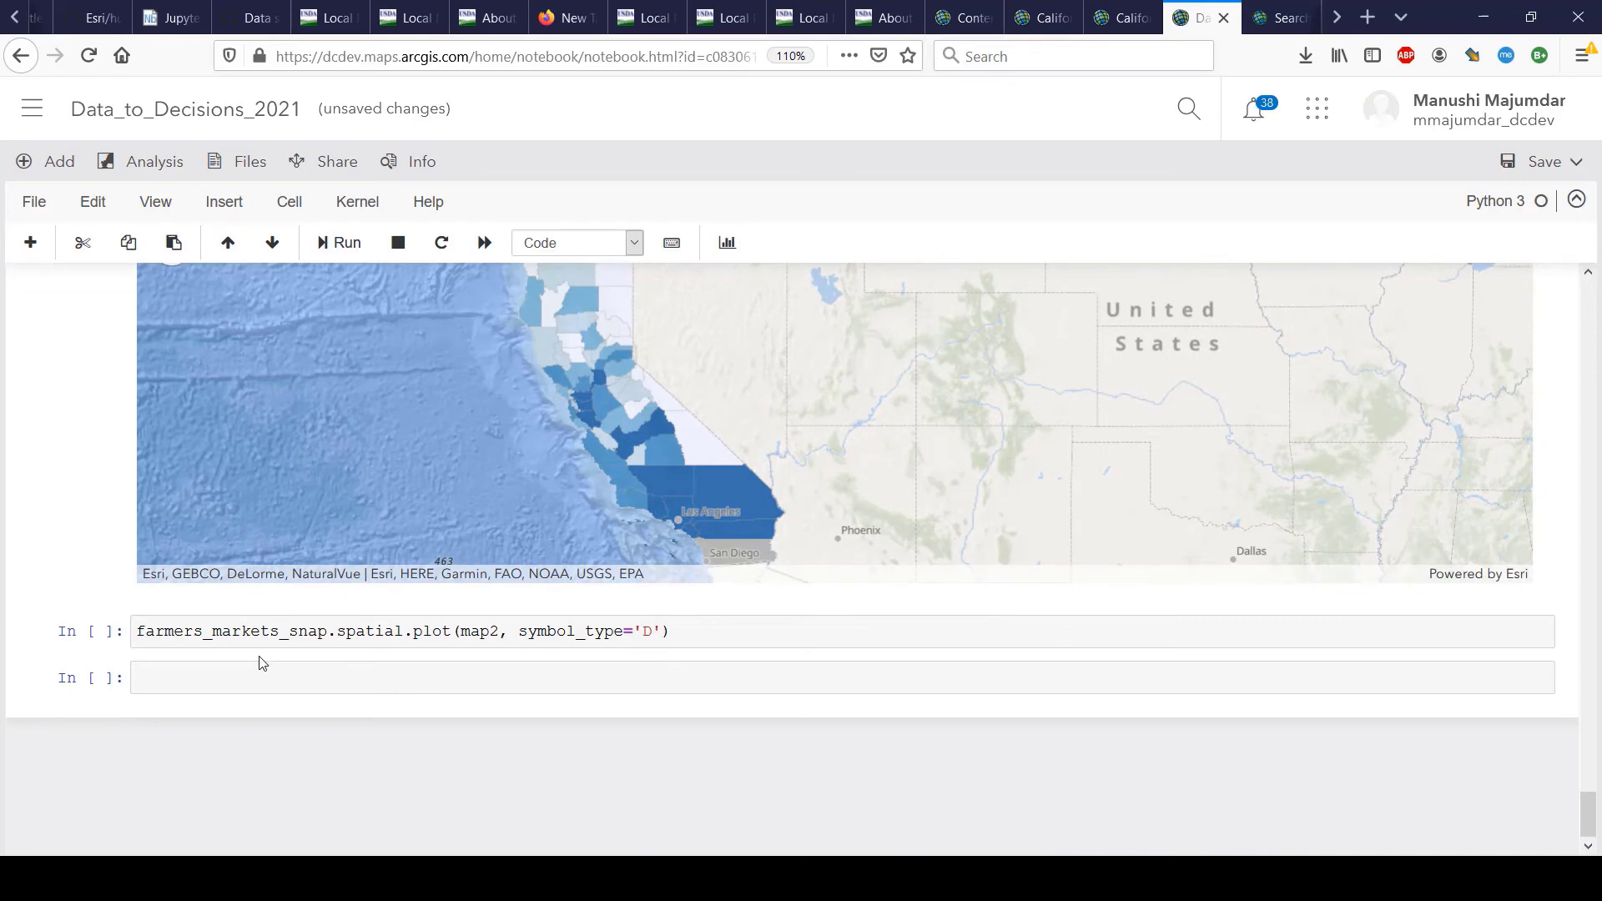
left_click(285, 633)
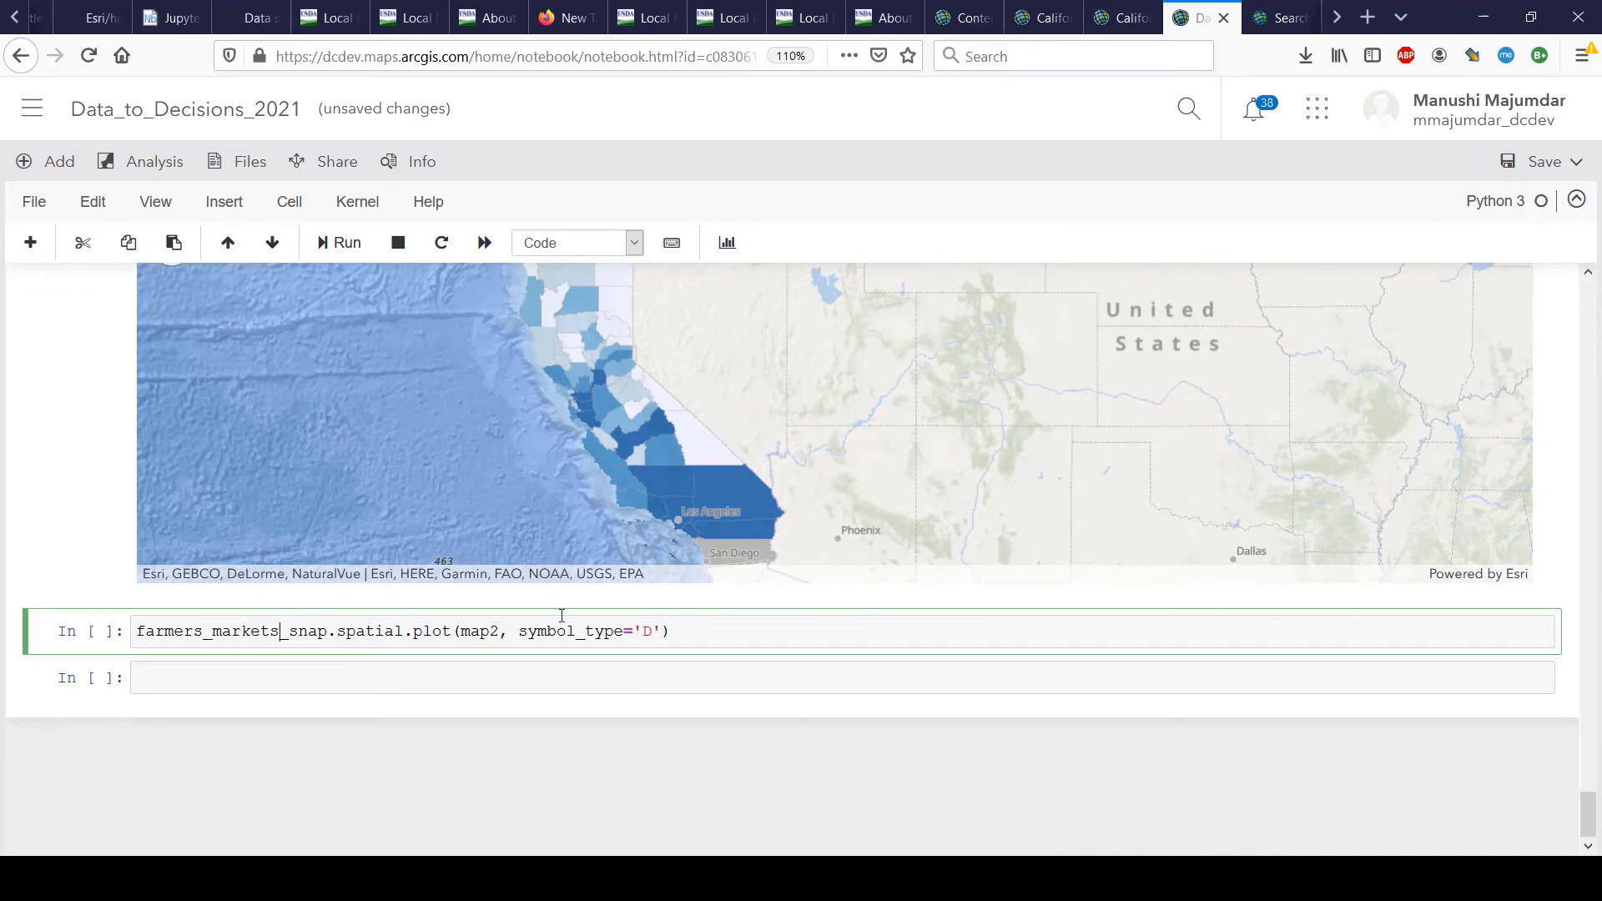
key("shift+Return")
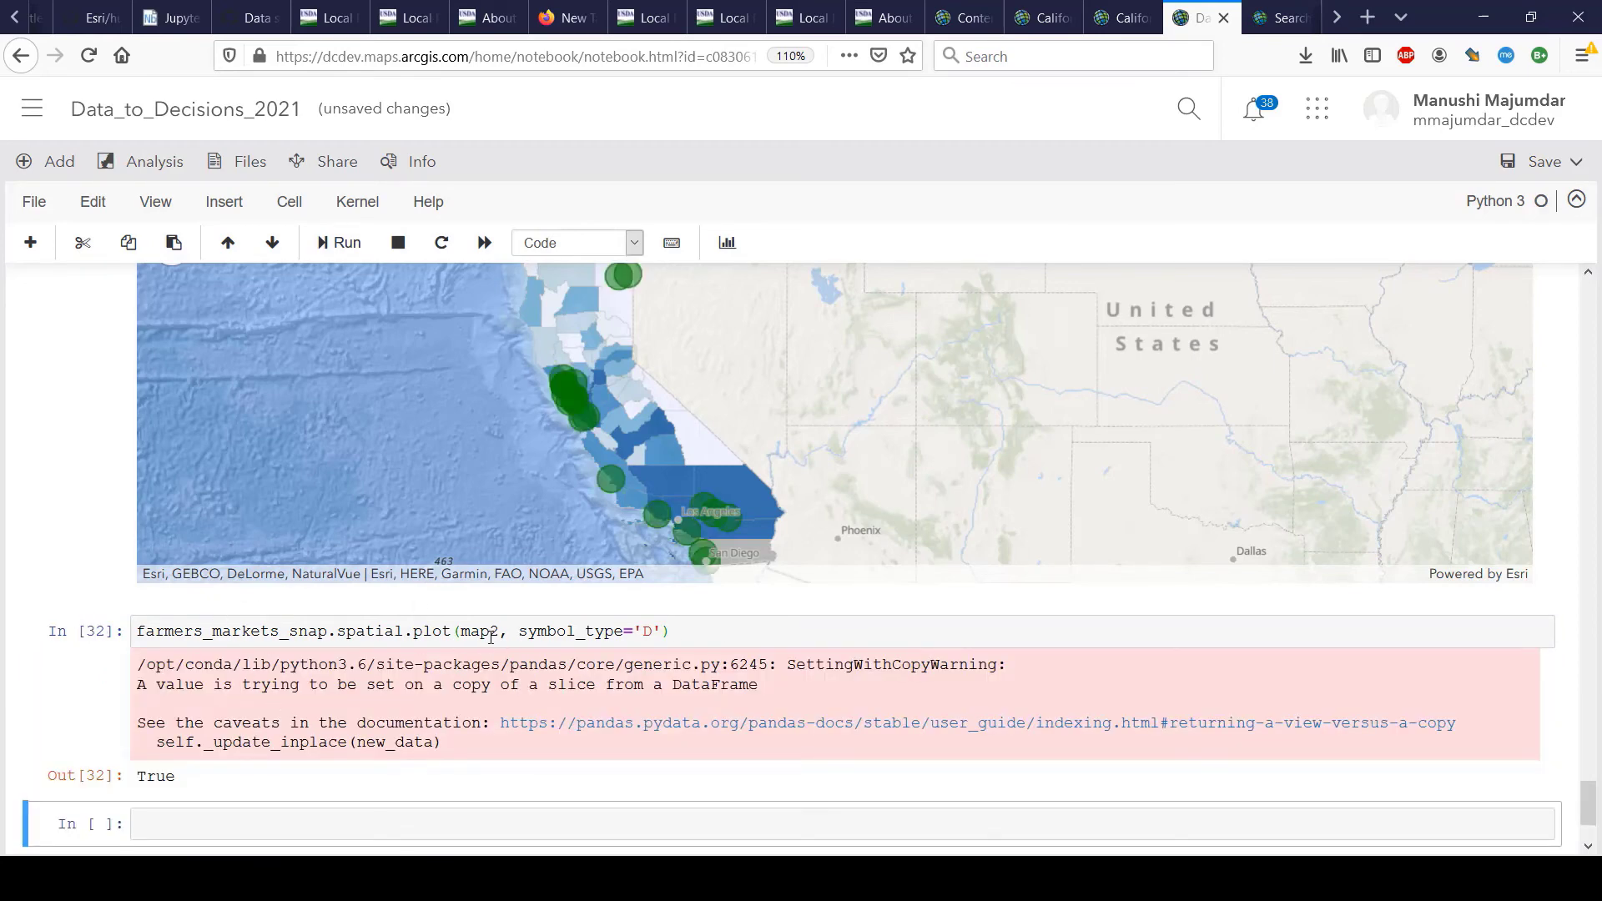
Pan and zoom the map onto the California market clusters toward Los Angeles.
left_click_drag(538, 467, 524, 514)
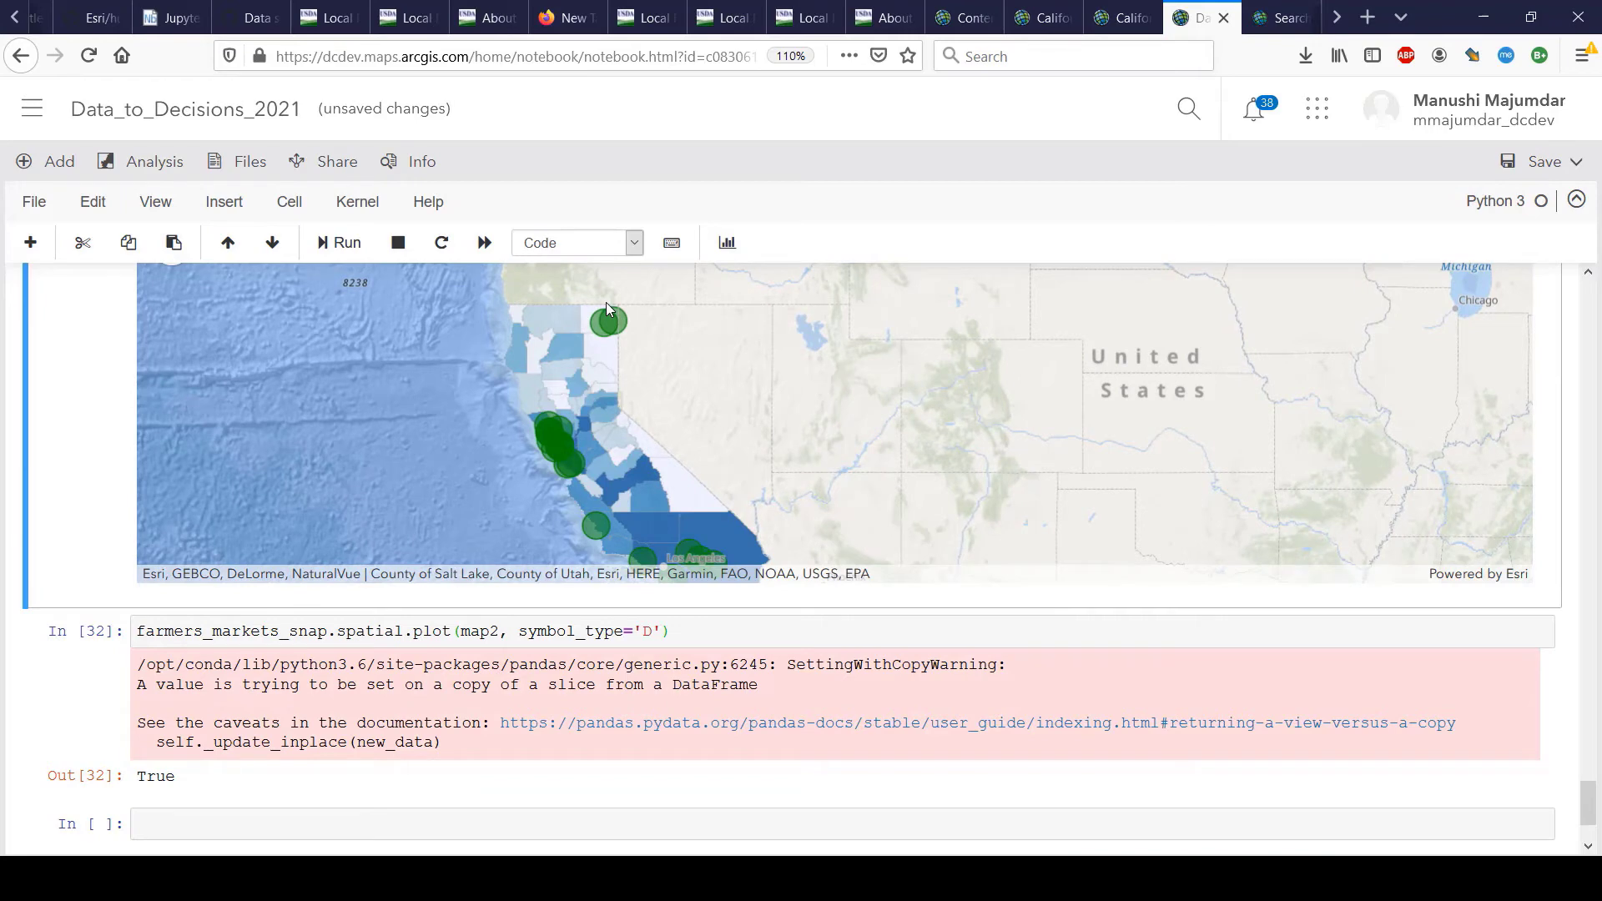
scroll(606, 305, "up", 2)
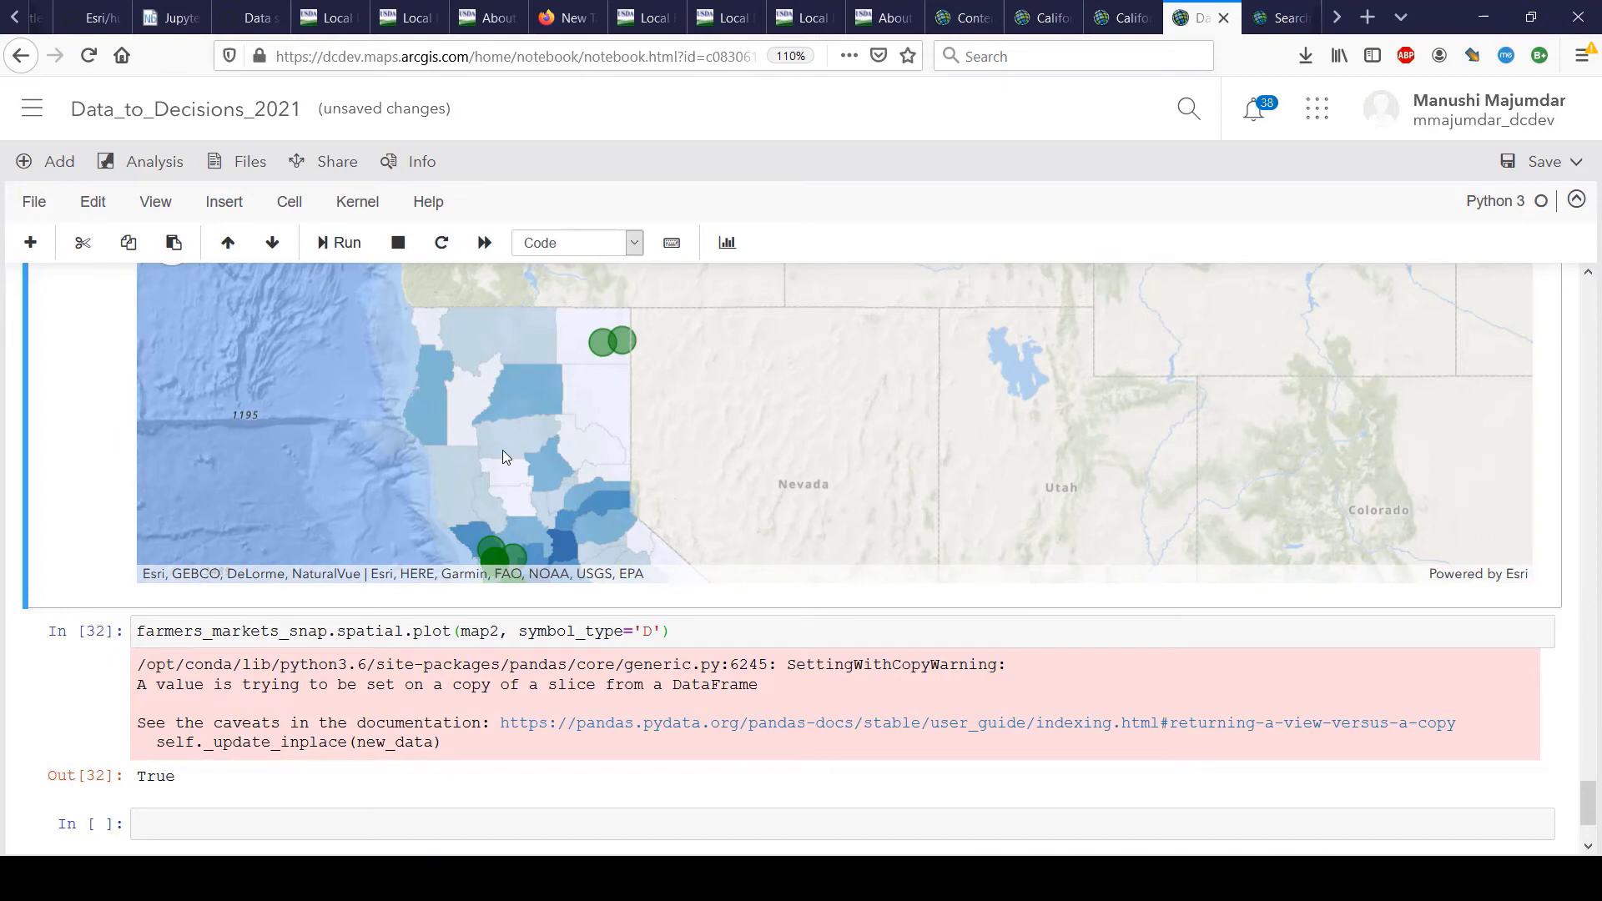
left_click_drag(502, 449, 461, 319)
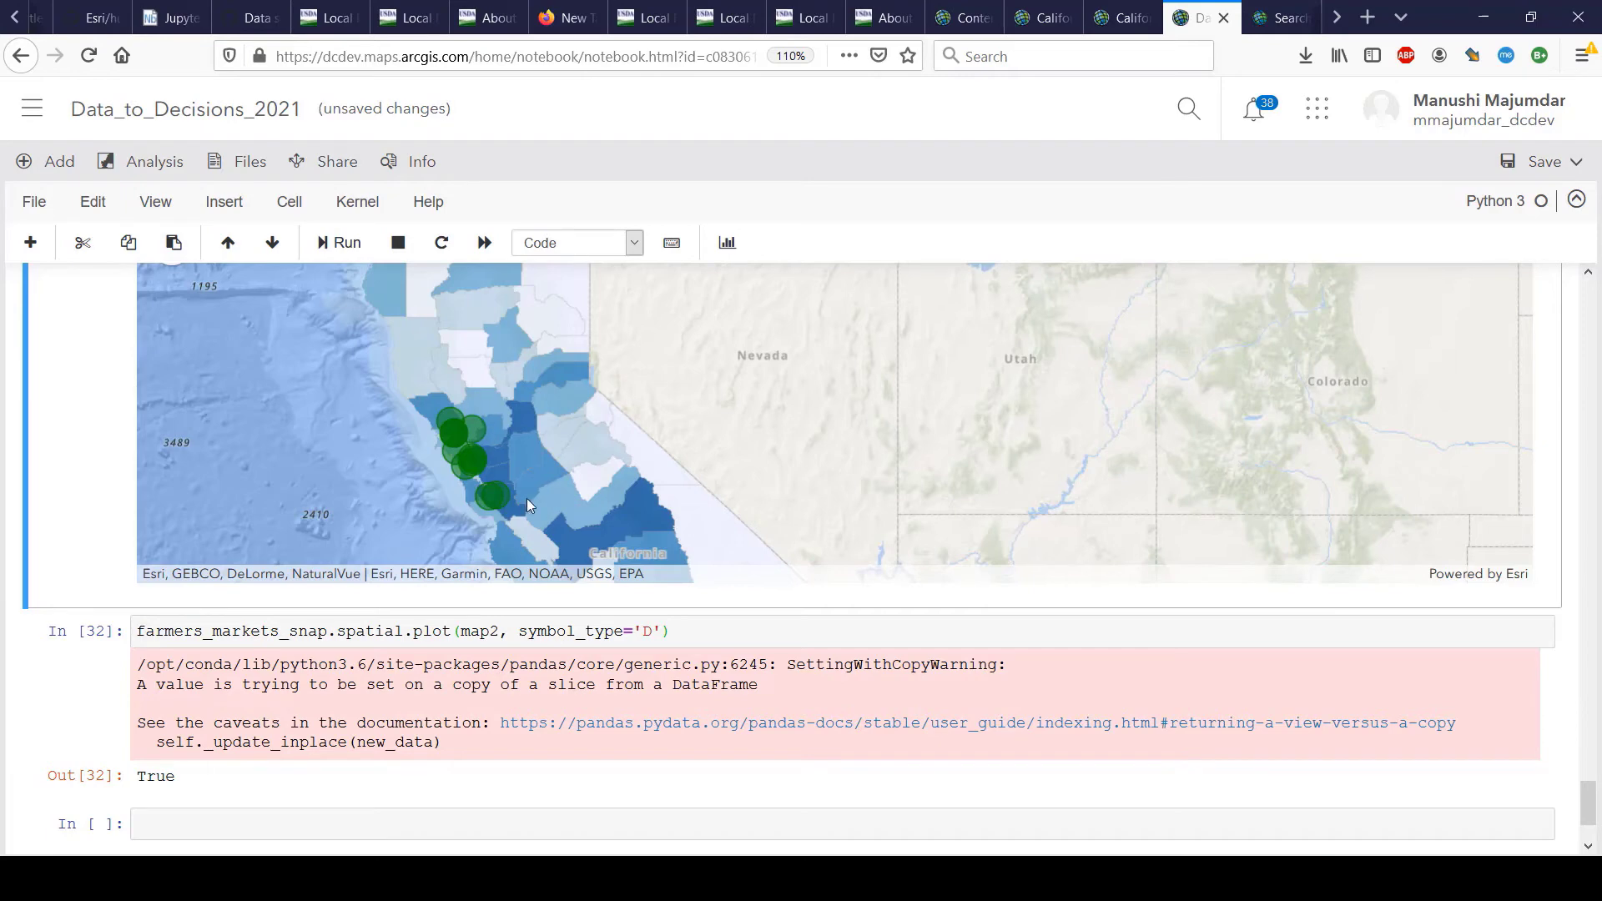
left_click_drag(526, 499, 423, 380)
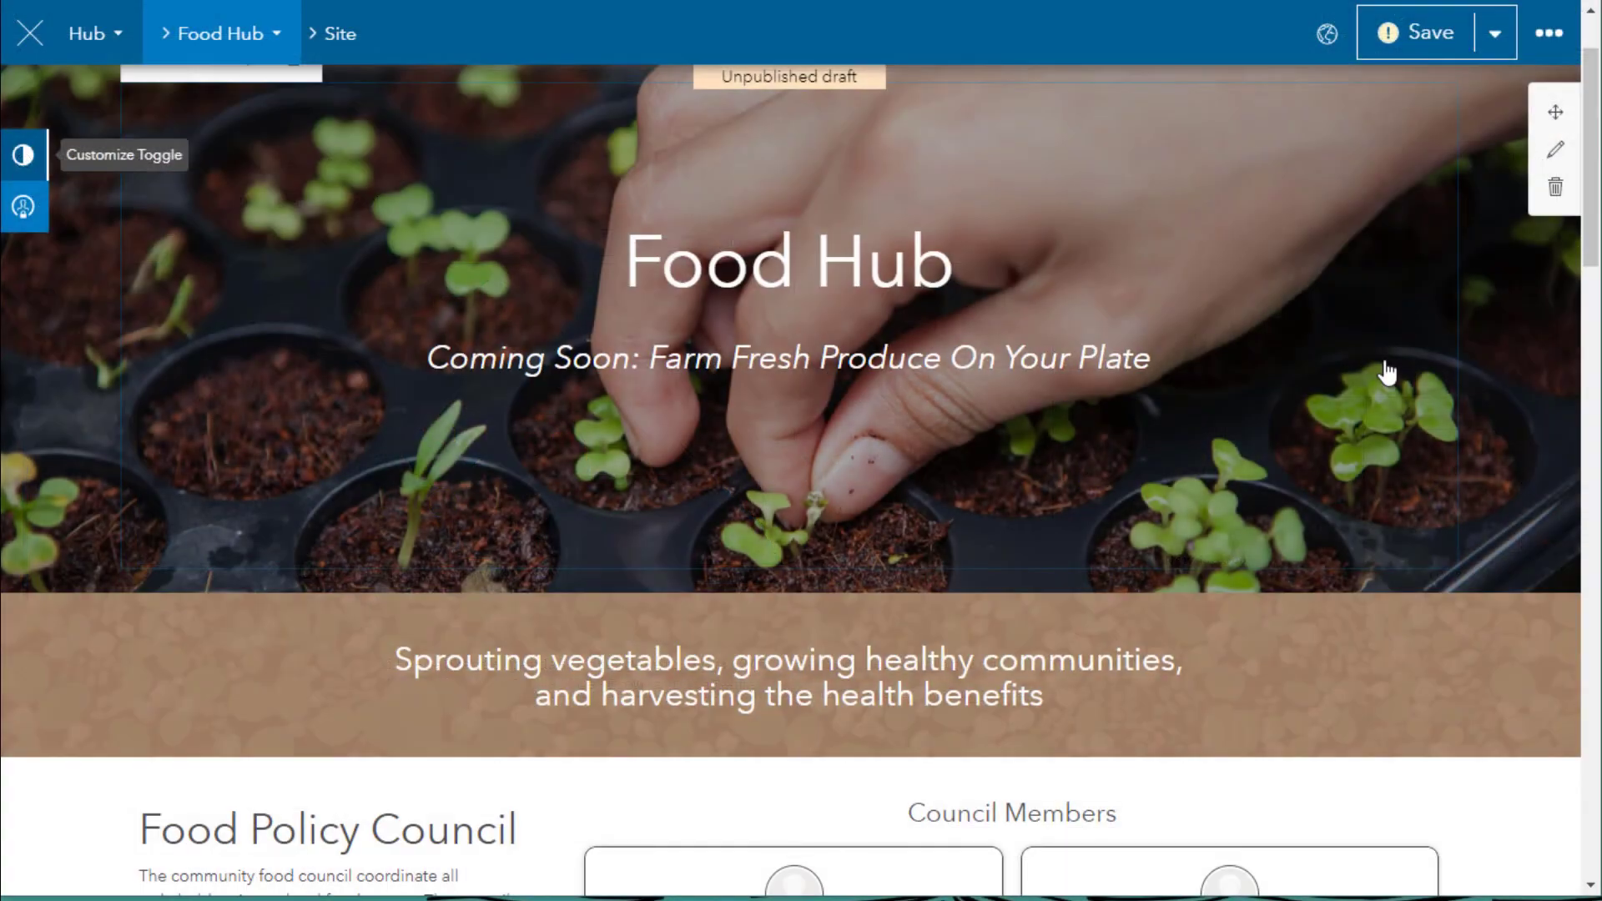
Scroll down to the Farmer's Markets map and open the site Customize panel.
scroll(1387, 373, "down", 8)
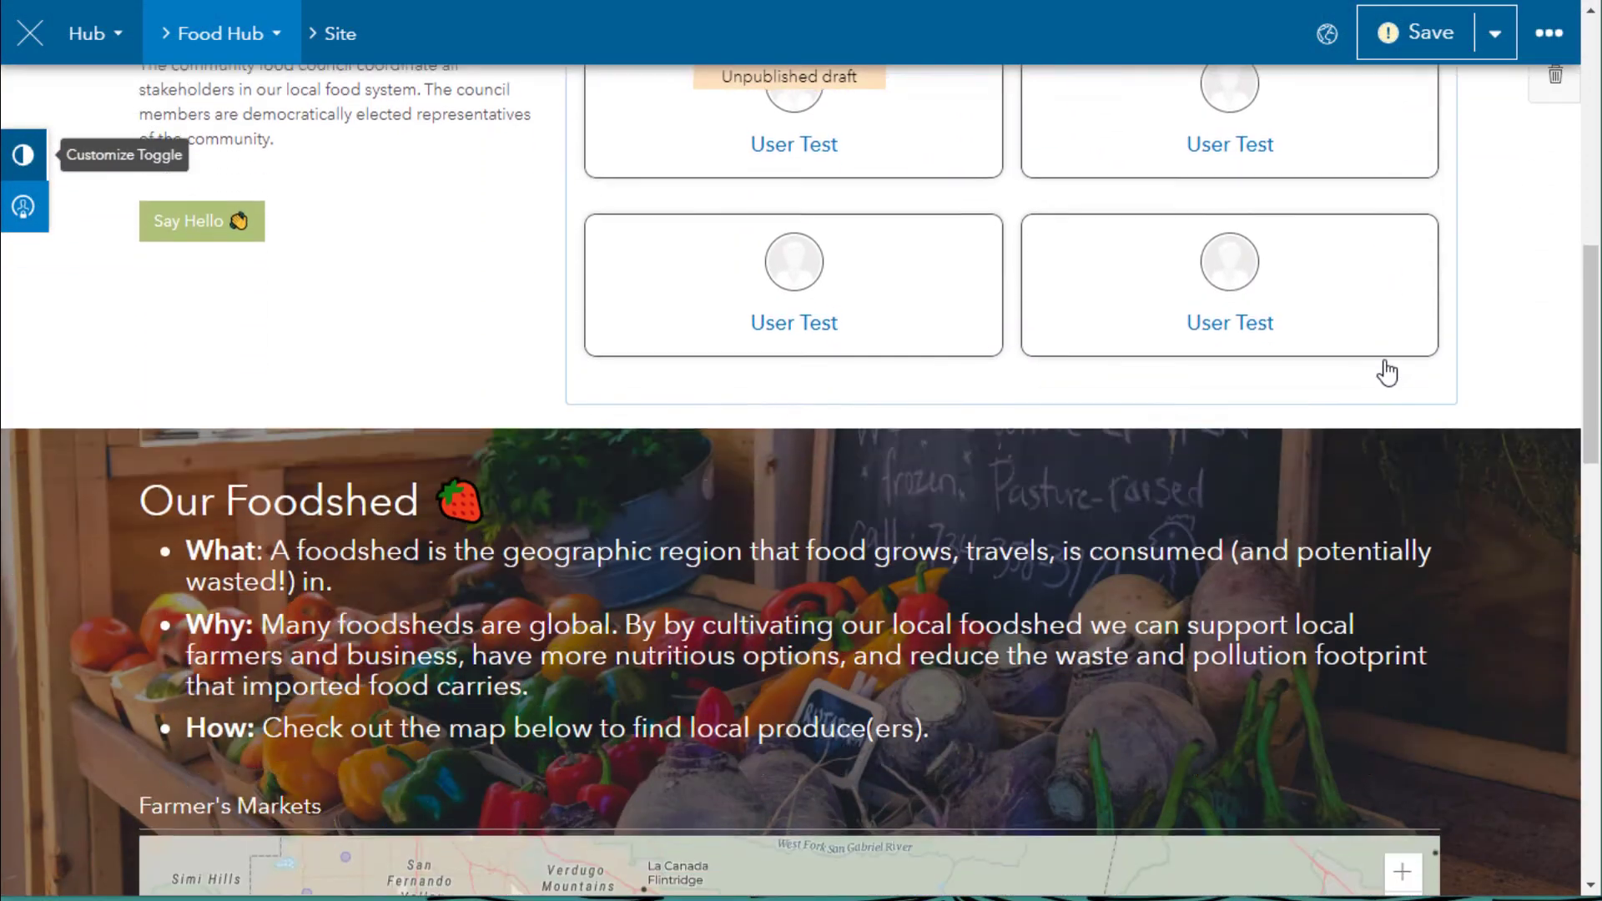
scroll(1386, 373, "down", 4)
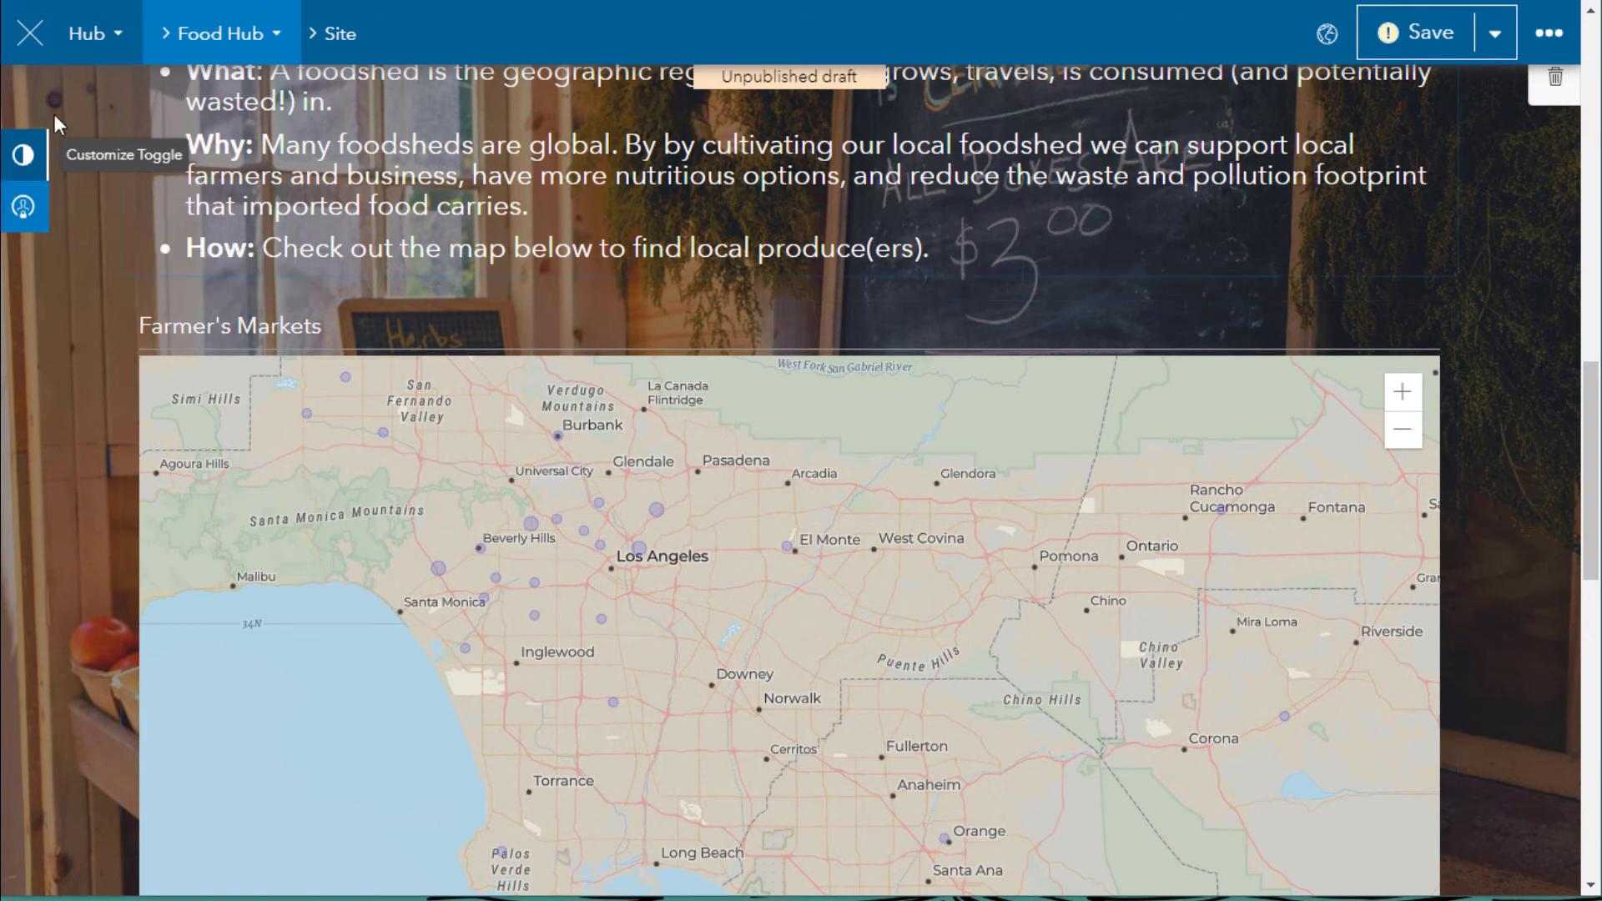
left_click(29, 156)
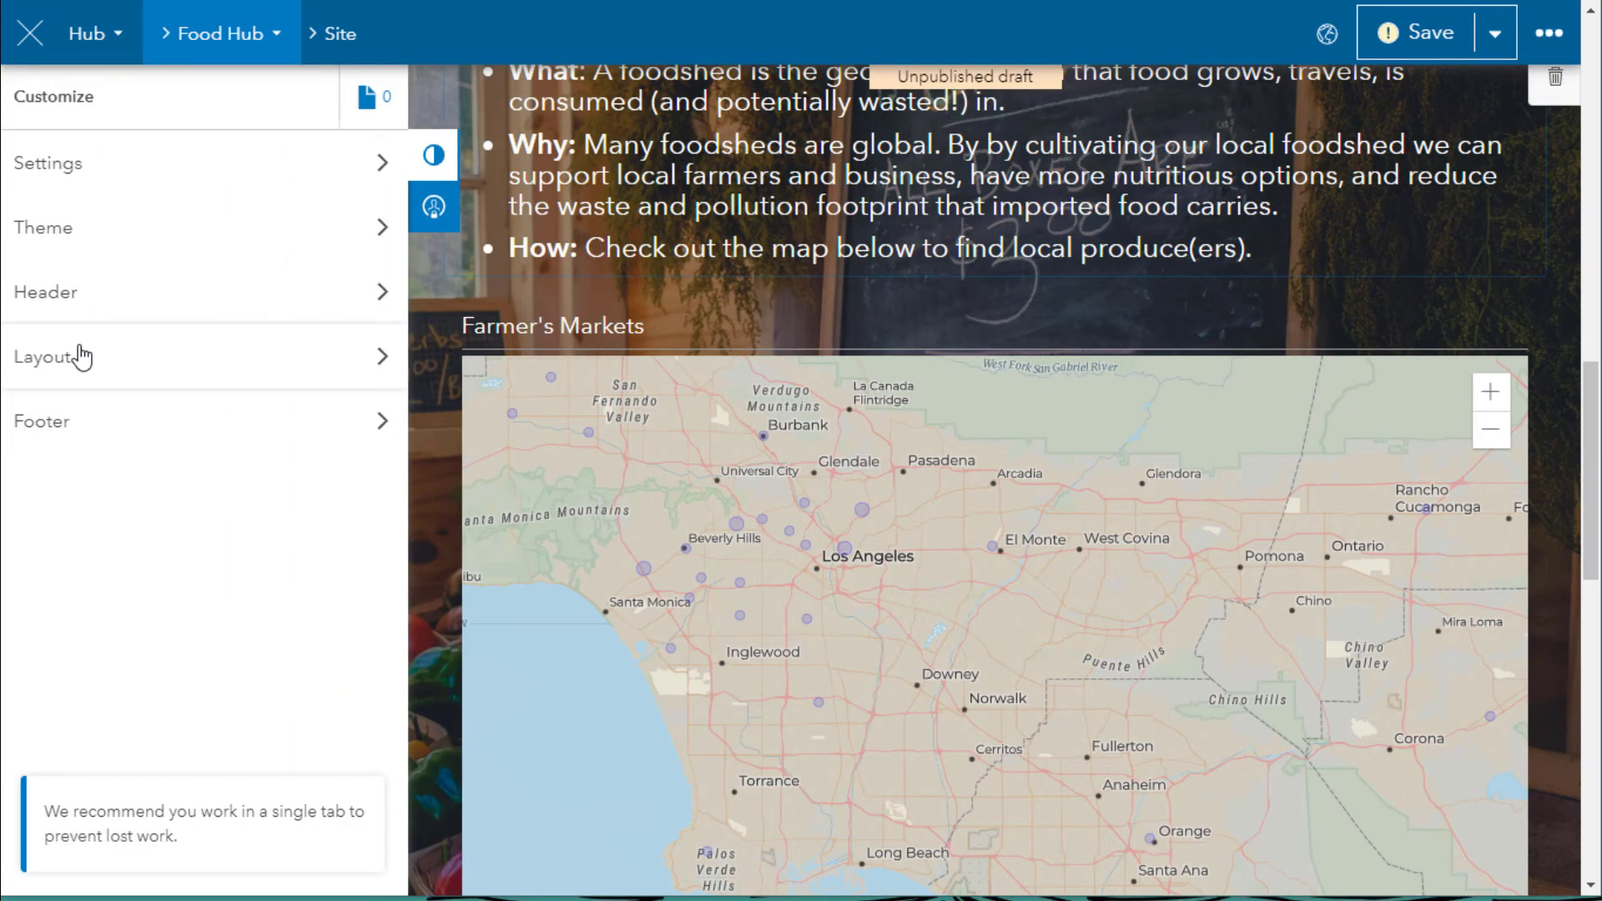
Add a Survey card beside the Farmer's Markets map and shrink the map to fit.
left_click(79, 353)
scroll(233, 392, "down", 3)
left_click_drag(222, 334, 1466, 534)
left_click_drag(1019, 637, 1180, 592)
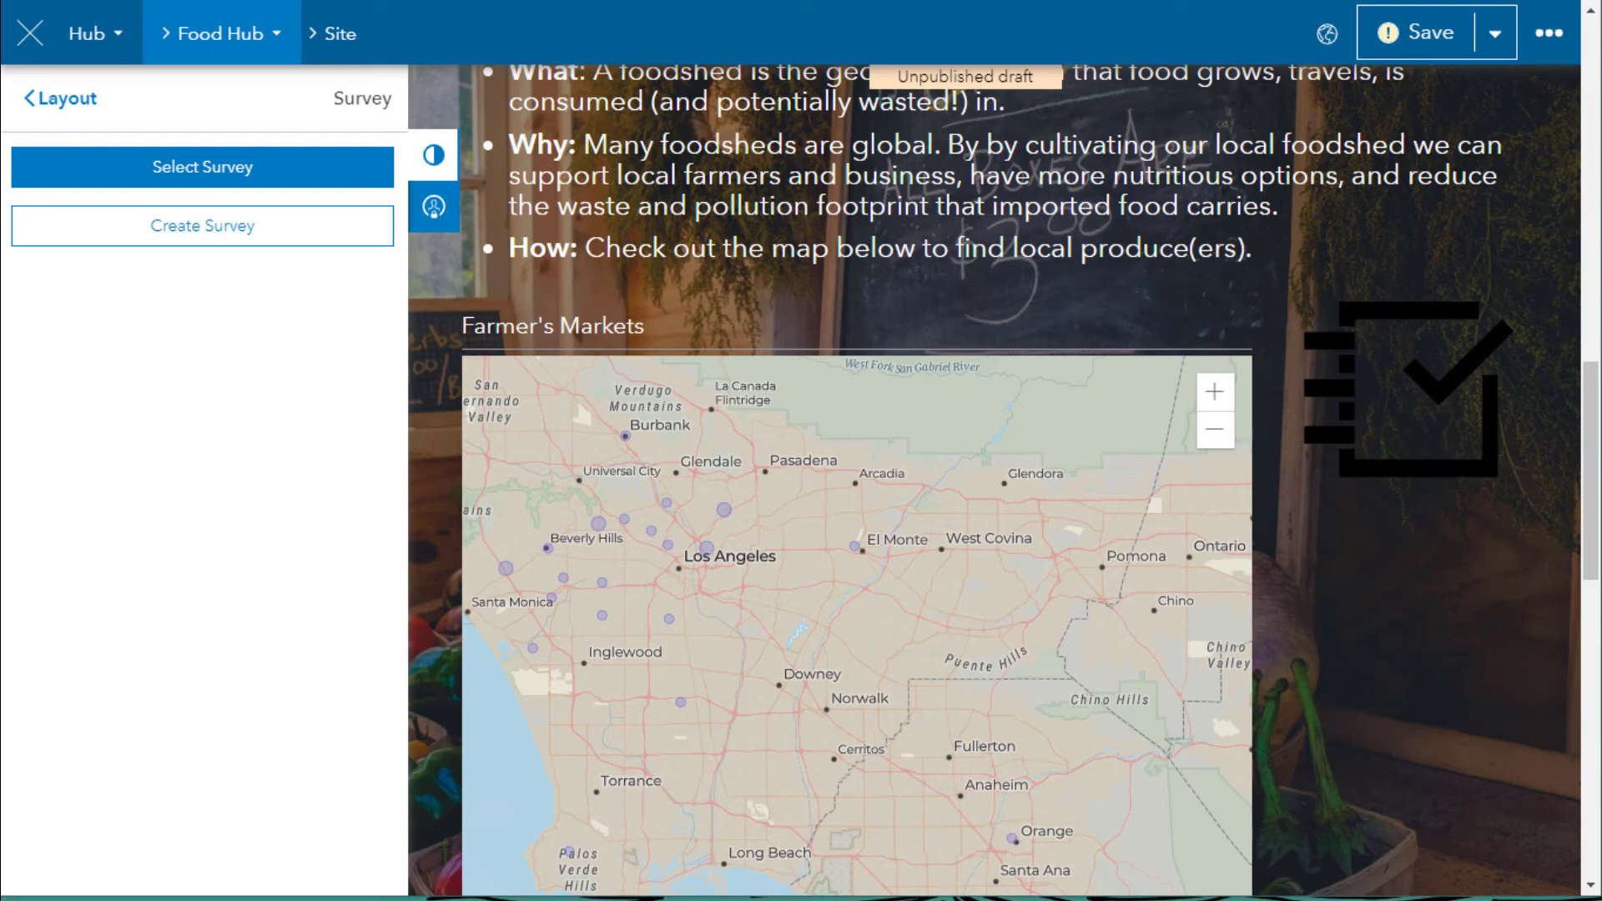
Set the card's survey to Farmers Market Experience, hide its thumbnail, and use a Custom colour palette.
mouse_move(1363, 307)
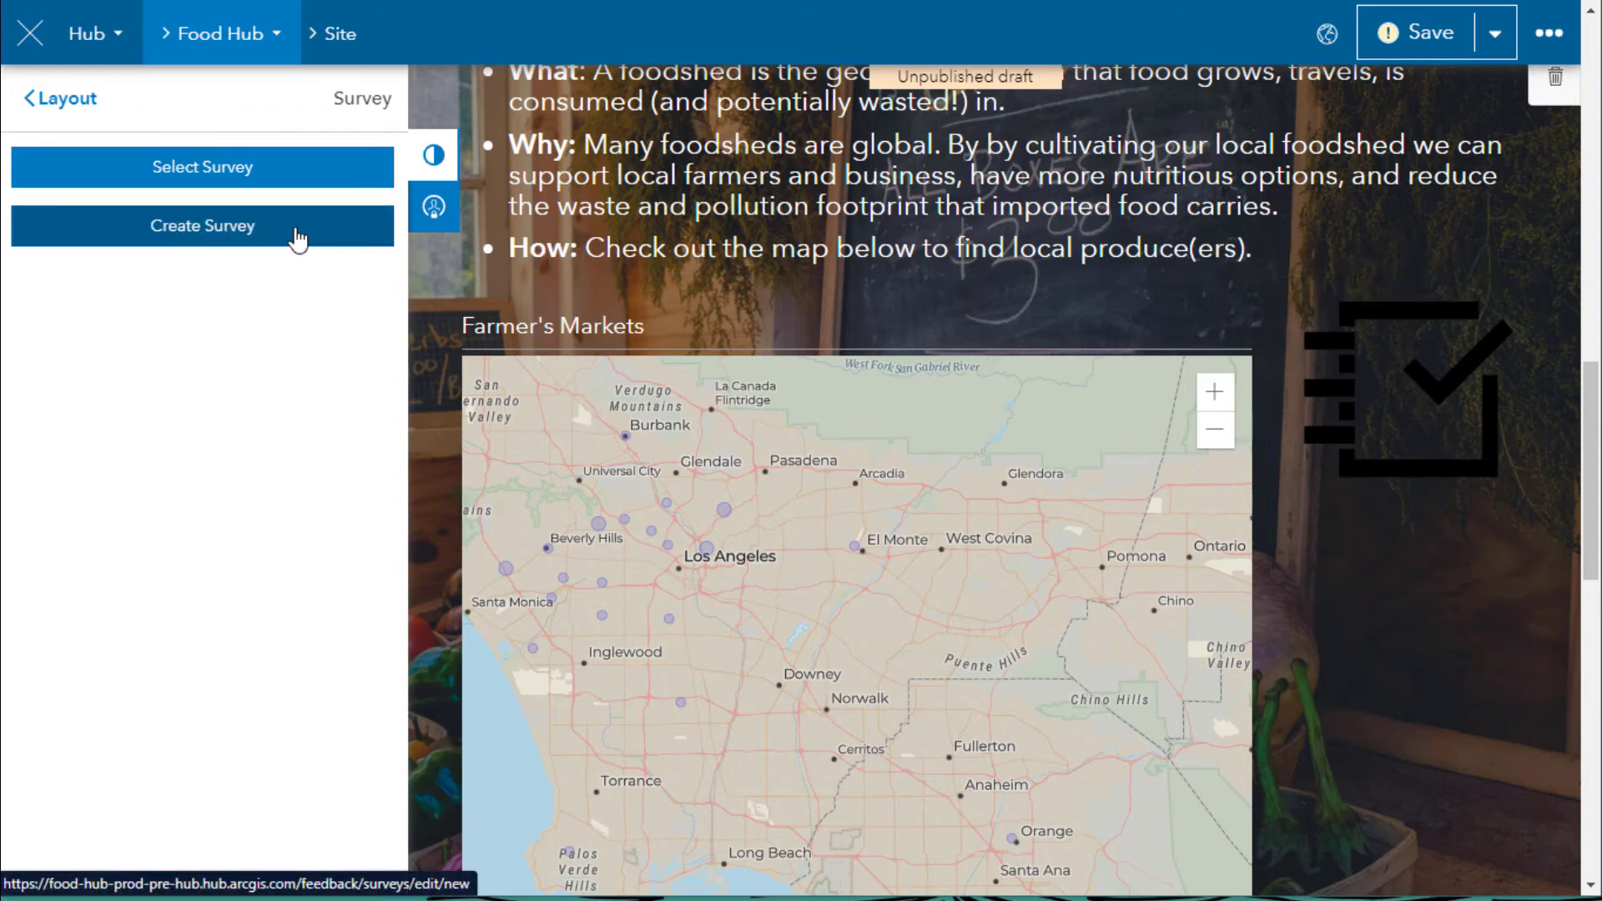
left_click(320, 172)
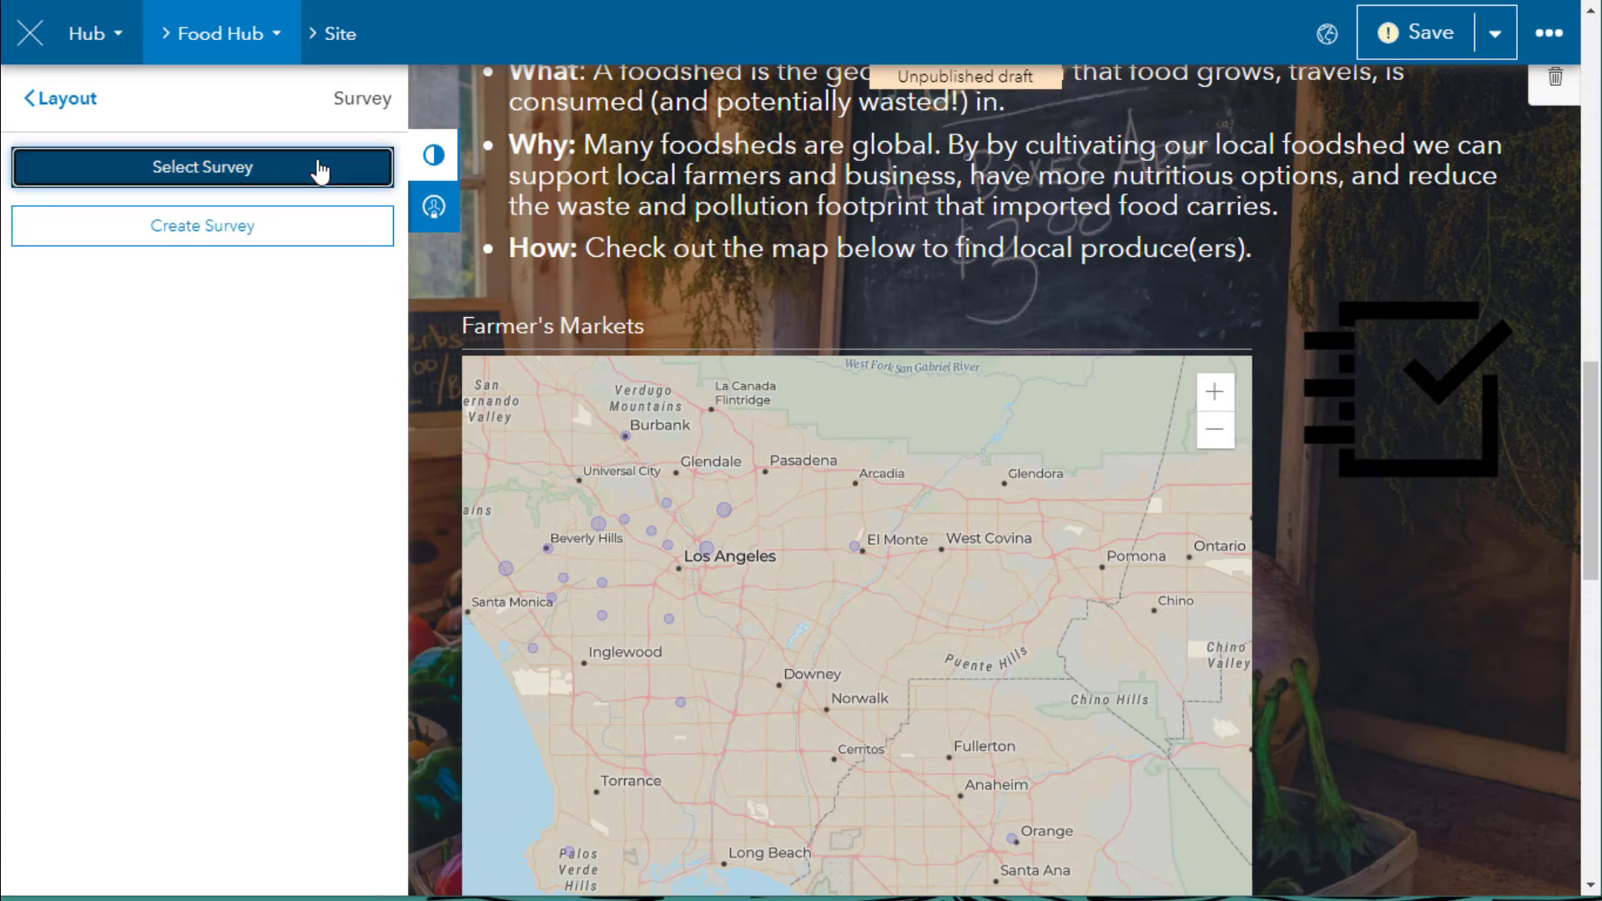
left_click(408, 343)
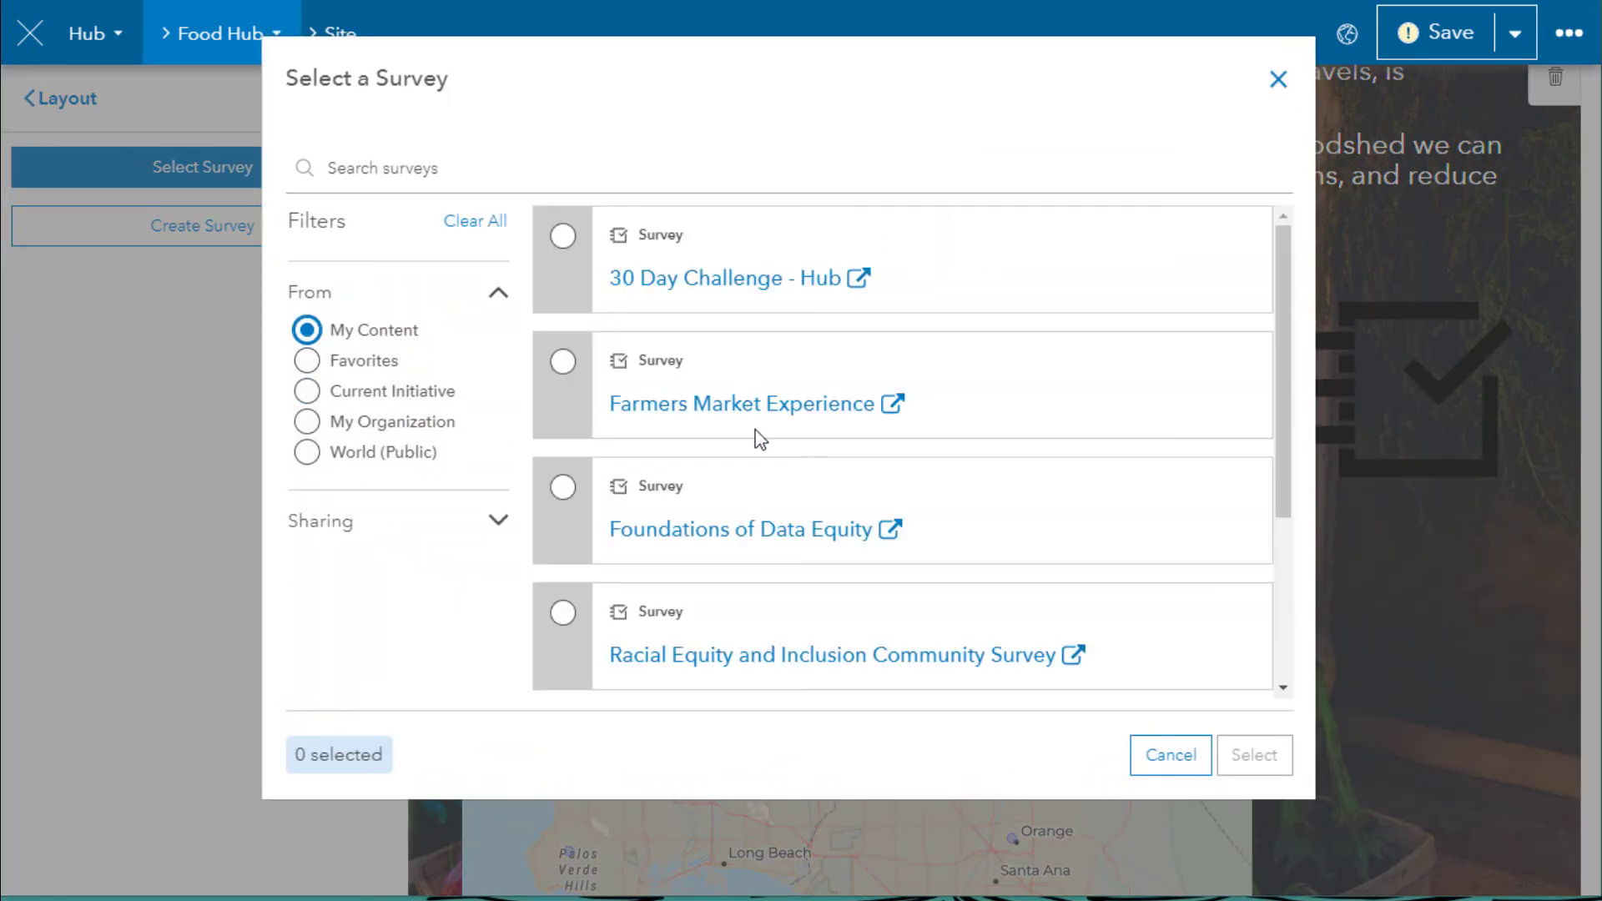
left_click(561, 363)
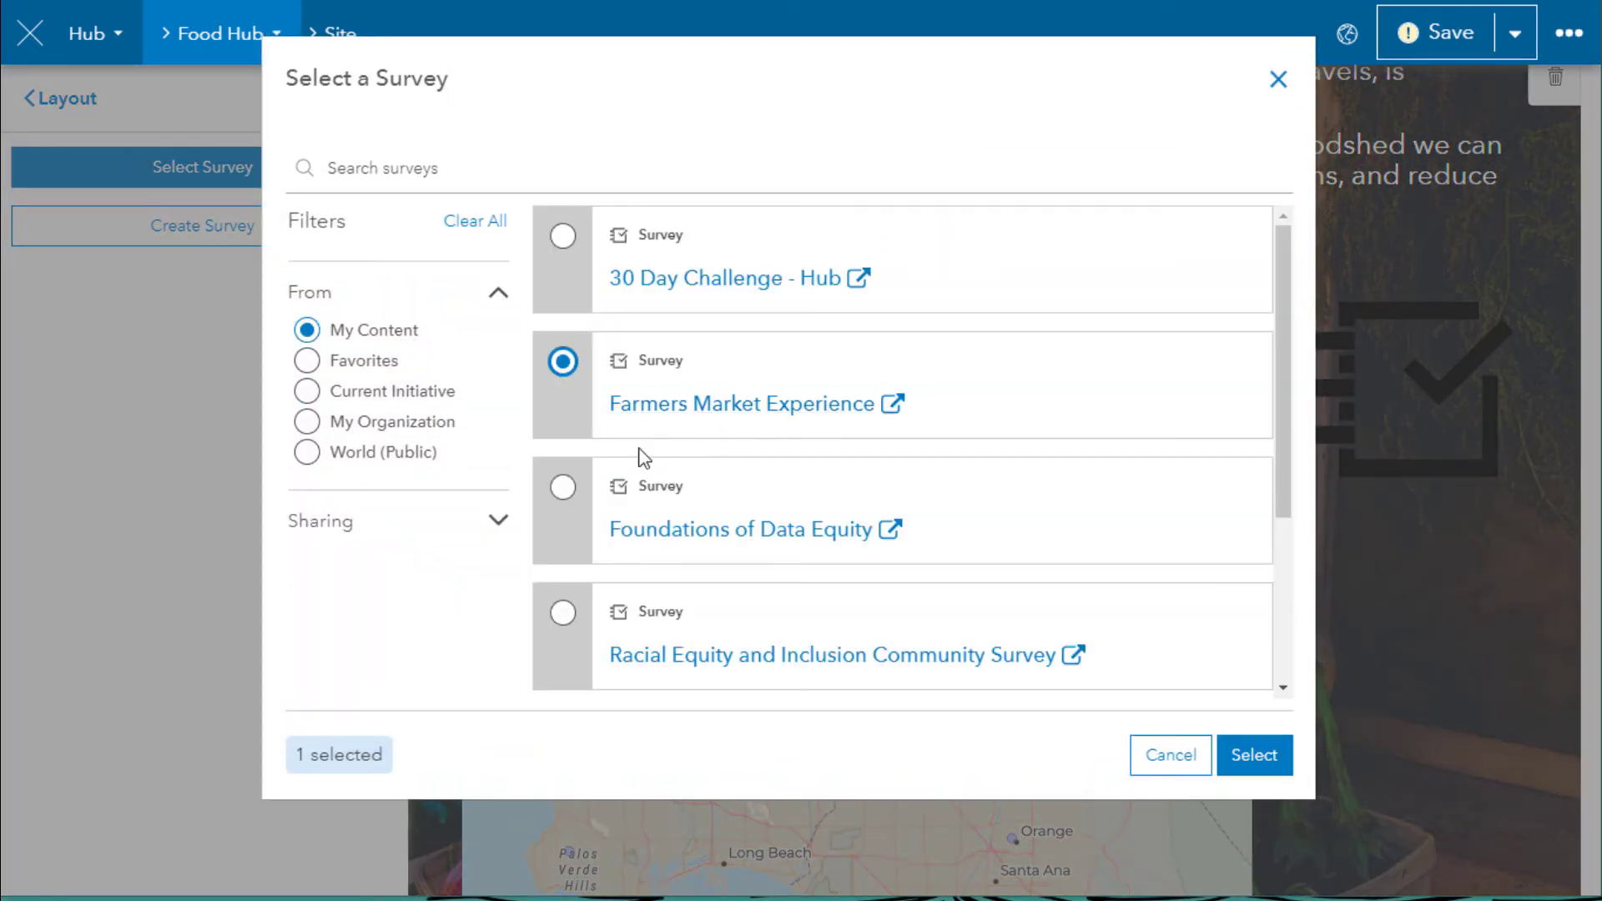
left_click(1247, 757)
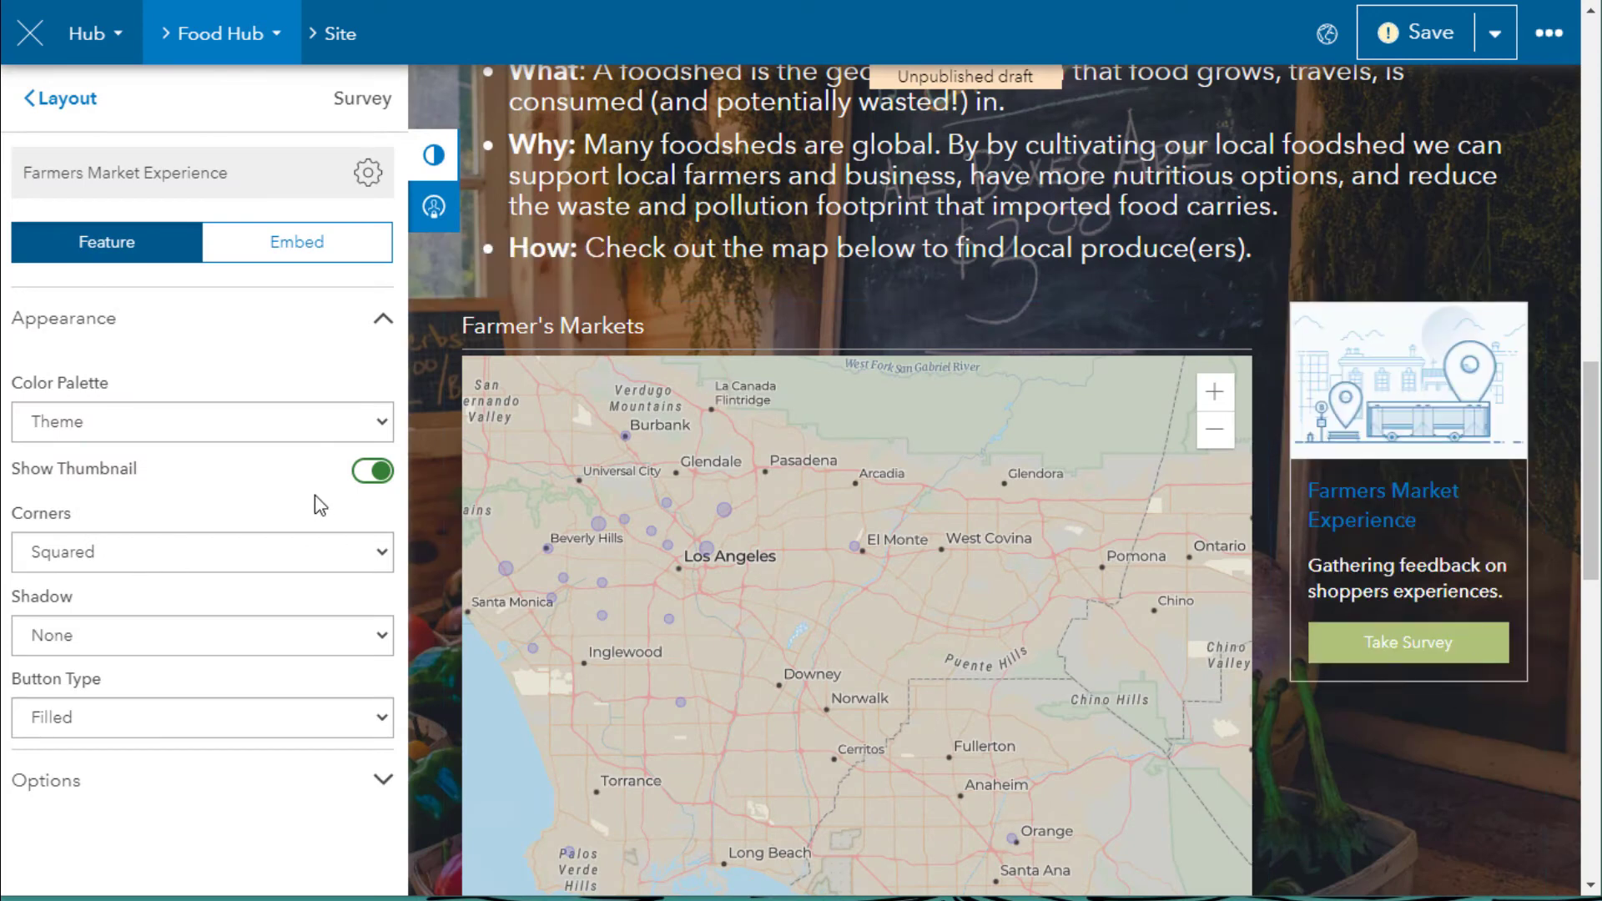
left_click(372, 471)
left_click(233, 429)
left_click(60, 474)
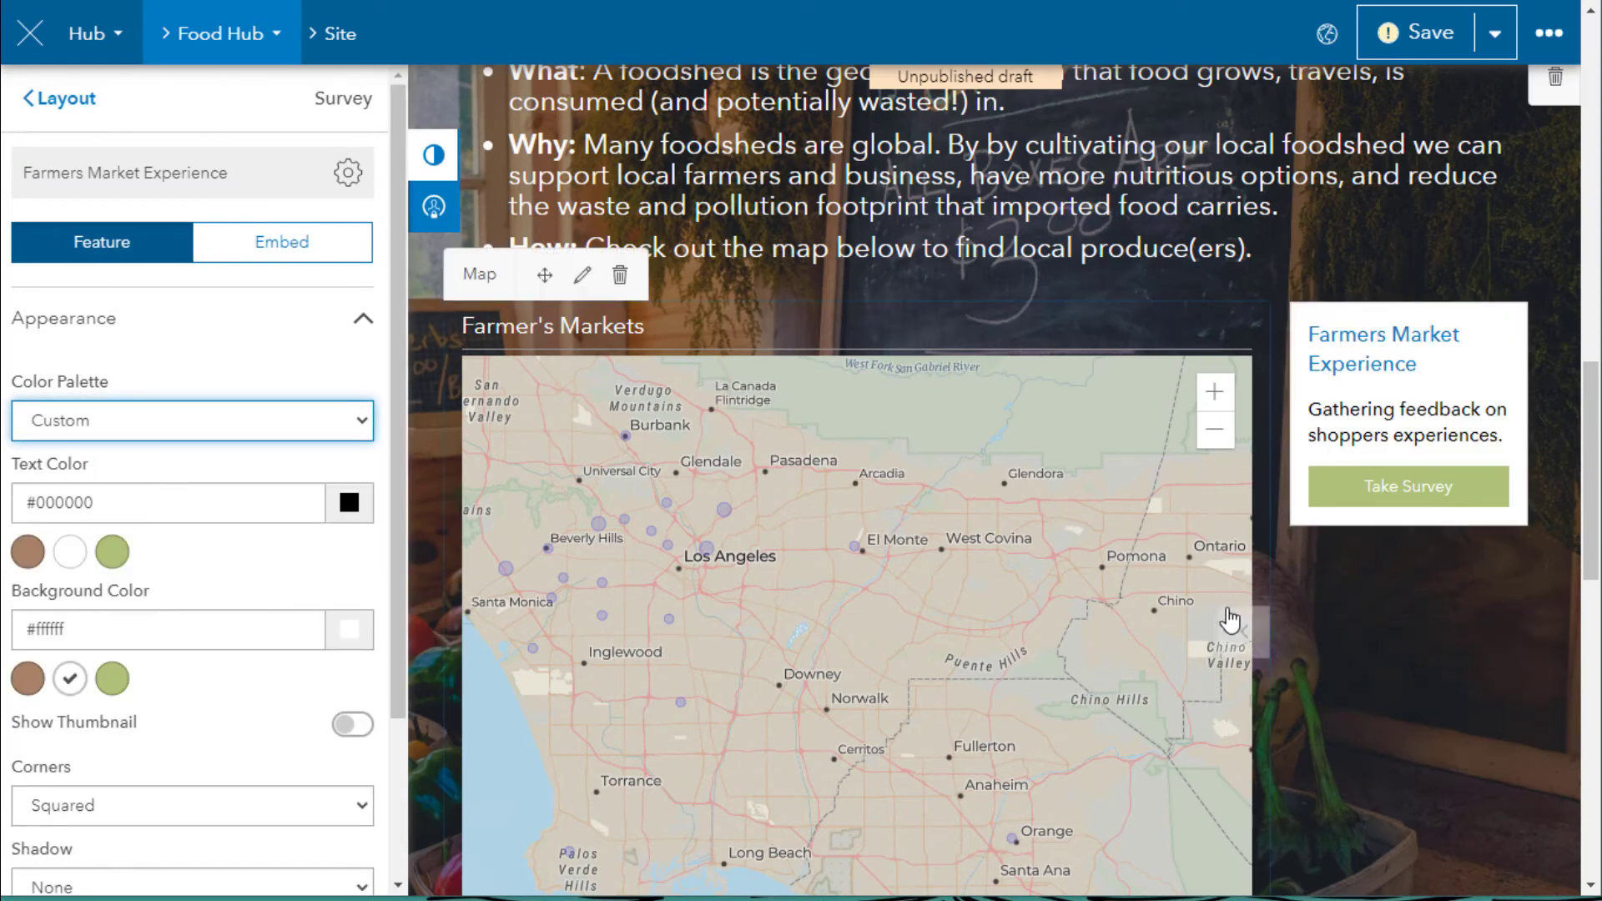
scroll(1155, 458, "up", 2)
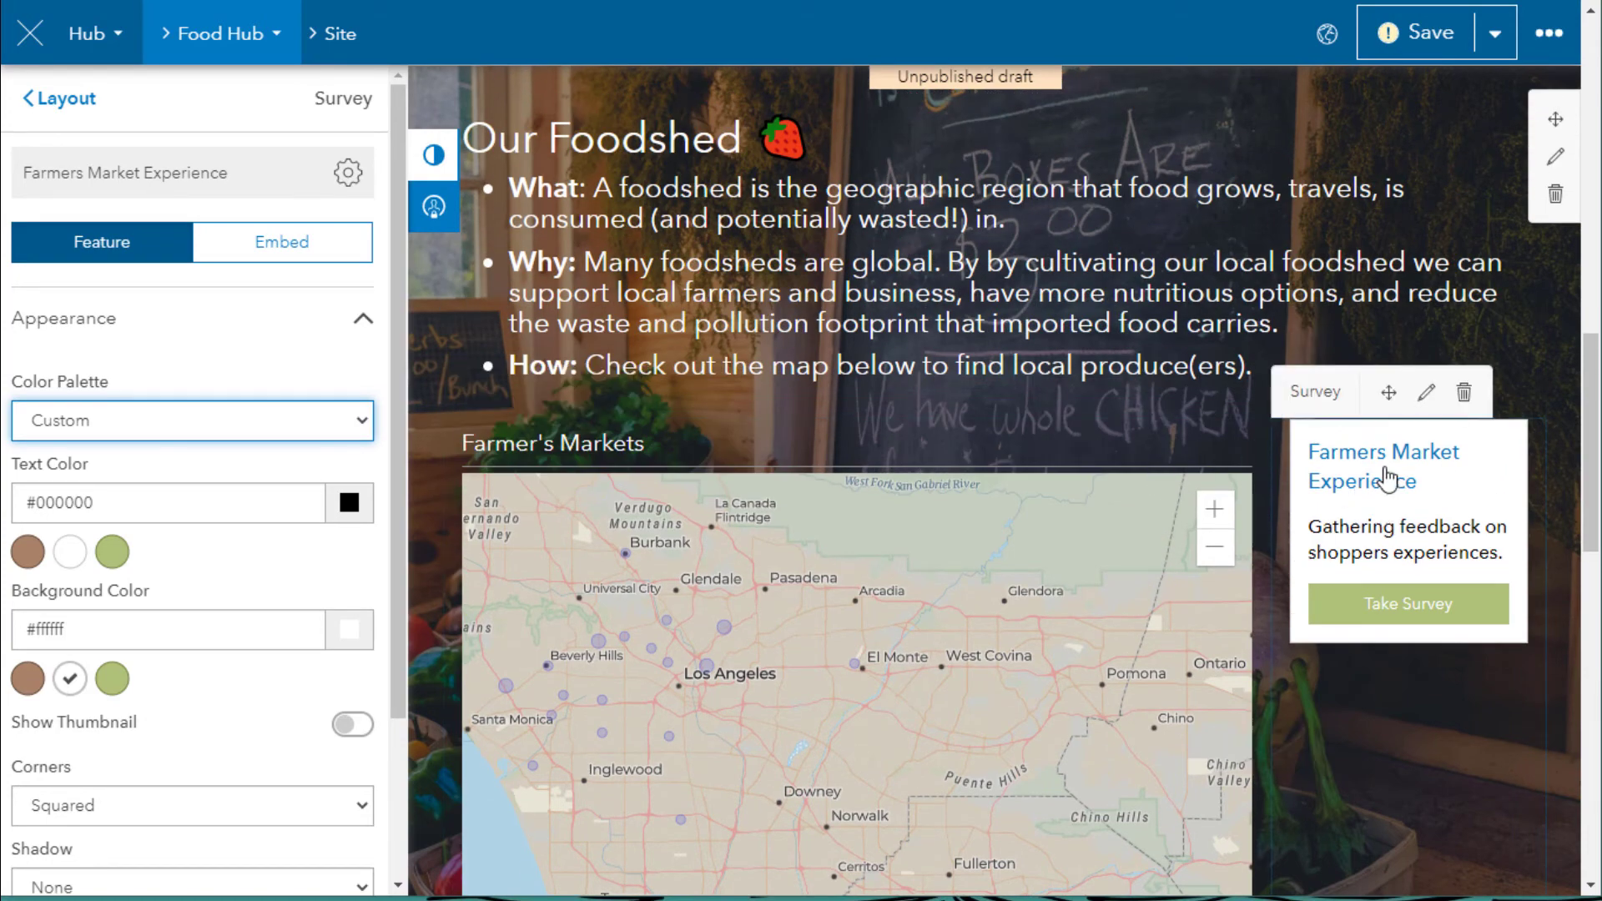
left_click(55, 101)
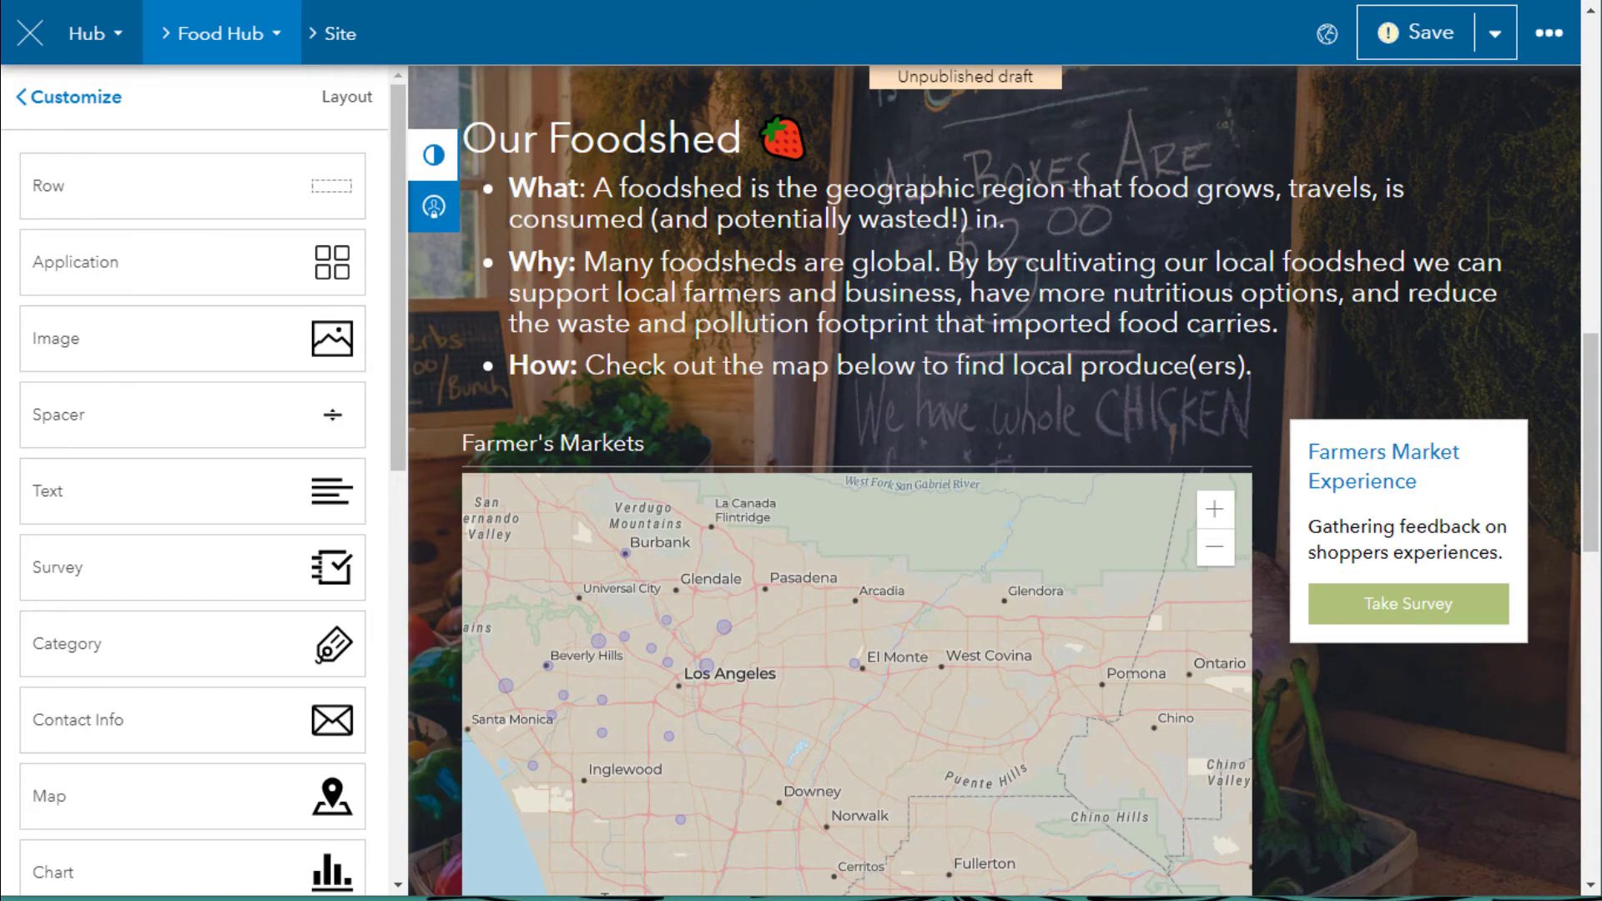
scroll(184, 484, "down", 6)
Place a Summary Statistic card beside Our Foodshed, widen the text, and source it from Farmers Market Experience Results.
left_click_drag(189, 543, 1512, 250)
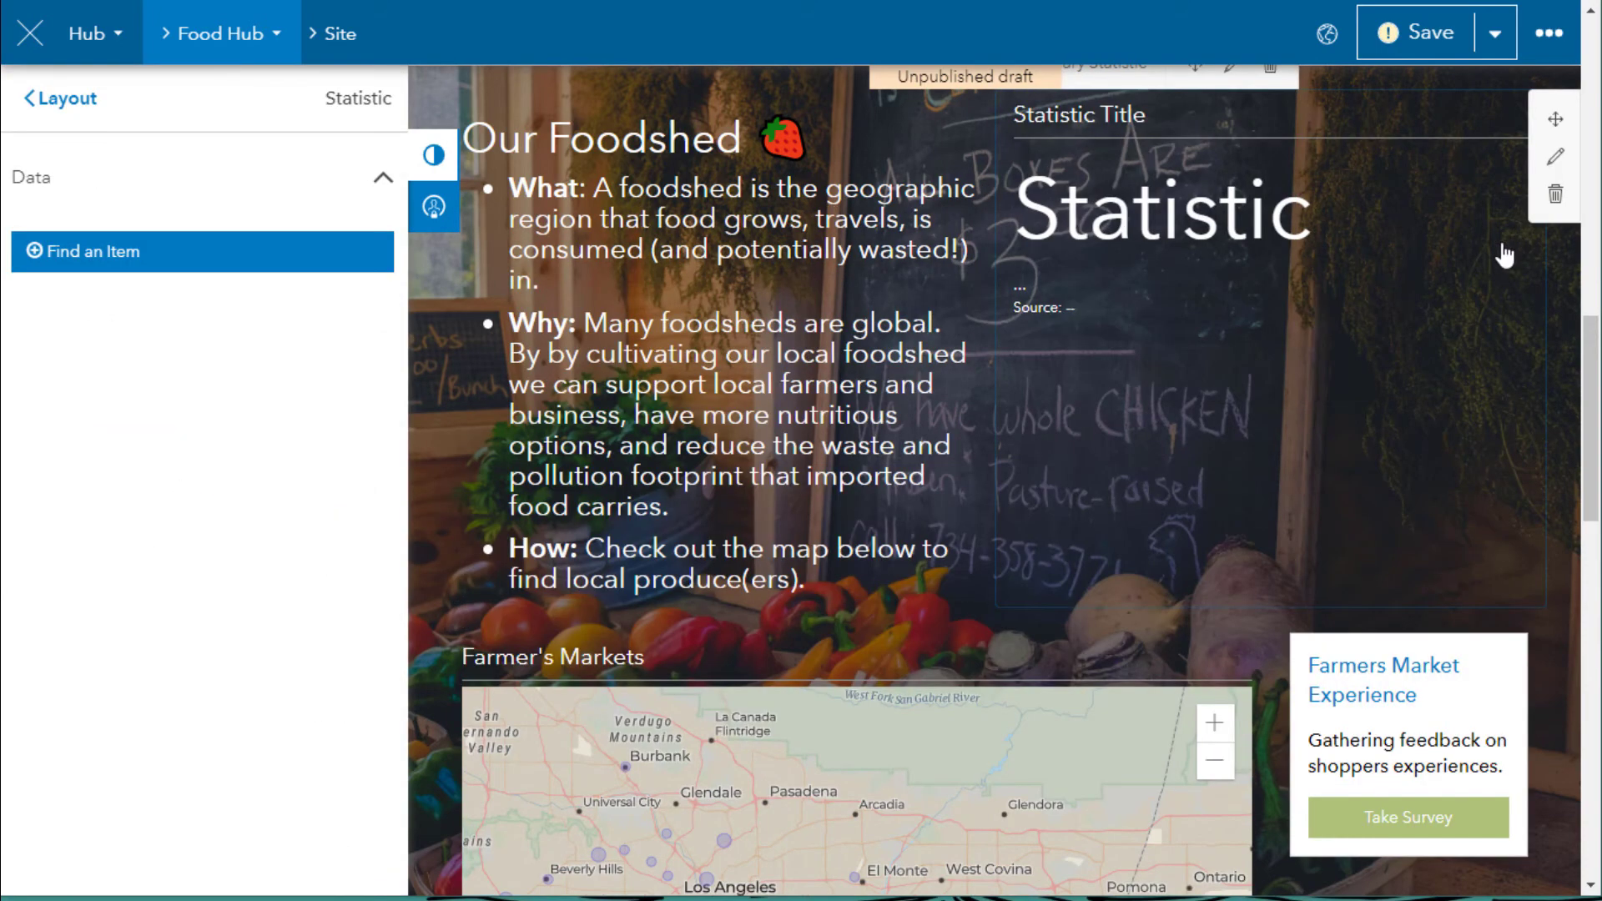
left_click_drag(1043, 482, 1298, 401)
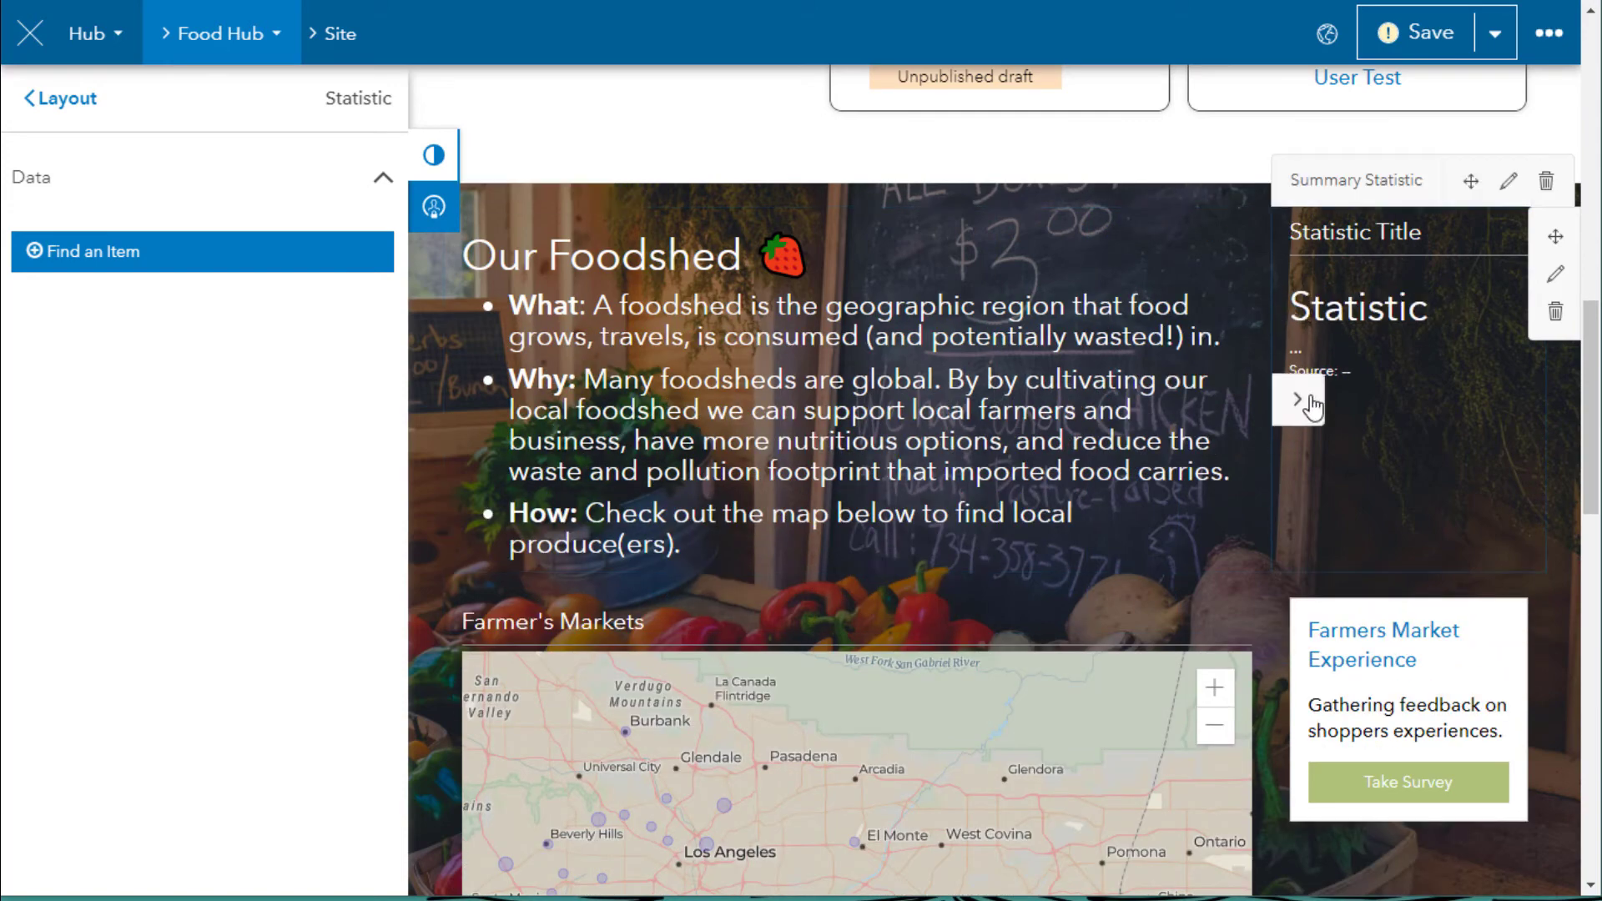
left_click(257, 266)
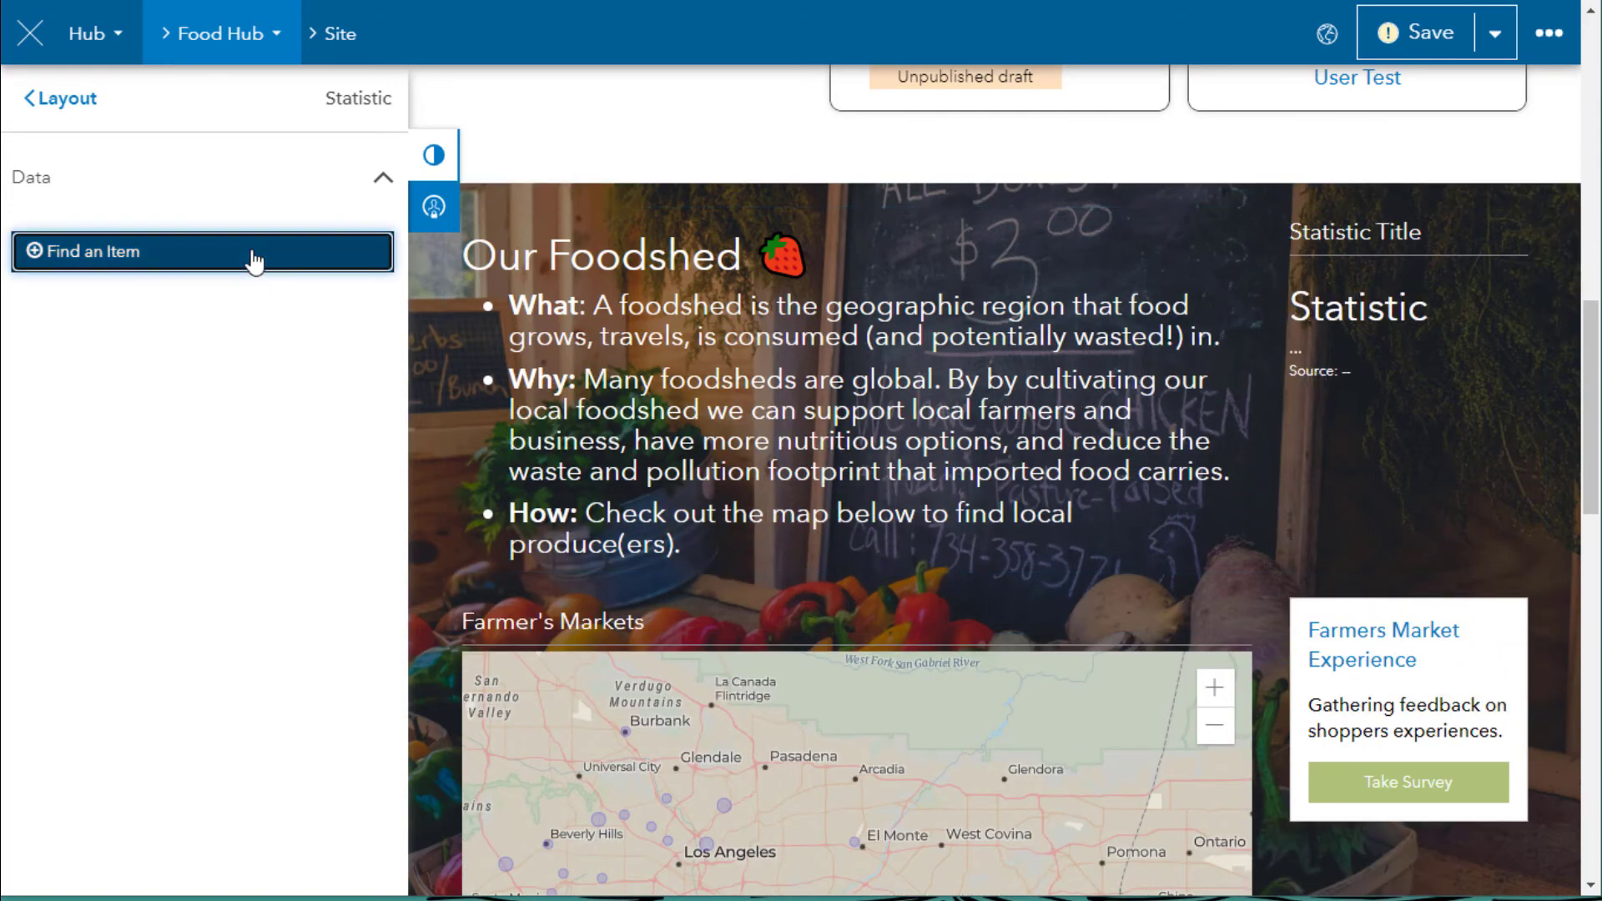
scroll(804, 412, "down", 1)
scroll(794, 484, "down", 1)
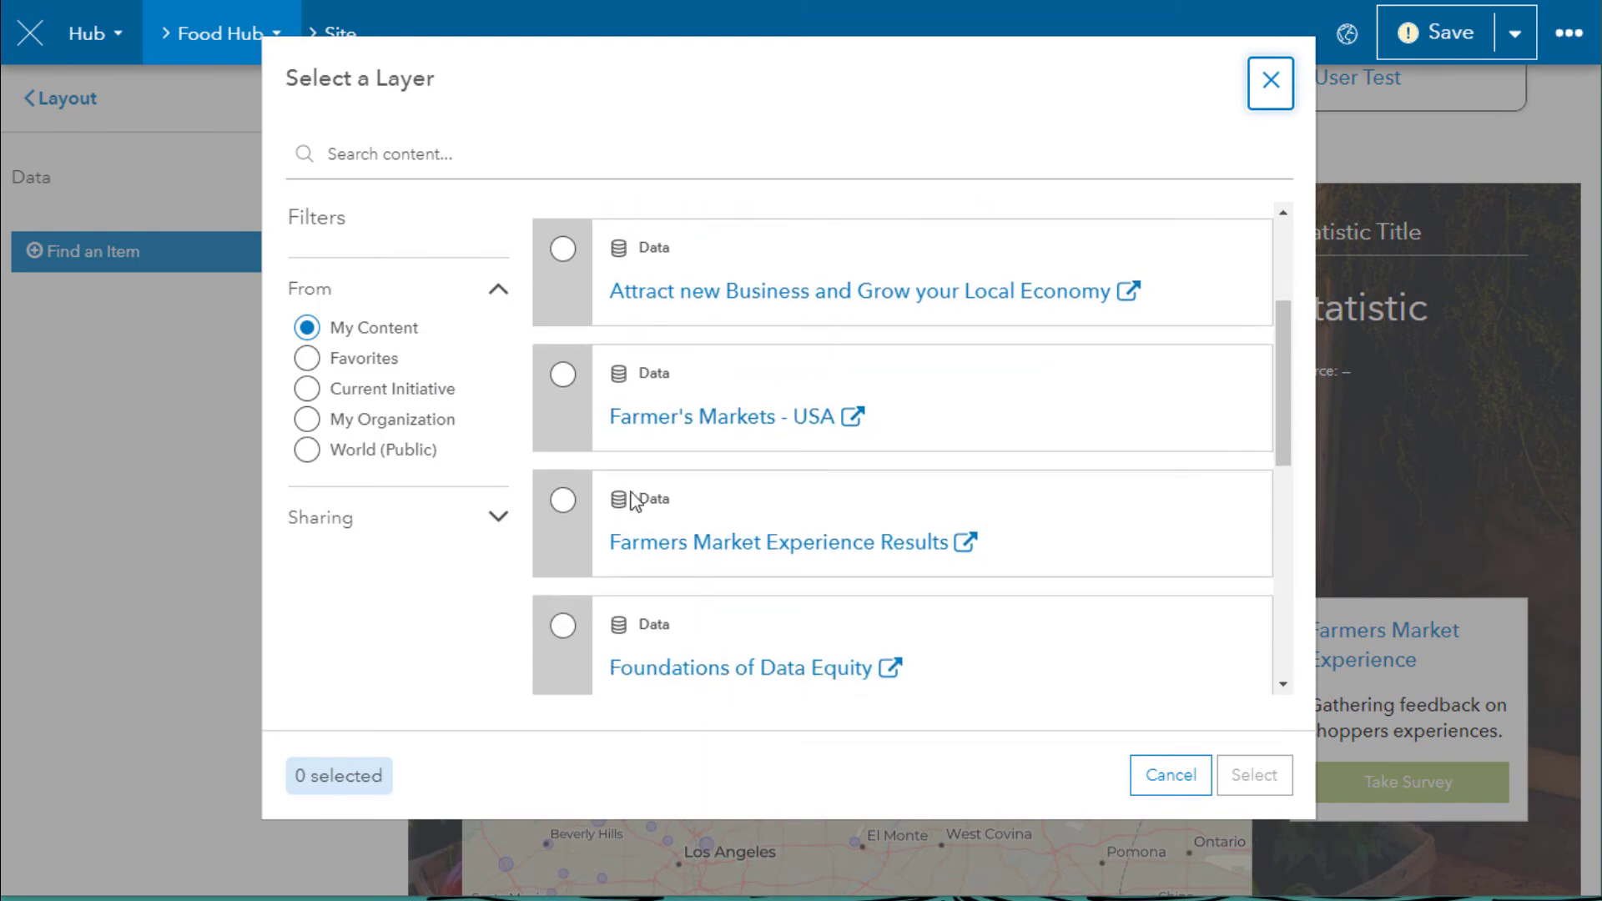
left_click(562, 501)
left_click(1254, 775)
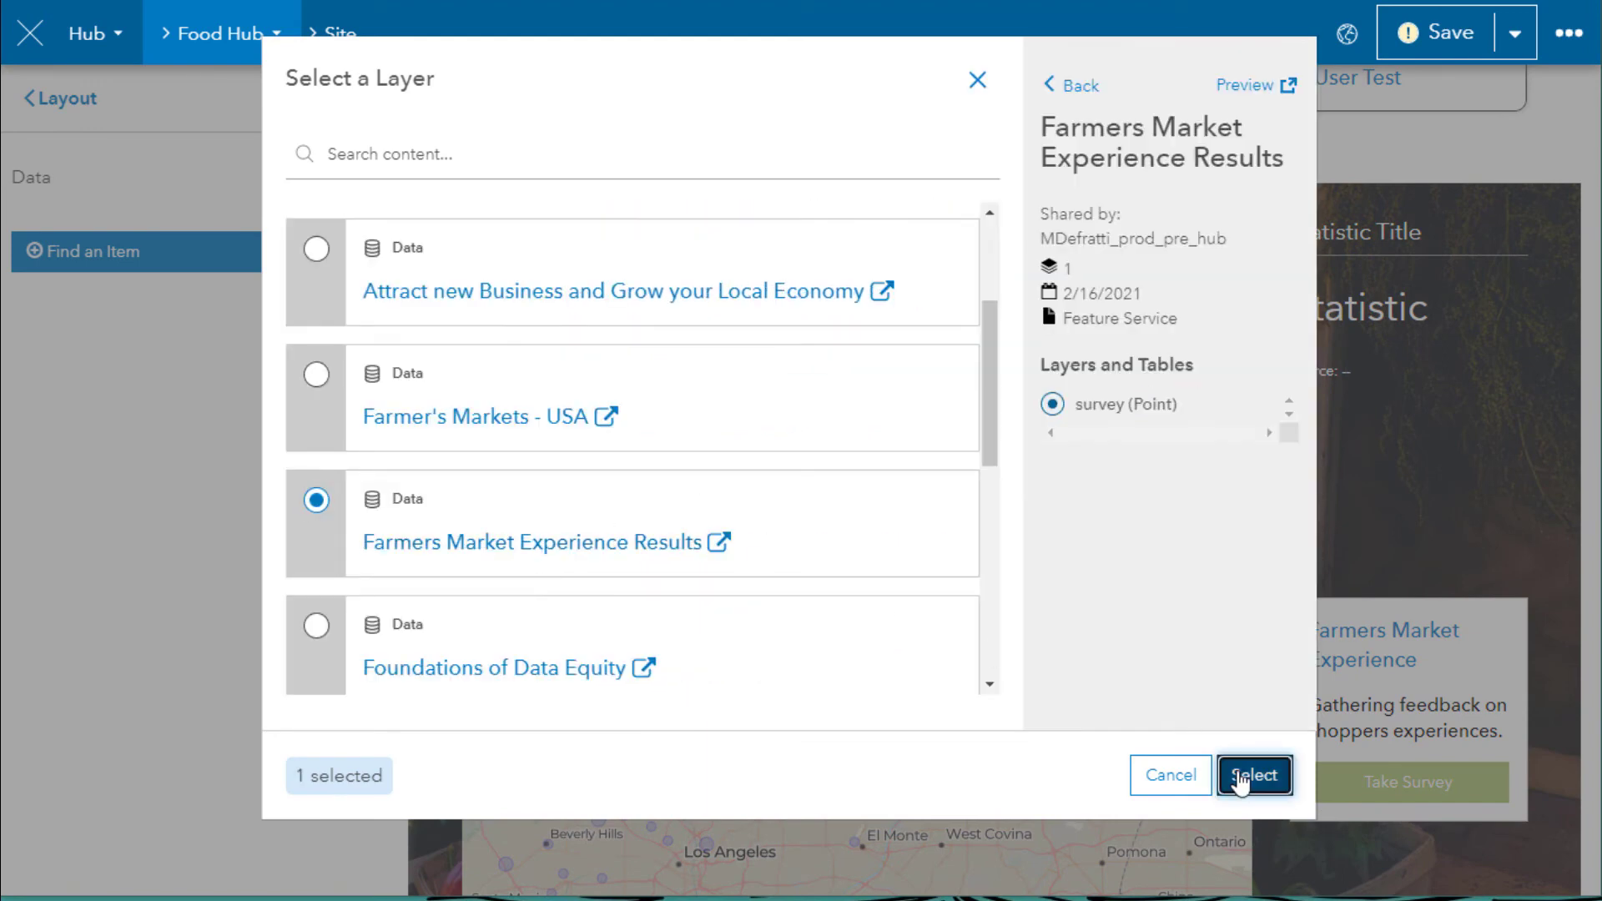
left_click_drag(386, 396, 382, 422)
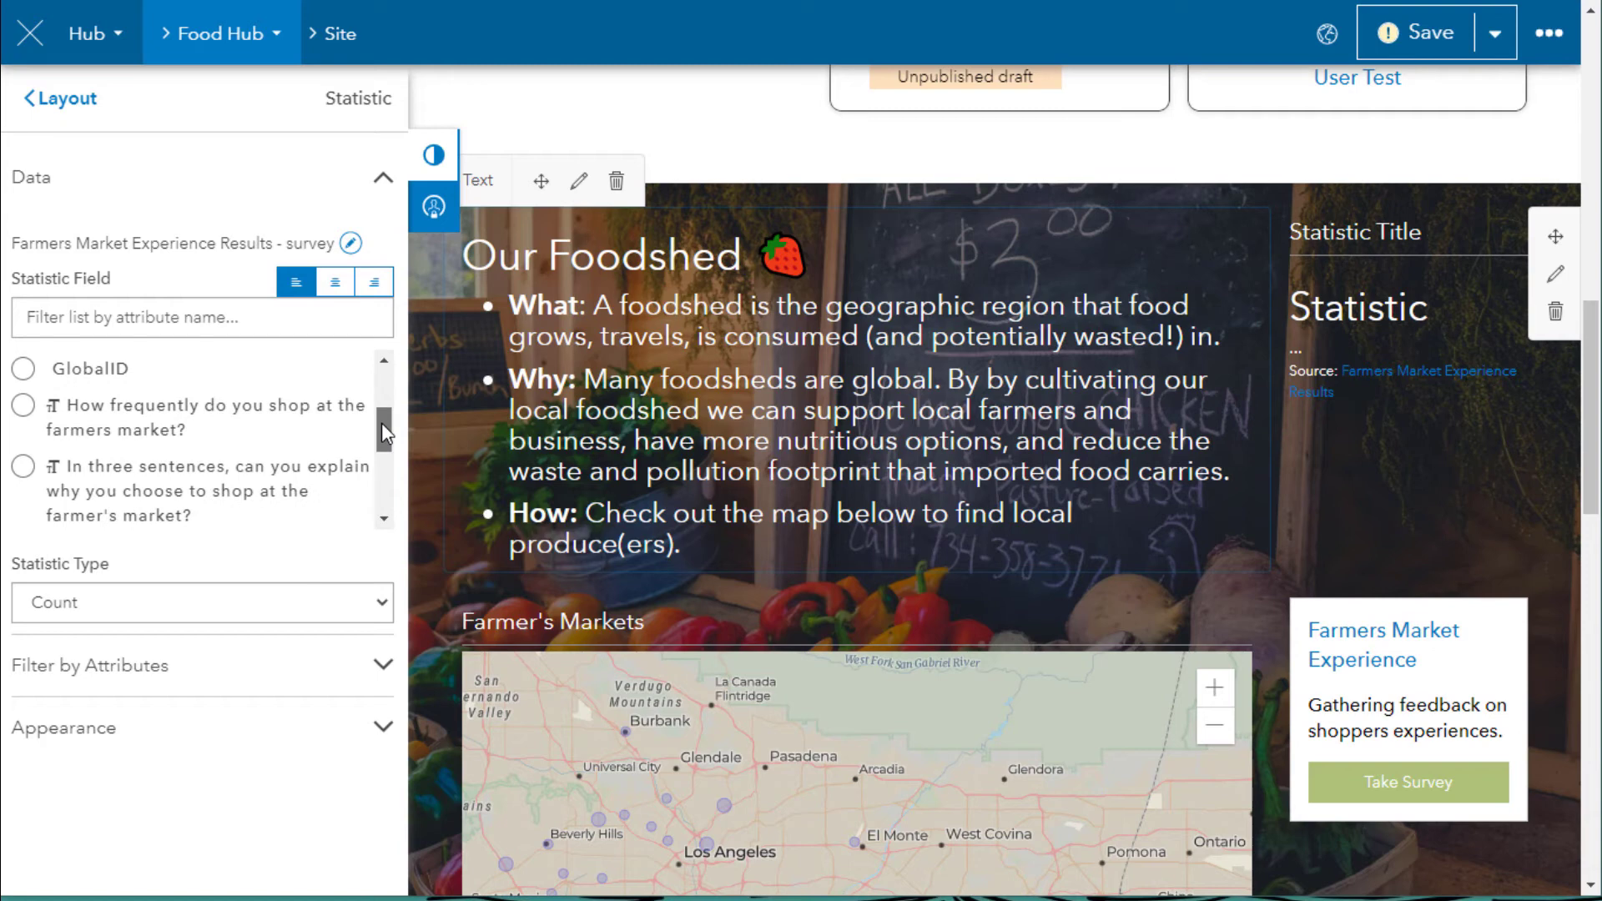
Count shopping-frequency answers, title the card Frequent Shoppers, remove trailing dots, and use a green accent.
left_click(22, 406)
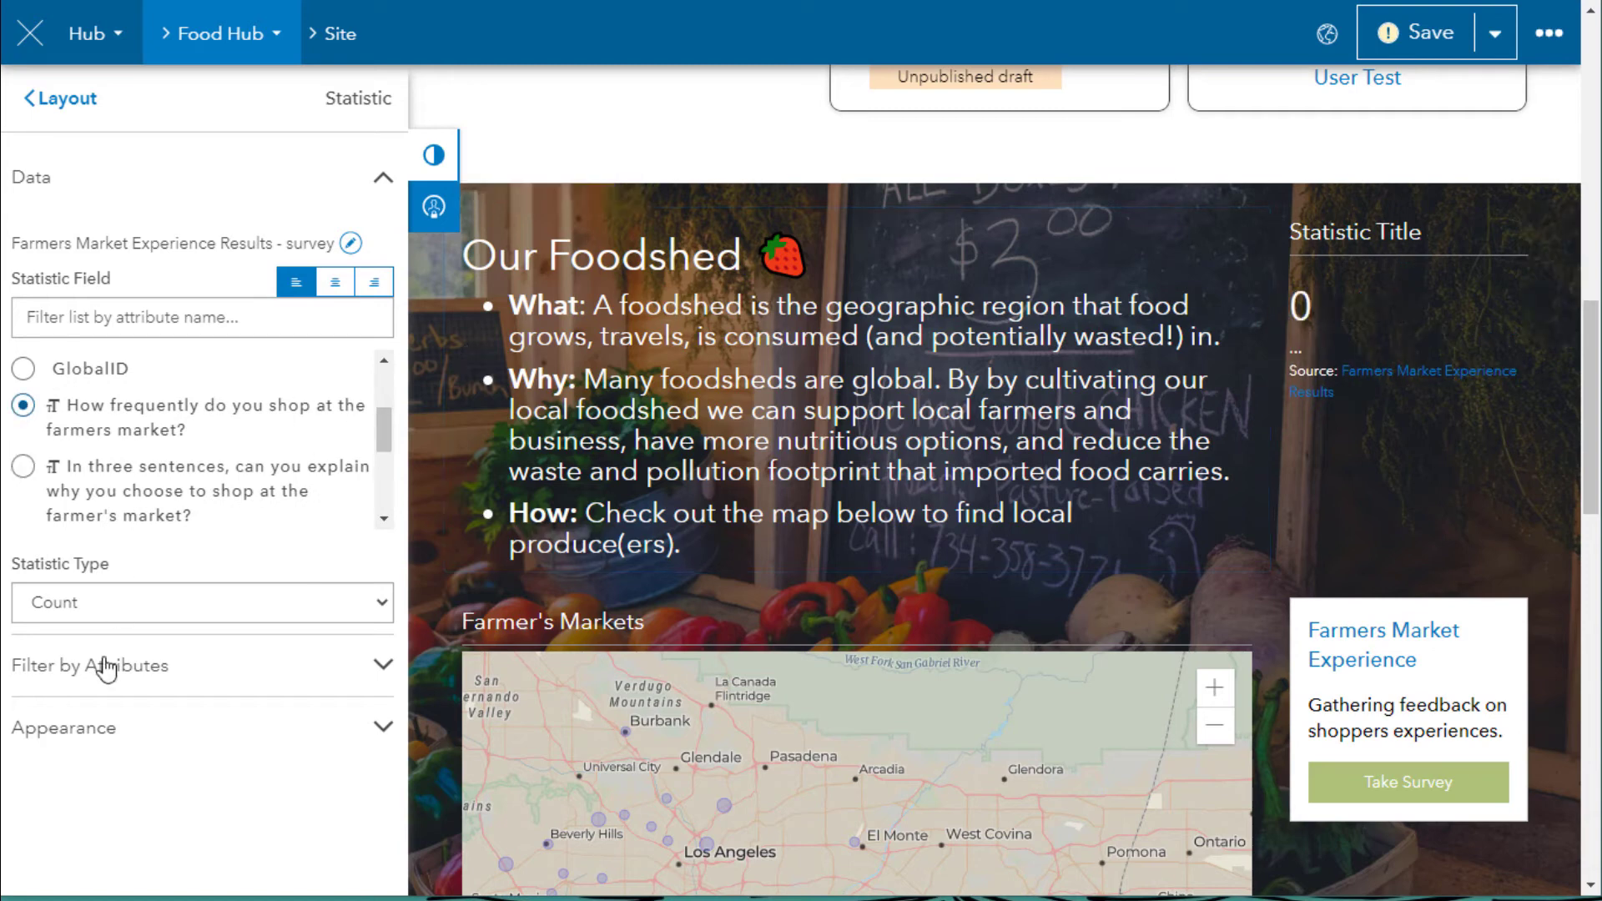
left_click(192, 690)
left_click(128, 426)
left_click(197, 418)
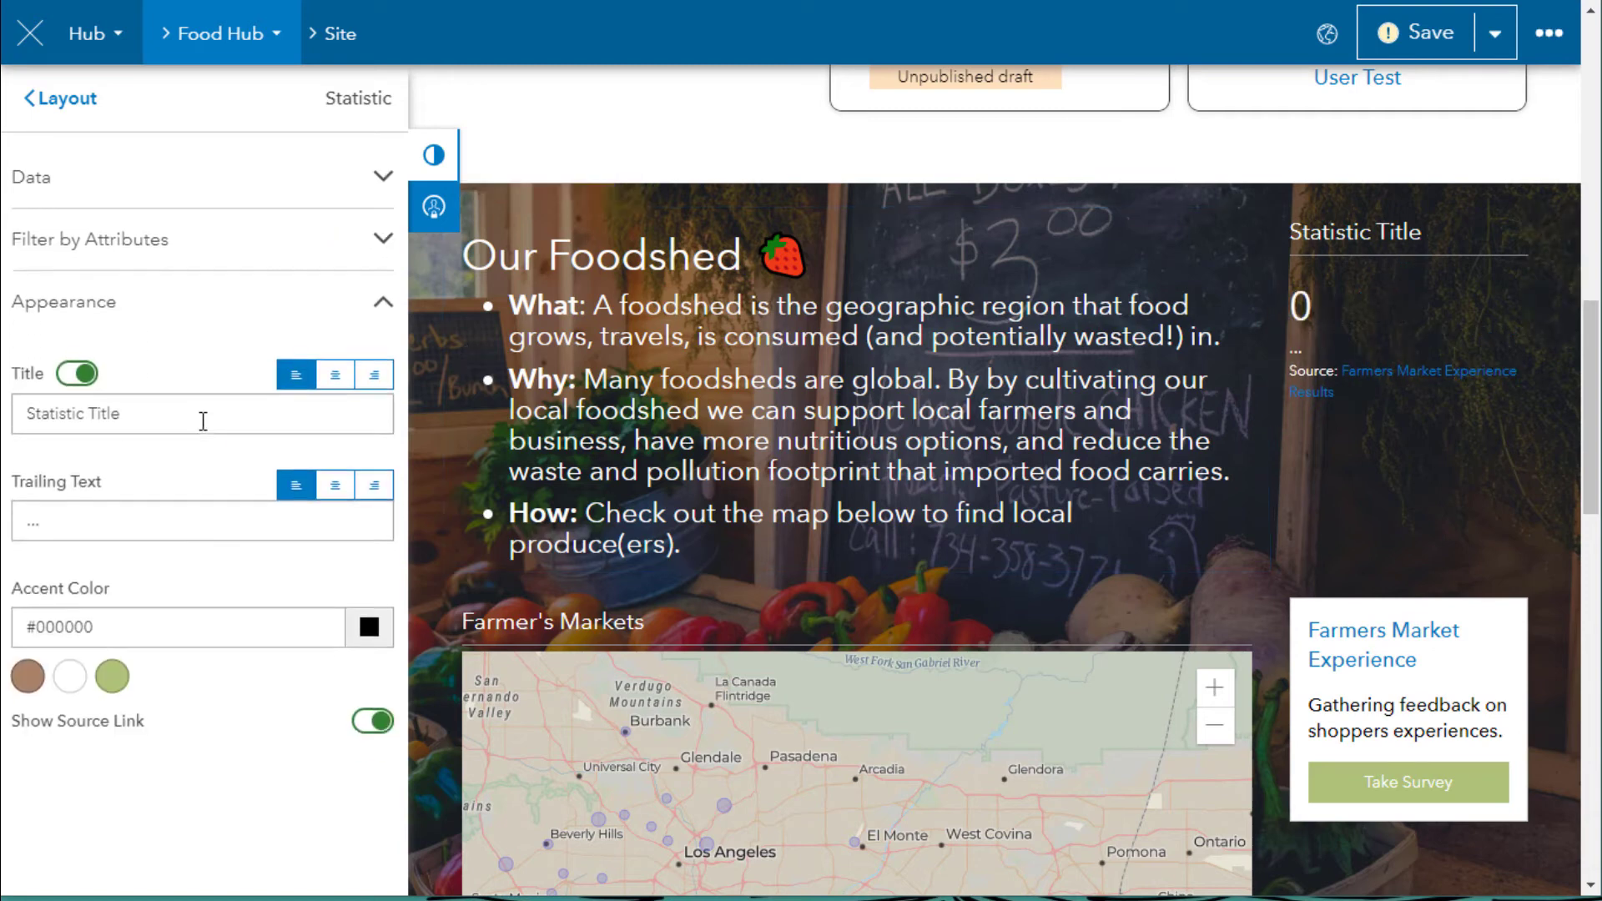
key("ctrl+a")
type("Fr")
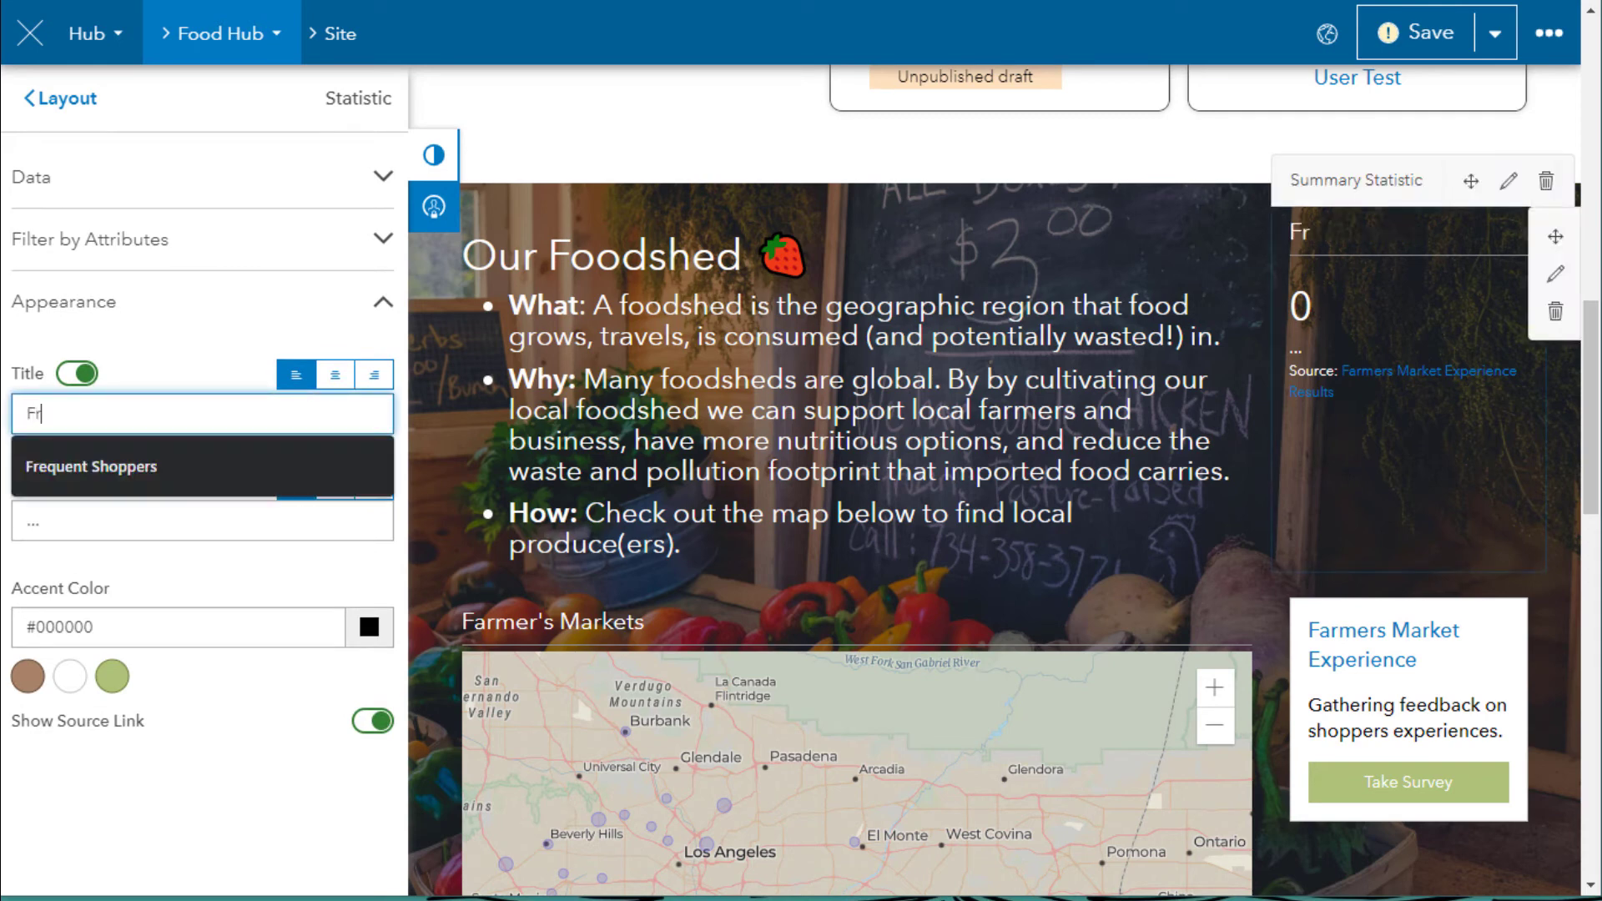
type("equent Shoppers")
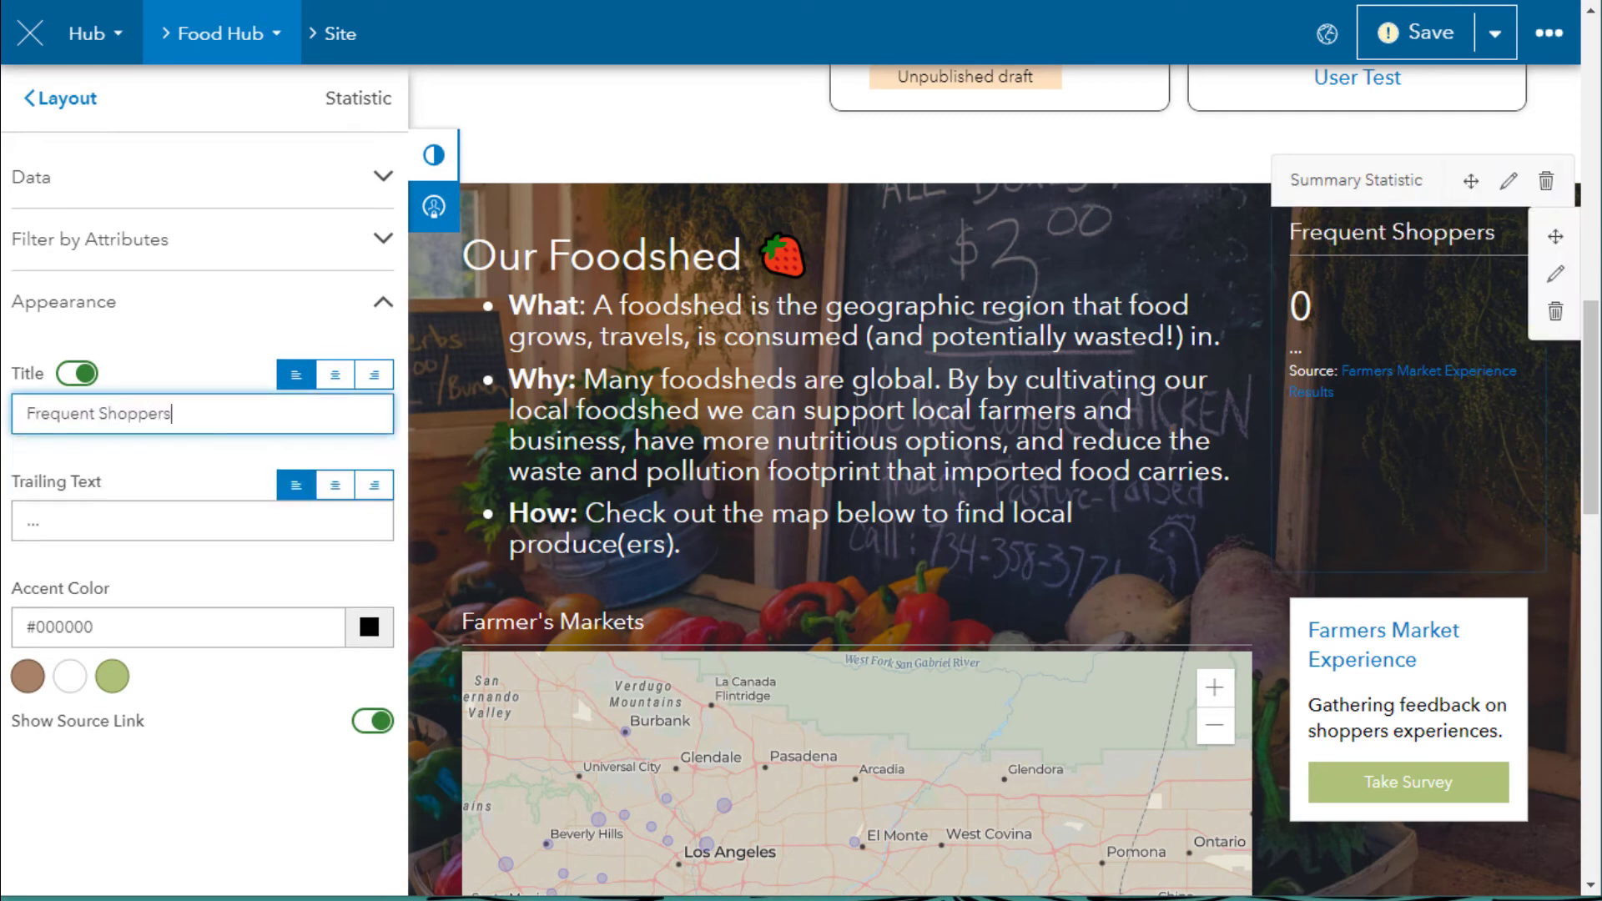
double_click(166, 526)
key("BackSpace")
left_click(115, 690)
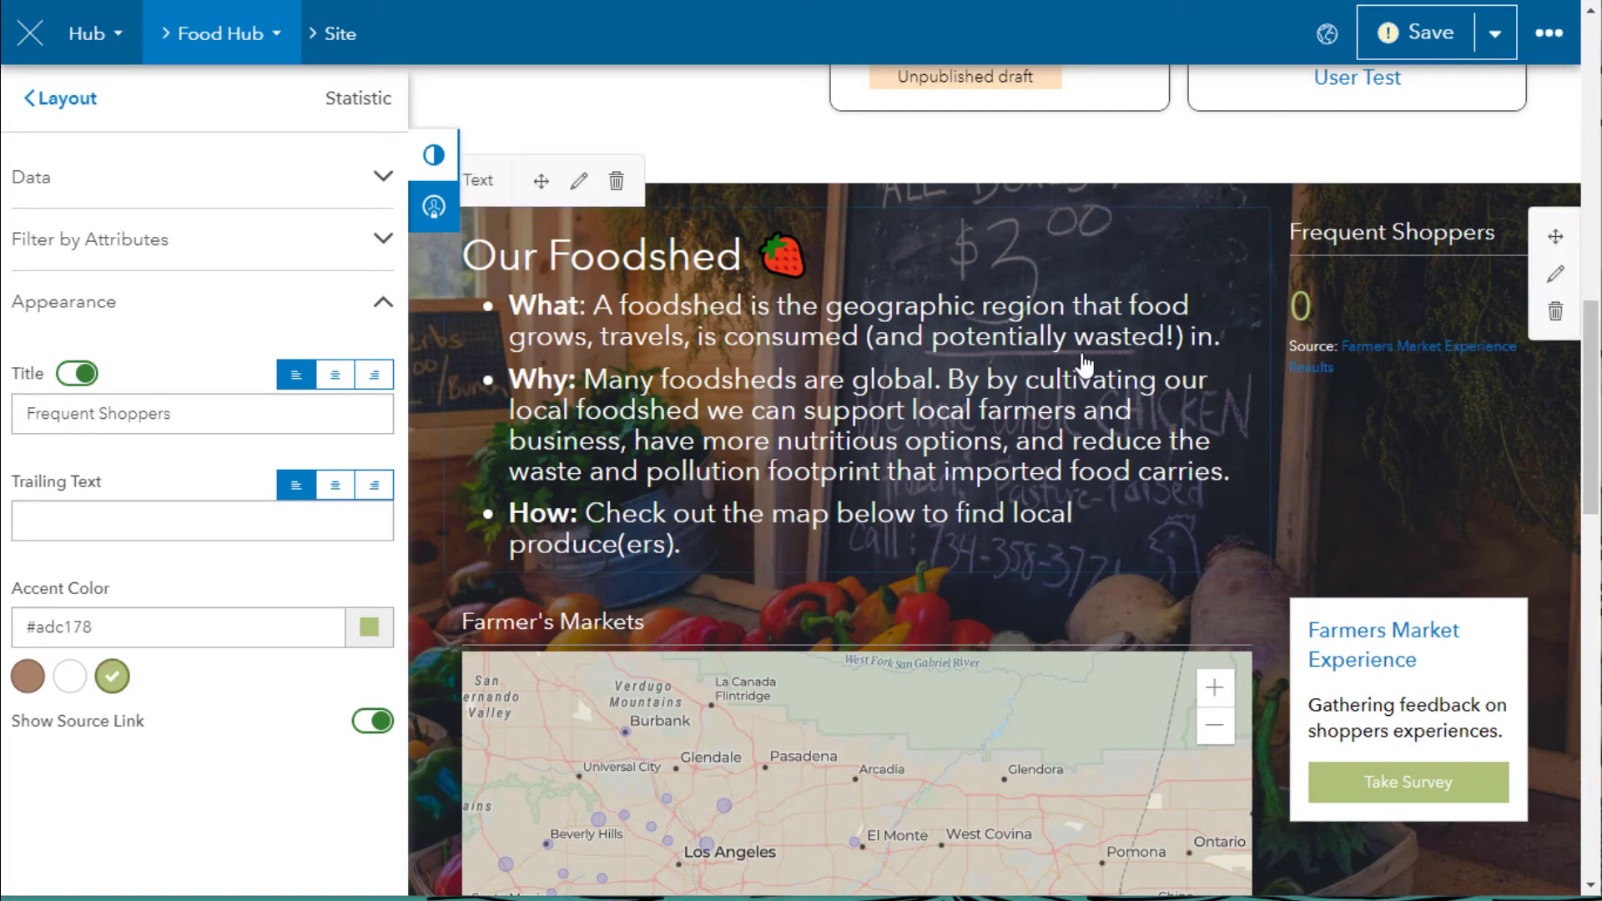
Scroll back to the top and return from the statistic settings to the Layout card list.
scroll(1037, 358, "up", 1)
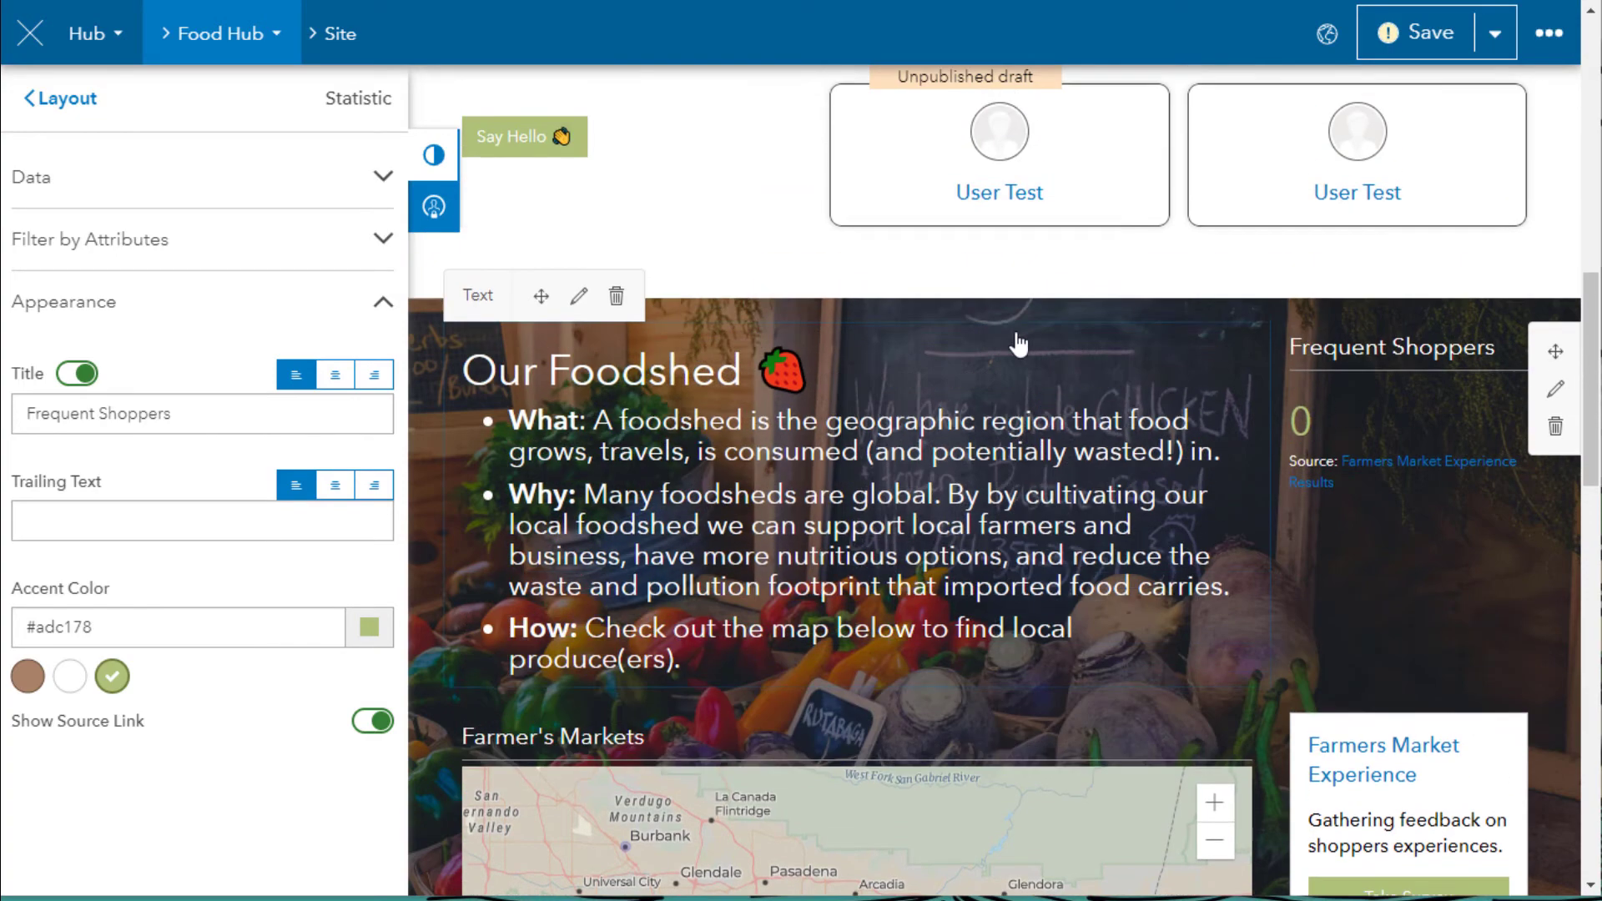
scroll(1004, 317, "up", 1)
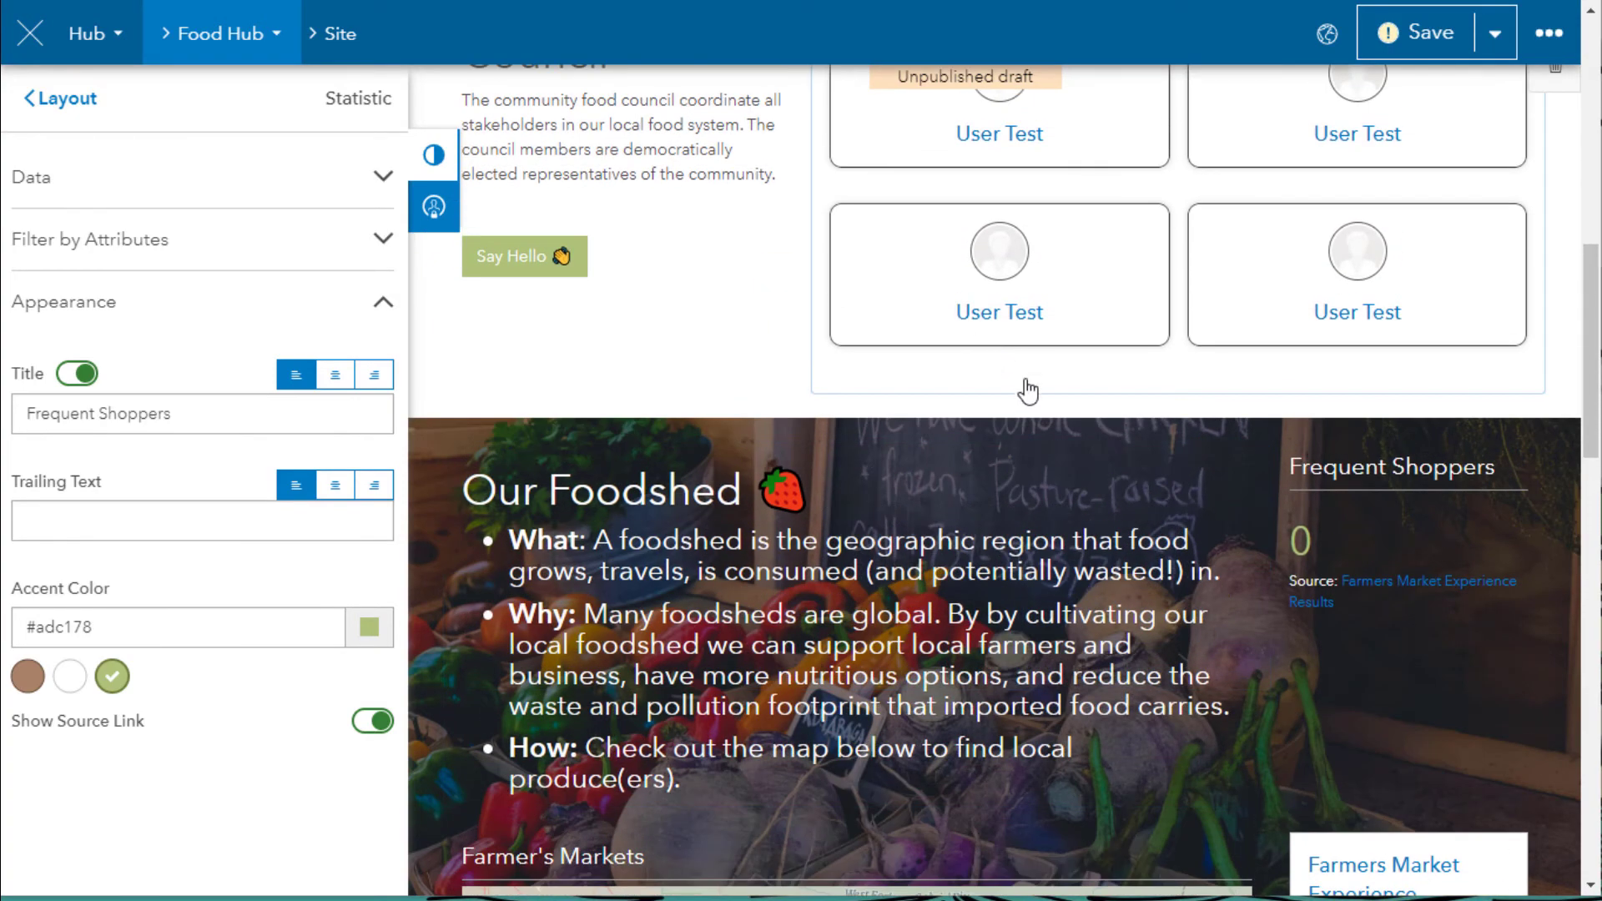
scroll(885, 392, "down", 2)
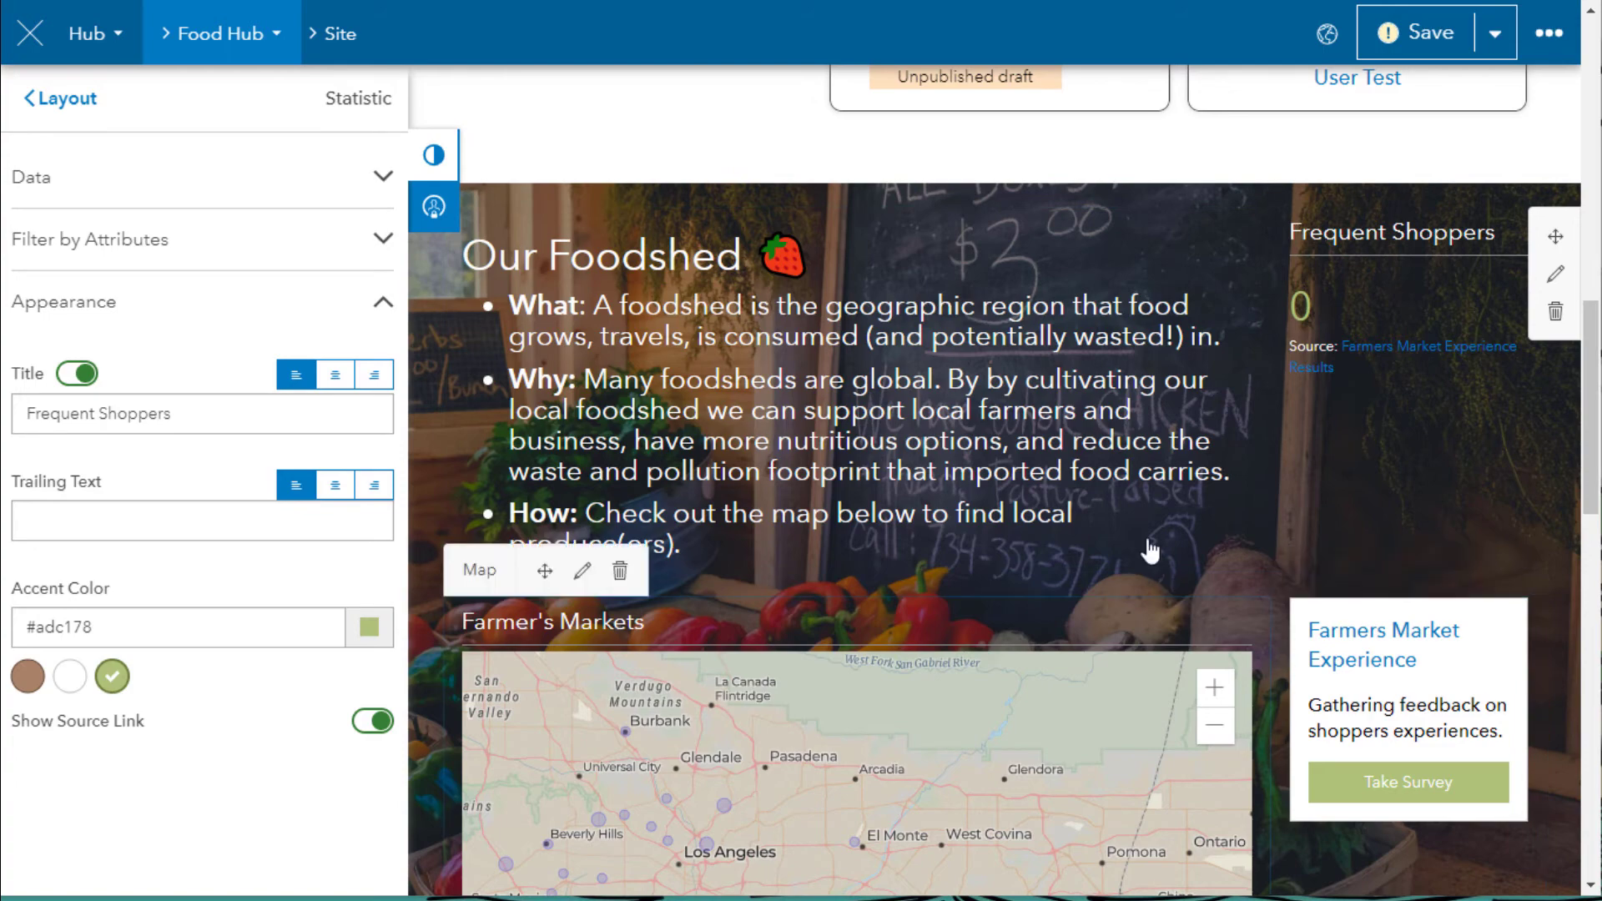
scroll(1008, 491, "up", 1)
scroll(1005, 491, "up", 10)
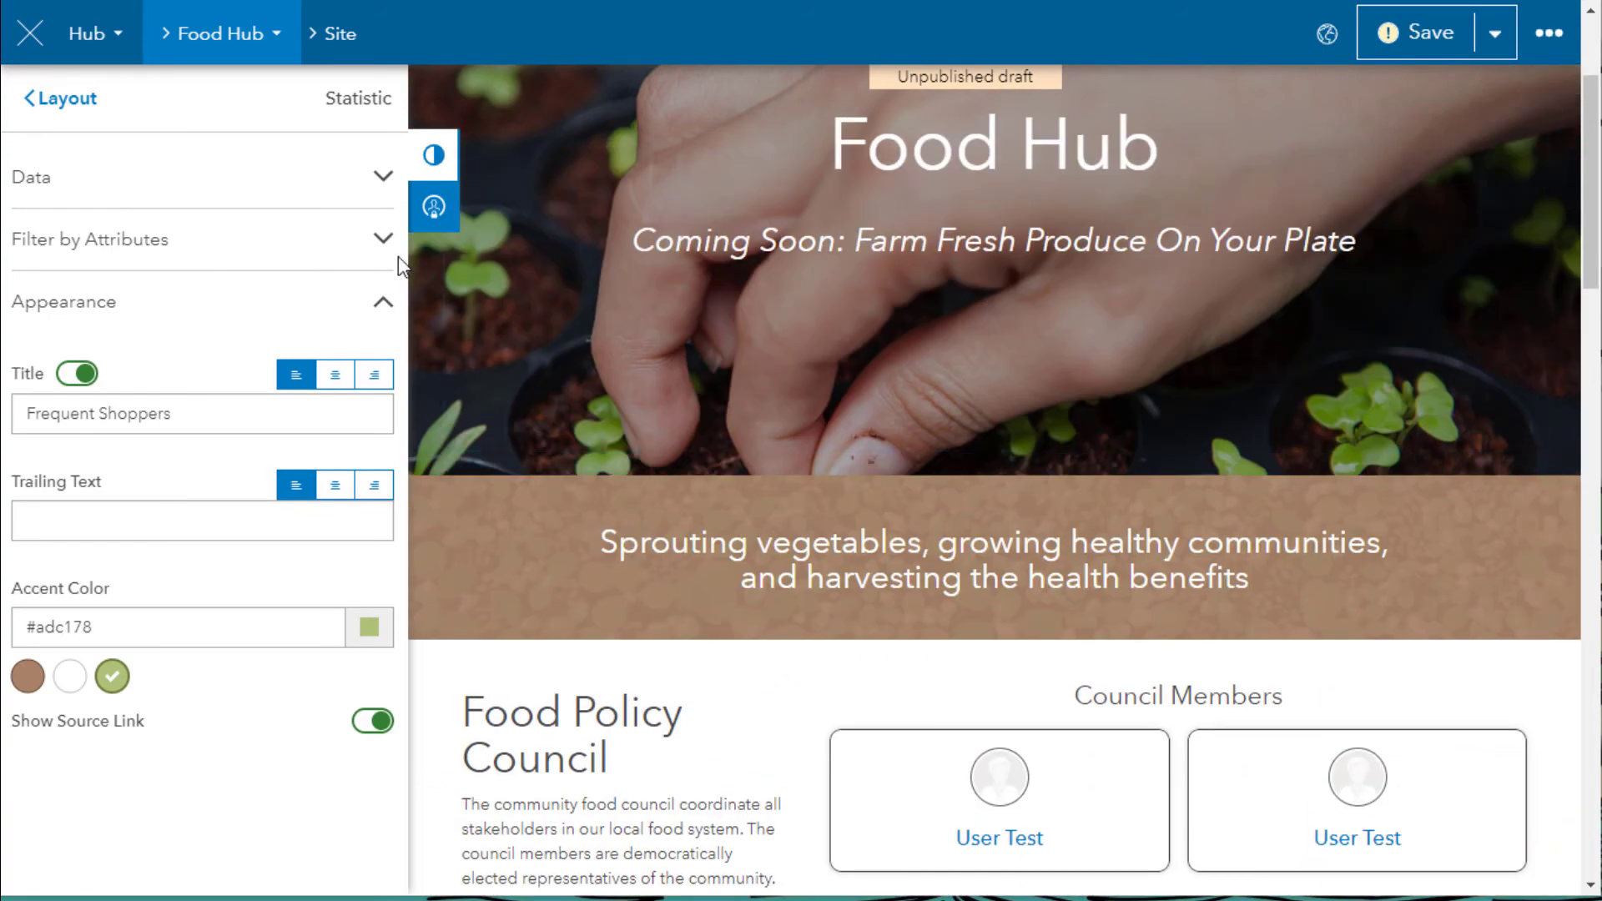
left_click(73, 104)
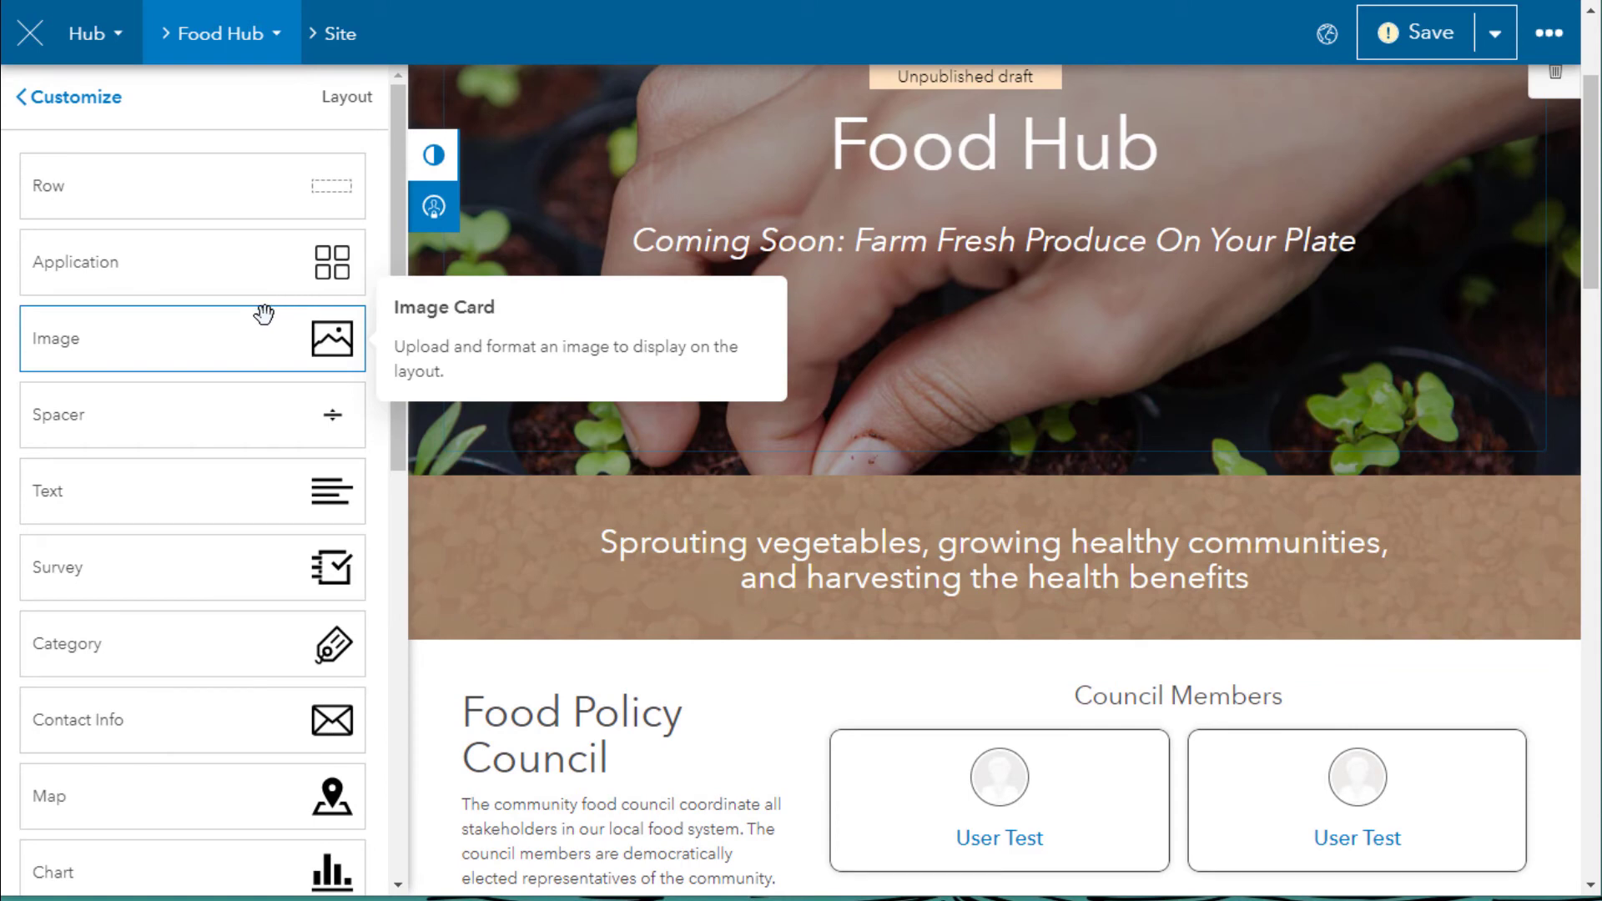
Place a Sign Up card ('Join our community', Sign up button) on the Food Hub hero banner.
scroll(263, 314, "down", 10)
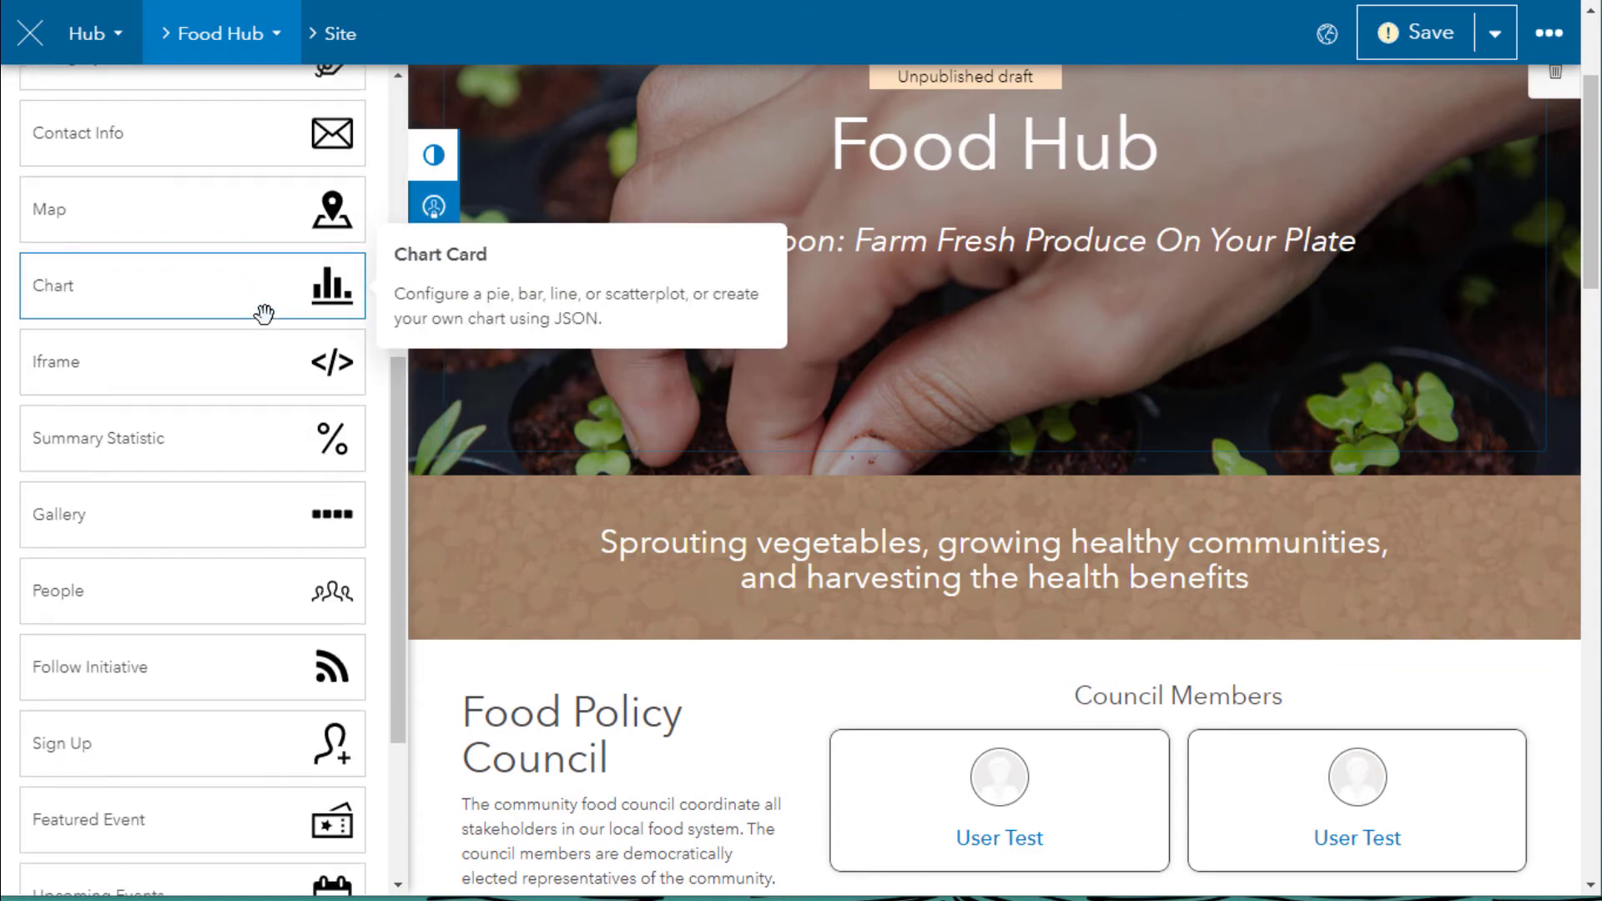
left_click_drag(230, 504, 1008, 441)
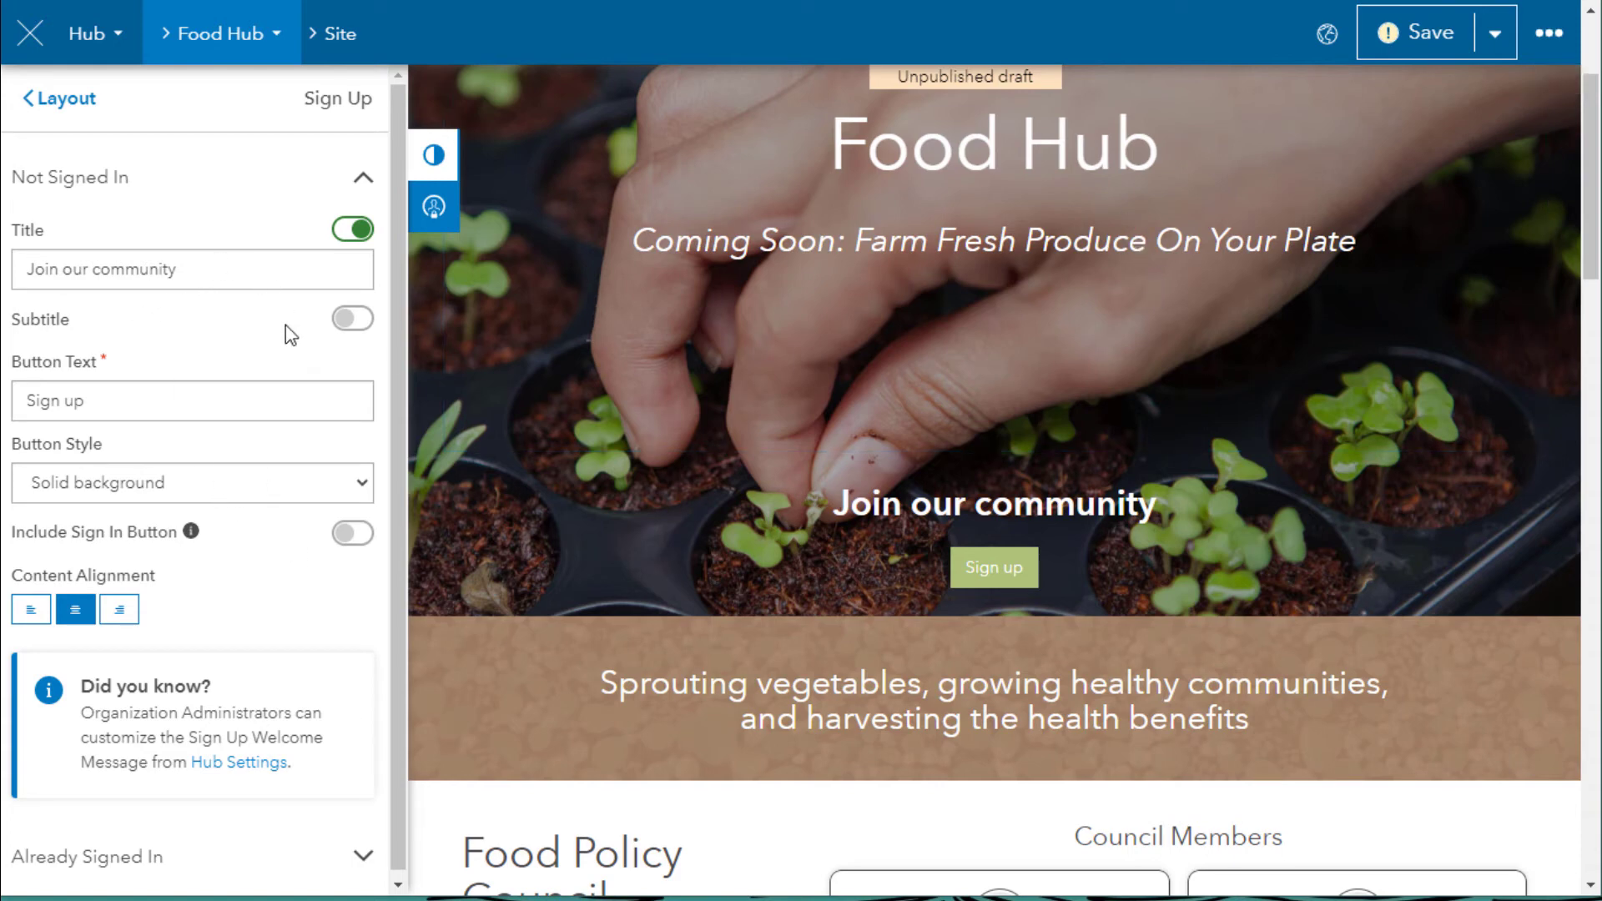
left_click(358, 179)
Show signed-in visitors a separate Welcome back message with a View Content button.
left_click(261, 241)
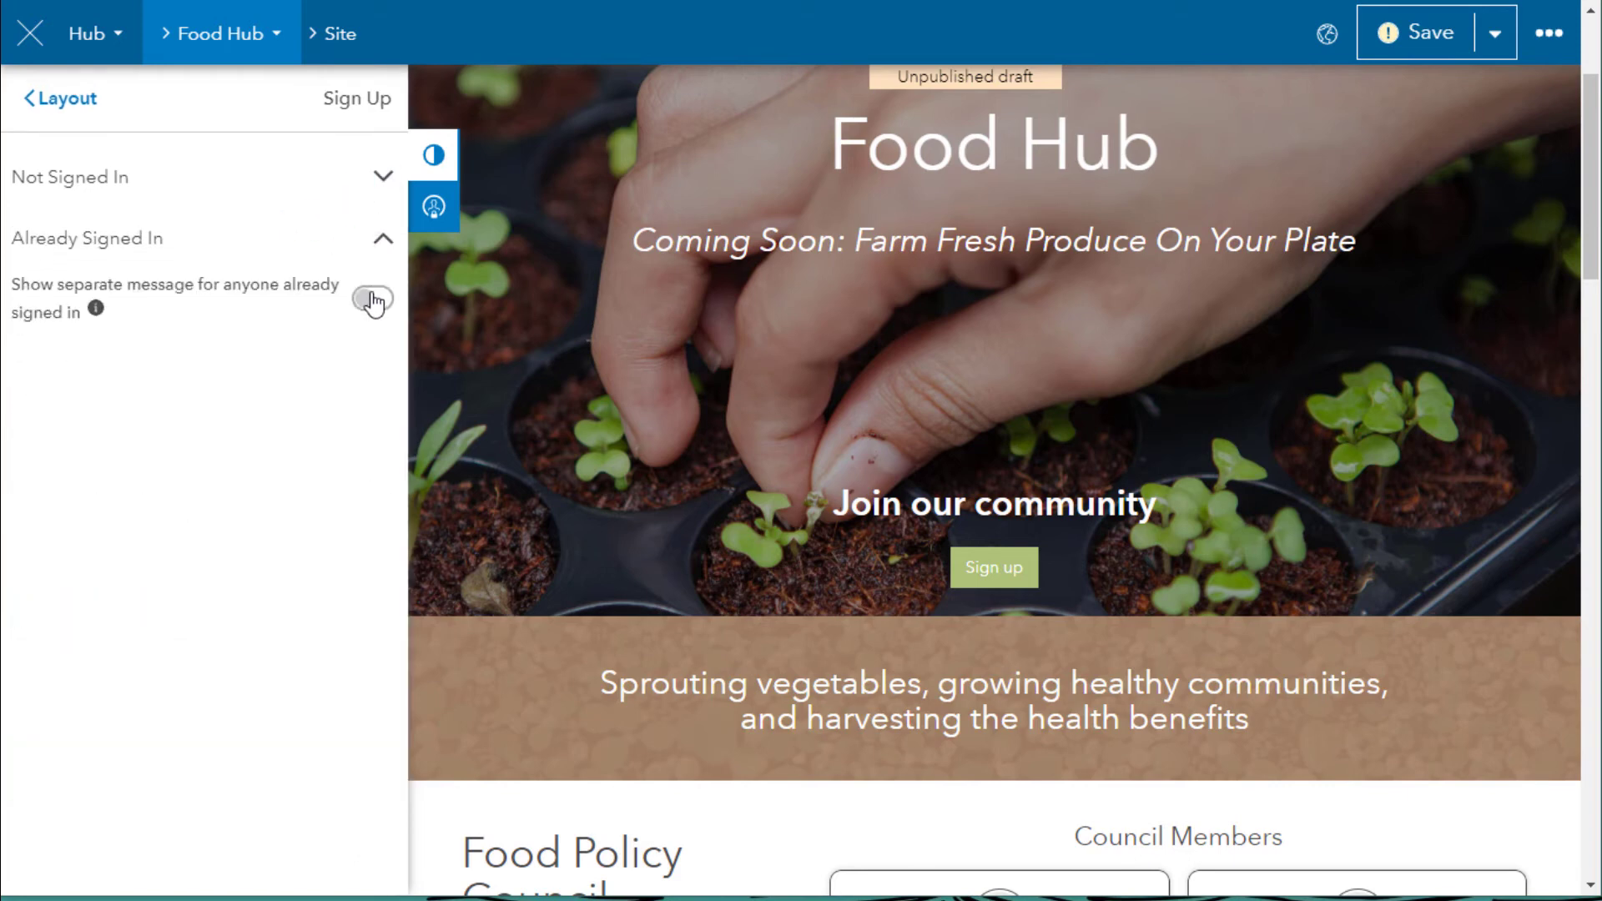
left_click(373, 300)
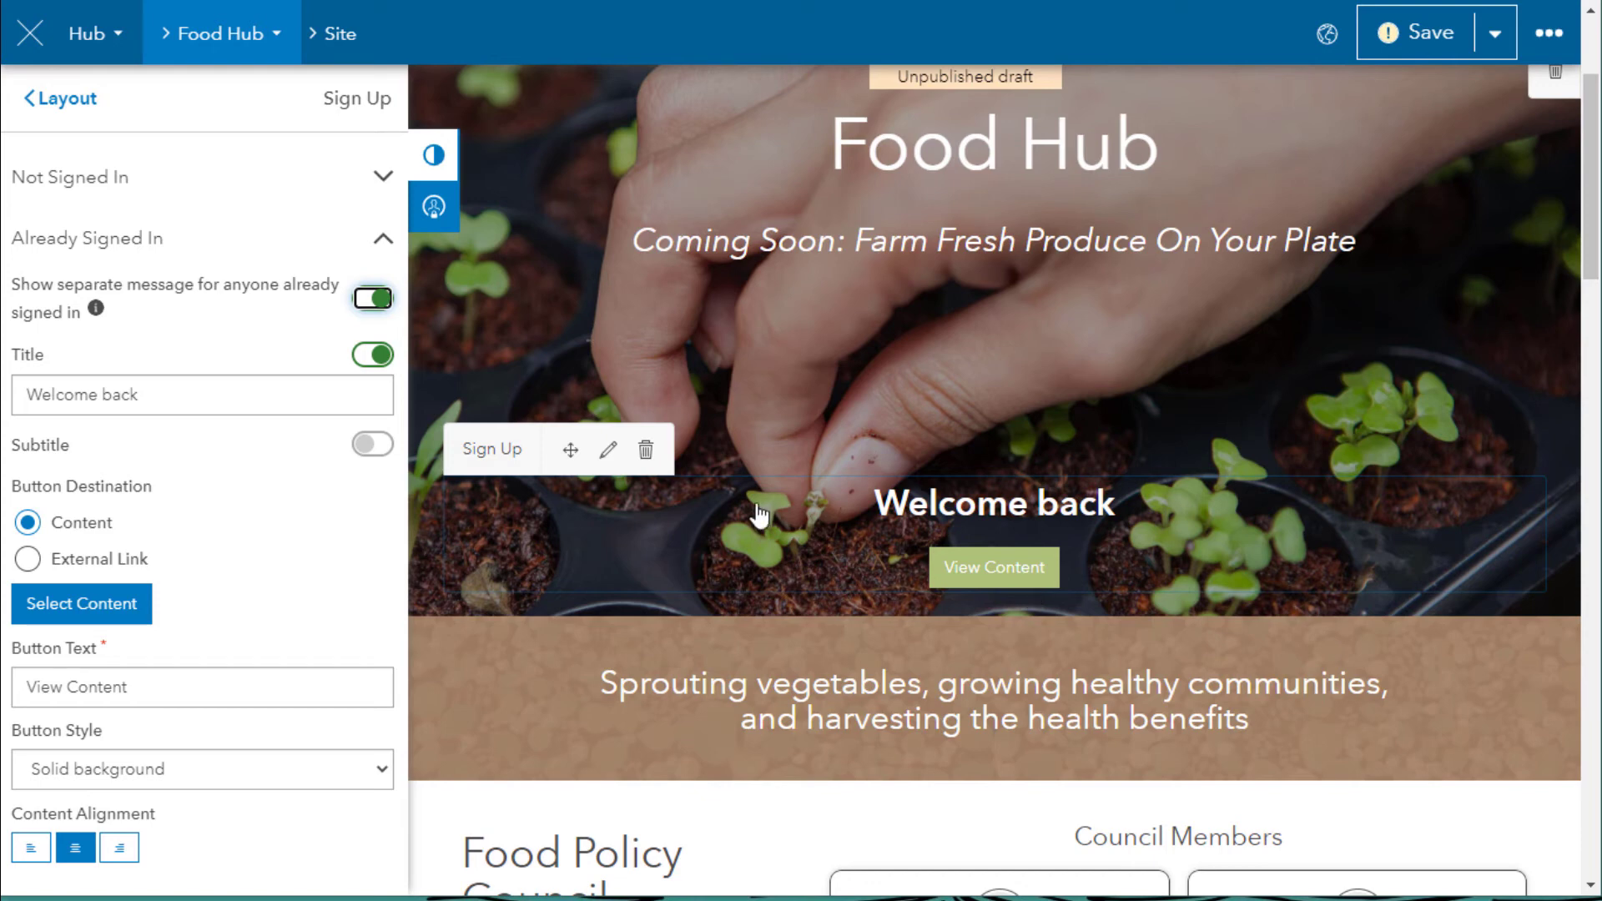
left_click(432, 157)
Open Row settings for the Download Data row, showing Box layout with transparent background.
mouse_move(880, 496)
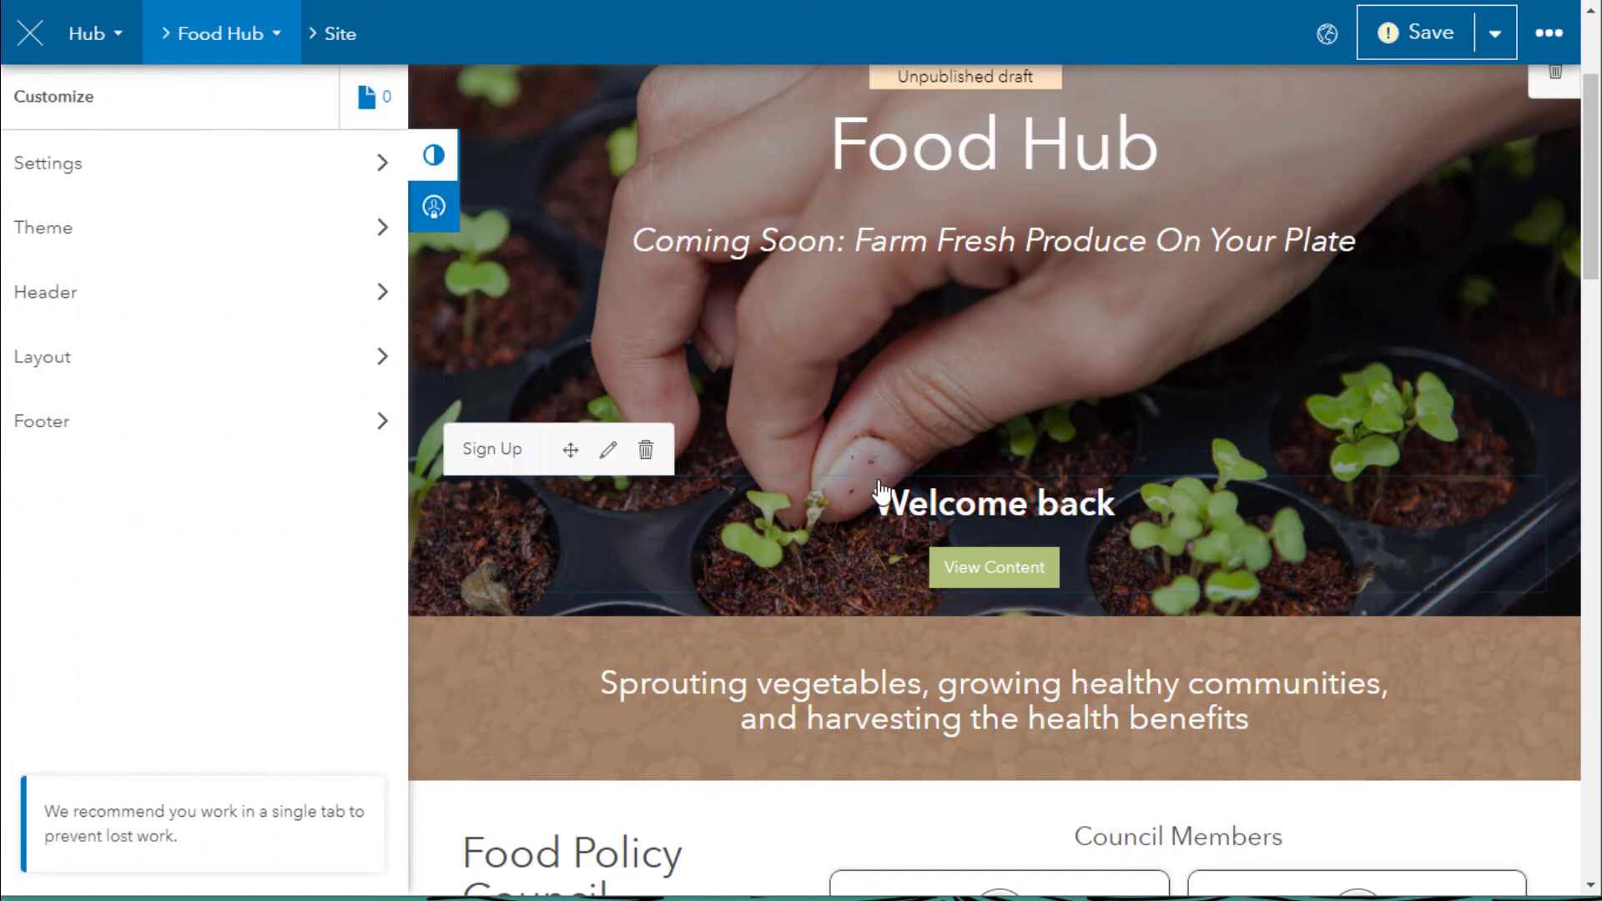
scroll(880, 495, "down", 10)
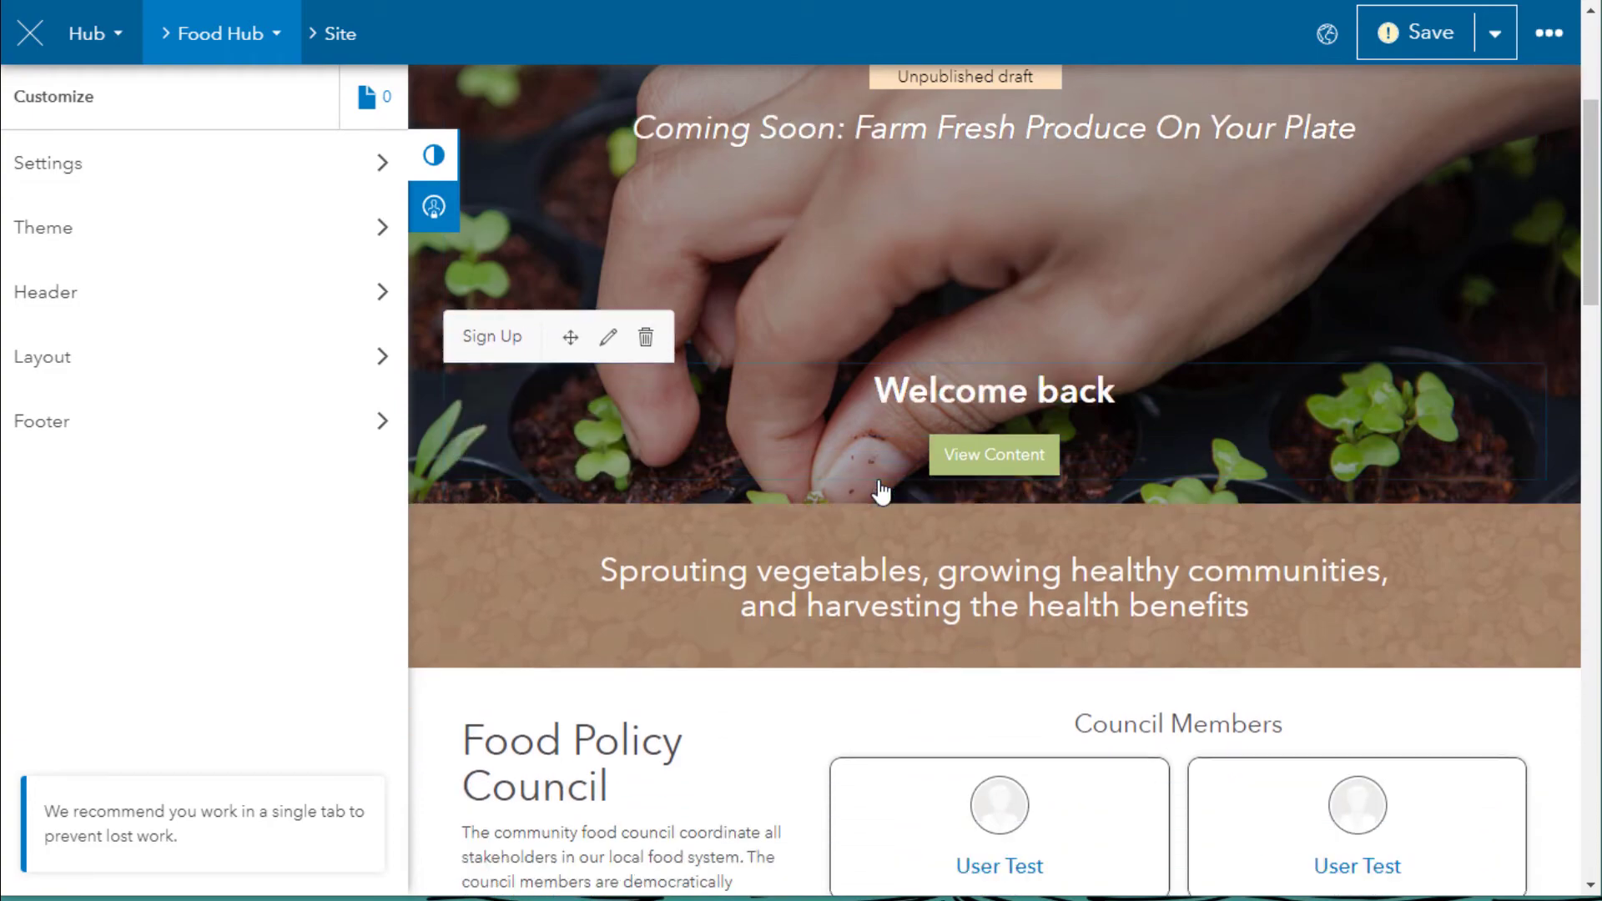
scroll(880, 494, "down", 15)
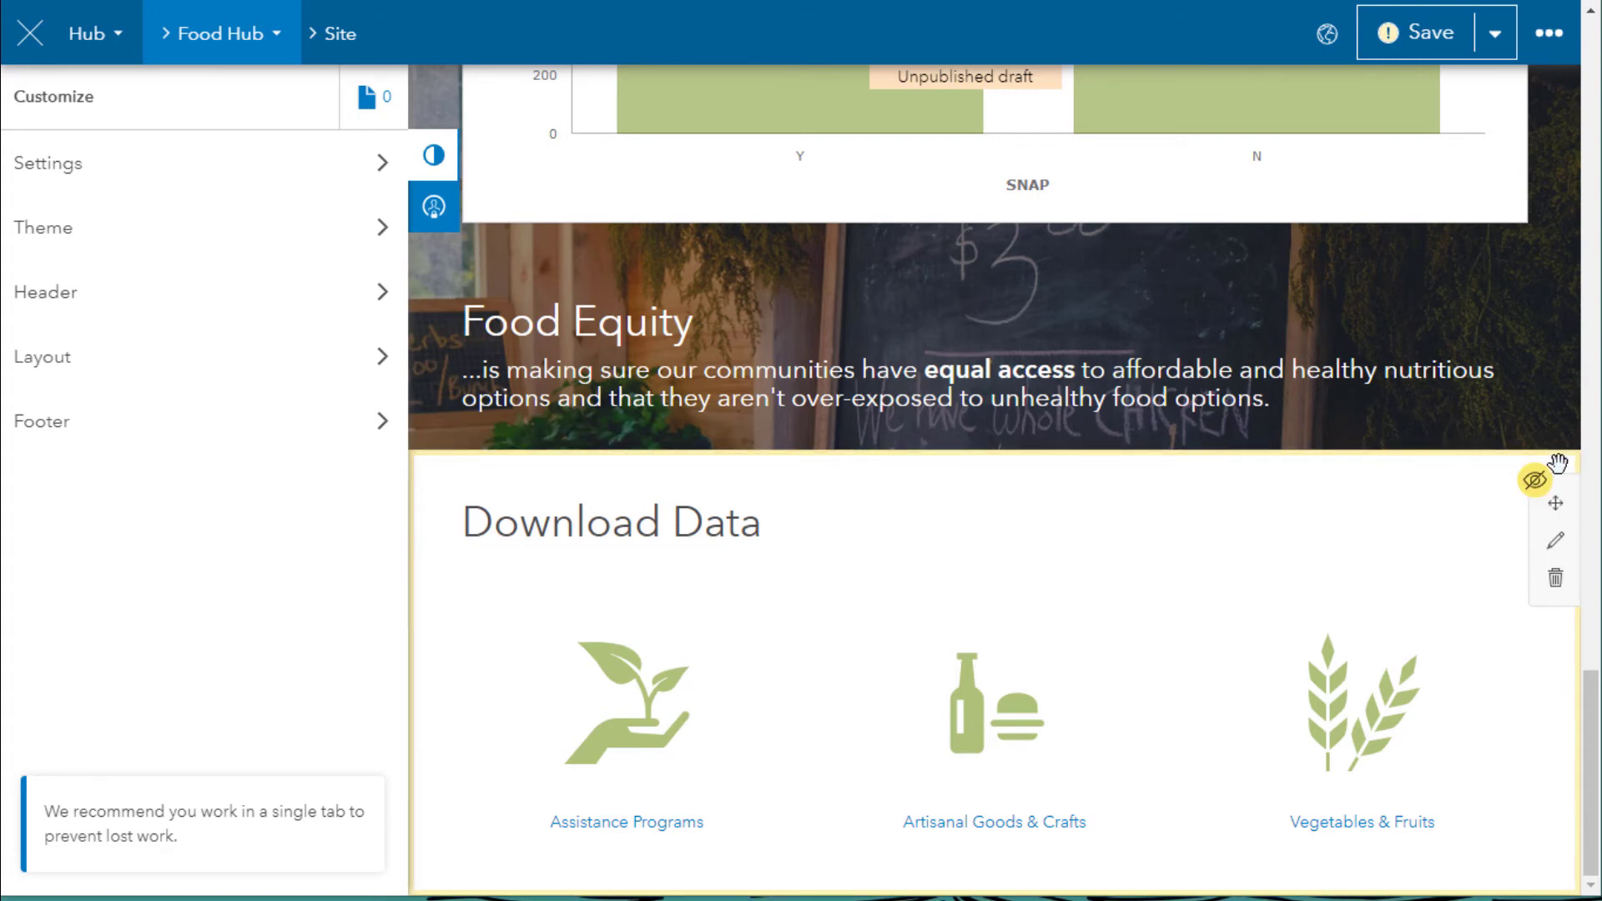
left_click(1554, 544)
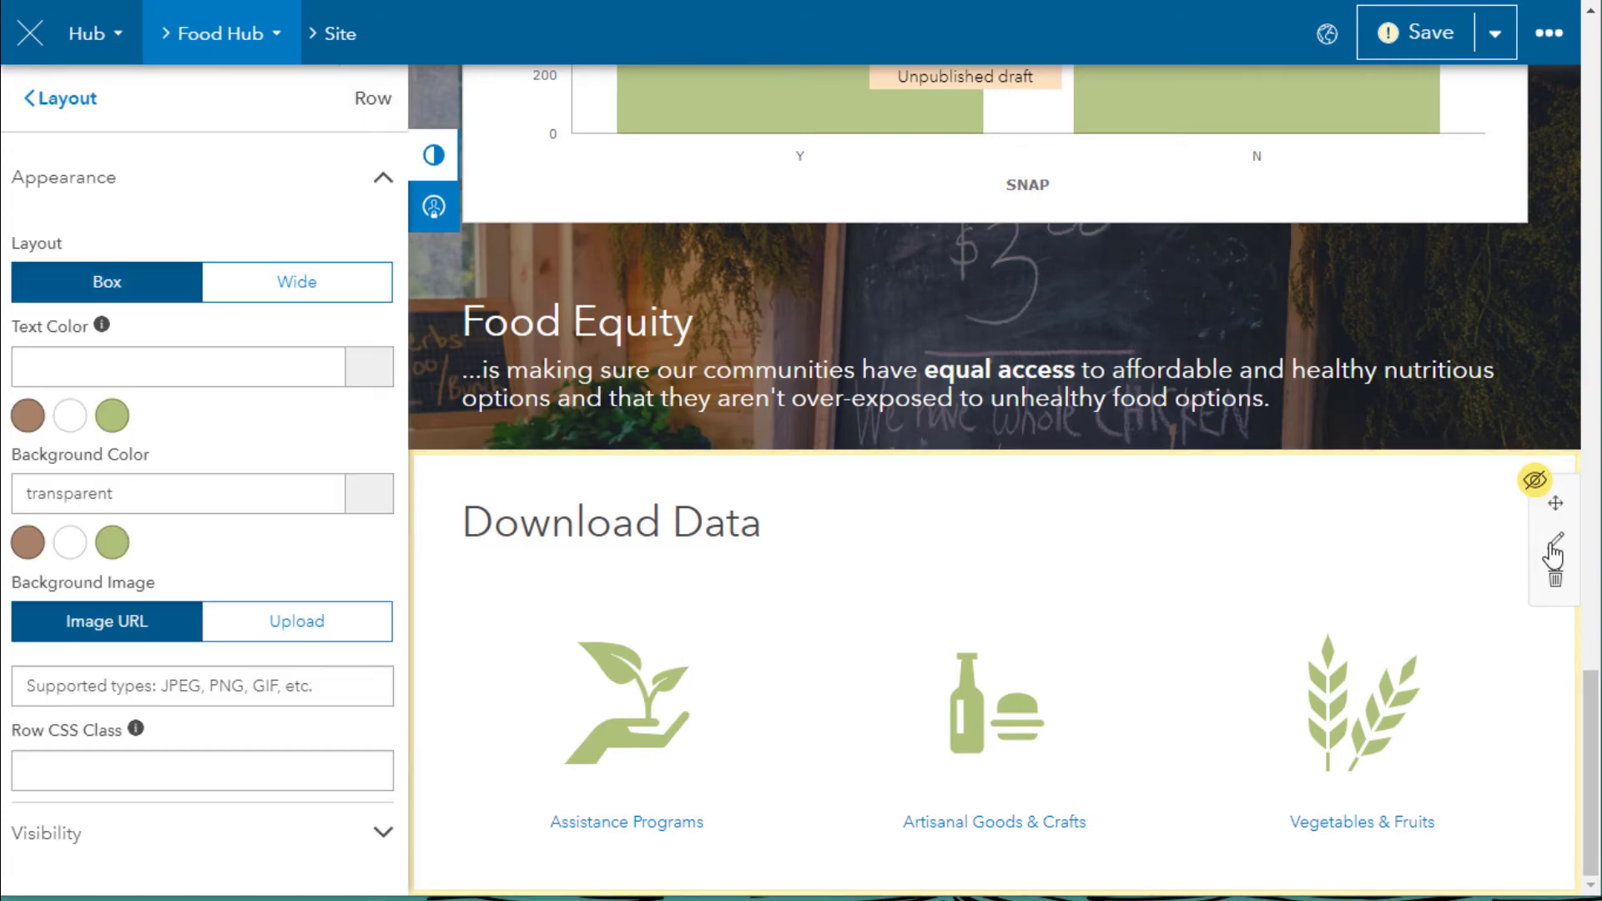
Check the row's Limit to Group visibility, then return to the addable Layout cards list.
left_click(229, 188)
left_click(186, 264)
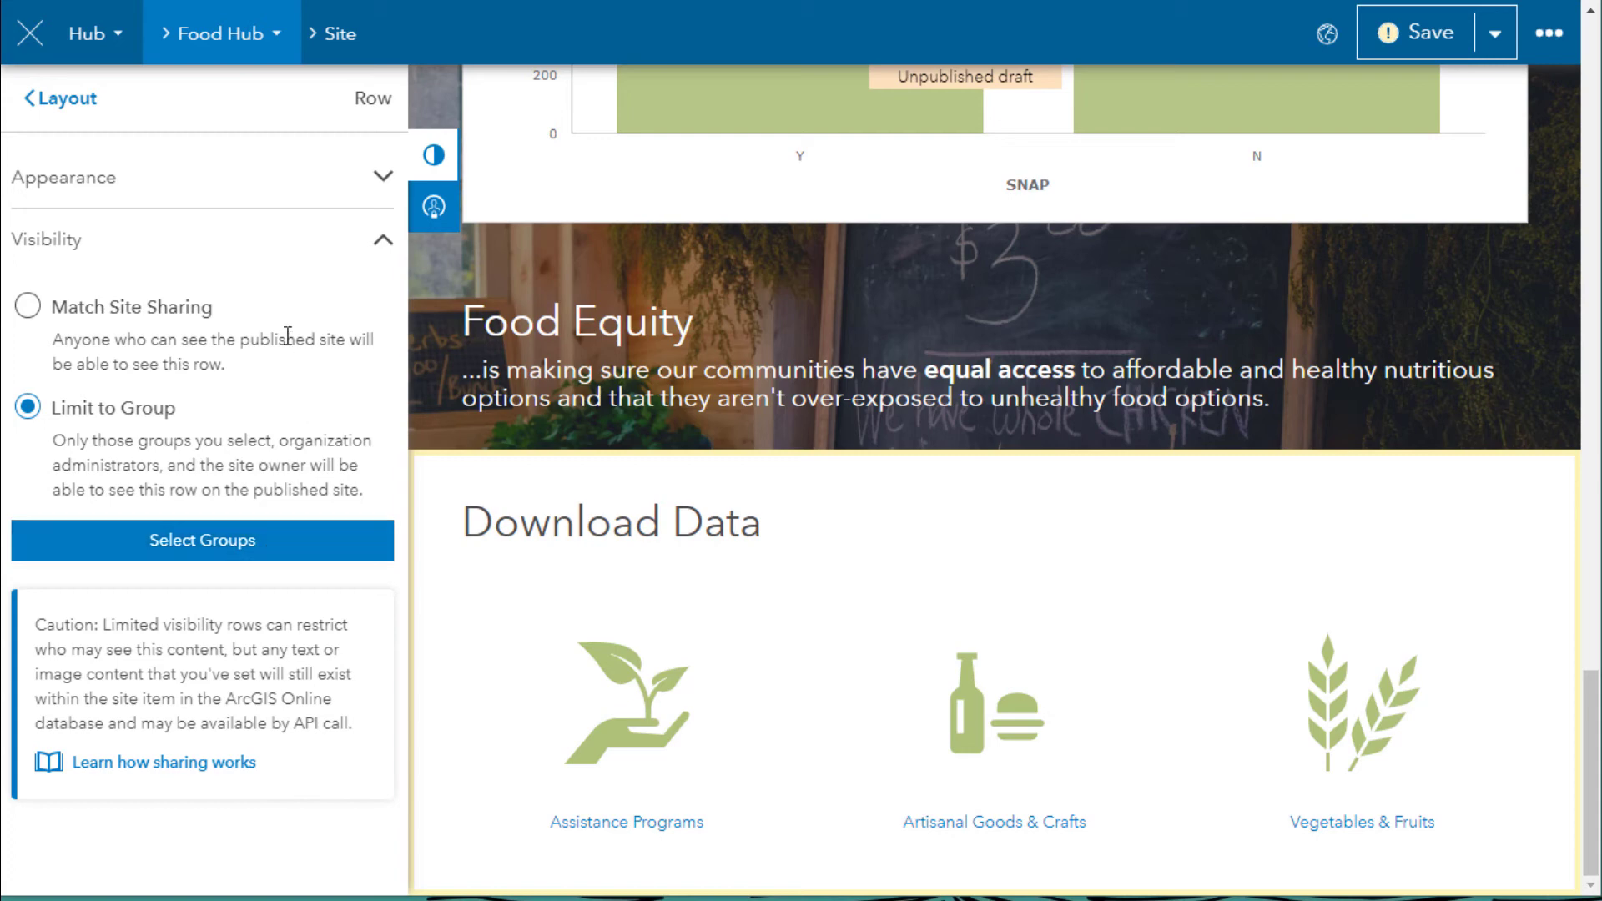
left_click(311, 244)
left_click(83, 107)
scroll(315, 562, "down", 8)
scroll(313, 572, "down", 2)
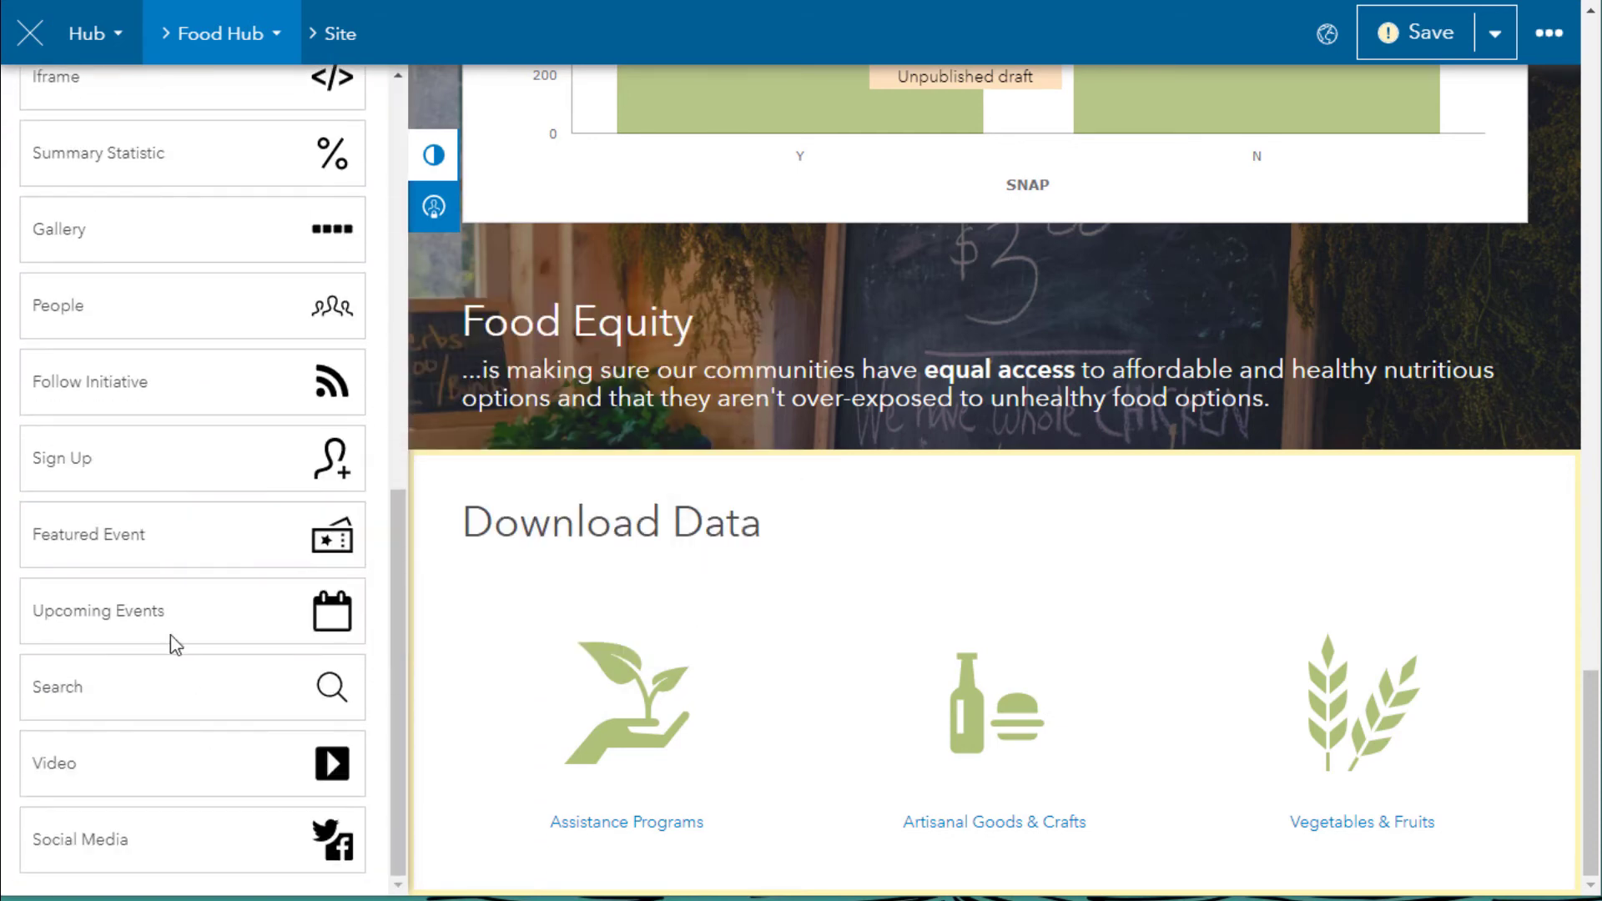
Place a Featured Event card below Download Data featuring Data Party - U.S. Census of Agriculture.
left_click_drag(239, 536, 993, 834)
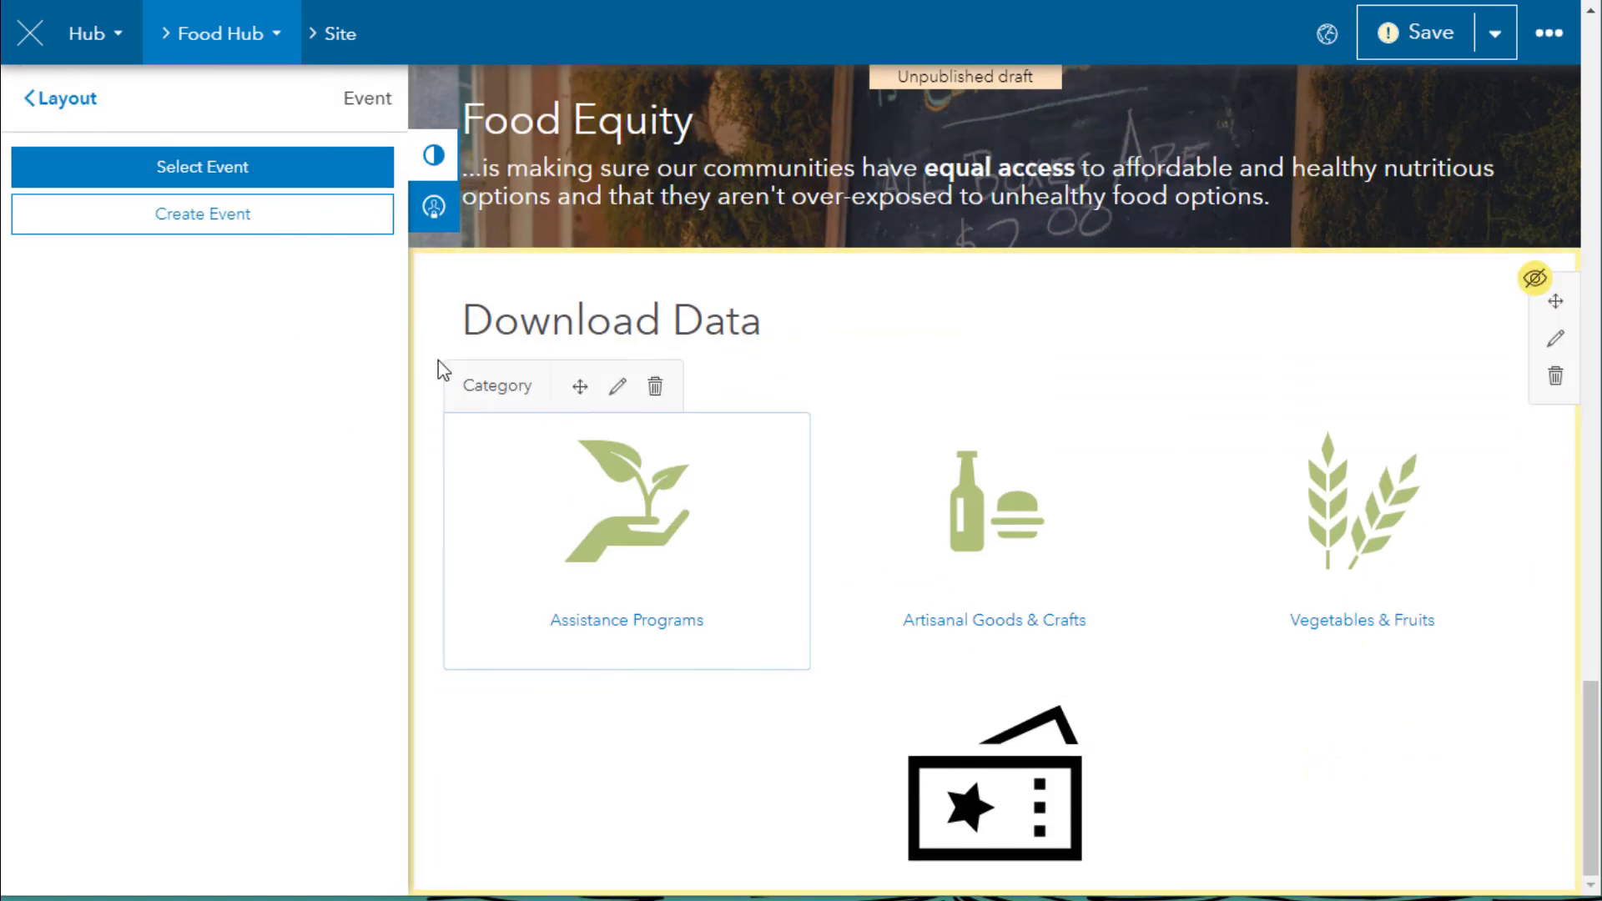
left_click(283, 189)
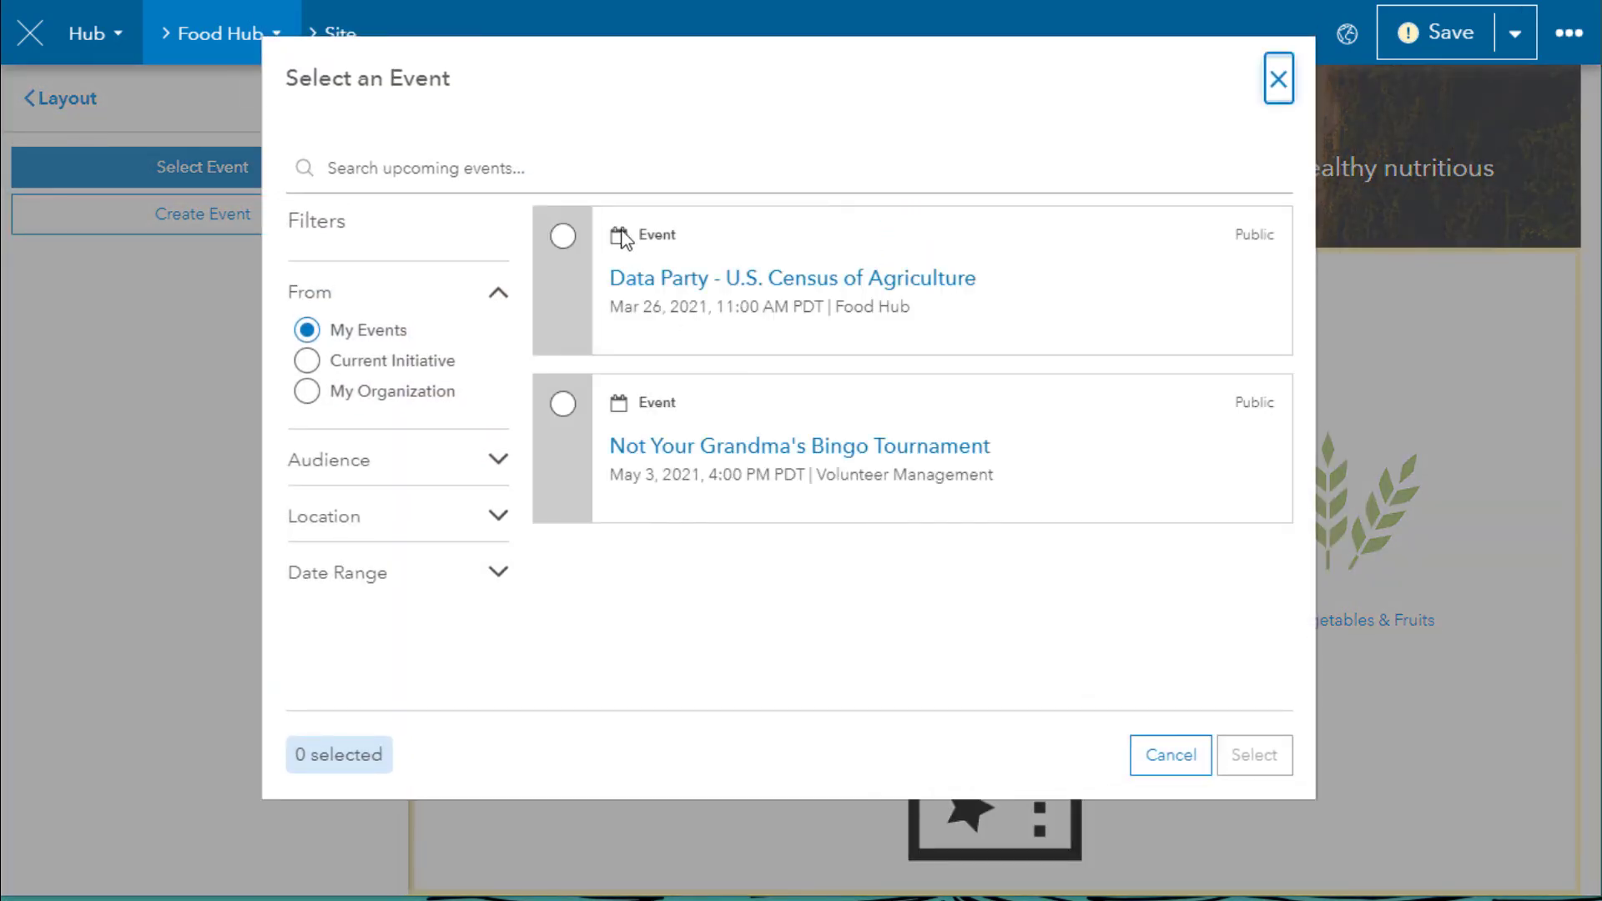
left_click(563, 236)
left_click(1274, 762)
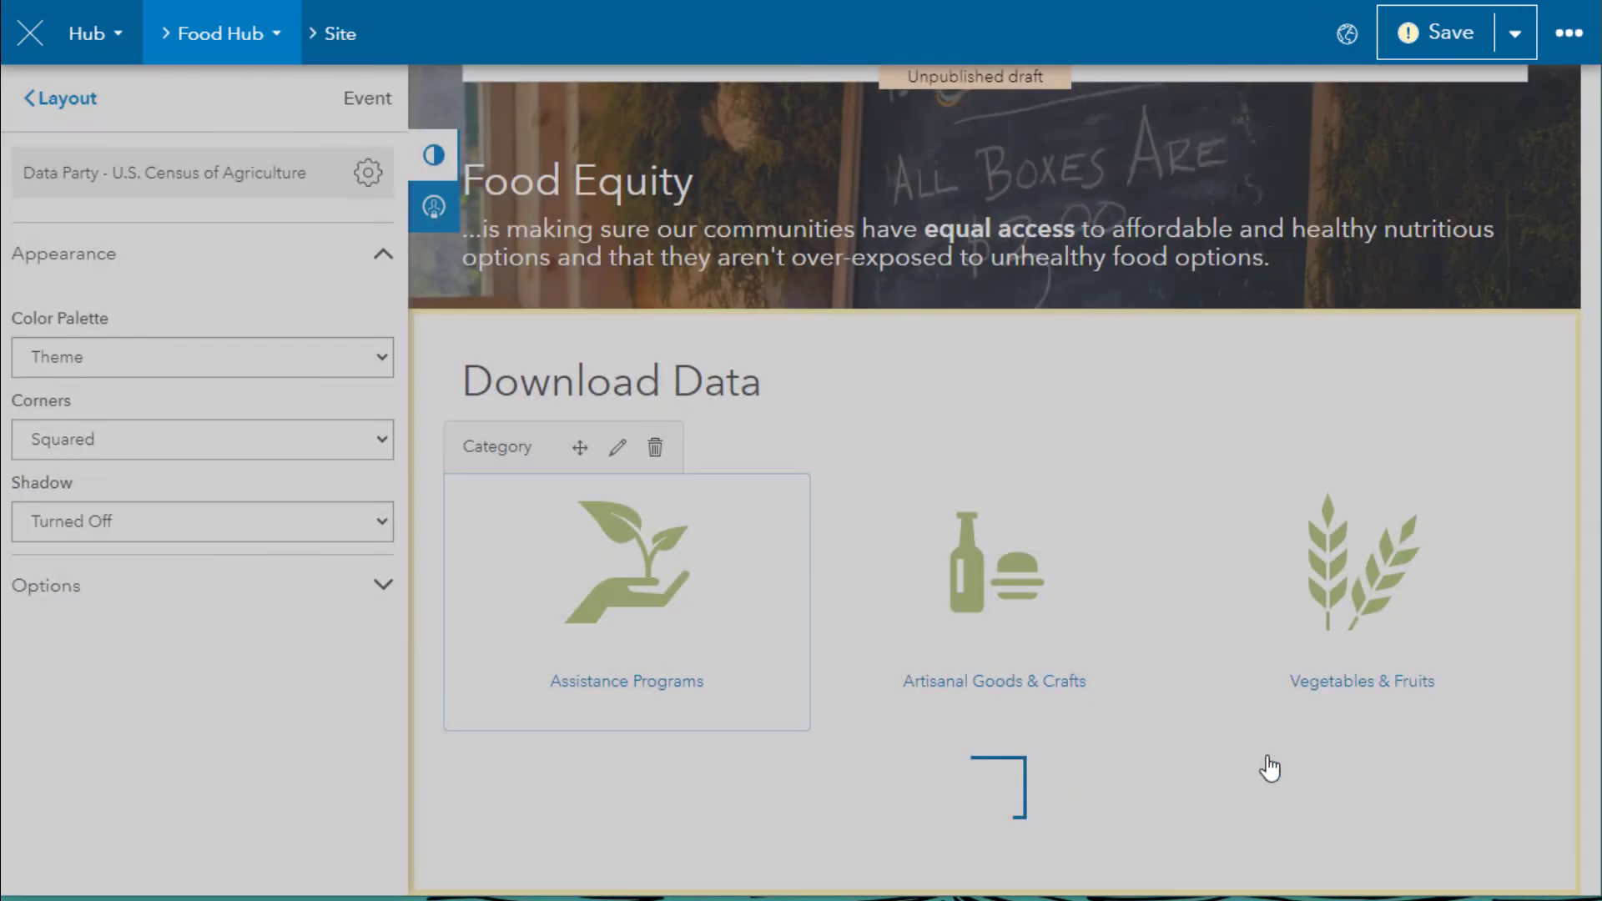
scroll(926, 813, "down", 3)
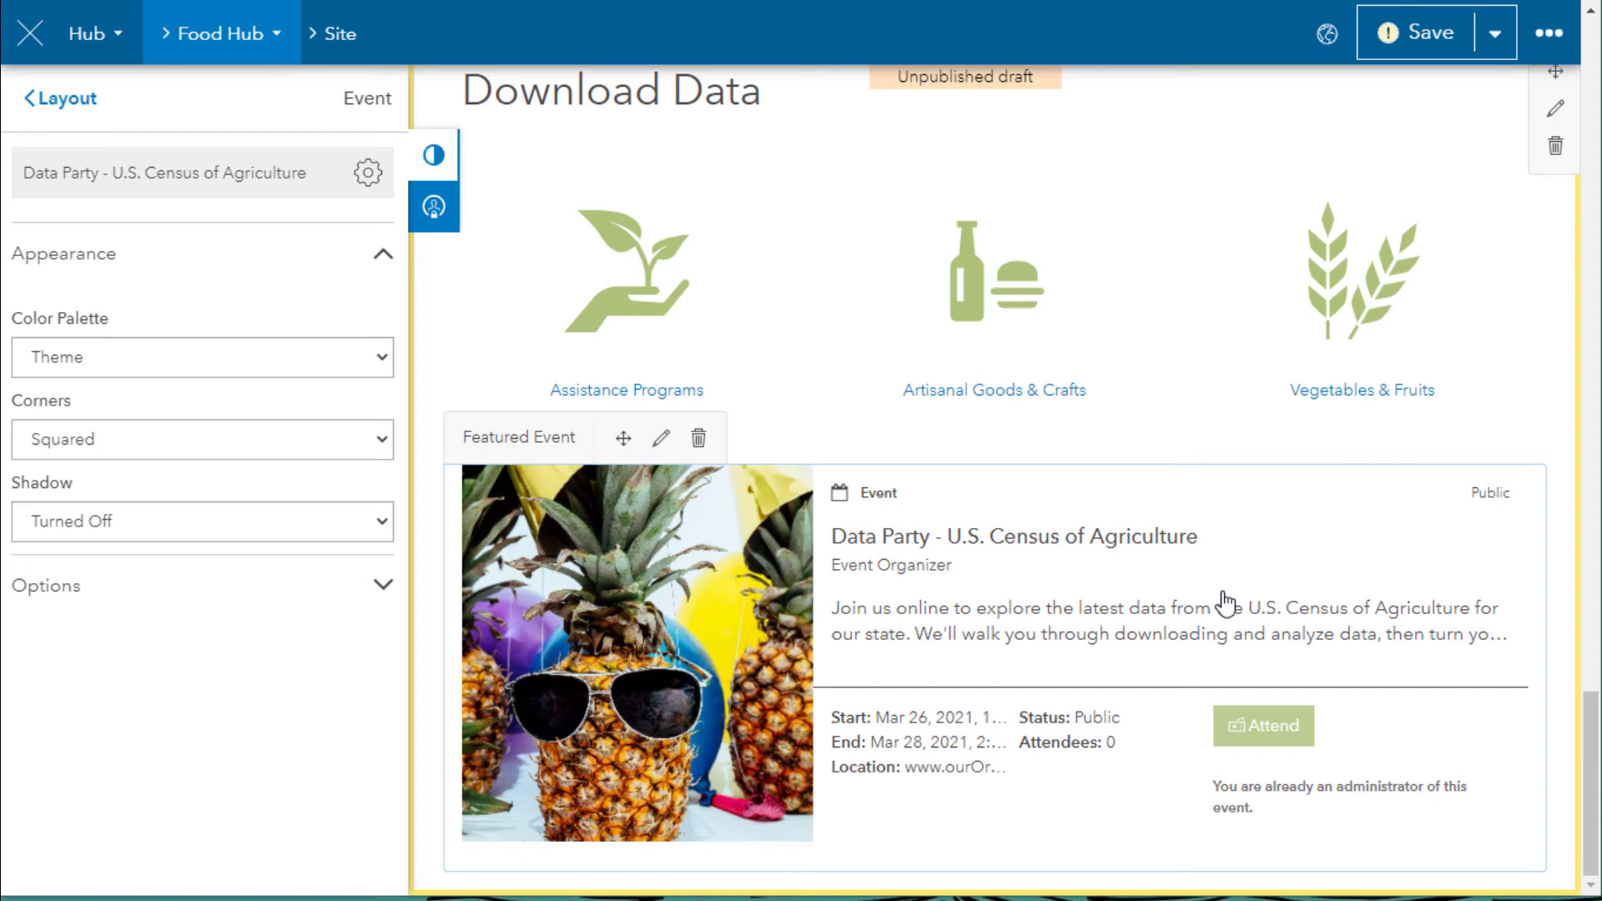
scroll(1225, 603, "up", 3)
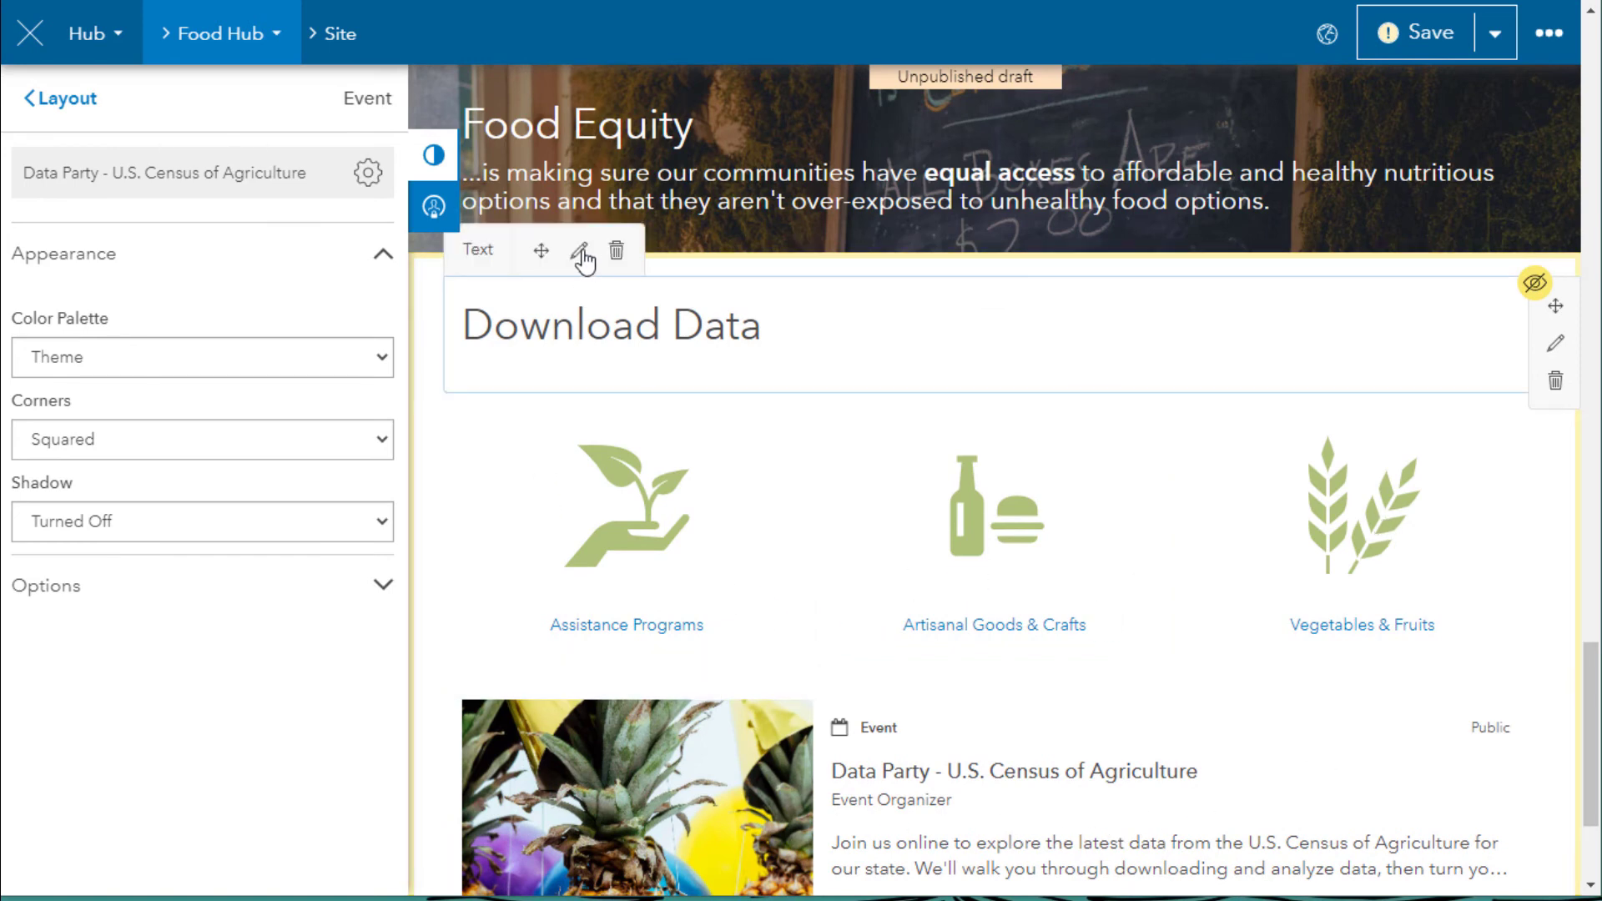
Replace the Download Data heading HTML with banner-heading markup: pale green gradient, 75px left margin.
left_click(477, 252)
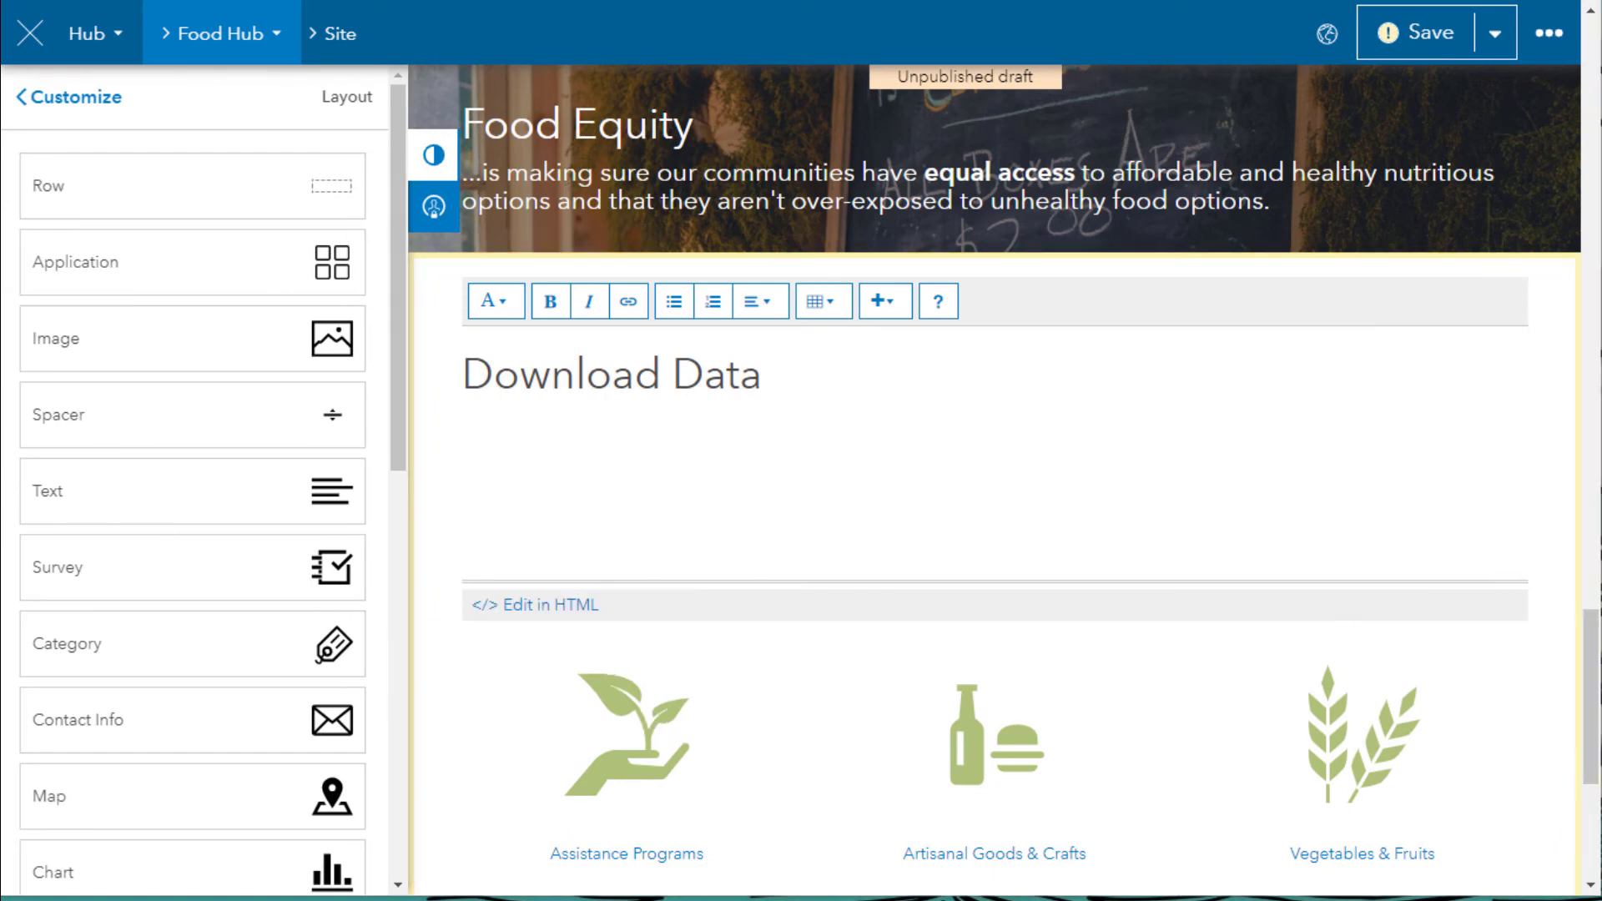
left_click(546, 604)
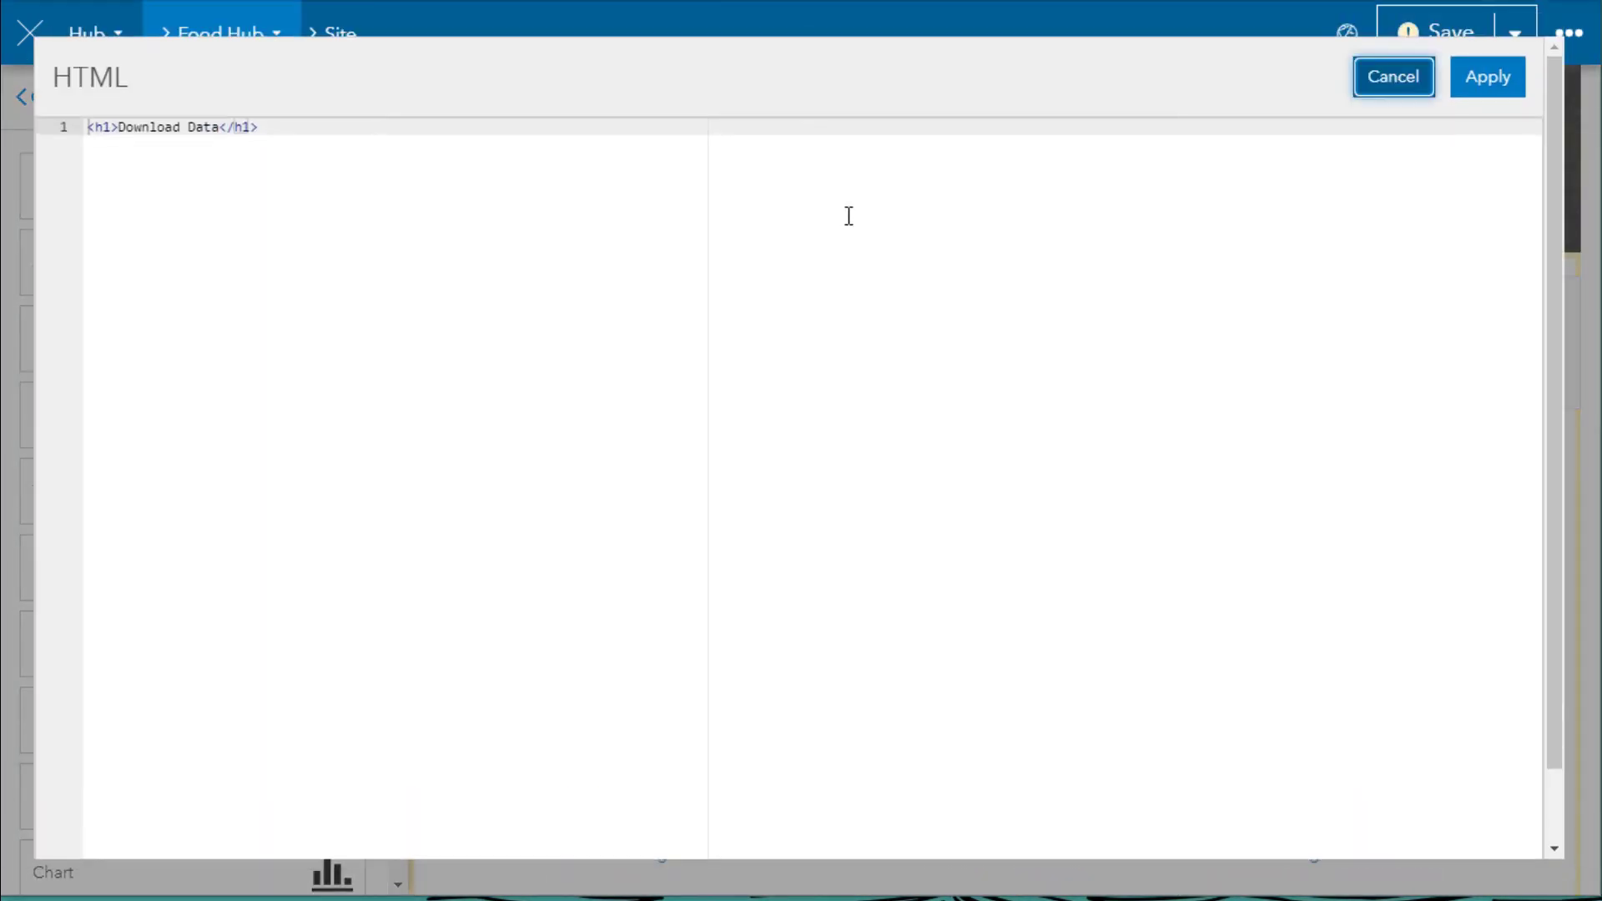
key("ctrl+a")
type("<div class=\"banner-heading\" style=\"background: linear-gradient(rgba(255, 255, 255, 0) 50%, rgba(173, 193, 120, 0.2) 50%); margin-left: 75px;\">&nbsp;Download Data</div>")
left_click(1489, 77)
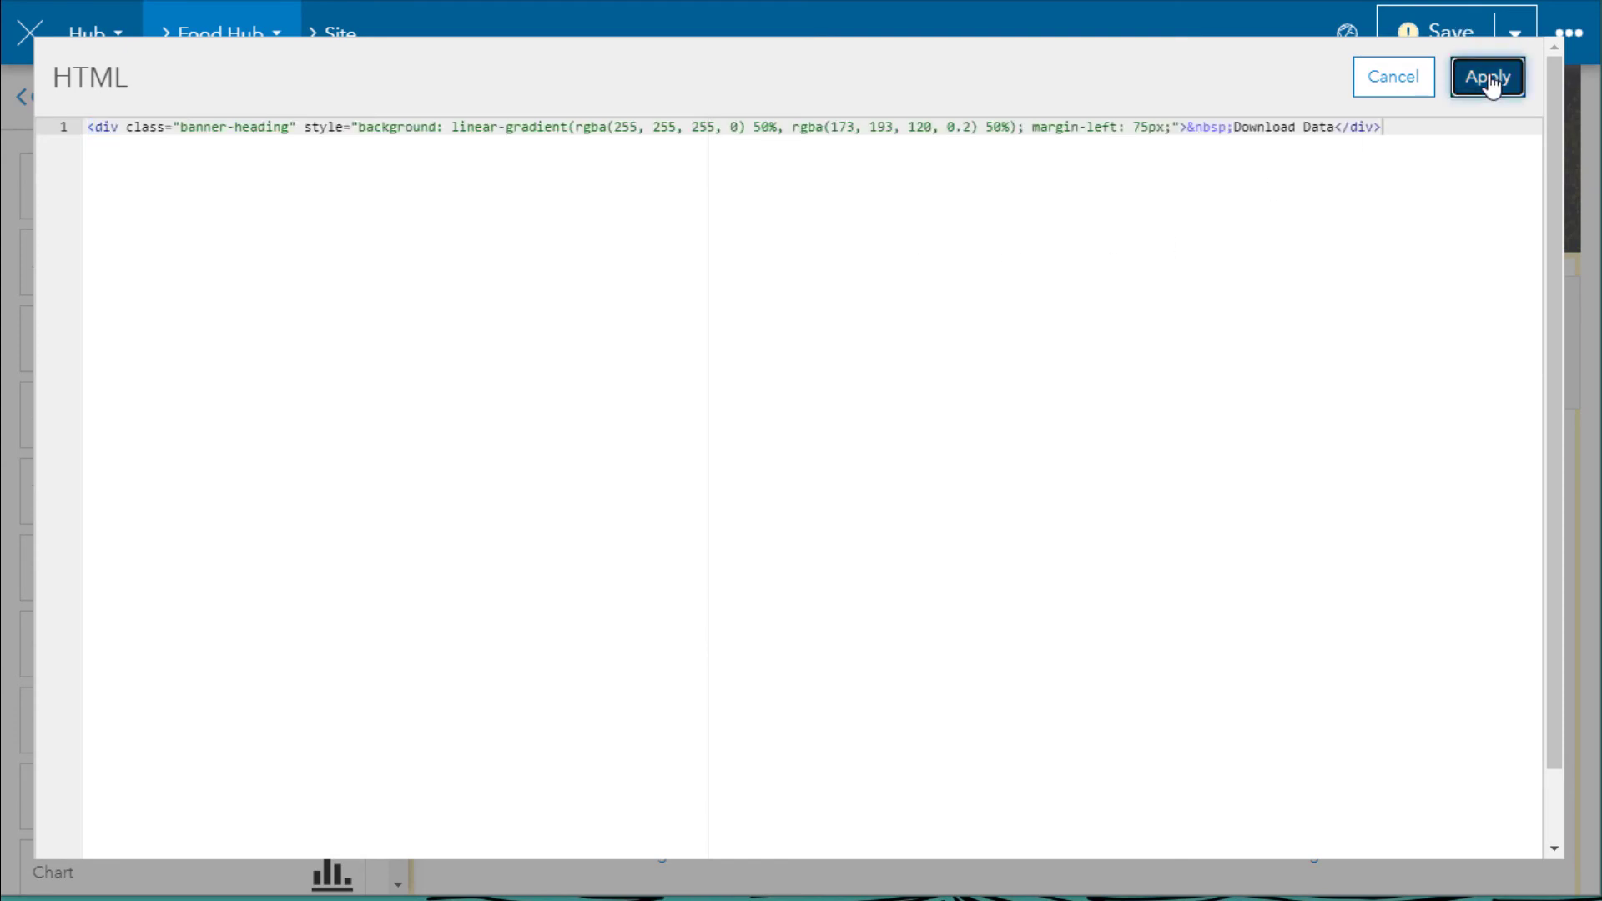
left_click(580, 254)
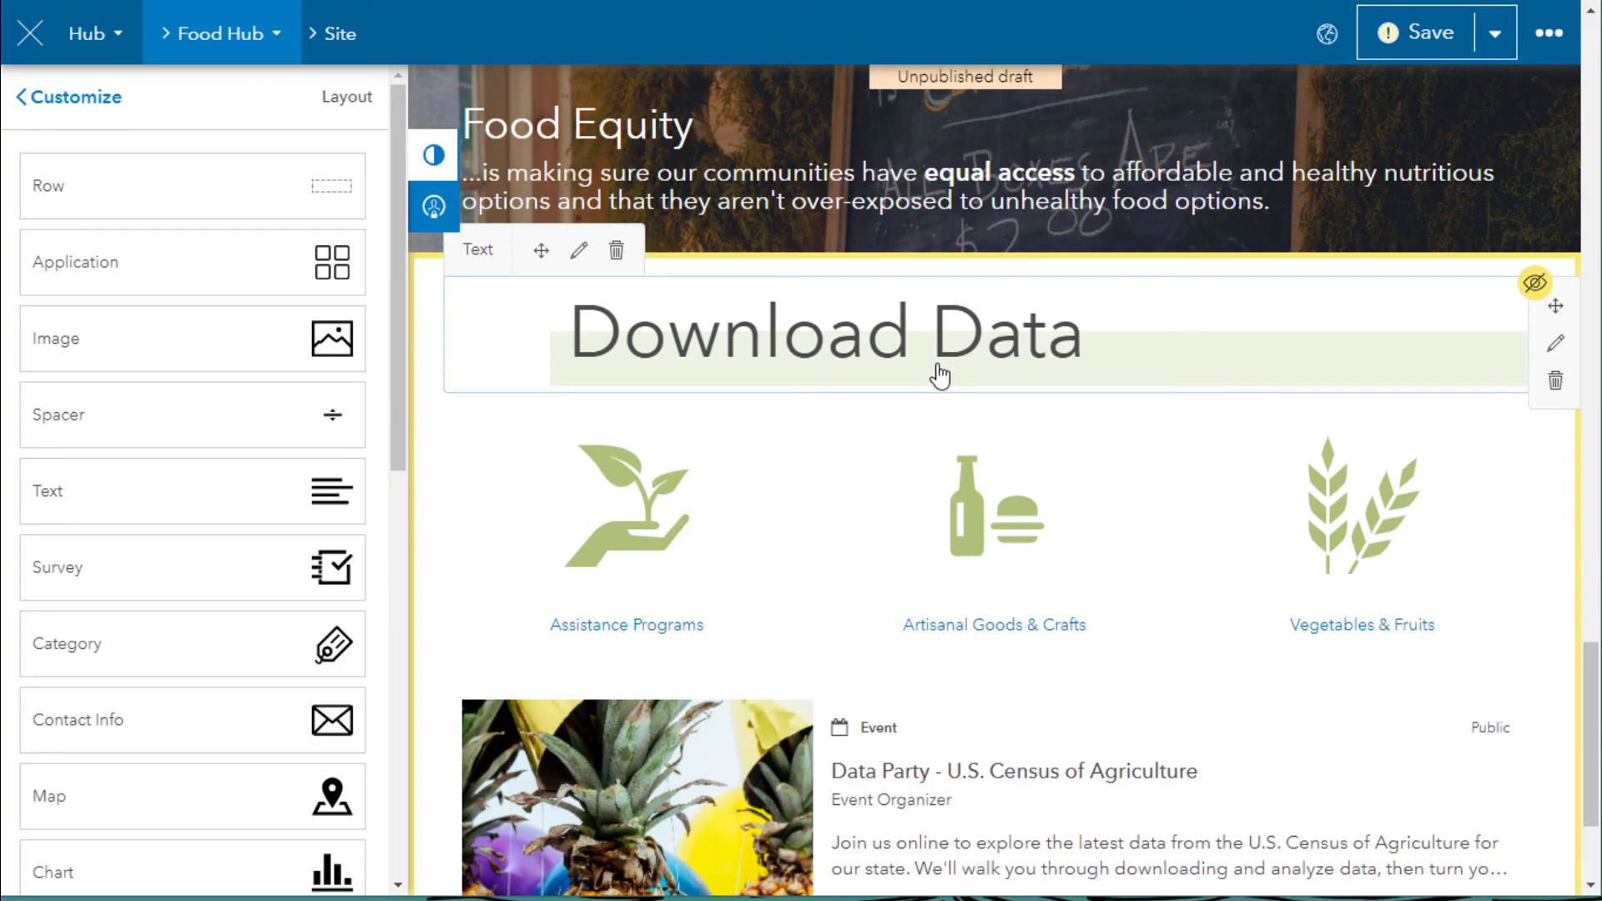
Collapse the Customize side panel and scroll the full-width Food Hub preview back to the top.
left_click(440, 153)
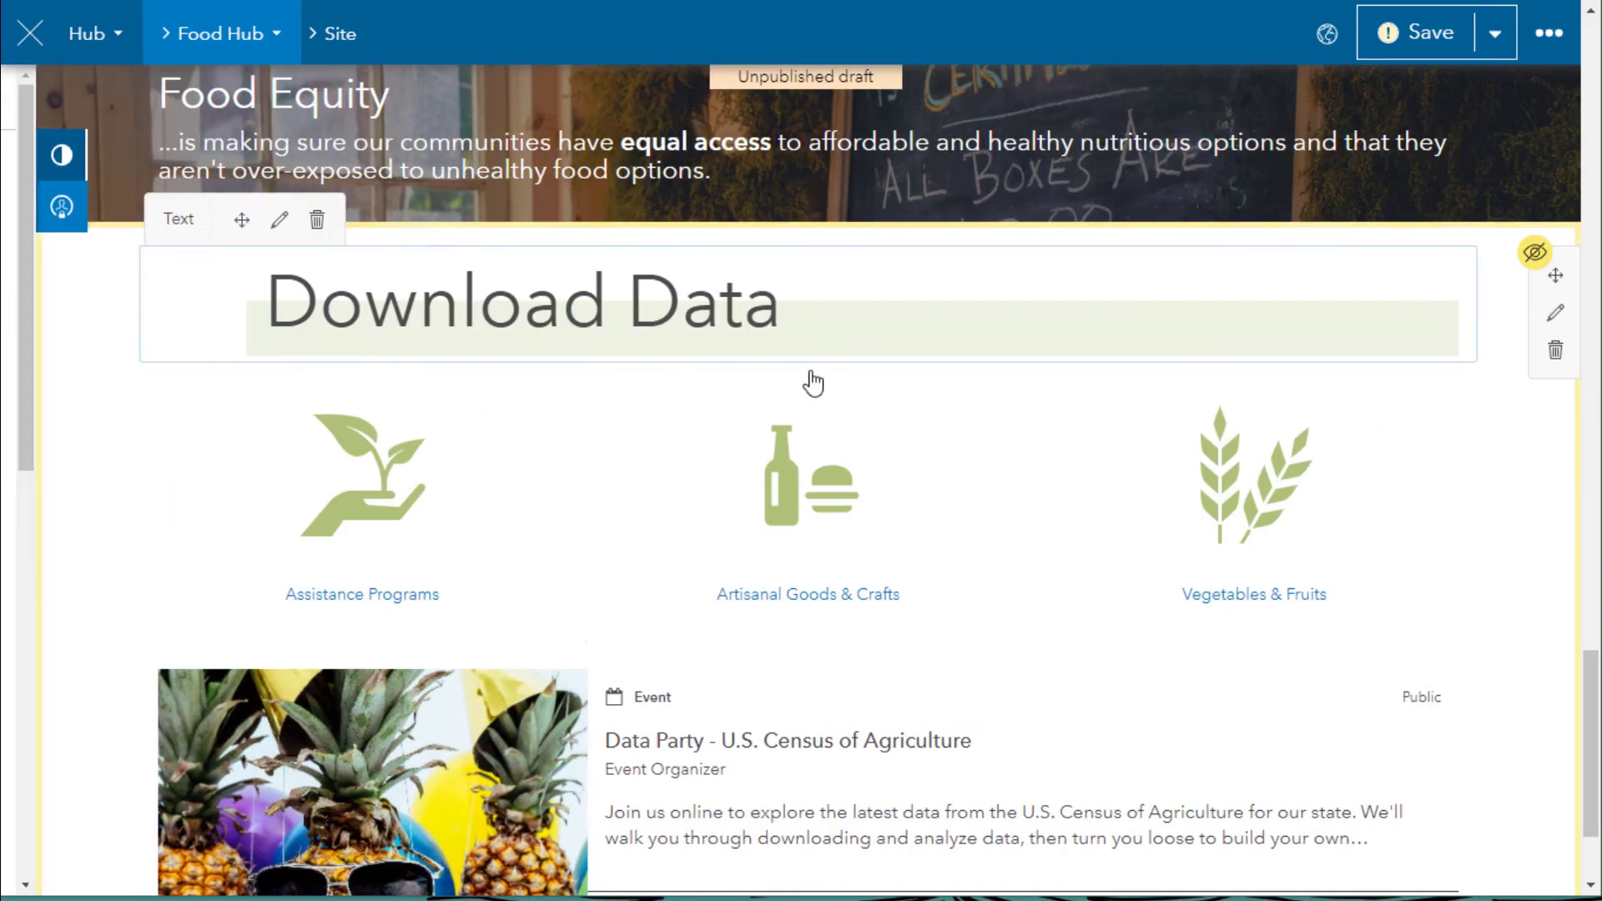
scroll(751, 346, "up", 10)
scroll(955, 442, "up", 10)
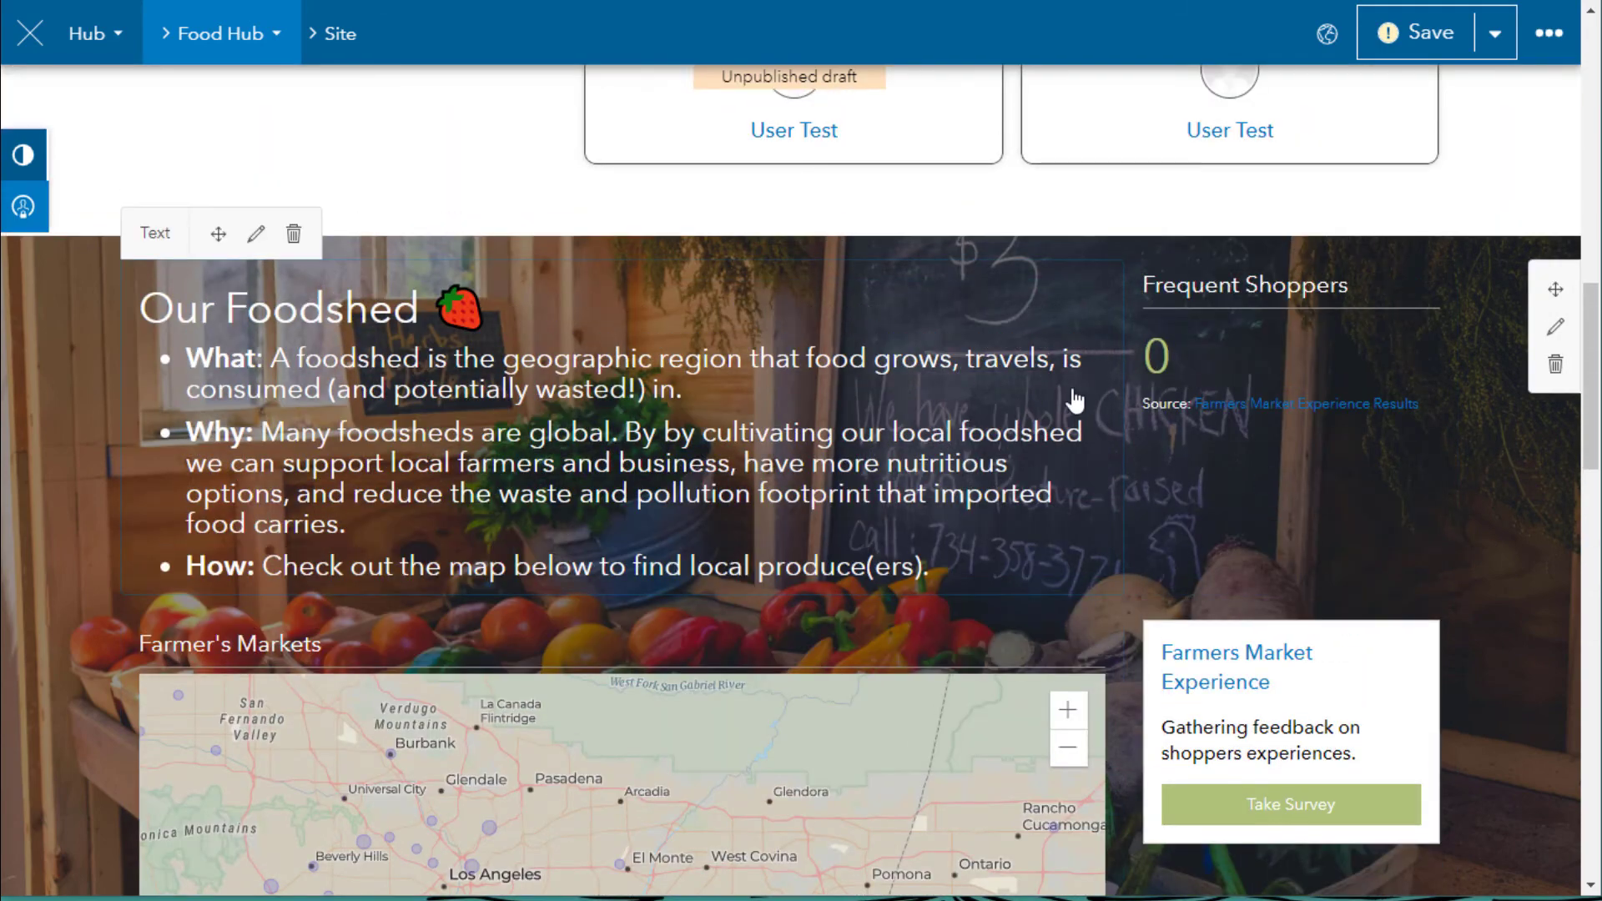
scroll(1119, 582, "up", 3)
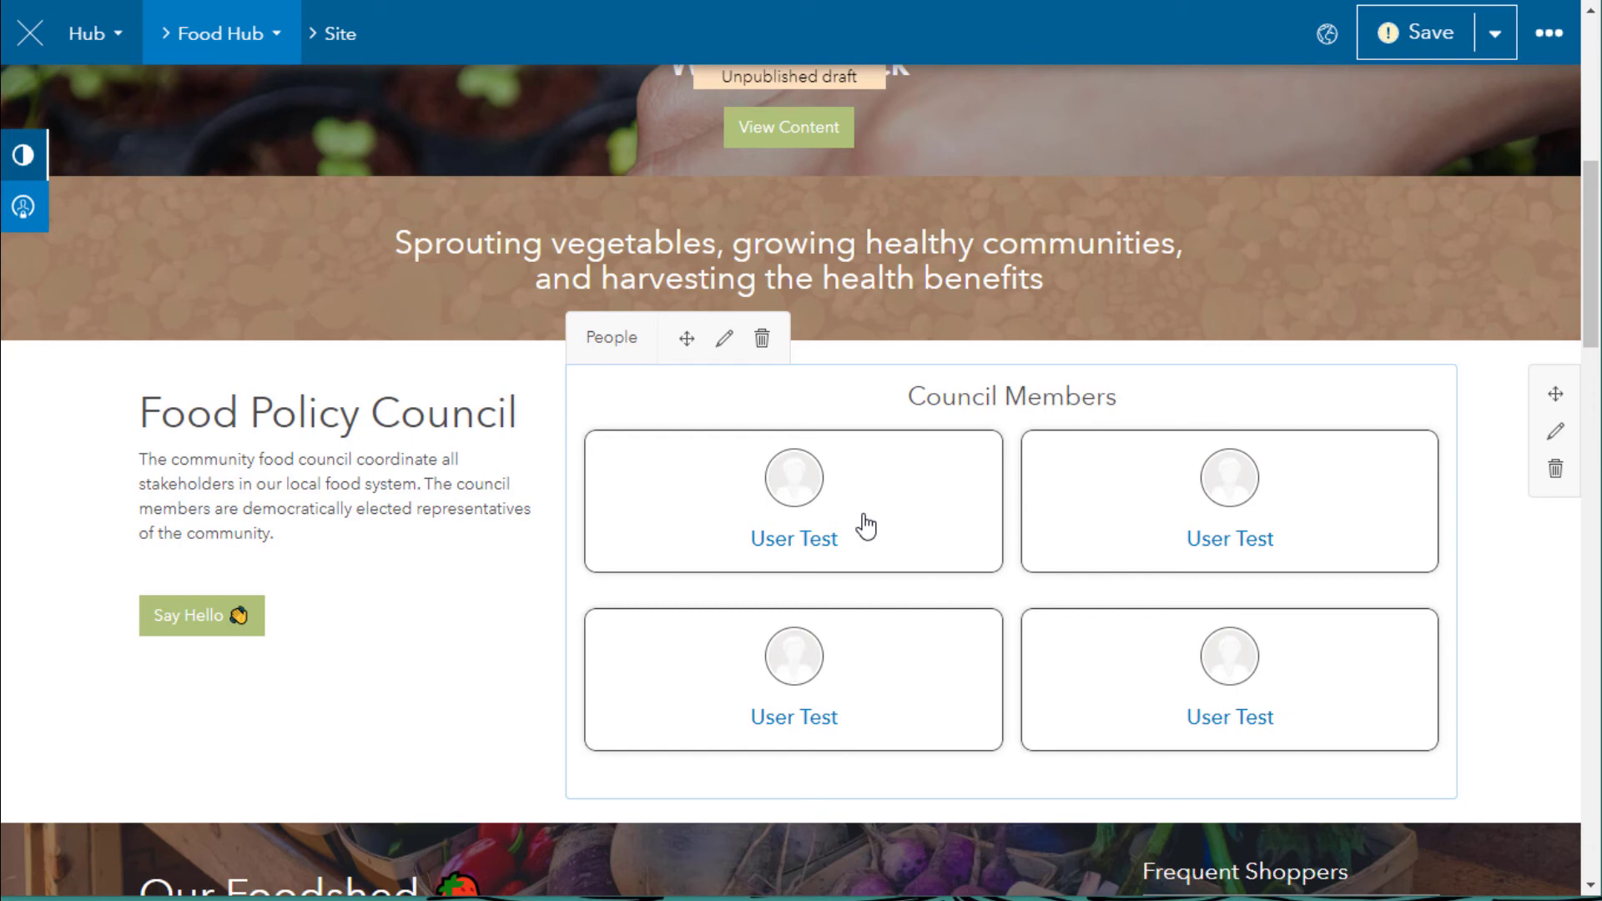
scroll(976, 465, "up", 5)
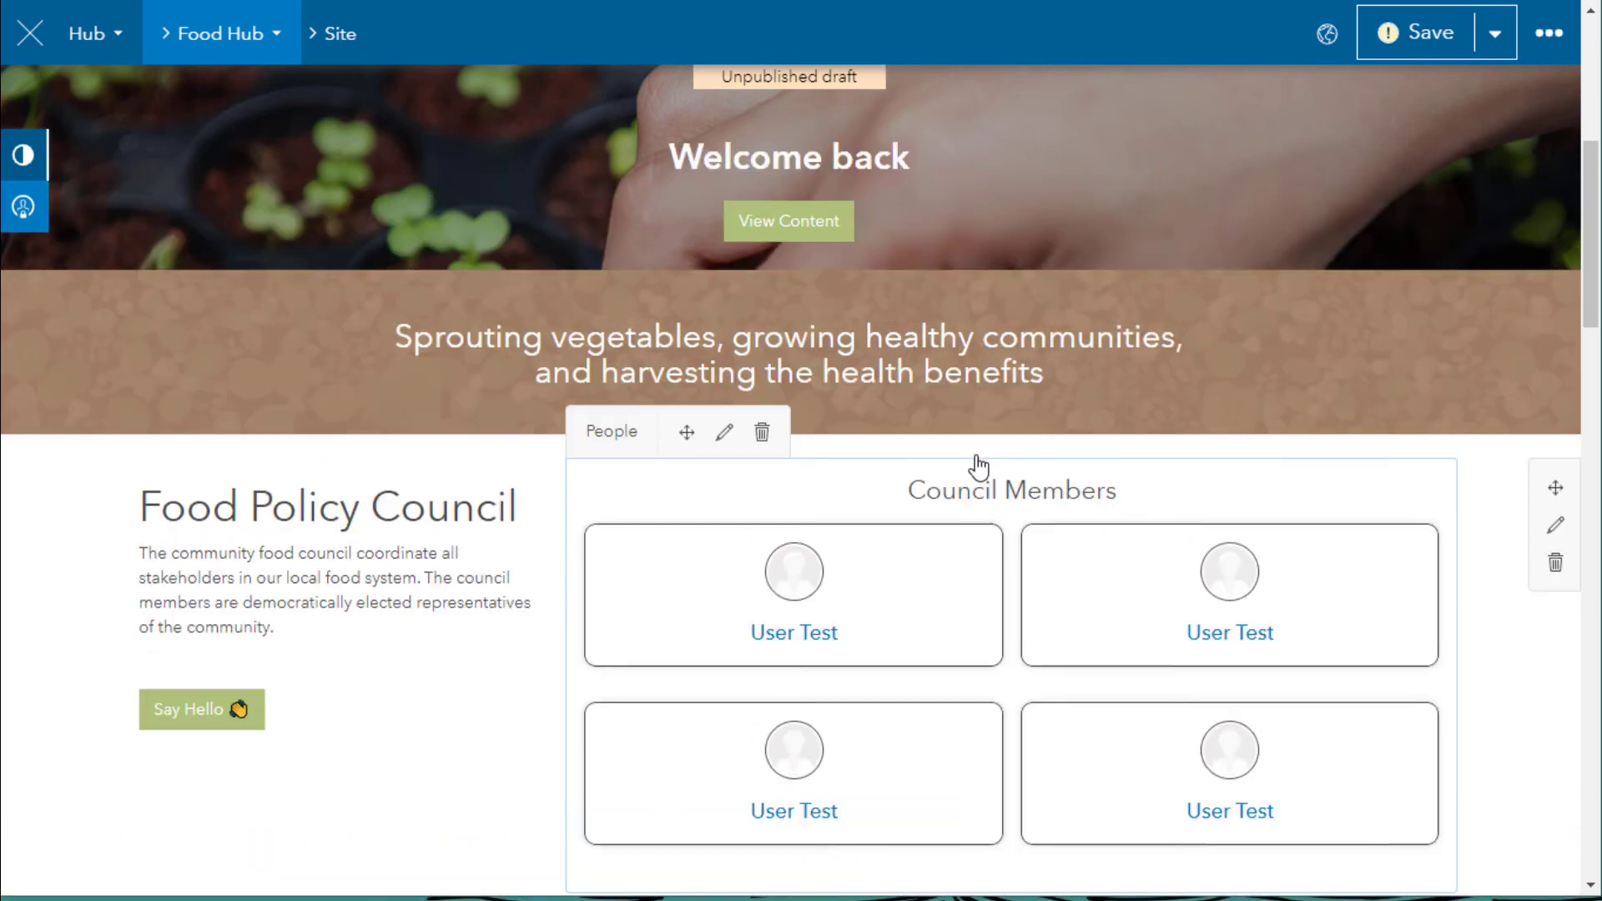